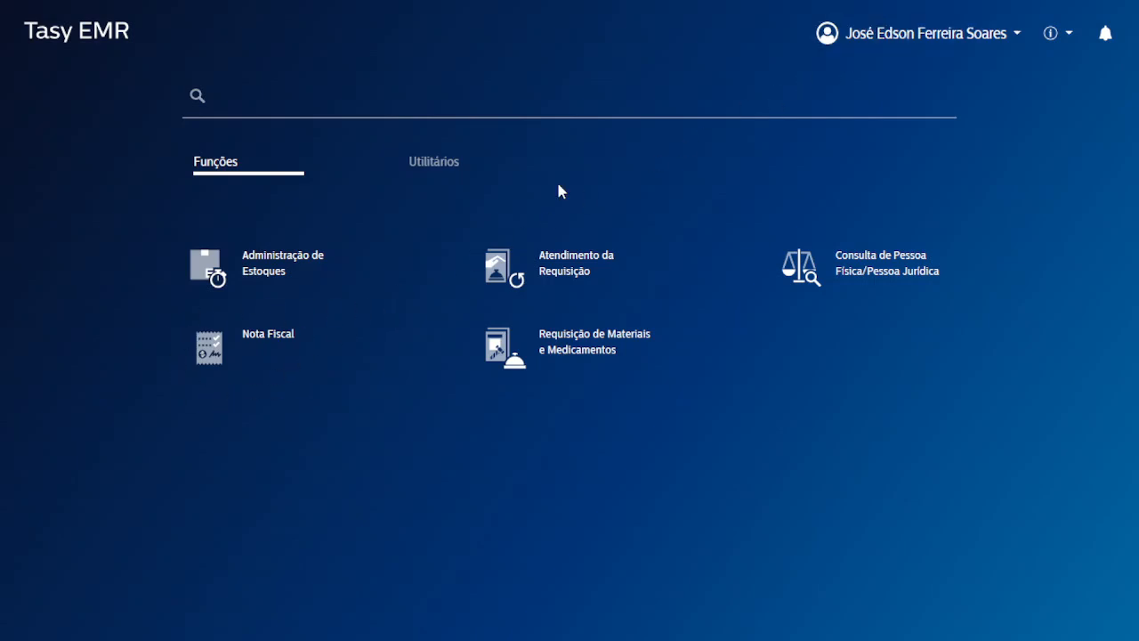
Look through the user's profile and sector options, then close them.
click(901, 42)
mouse_move(886, 108)
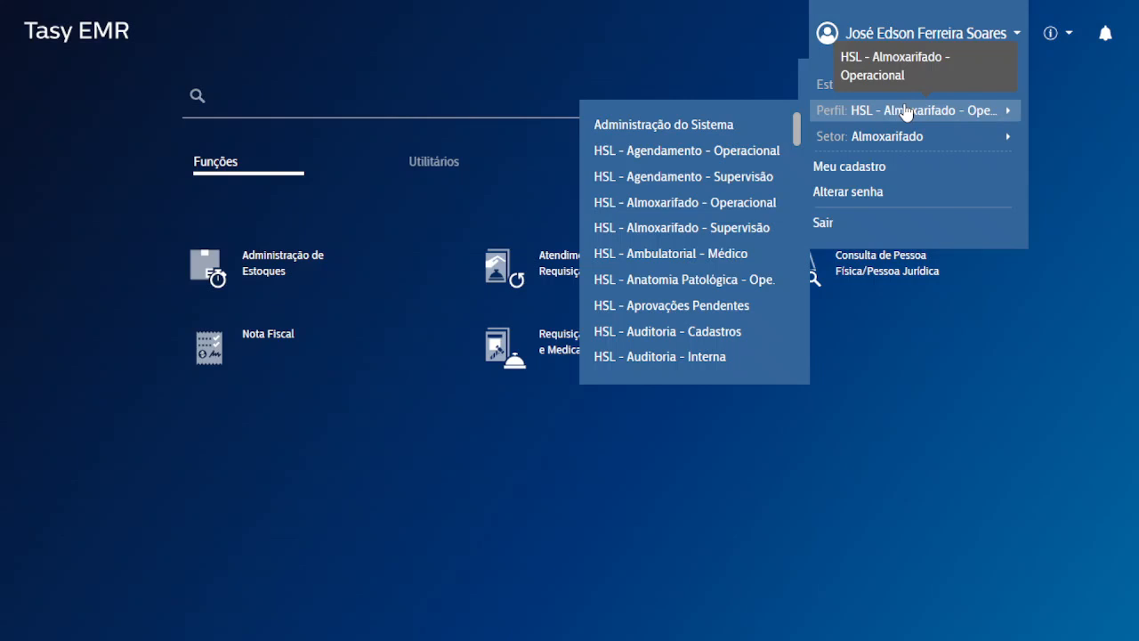
scroll(739, 174, down, 3)
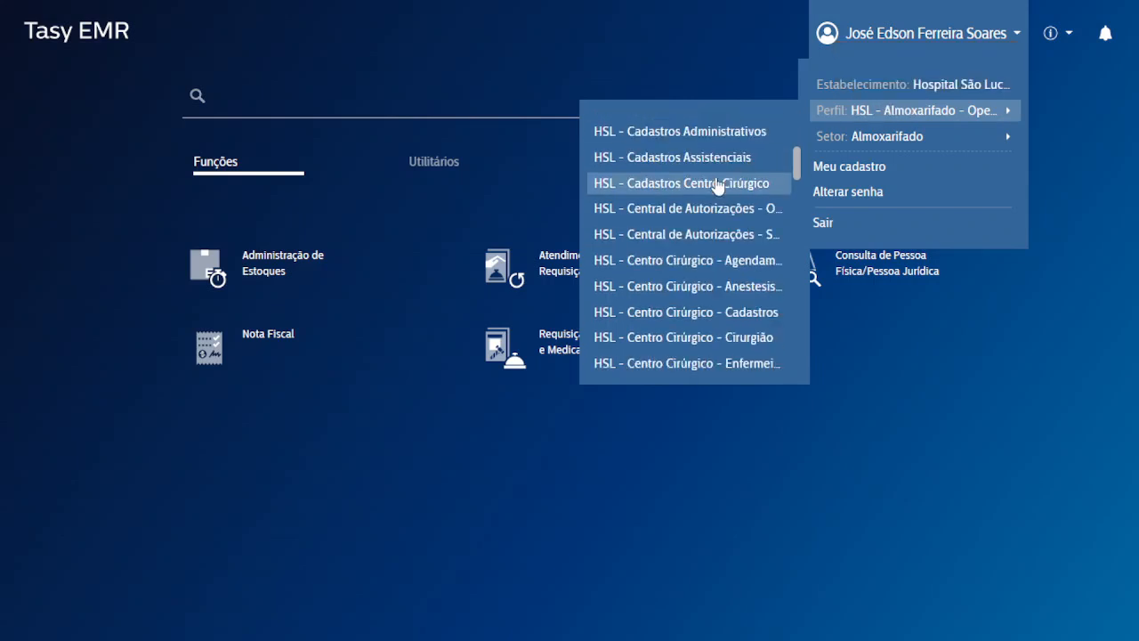
scroll(718, 204, down, 8)
scroll(723, 227, up, 4)
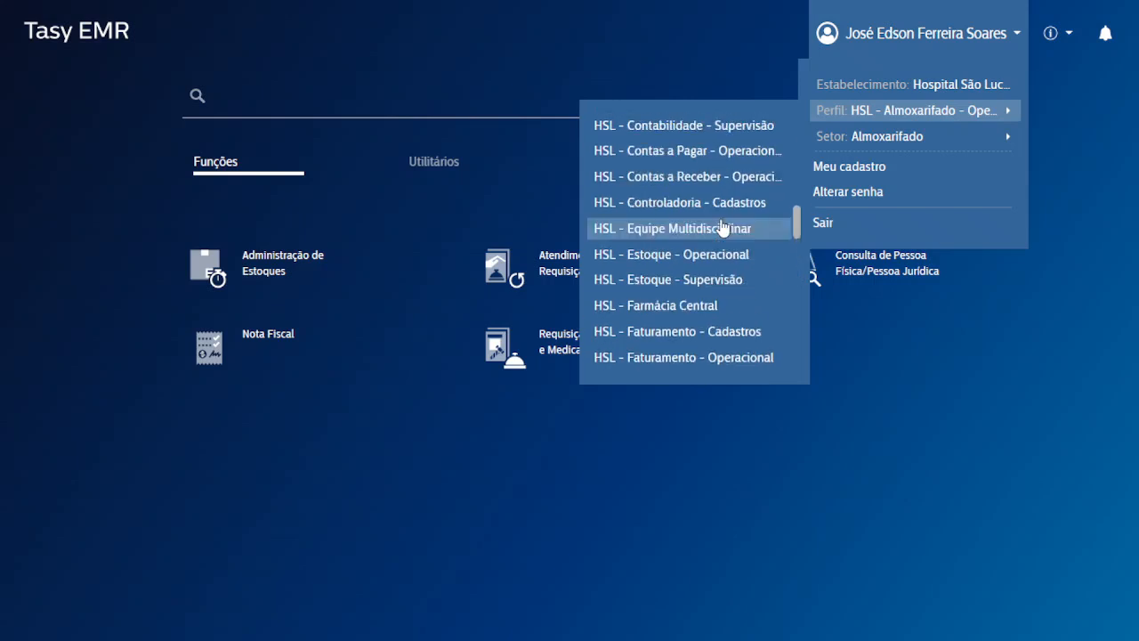
click(354, 421)
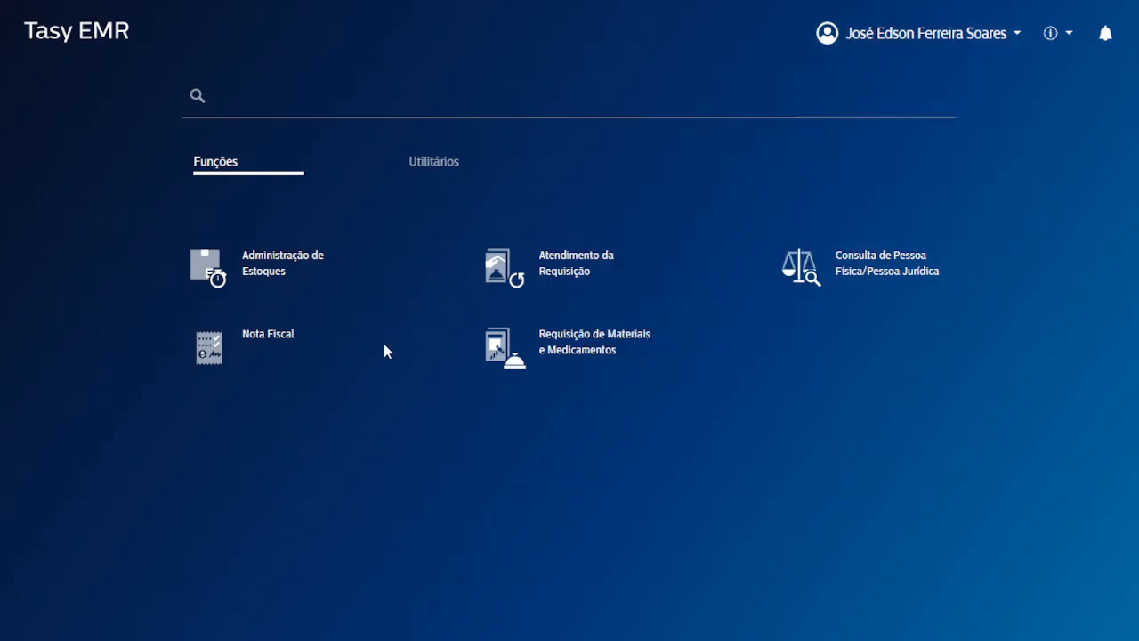
Open the Nota Fiscal function and preview the note types under Adicionar.
click(263, 349)
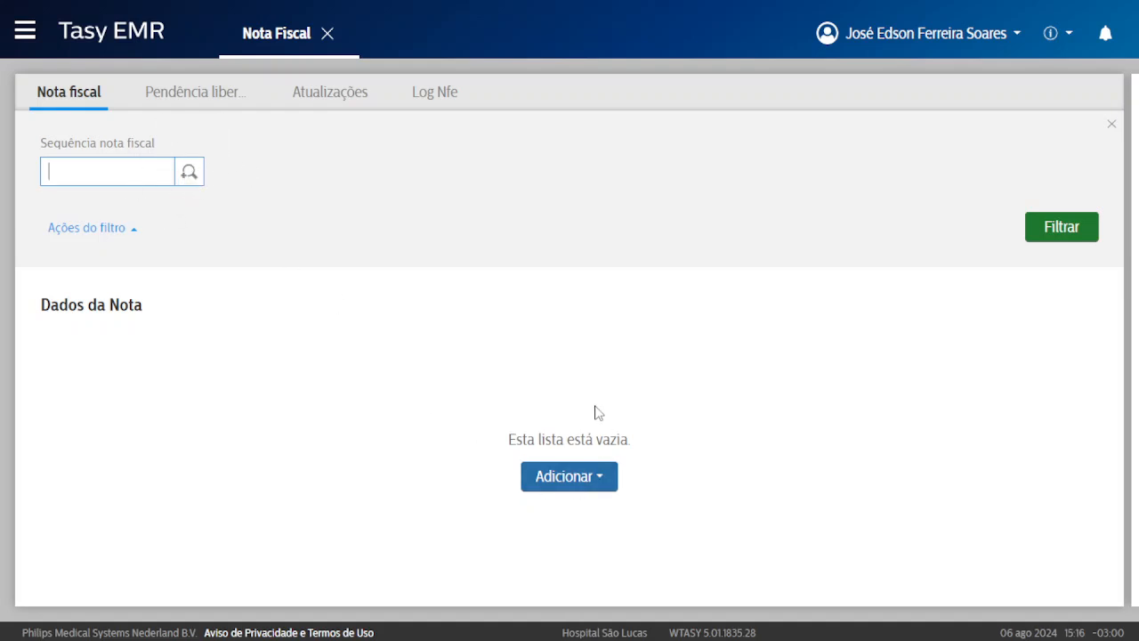
click(580, 479)
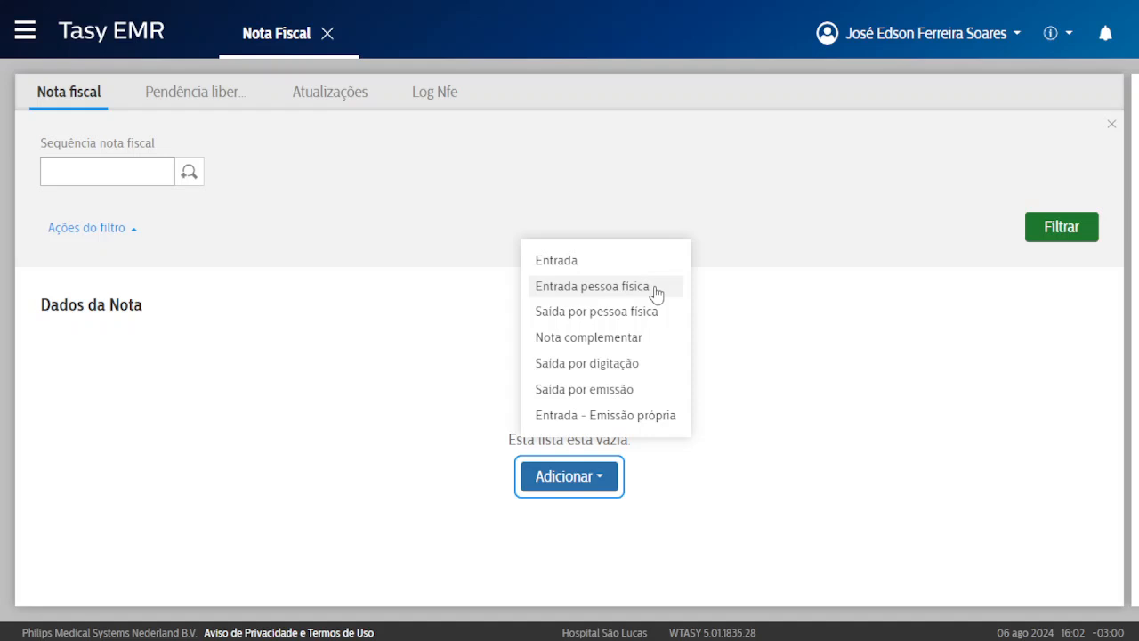
click(614, 314)
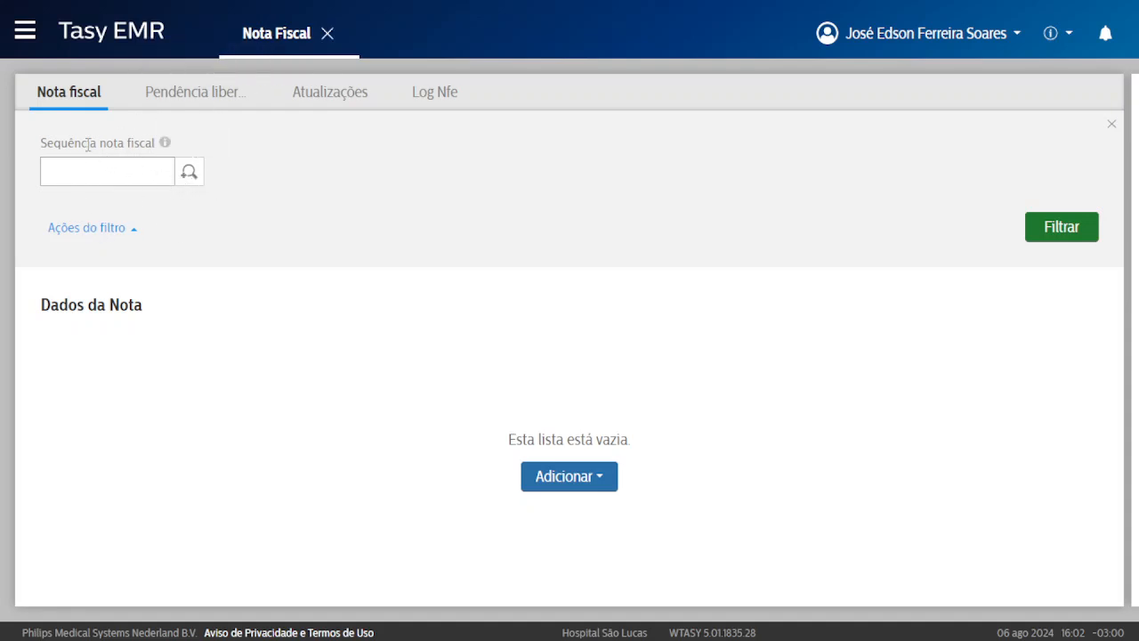
Open the Localizador de Notas Fiscais and restore full-screen browsing.
click(188, 175)
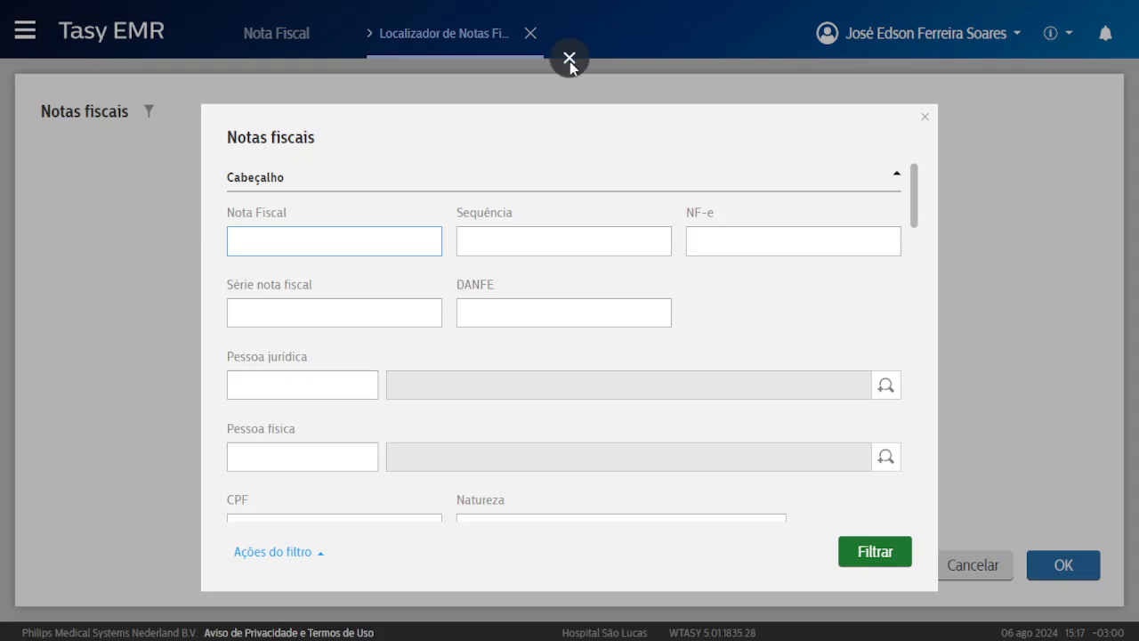
click(570, 45)
click(647, 231)
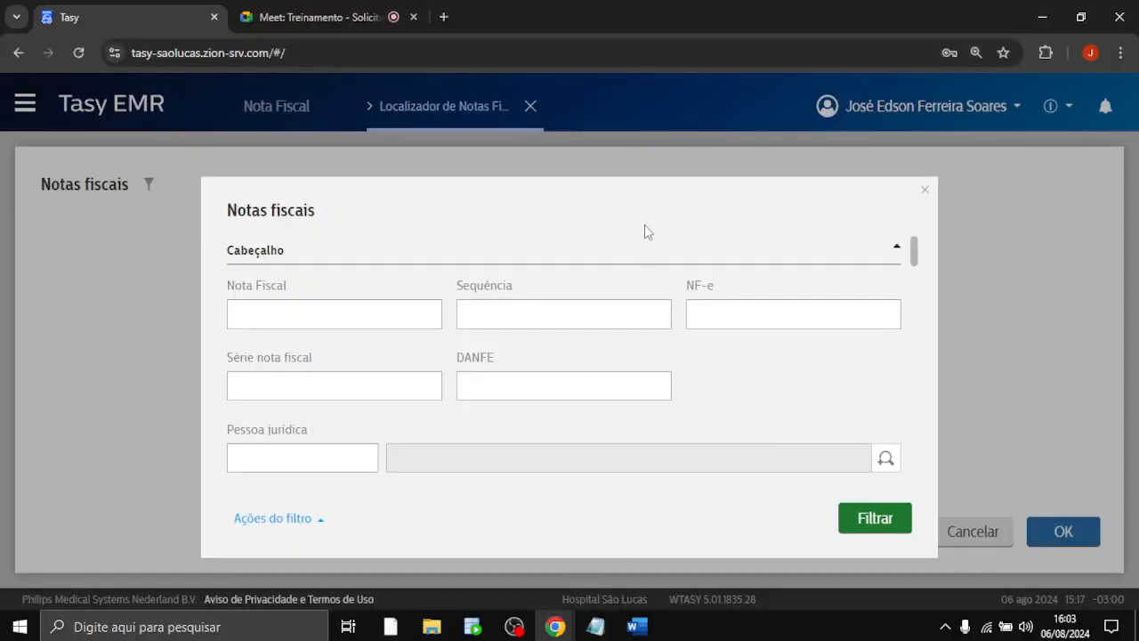
key(F11)
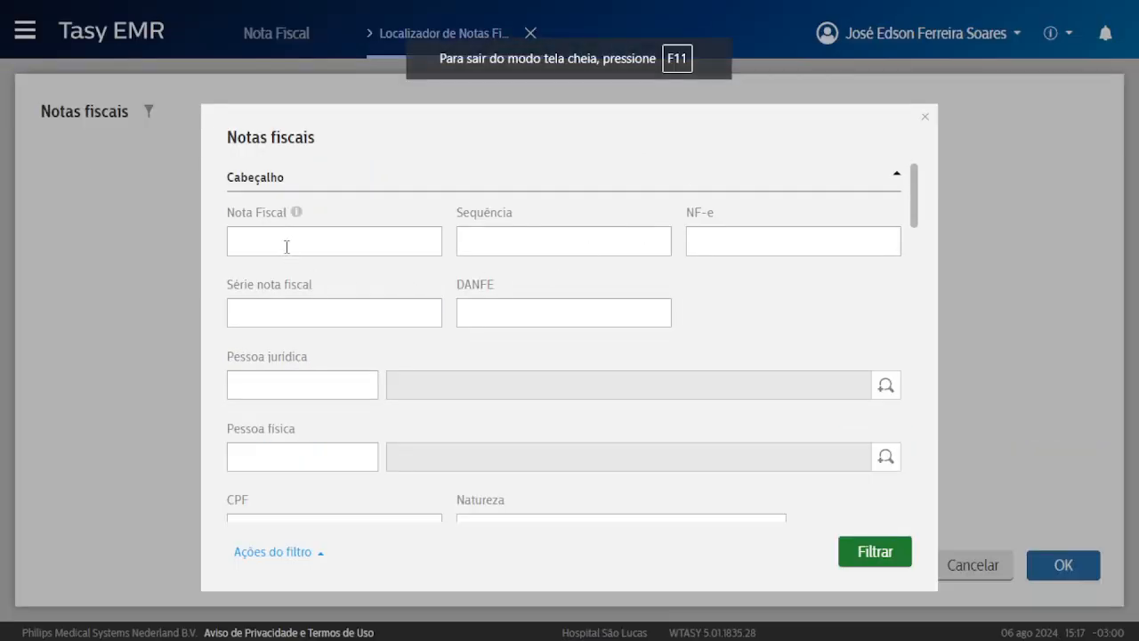
Review the locator filters and run the search for notes from 07/07/2024 to 06/08/2024.
click(286, 247)
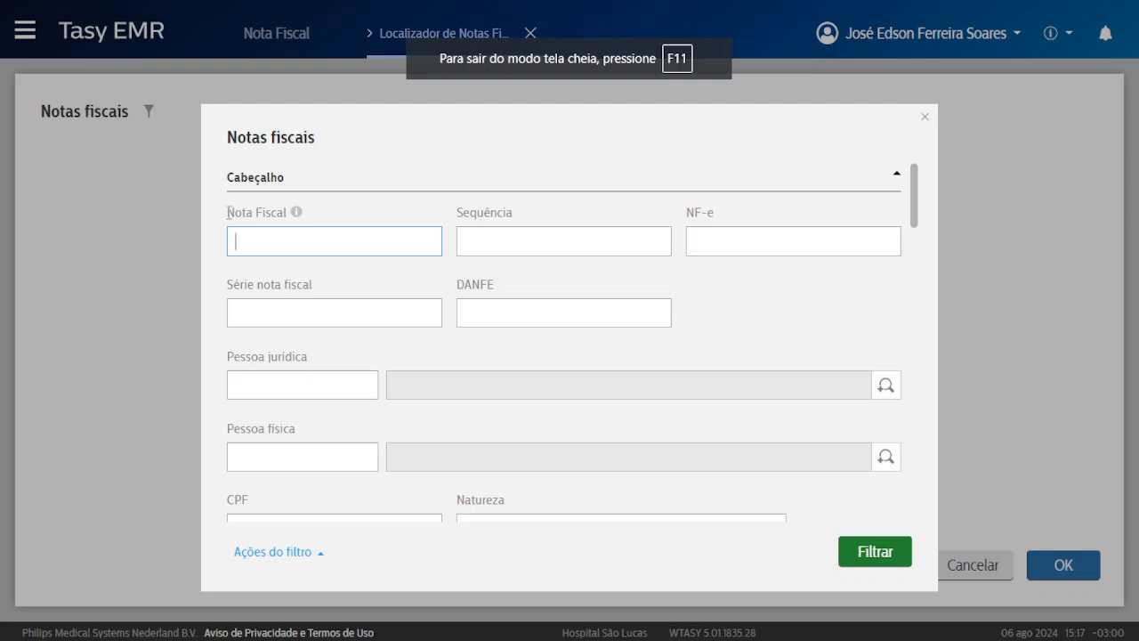
drag(229, 213, 277, 214)
click(265, 238)
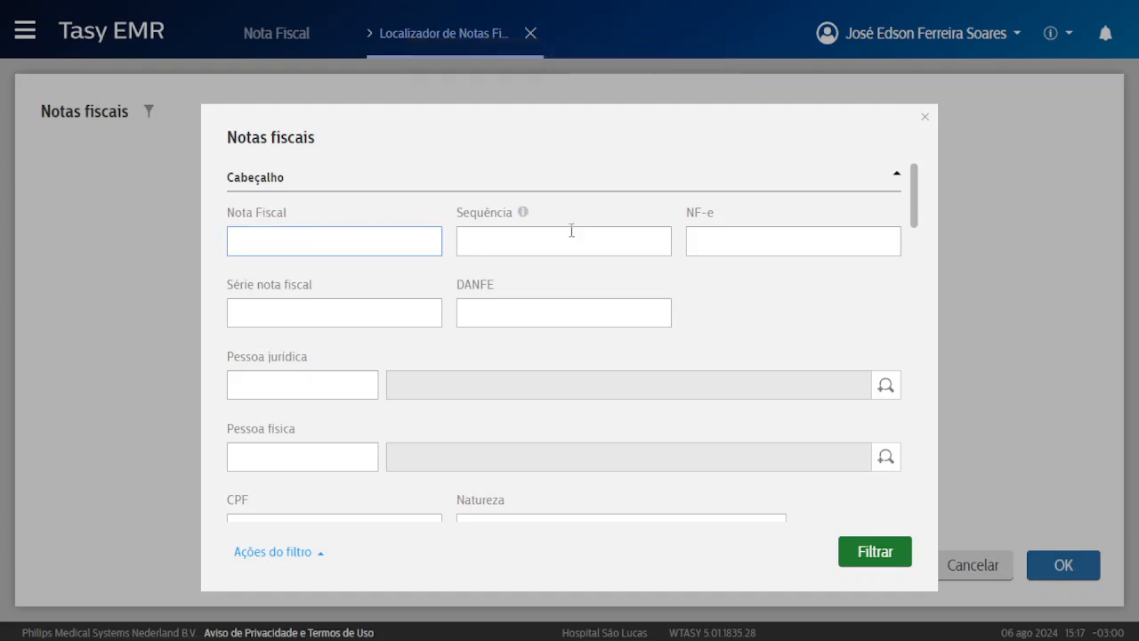
scroll(525, 294, down, 1)
drag(238, 273, 304, 273)
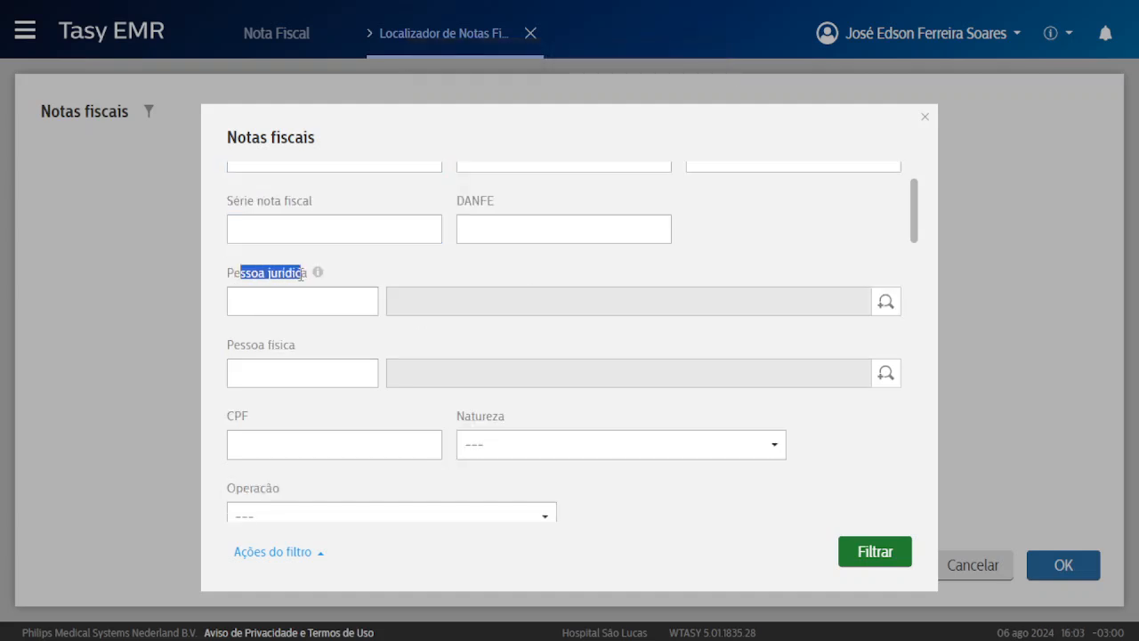
click(303, 273)
scroll(263, 321, down, 2)
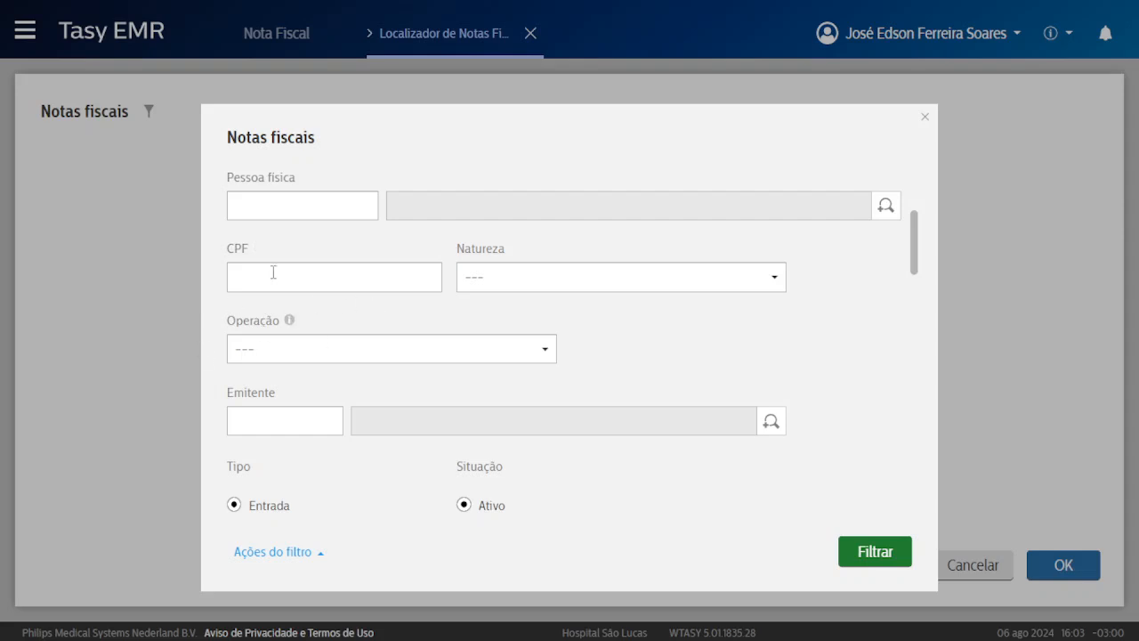
scroll(430, 275, down, 3)
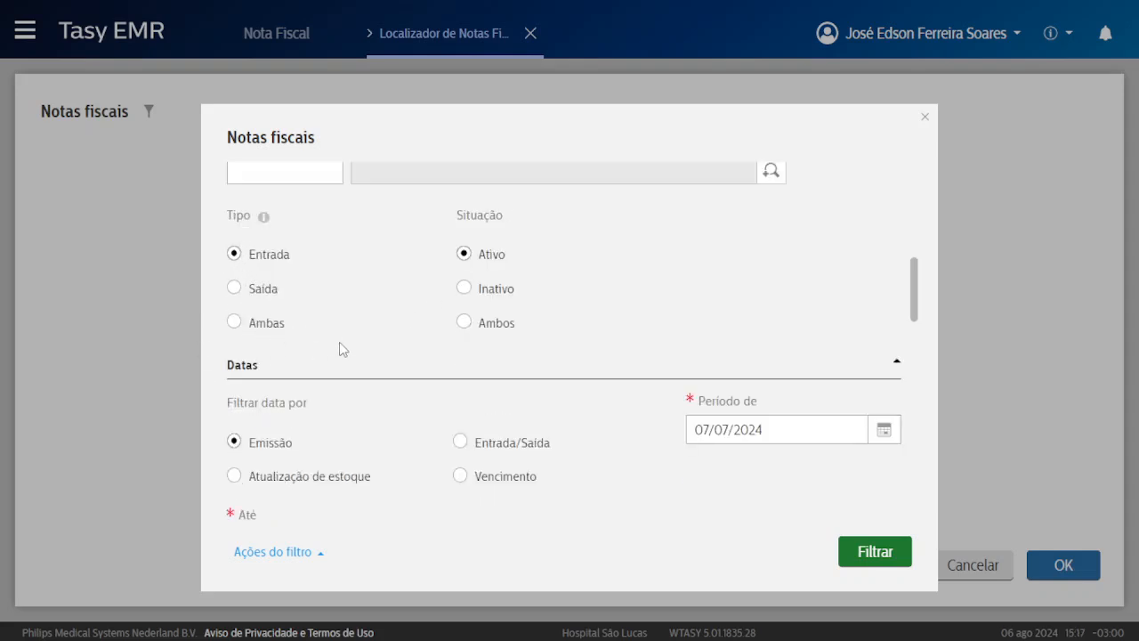
scroll(364, 352, down, 3)
scroll(460, 330, up, 6)
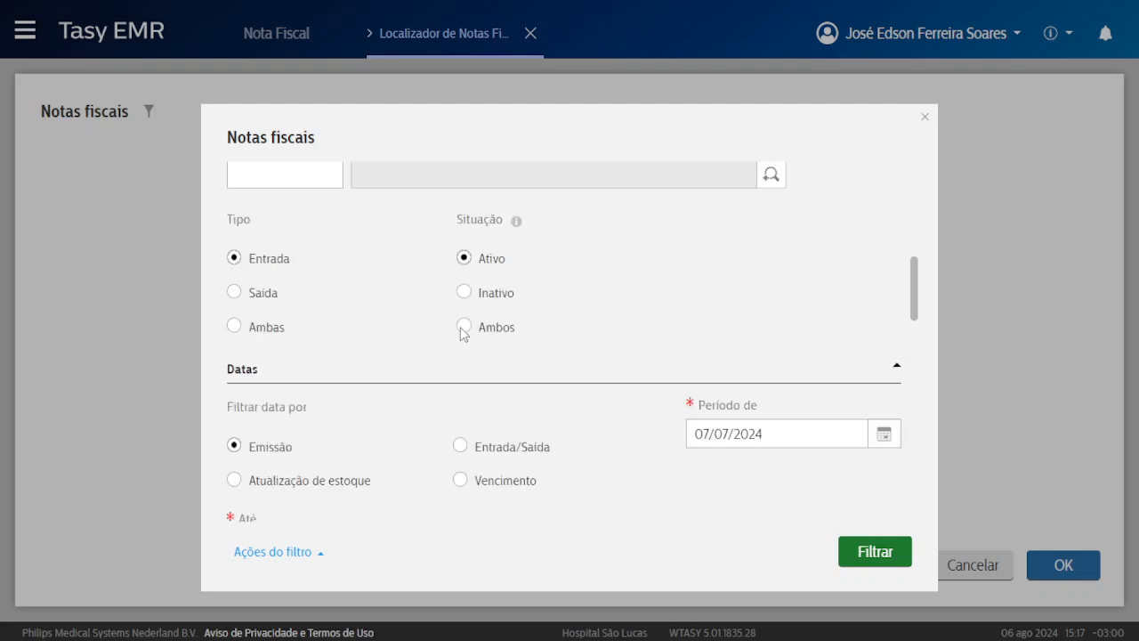
click(880, 552)
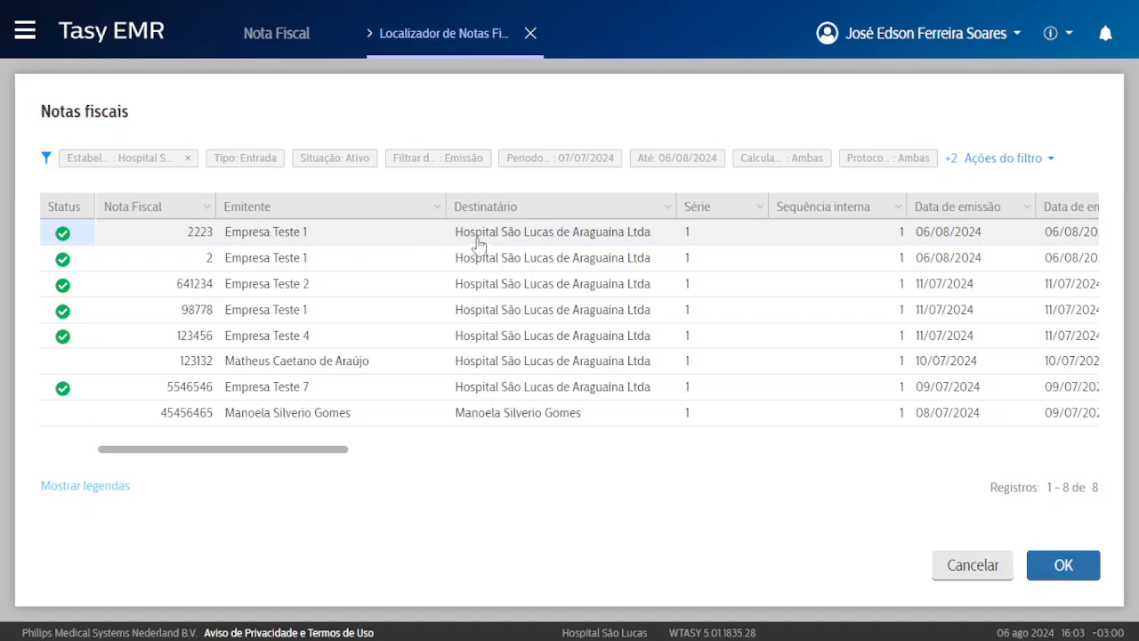
Select note 2223 in the search results.
double_click(487, 240)
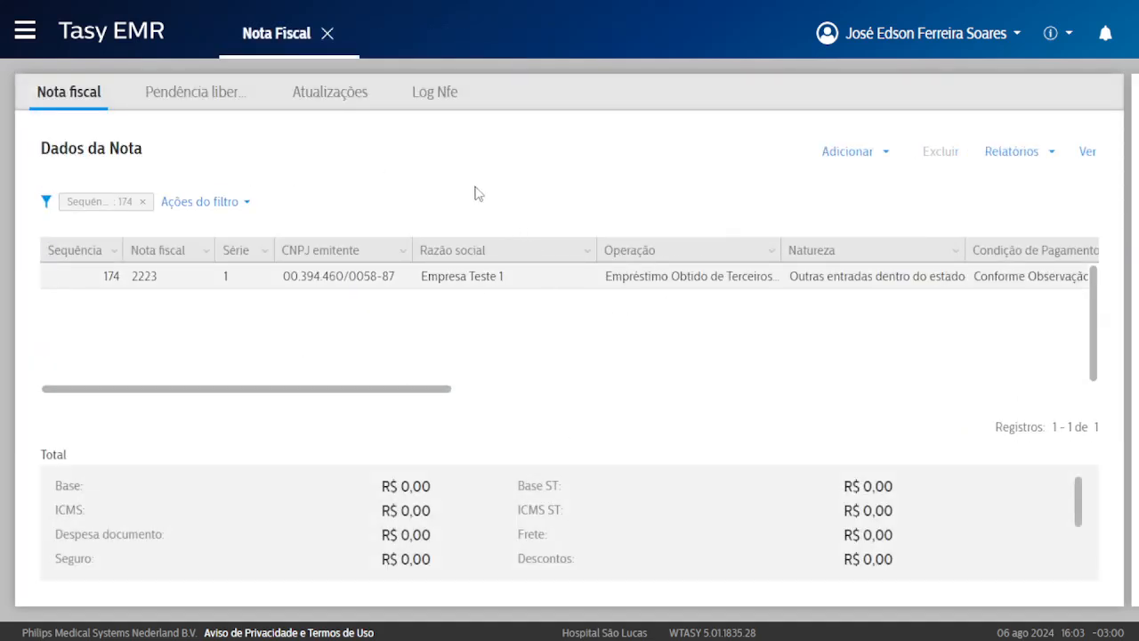
drag(42, 148, 71, 150)
triple_click(71, 149)
click(73, 145)
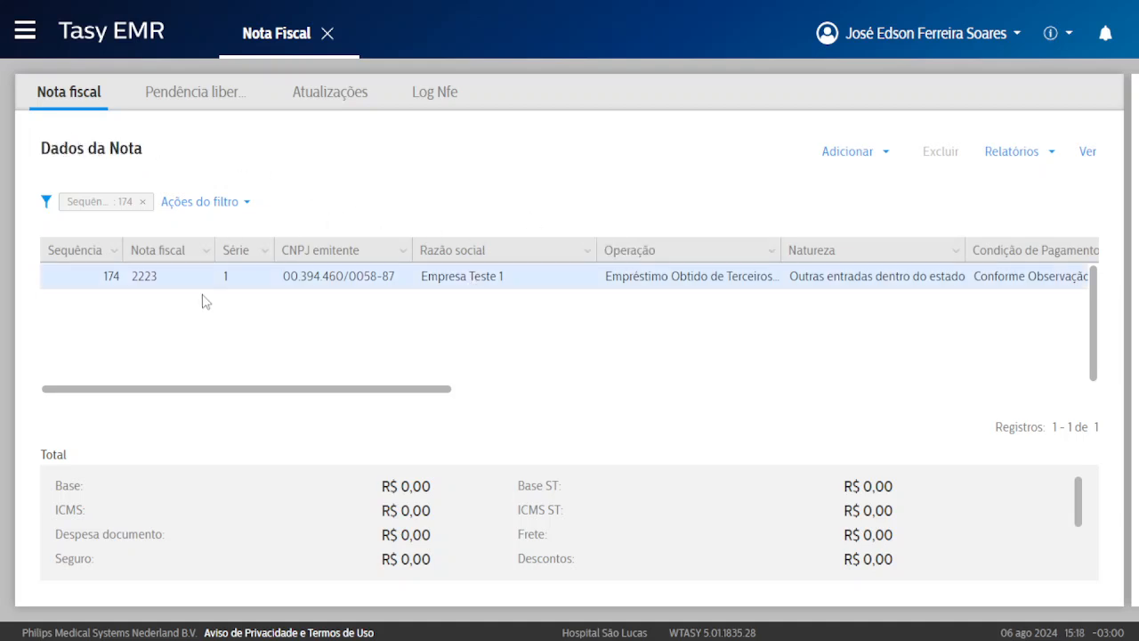
click(313, 284)
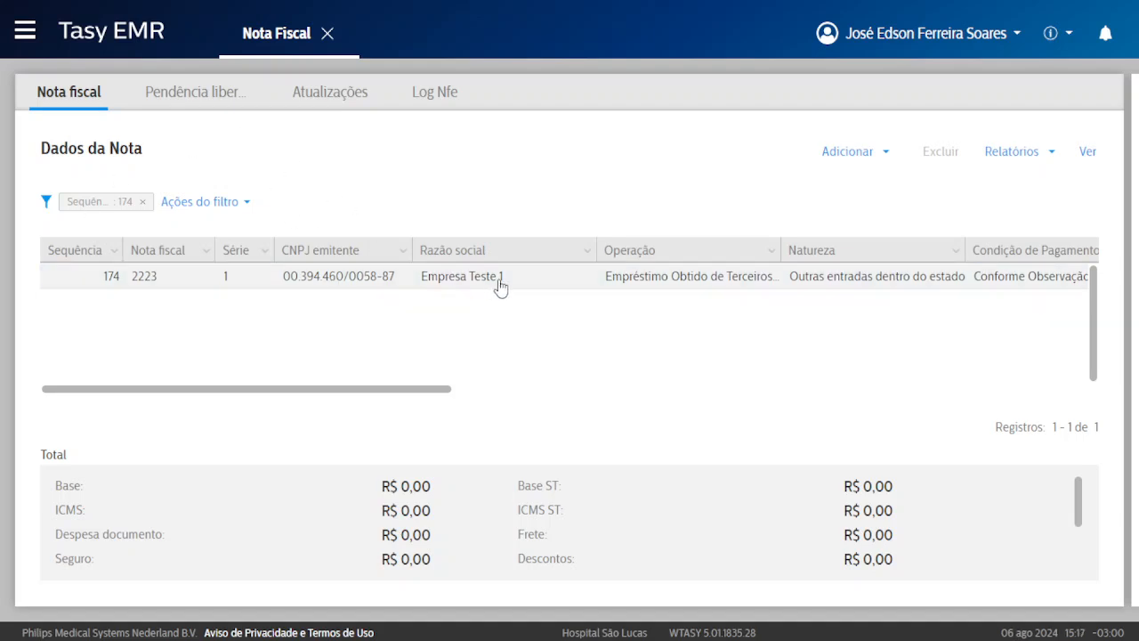
View note 2223's details: Amoxicilina 500mg, 10 at R$ 1,00, total R$ 10,00.
click(1096, 153)
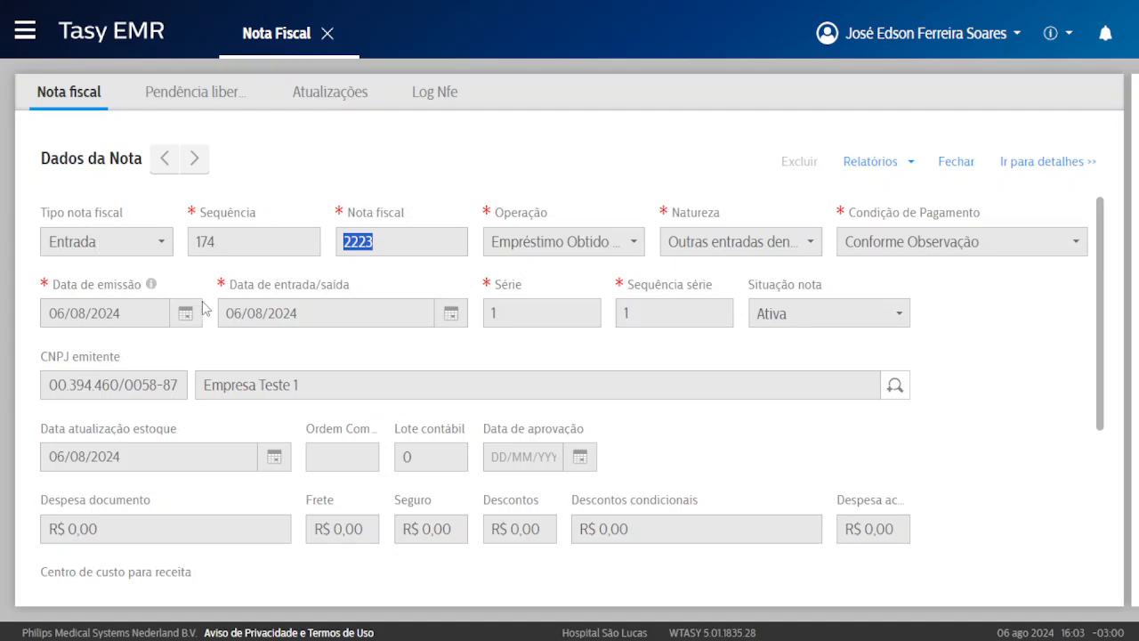
scroll(208, 307, down, 3)
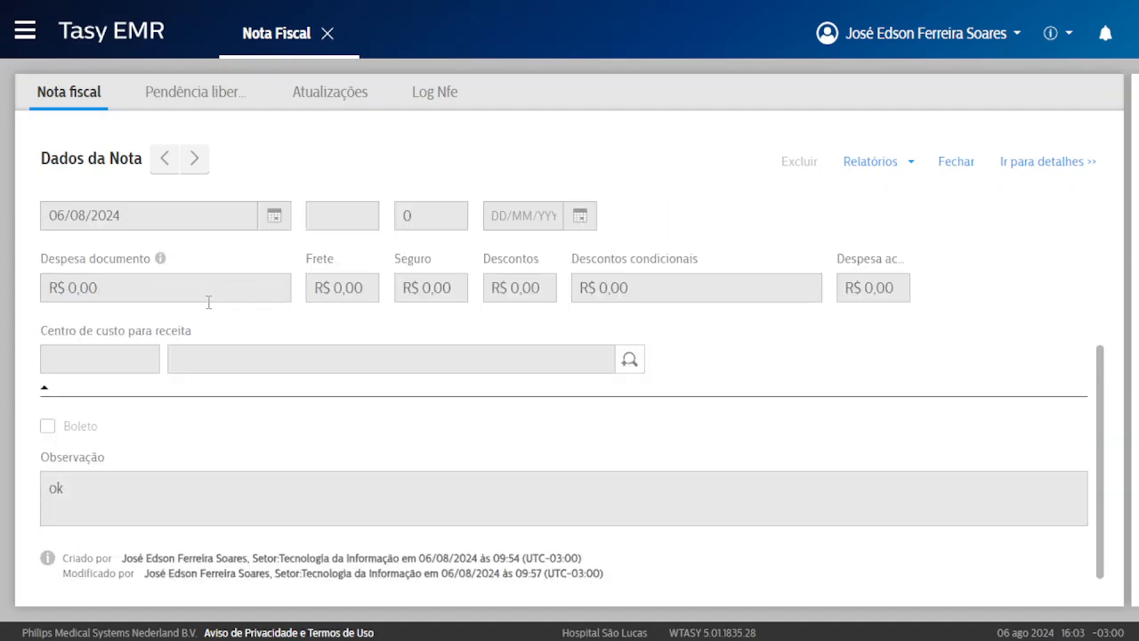
click(1042, 165)
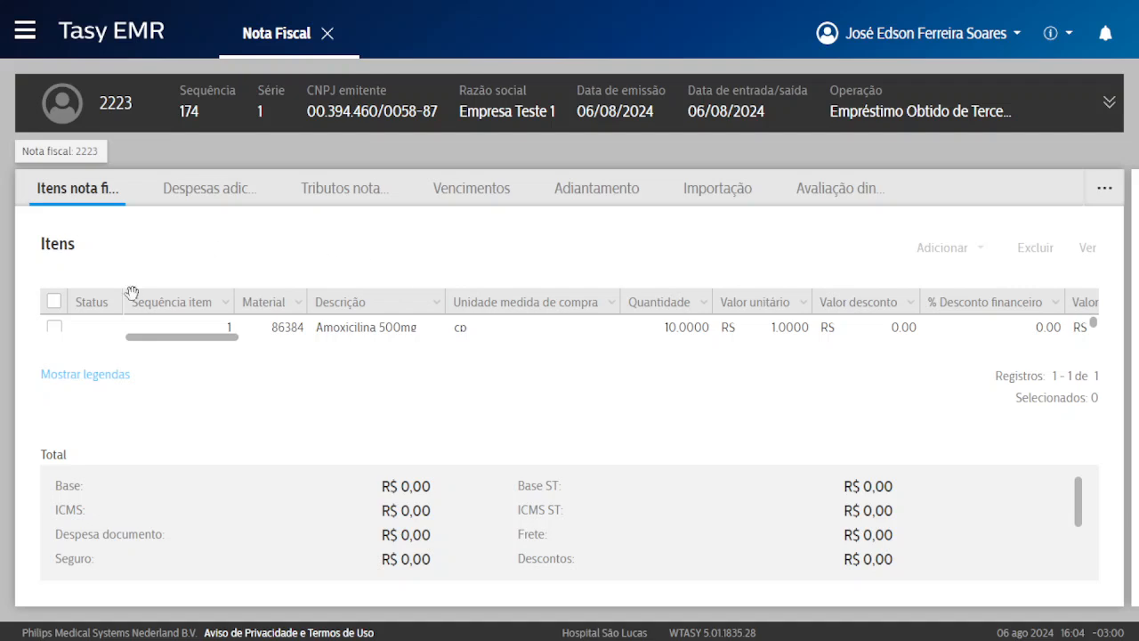
scroll(586, 530, down, 3)
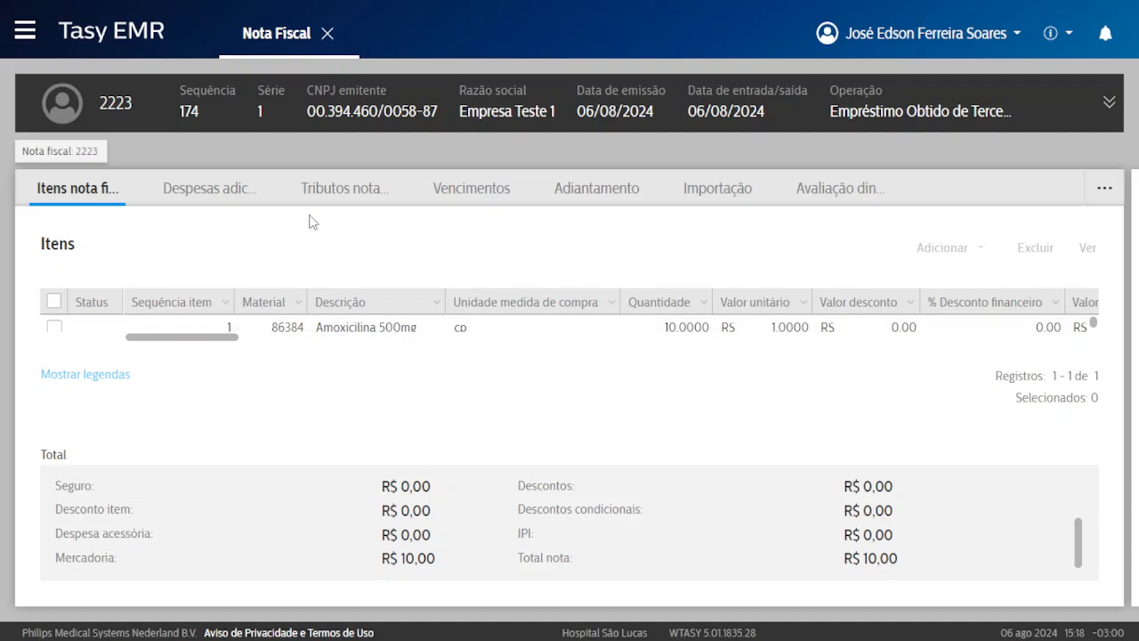
Close and reopen Nota Fiscal, then list the note types available under Adicionar.
click(328, 34)
click(272, 332)
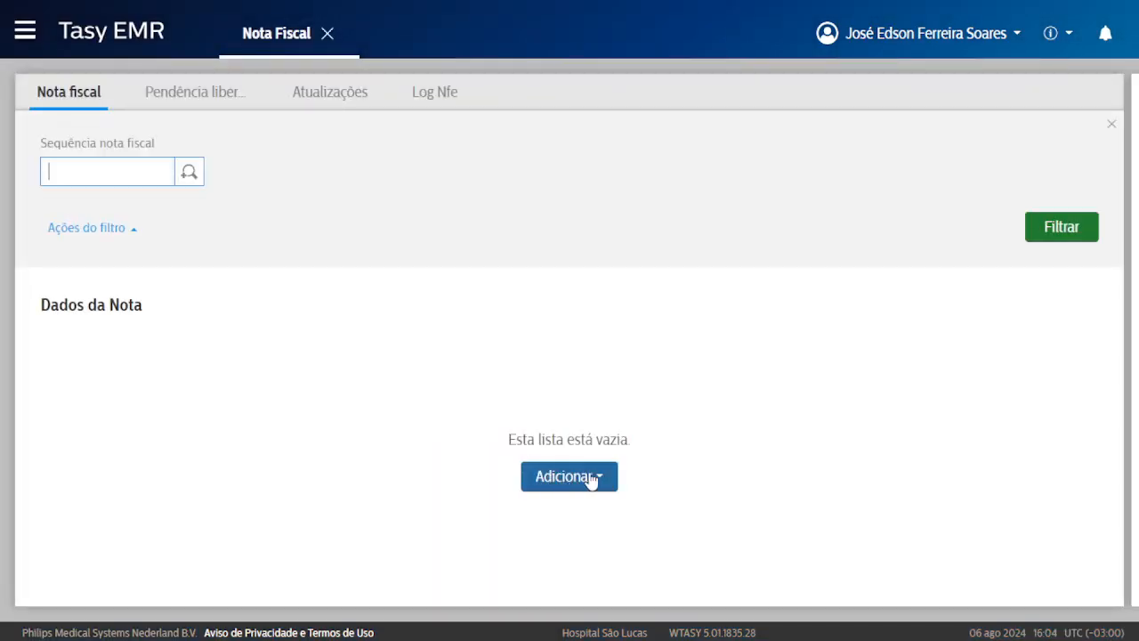
click(583, 480)
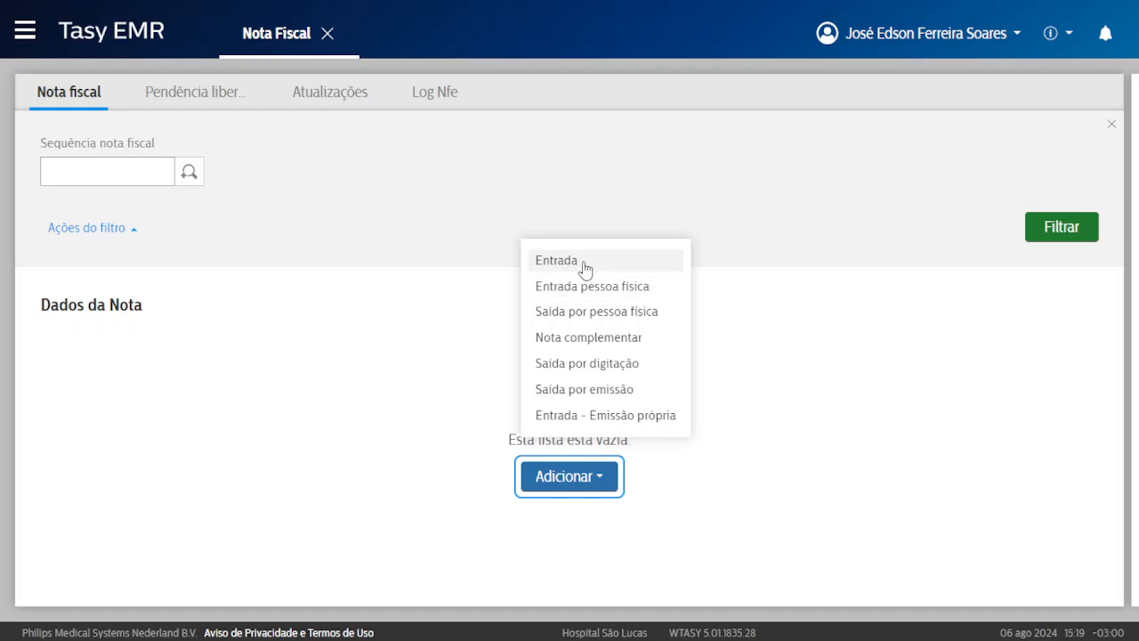
Start a new Entrada note with operation Devolução de Empréstimo Concedido p 3º (E).
click(601, 262)
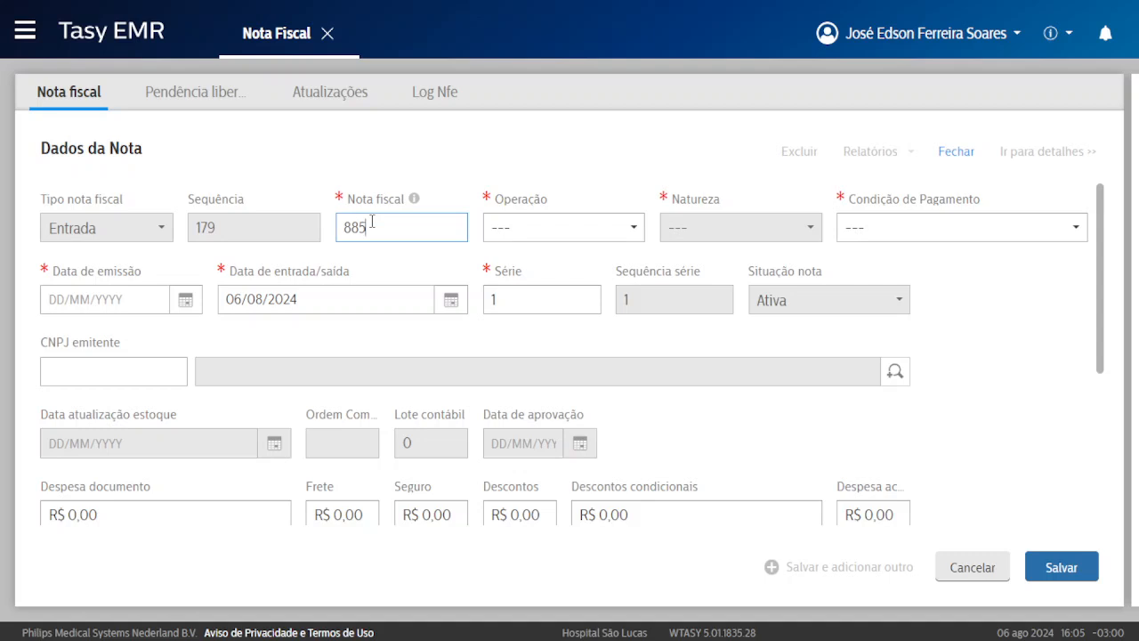
click(543, 228)
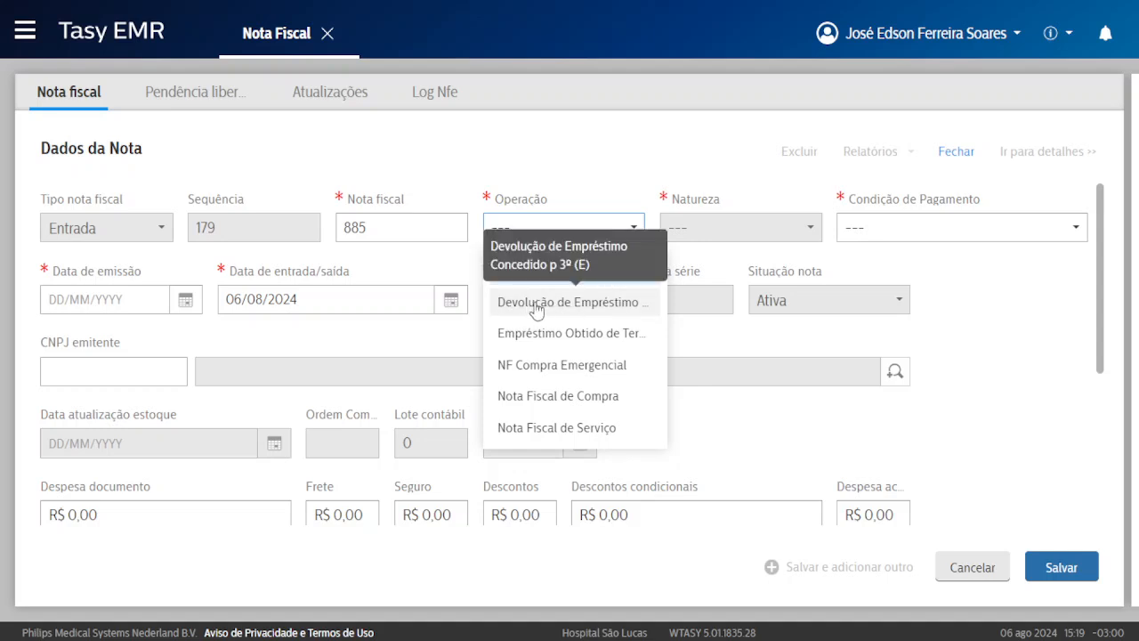
click(551, 332)
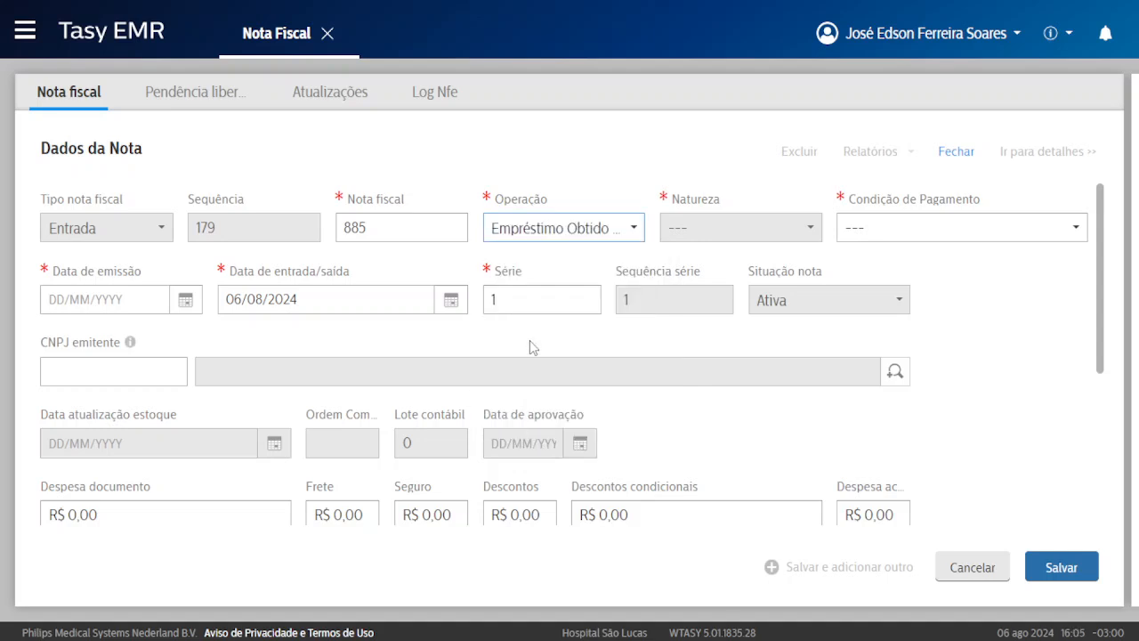
click(553, 233)
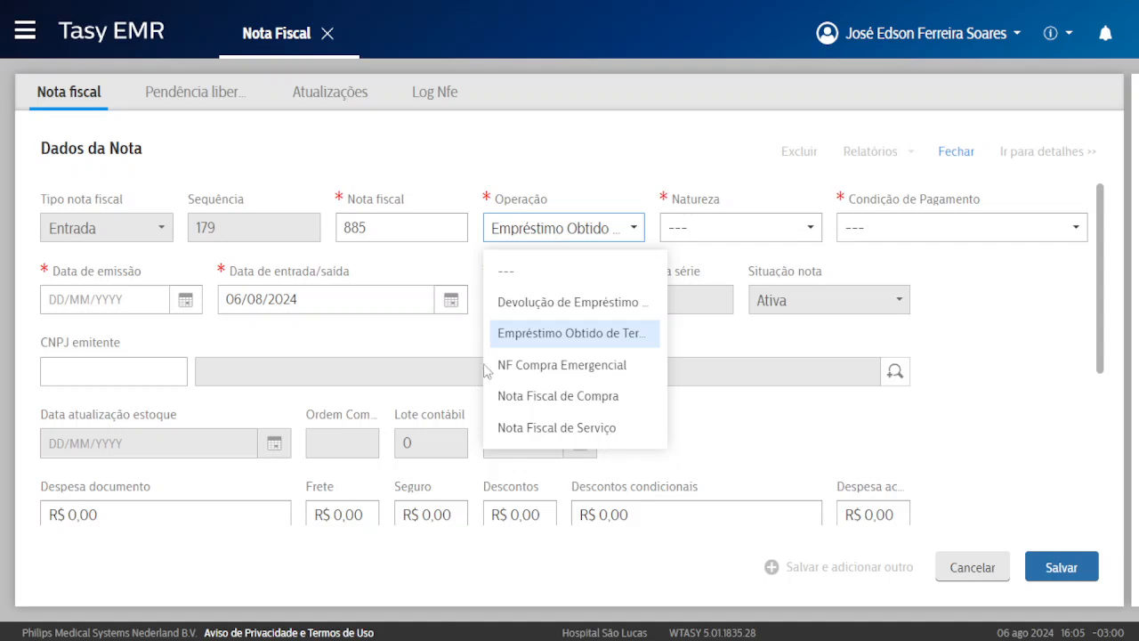
click(511, 333)
click(570, 228)
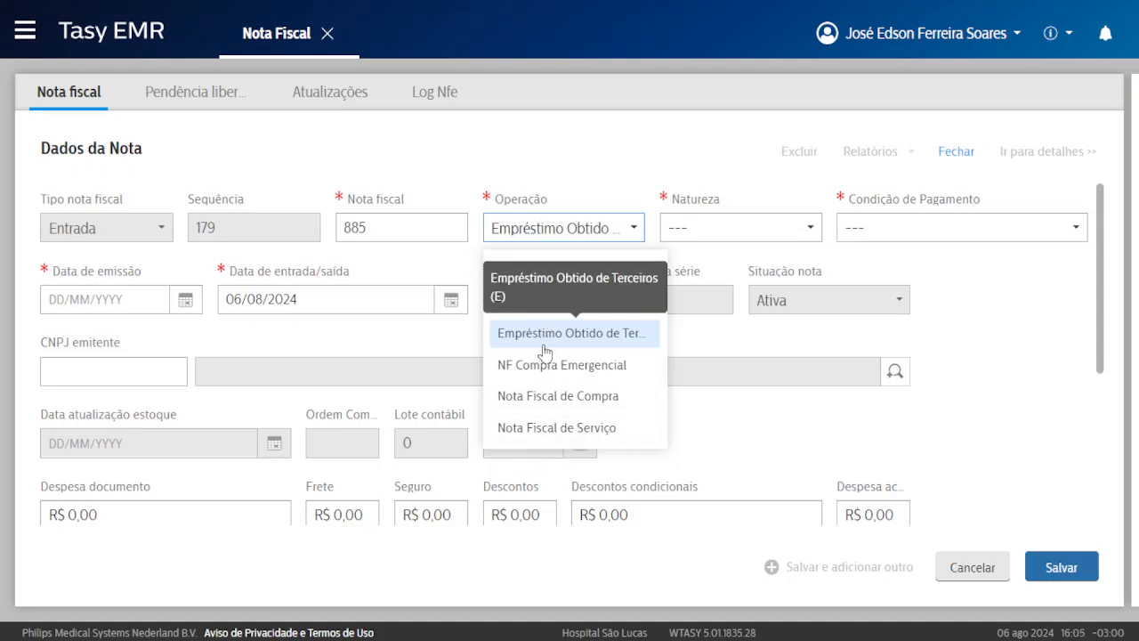
scroll(544, 351, up, 2)
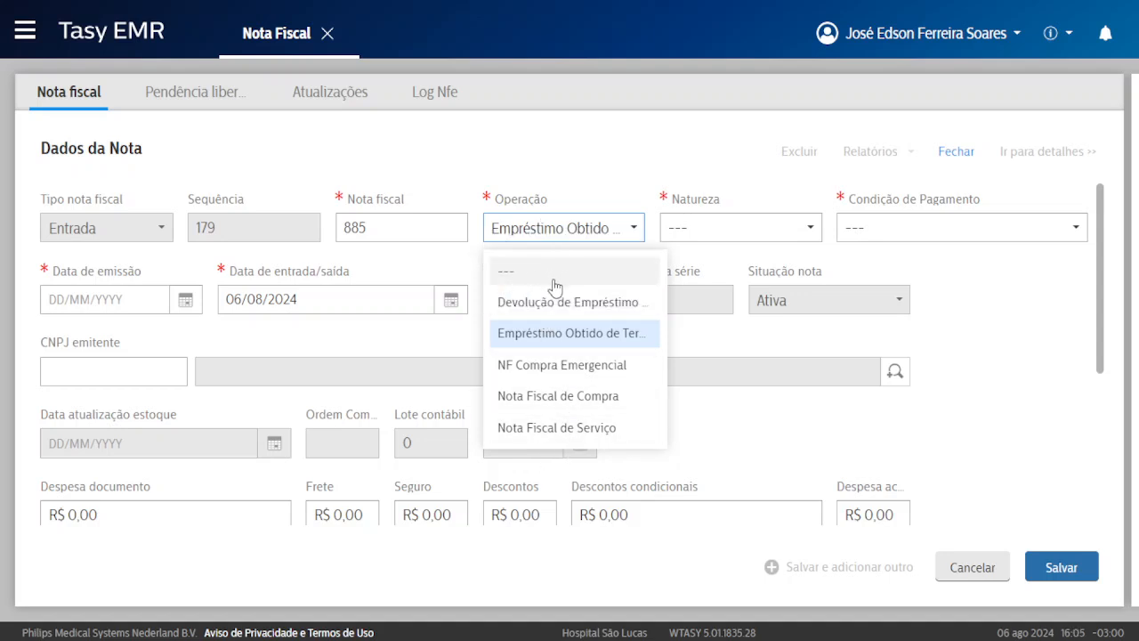
click(583, 404)
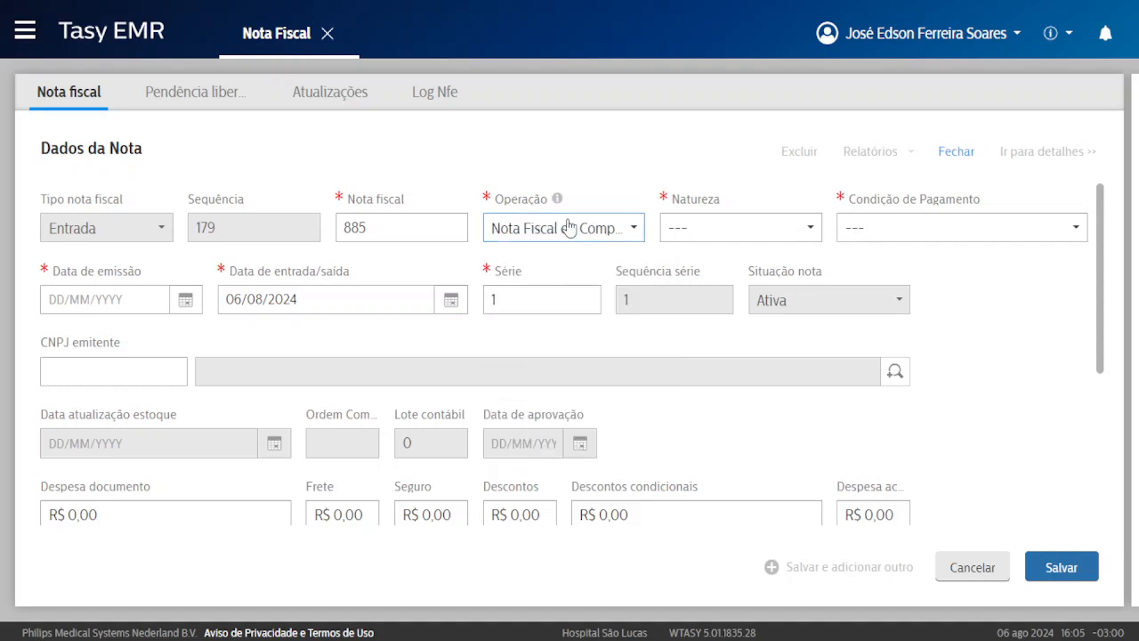
click(564, 226)
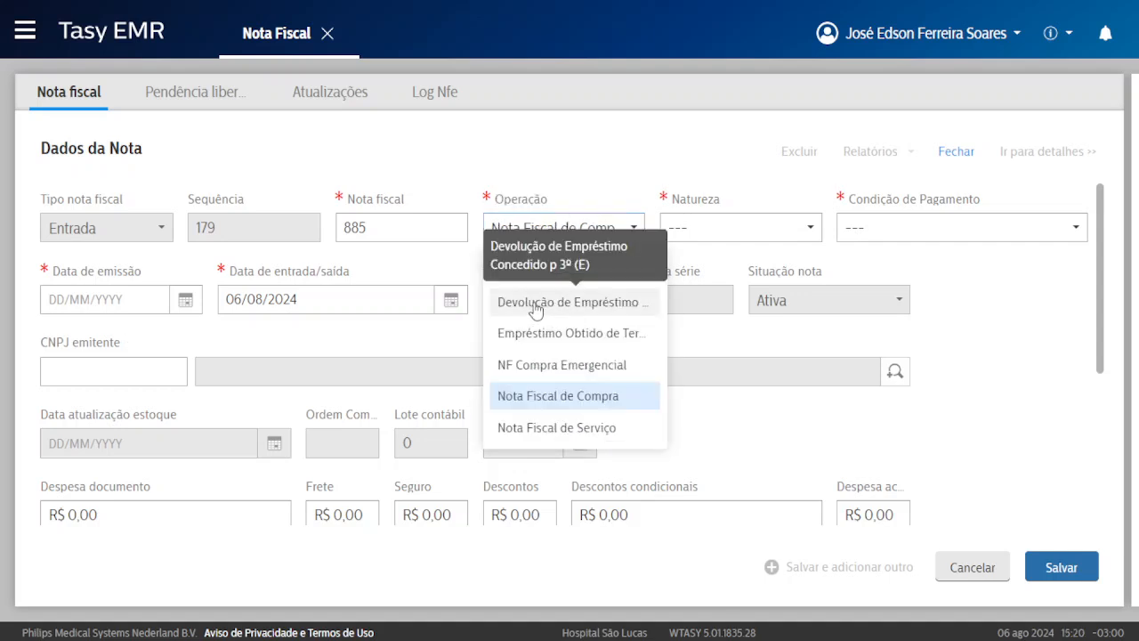
click(535, 307)
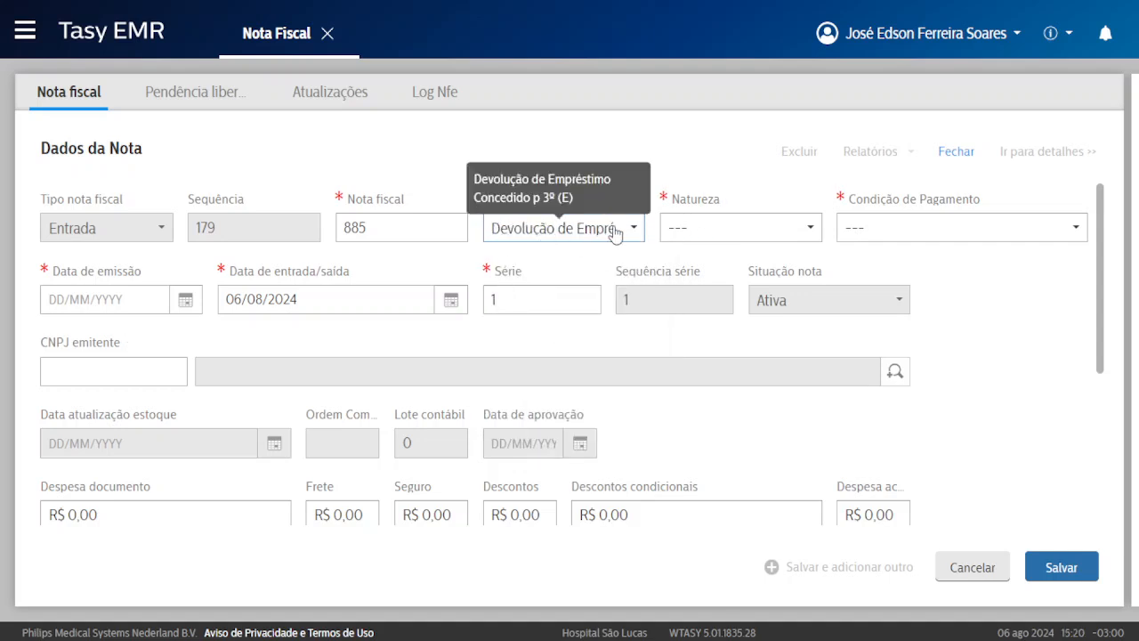
Set the note's Natureza to Outras entradas dentro do estado.
click(730, 234)
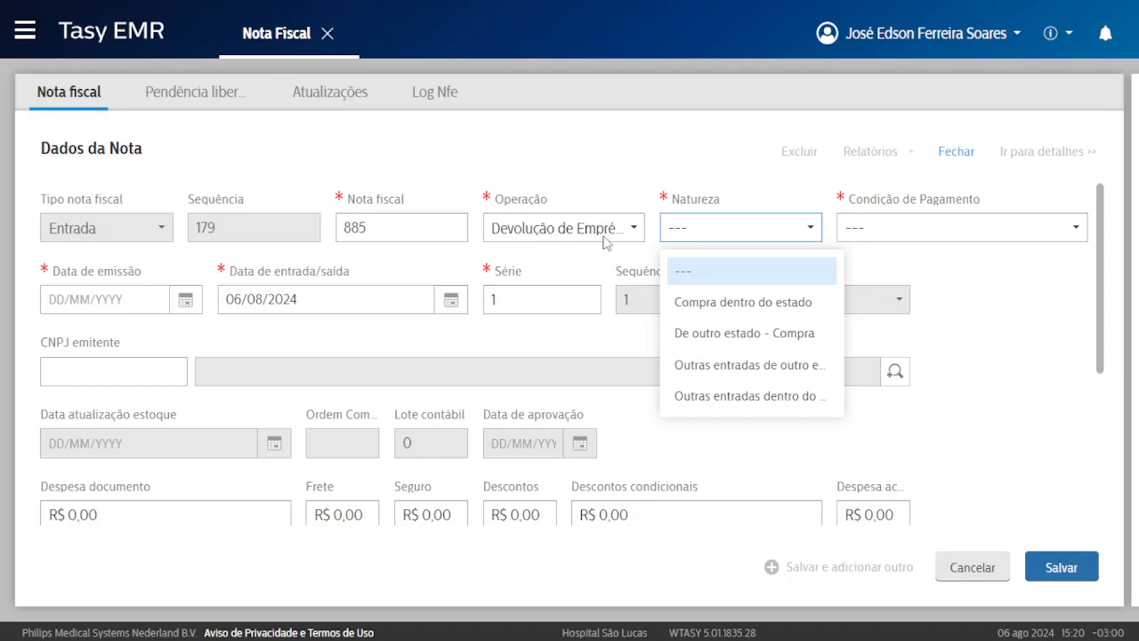
click(672, 227)
click(679, 227)
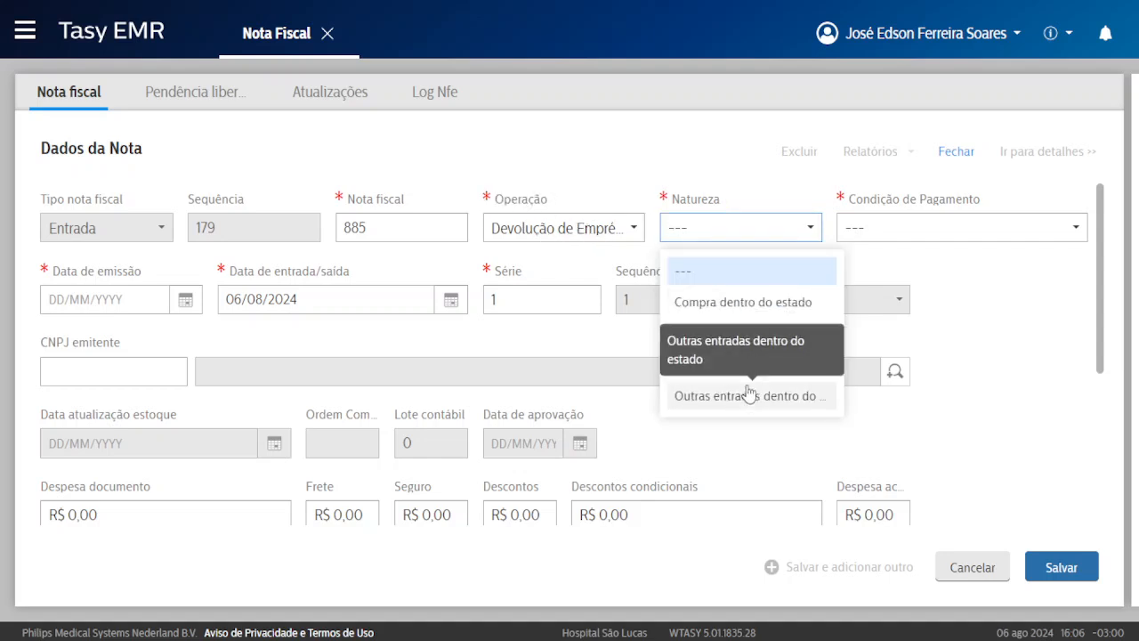
click(730, 367)
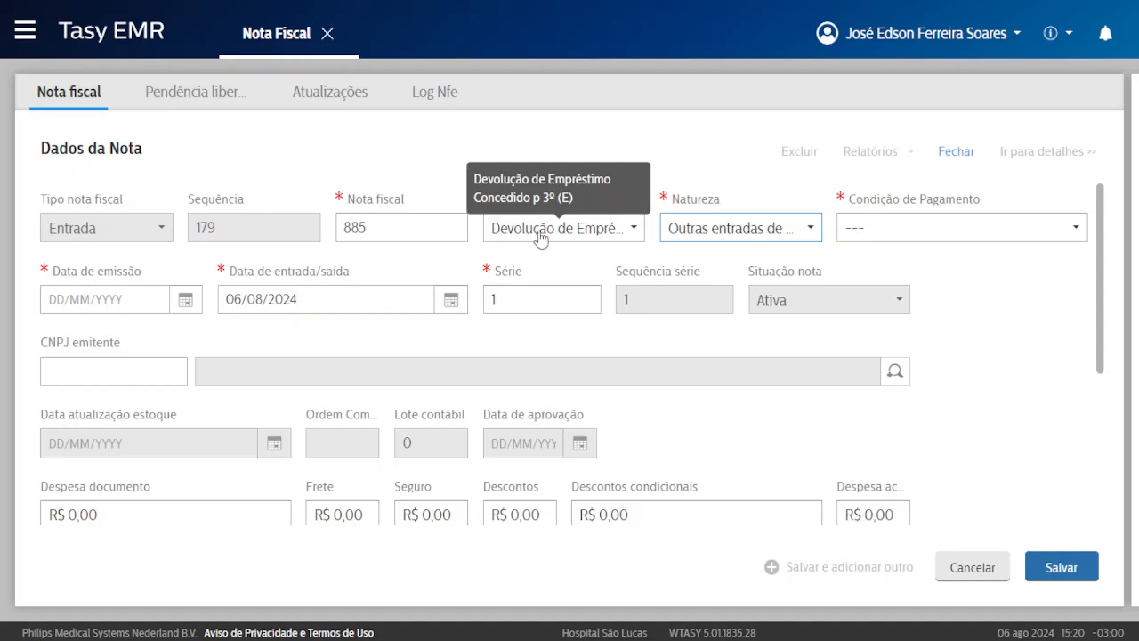
click(541, 239)
click(557, 241)
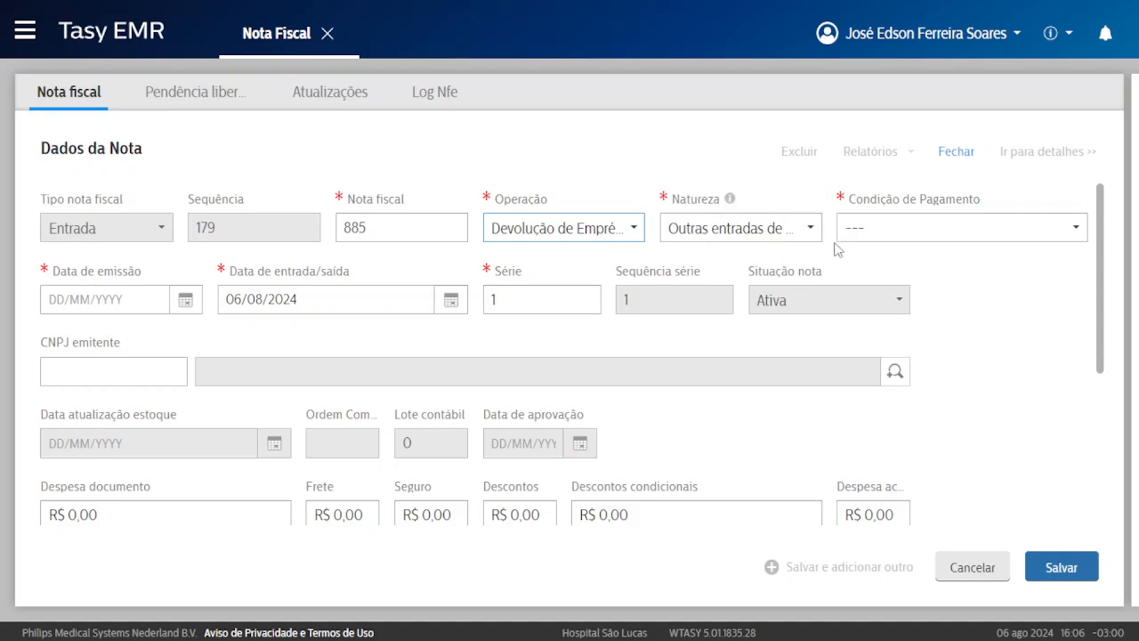
Set the Condição de Pagamento to Conforme Observação.
click(910, 226)
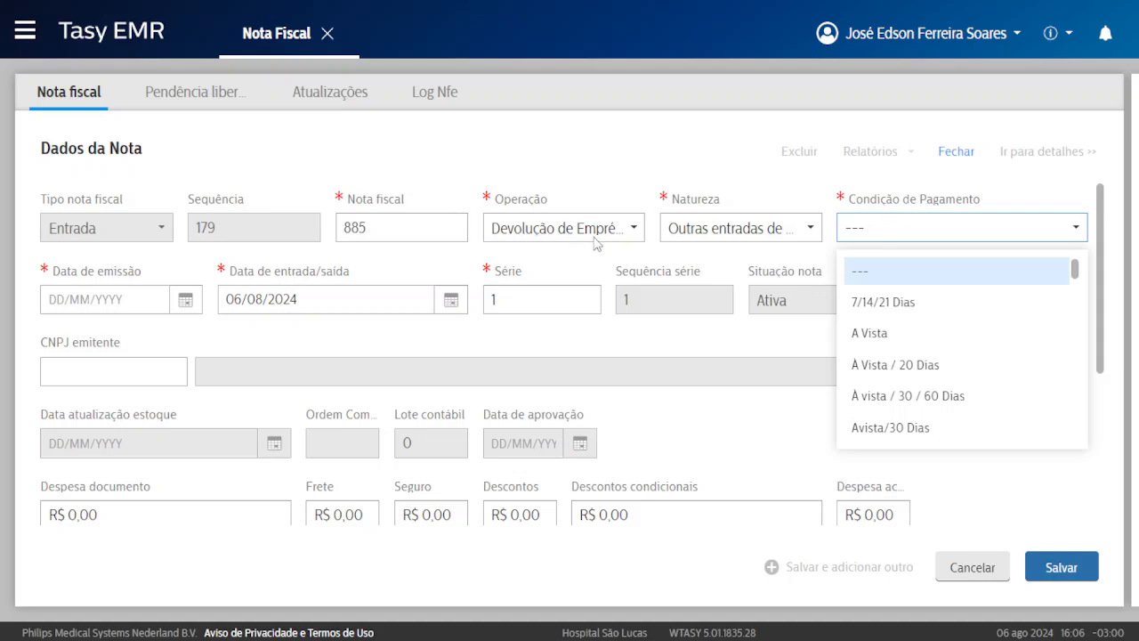
scroll(889, 325, down, 2)
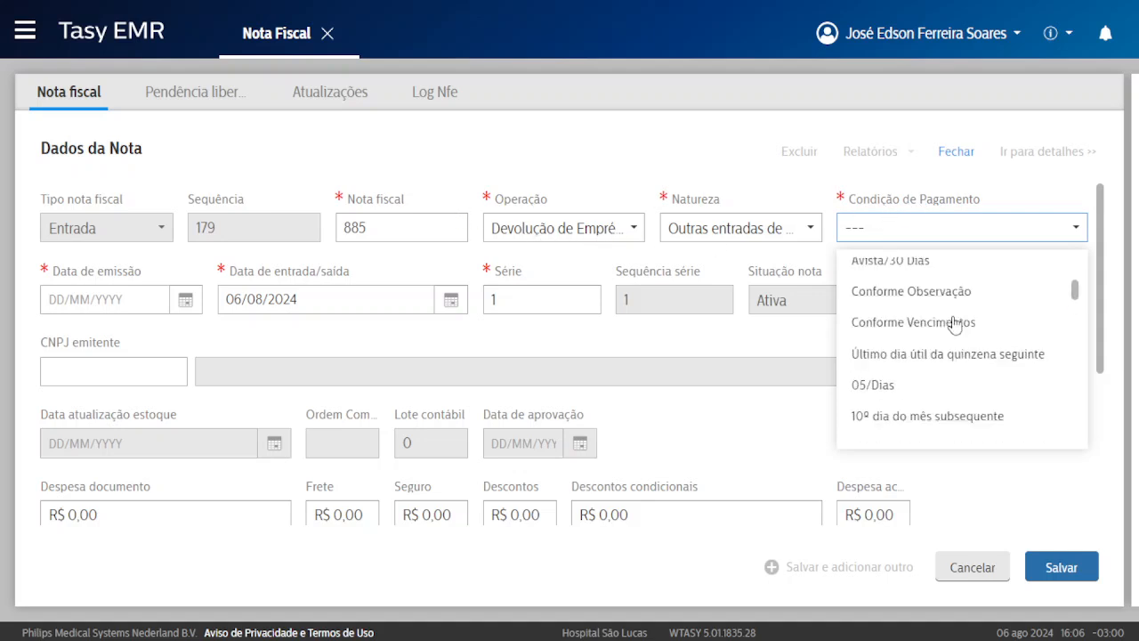
click(921, 292)
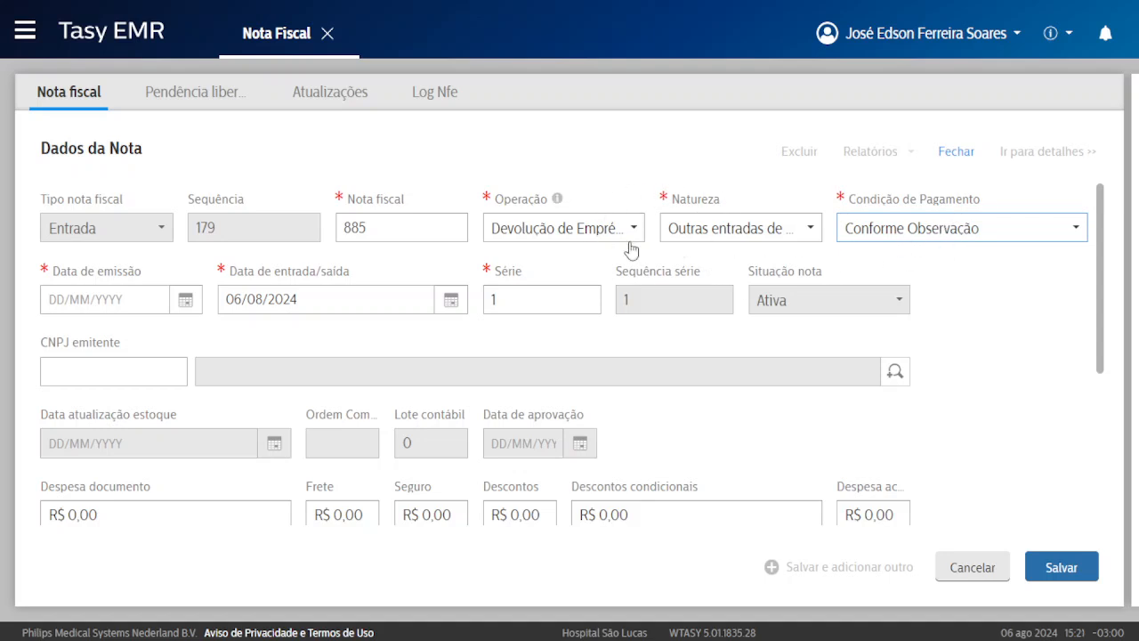
click(859, 237)
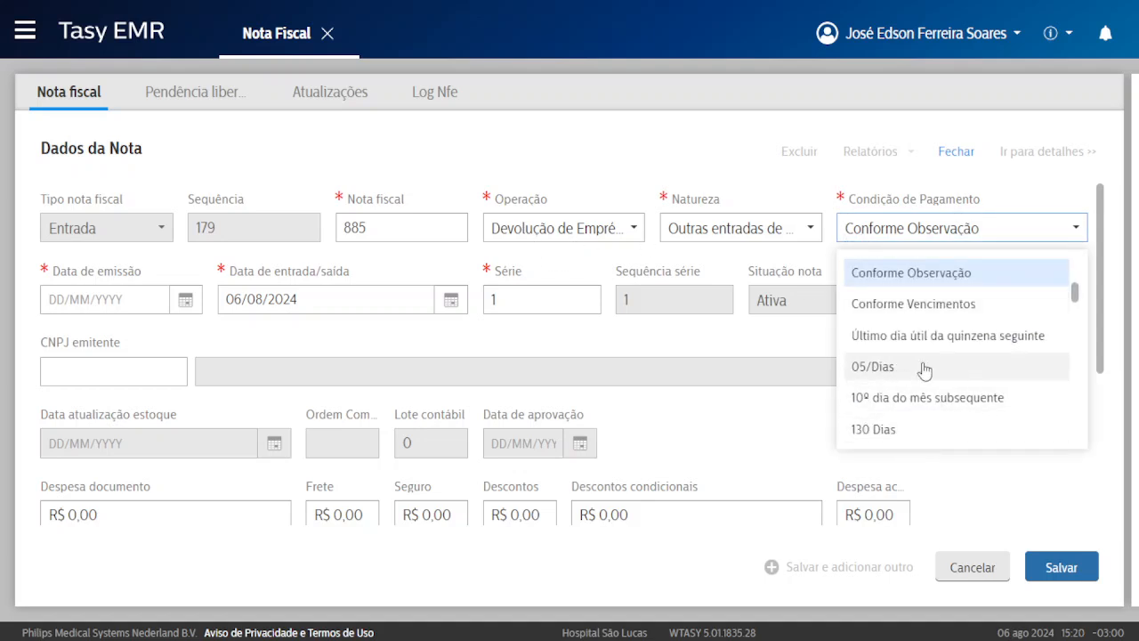
scroll(890, 365, down, 1)
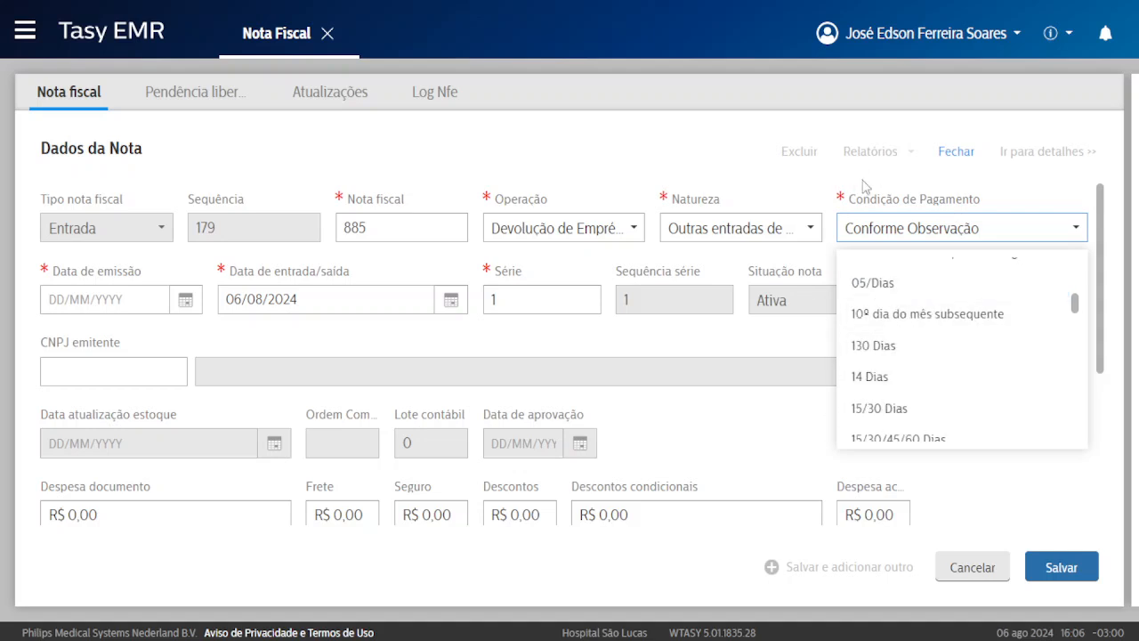
click(639, 269)
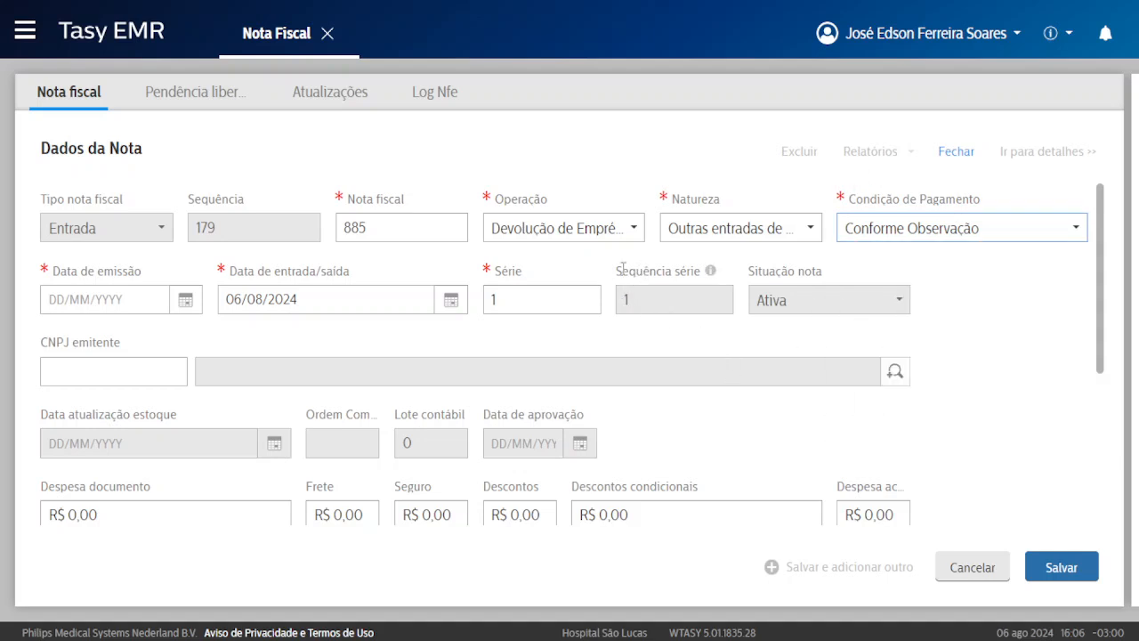
Set the issue date to 06/08/2024 and confirm the entry/exit date of 06/08/2024.
click(89, 303)
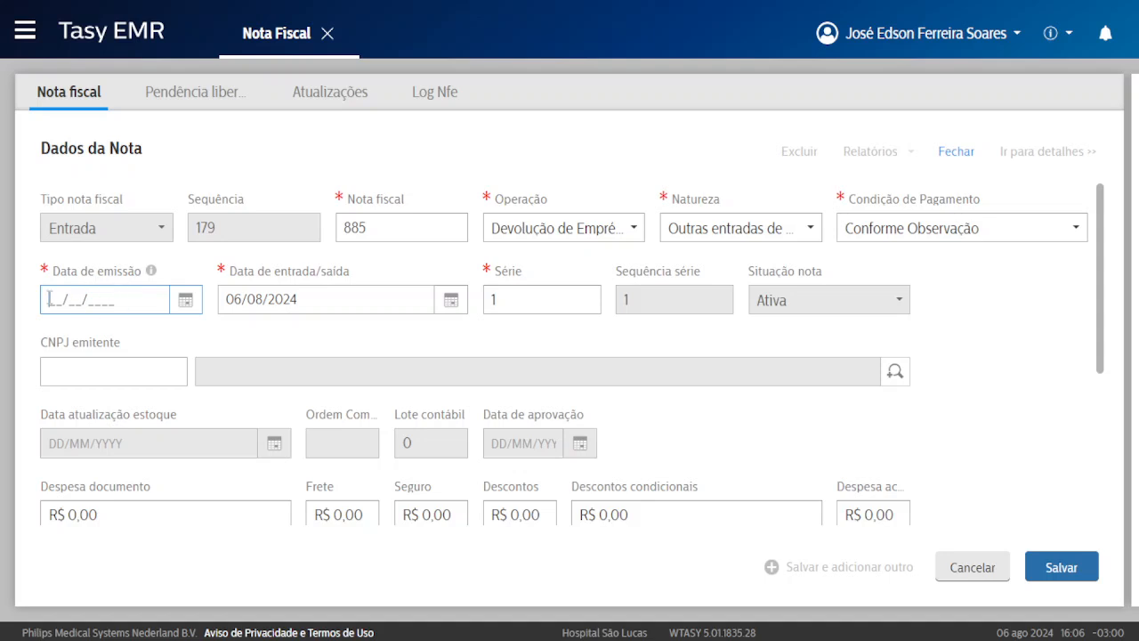
click(185, 299)
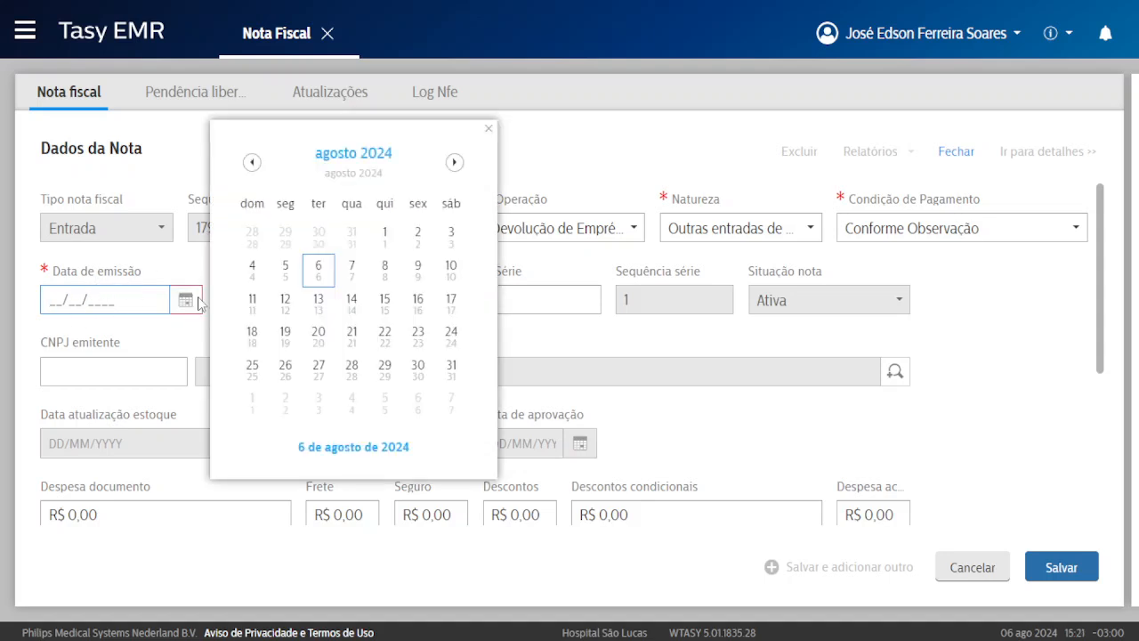
click(318, 270)
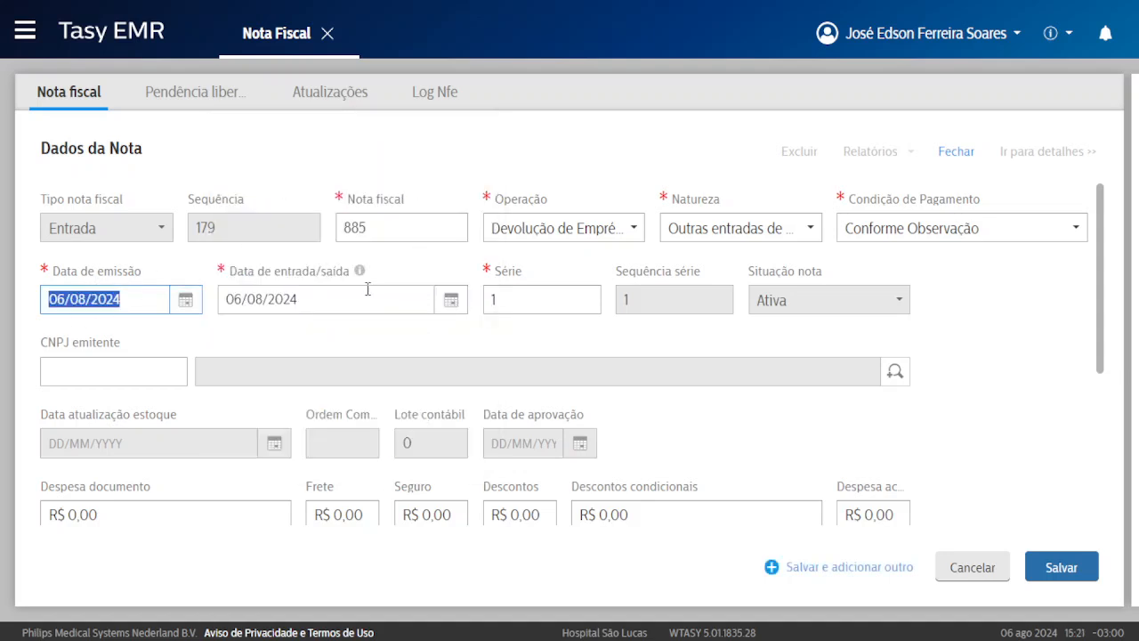
click(320, 302)
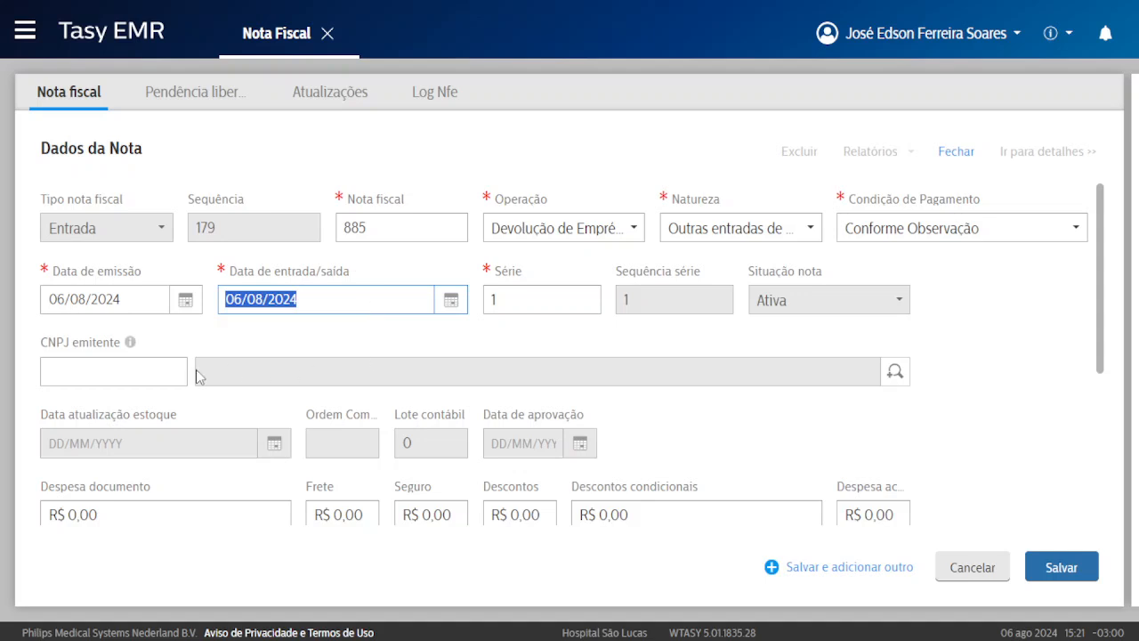
click(492, 300)
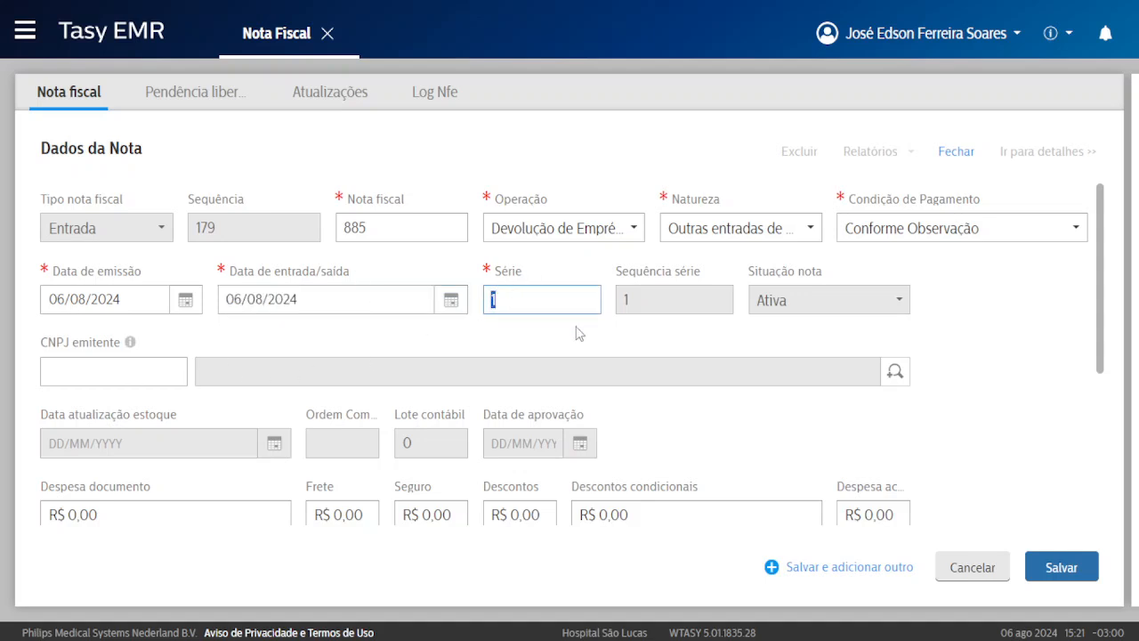
Retype série 1 and move into the still-empty issuer CNPJ field.
key(BackSpace)
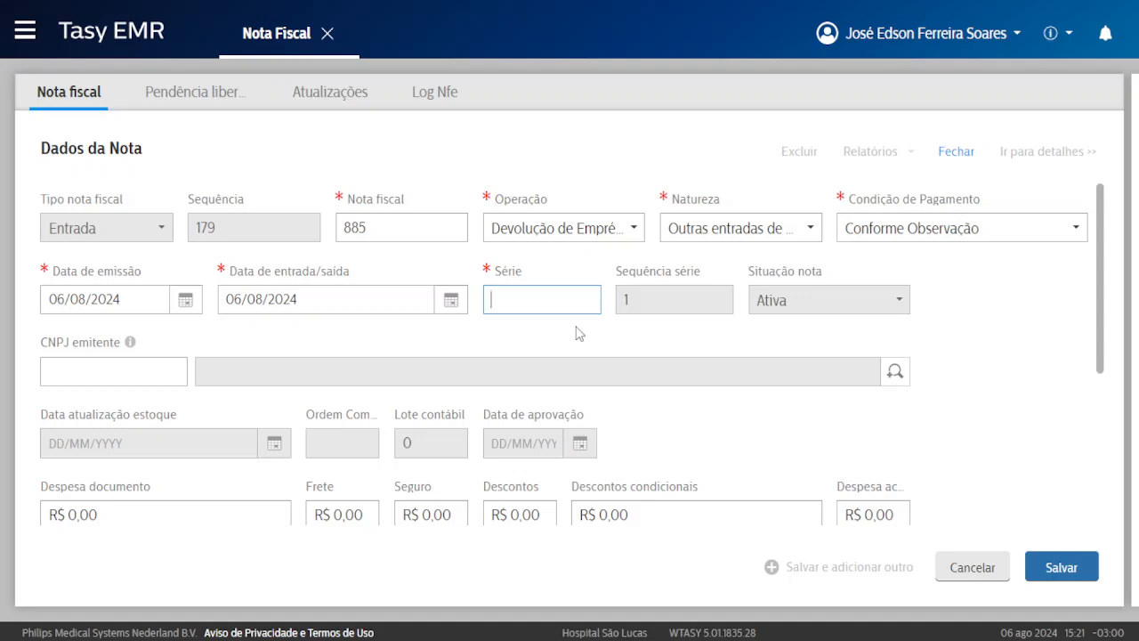
text(S)
key(BackSpace)
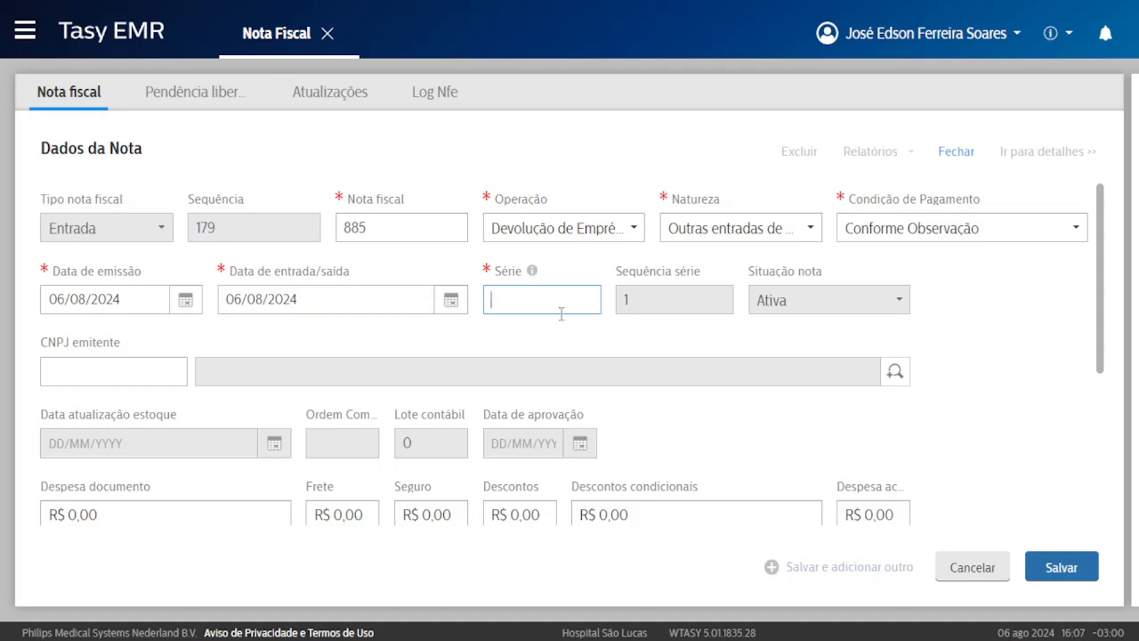
text(1)
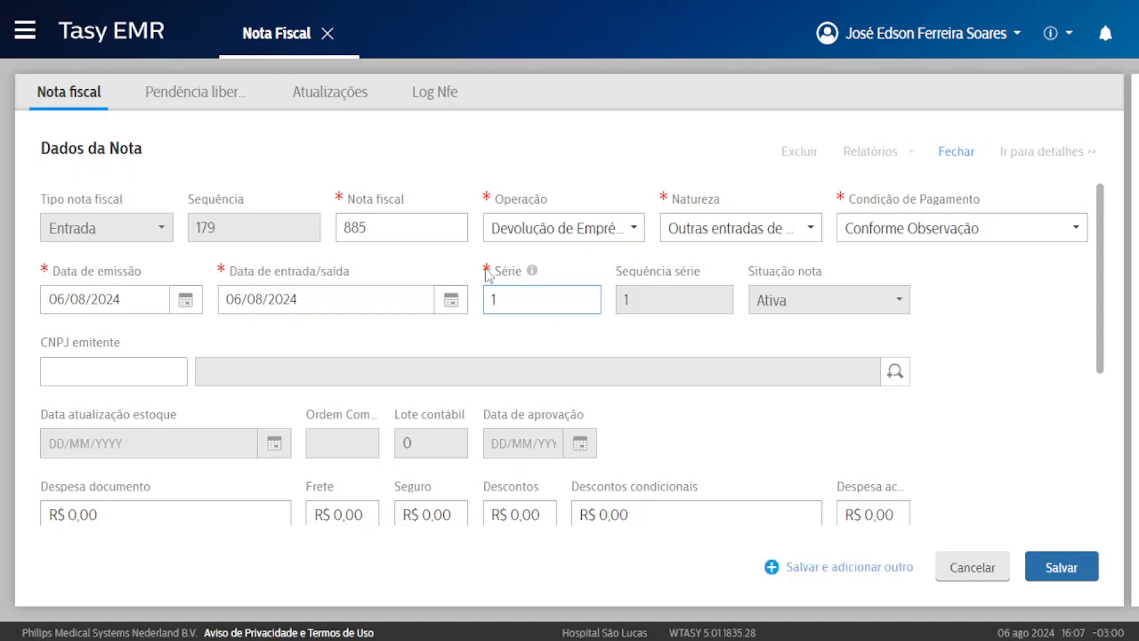
click(80, 371)
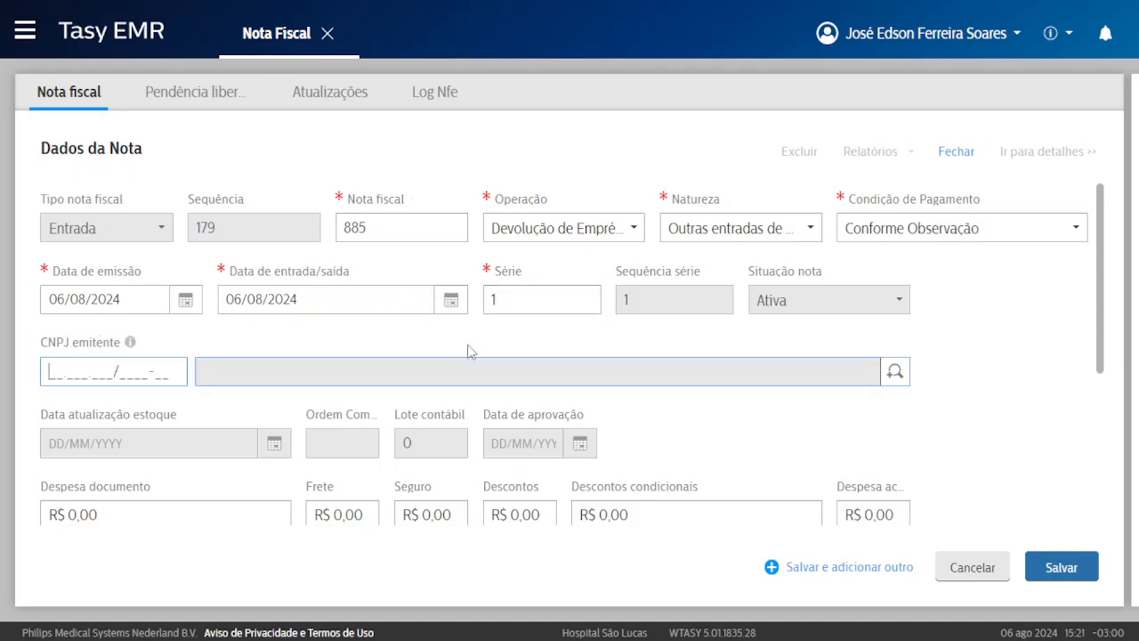
drag(57, 372, 186, 374)
click(139, 371)
Search issuing companies by Razão social 'empre', then cancel the search.
click(896, 374)
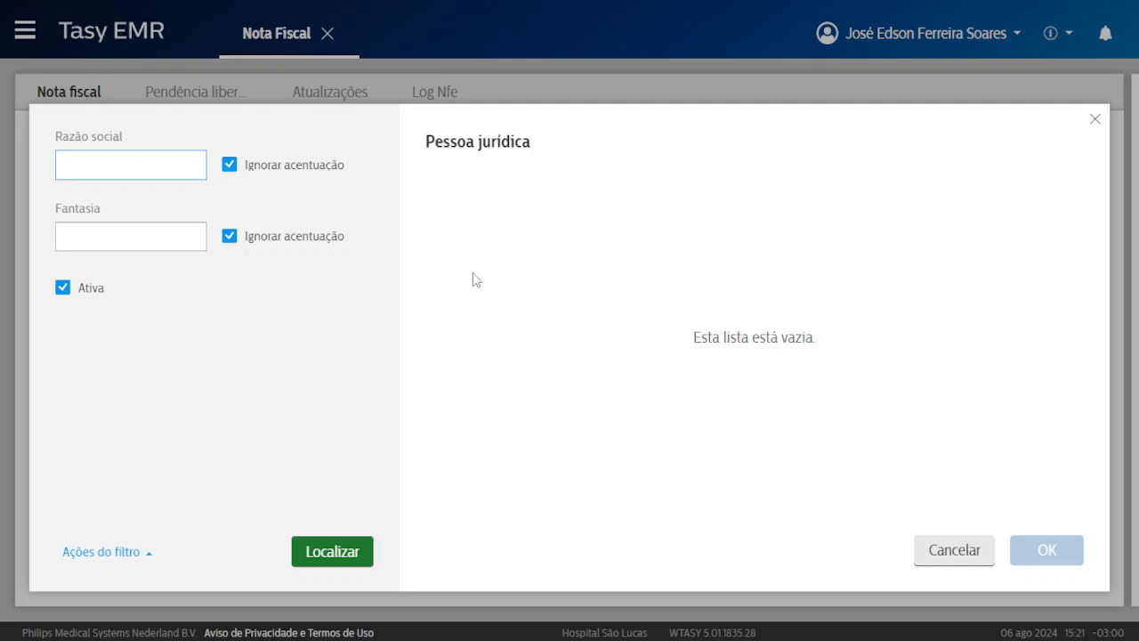
drag(415, 148, 549, 150)
click(287, 193)
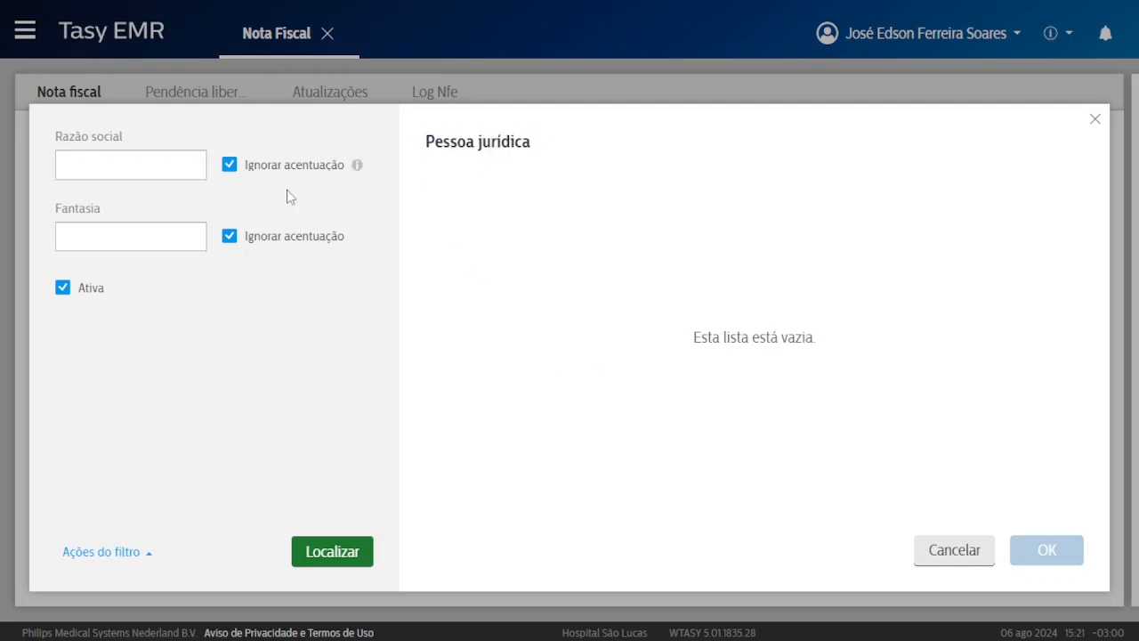
click(119, 163)
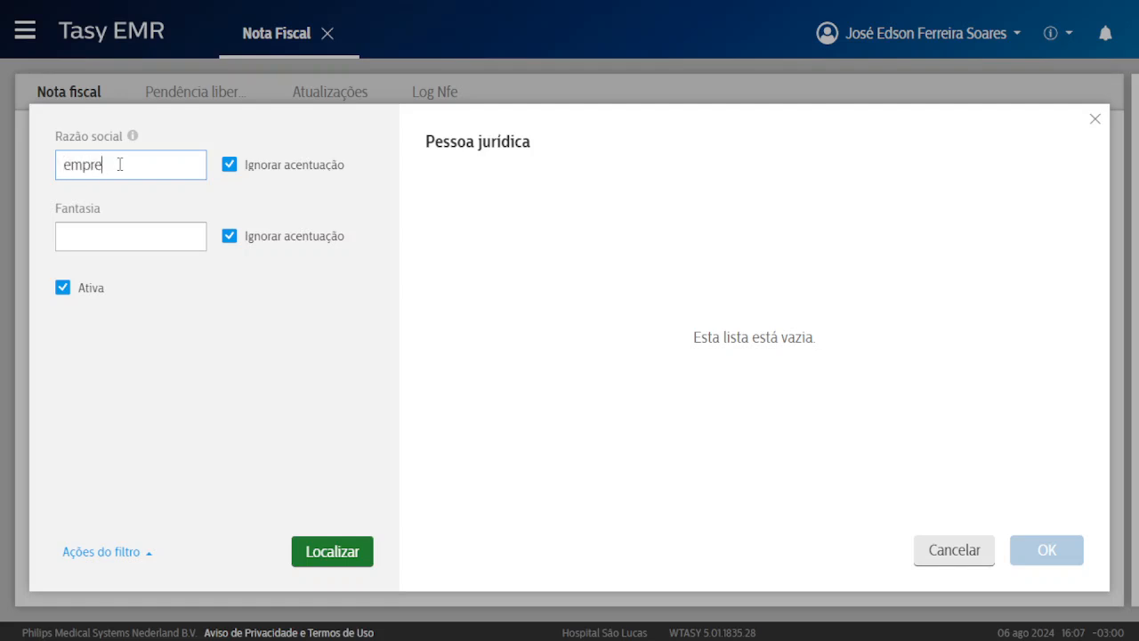
text(empre)
key(Return)
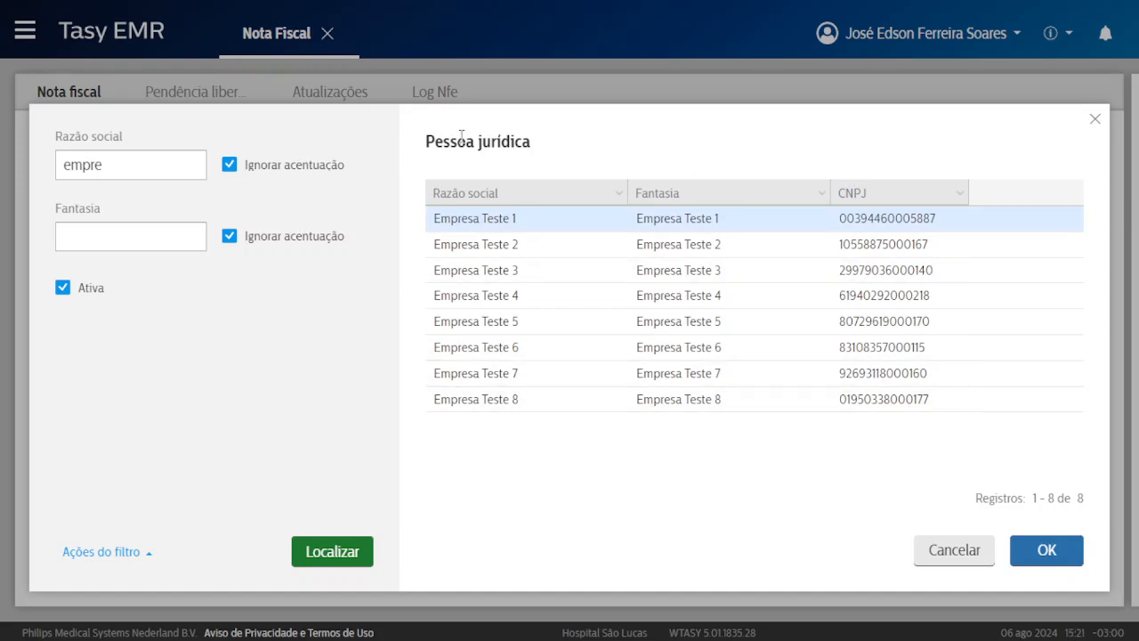
click(949, 551)
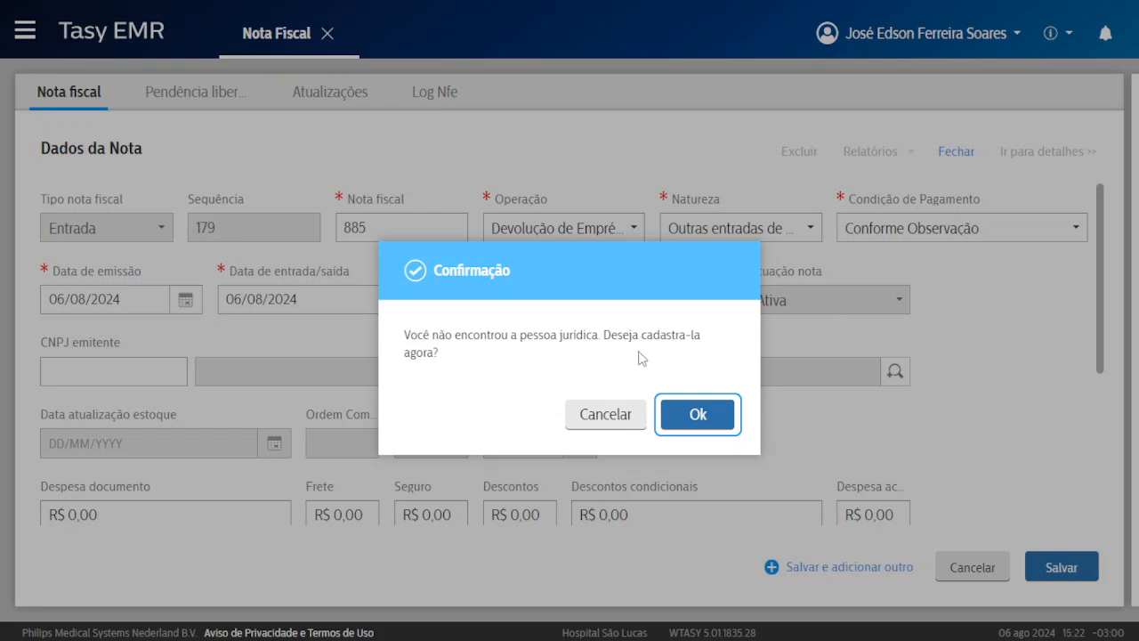
Accept the offer to register the company, opening a blank Pessoa Jurídica form.
drag(605, 335, 692, 334)
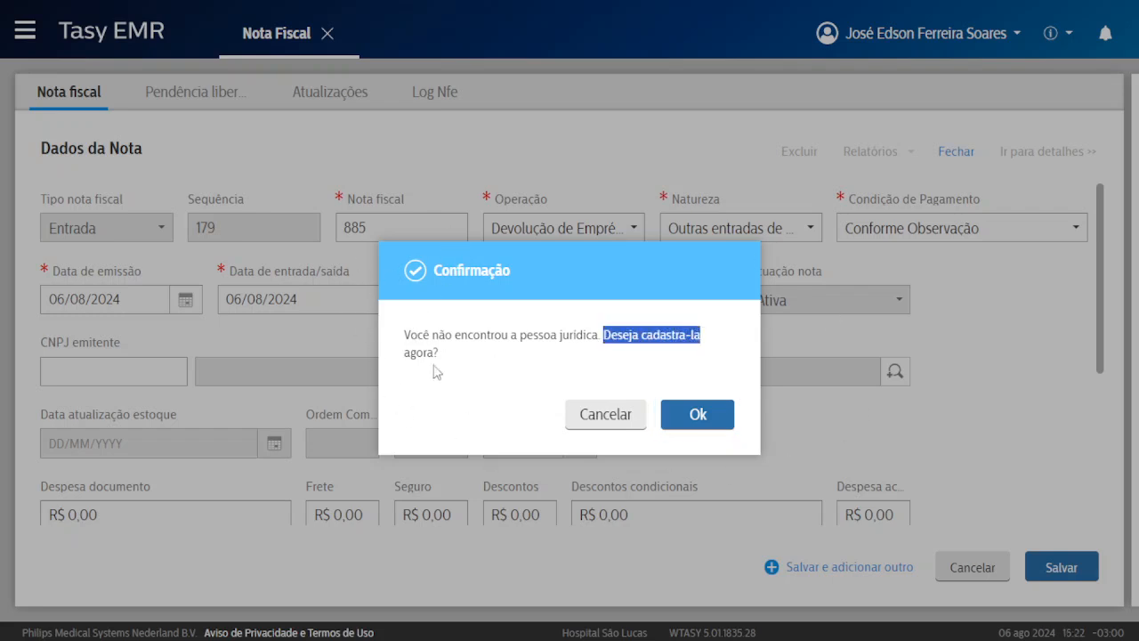
drag(403, 355, 440, 358)
click(497, 352)
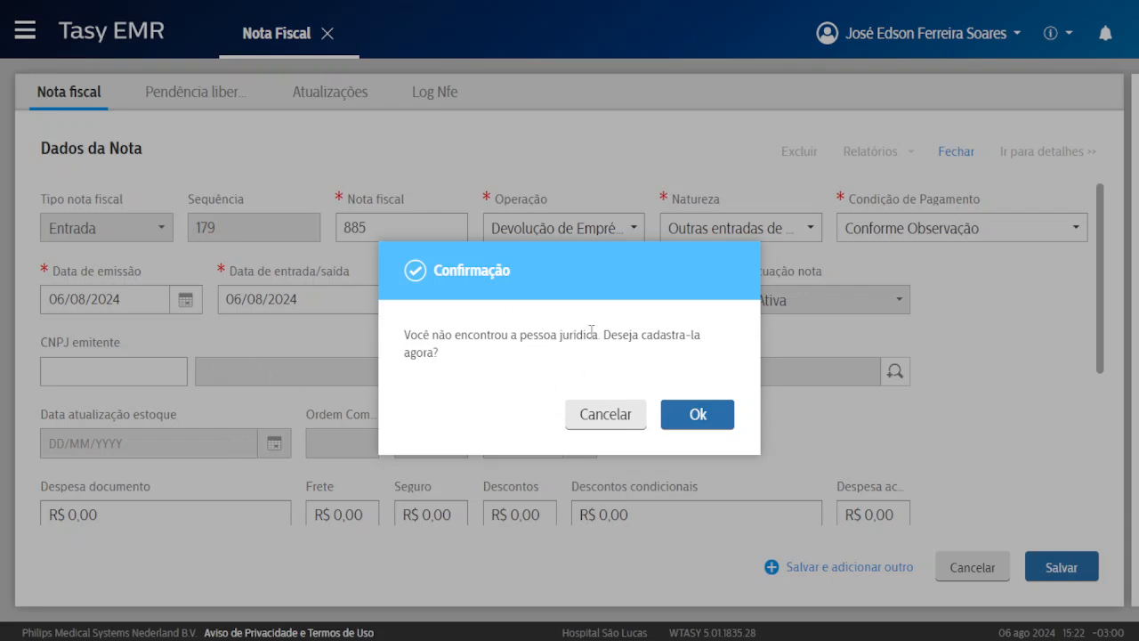
click(694, 414)
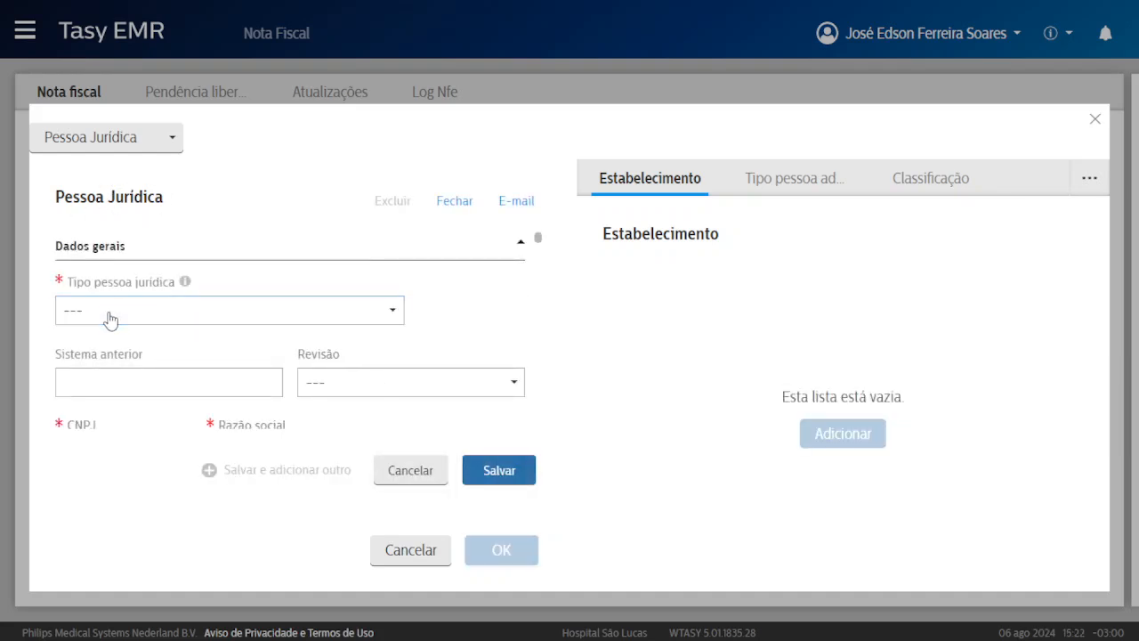
Make the new legal entity a Fornecedor and enter its CNPJ.
click(110, 313)
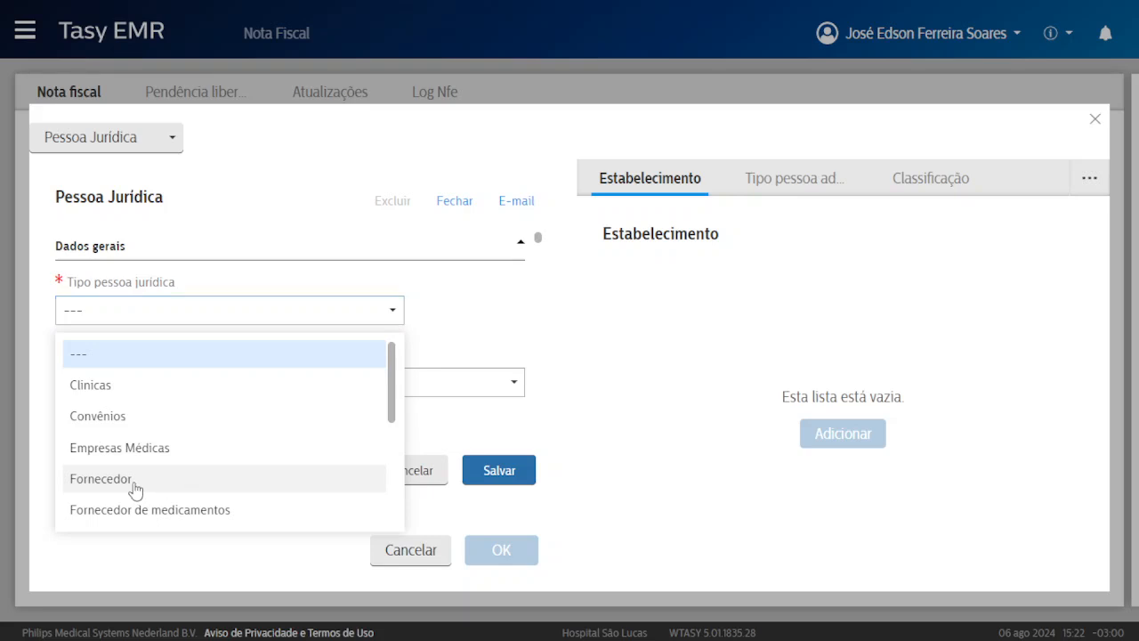
click(181, 482)
scroll(178, 364, down, 1)
click(104, 372)
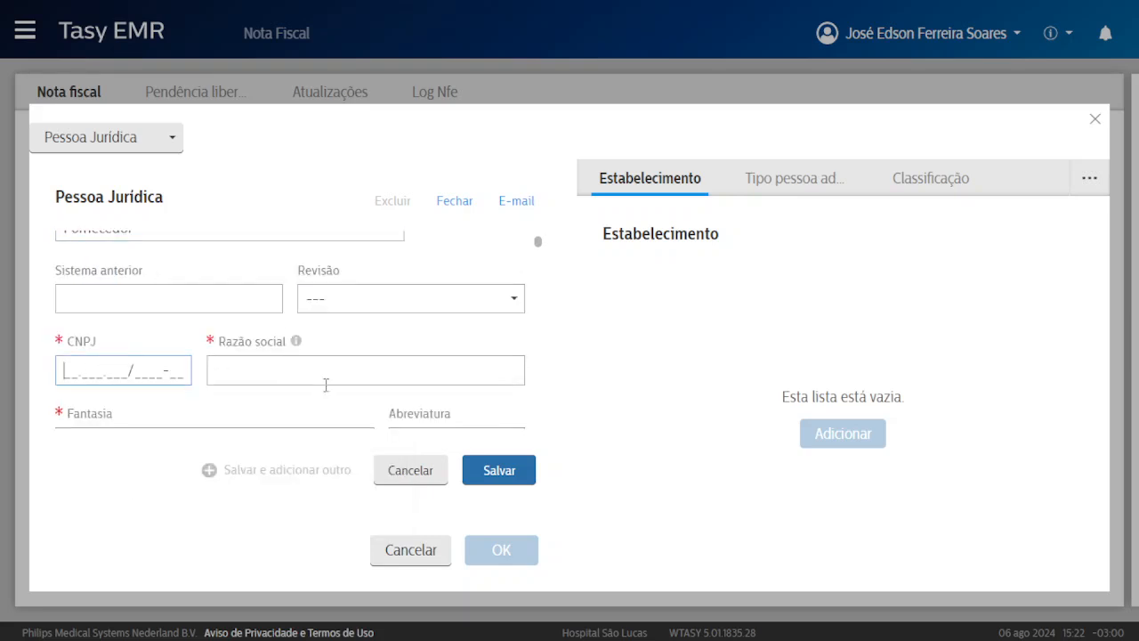
click(235, 365)
scroll(347, 343, down, 1)
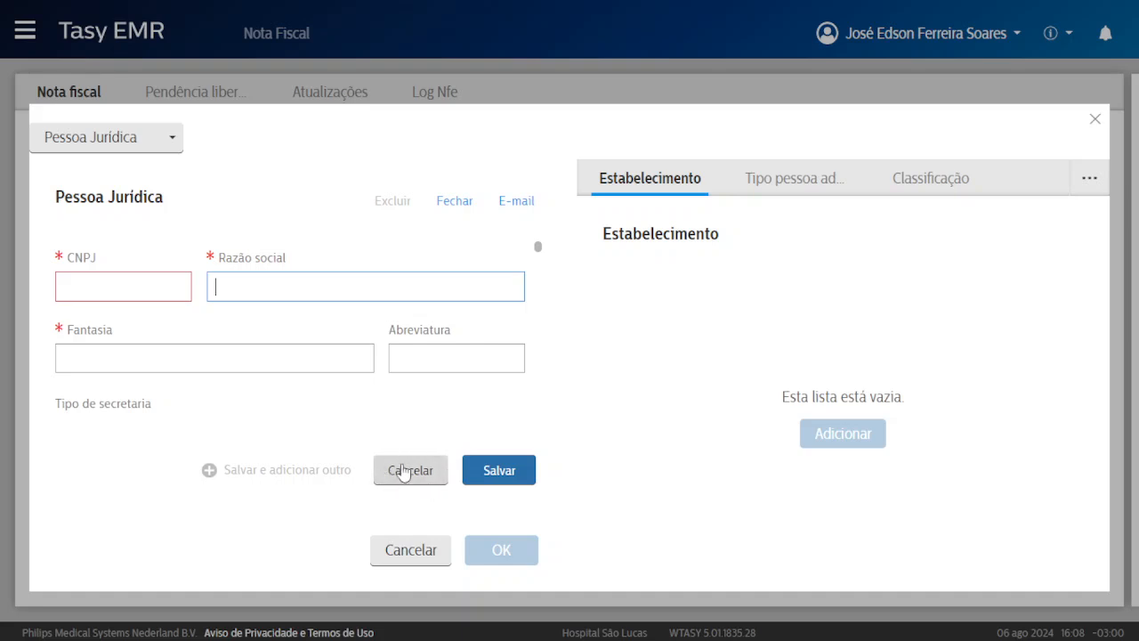
click(103, 291)
text(00.000.)
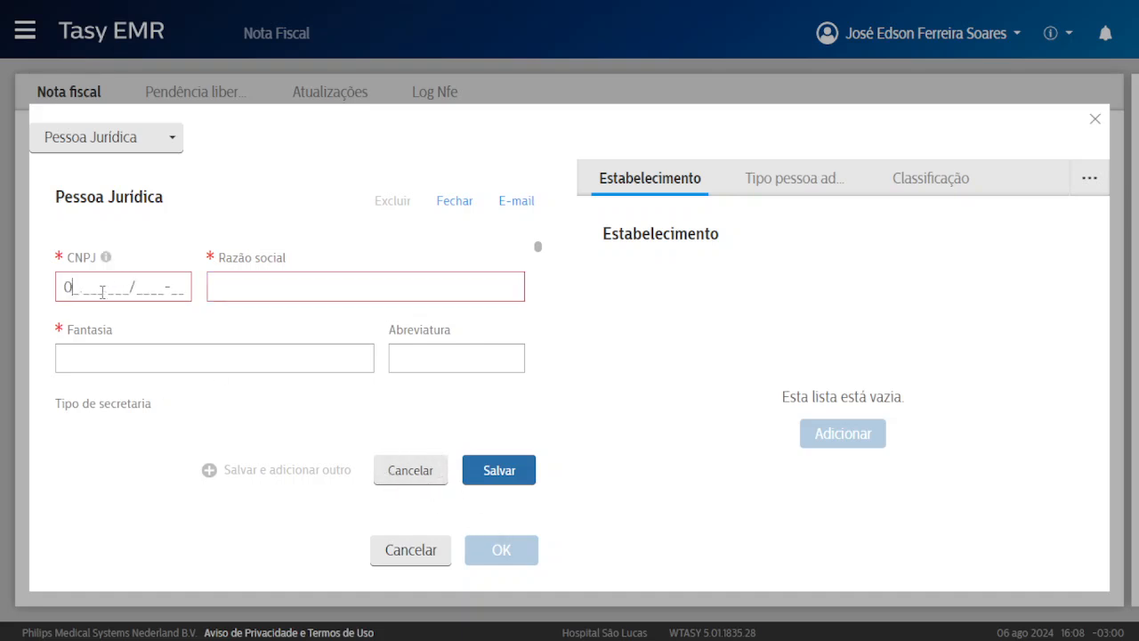
text(001/00)
text(00-)
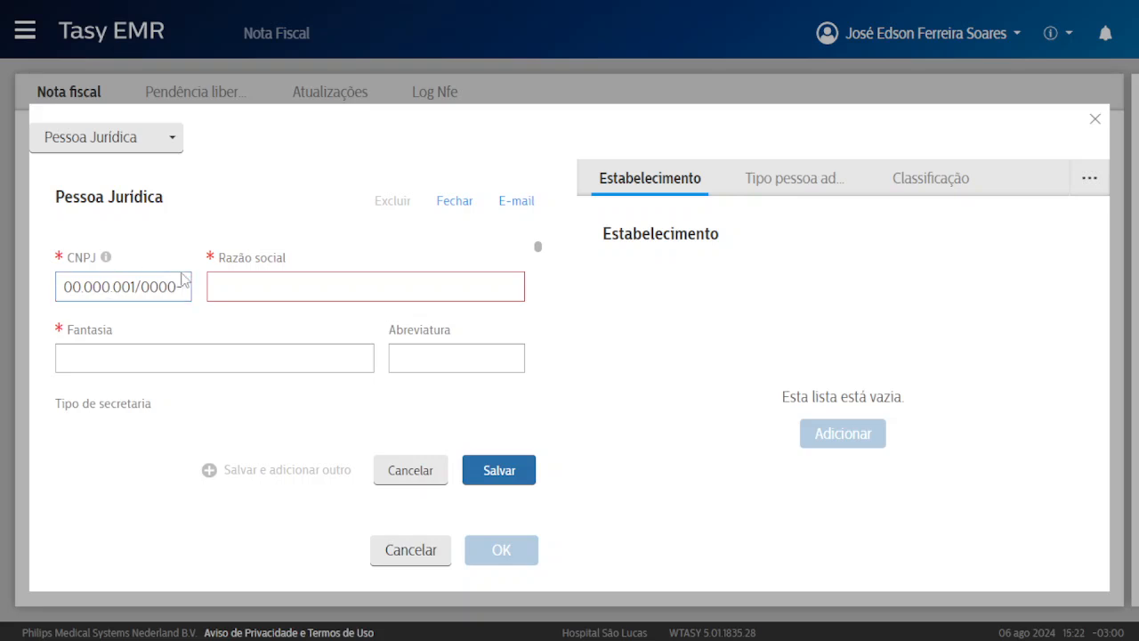
Enter 'treinamento 2' as the Razão social and copy it.
click(224, 287)
text(t)
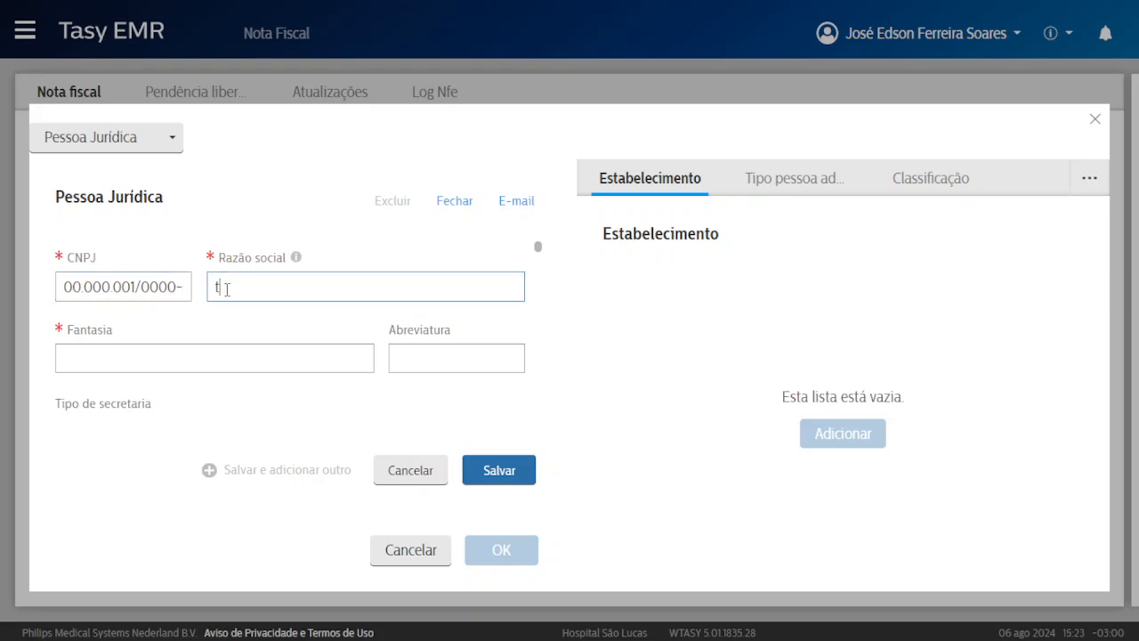
text(reinamento 2)
triple_click(338, 287)
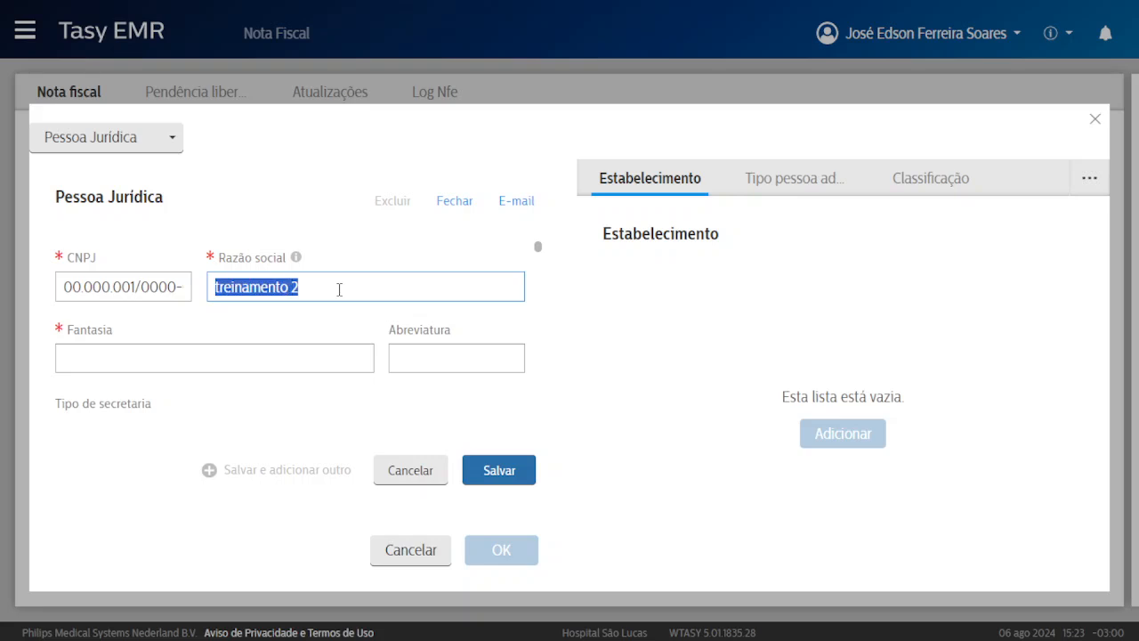
key(ctrl+c)
Paste treinamento 2 as the trade name and enter postal code 72421003 so the address fills.
click(182, 363)
key(ctrl+v)
scroll(183, 363, down, 8)
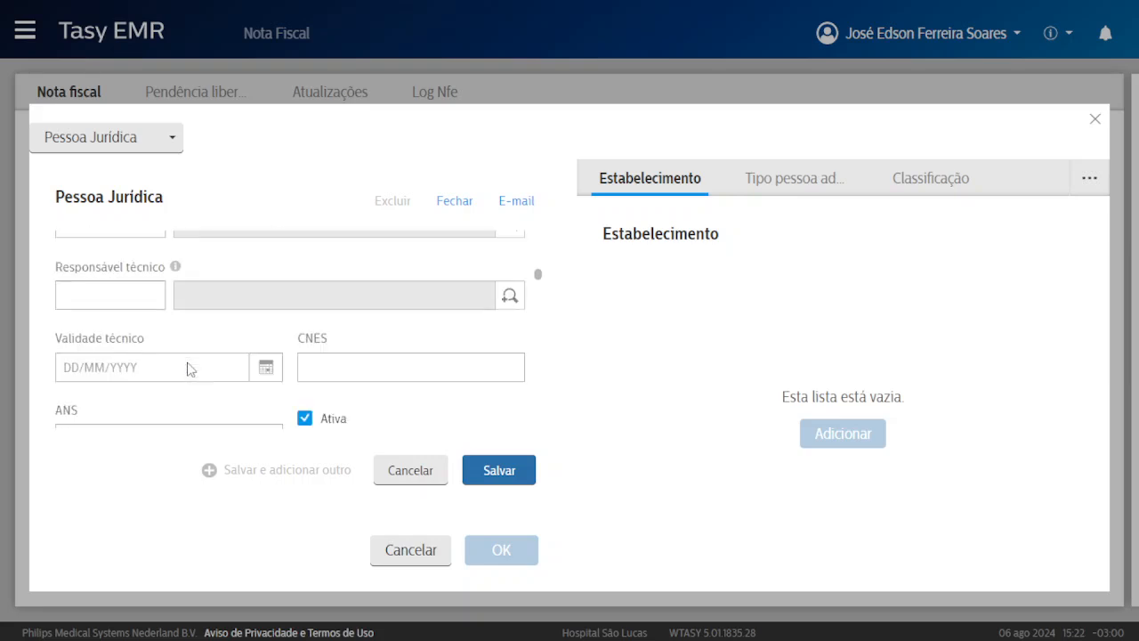
scroll(185, 370, down, 2)
click(147, 352)
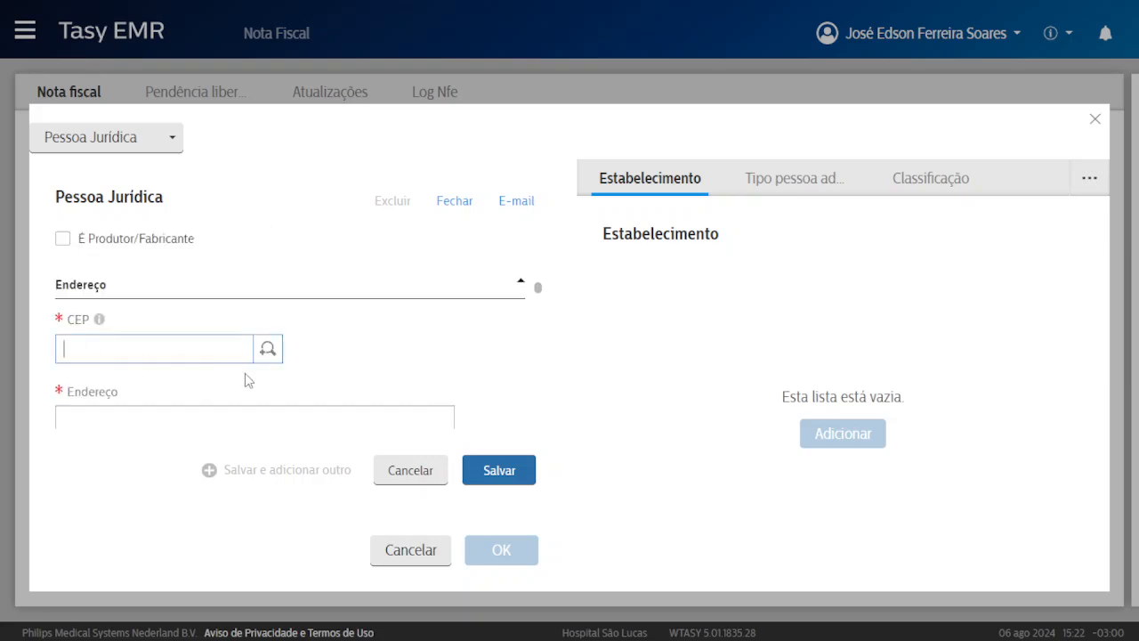
text(72421003)
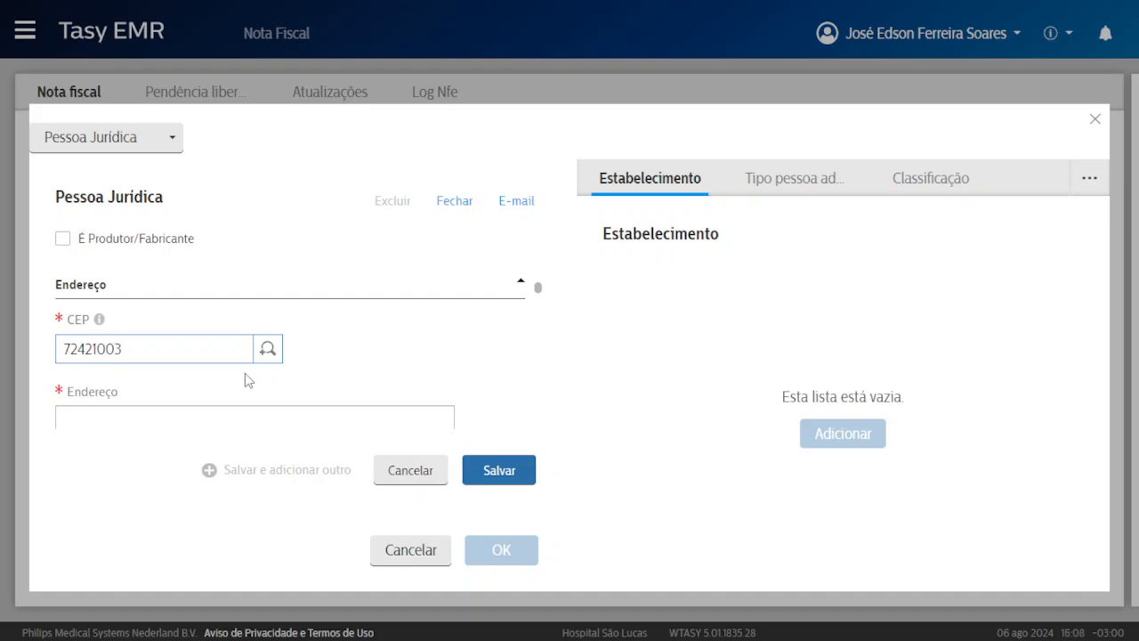
key(BackSpace)
key(BackSpace)
text(3)
Try saving the supplier, which aborts on a CNPJ digit error, then start retyping the postal code.
click(505, 473)
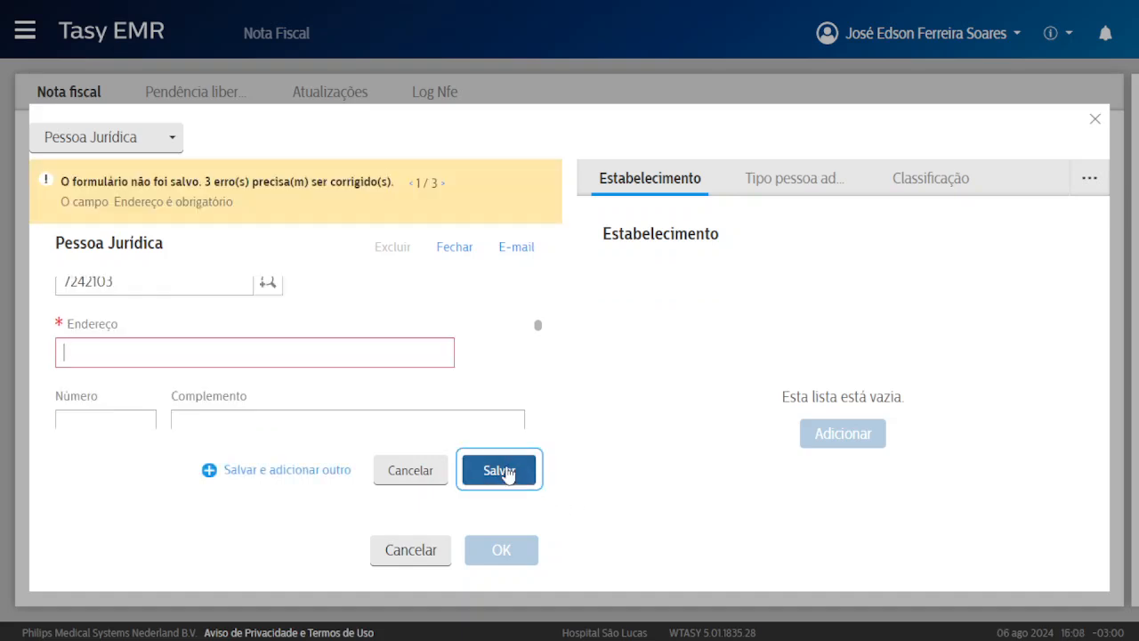
double_click(147, 363)
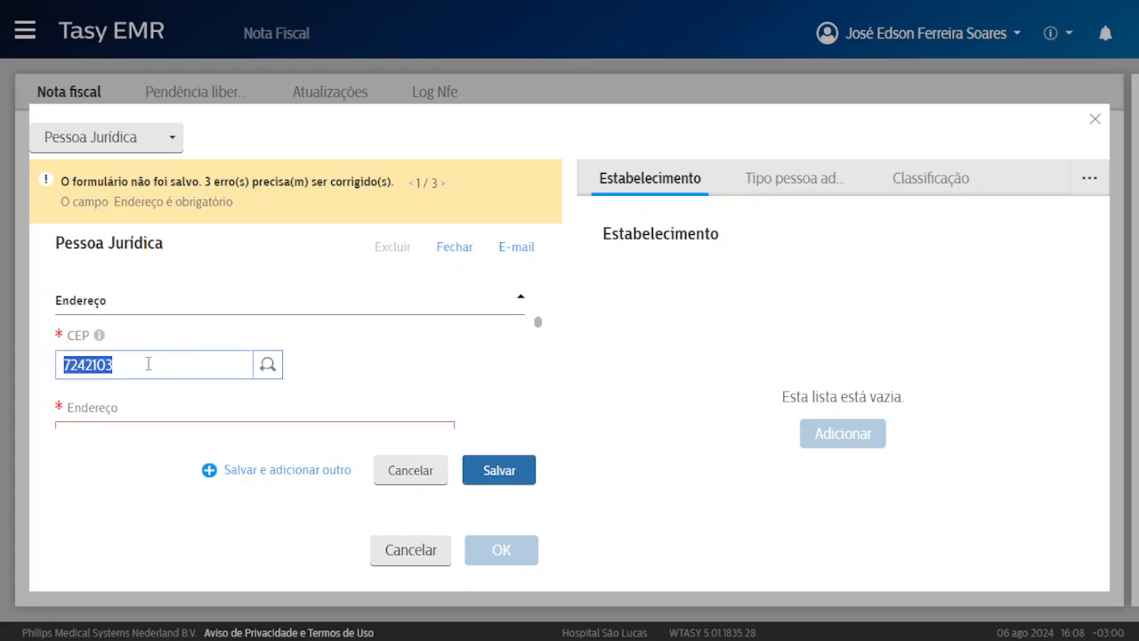
text(722)
text(42)
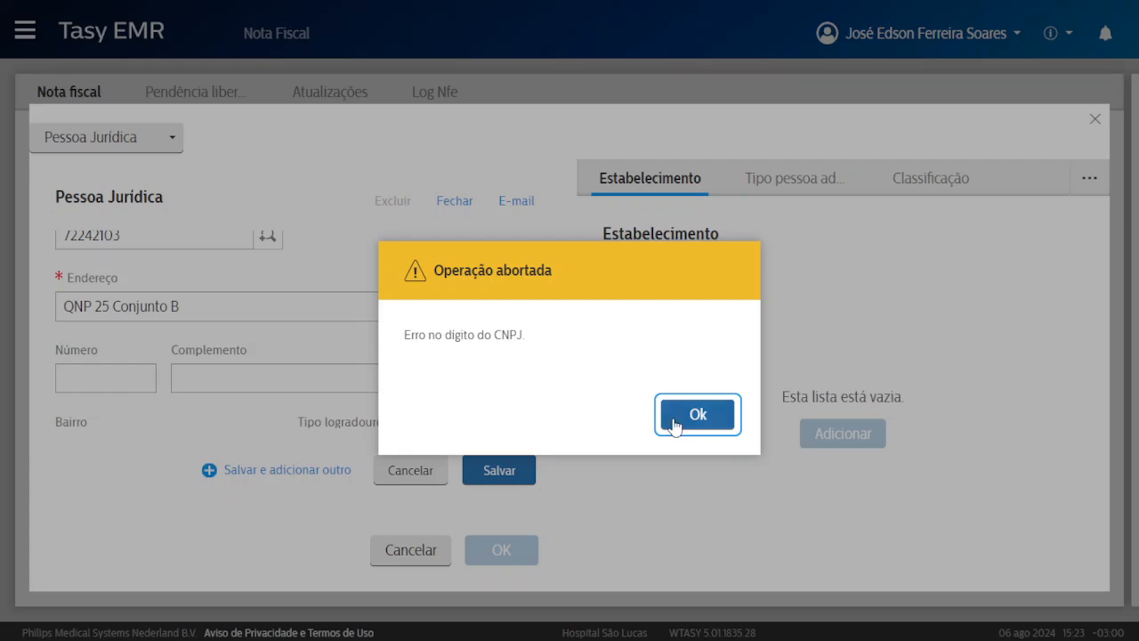
Dismiss the CNPJ error, replace the CNPJ with a pasted one, and retry saving.
click(686, 418)
scroll(327, 363, up, 10)
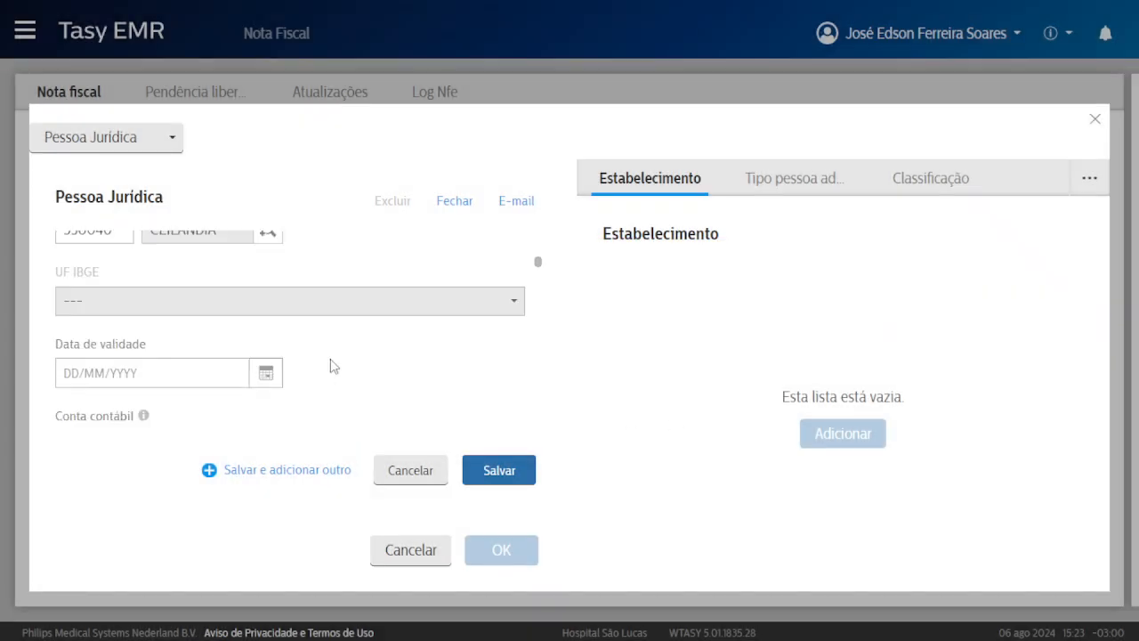
scroll(320, 368, down, 2)
click(170, 347)
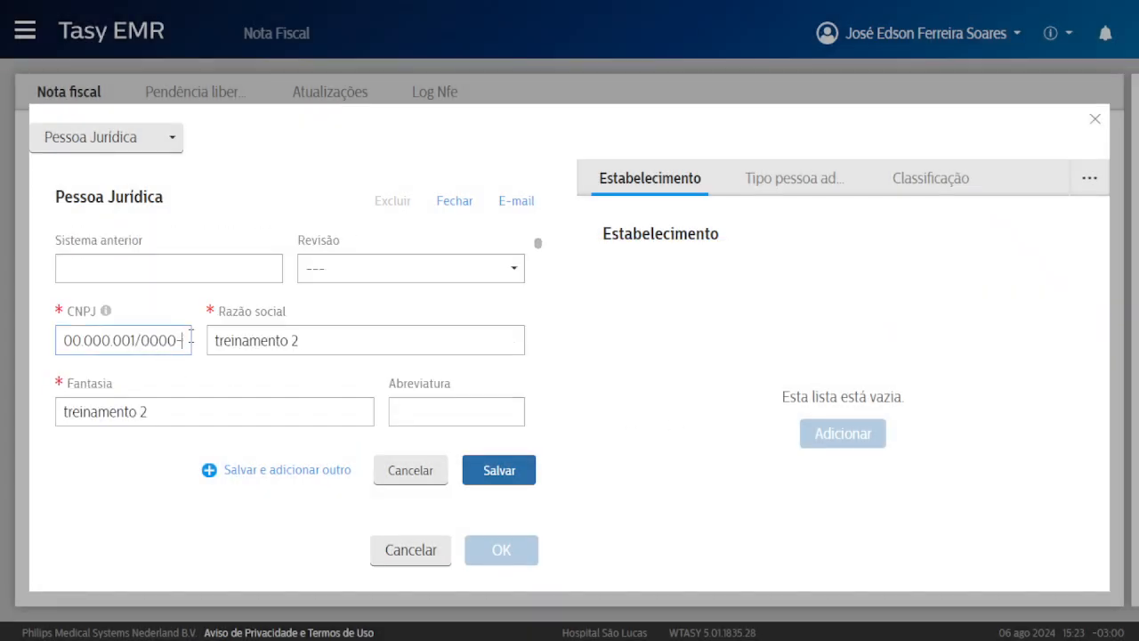
key(ctrl+a)
key(BackSpace)
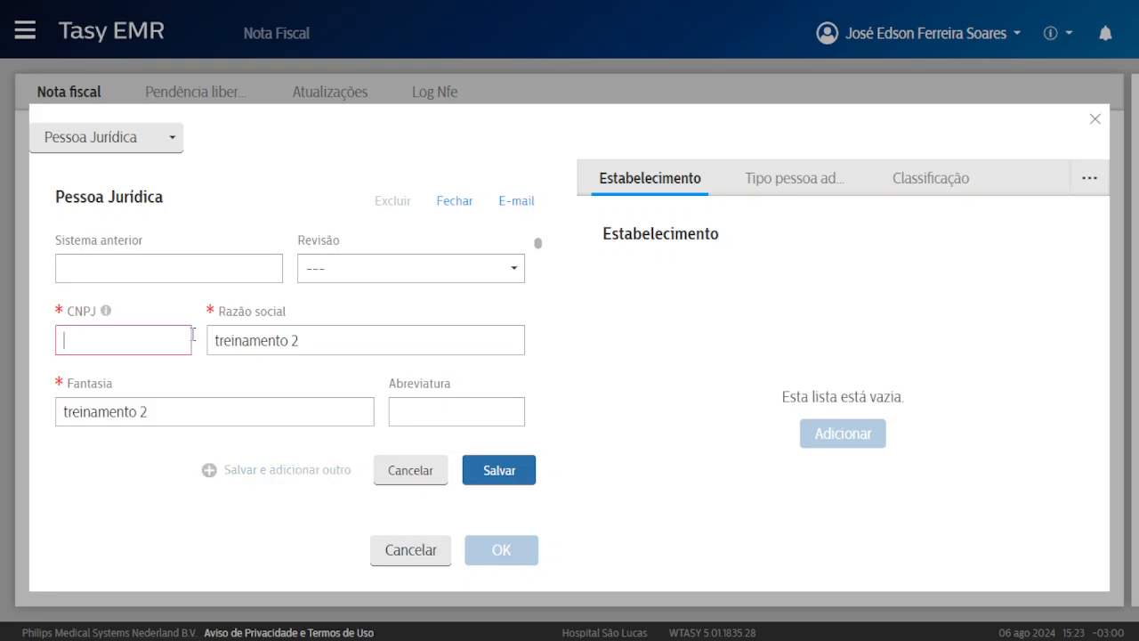
key(ctrl+v)
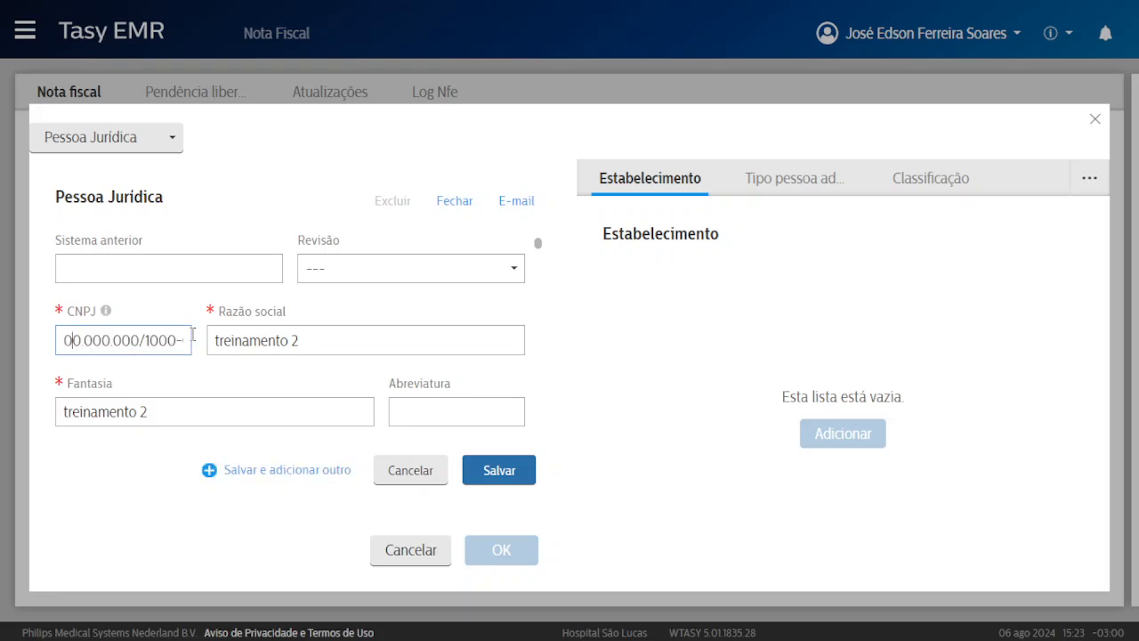
drag(84, 347, 210, 346)
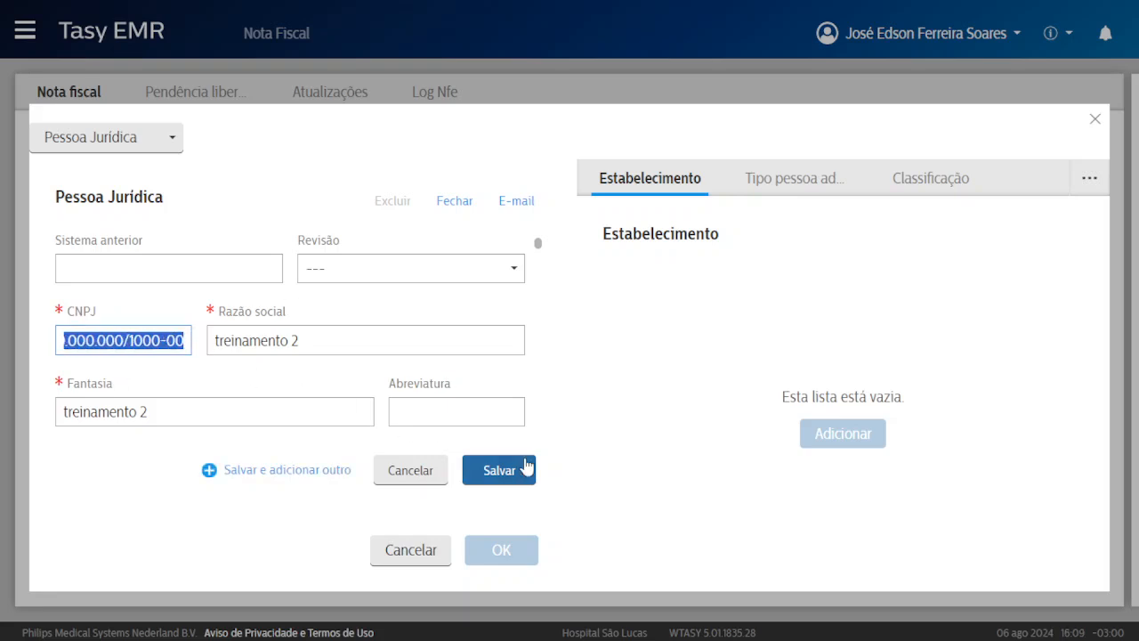
click(523, 466)
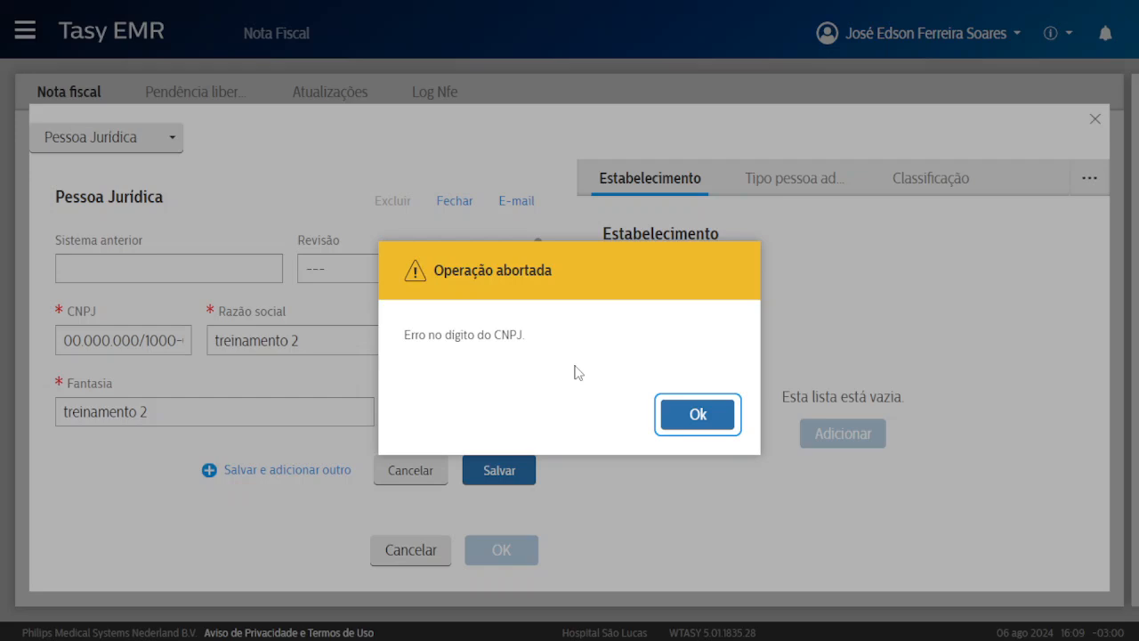
Retype the CNPJ as 06.777.000/000, retry saving, dismiss the rejection, and close the Pessoa Jurídica form unsaved.
click(681, 415)
click(110, 339)
drag(66, 339, 217, 339)
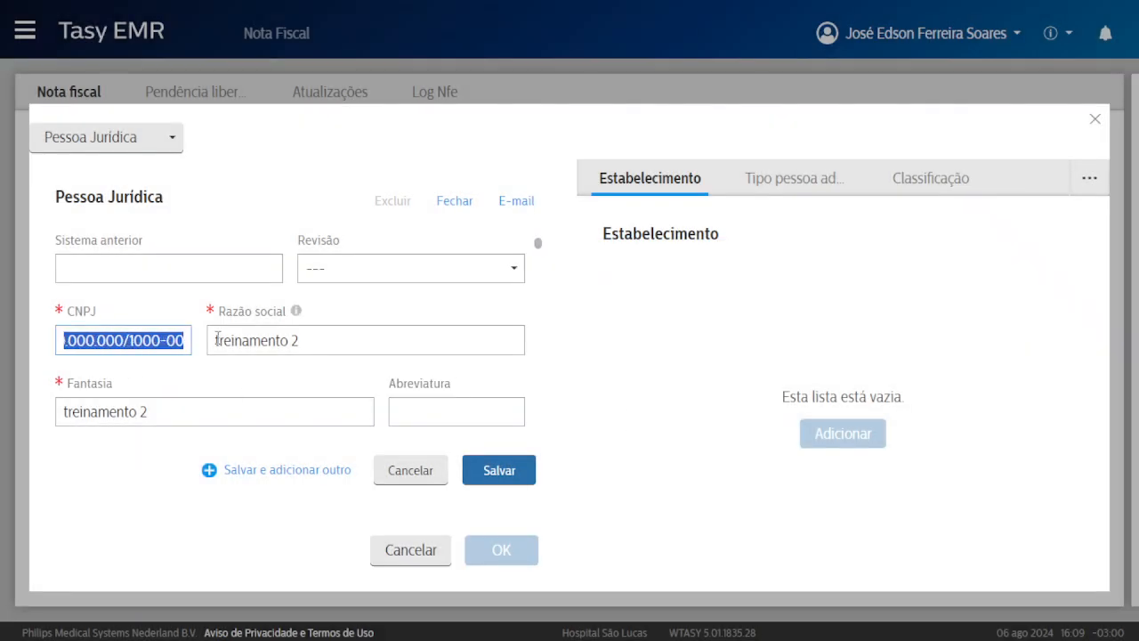
key(BackSpace)
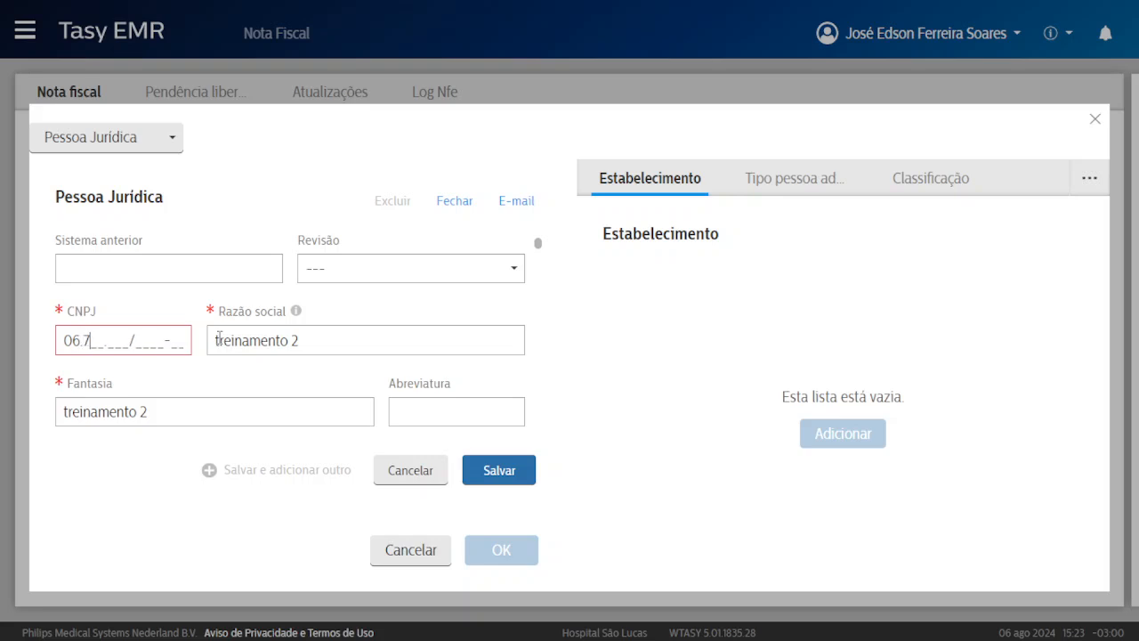
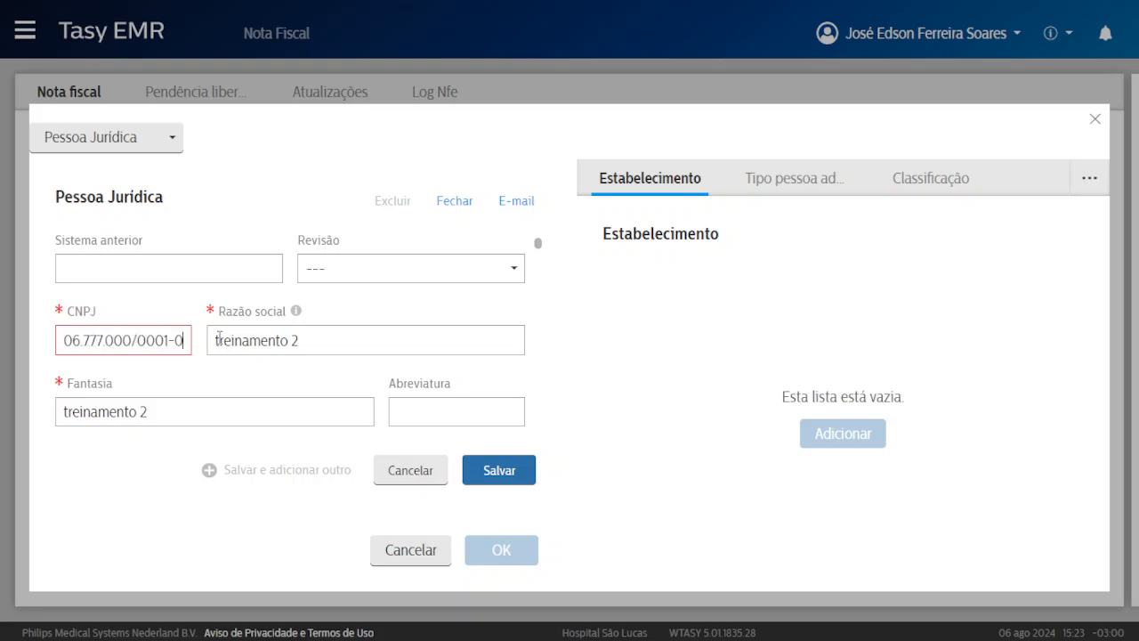
click(515, 467)
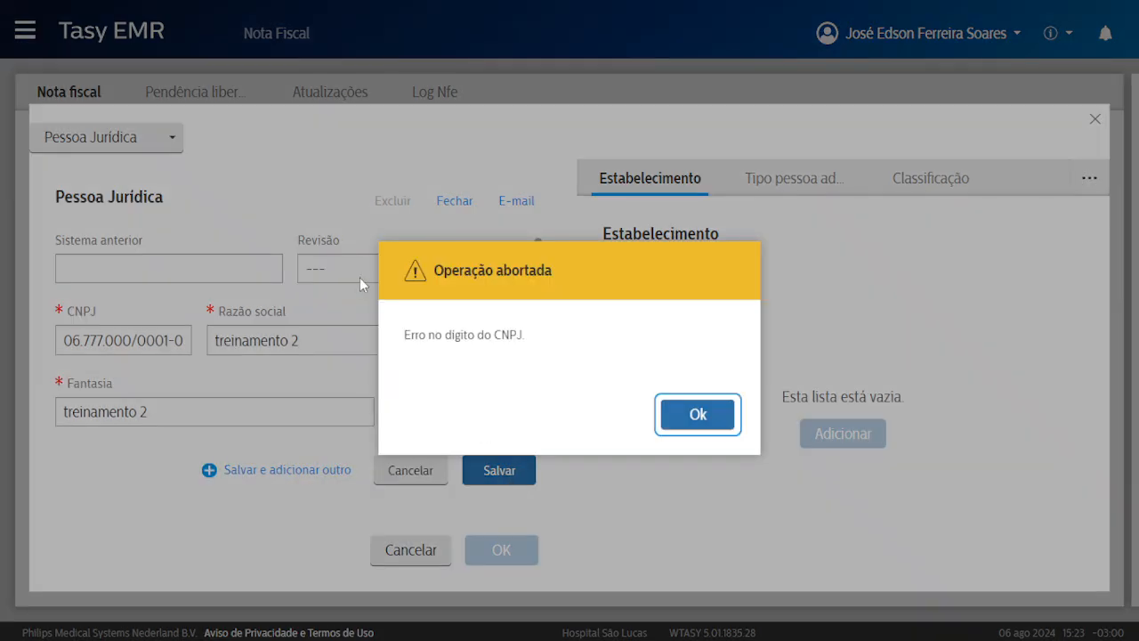
click(698, 414)
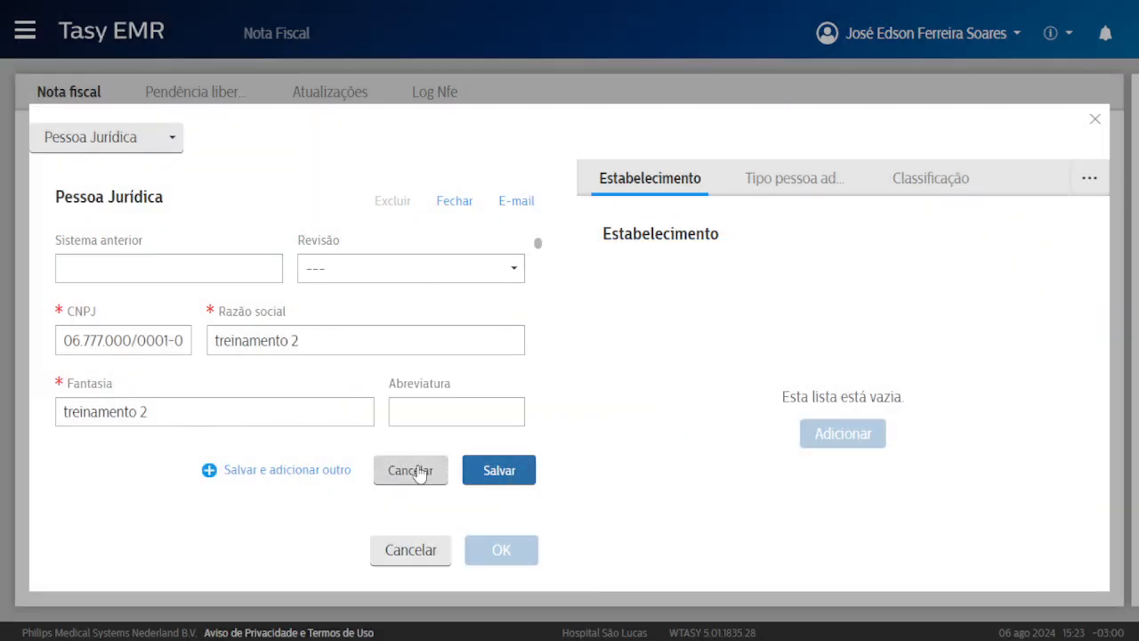
click(97, 340)
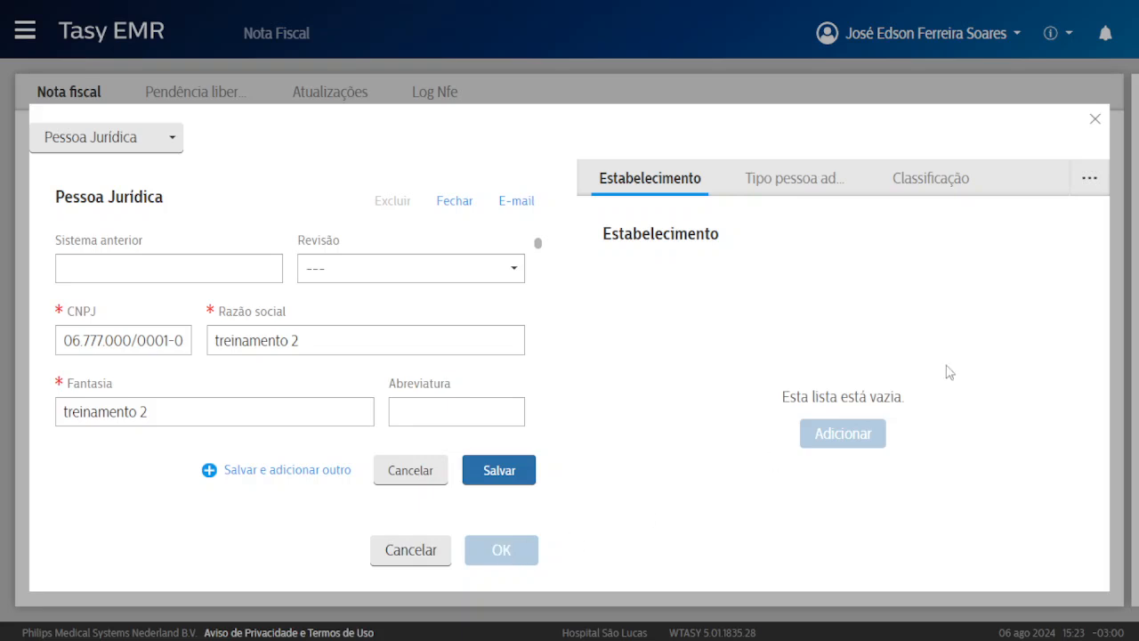
click(1095, 119)
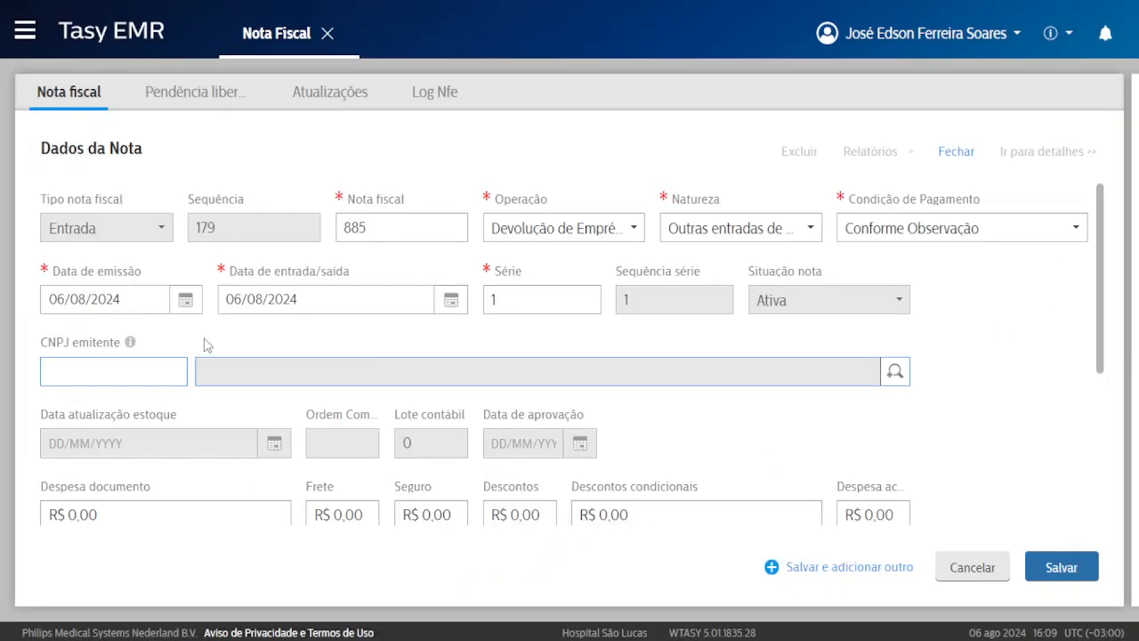
Look up the registered legal entities and choose Empresa Teste 1 as note 885's CNPJ emitente.
drag(56, 342, 113, 342)
click(77, 365)
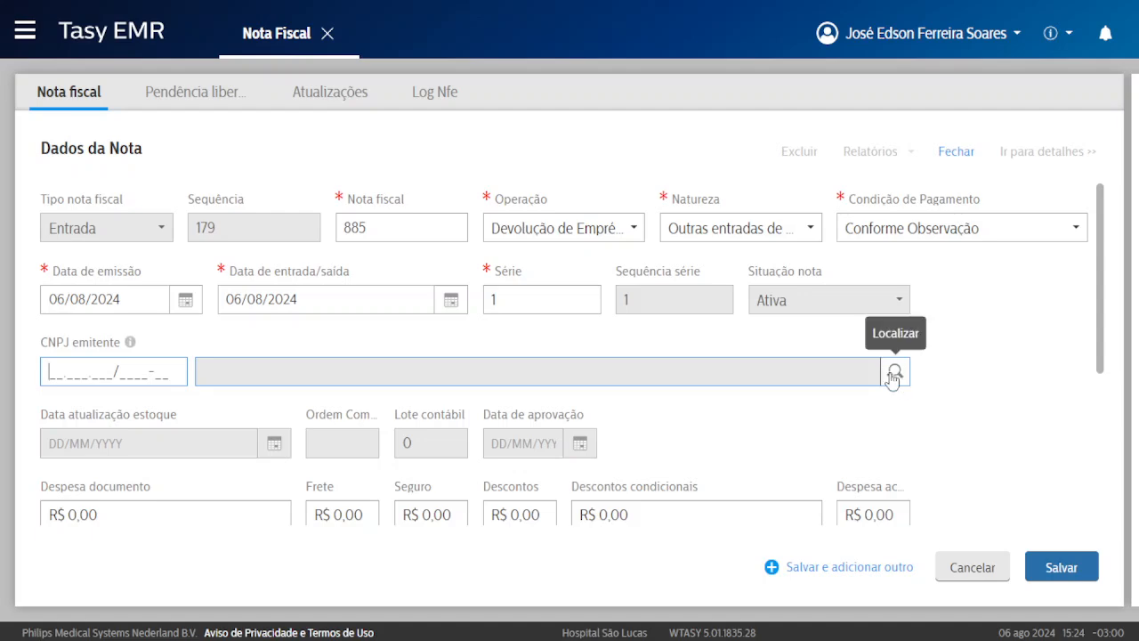
click(896, 376)
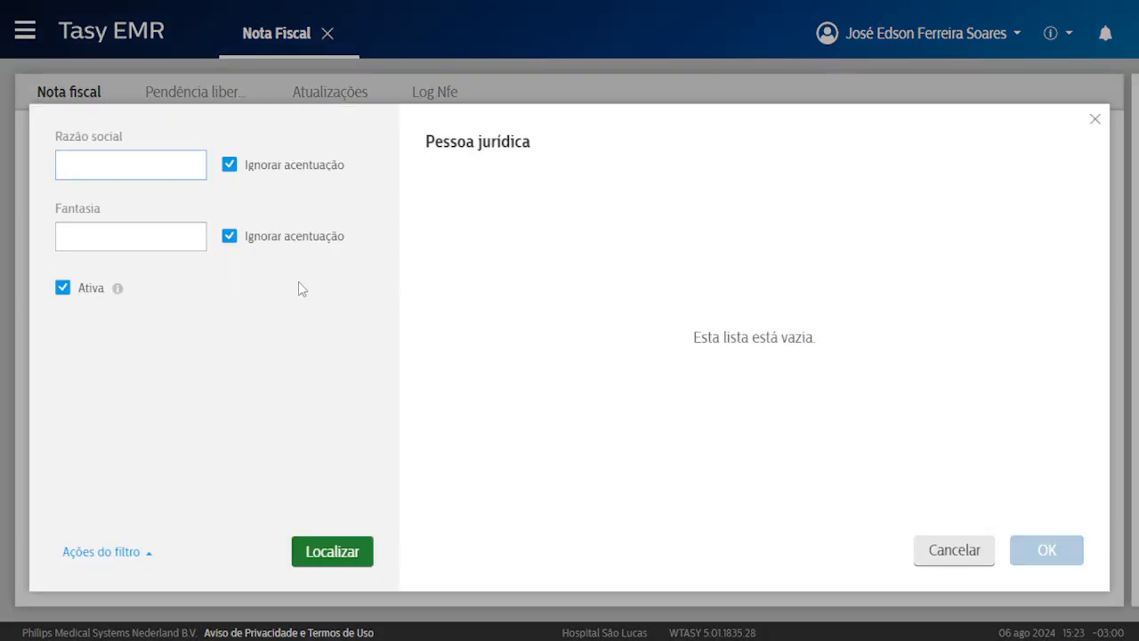
click(336, 545)
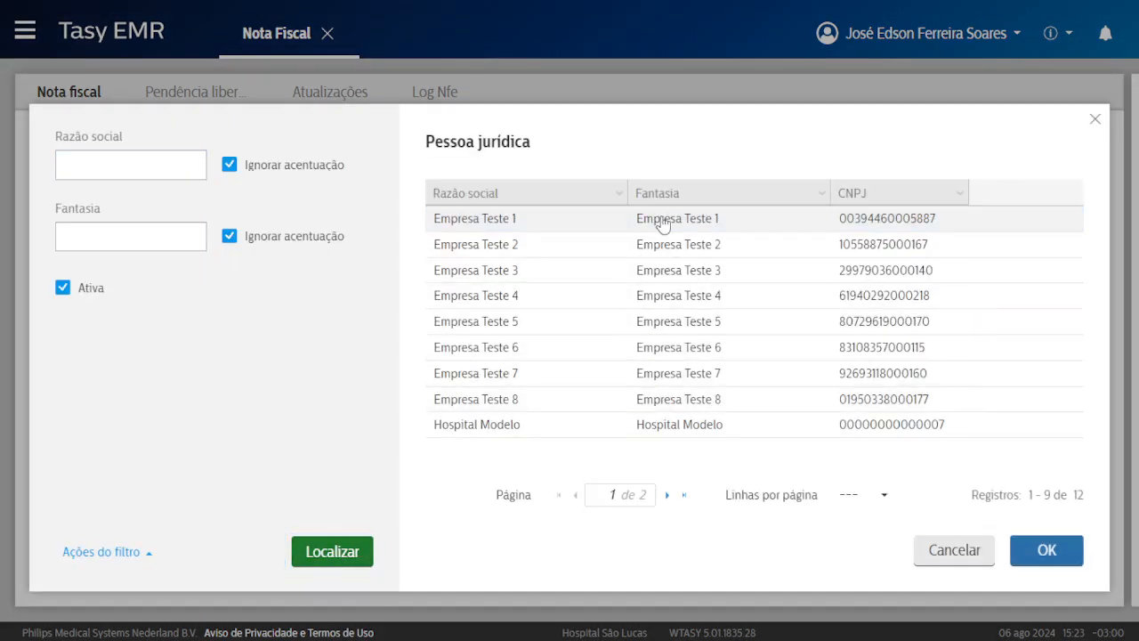
double_click(656, 222)
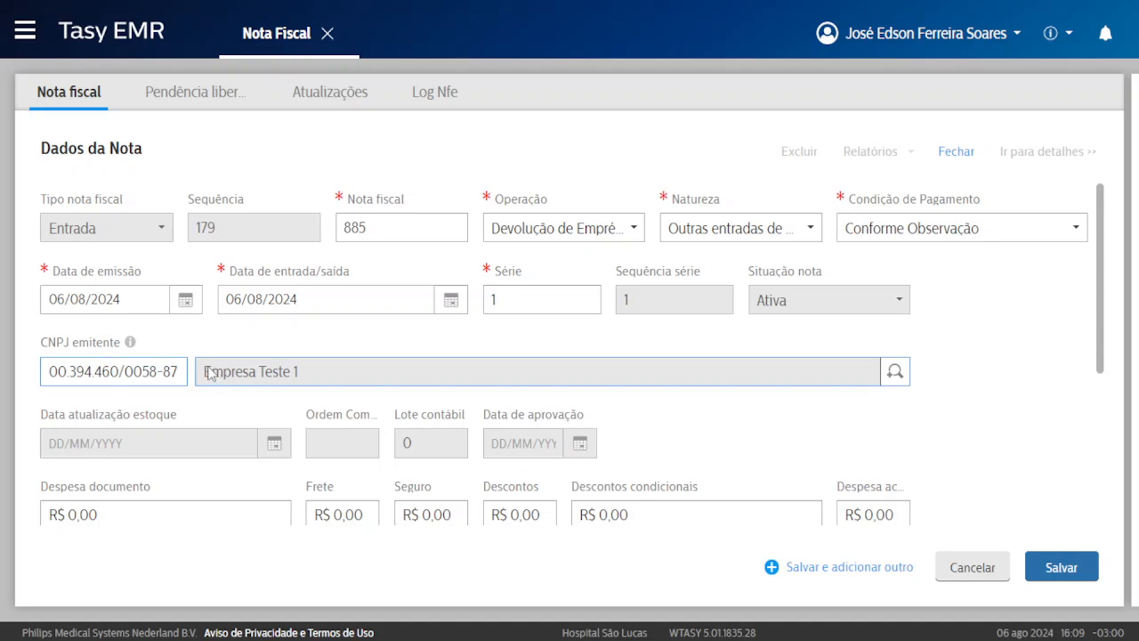
drag(203, 372, 299, 372)
click(228, 354)
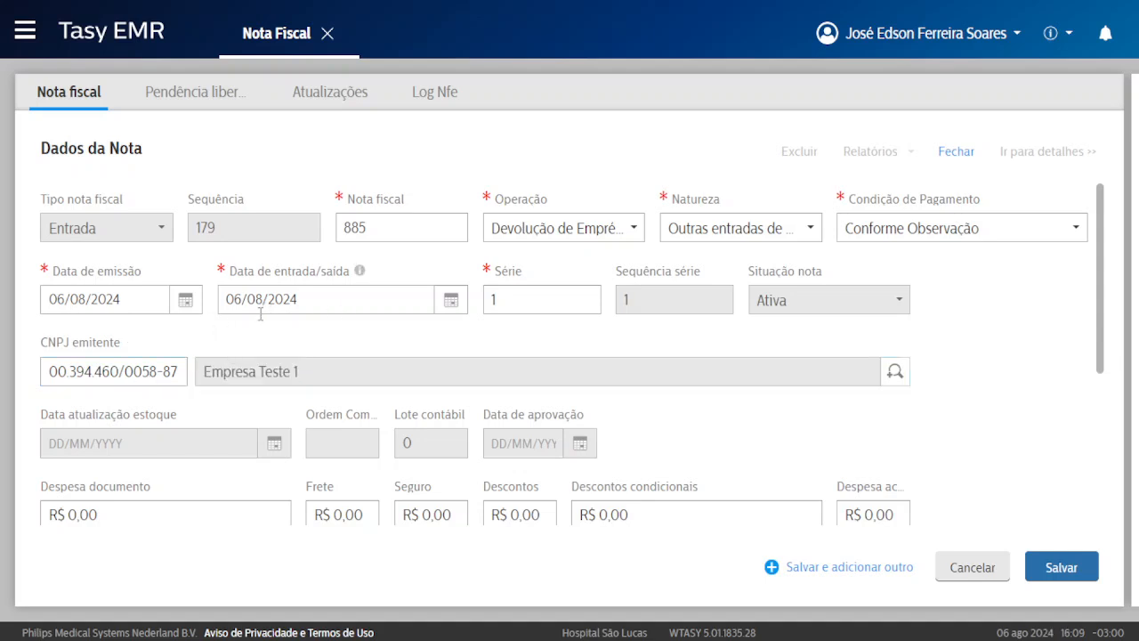
scroll(266, 338, down, 1)
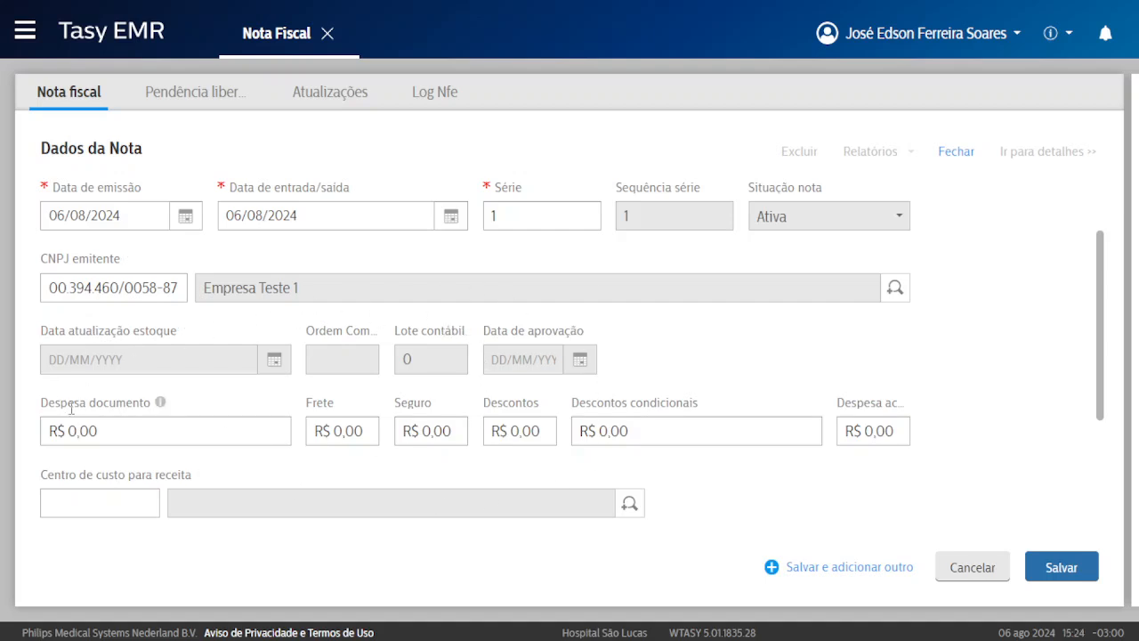
drag(48, 402, 100, 403)
click(107, 402)
drag(396, 403, 421, 403)
click(502, 401)
scroll(272, 432, down, 2)
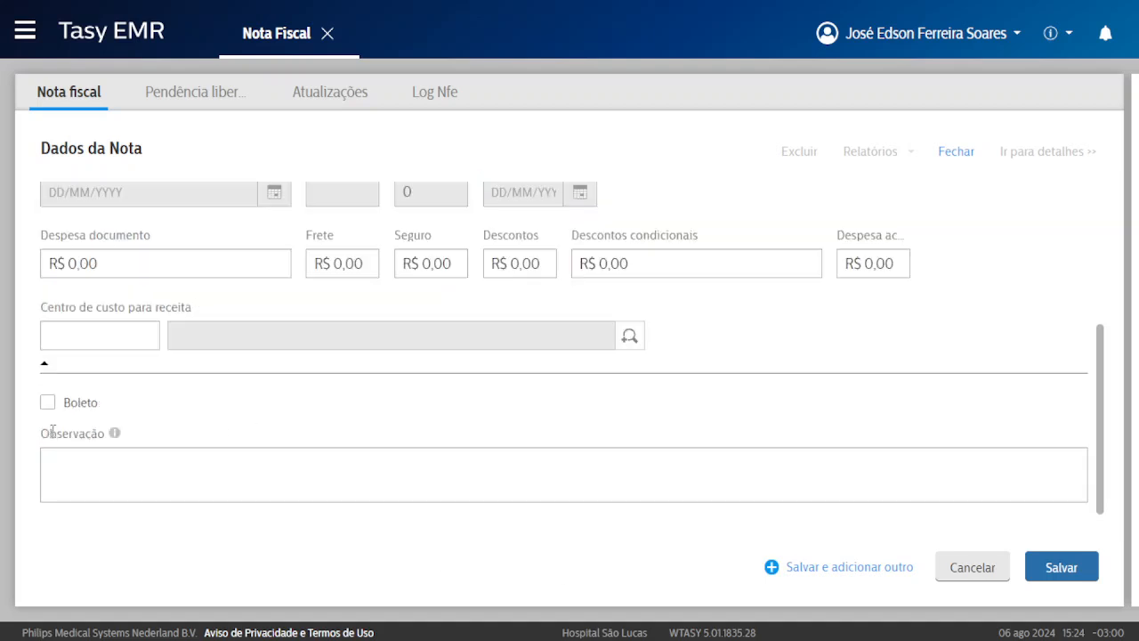
click(75, 403)
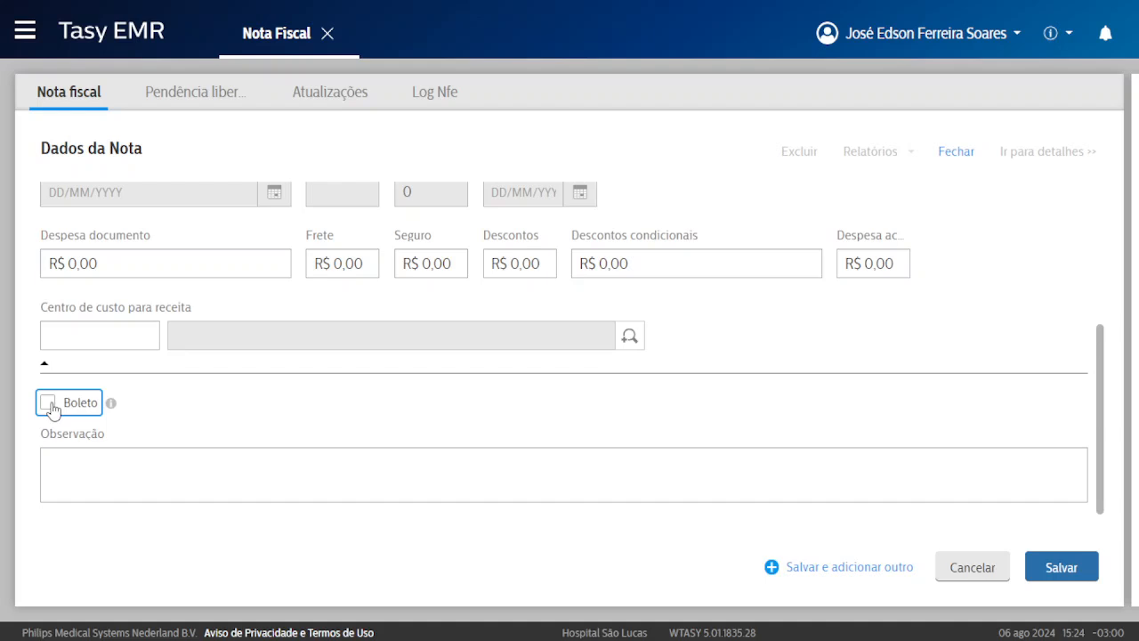
click(59, 464)
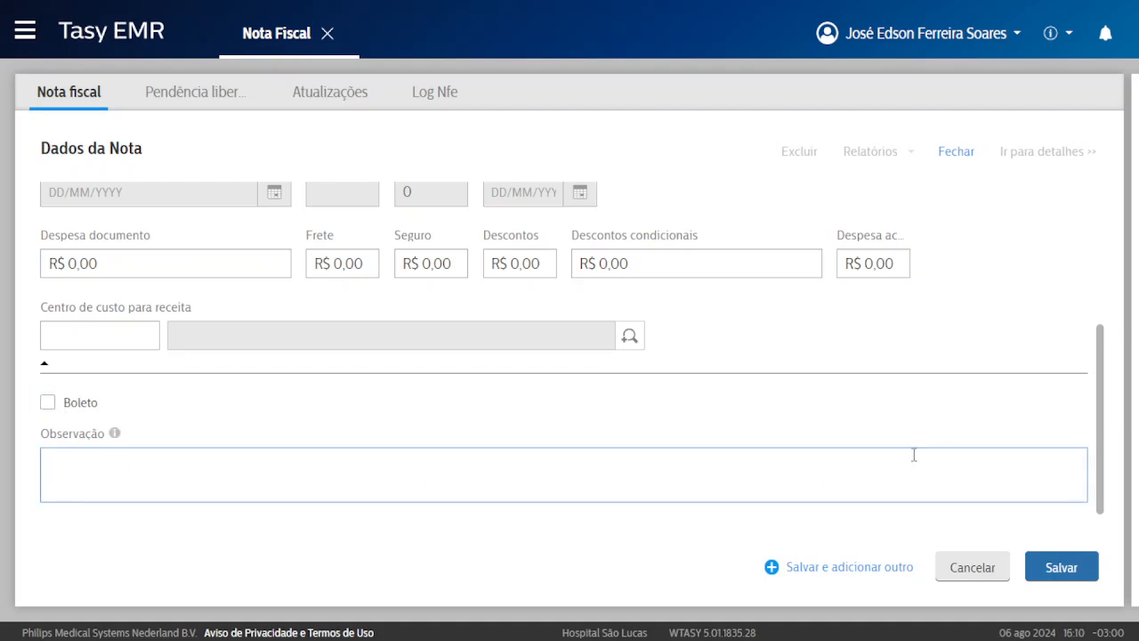
Save fiscal note 885 and select the R$ 500 advance from Empresa Teste 1.
click(1091, 576)
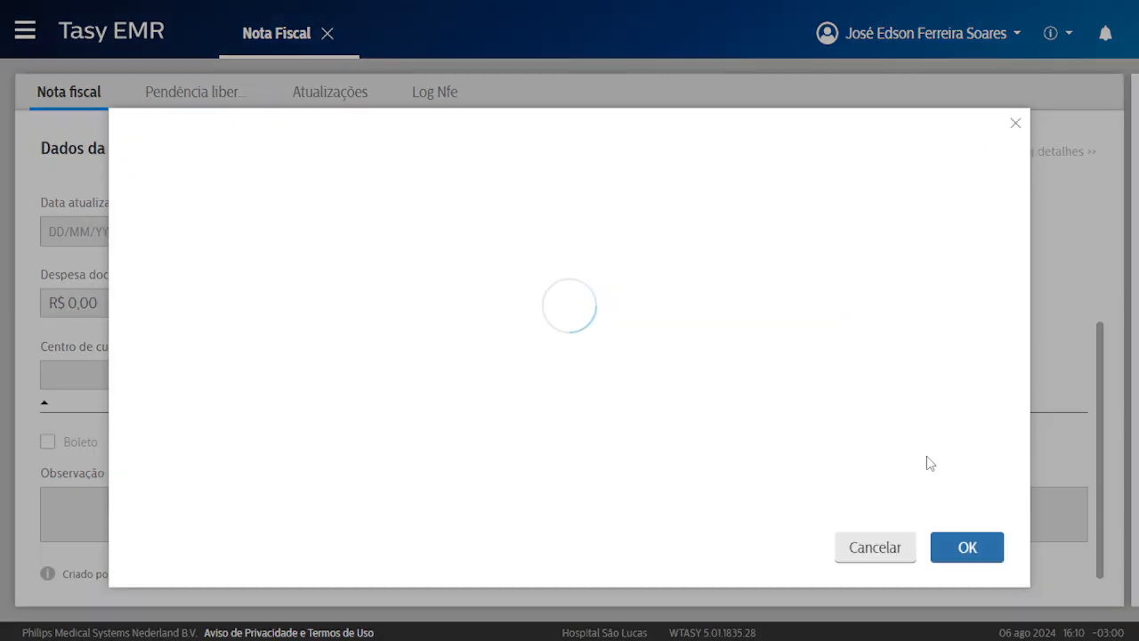
click(273, 278)
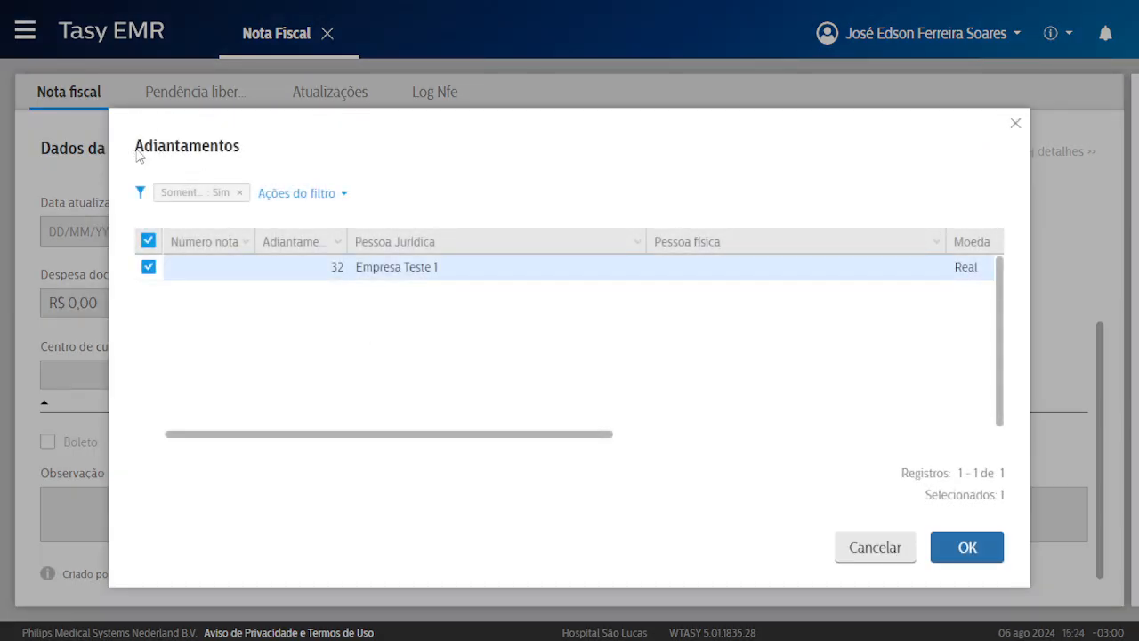
drag(134, 149, 240, 147)
click(174, 147)
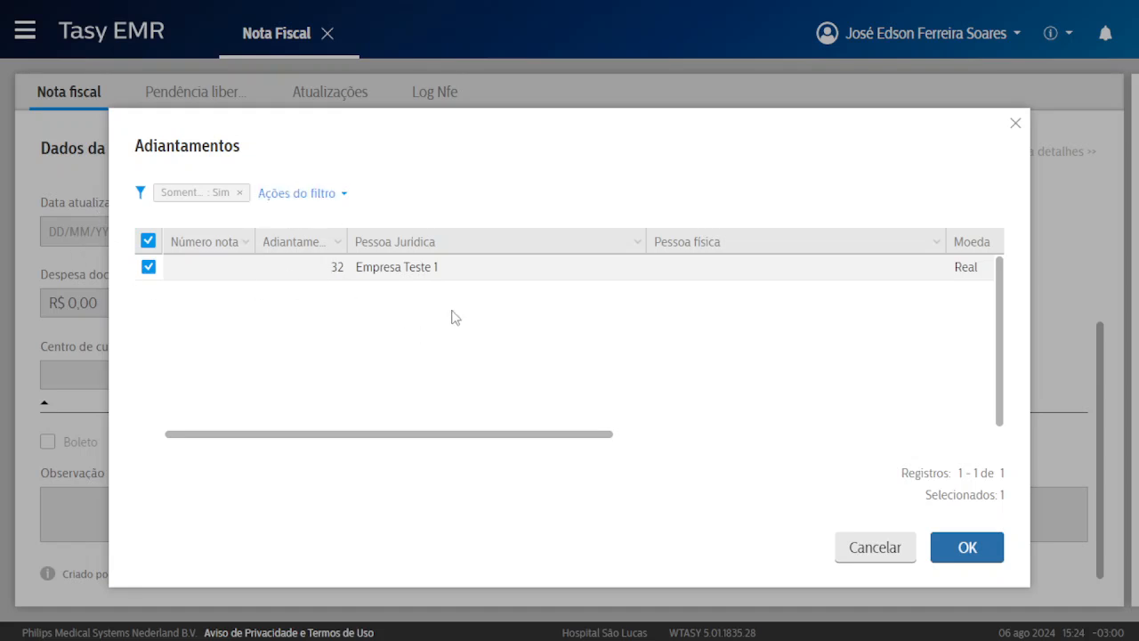
Exit full screen, glance at the video call tab, and return to Tasy in full screen.
click(570, 49)
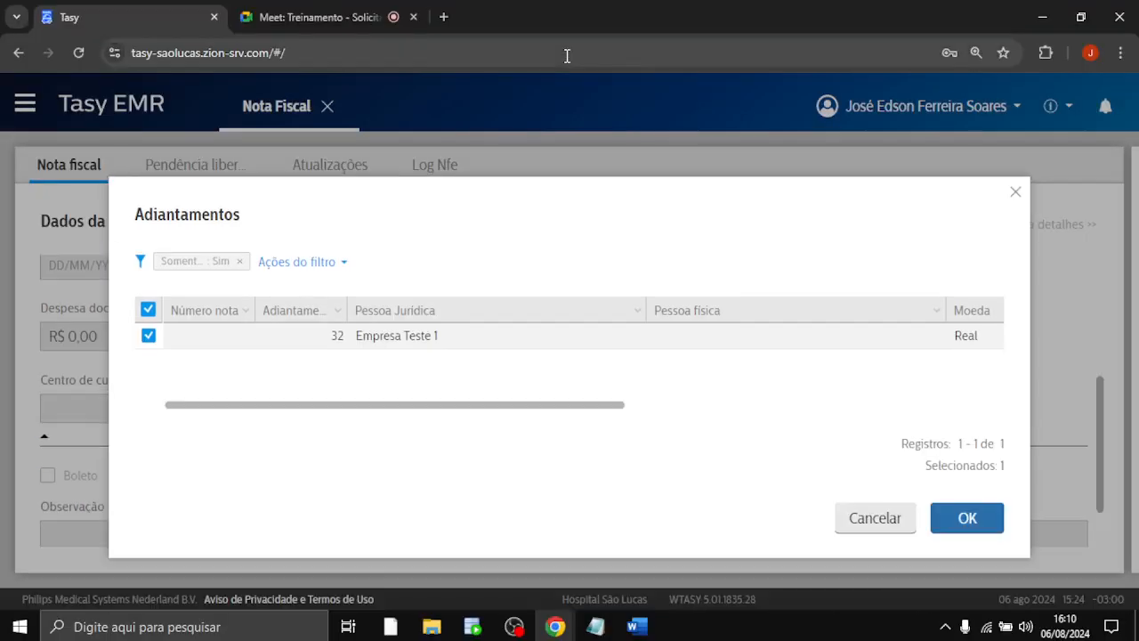
click(320, 17)
click(105, 7)
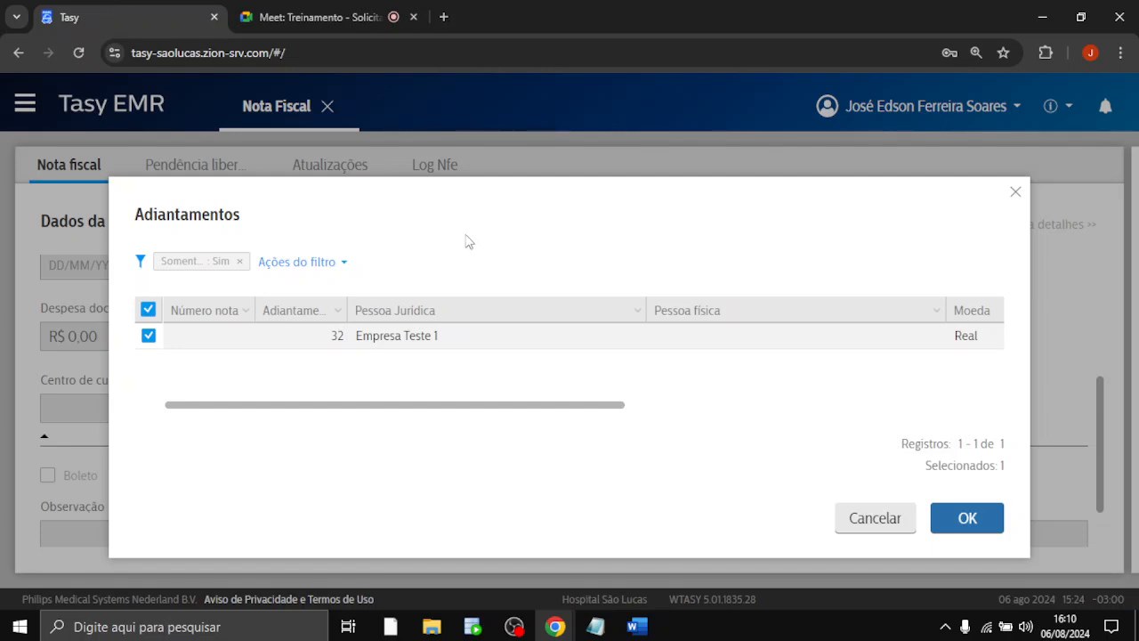
key(F11)
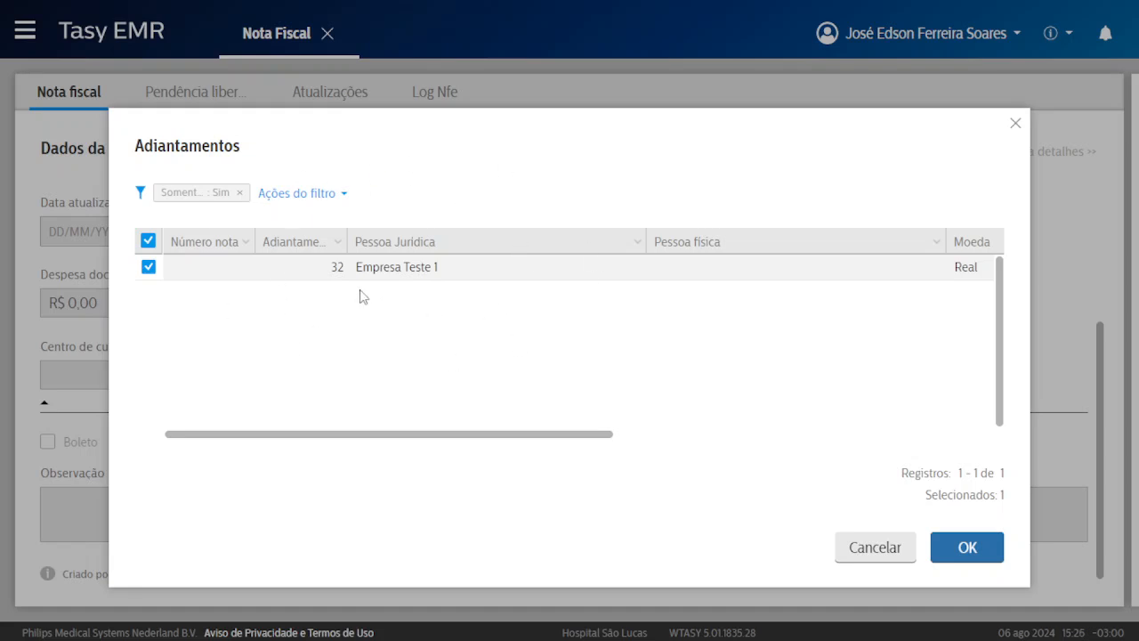
Review advance 32's details, then close the Adiantamentos list.
drag(133, 147, 240, 150)
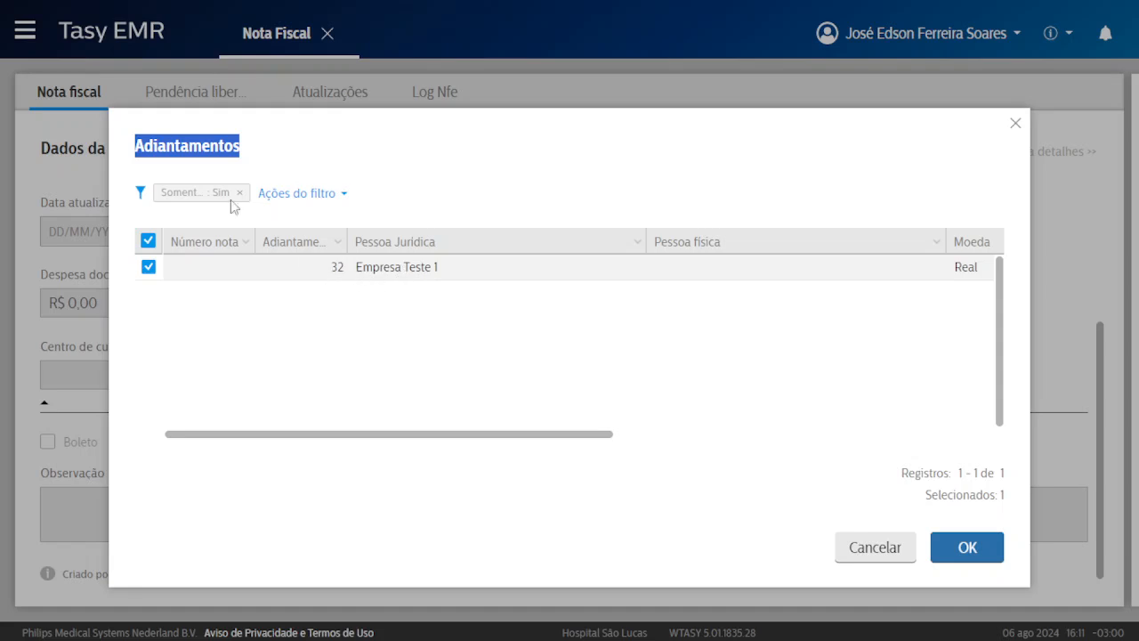
drag(133, 146, 242, 147)
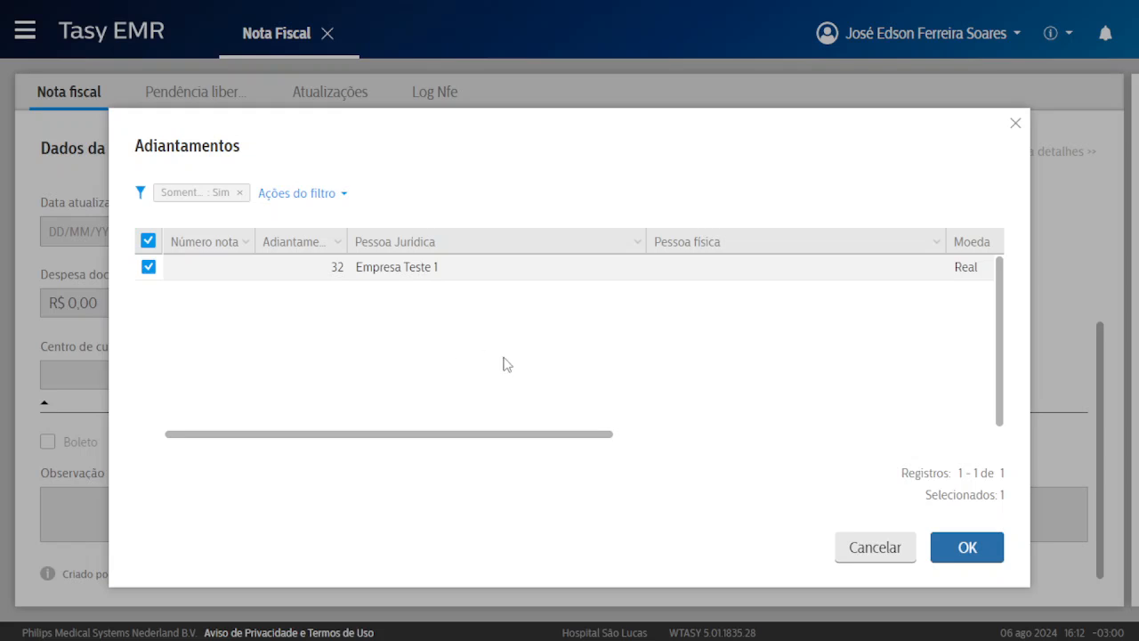
drag(505, 432, 600, 437)
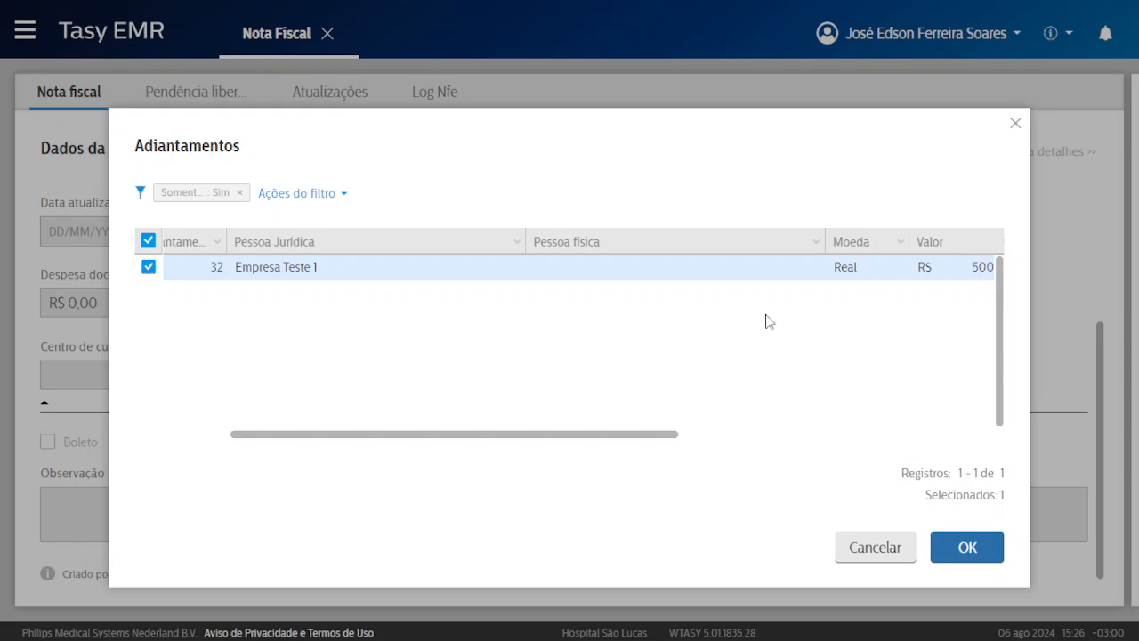
drag(602, 435, 570, 435)
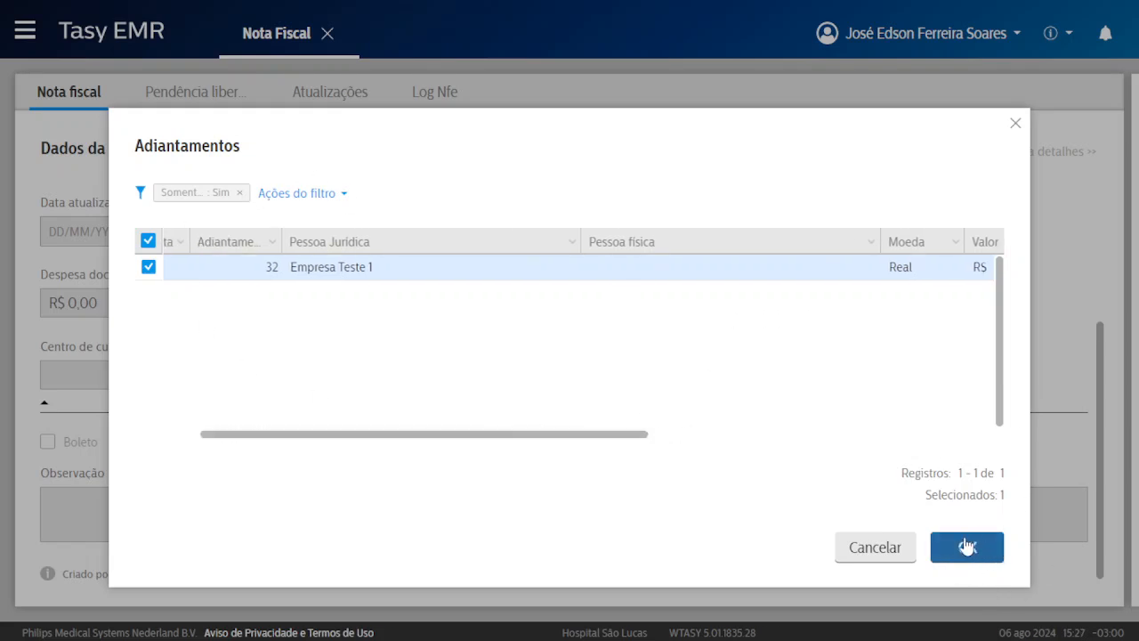
click(1014, 124)
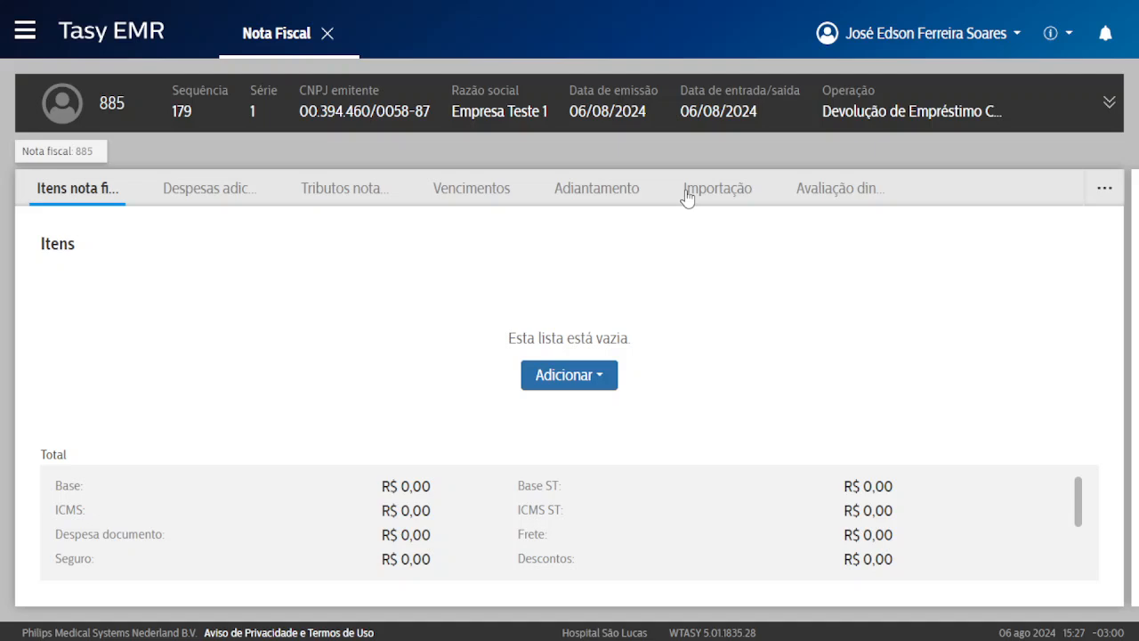
Open the Adicionar dropdown on note 885's empty Itens nota fiscal tab.
click(1103, 188)
click(572, 384)
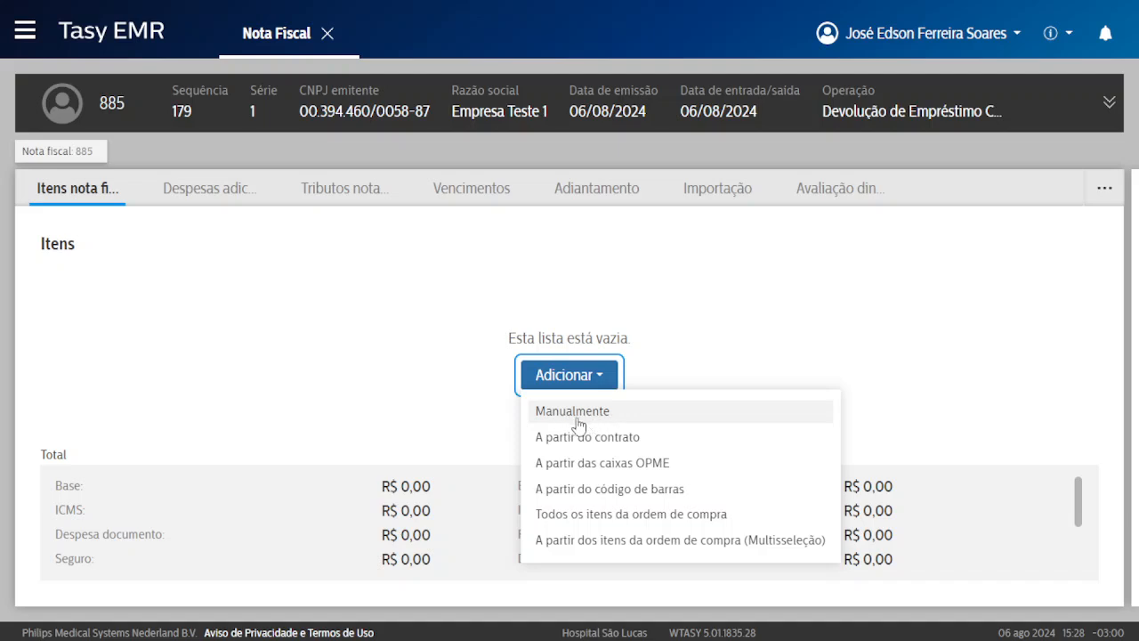
Choose to add a new item to note 885 by manual entry.
click(577, 416)
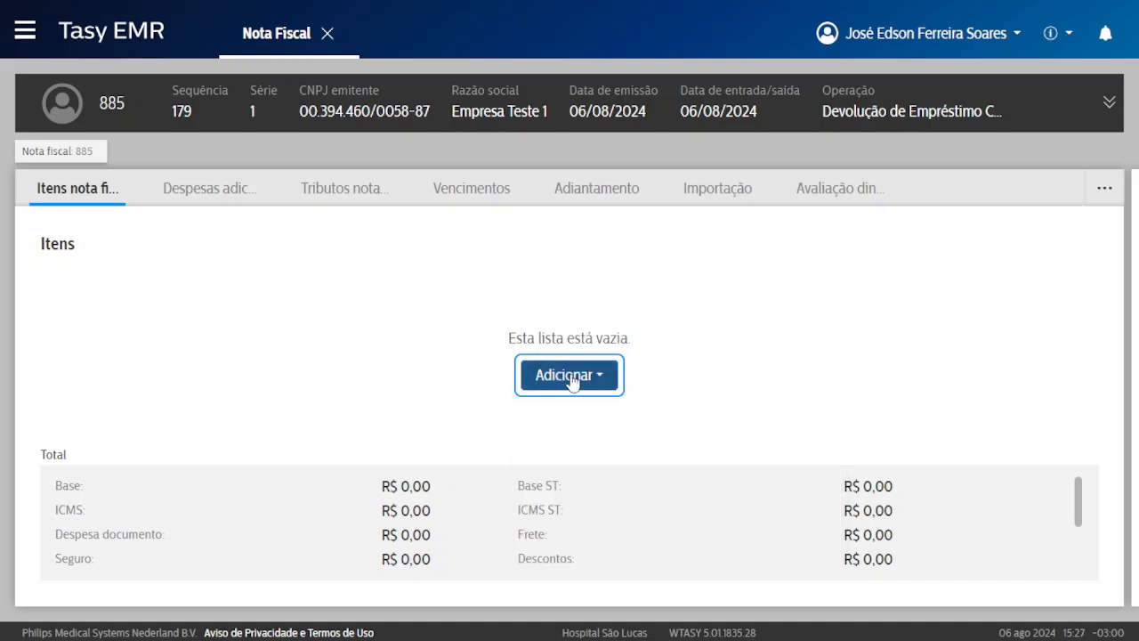
click(572, 375)
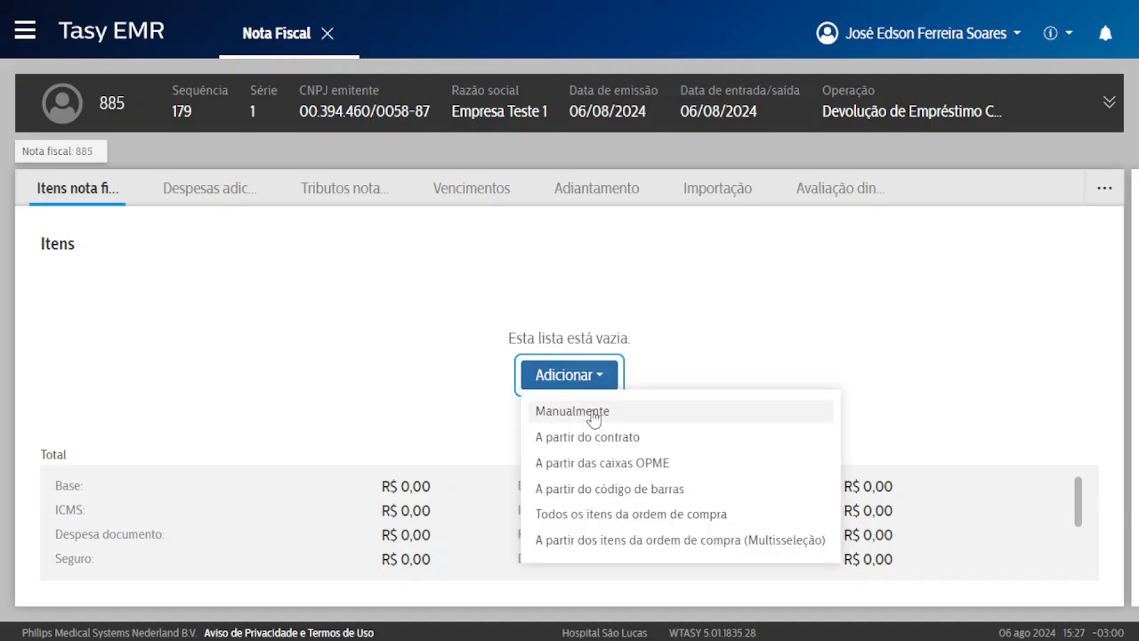
click(586, 415)
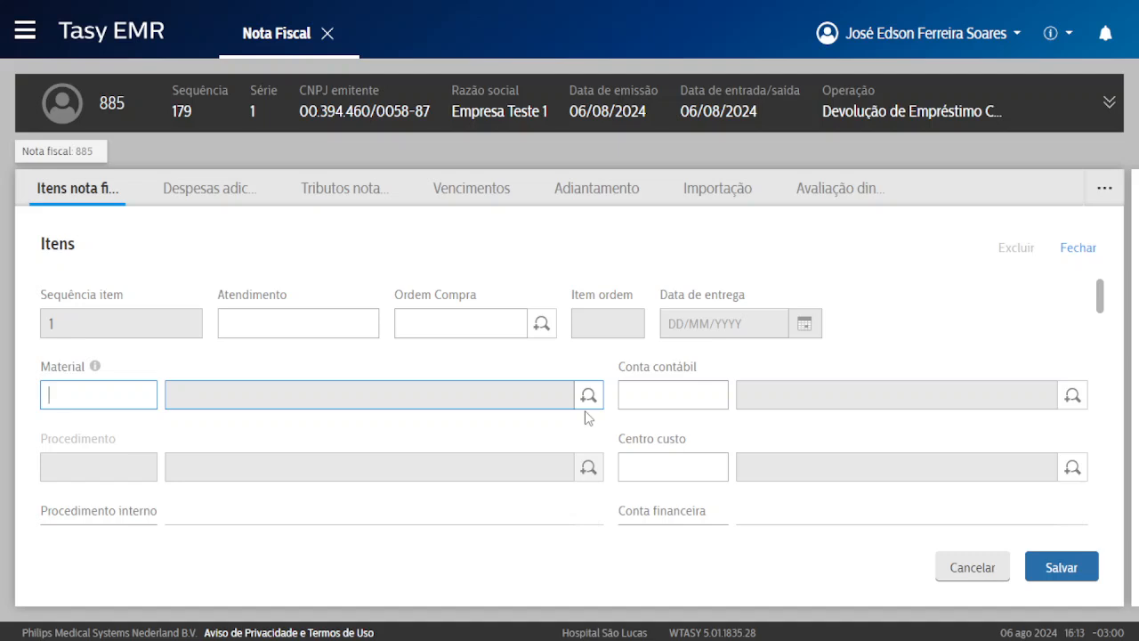
scroll(204, 405, down, 1)
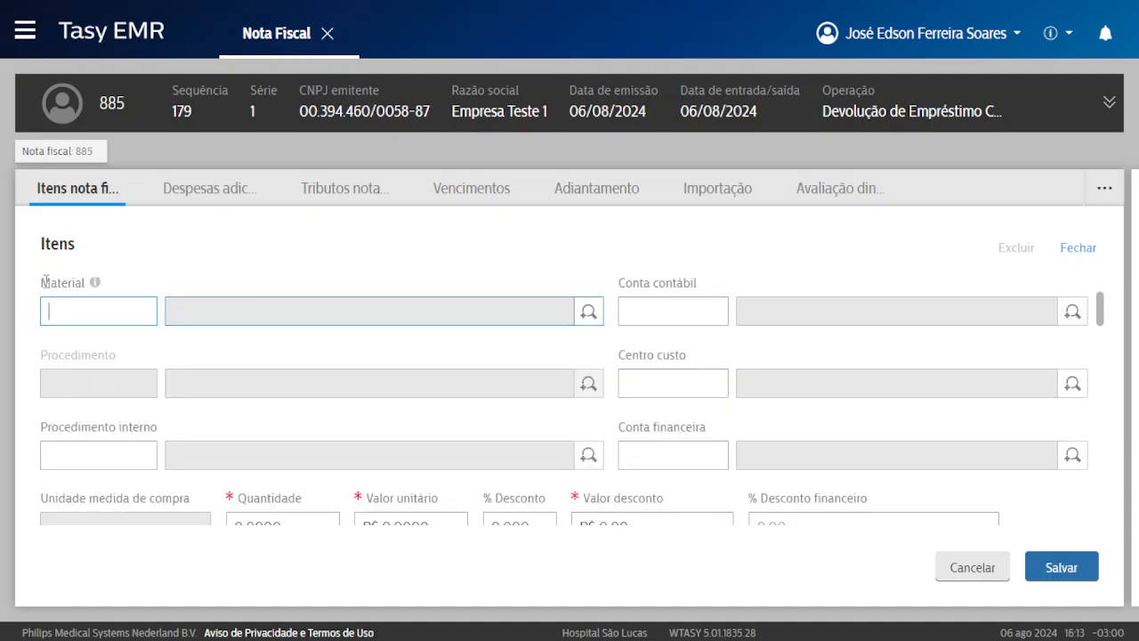
scroll(45, 281, up, 1)
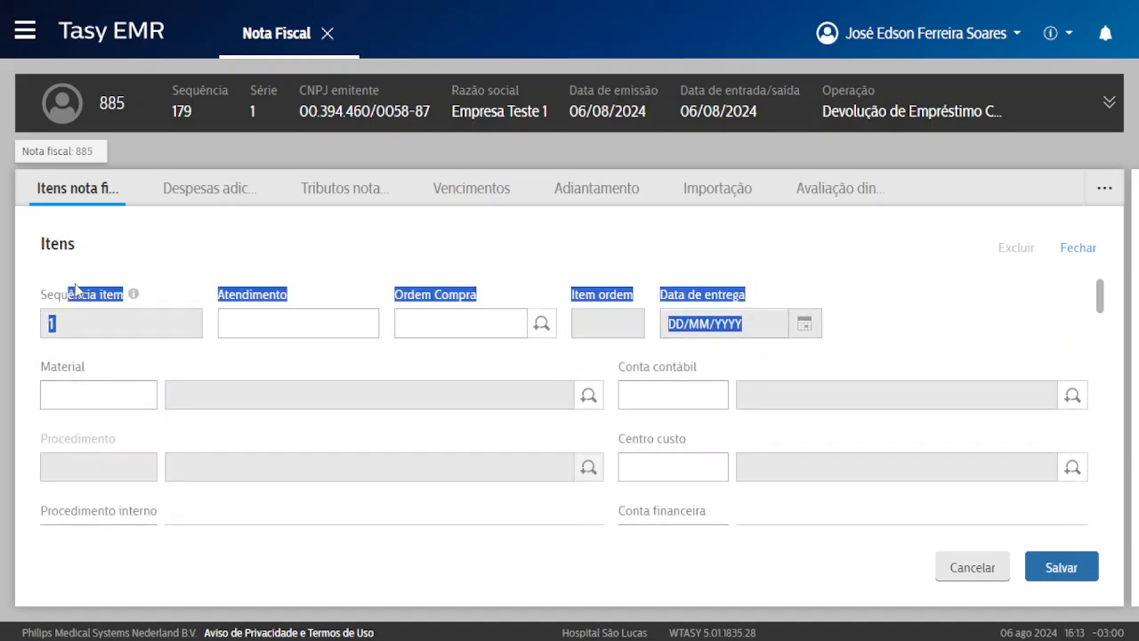
Search the materials and pick DipiRONA 500mg as the item's material.
click(79, 383)
scroll(79, 389, down, 1)
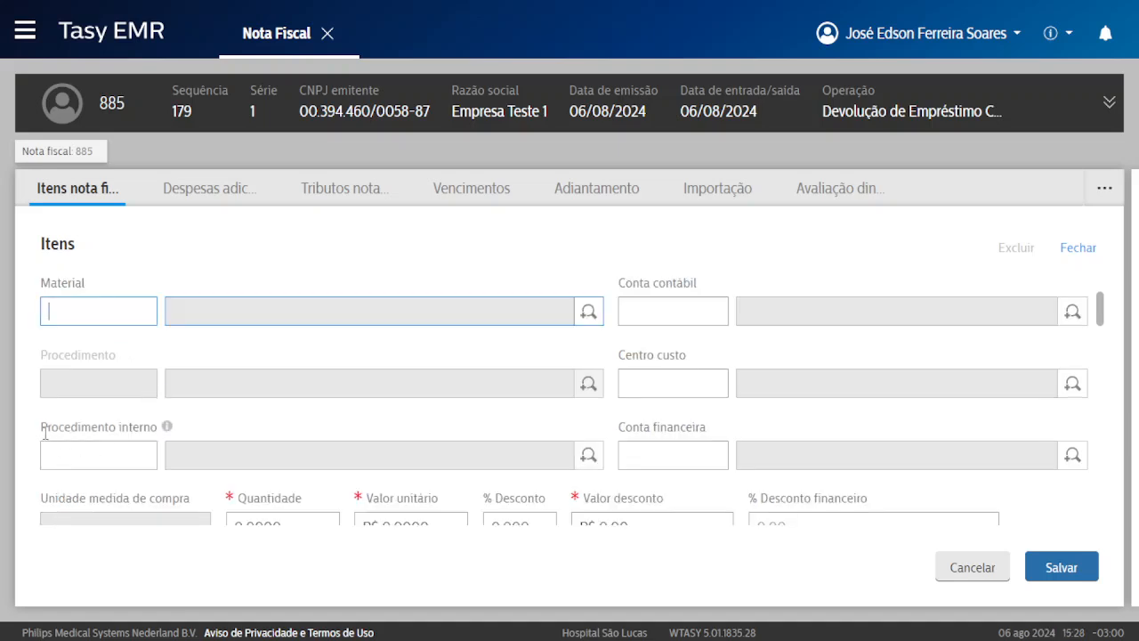
drag(57, 429, 144, 427)
click(107, 426)
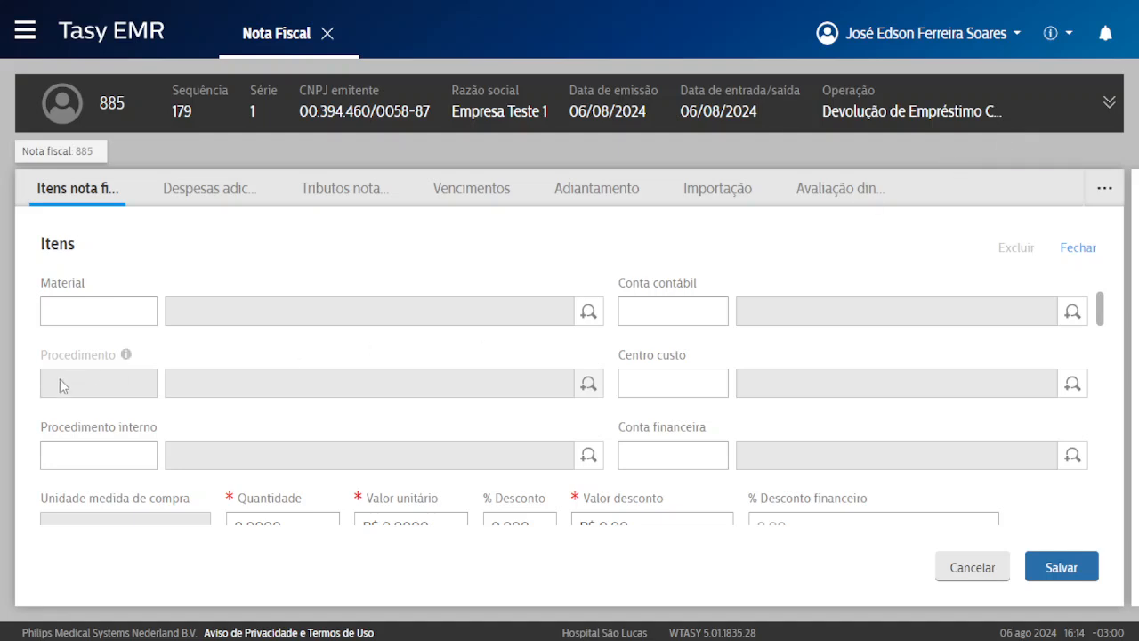
drag(43, 282, 76, 290)
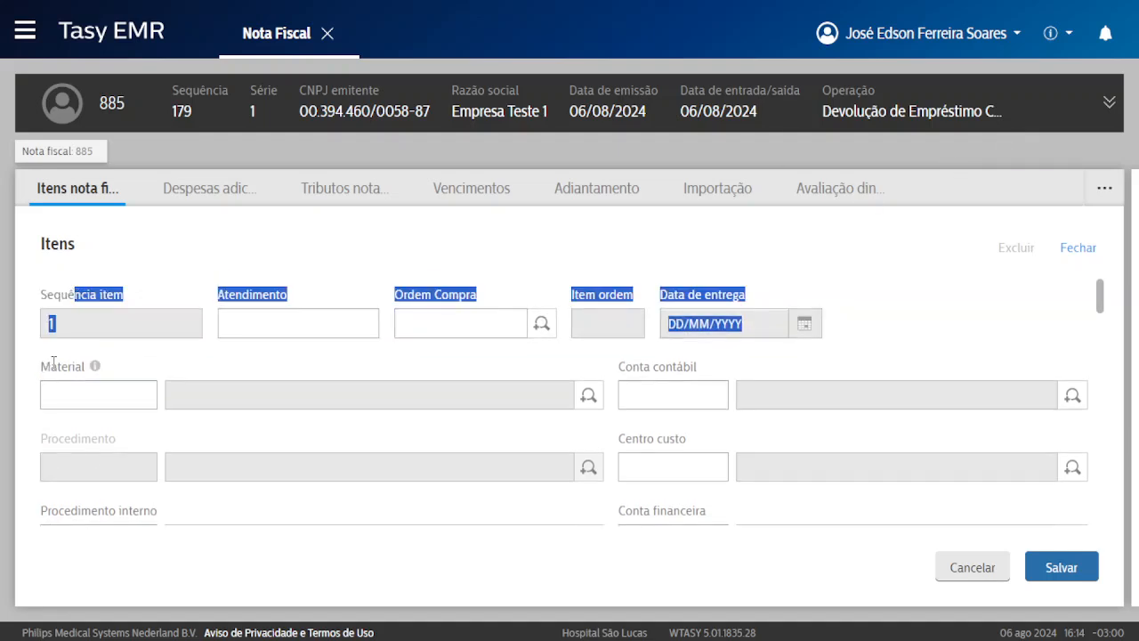
click(90, 361)
double_click(49, 365)
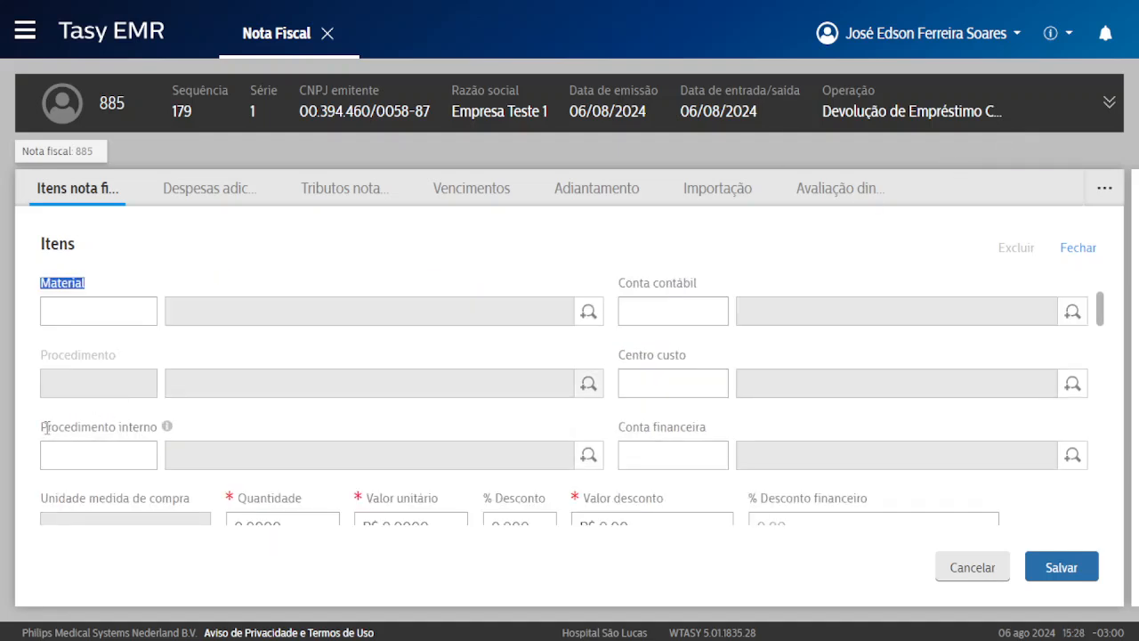
drag(48, 426, 130, 427)
click(98, 454)
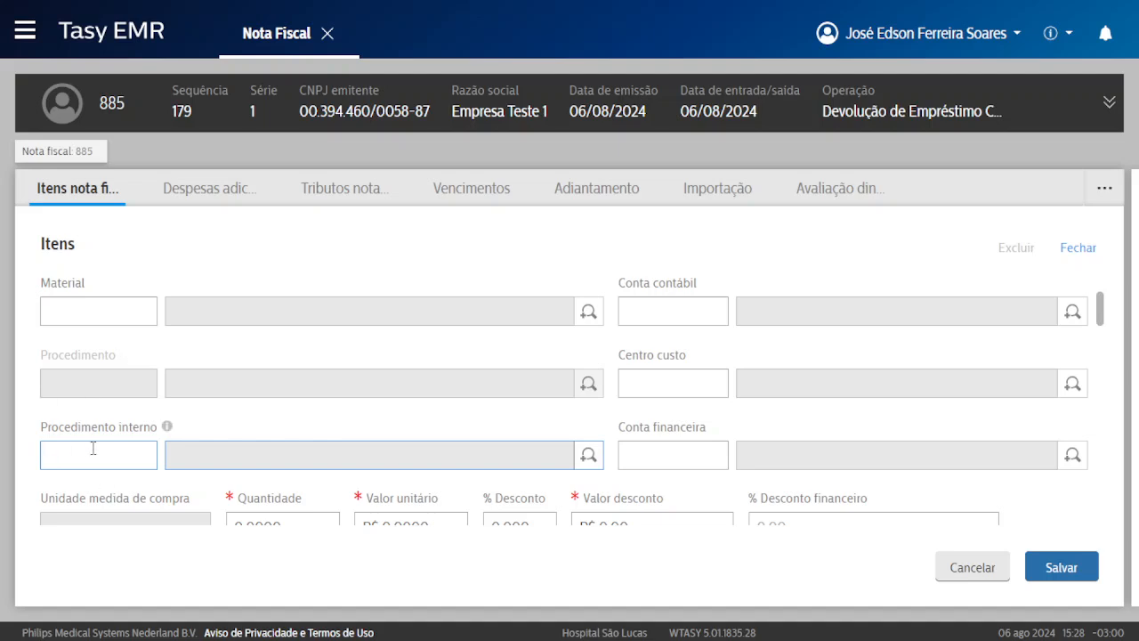
click(82, 306)
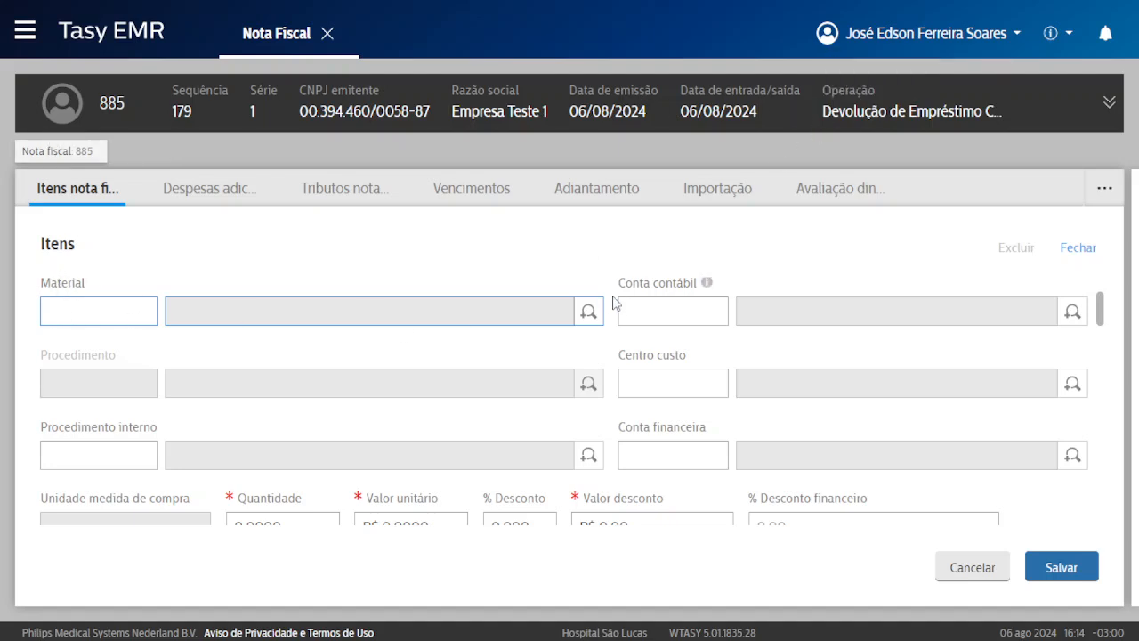
click(591, 313)
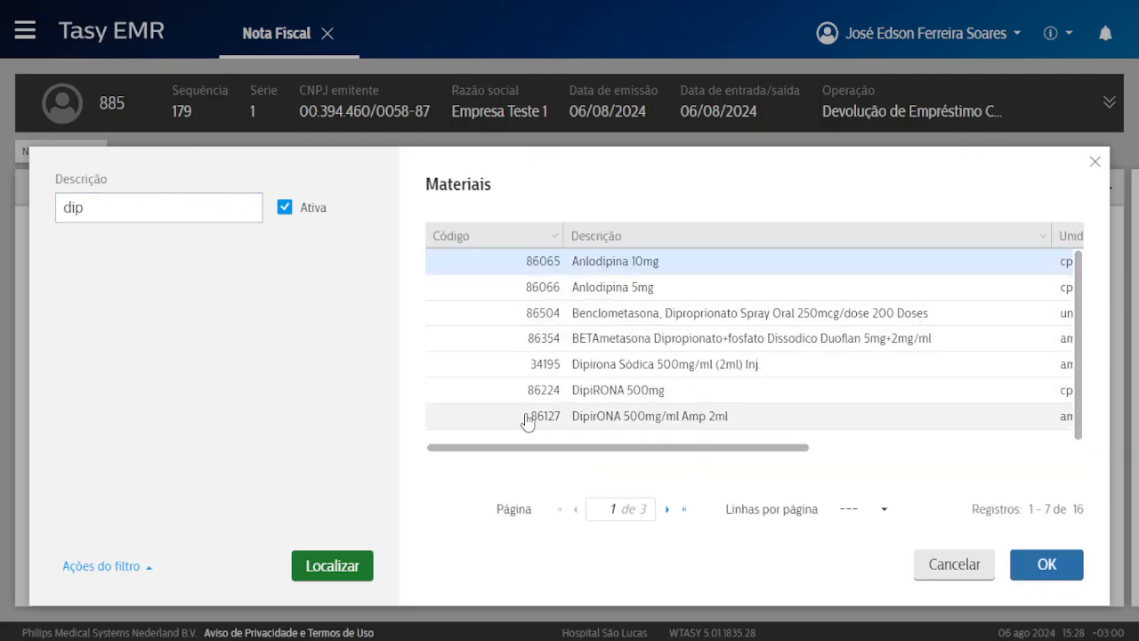
double_click(686, 392)
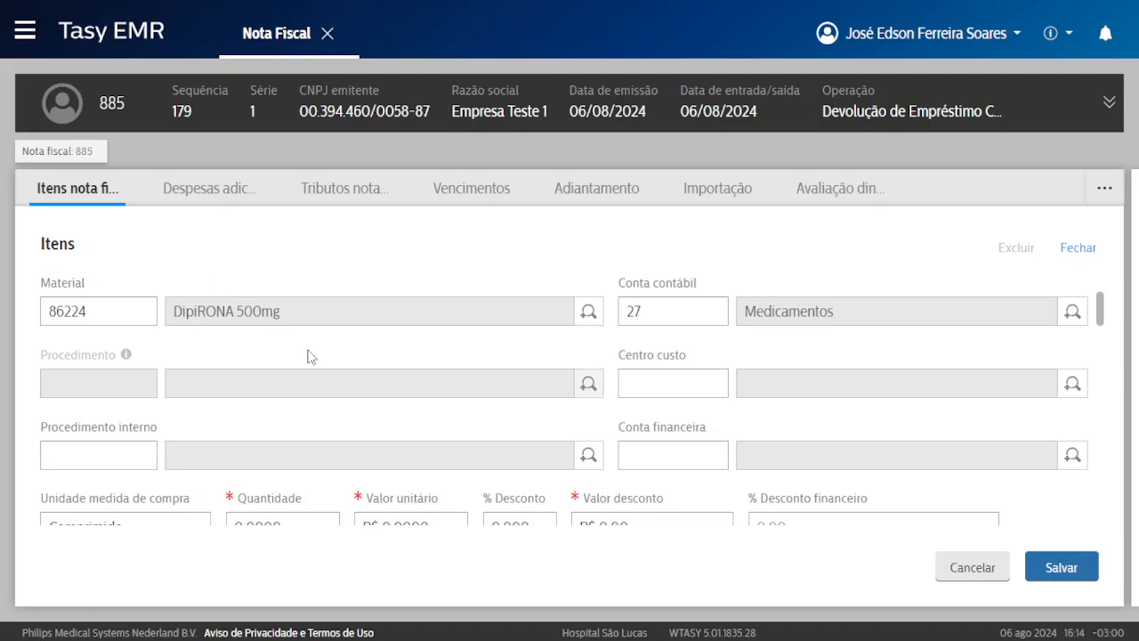
Keep Comprimido as the item's purchase unit of measure.
scroll(257, 381, down, 2)
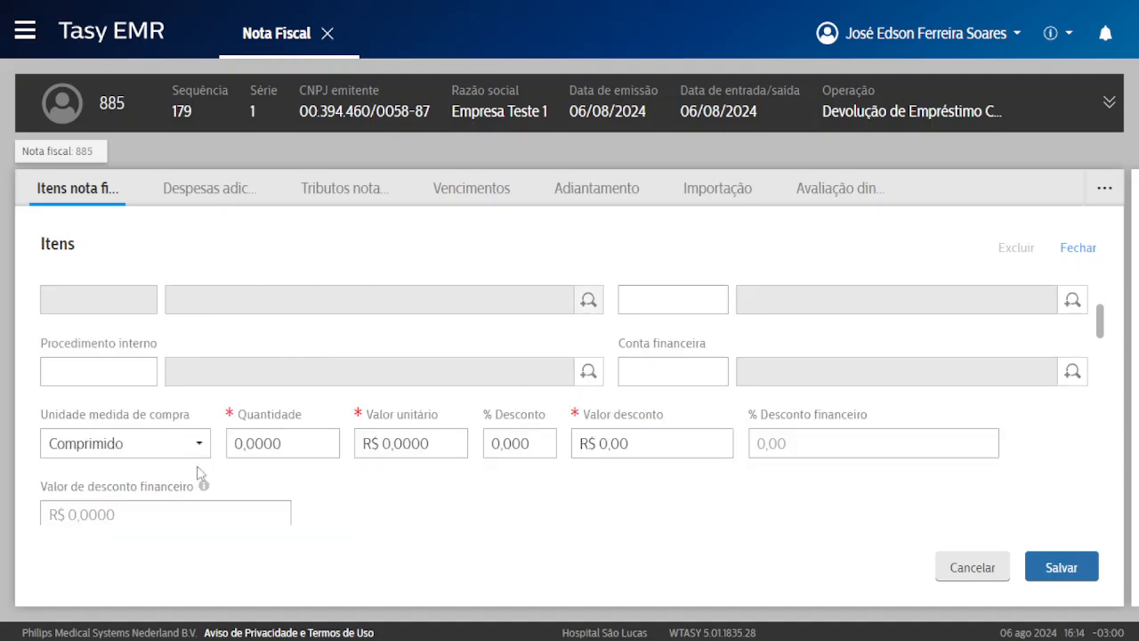
click(114, 445)
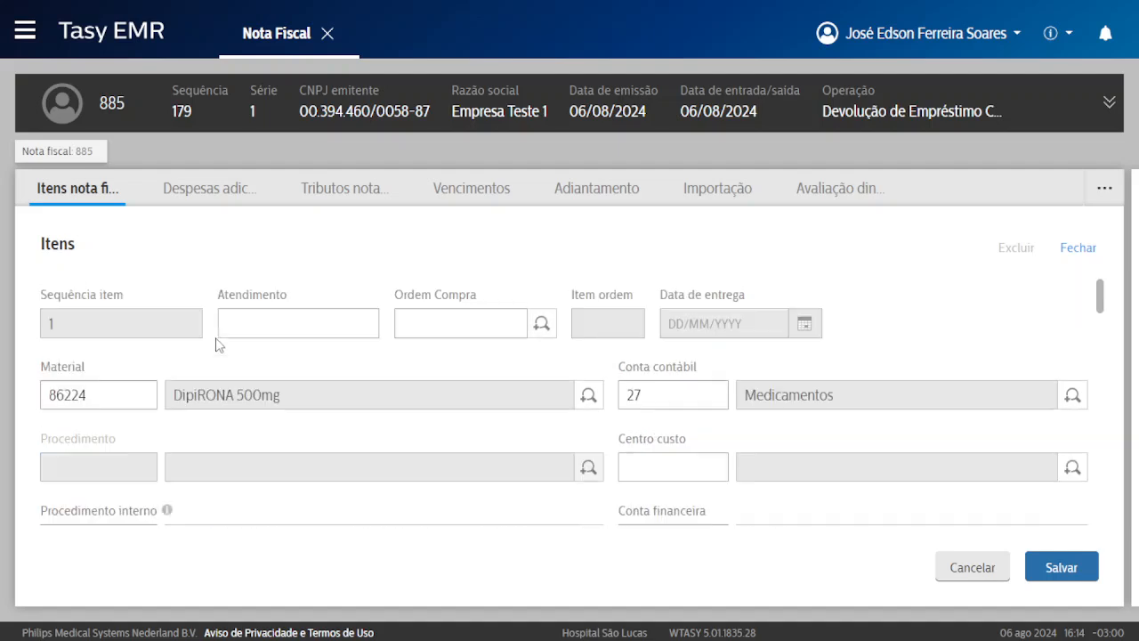
drag(171, 396, 283, 400)
scroll(211, 432, down, 2)
scroll(211, 432, down, 2)
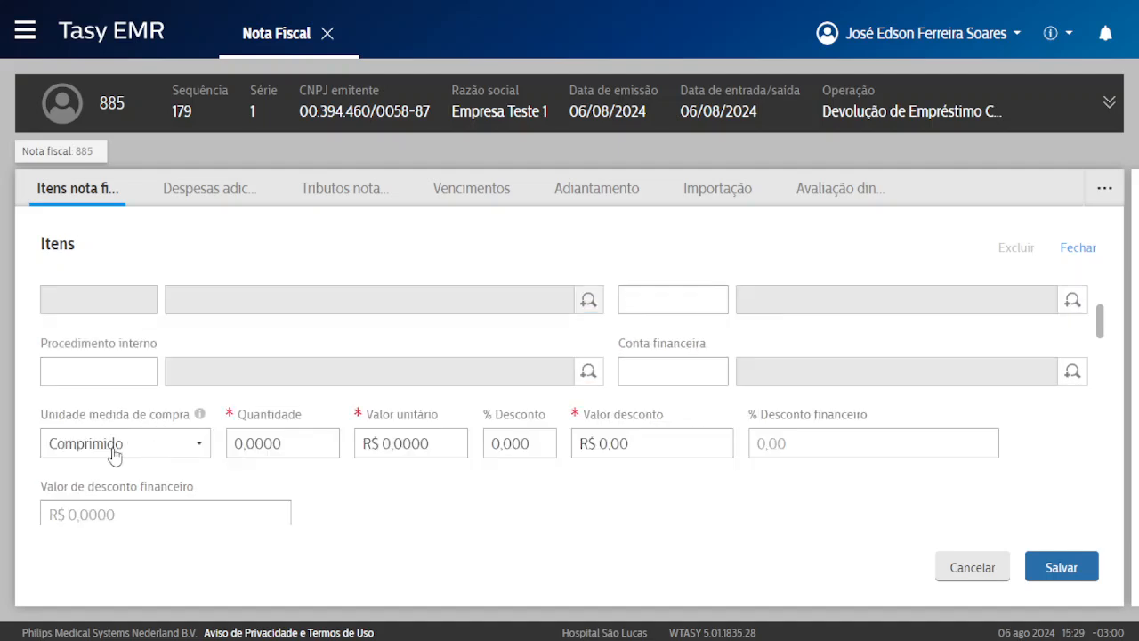
click(123, 448)
click(318, 477)
scroll(175, 347, down, 2)
drag(55, 327, 191, 332)
click(124, 332)
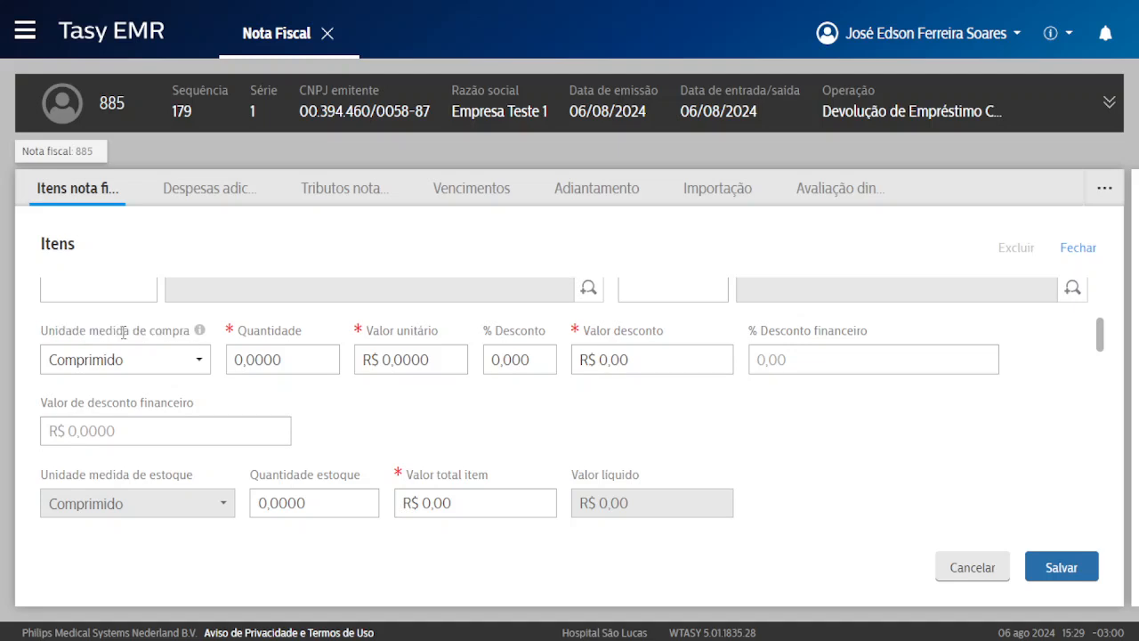
click(105, 367)
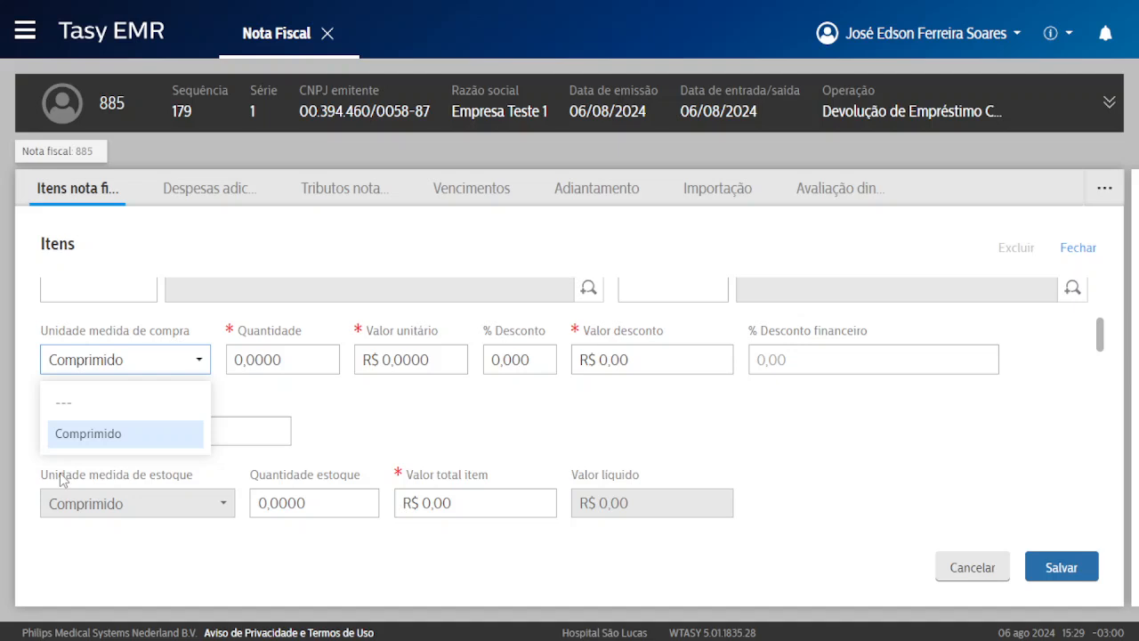
click(89, 435)
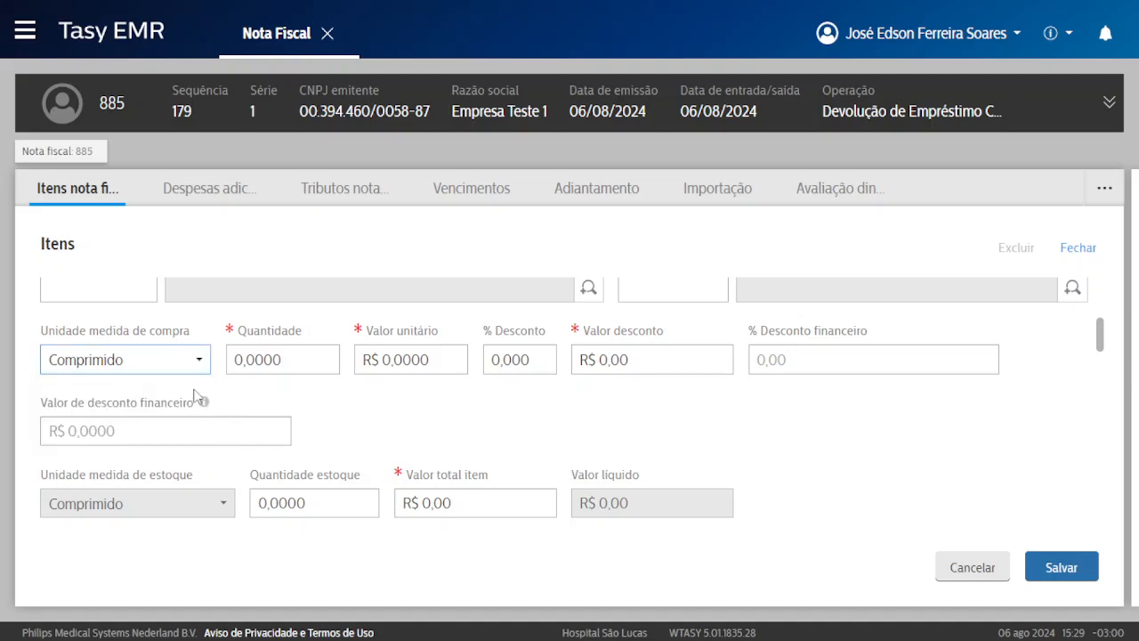
Enter quantity 10 and unit price R$ 10 for the DipiRONA item.
click(267, 359)
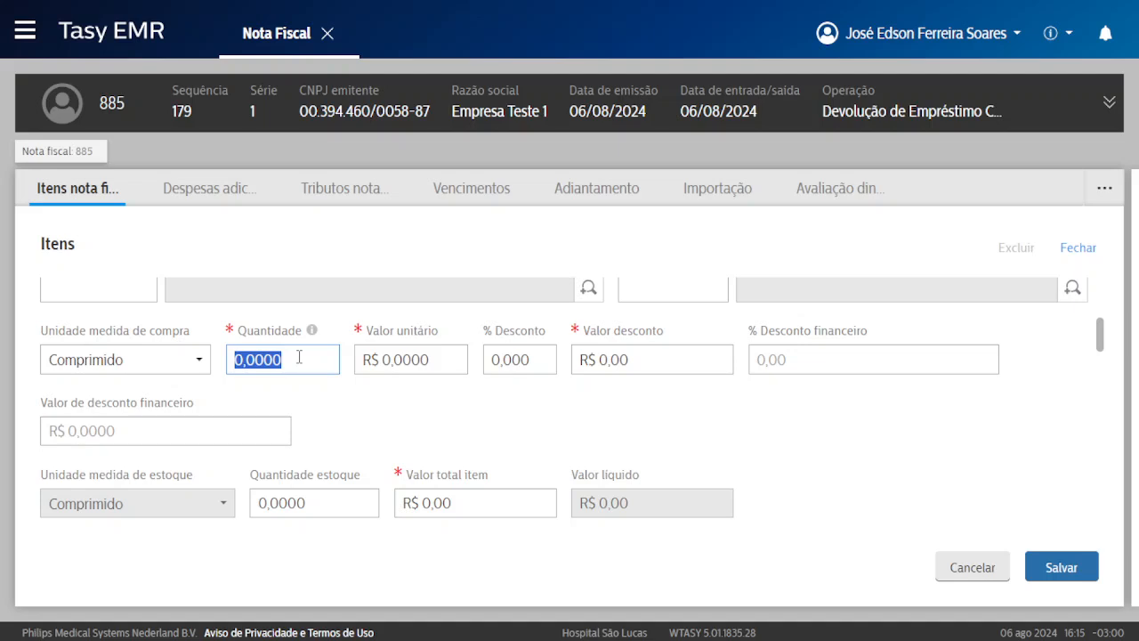
text(10)
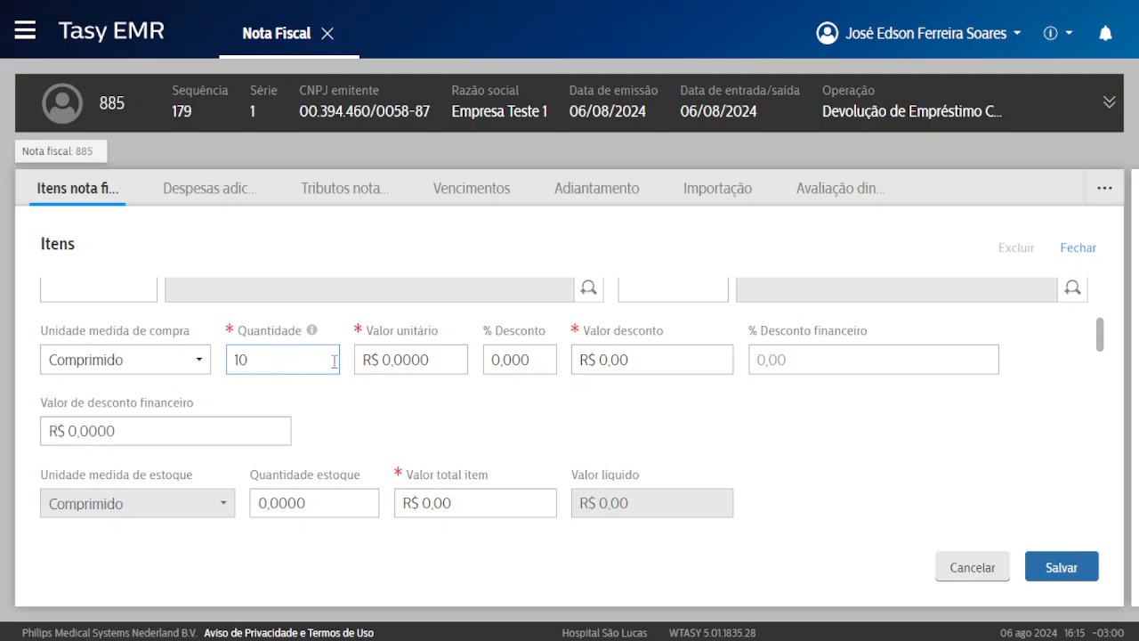
click(425, 359)
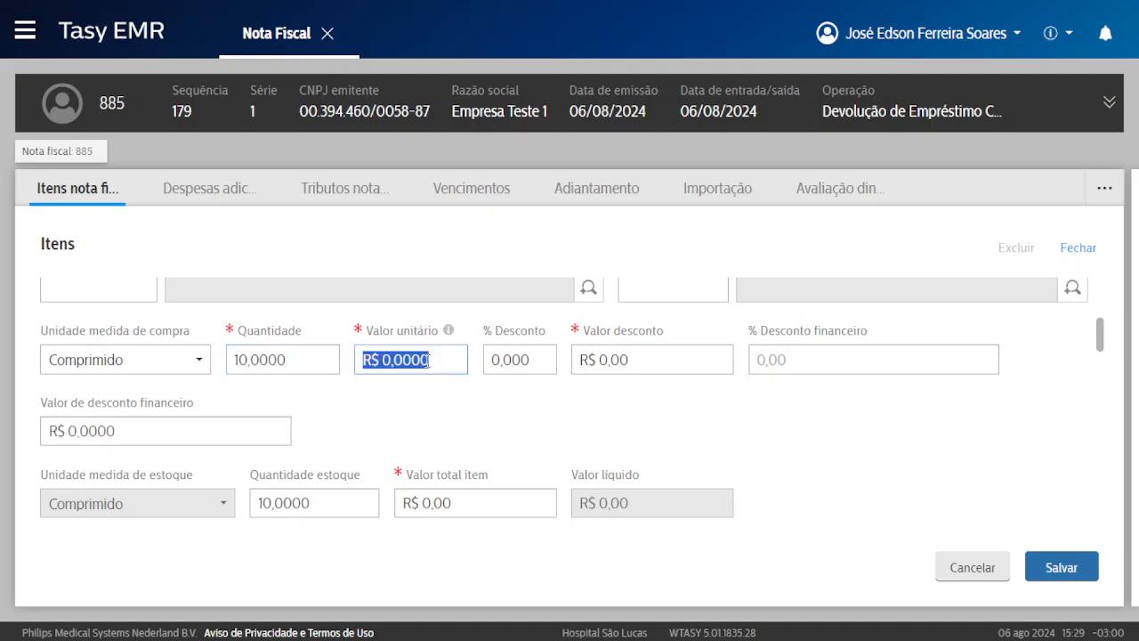
text(1)
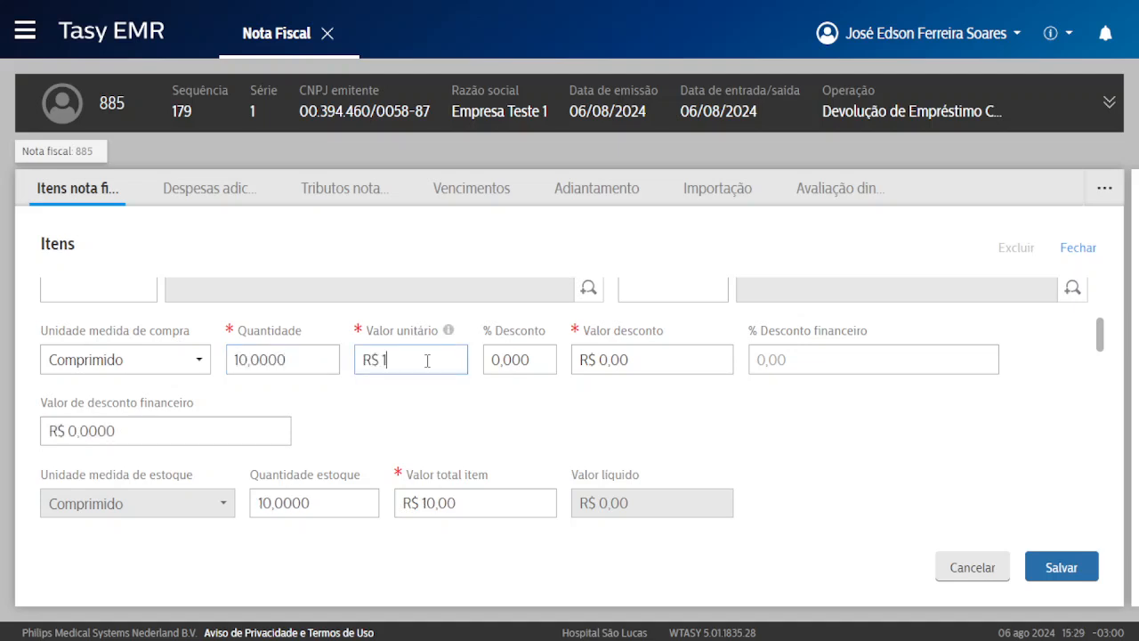
text(0)
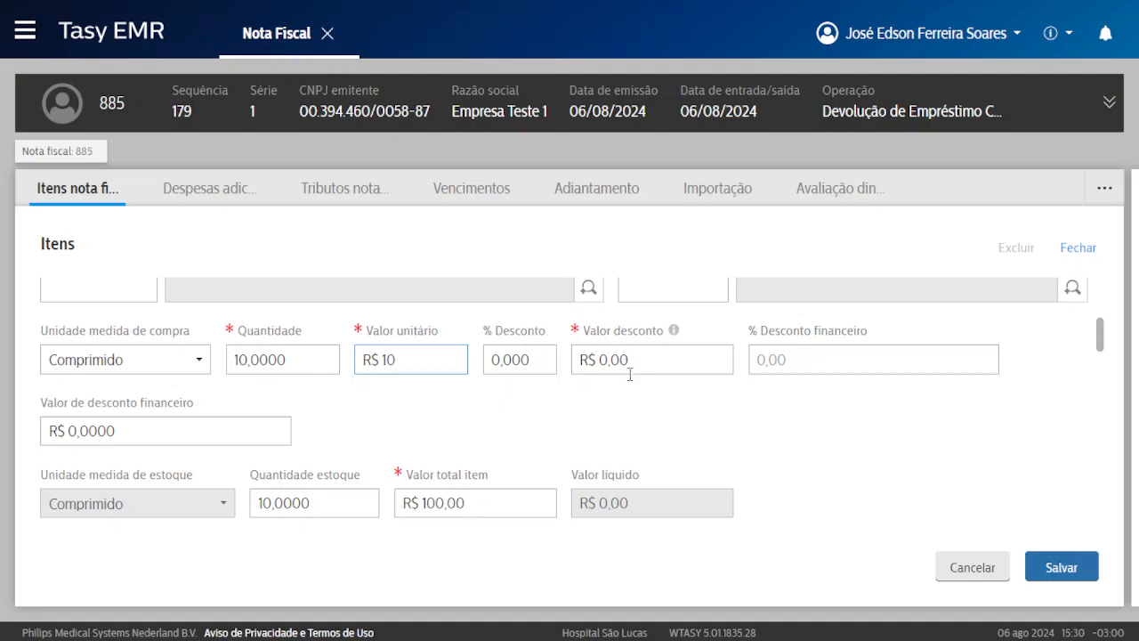
Save the DipiRONA line, review its stock location and lot warnings, and close them with OK.
click(1048, 565)
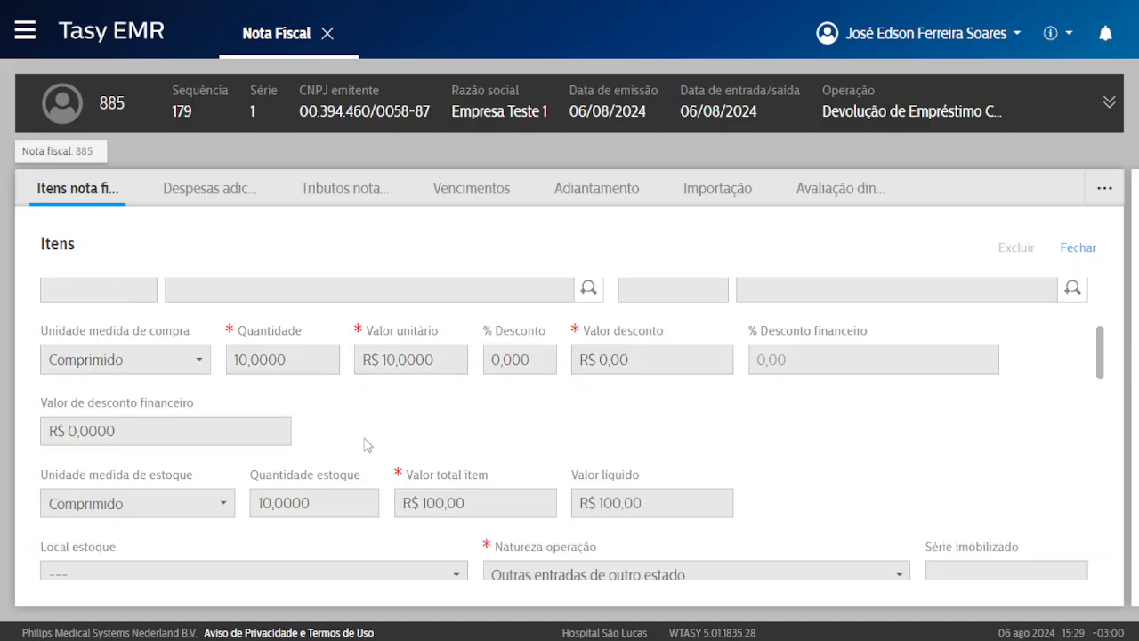
scroll(382, 398, up, 5)
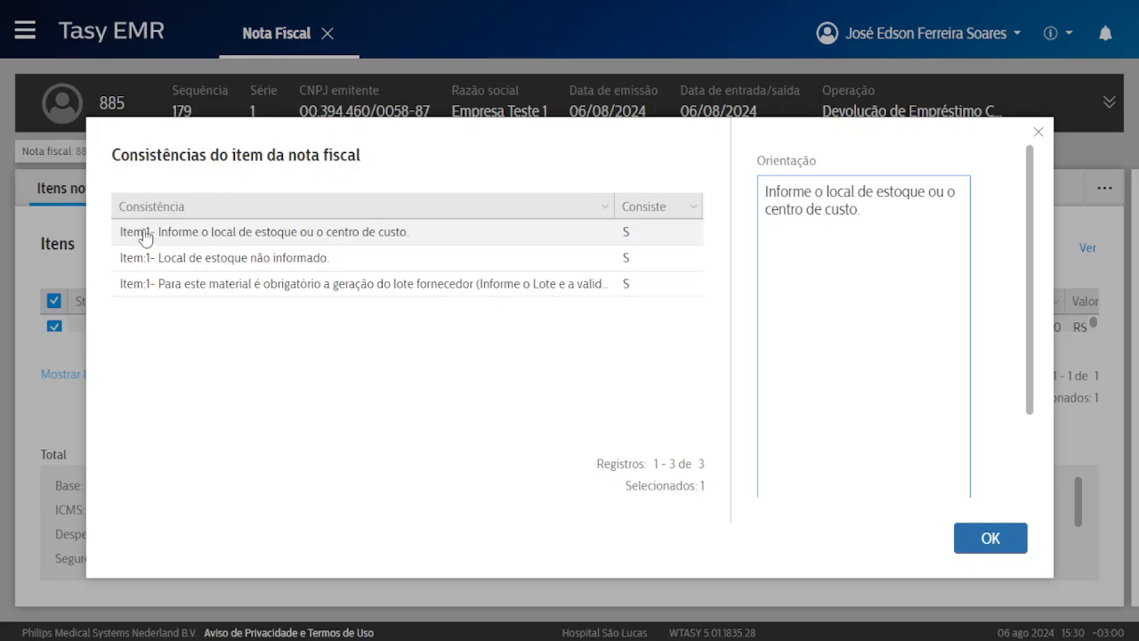
drag(158, 233, 408, 240)
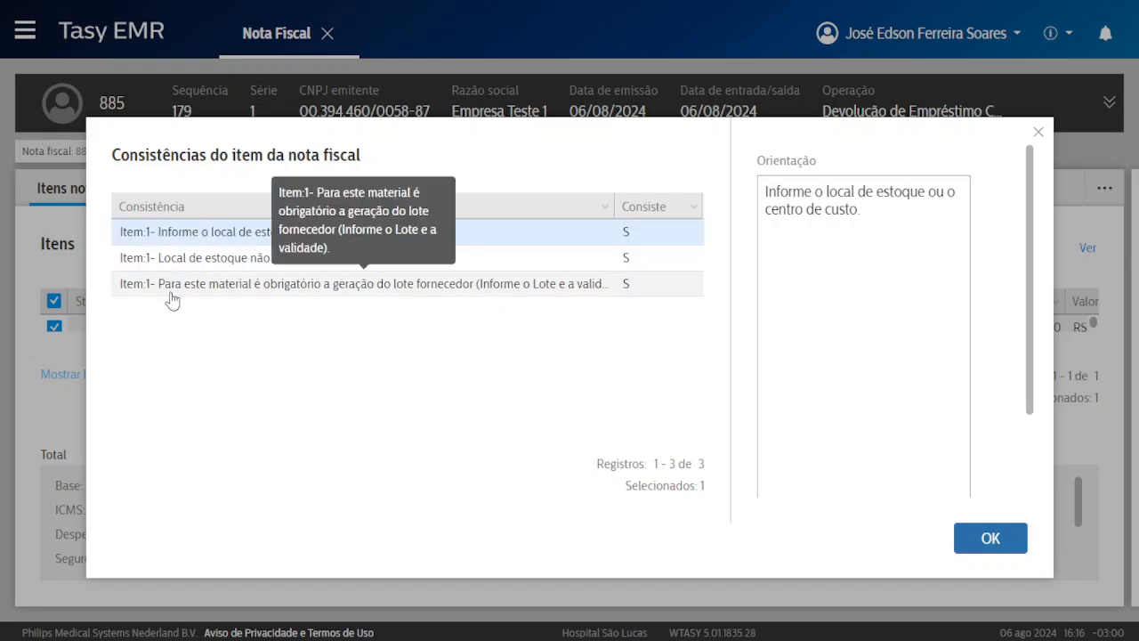
drag(162, 293, 298, 295)
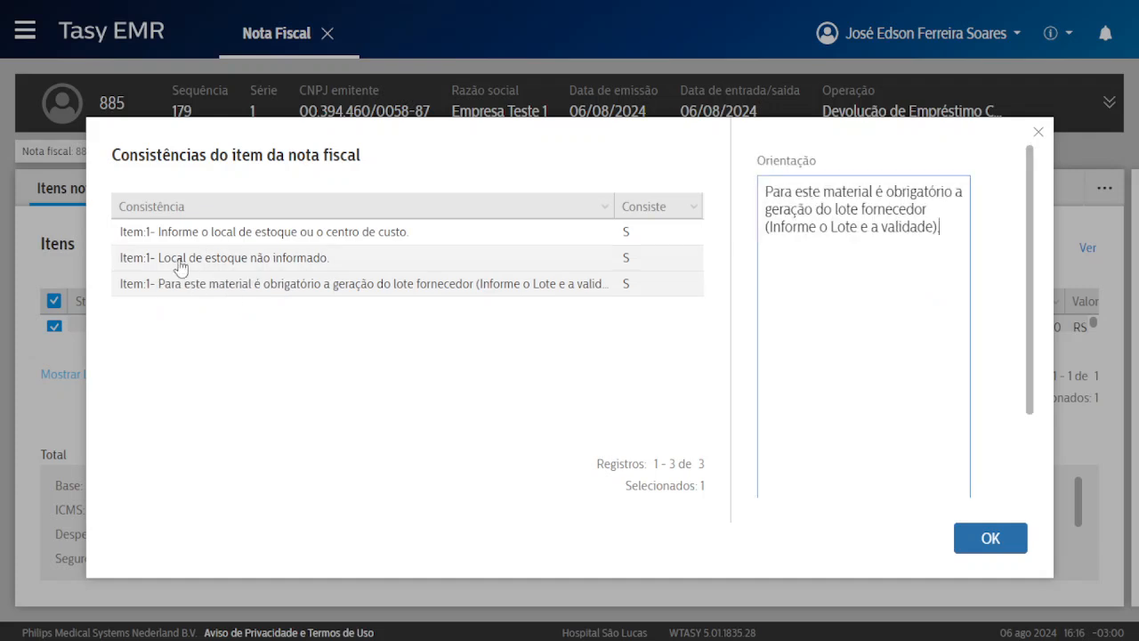
drag(187, 258, 317, 263)
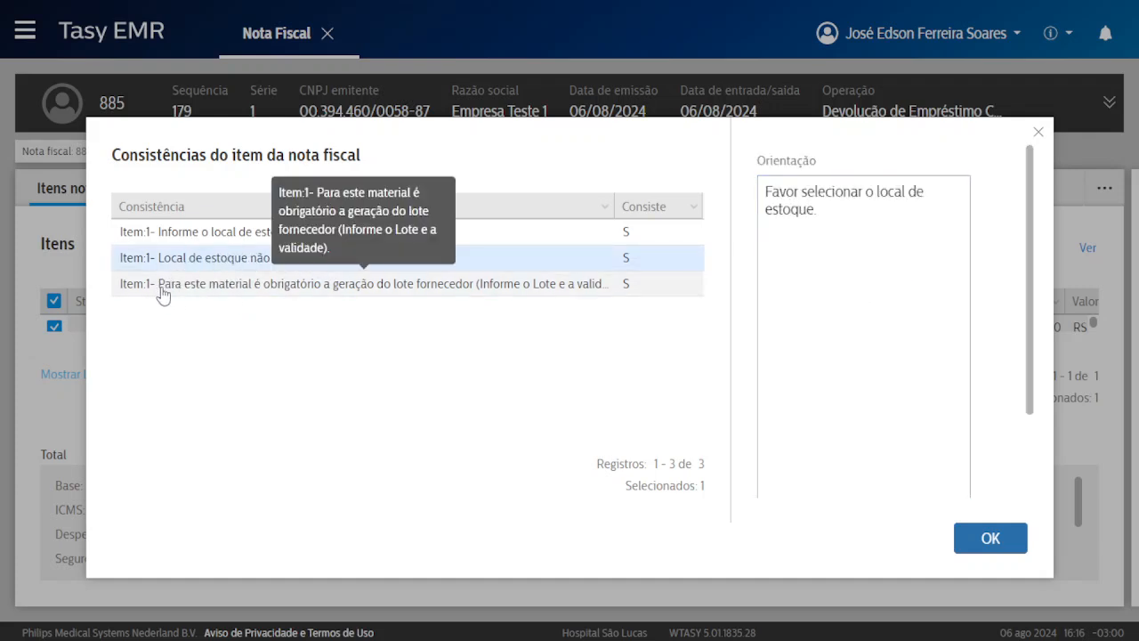
drag(158, 288, 599, 292)
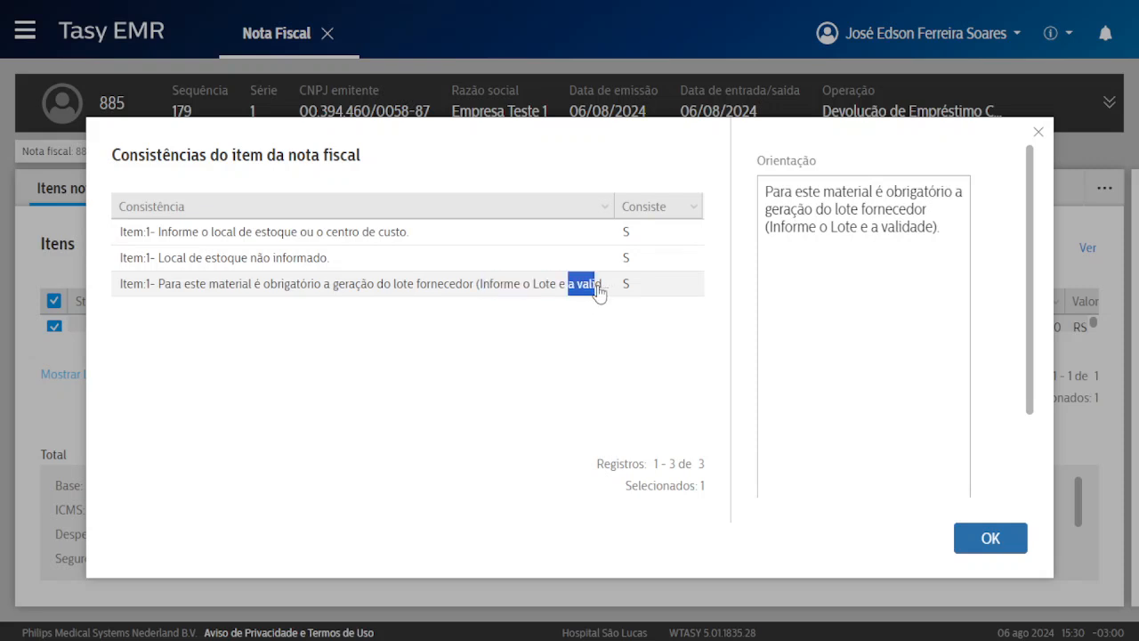
click(577, 292)
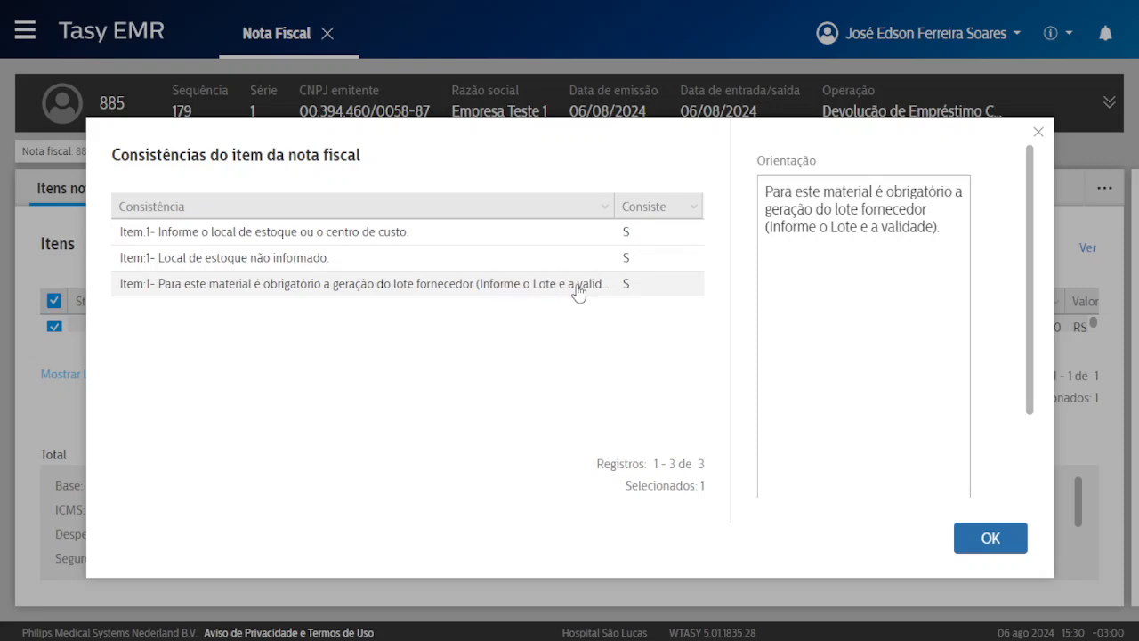
click(989, 536)
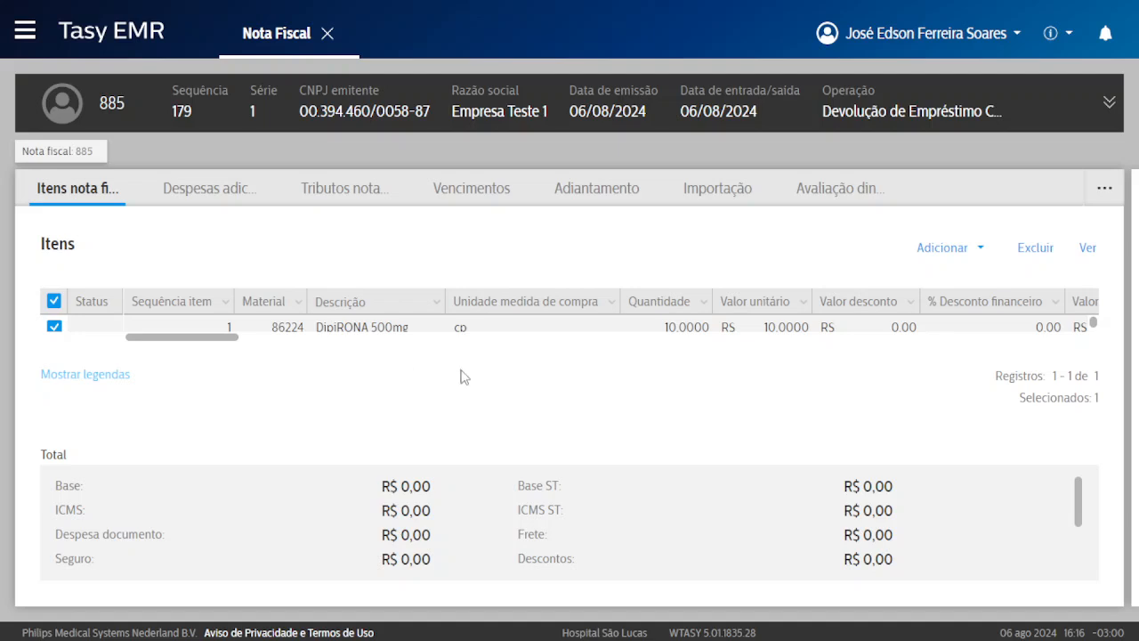
key(ctrl+minus)
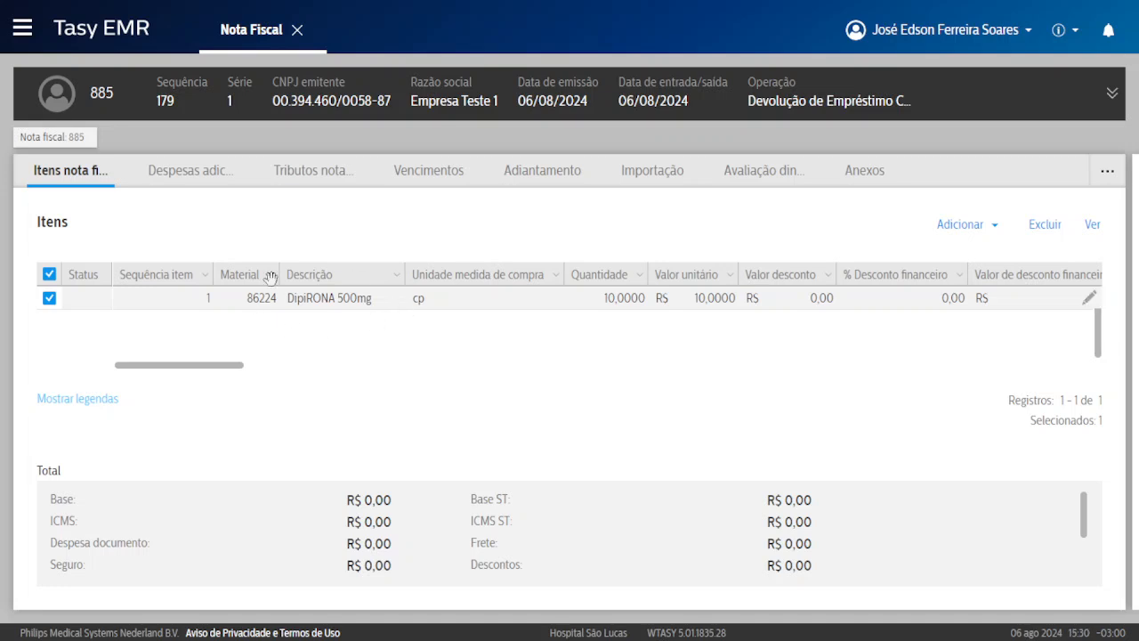
click(945, 303)
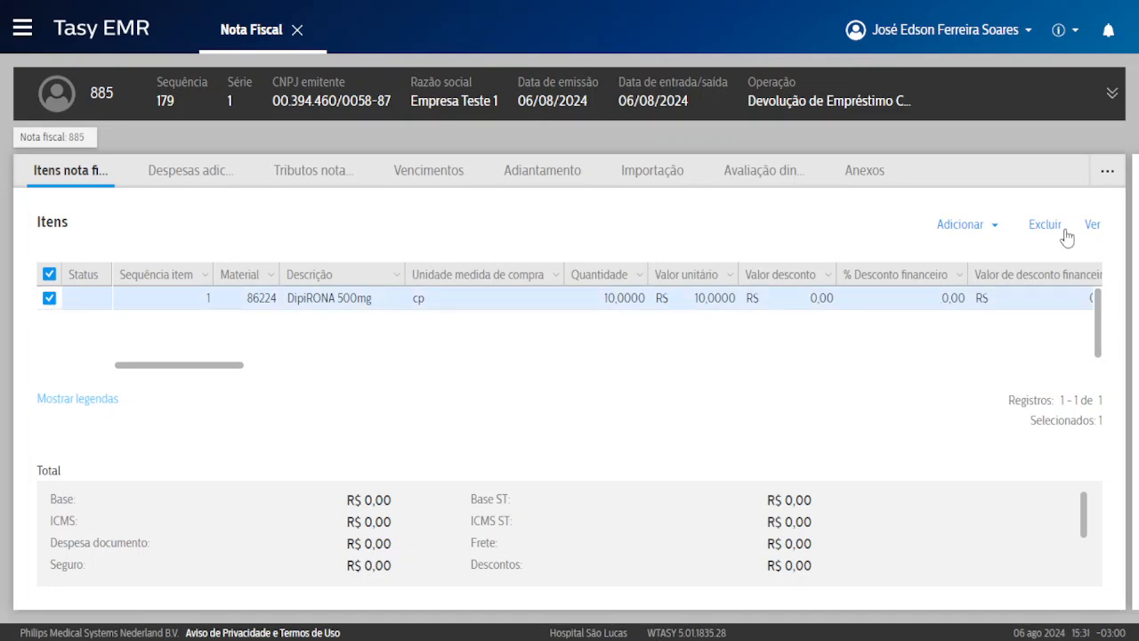
Open the DipiRONA item for editing and scroll to its Lote field.
click(1093, 225)
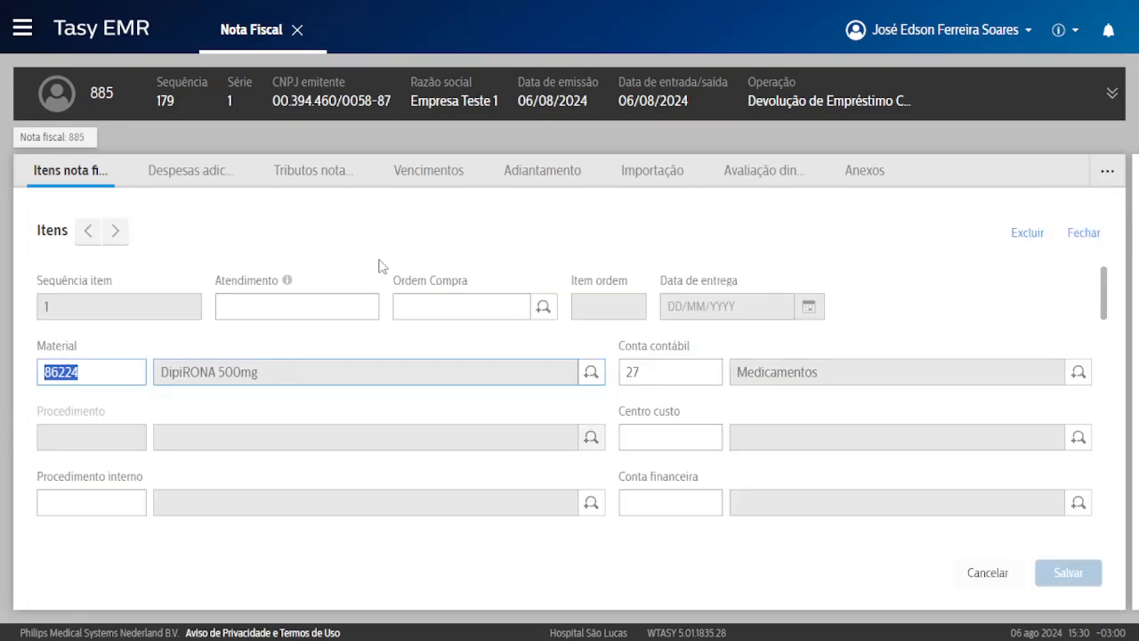
scroll(209, 376, down, 1)
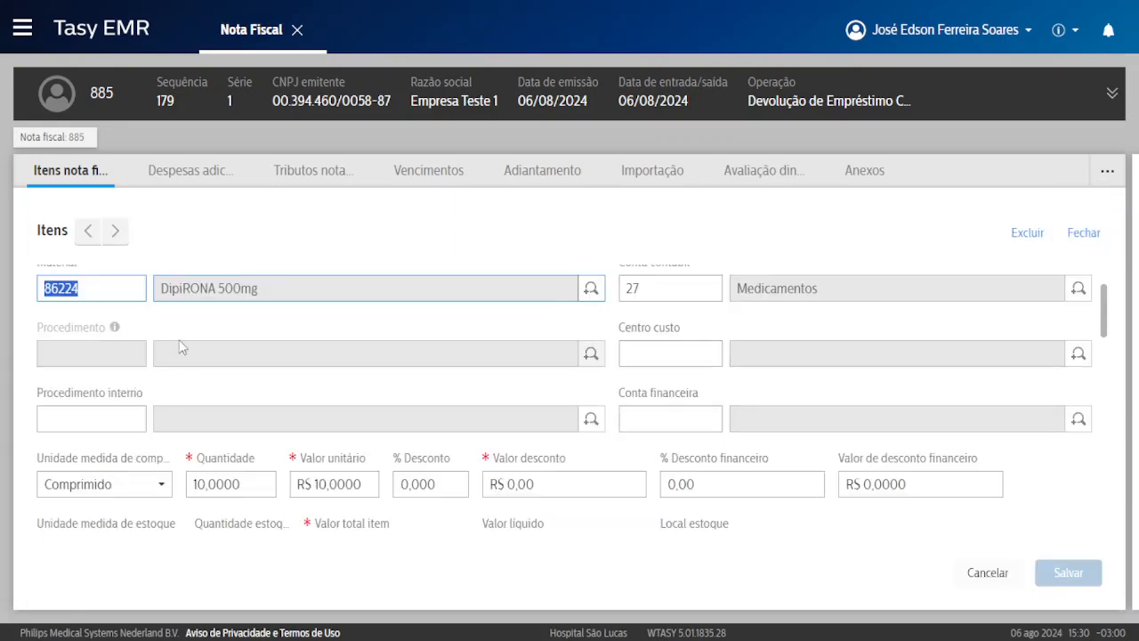
scroll(397, 333, down, 3)
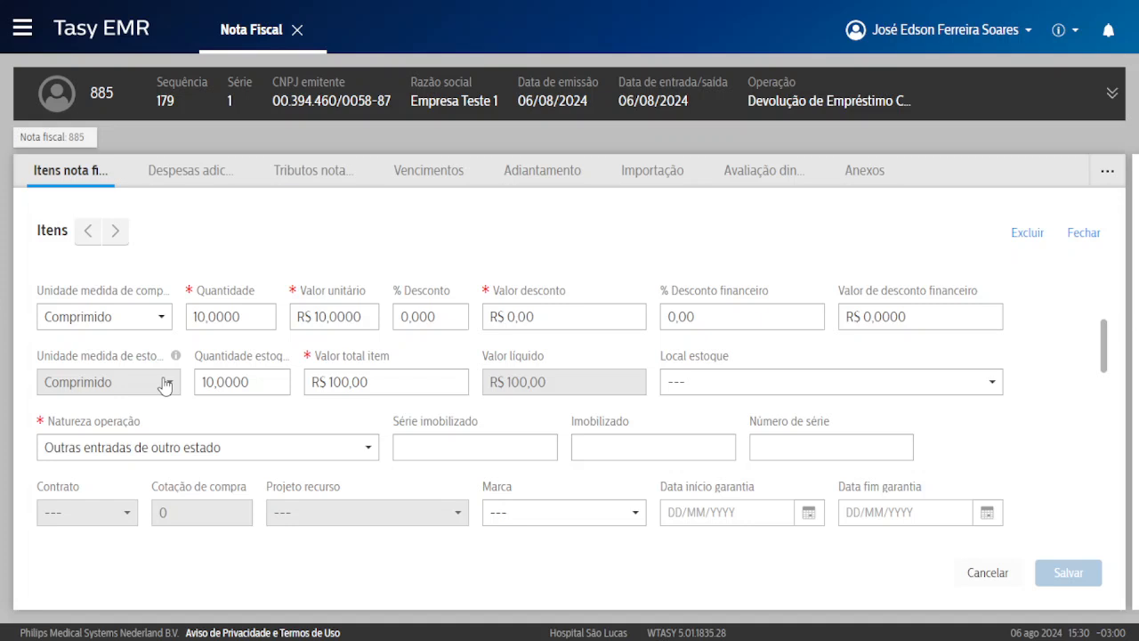
scroll(169, 392, up, 3)
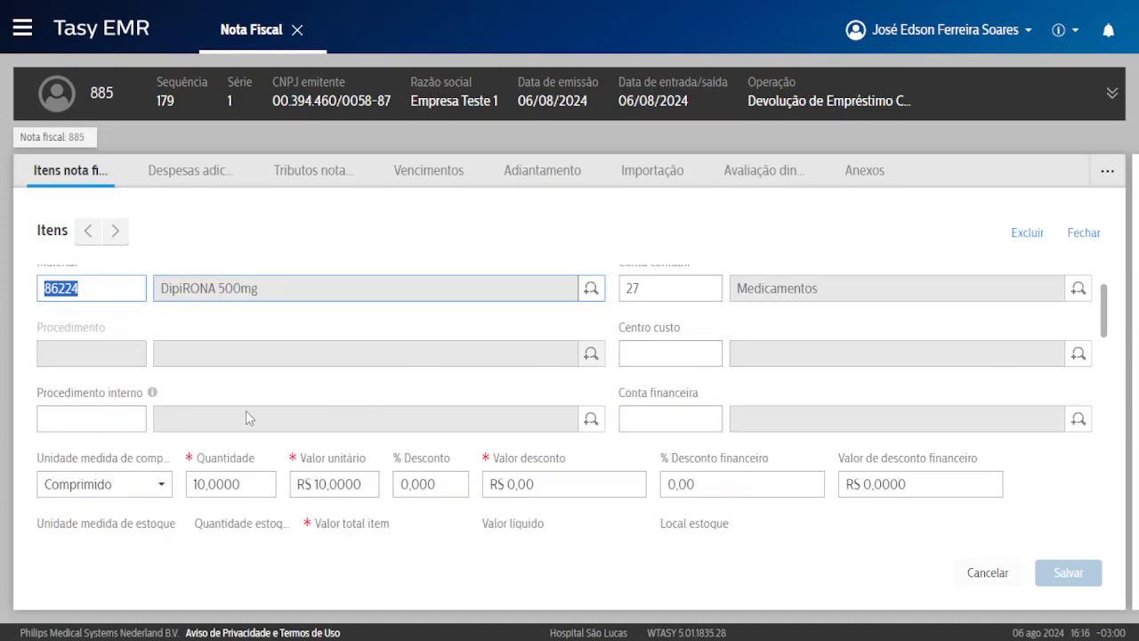
scroll(498, 365, down, 1)
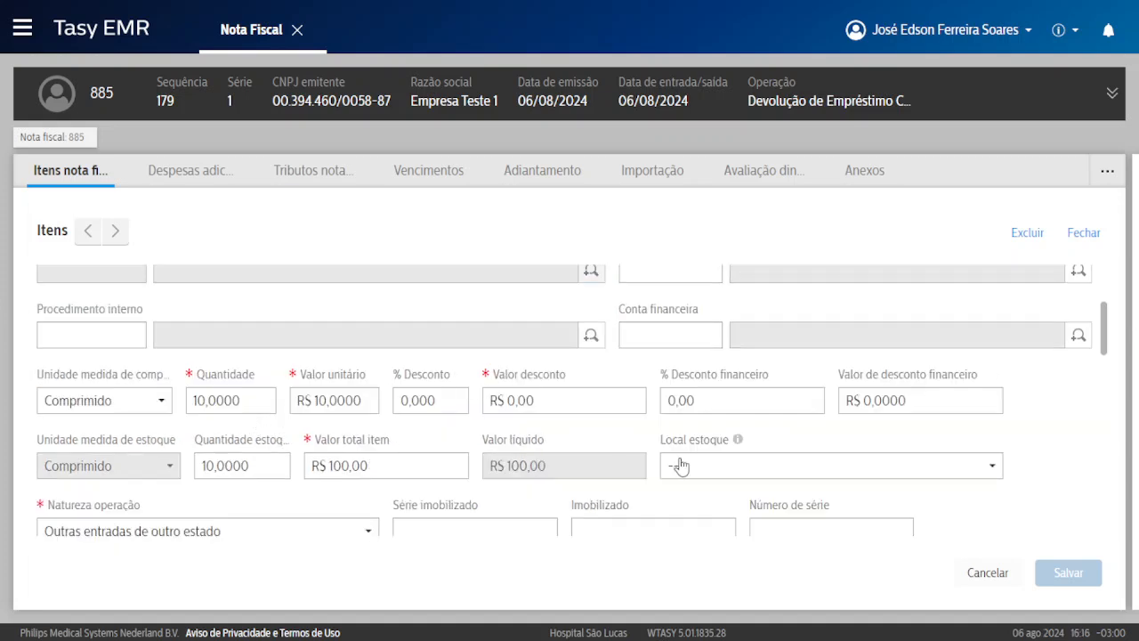
scroll(501, 436, down, 1)
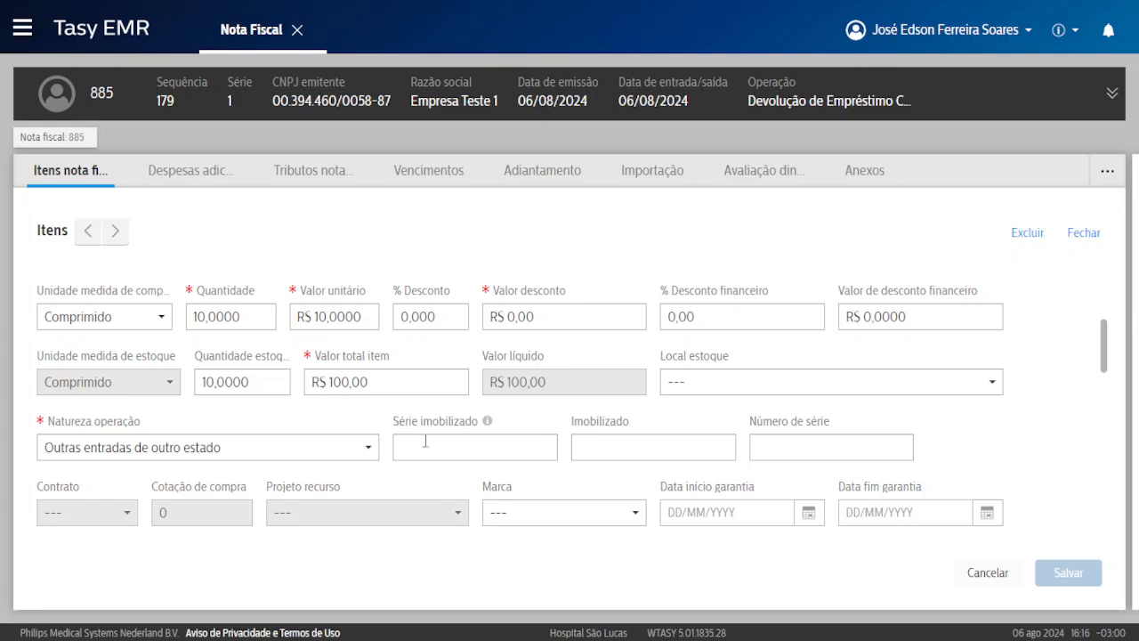
drag(452, 422, 411, 423)
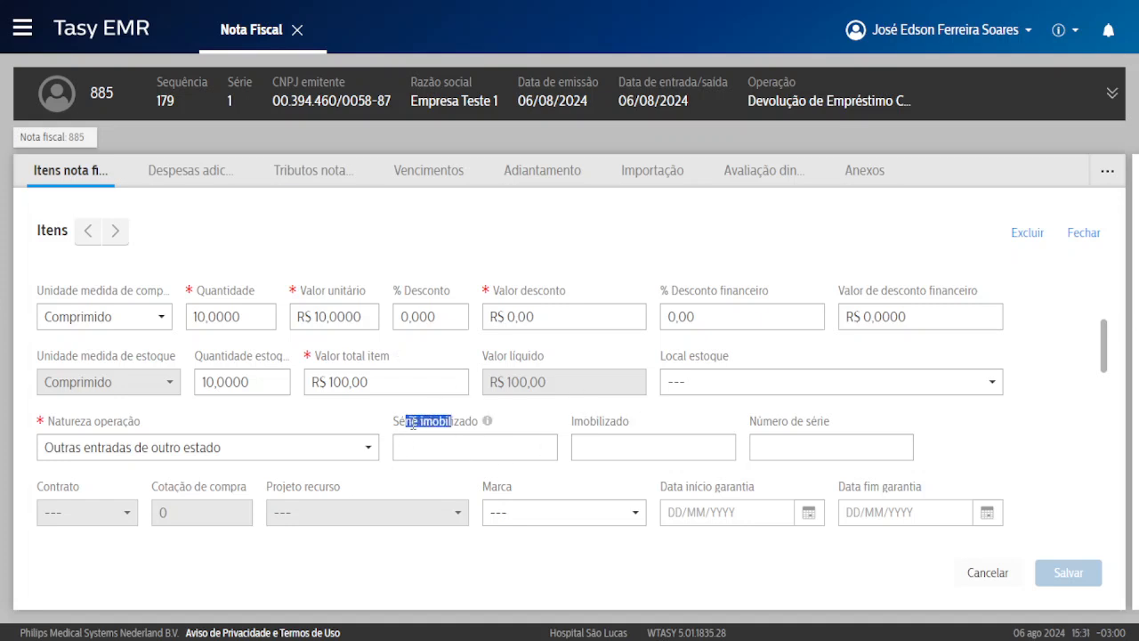
scroll(618, 416, down, 1)
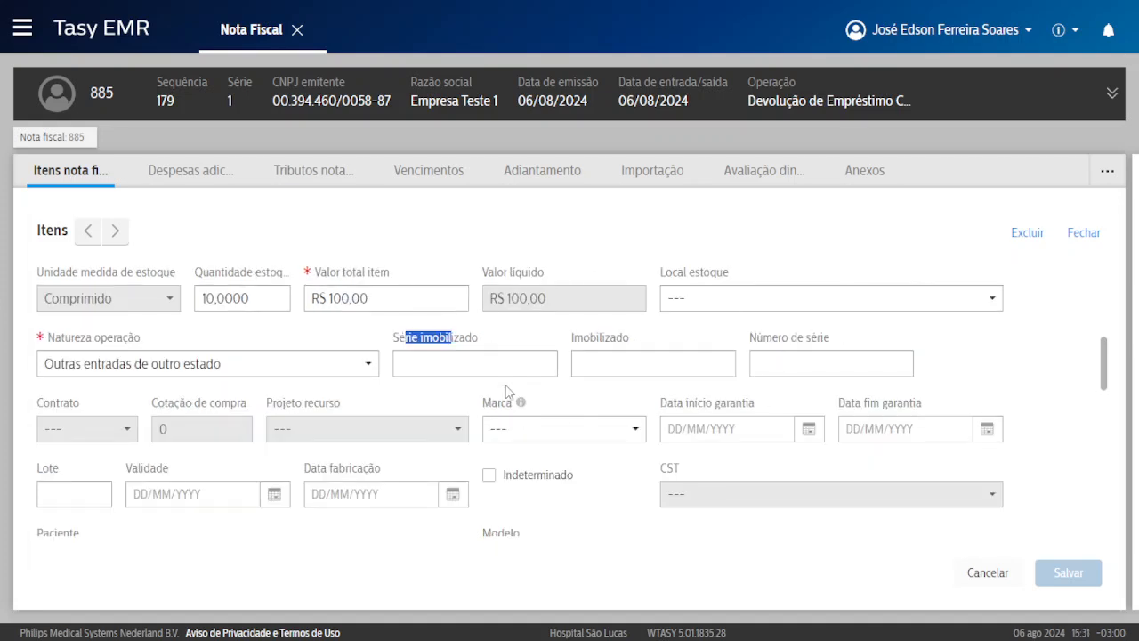
click(85, 427)
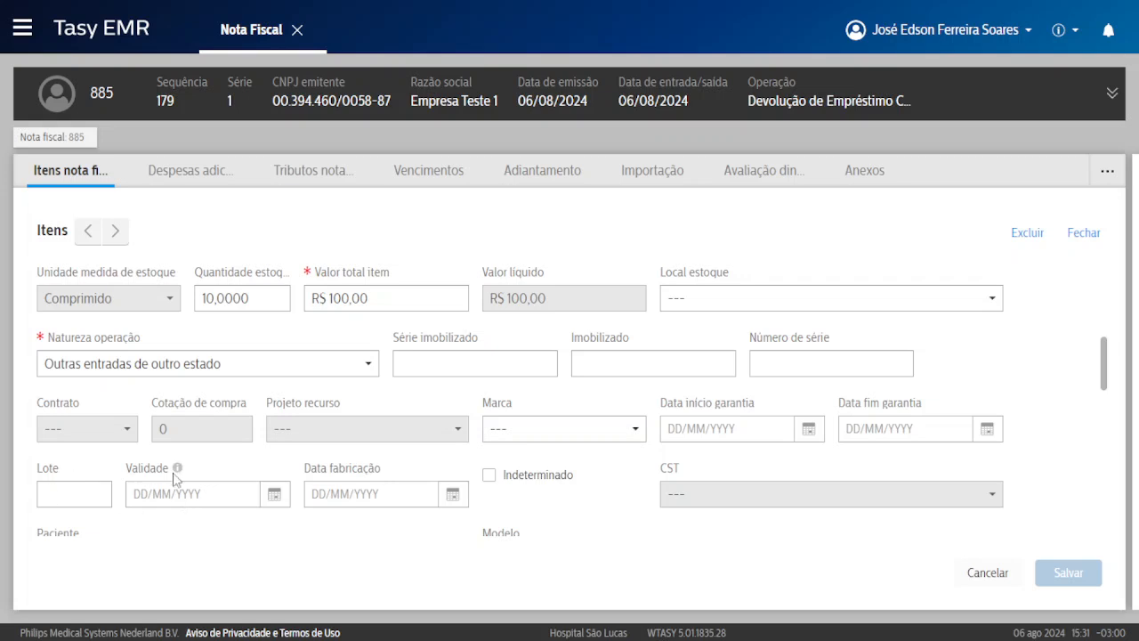
scroll(112, 354, up, 1)
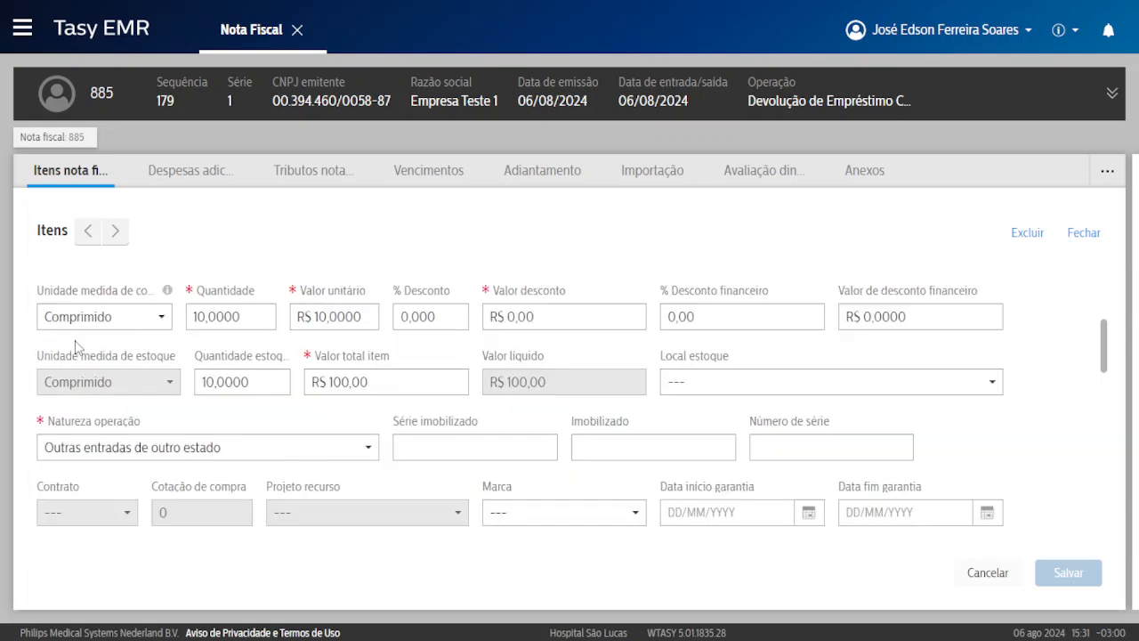
scroll(81, 354, down, 2)
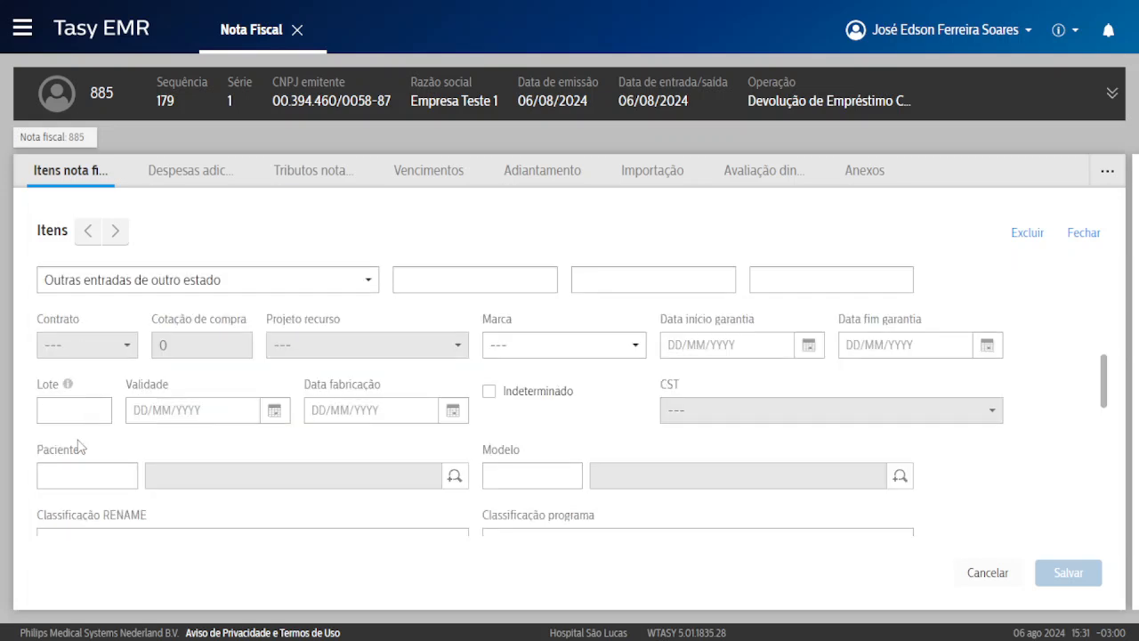
click(44, 402)
scroll(38, 325, up, 1)
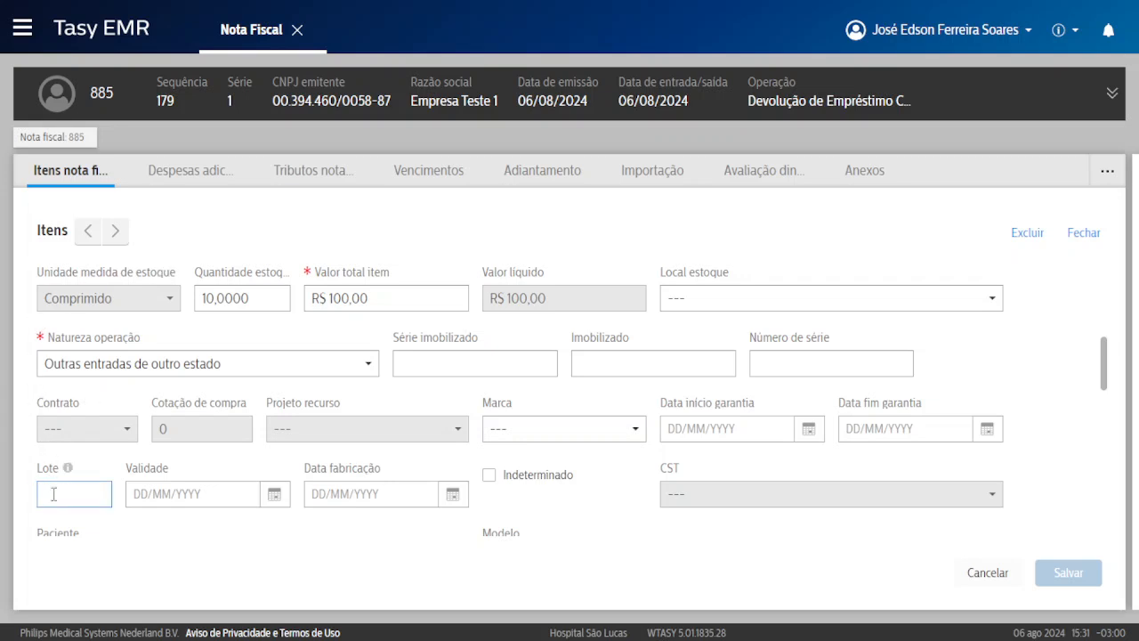
Enter lot 6666 and validade 01/01/2025, then save the item.
text(6666)
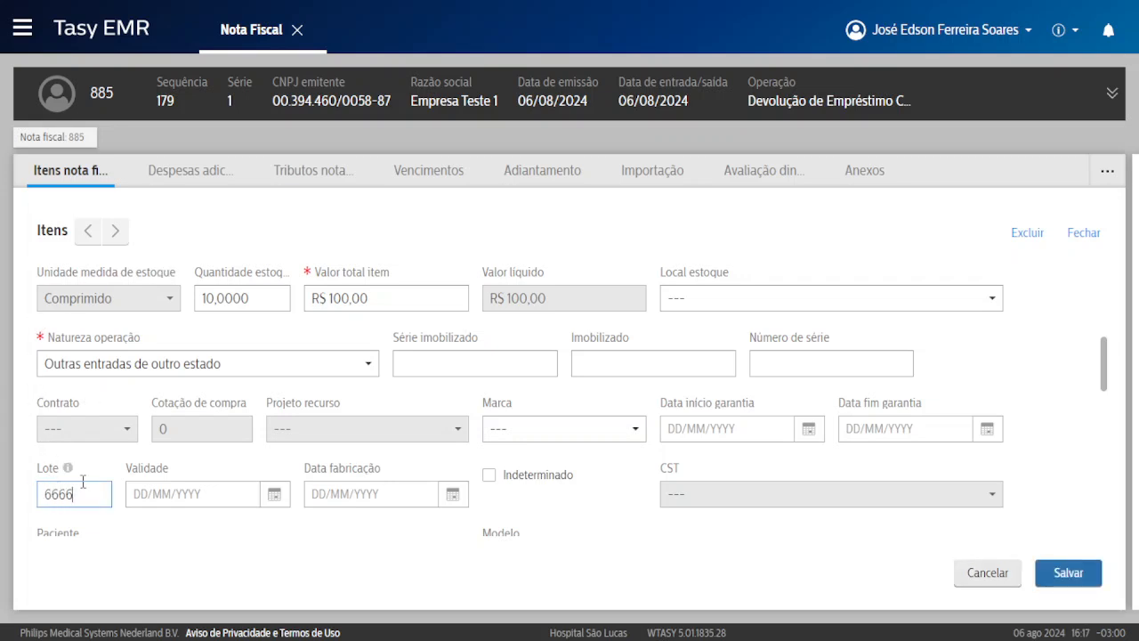
click(152, 496)
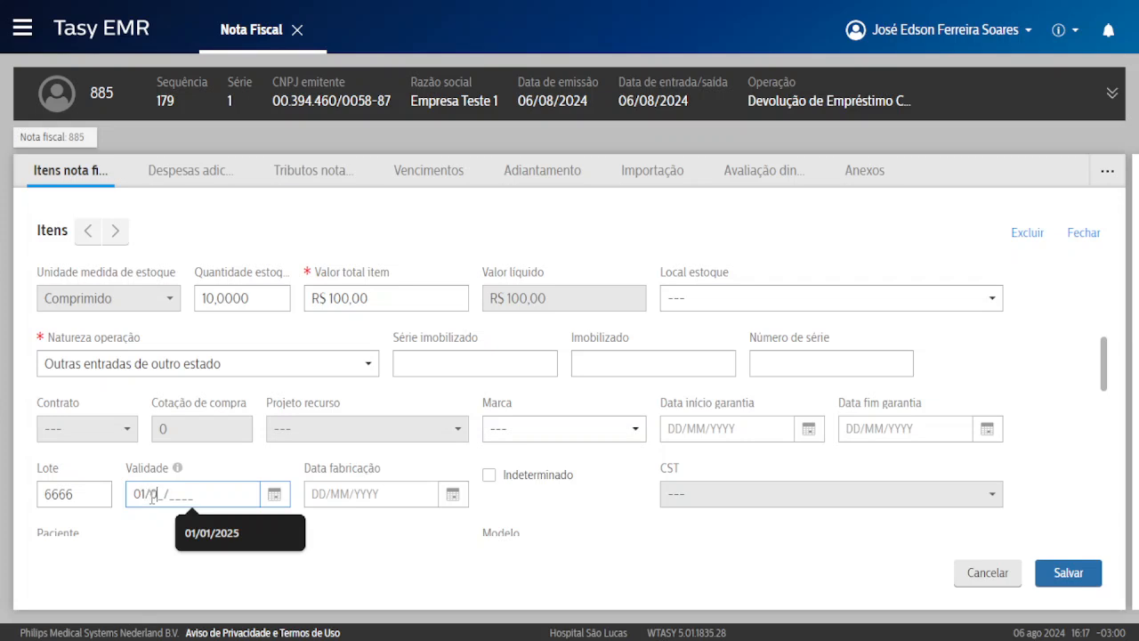
text(01/01/2025)
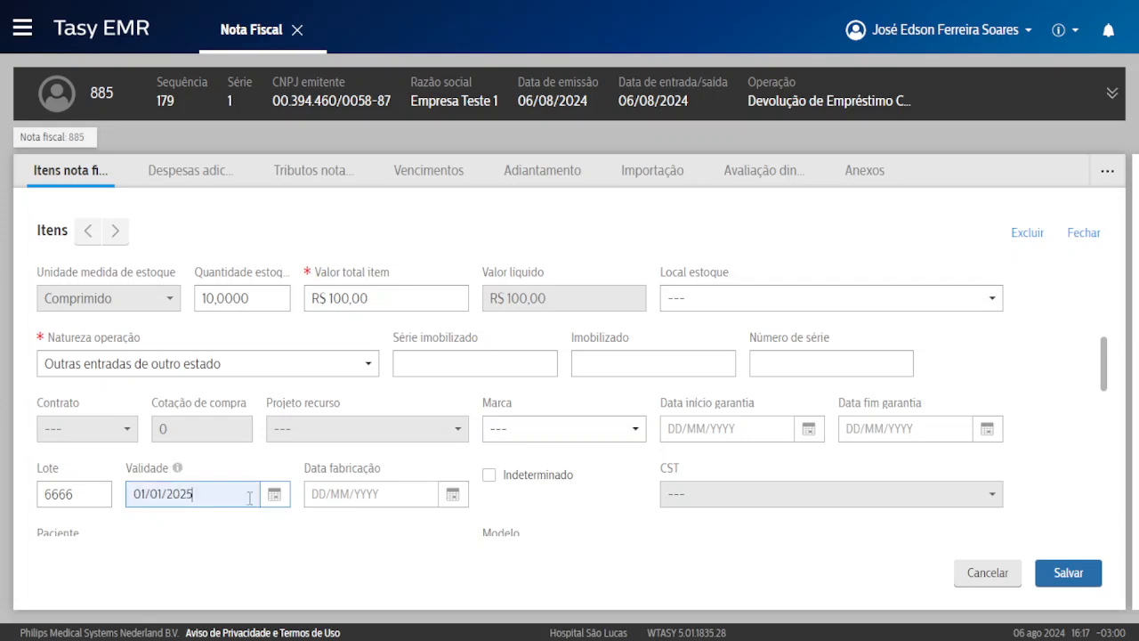
drag(305, 472, 352, 470)
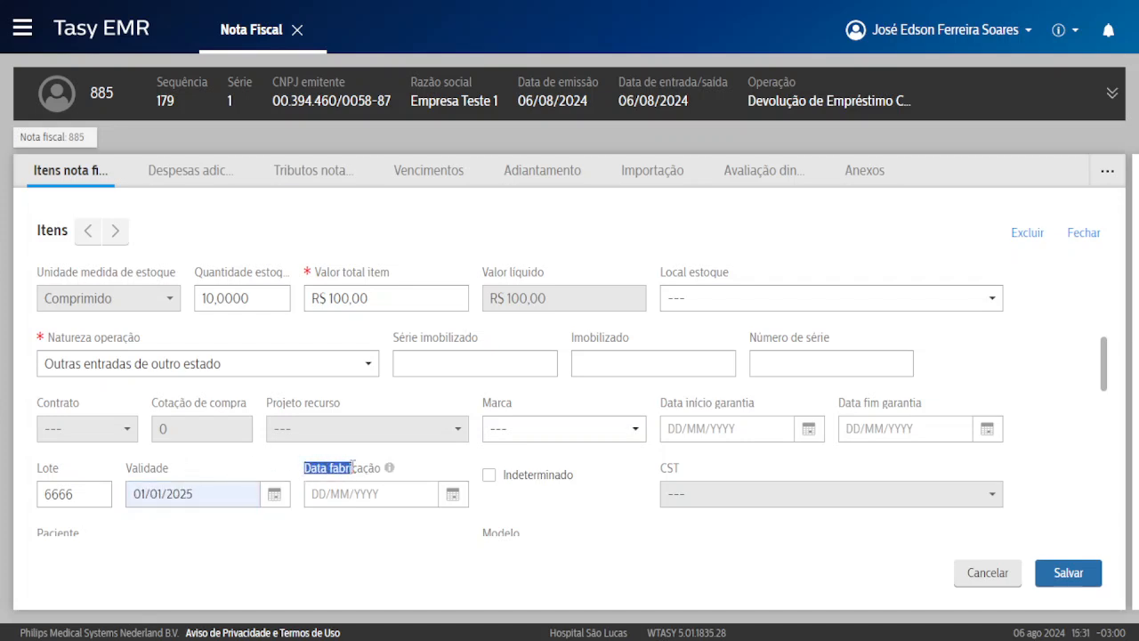
click(331, 468)
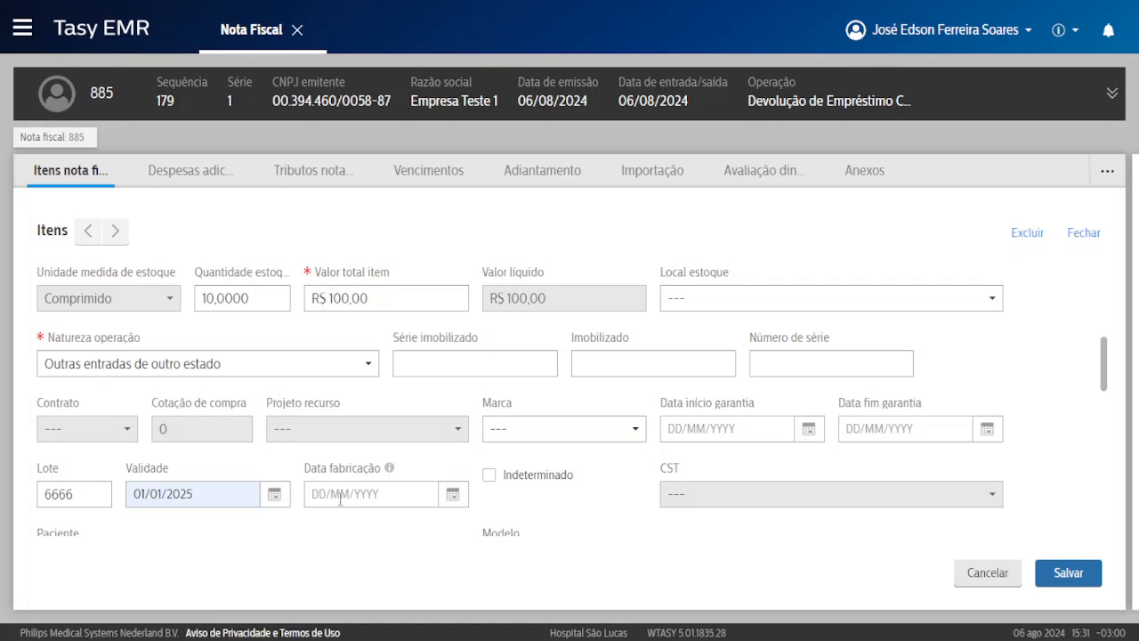
scroll(272, 491, down, 1)
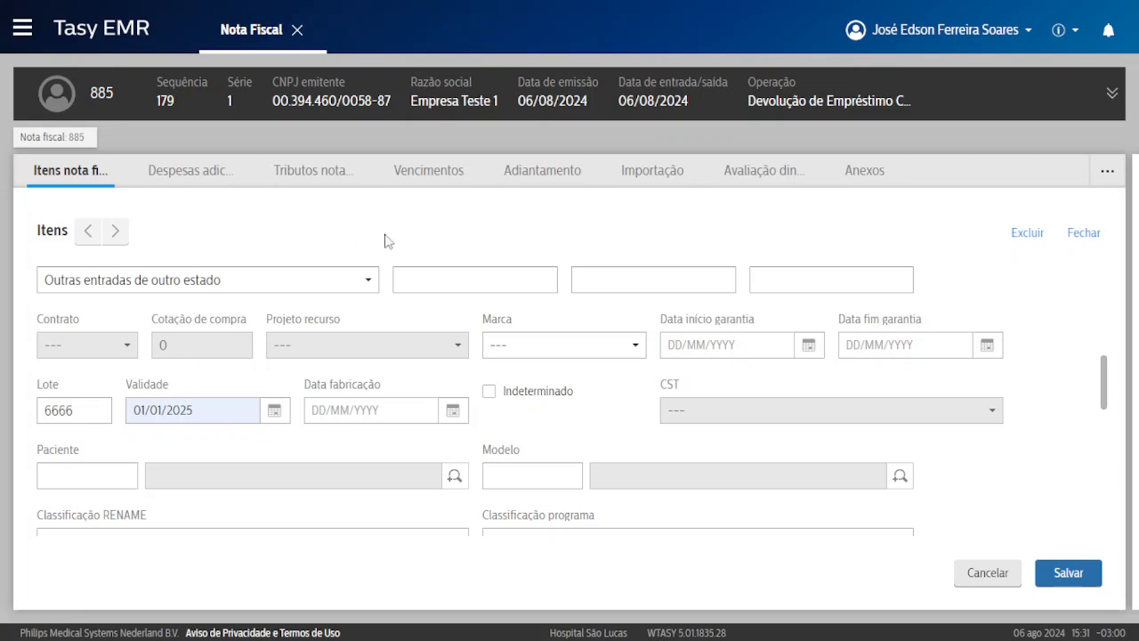
scroll(395, 258, up, 1)
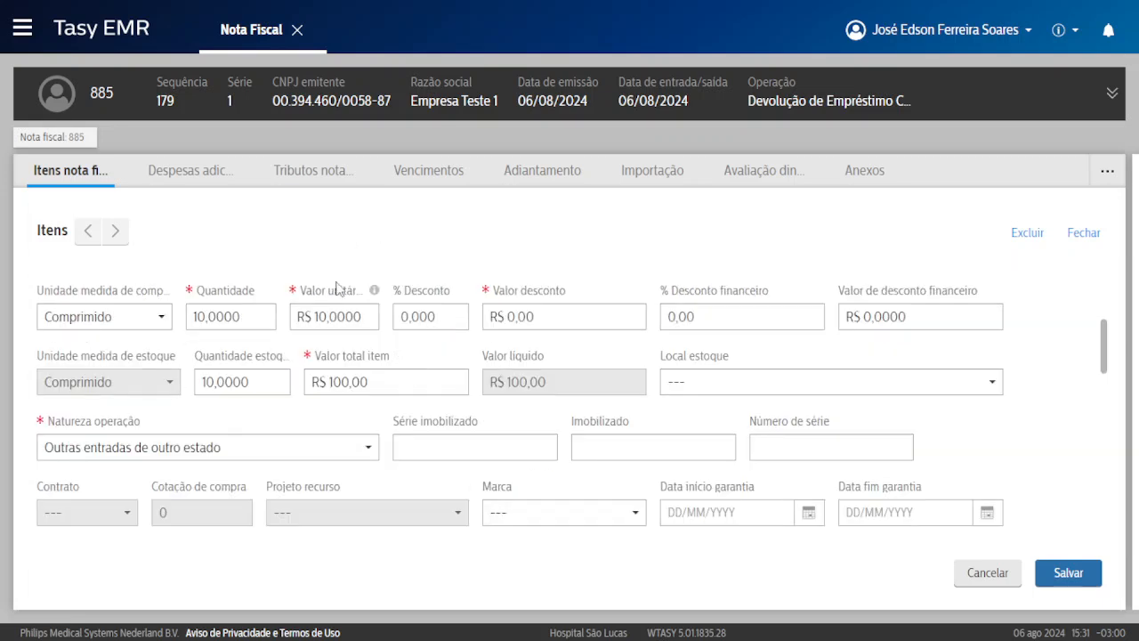
scroll(248, 343, up, 2)
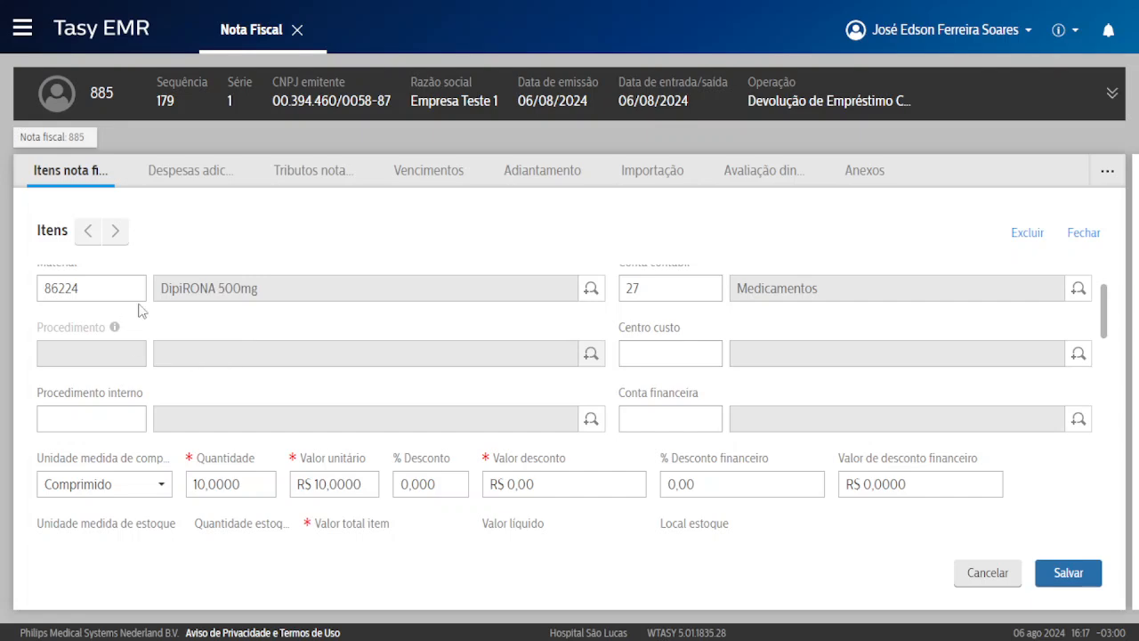
scroll(211, 356, down, 5)
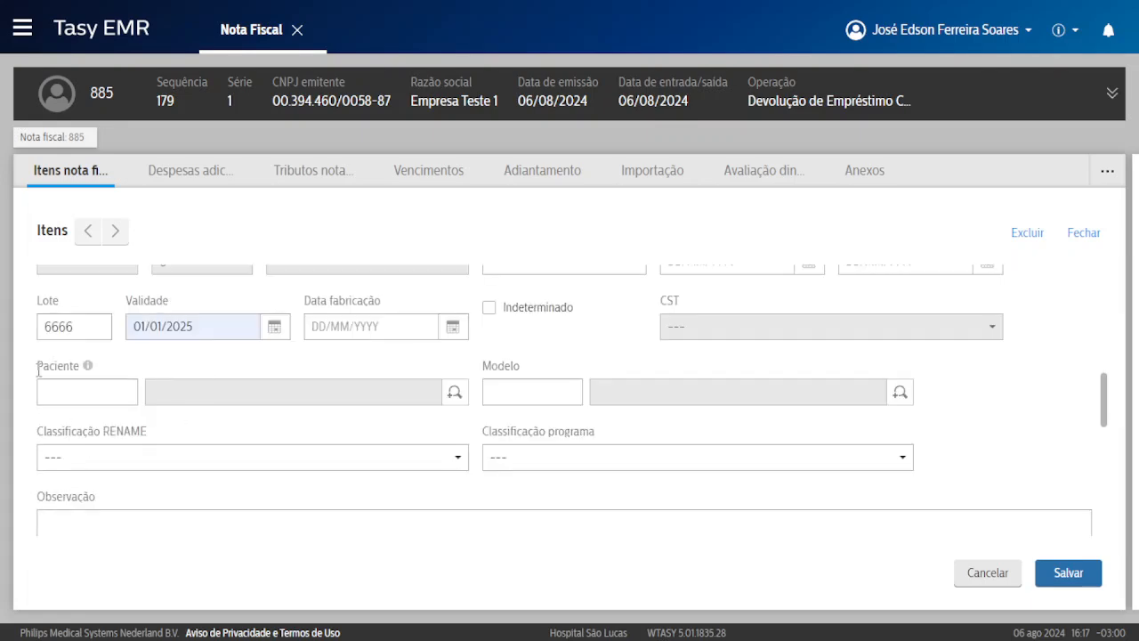
drag(38, 372, 80, 365)
click(63, 370)
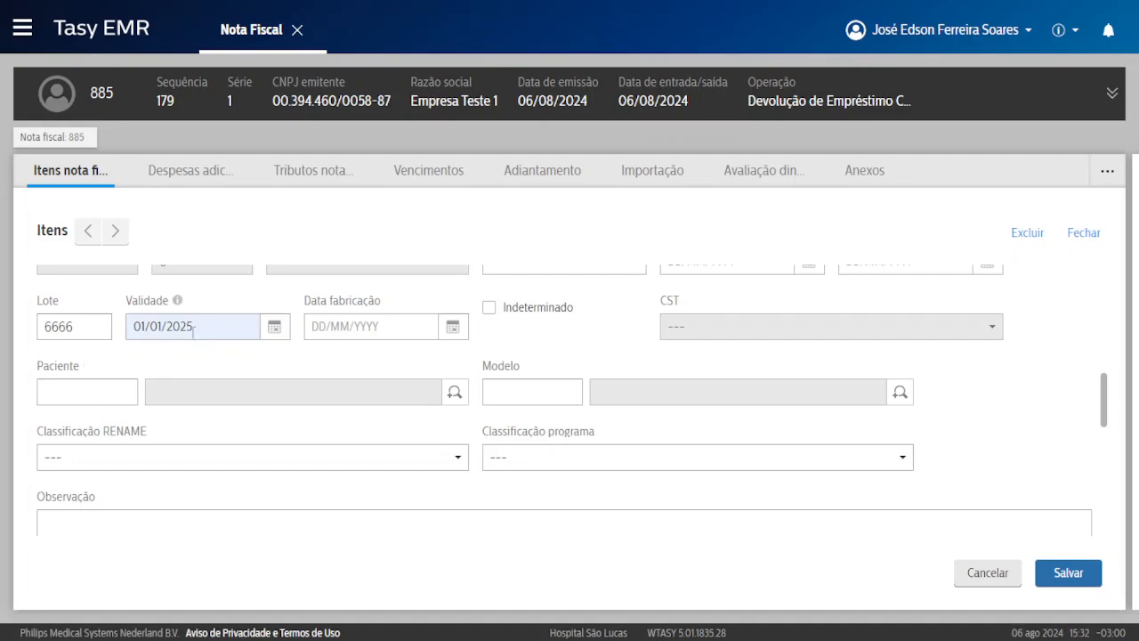
click(1067, 572)
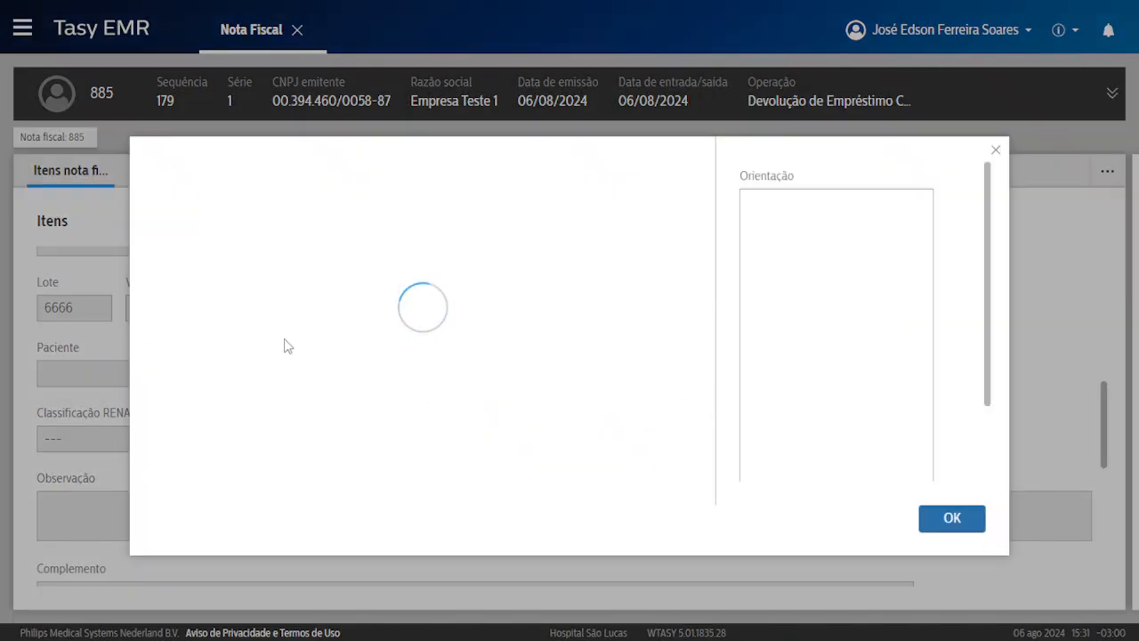
Dismiss the consistency warning and set the item's Local estoque to FARMACIA.
click(954, 519)
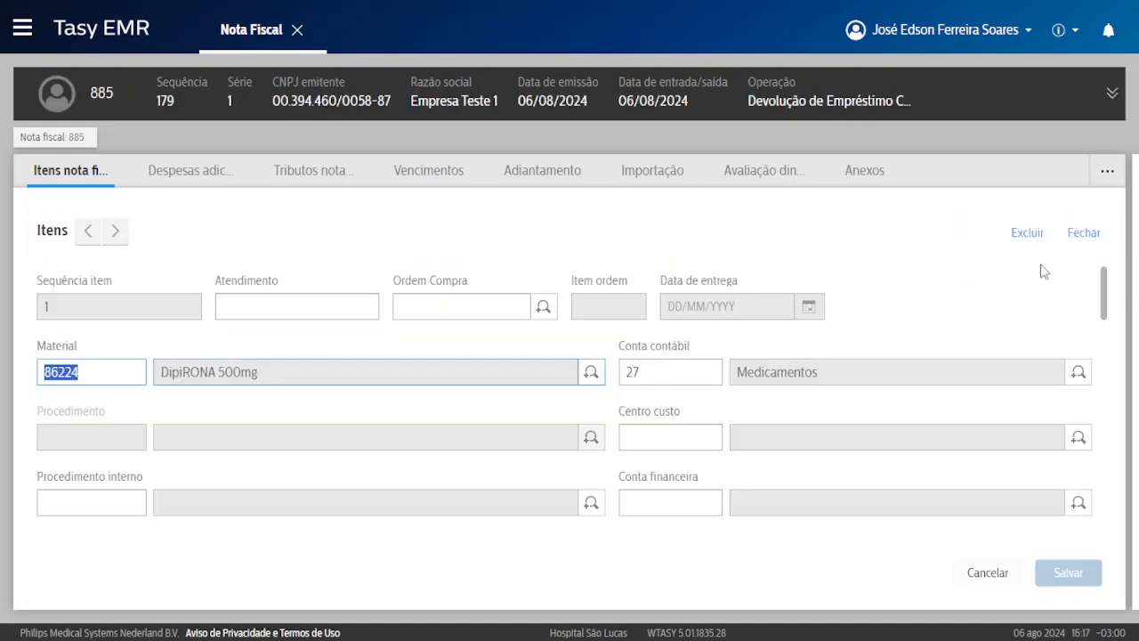
scroll(725, 358, down, 2)
scroll(725, 359, down, 1)
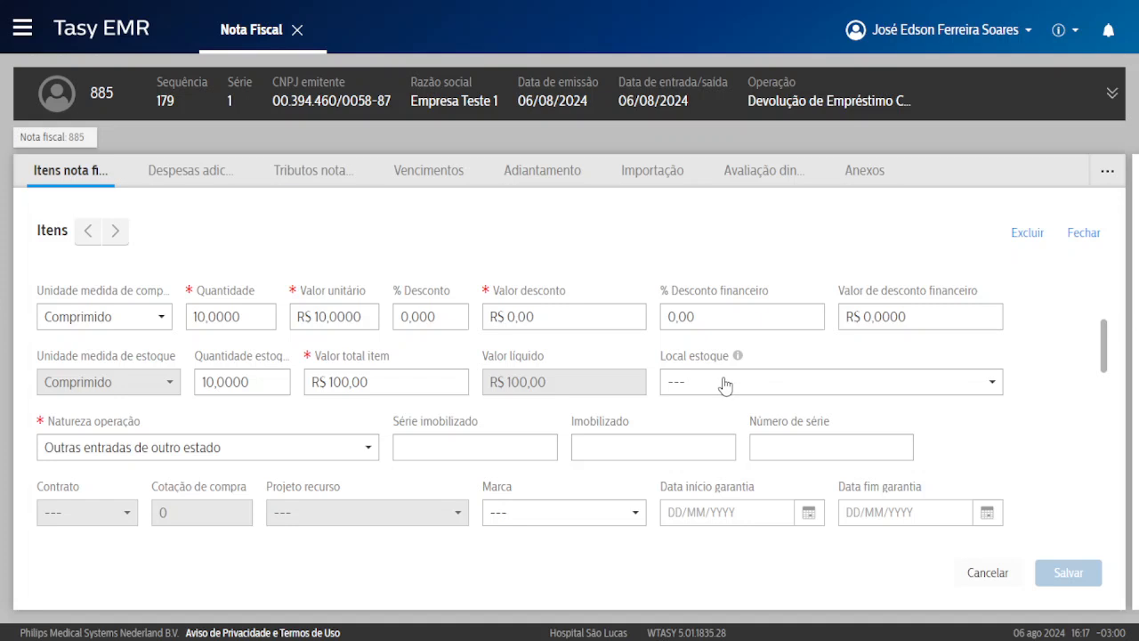
click(725, 383)
scroll(772, 455, down, 3)
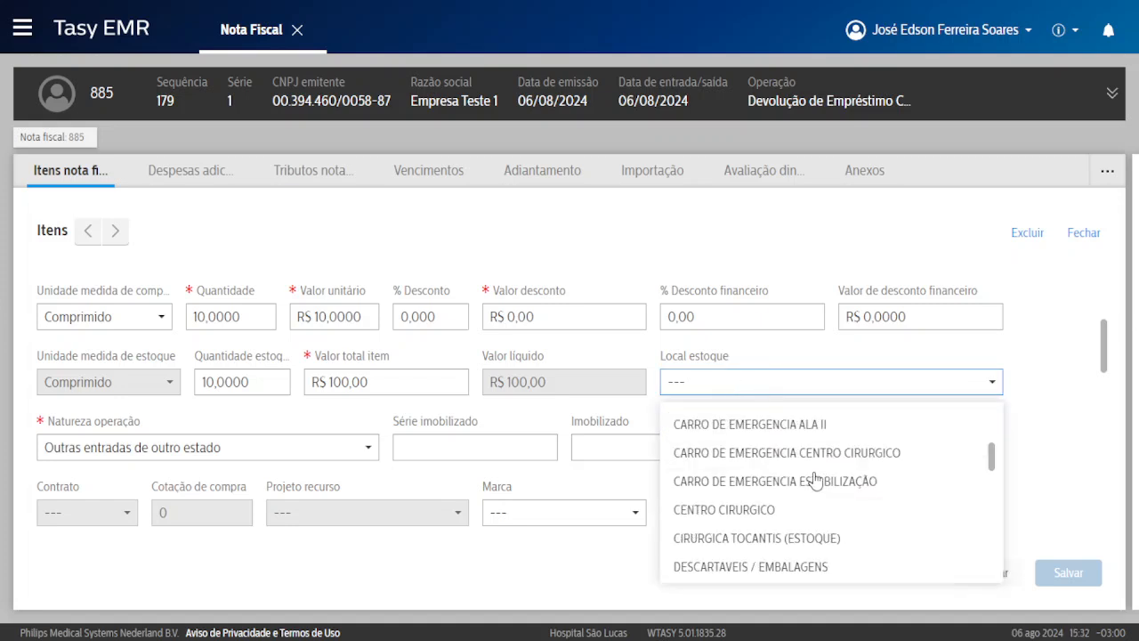
click(722, 545)
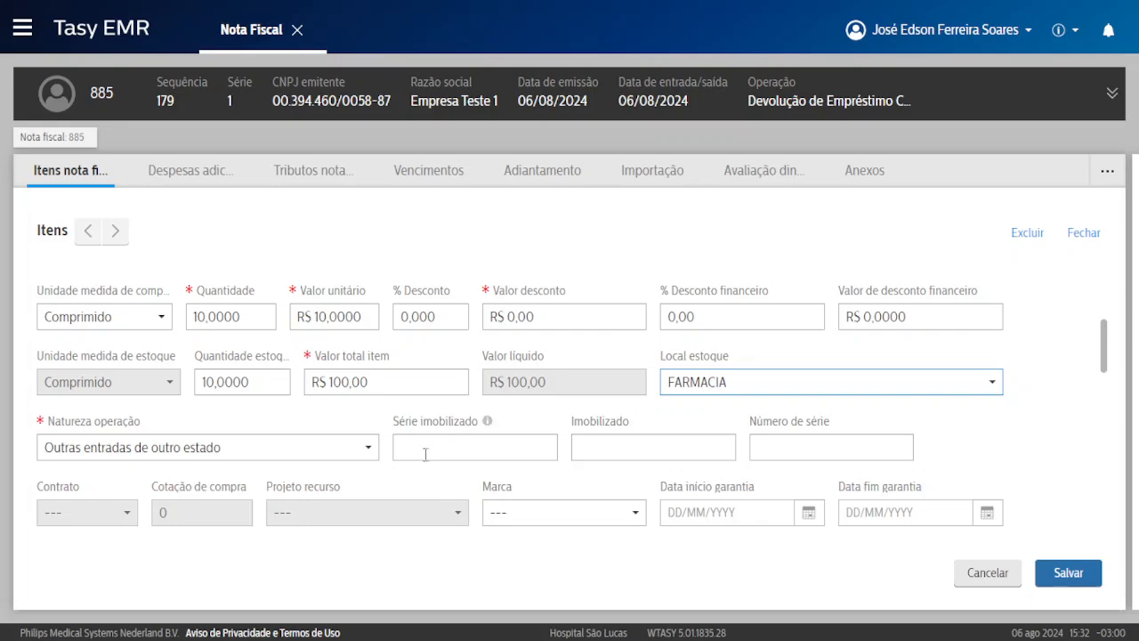
Change the DipiRONA item's stock location to Direto.
scroll(203, 438, up, 5)
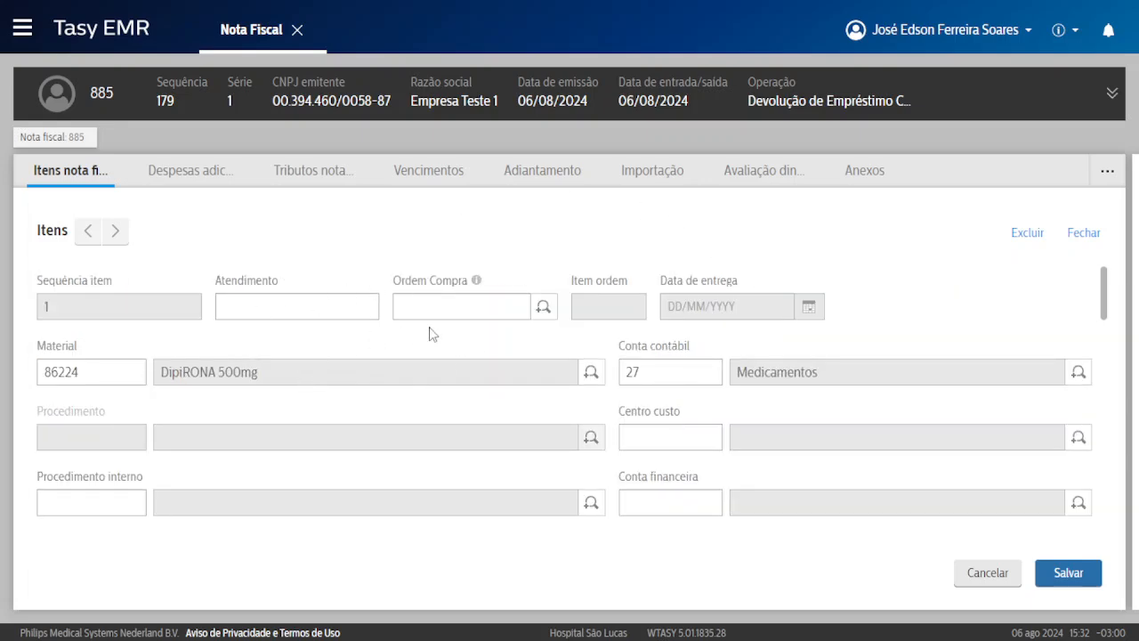
scroll(458, 330, down, 2)
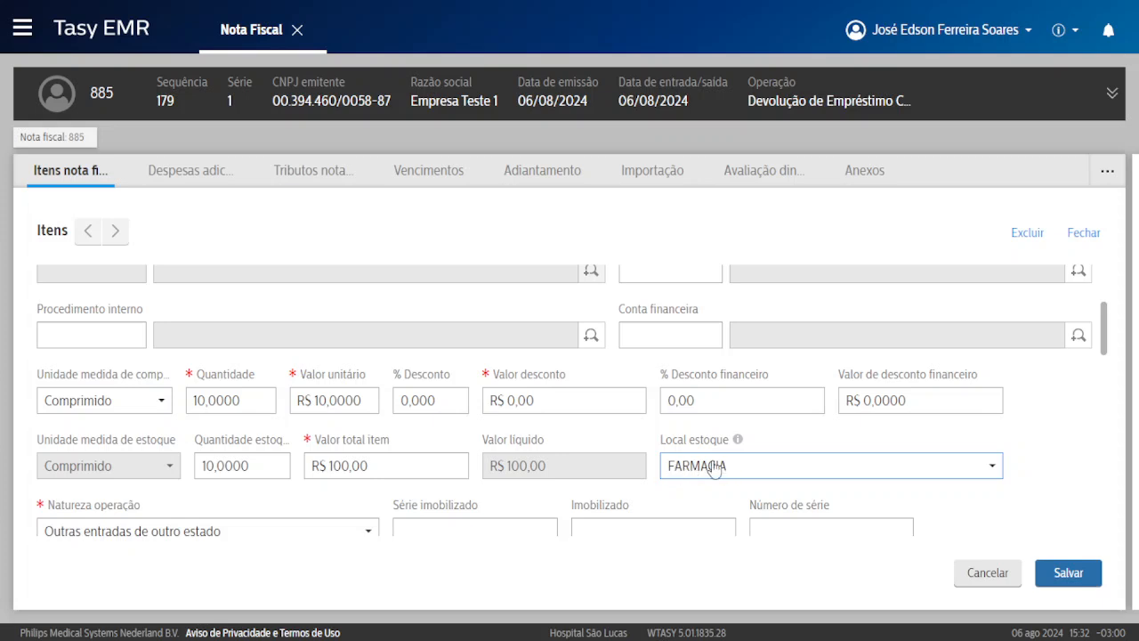
click(711, 469)
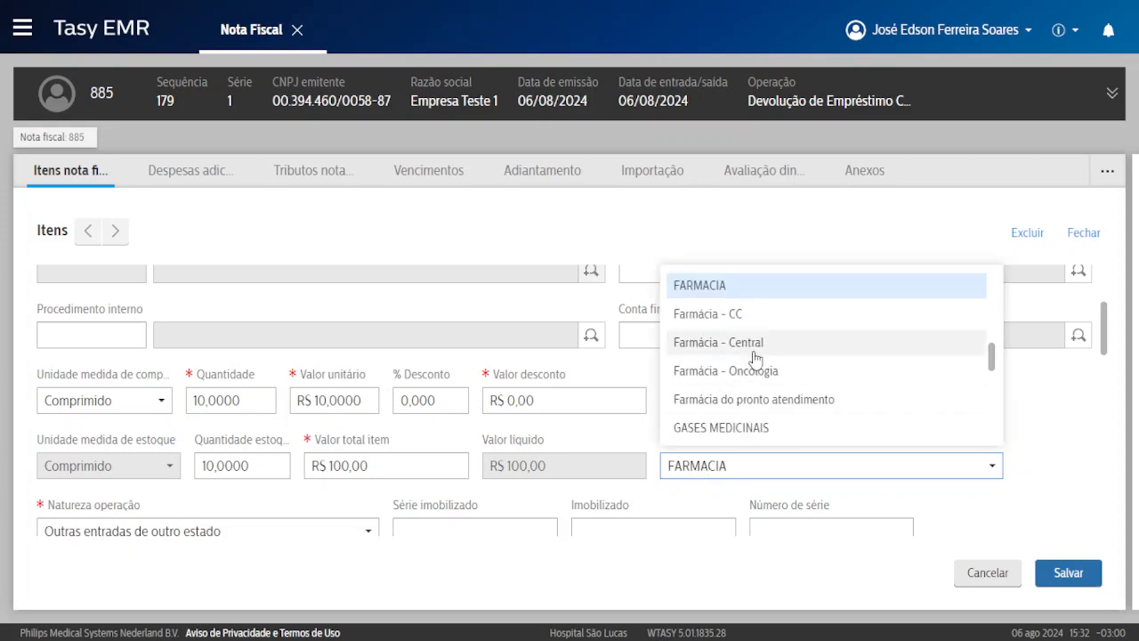
scroll(753, 356, up, 1)
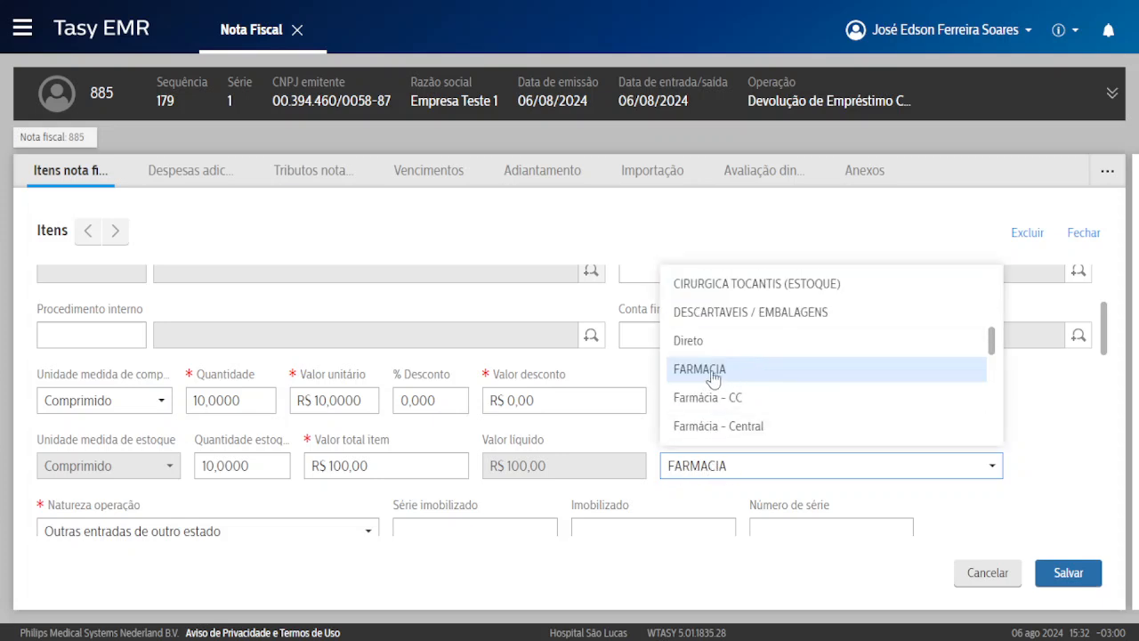
click(705, 341)
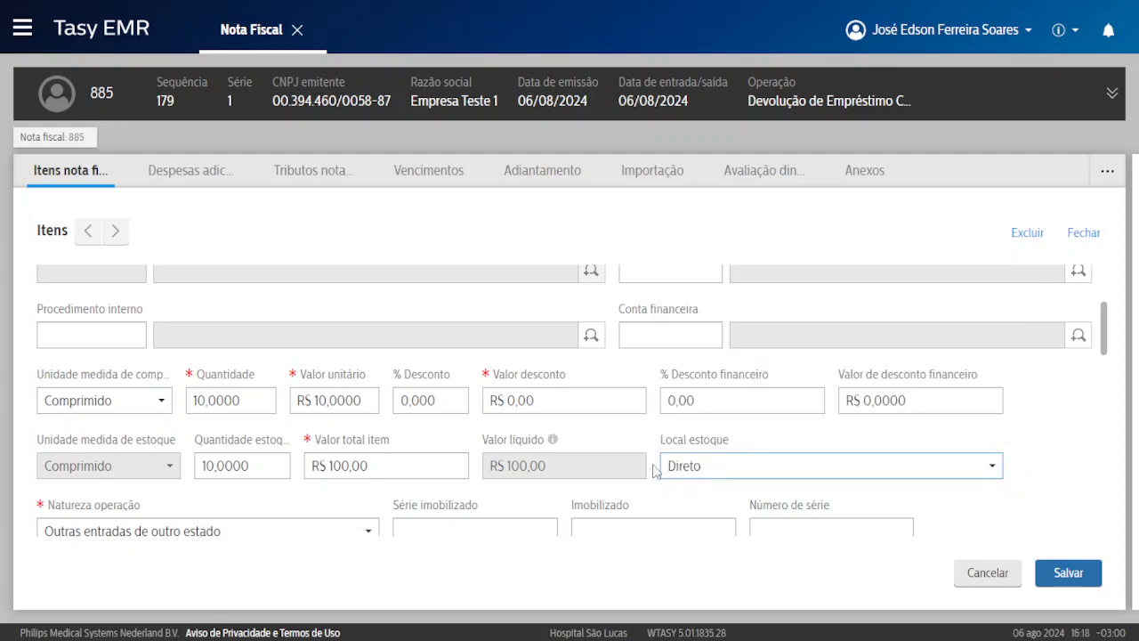
scroll(630, 455, up, 1)
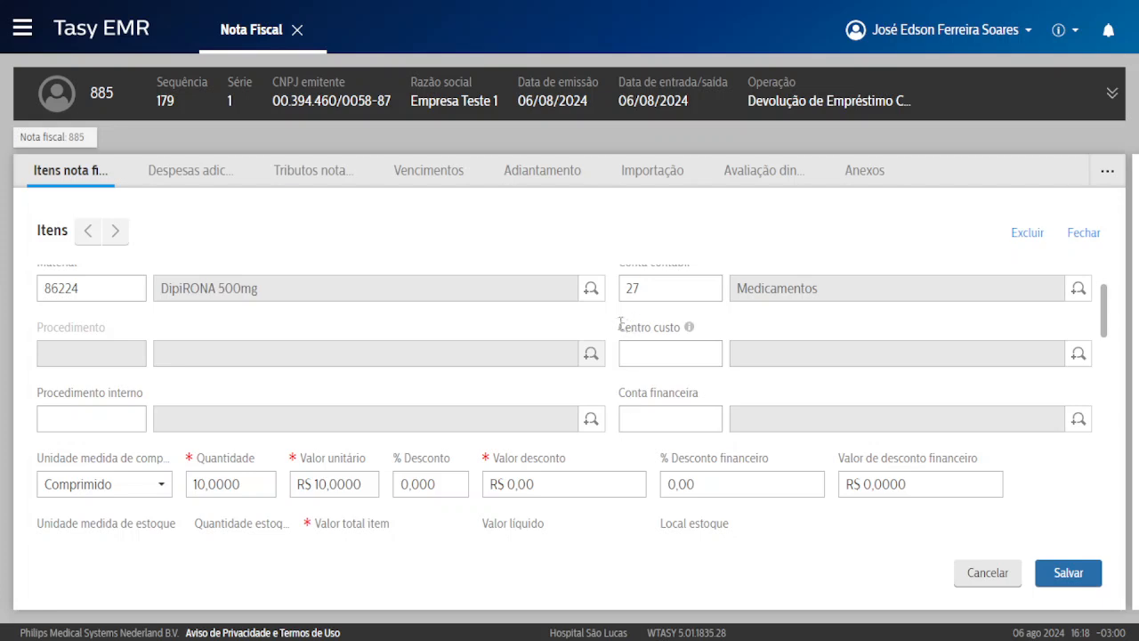
drag(619, 326, 676, 323)
Search the Centro custo lookup, then cancel it without choosing a cost centre.
click(659, 357)
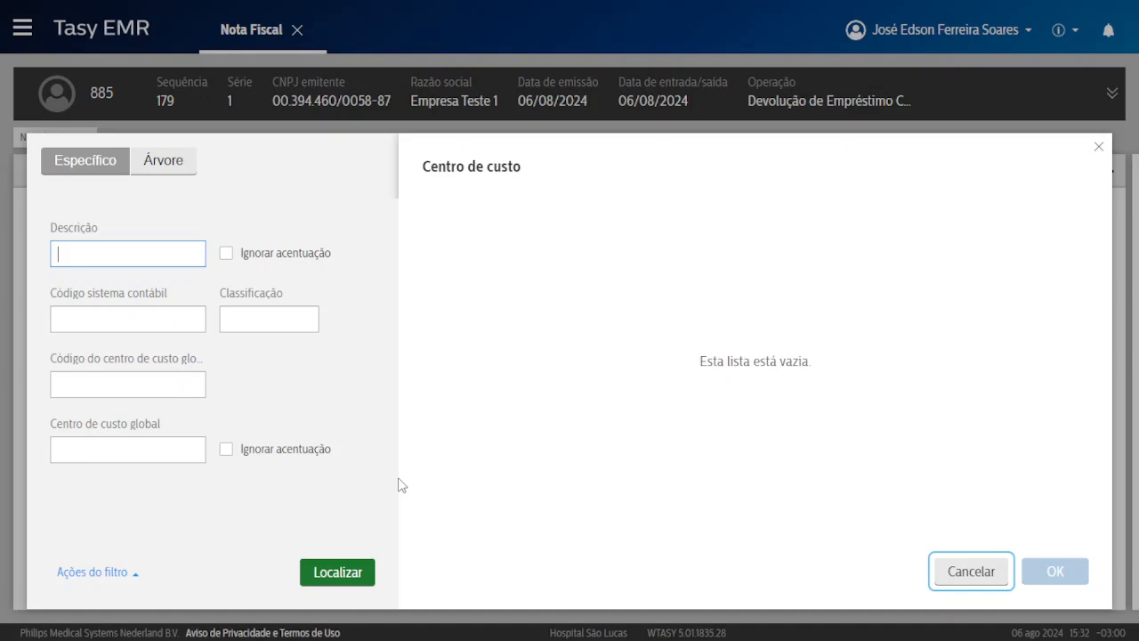
click(323, 571)
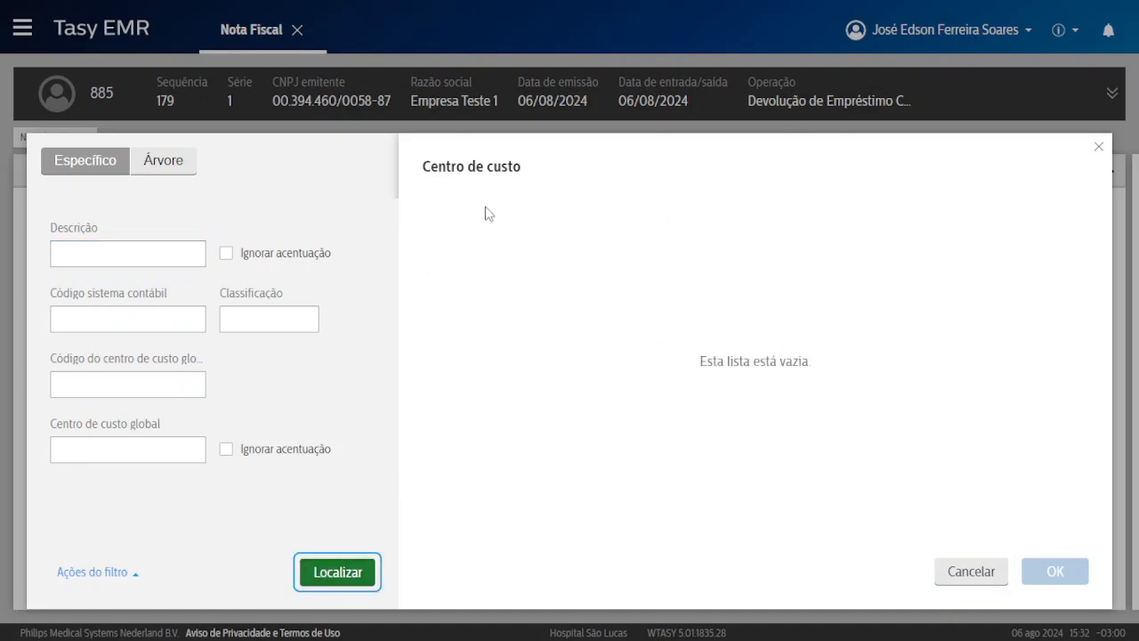
click(968, 574)
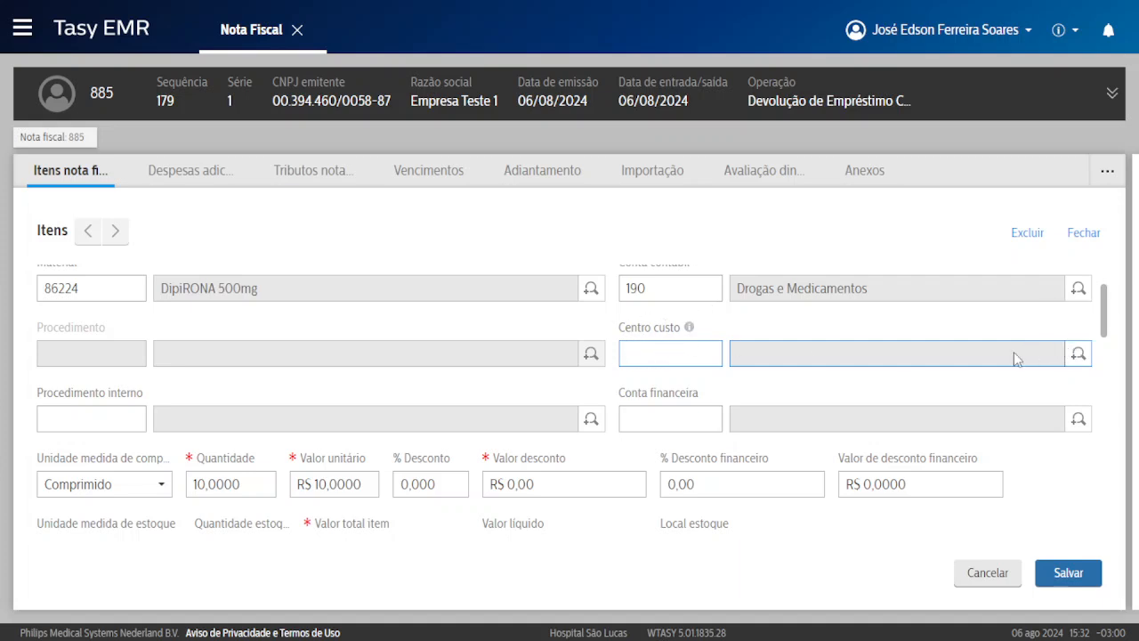
Set the item's Local estoque back to FARMACIA and save the DipiRONA item.
scroll(780, 358, down, 2)
click(721, 389)
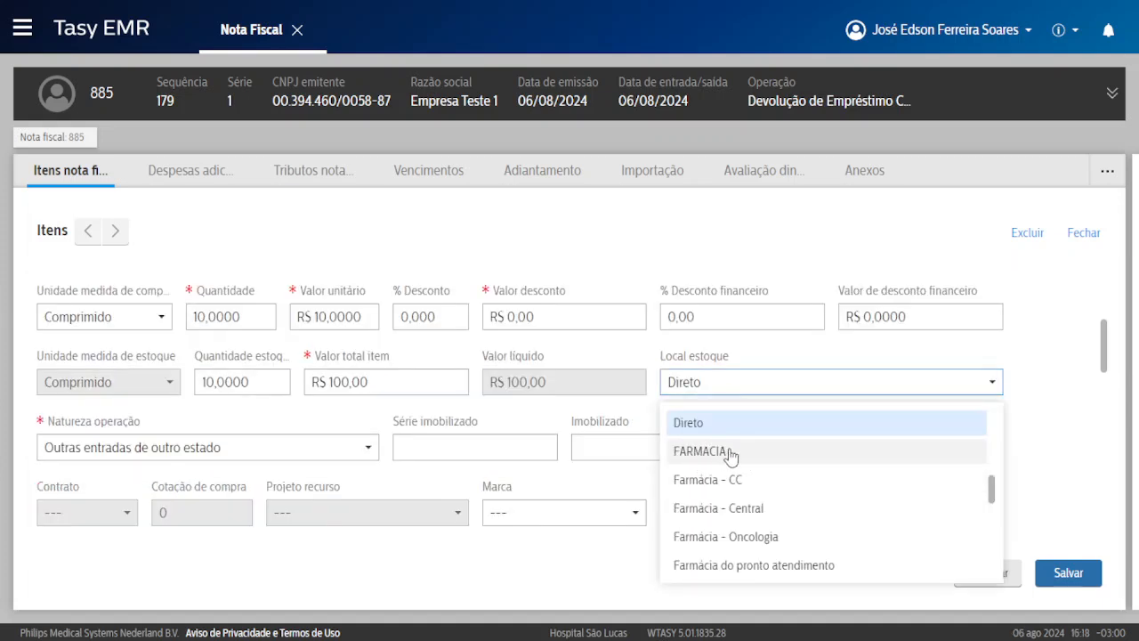
click(732, 452)
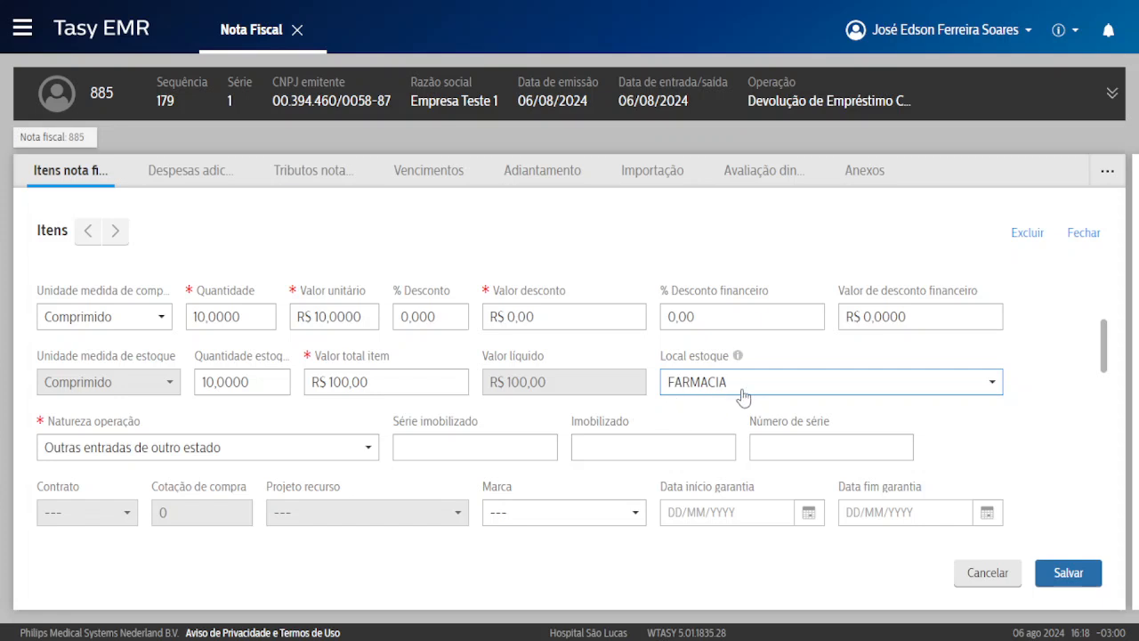
click(451, 453)
scroll(516, 436, down, 1)
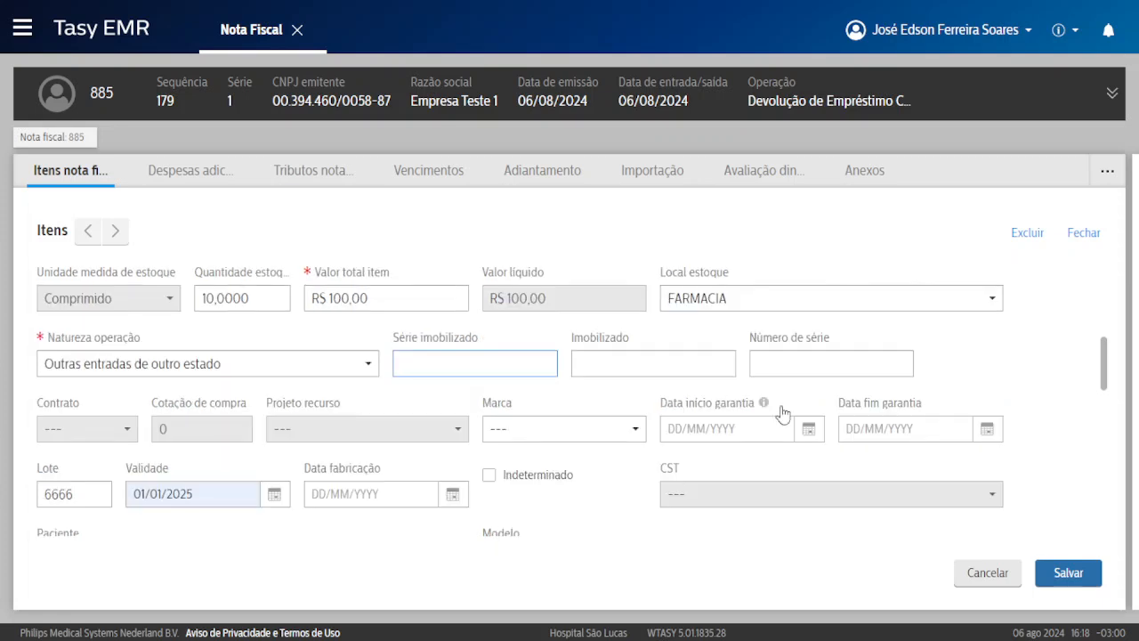
click(1065, 573)
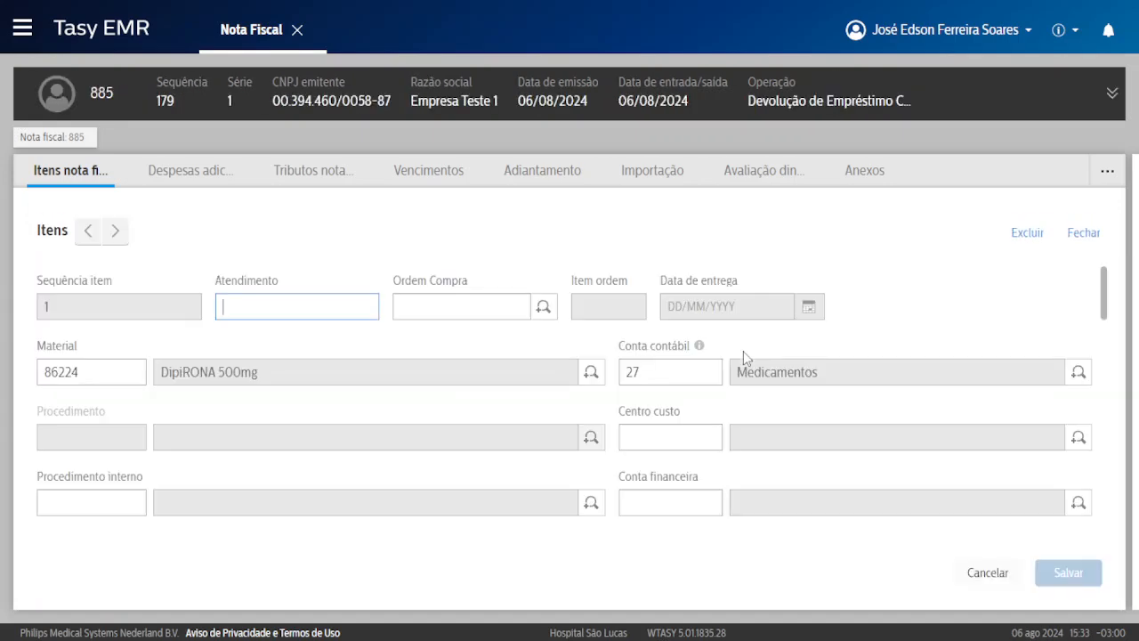
click(1083, 236)
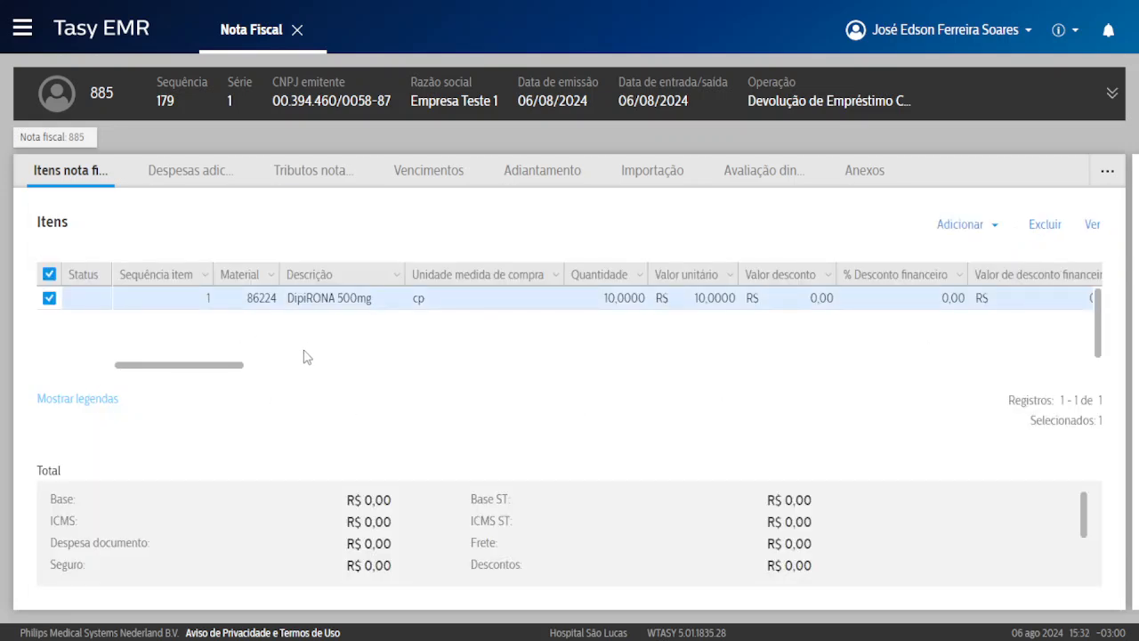
key(ctrl+plus)
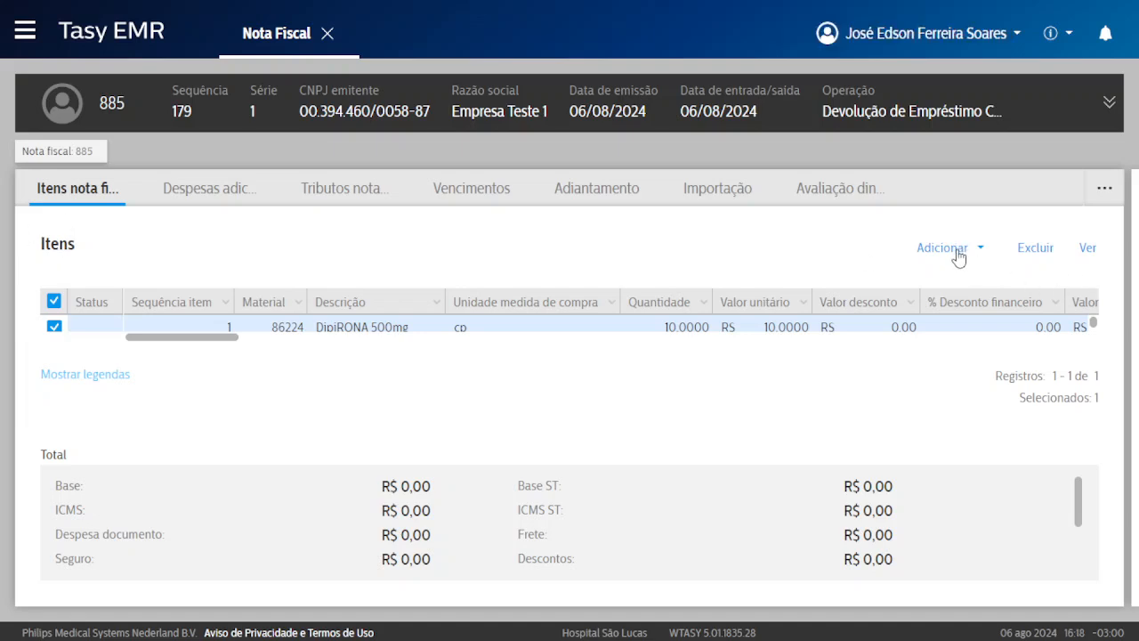
click(958, 256)
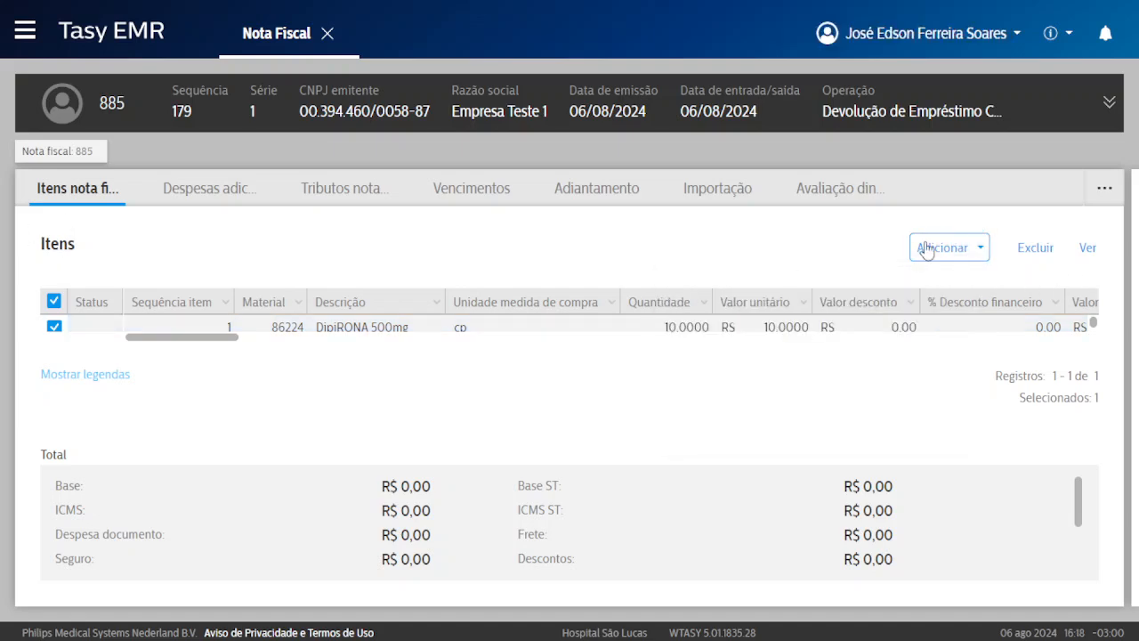
click(926, 250)
Discard a new additional-expense entry unsaved and view note 885's empty Tributos nota fiscal tab.
click(219, 192)
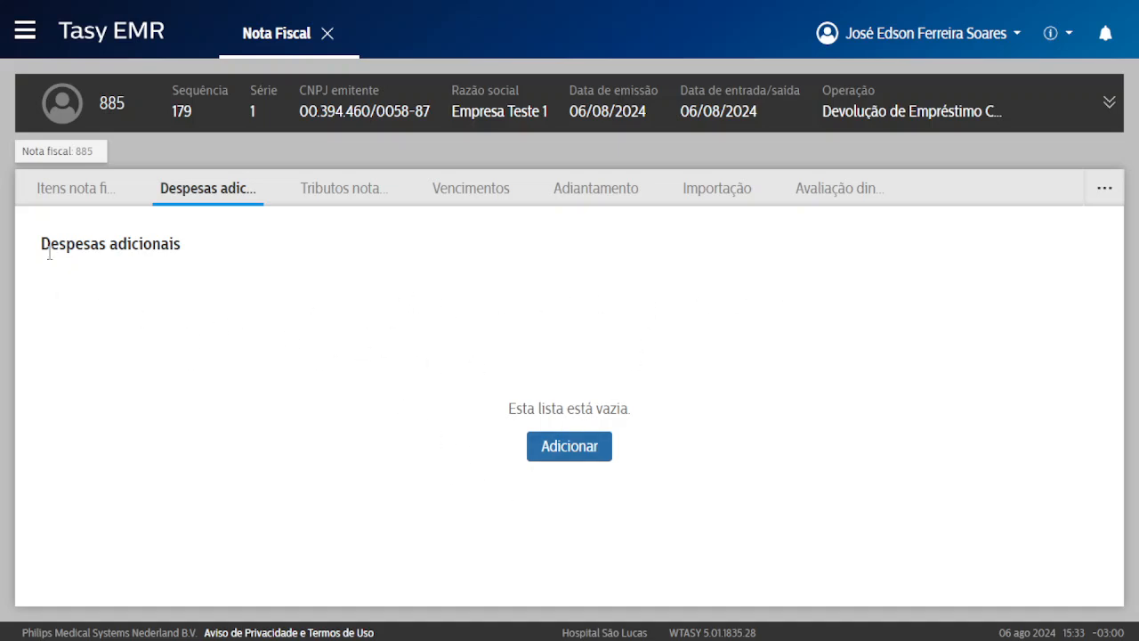
click(570, 451)
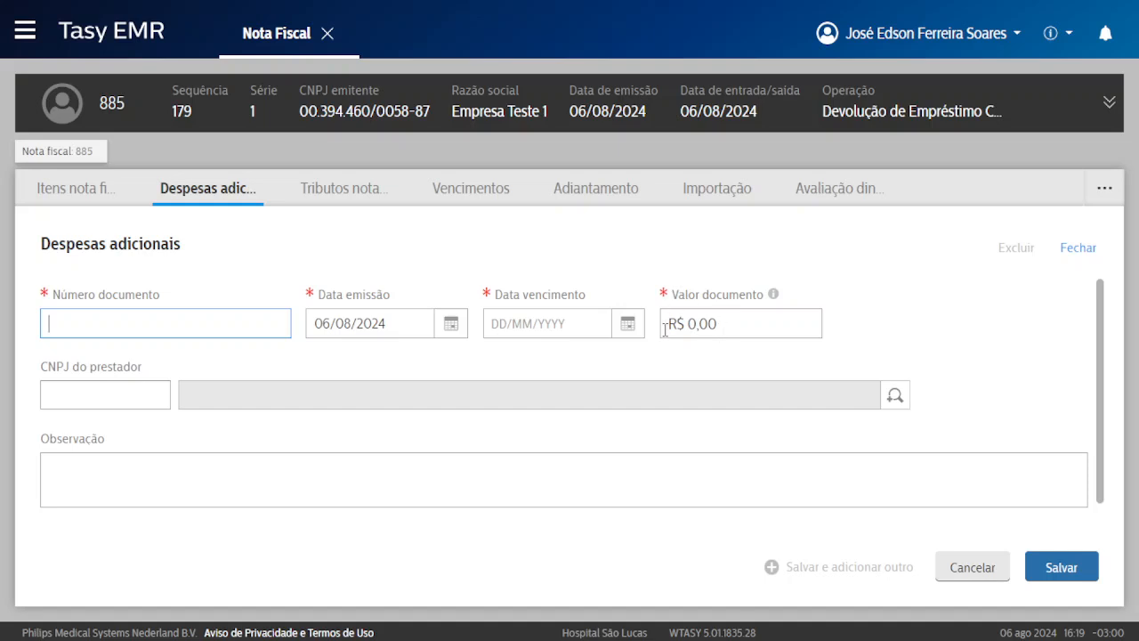
scroll(726, 329, down, 1)
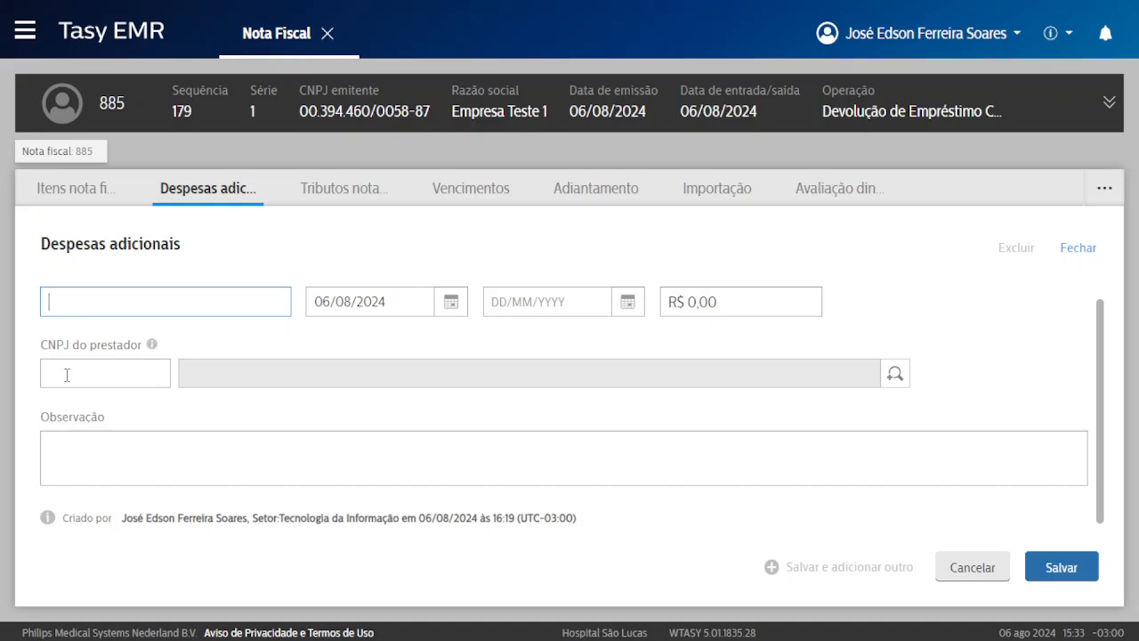
click(986, 573)
click(458, 422)
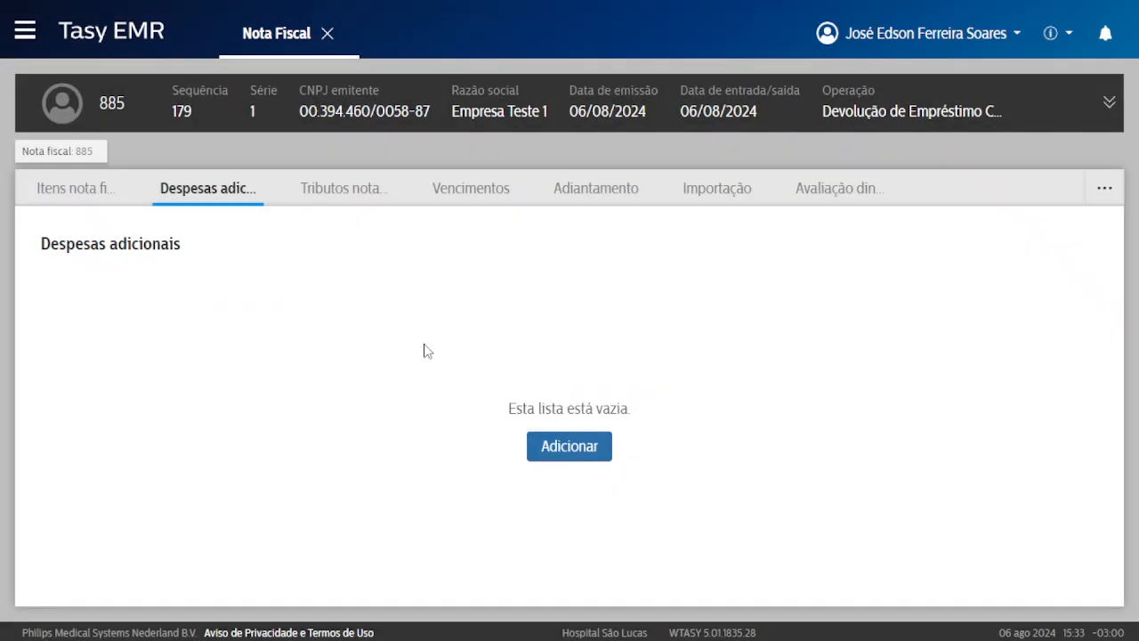
click(353, 194)
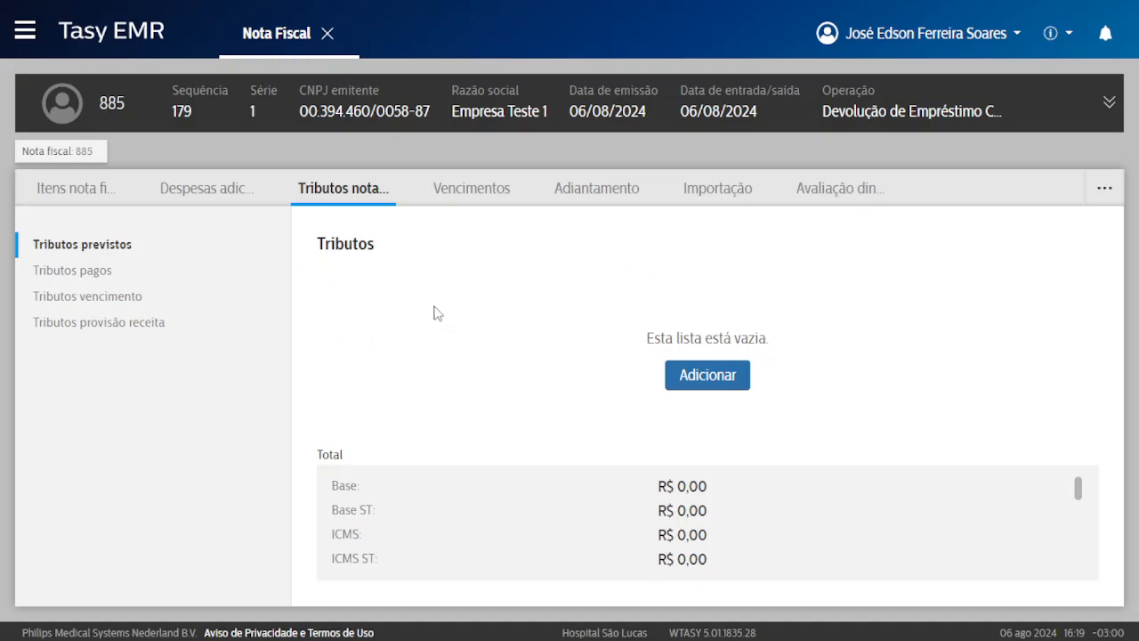
Run Atualizar total nota fiscal on Vencimentos, producing one 06/08/2024 installment with R$ 100,00 base.
click(484, 199)
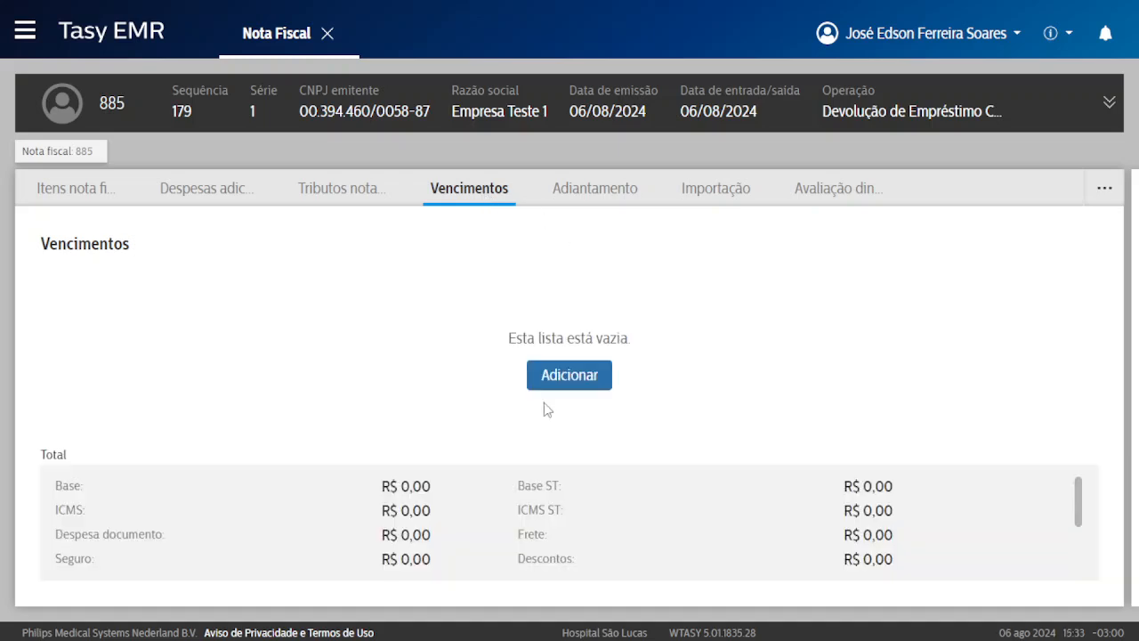
scroll(356, 466, down, 2)
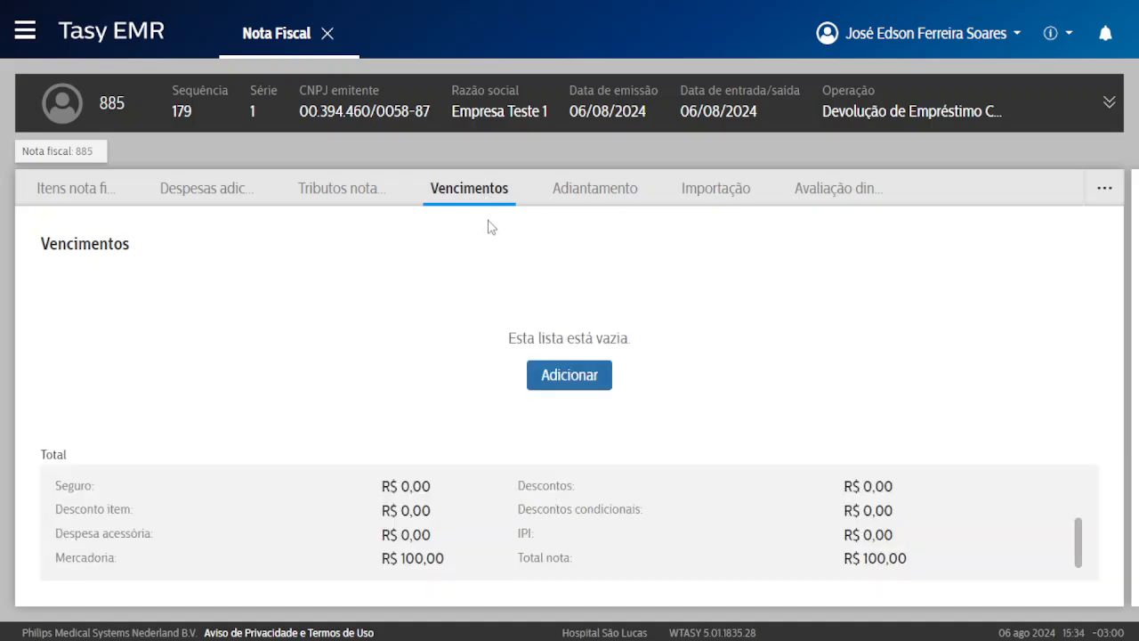
right_click(387, 295)
click(281, 275)
right_click(372, 264)
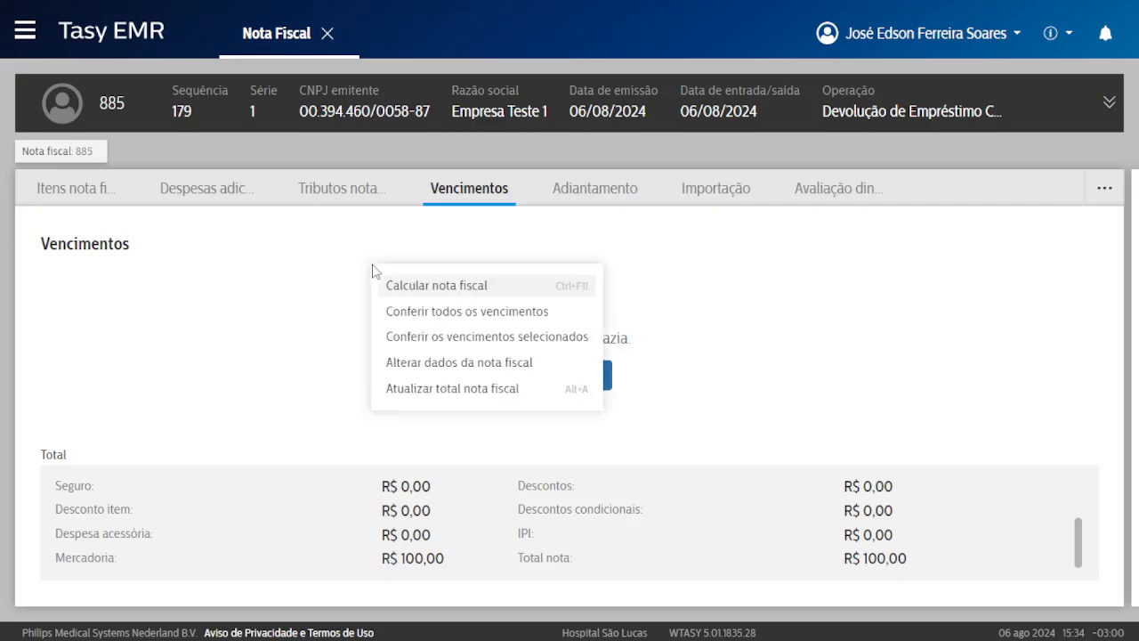
click(452, 391)
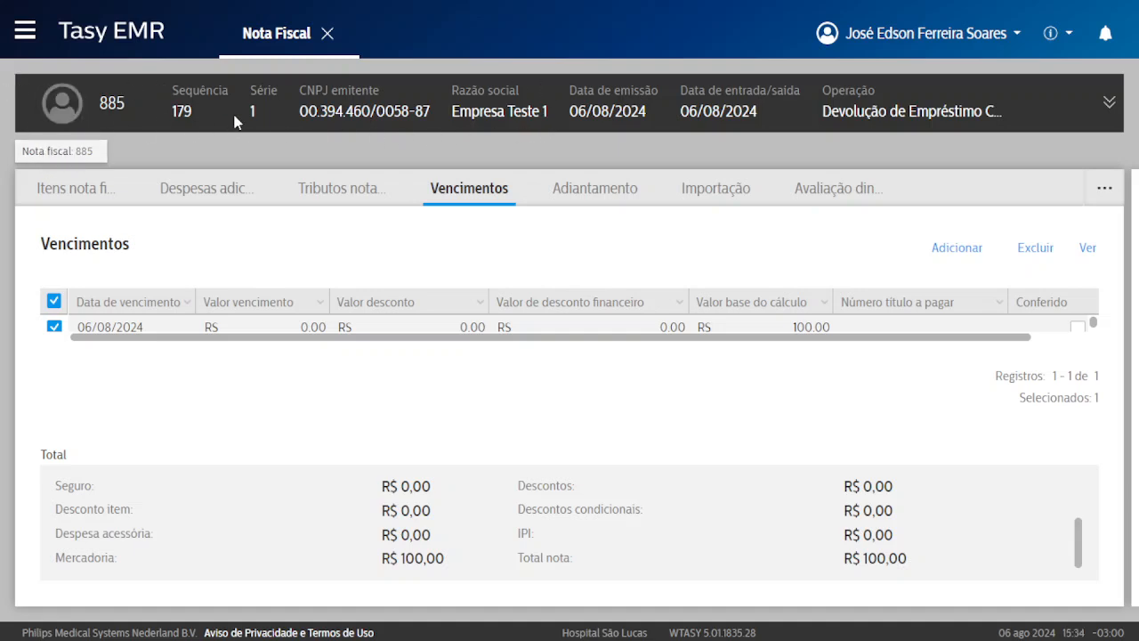
Return to the fiscal notes list and open note 885's header data for editing.
click(79, 156)
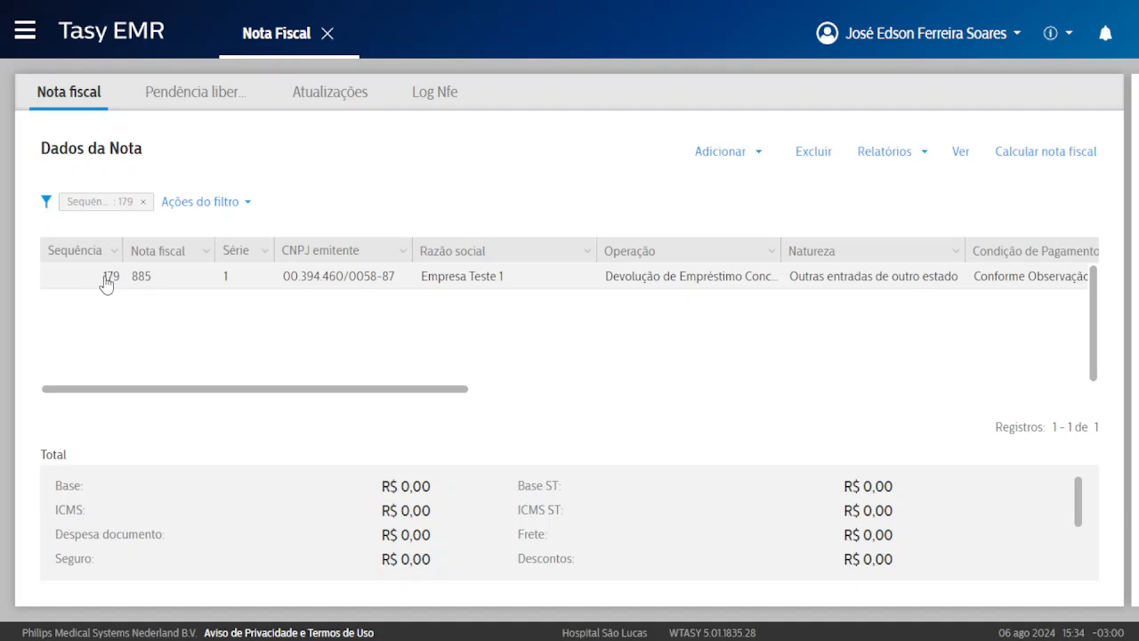
drag(284, 278, 364, 281)
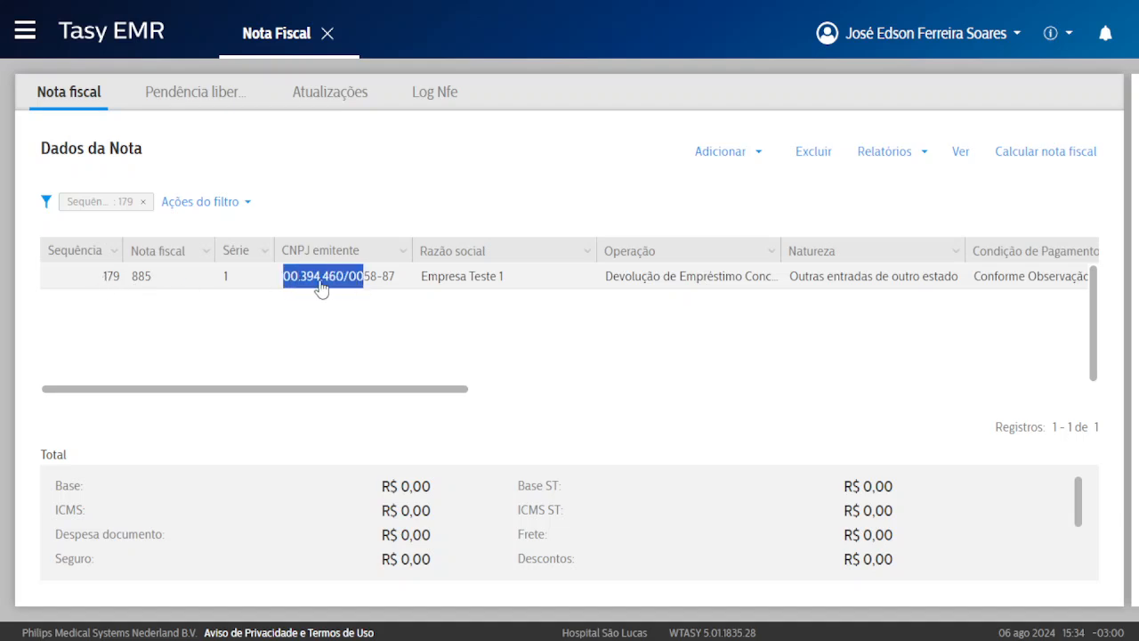
double_click(612, 279)
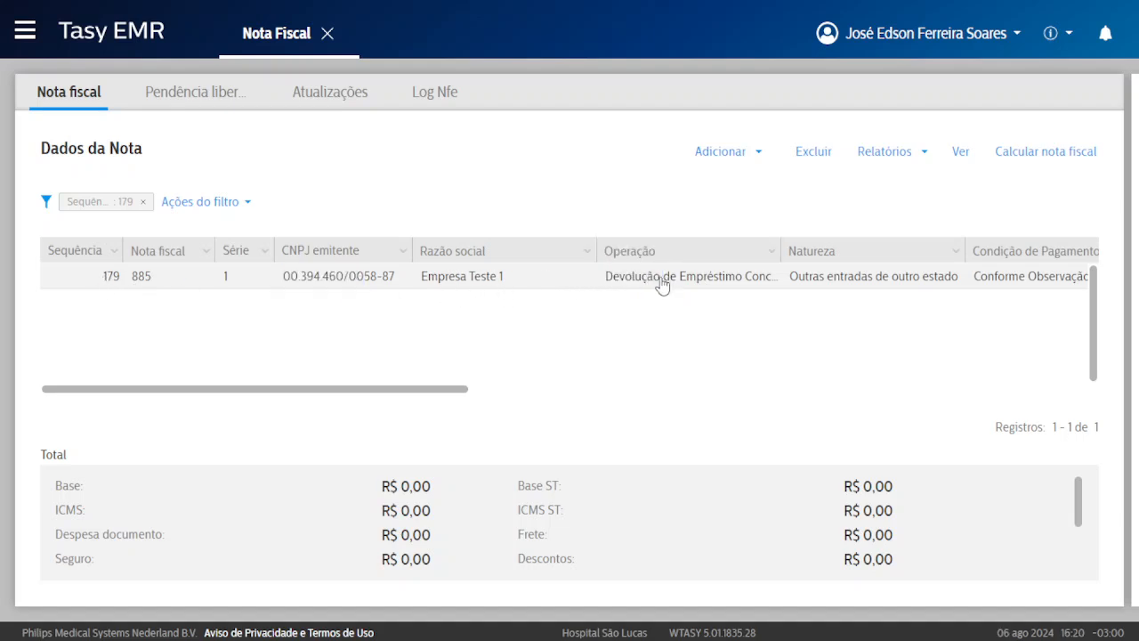
click(661, 283)
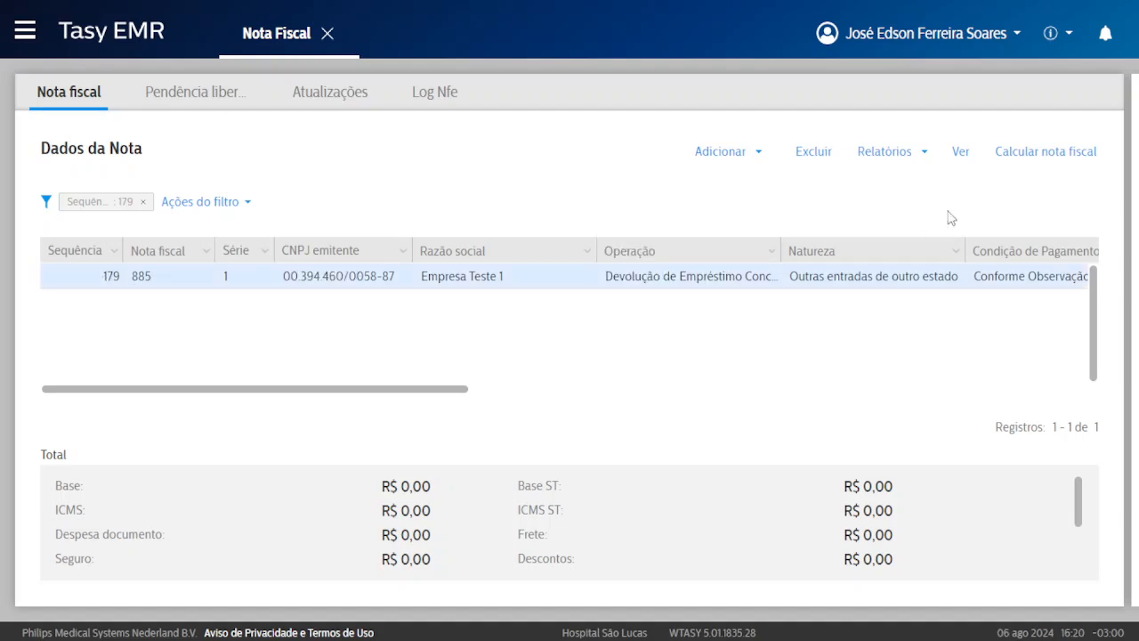
click(960, 155)
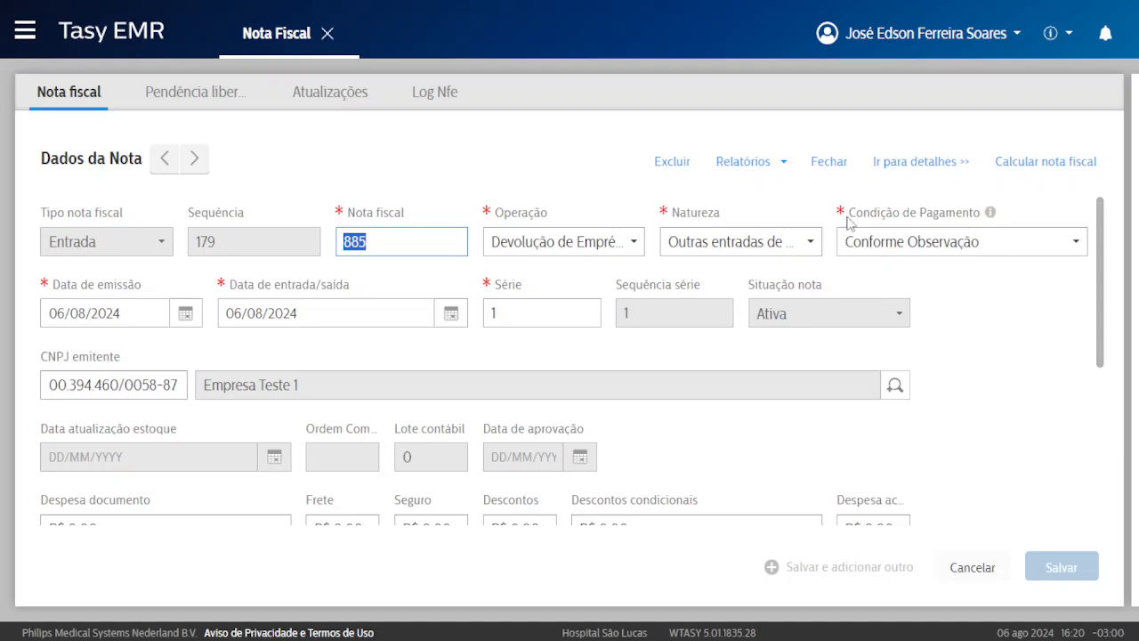
drag(849, 214, 961, 214)
click(865, 214)
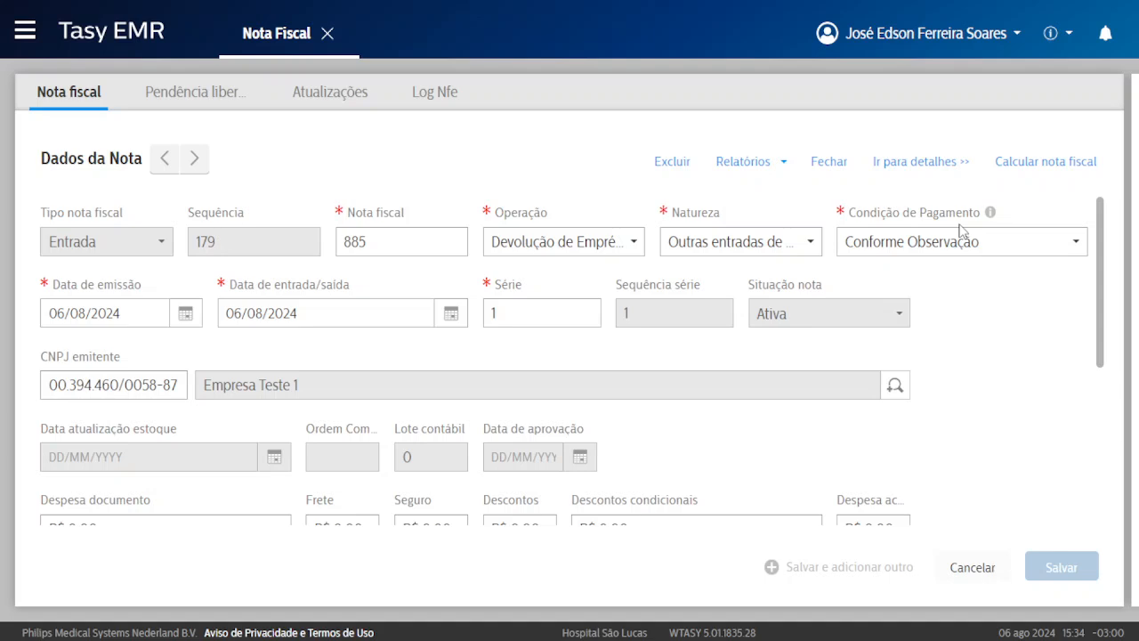
Set the payment condition to 15/30 Dias and save, accepting the installment regeneration.
click(990, 251)
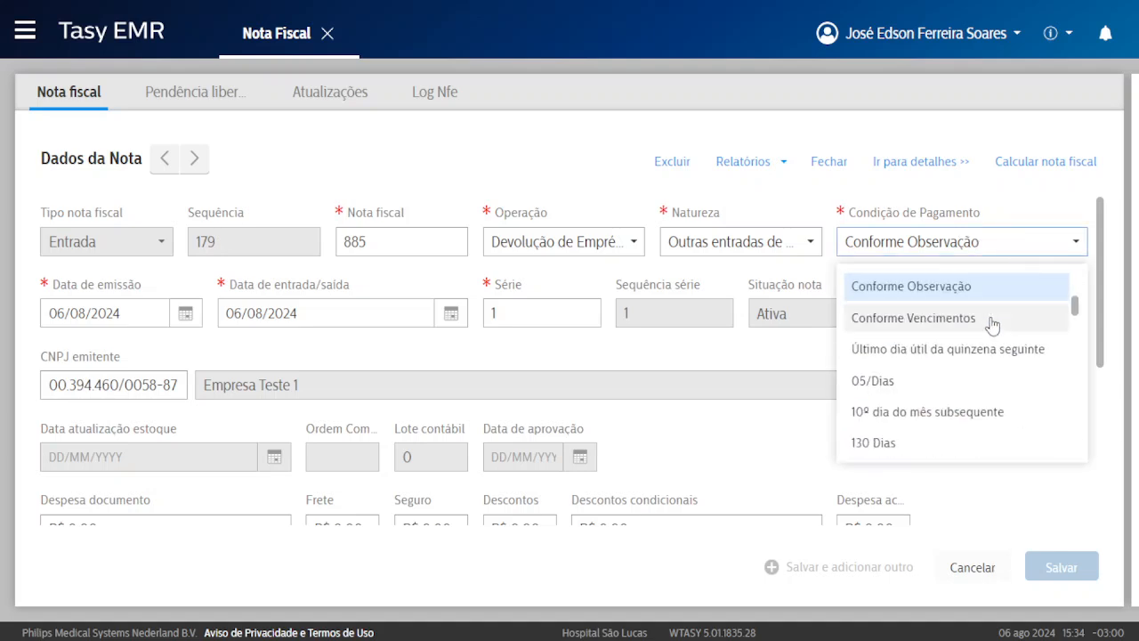
scroll(1014, 342, down, 1)
scroll(1000, 394, down, 1)
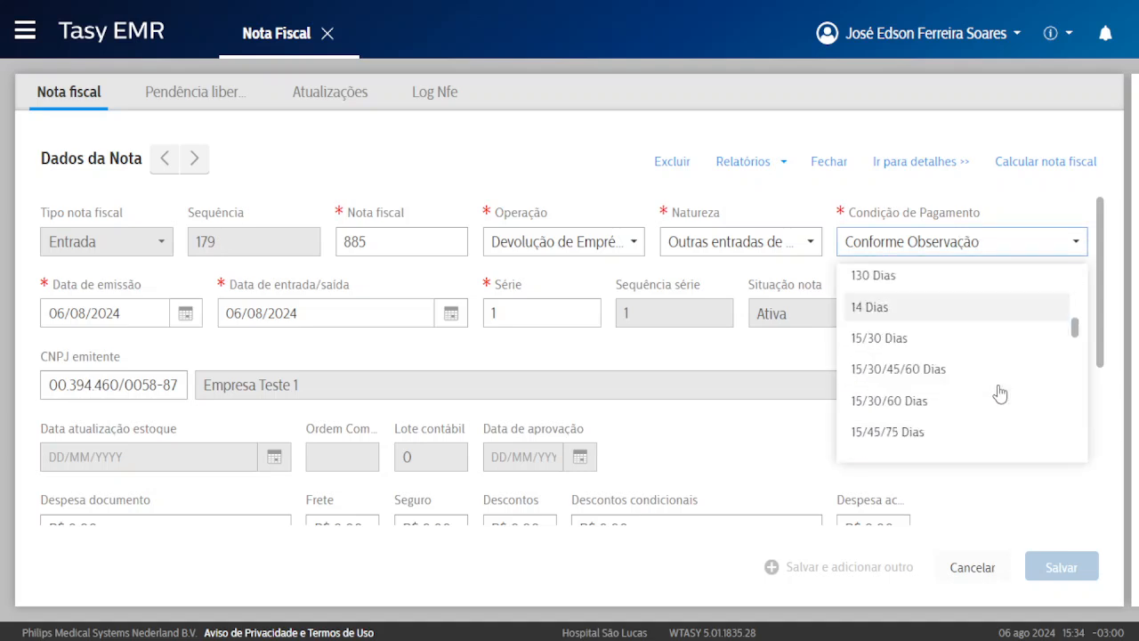
click(901, 348)
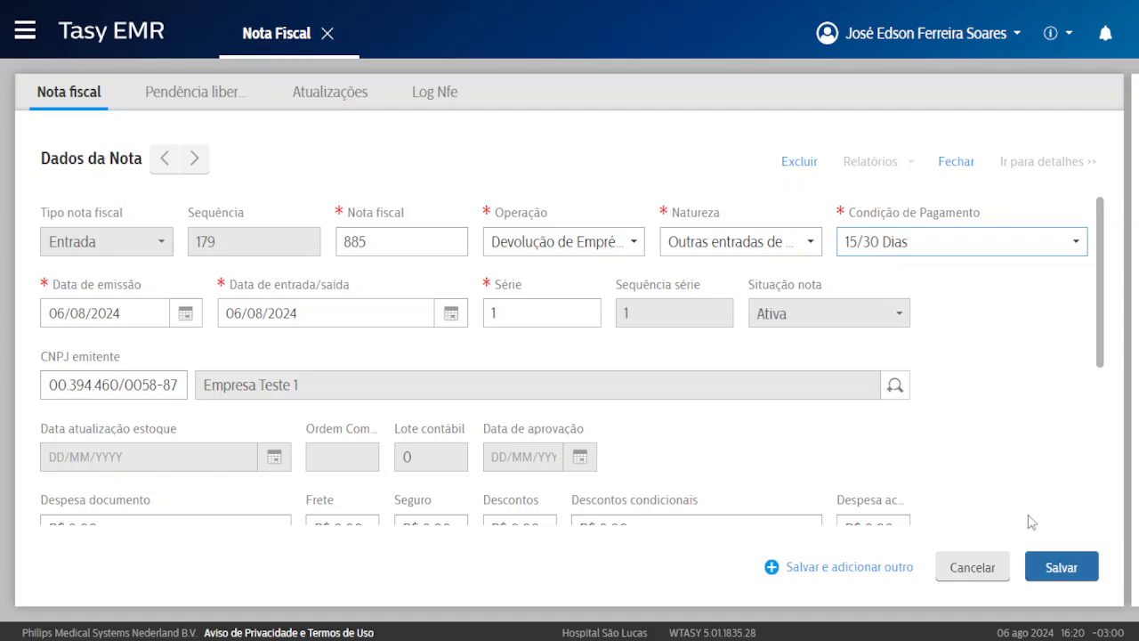
click(1061, 565)
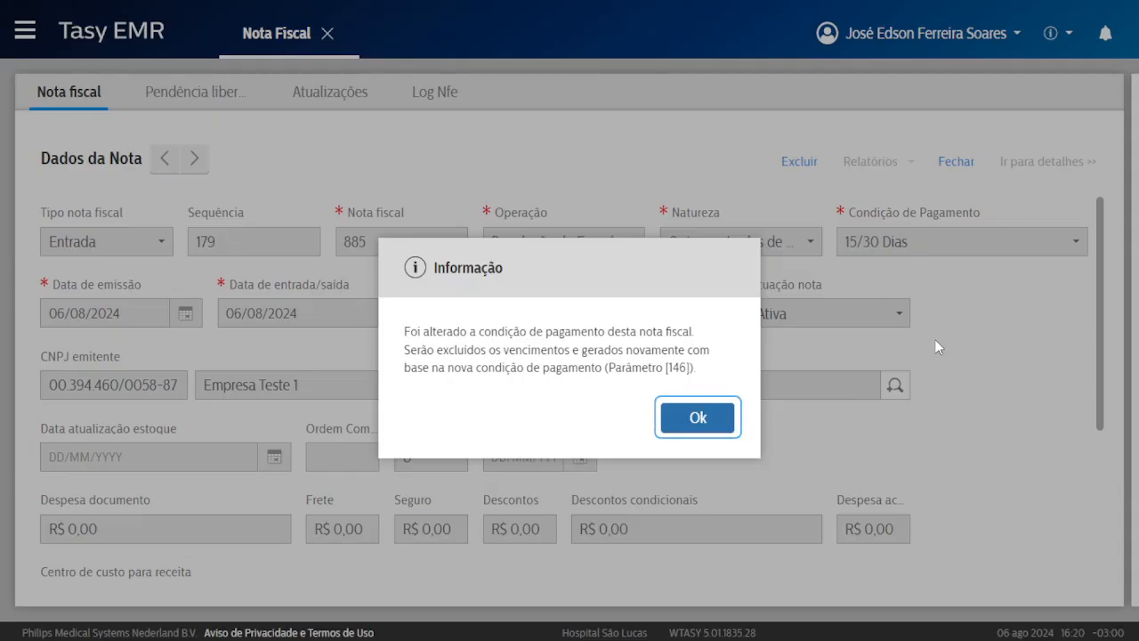
click(720, 420)
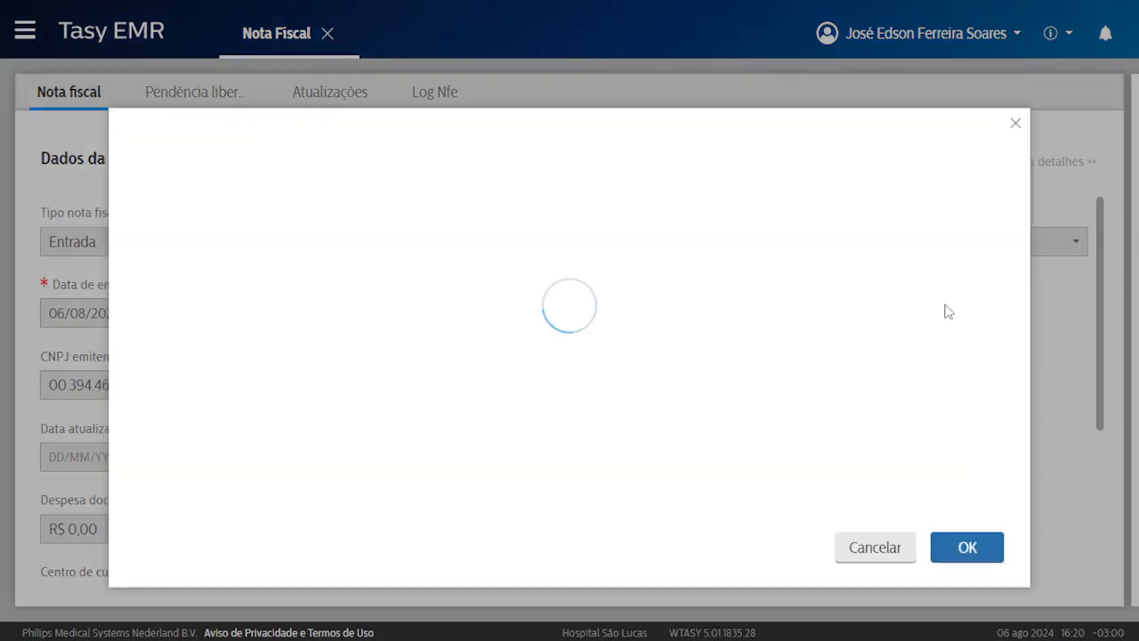
click(873, 549)
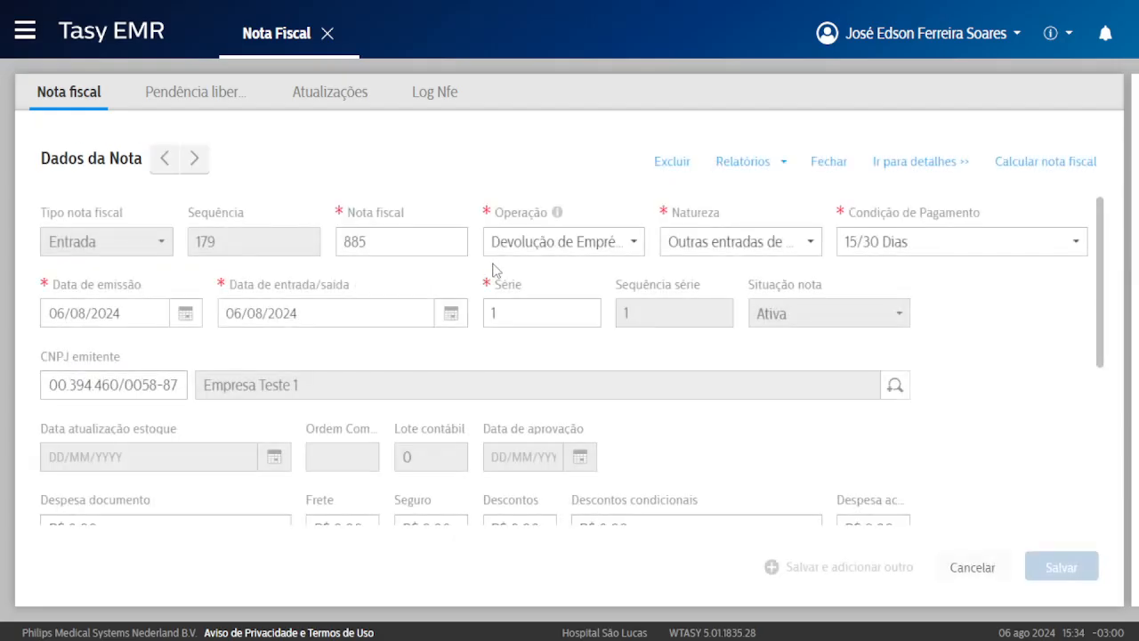
Close the header form and reopen note 885's details from the list.
click(828, 162)
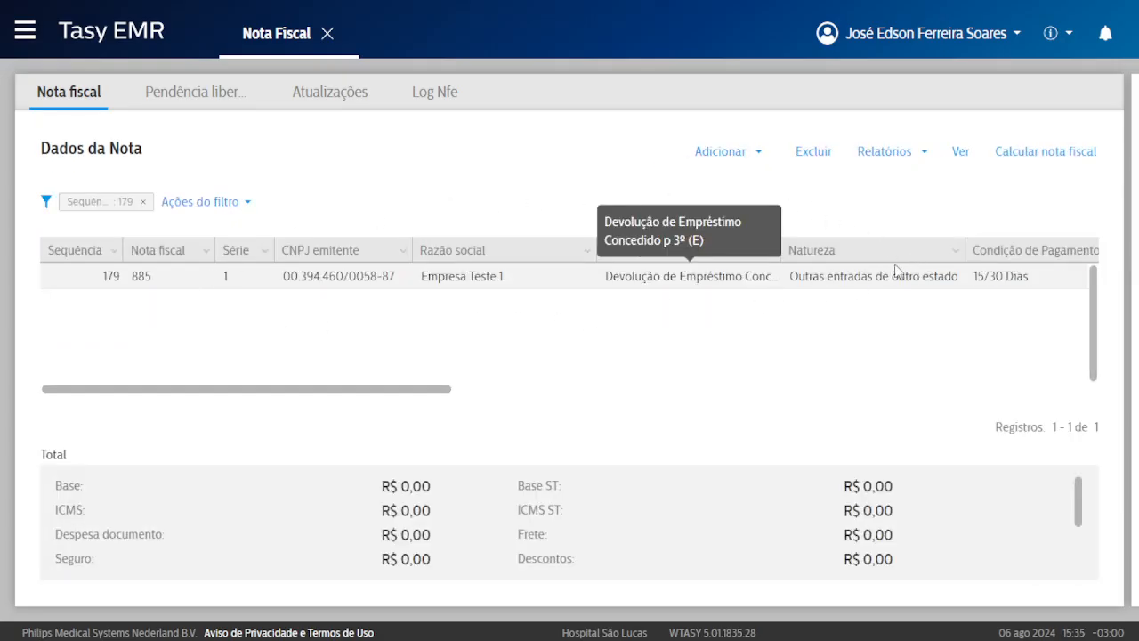
double_click(478, 283)
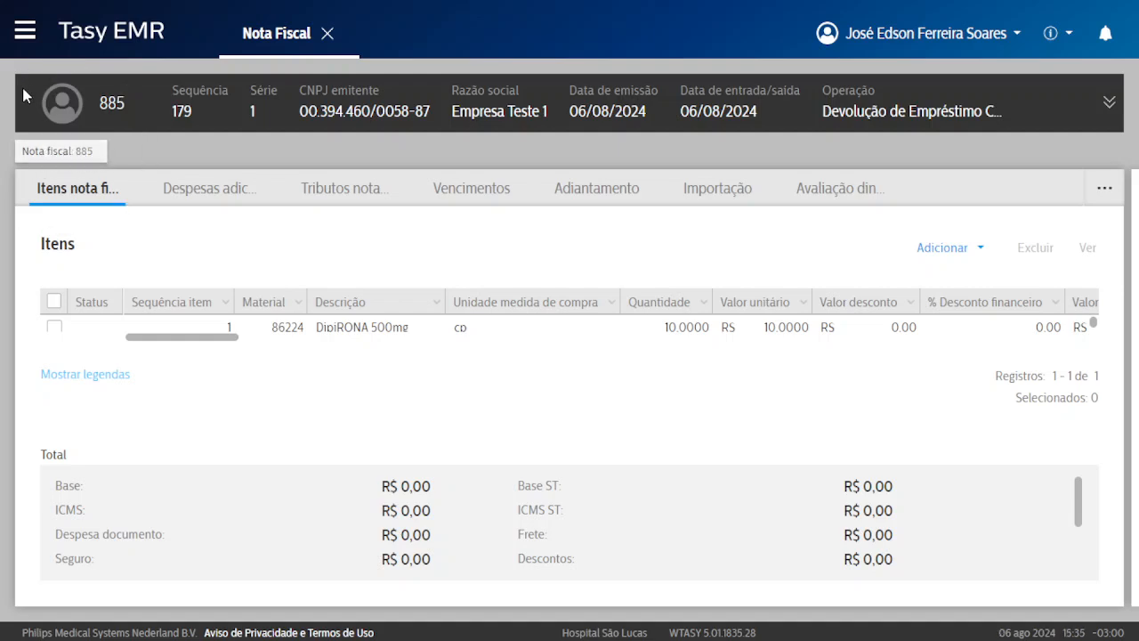
click(57, 153)
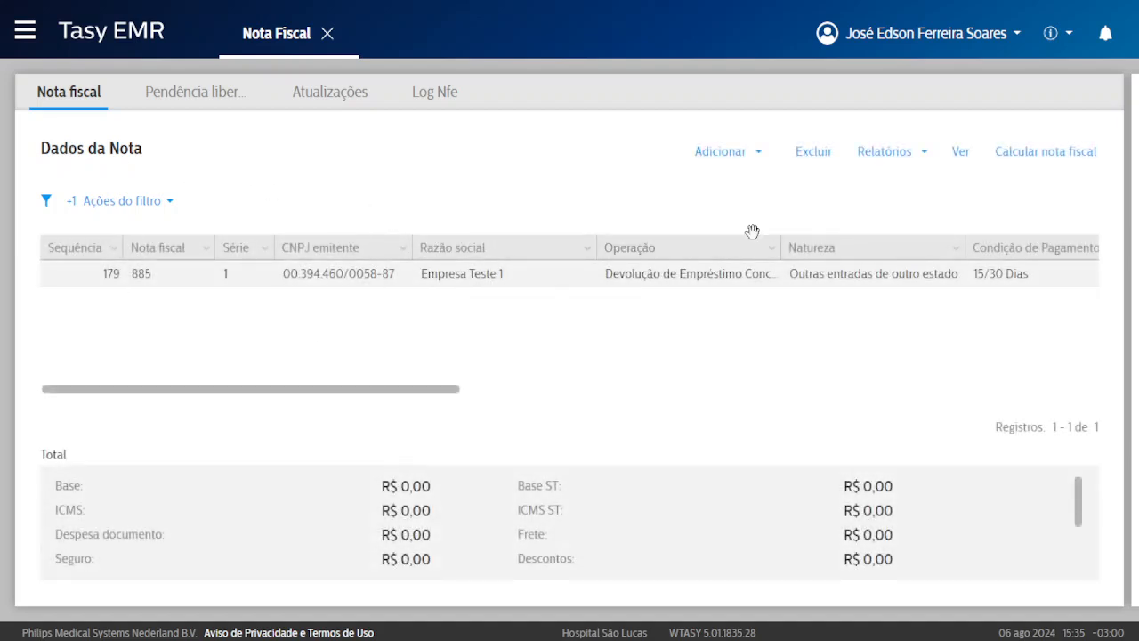
click(960, 151)
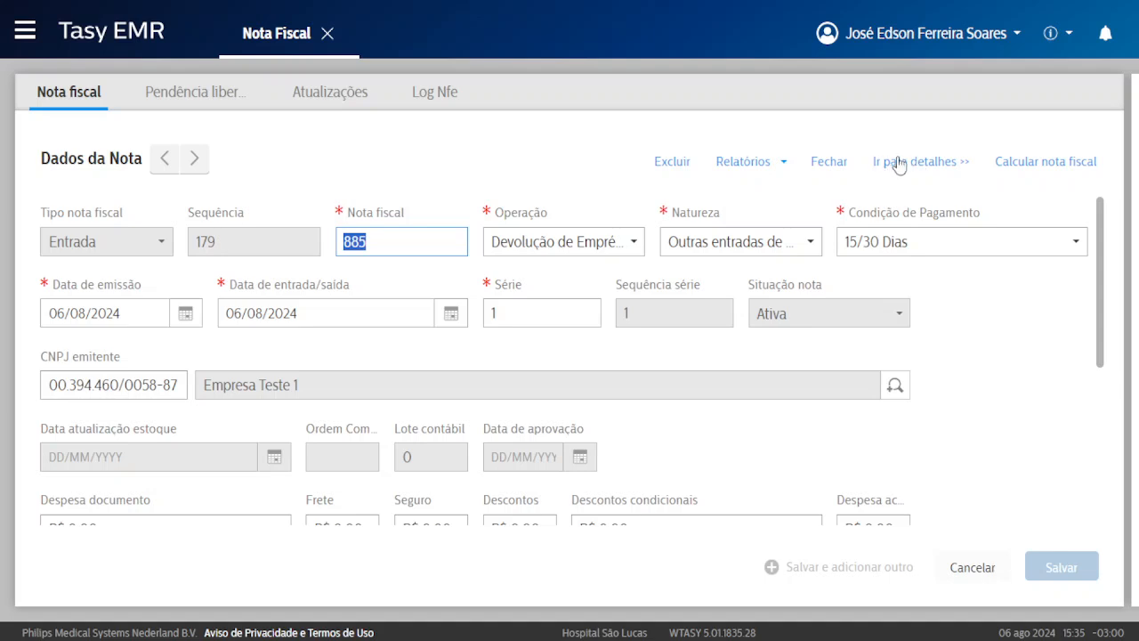
click(828, 163)
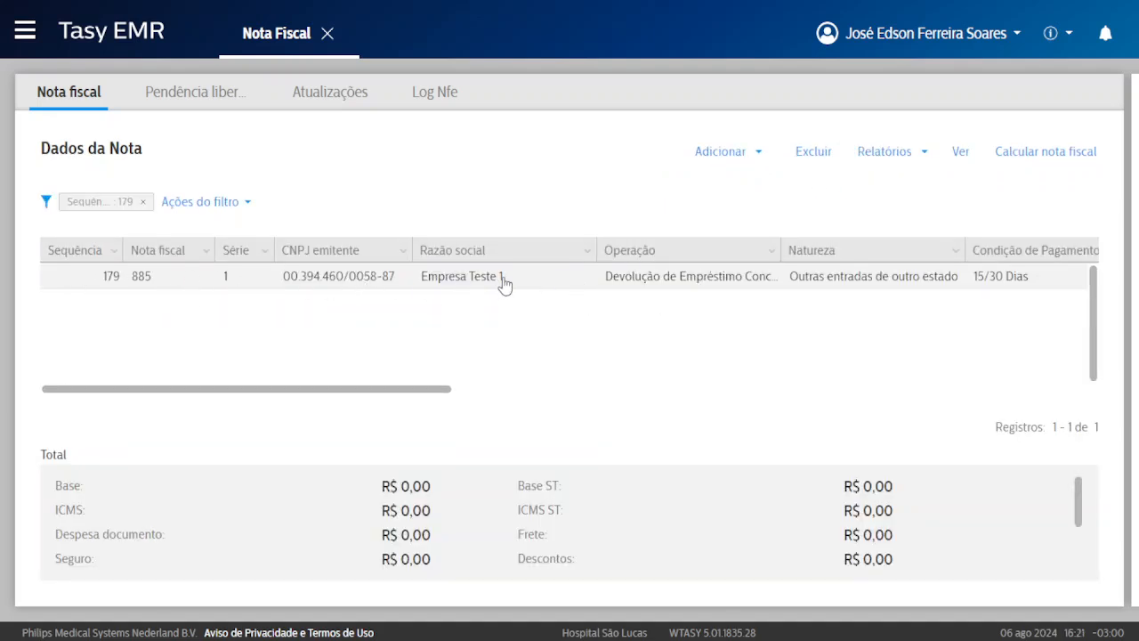
double_click(504, 279)
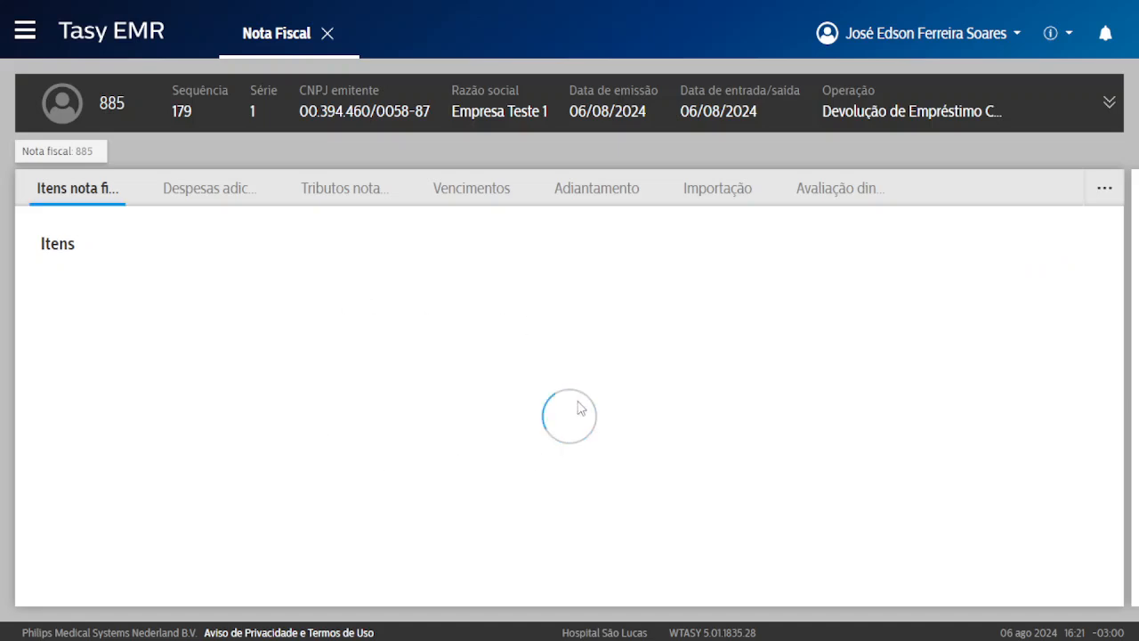
click(544, 338)
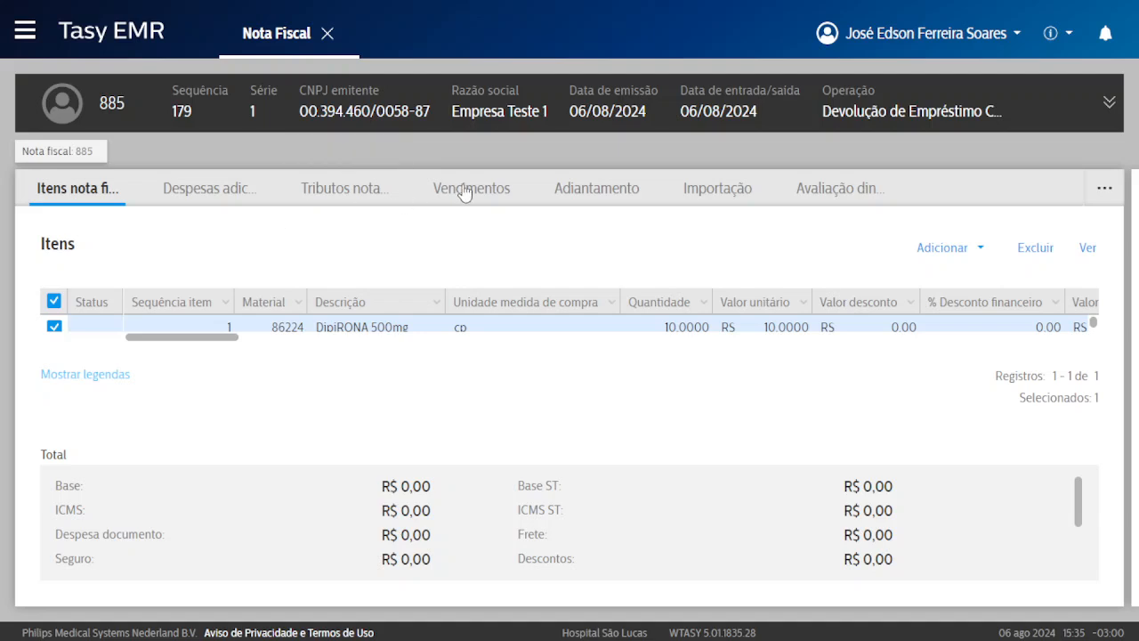
click(465, 190)
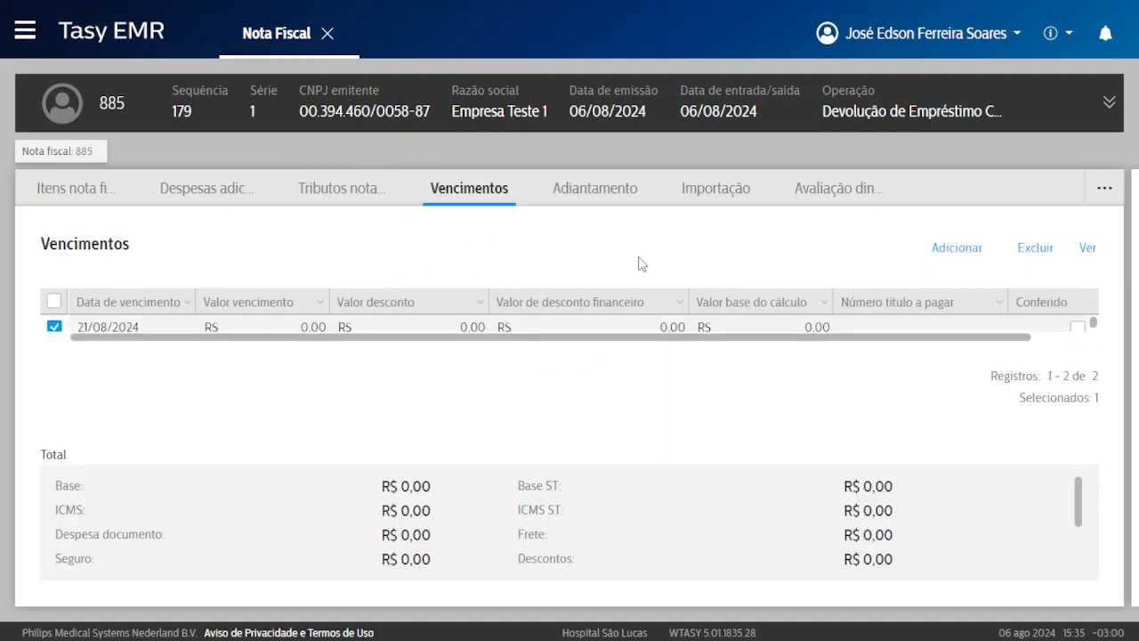
key(ctrl+minus)
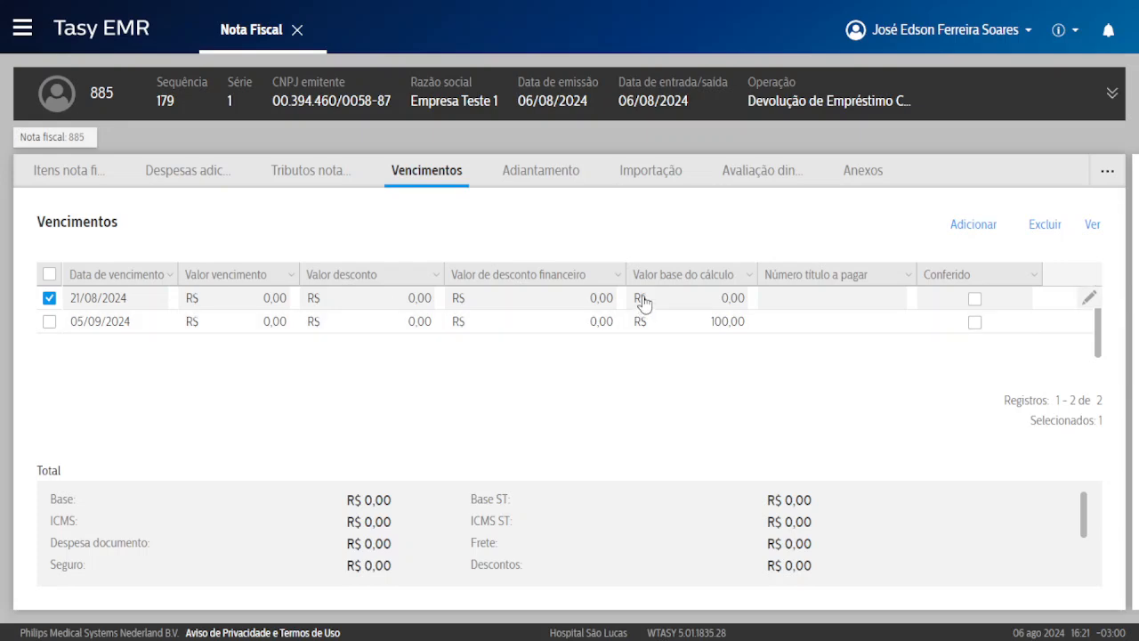
right_click(386, 221)
click(468, 359)
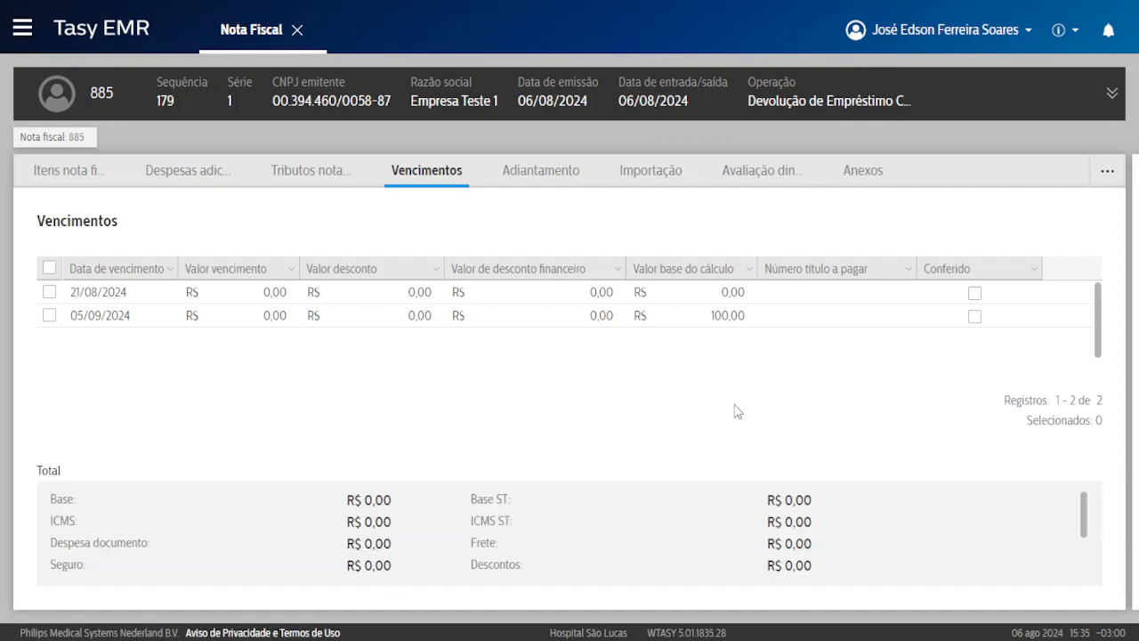
click(740, 296)
click(697, 302)
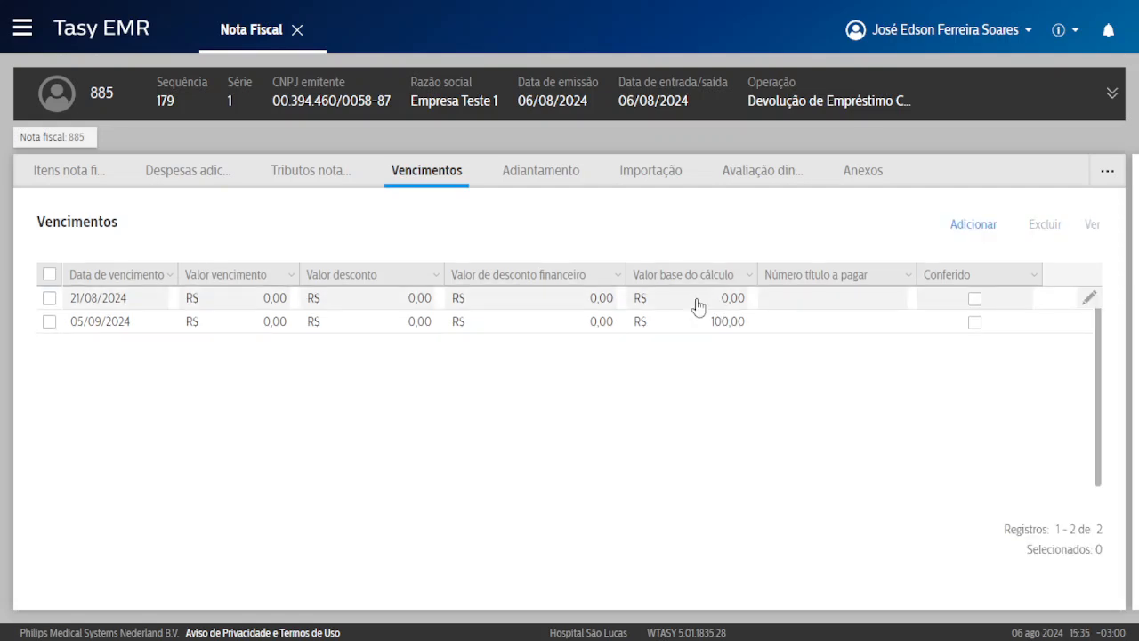
click(443, 305)
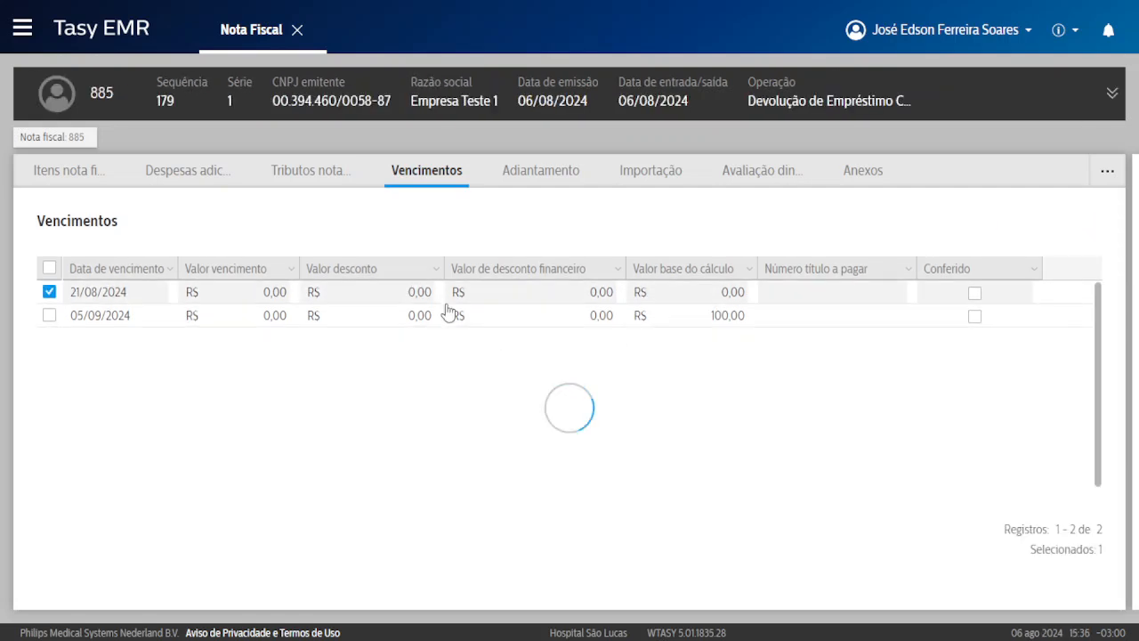
click(48, 273)
click(1044, 224)
click(683, 405)
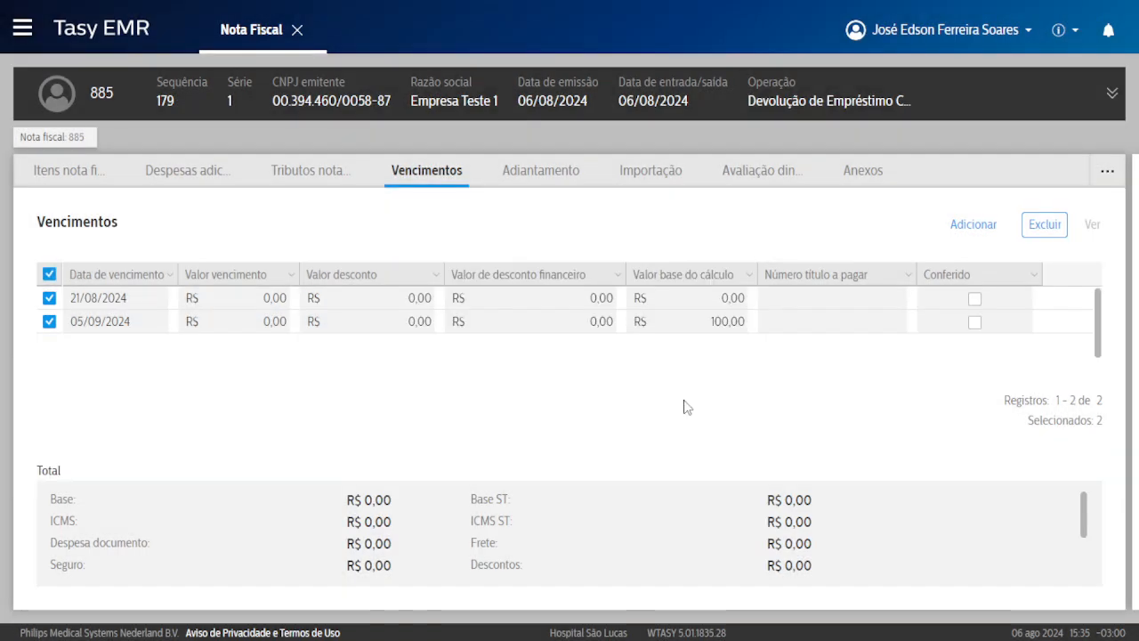
right_click(344, 291)
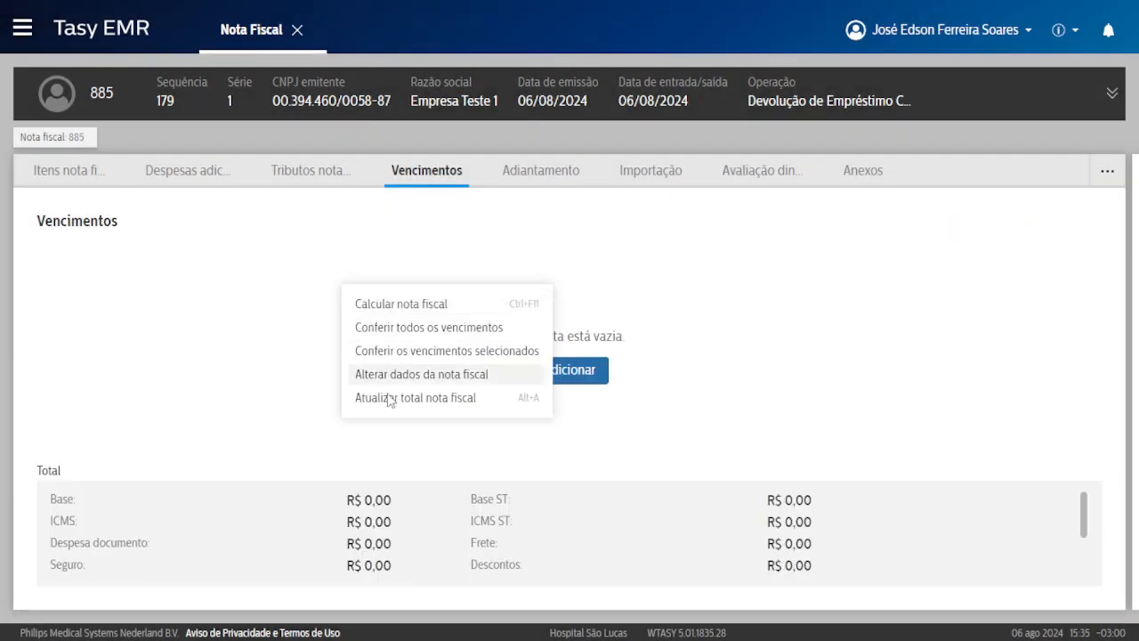
right_click(362, 241)
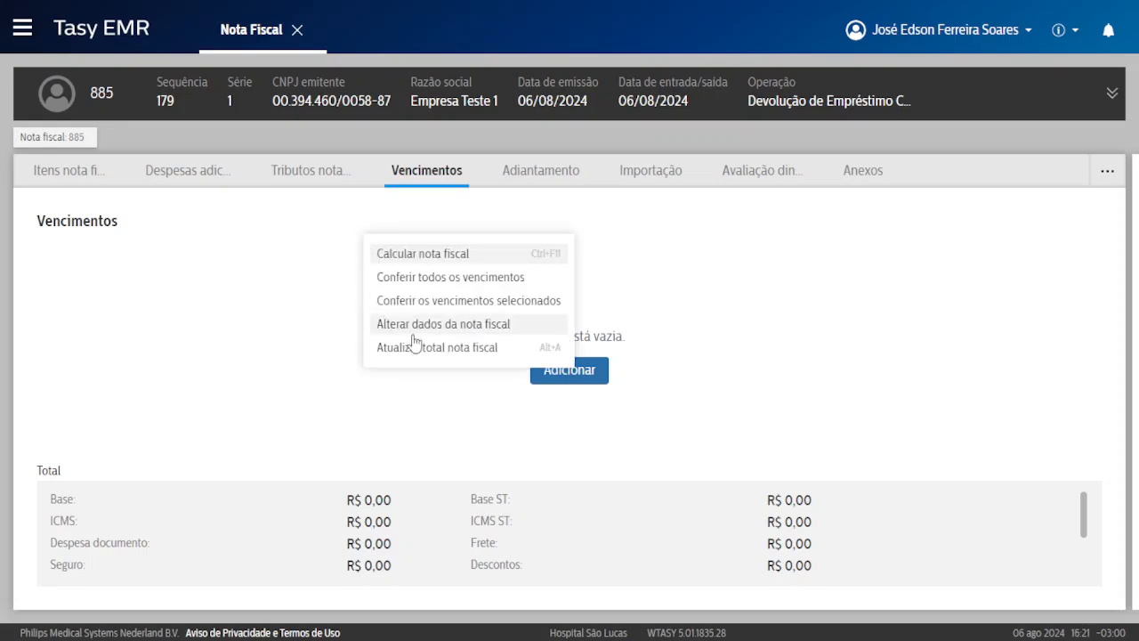
click(418, 344)
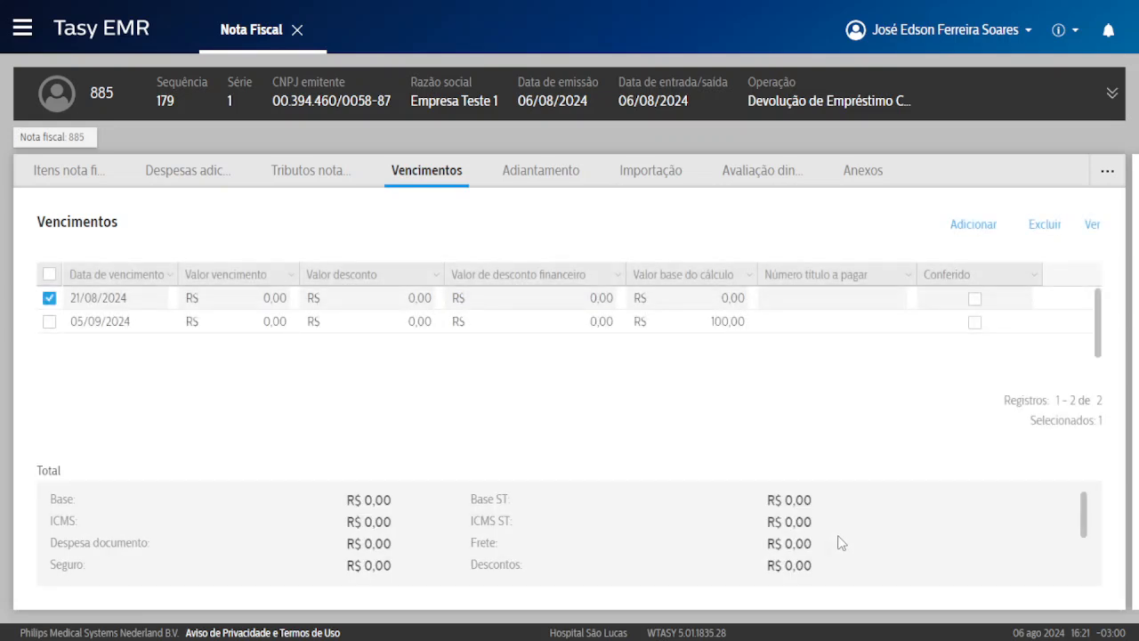
scroll(840, 542, down, 3)
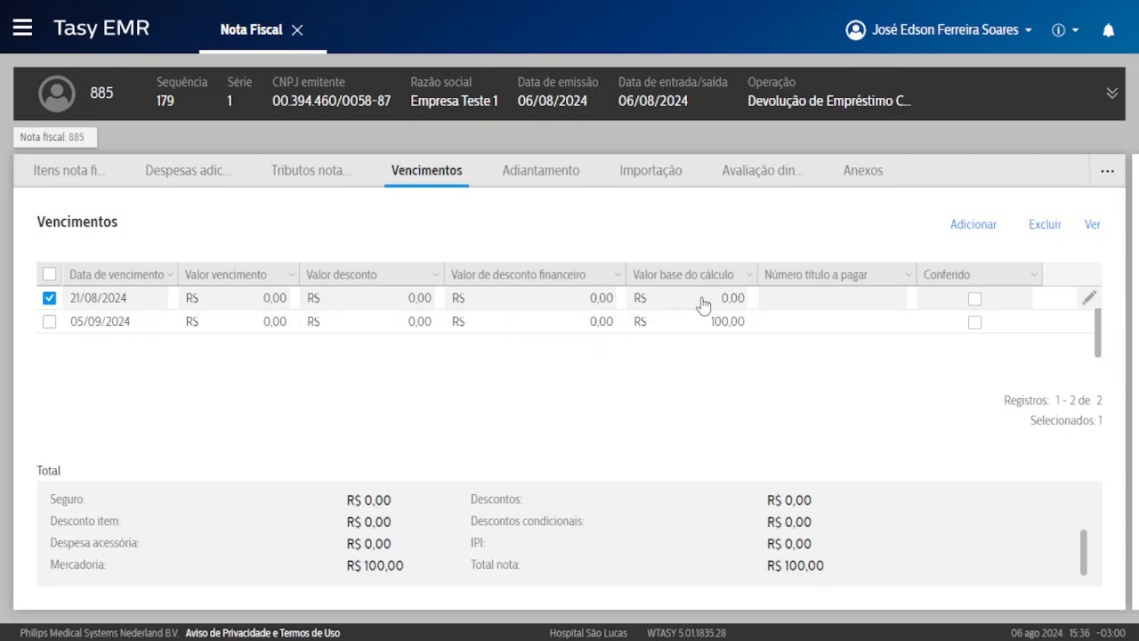
drag(785, 564, 822, 565)
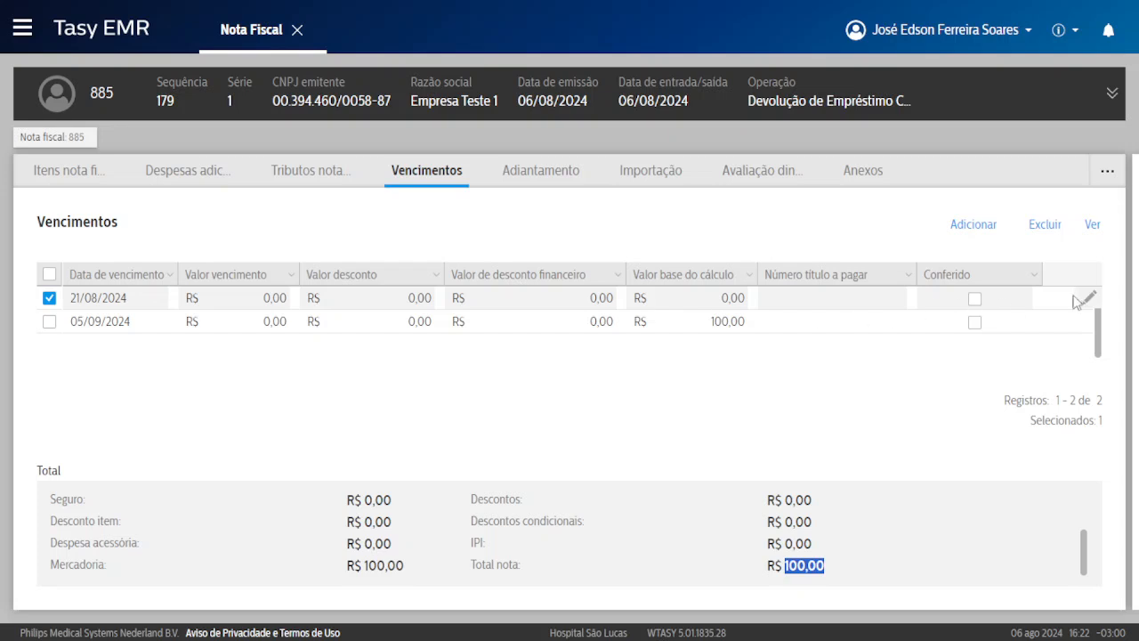
Change installment 1's due date to 22/08/2024, enter 50 as due amount and calculation base, and save.
click(1092, 225)
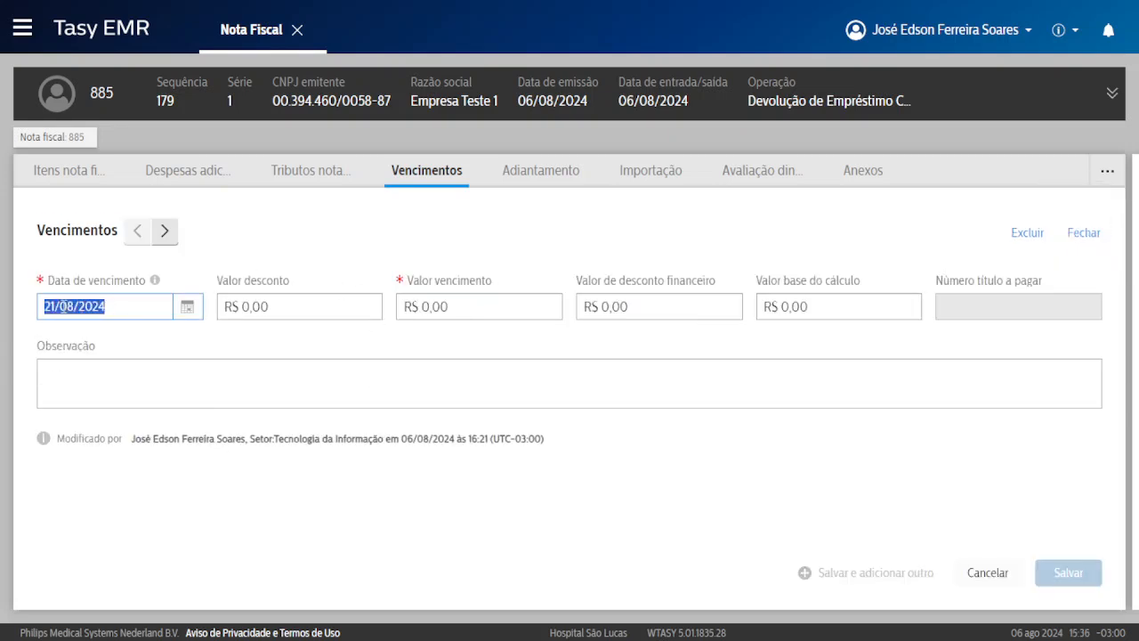
click(137, 305)
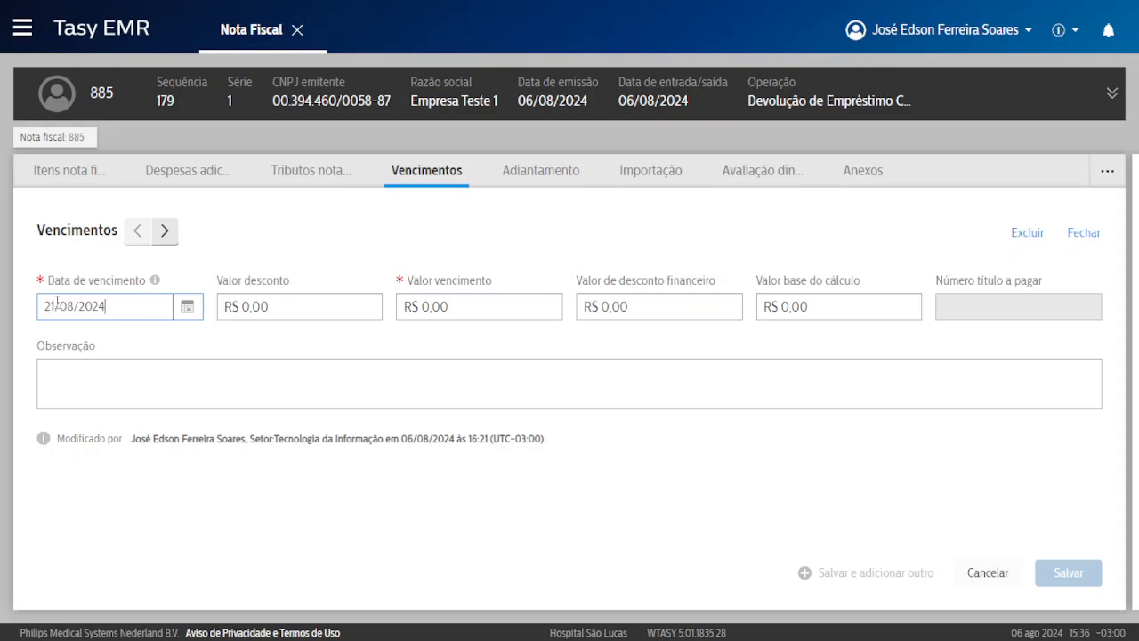
drag(54, 305, 151, 301)
click(187, 306)
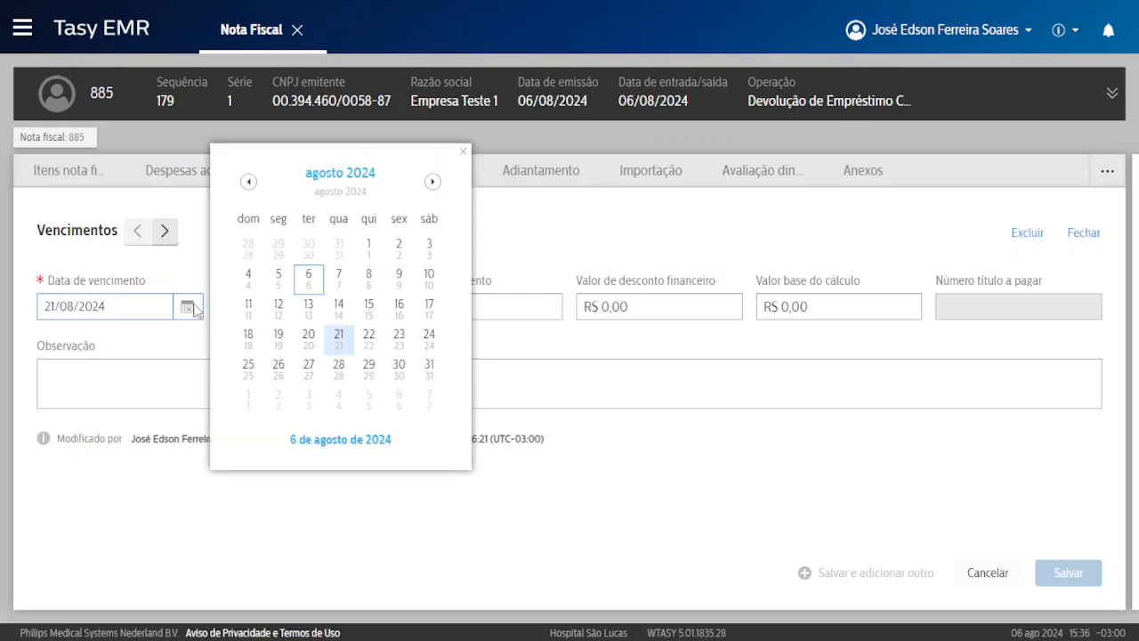
click(368, 338)
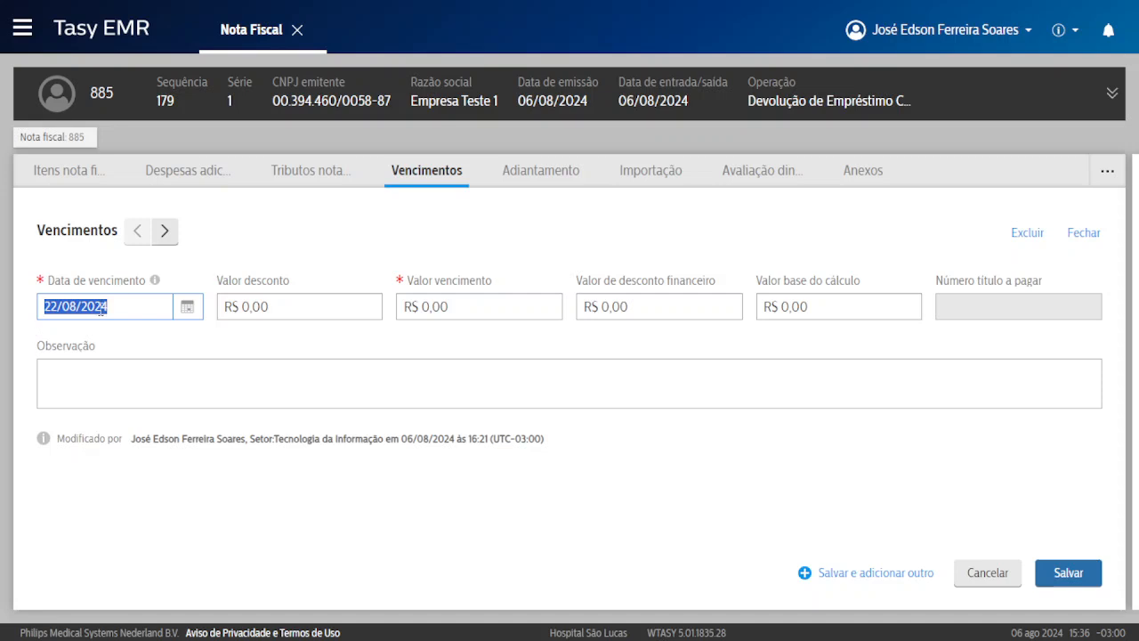
click(497, 306)
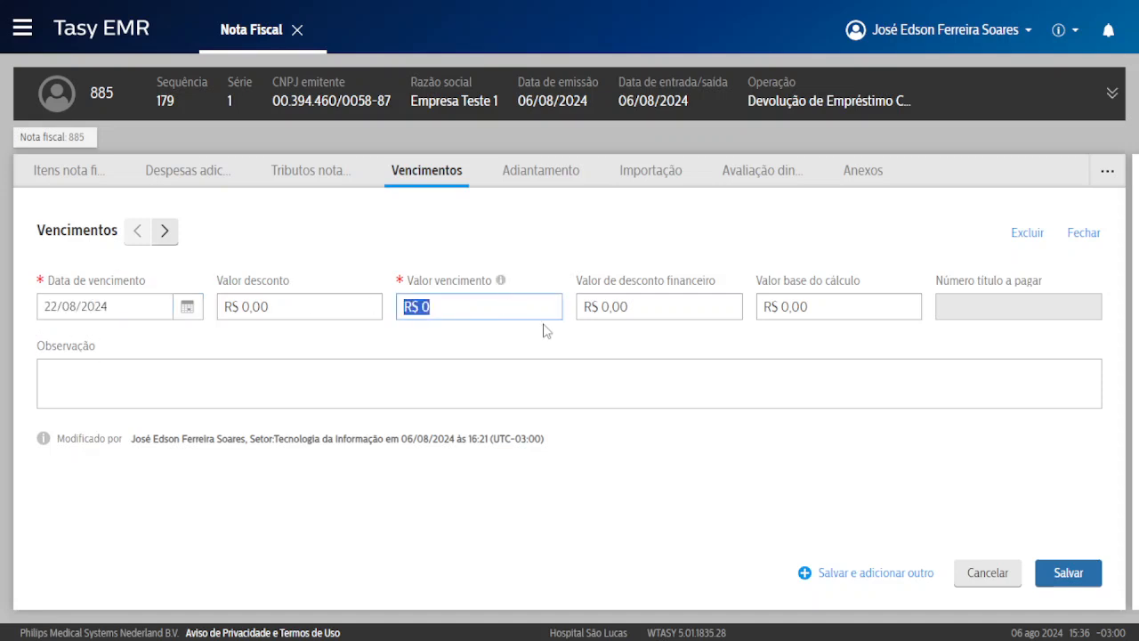
text(50)
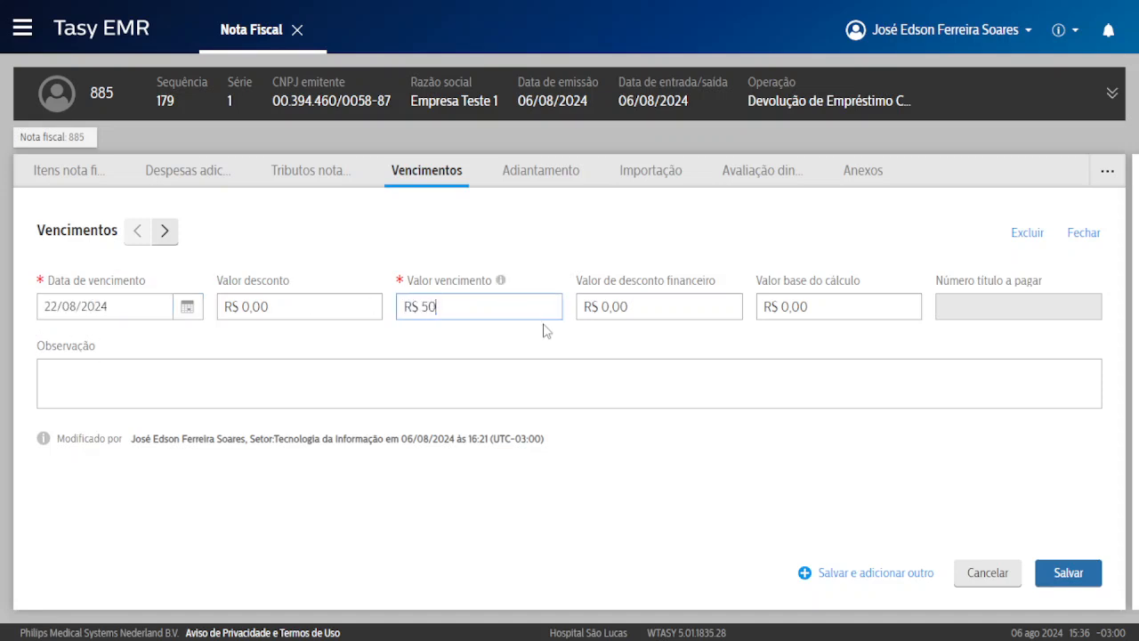
click(838, 306)
text(50)
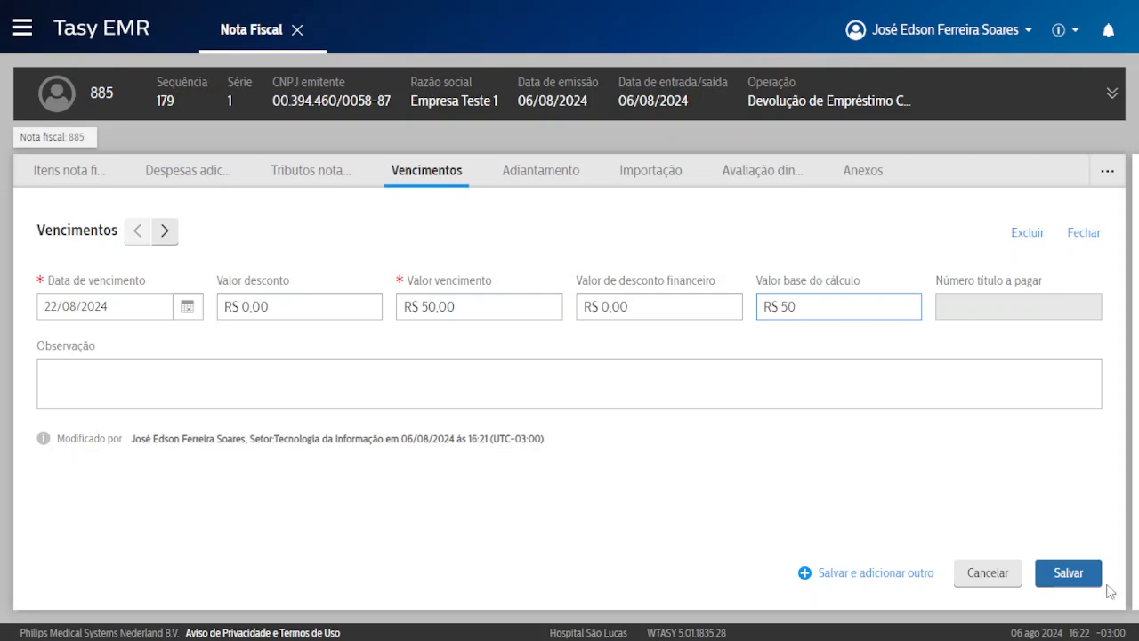
click(1083, 572)
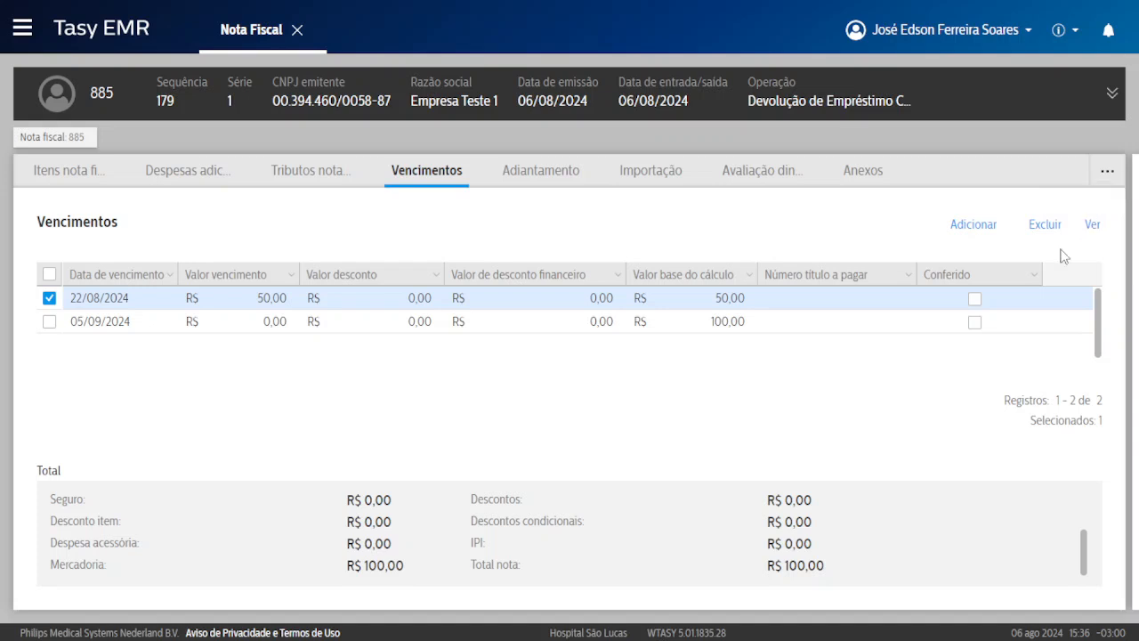
Change the 05/09/2024 installment to 06/09/2024 with due amount and base of 50, and save.
click(201, 326)
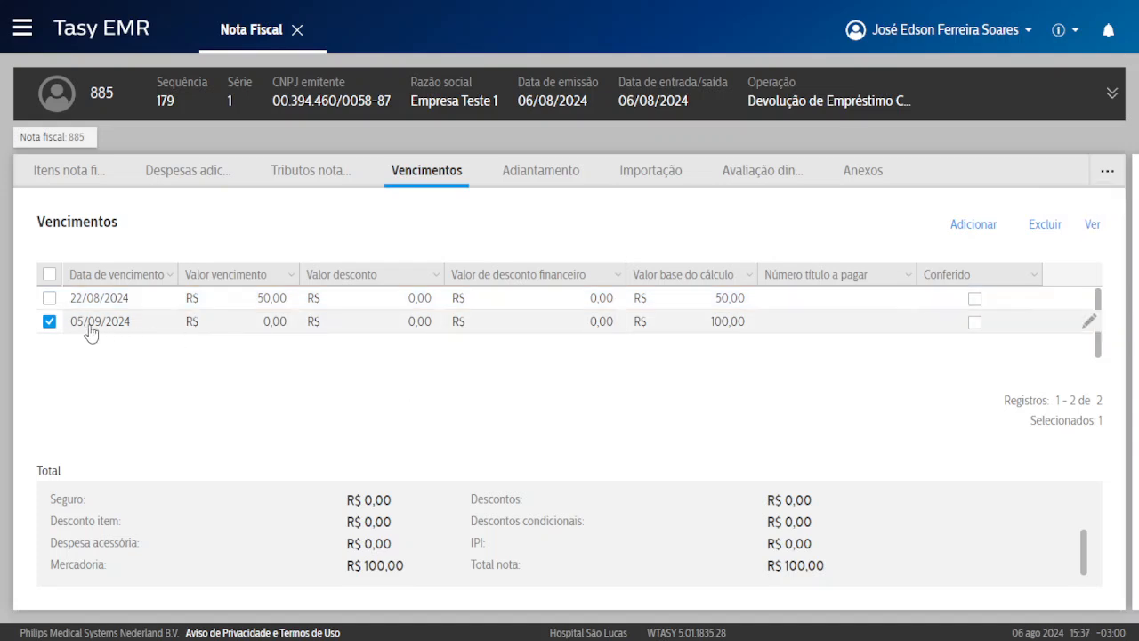
mouse_move(1086, 326)
click(1090, 323)
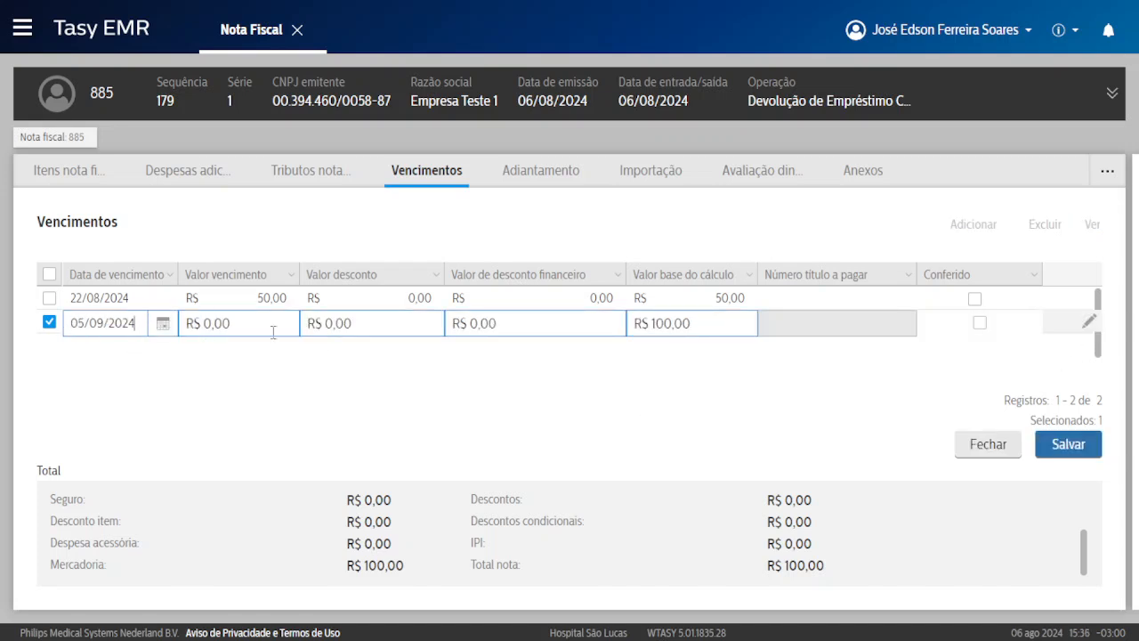
click(162, 323)
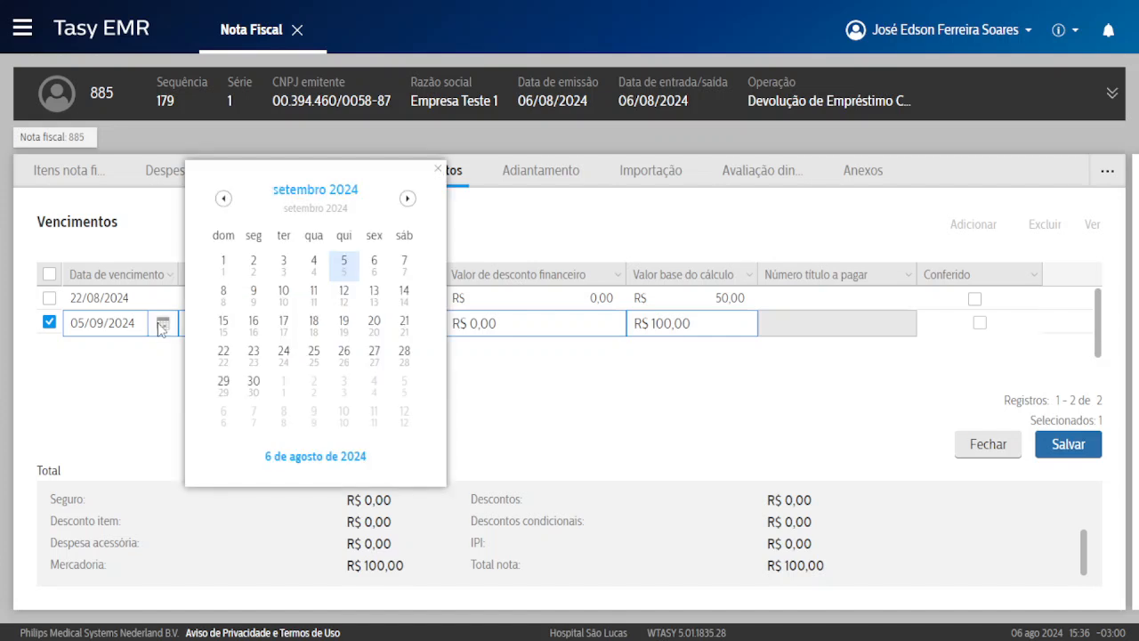
click(365, 267)
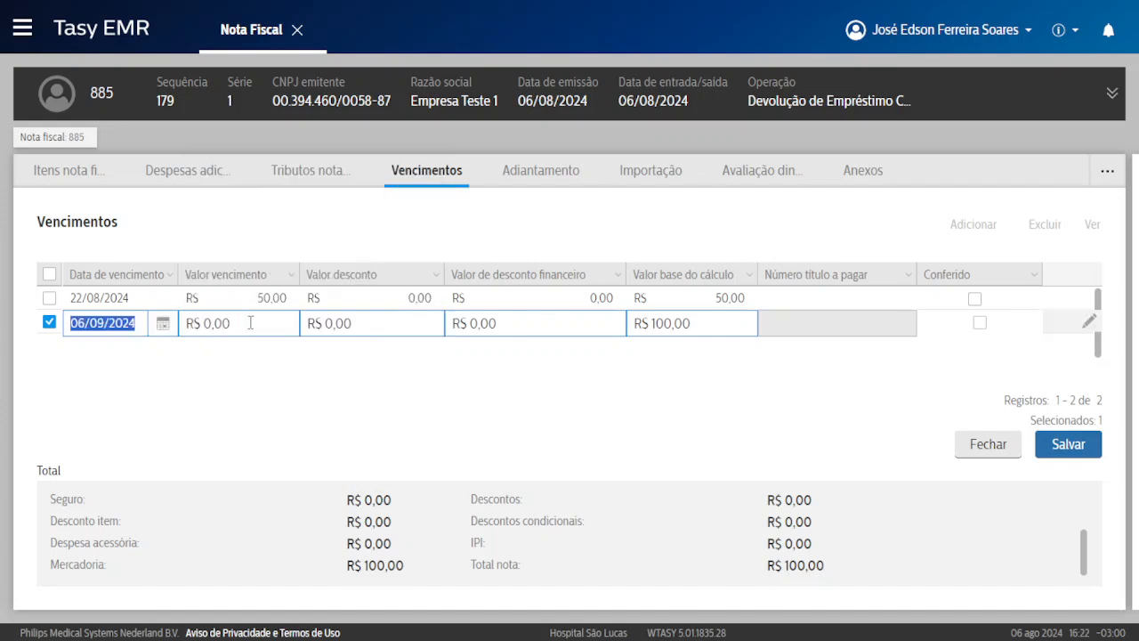
key(Tab)
text(50)
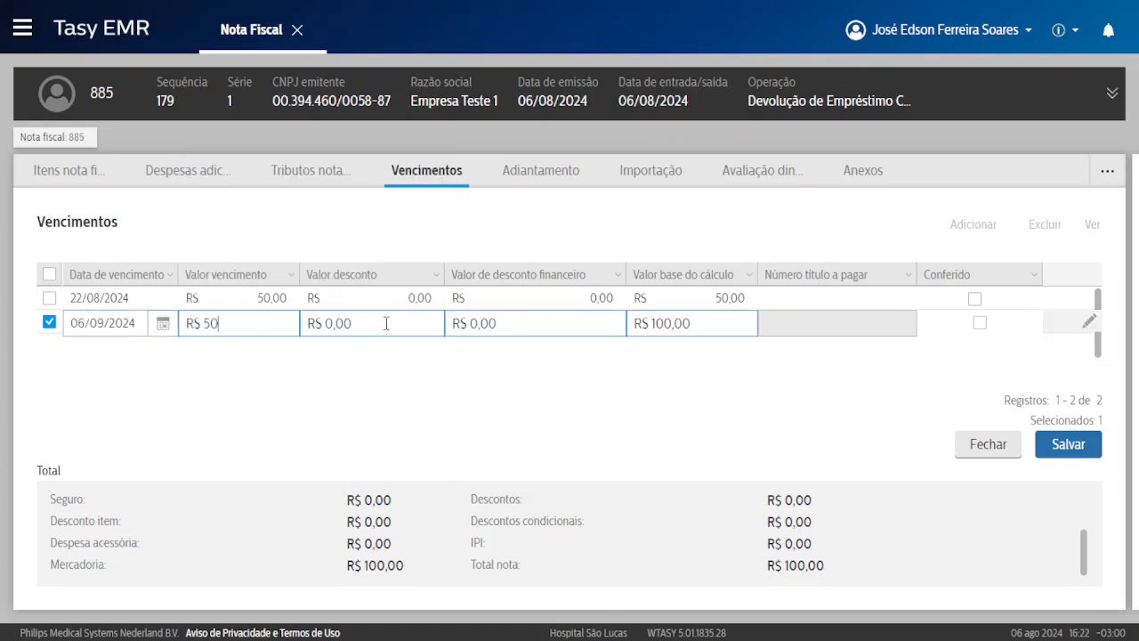
click(702, 320)
text(50)
key(Return)
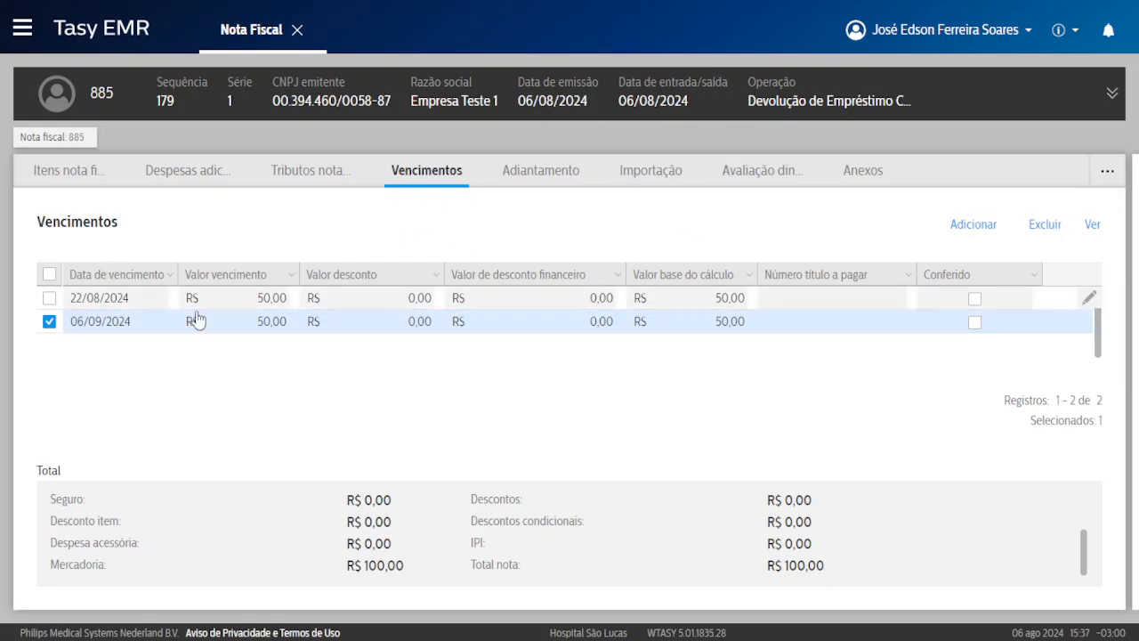
click(975, 301)
Open the 22/08/2024 installment for editing, then discard it without changes.
click(969, 326)
click(974, 303)
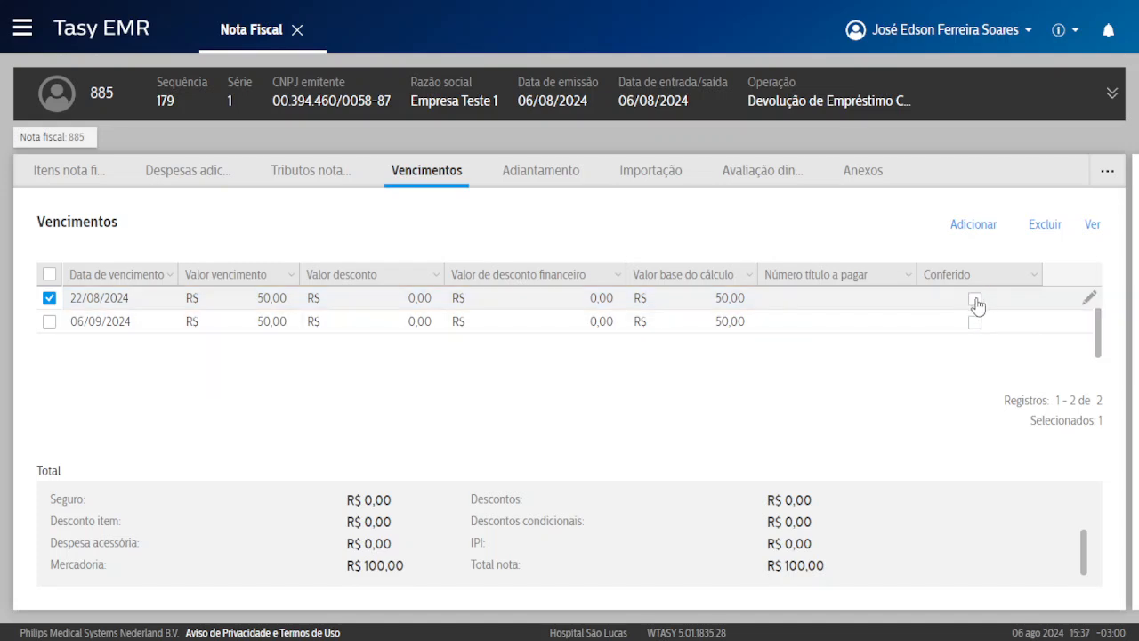
click(1089, 297)
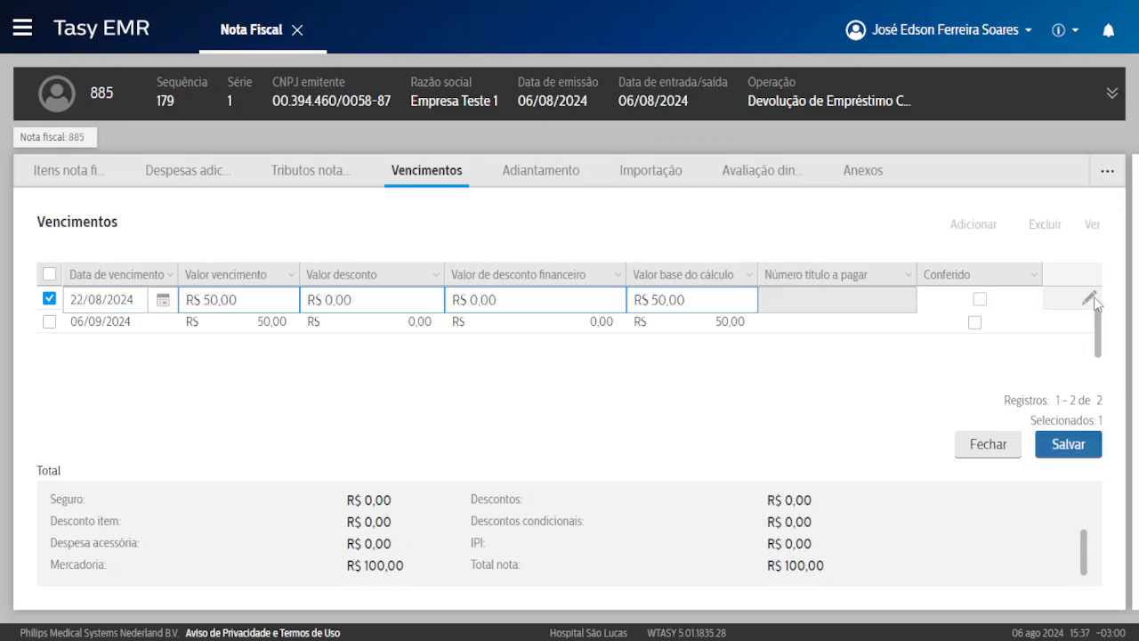
click(985, 444)
click(434, 408)
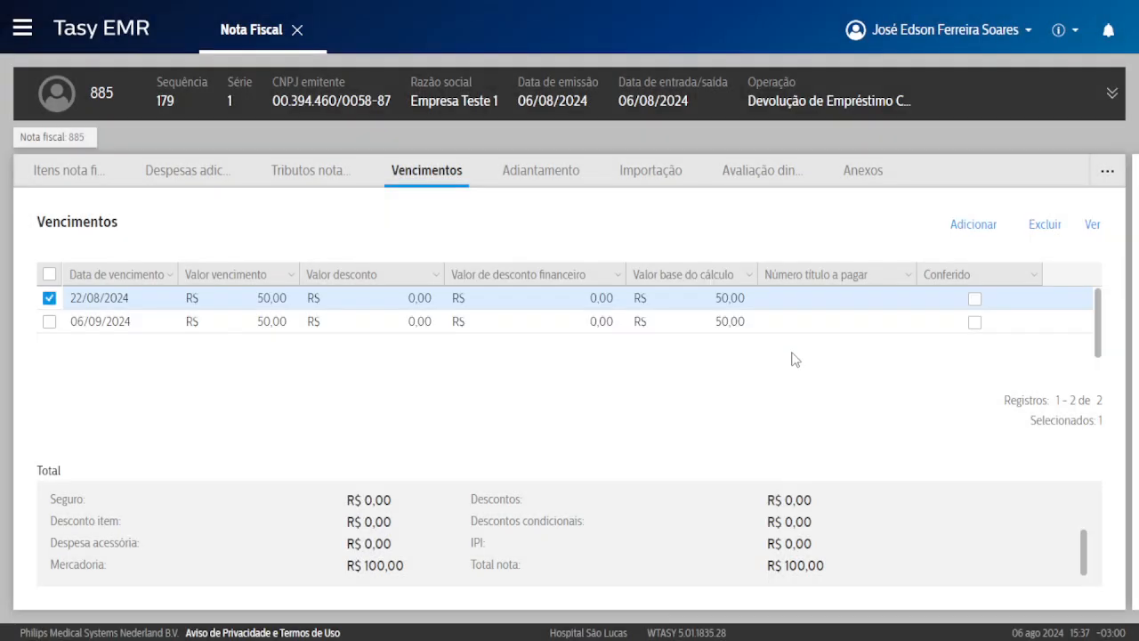
Apply Conferir todos os vencimentos so both R$ 50,00 installments become Conferido.
right_click(827, 300)
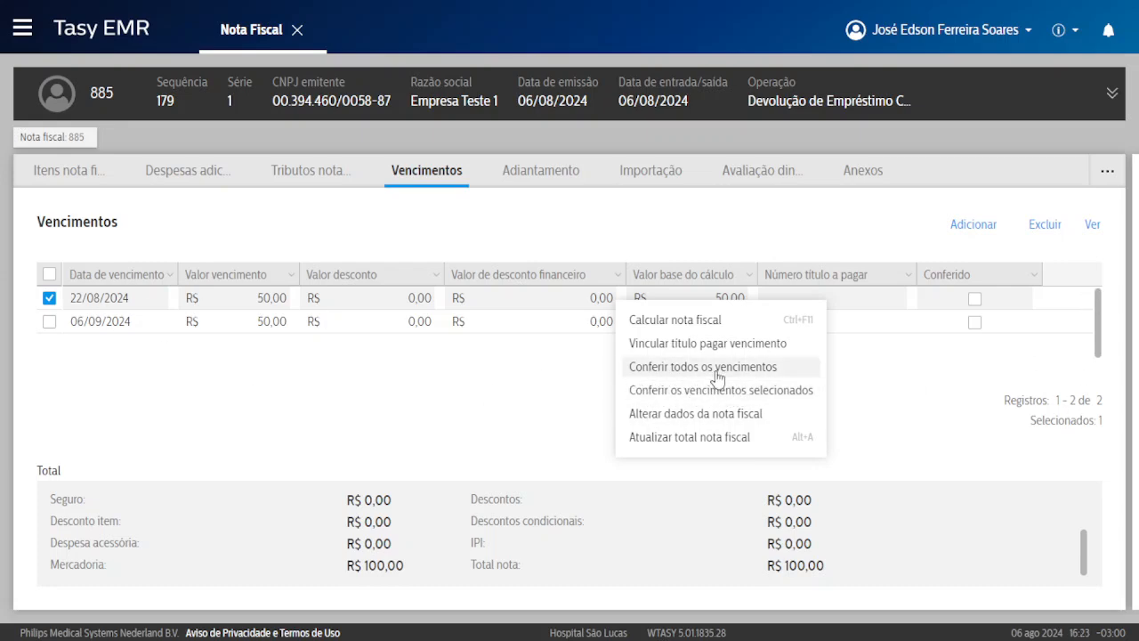
click(716, 377)
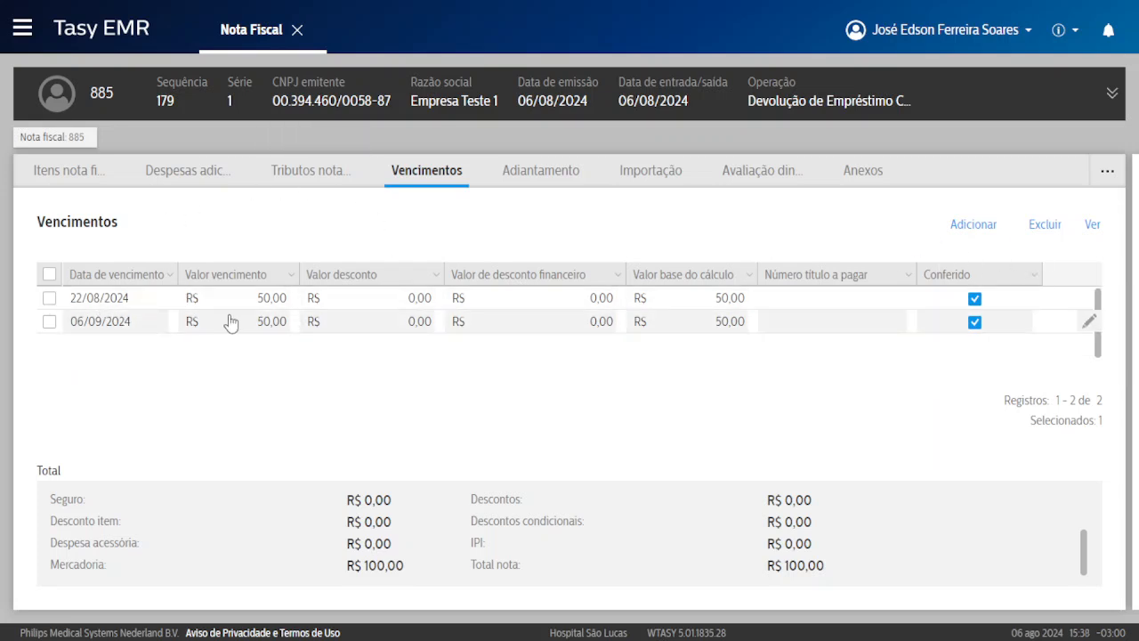
drag(74, 301, 127, 301)
click(89, 302)
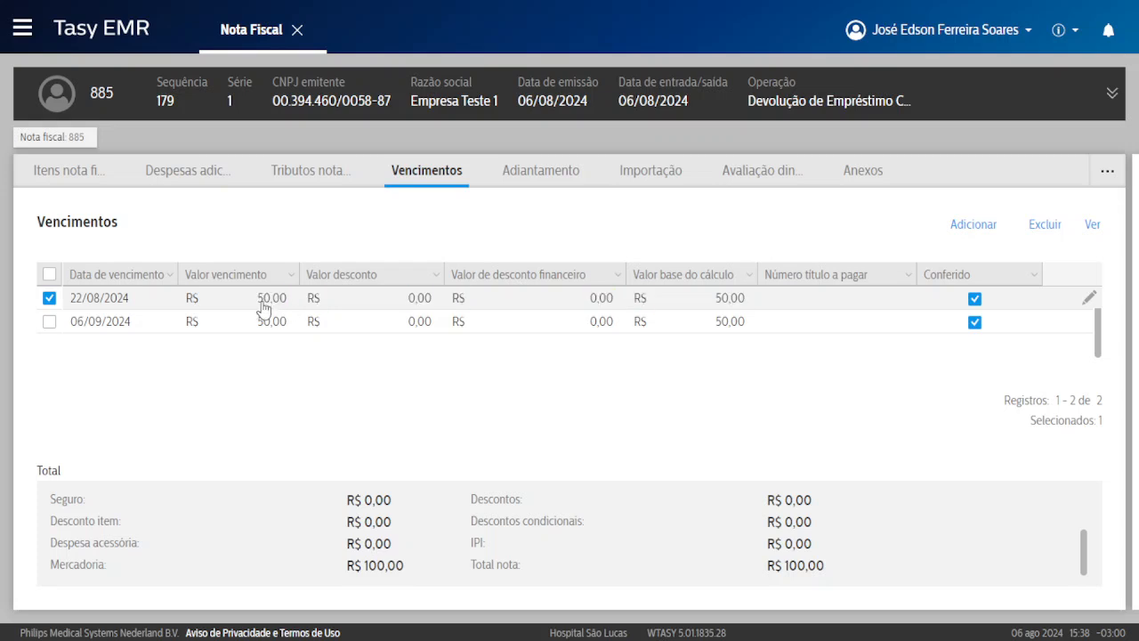
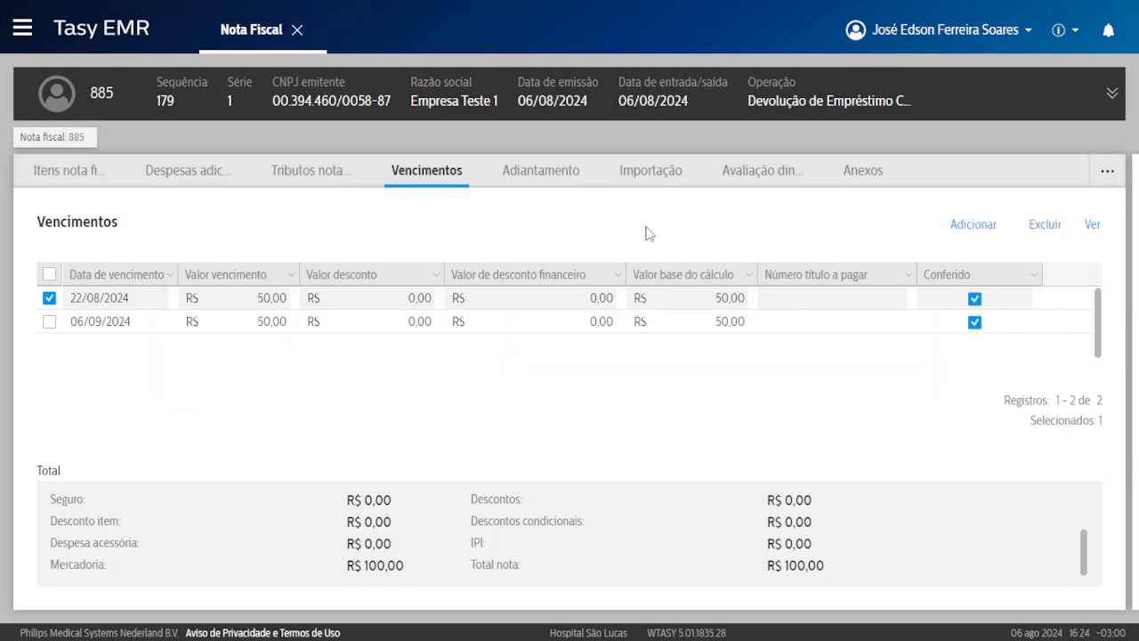
Start a new advance with advance 32, discard it unsaved, and show the Importação section.
right_click(644, 228)
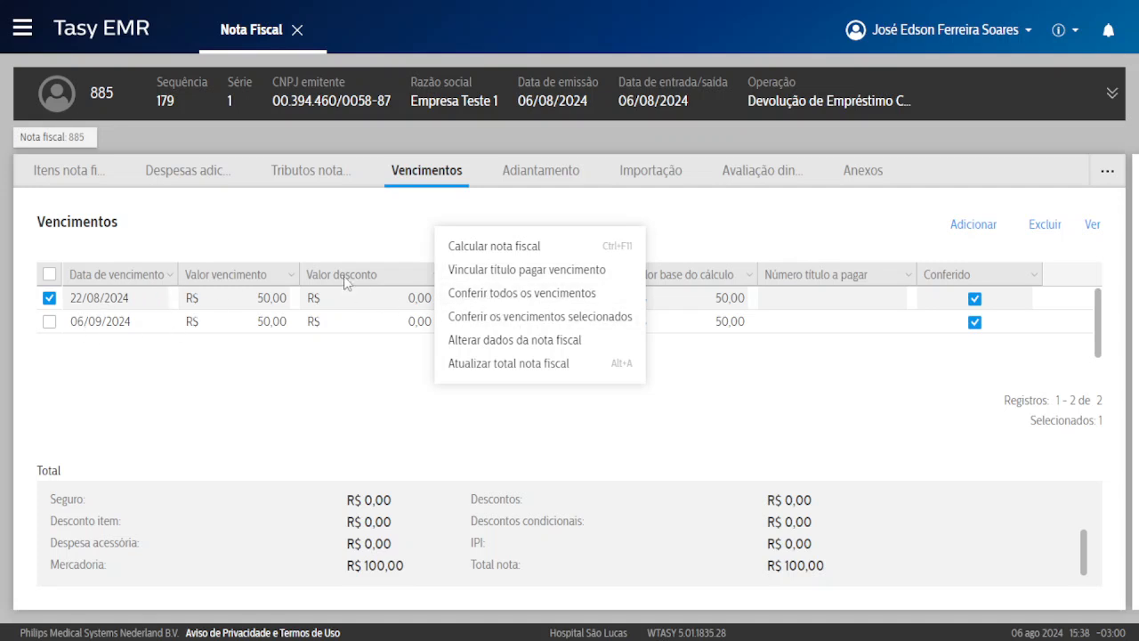
click(351, 250)
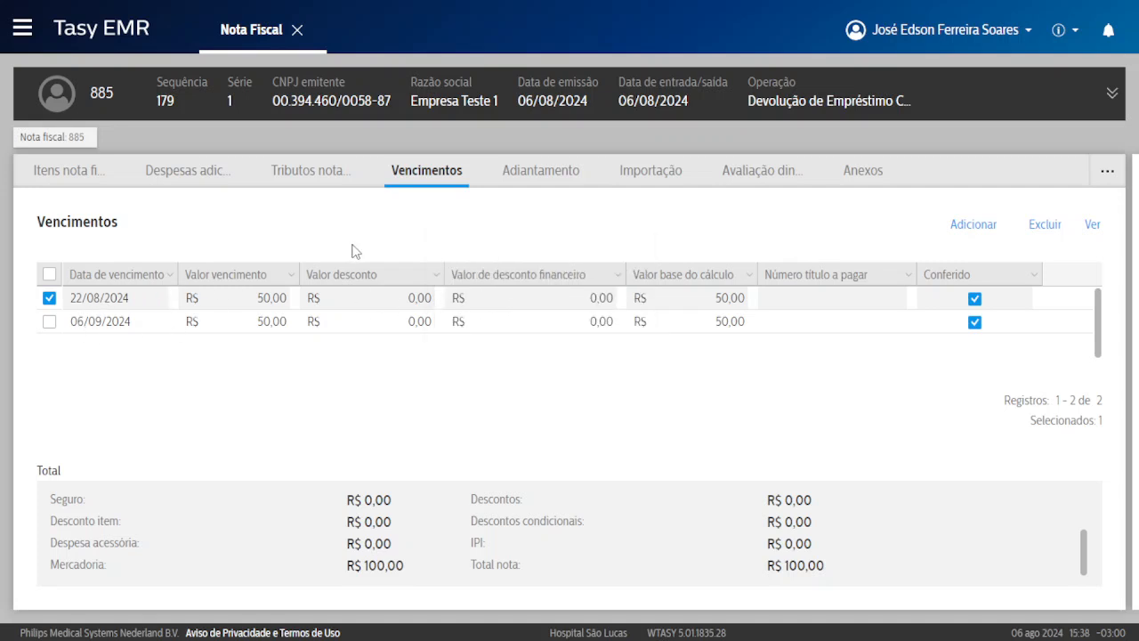
click(559, 174)
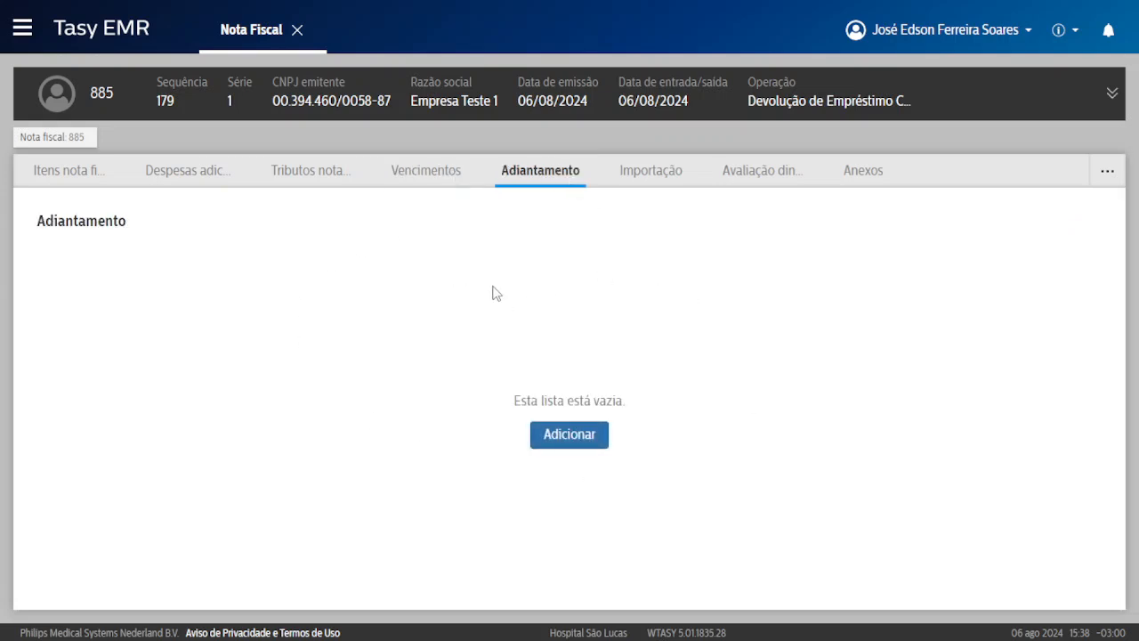
click(571, 436)
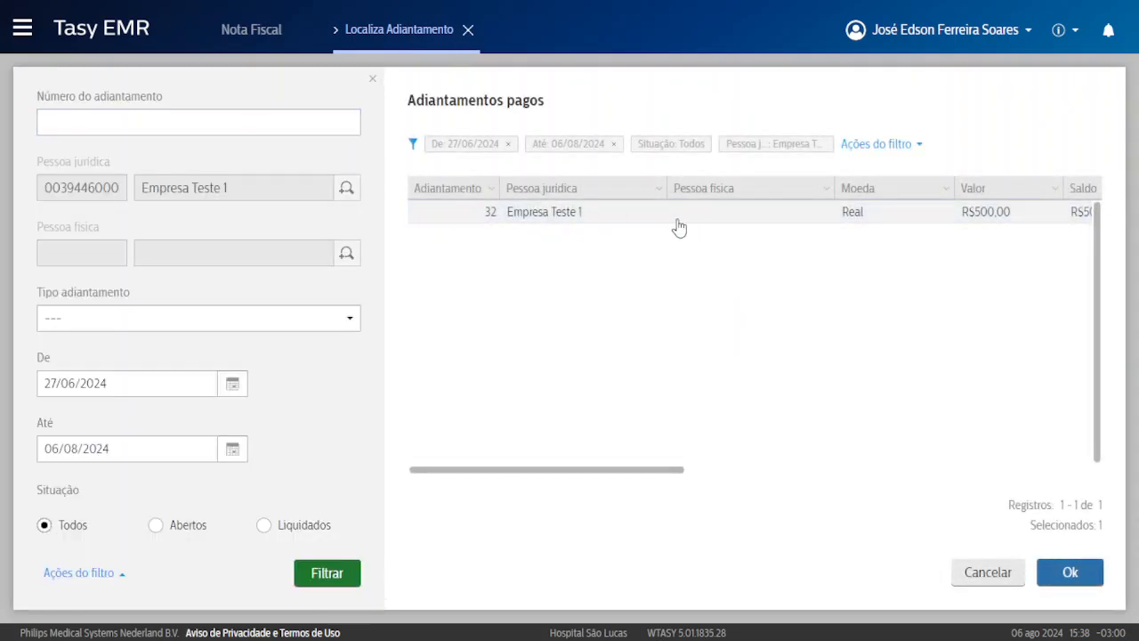
click(625, 216)
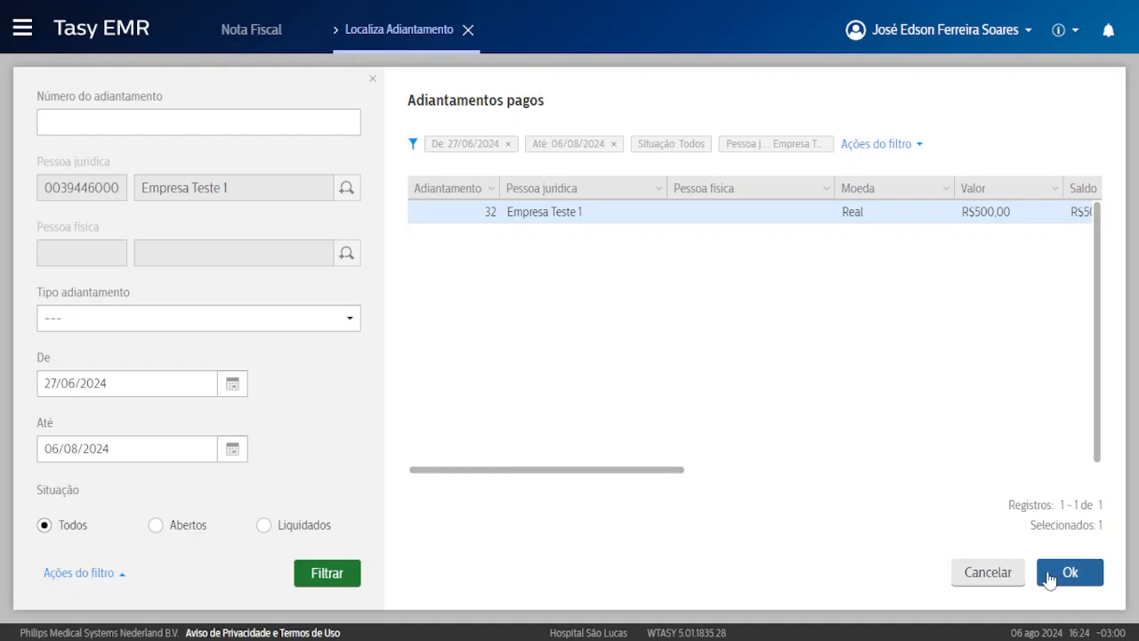
click(984, 572)
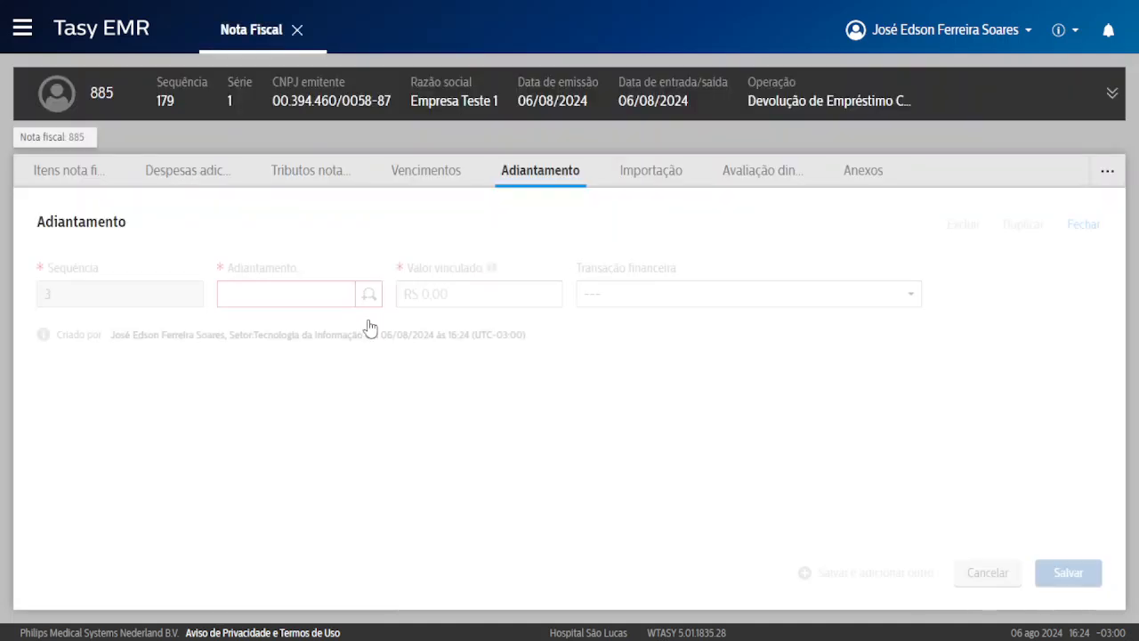
click(988, 573)
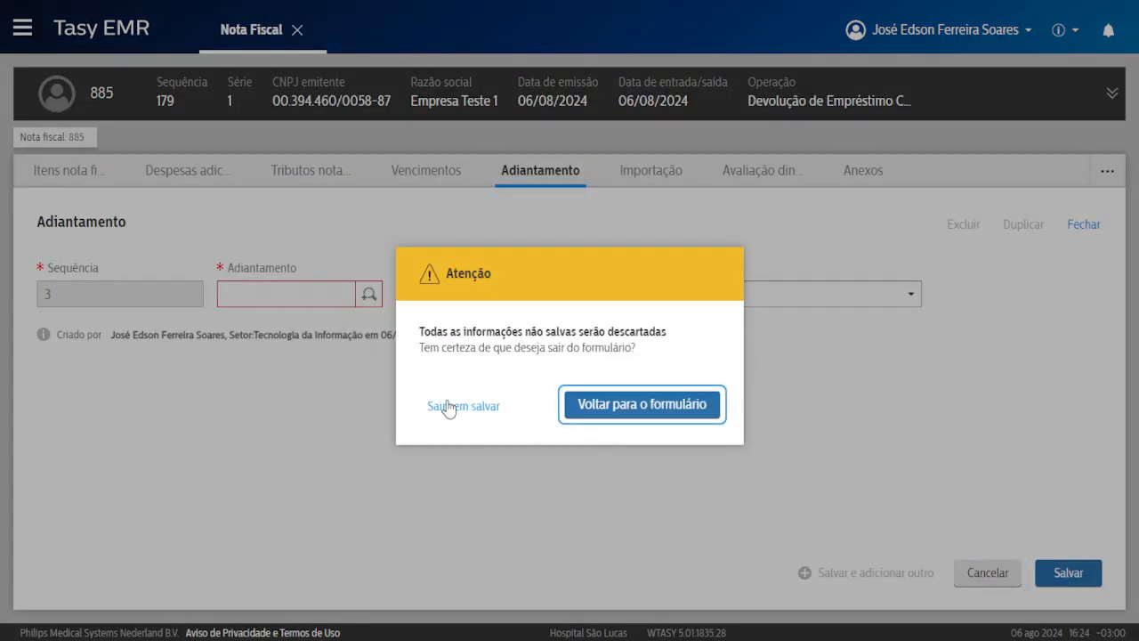
click(451, 404)
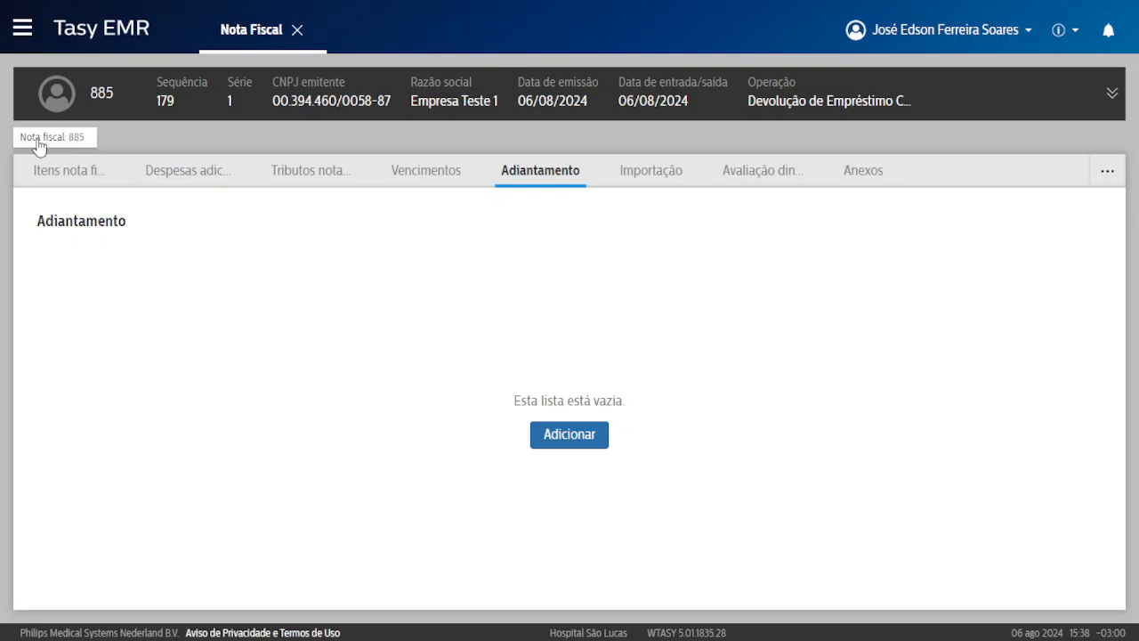
click(654, 169)
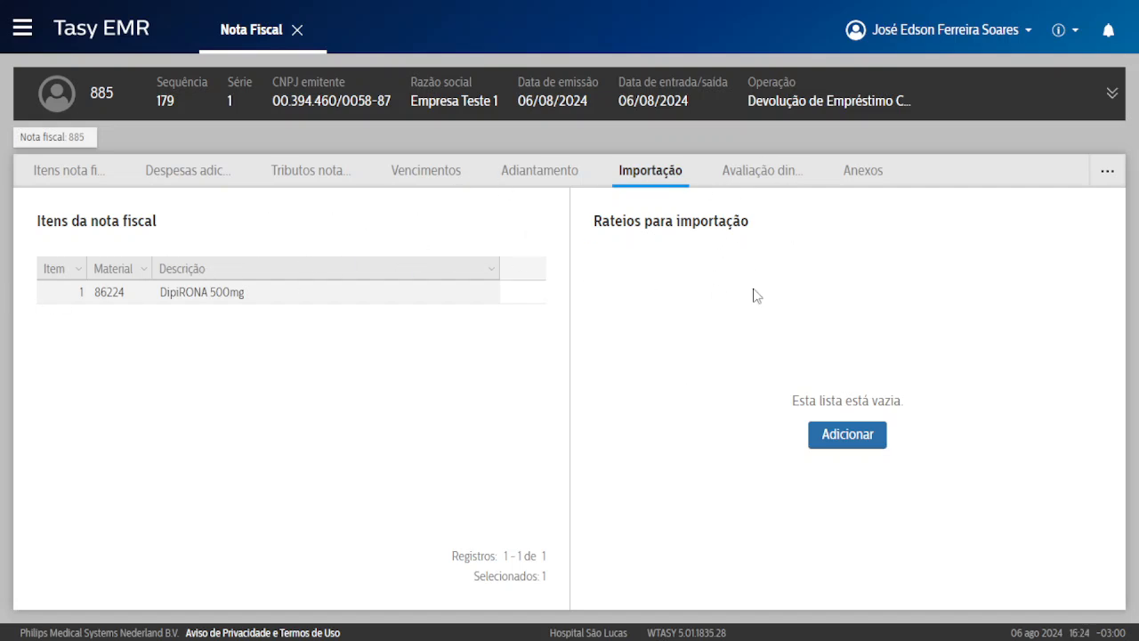
Start a Rateios para importação entry, discard it unsaved, and show invoice 885's Anexos list.
click(847, 435)
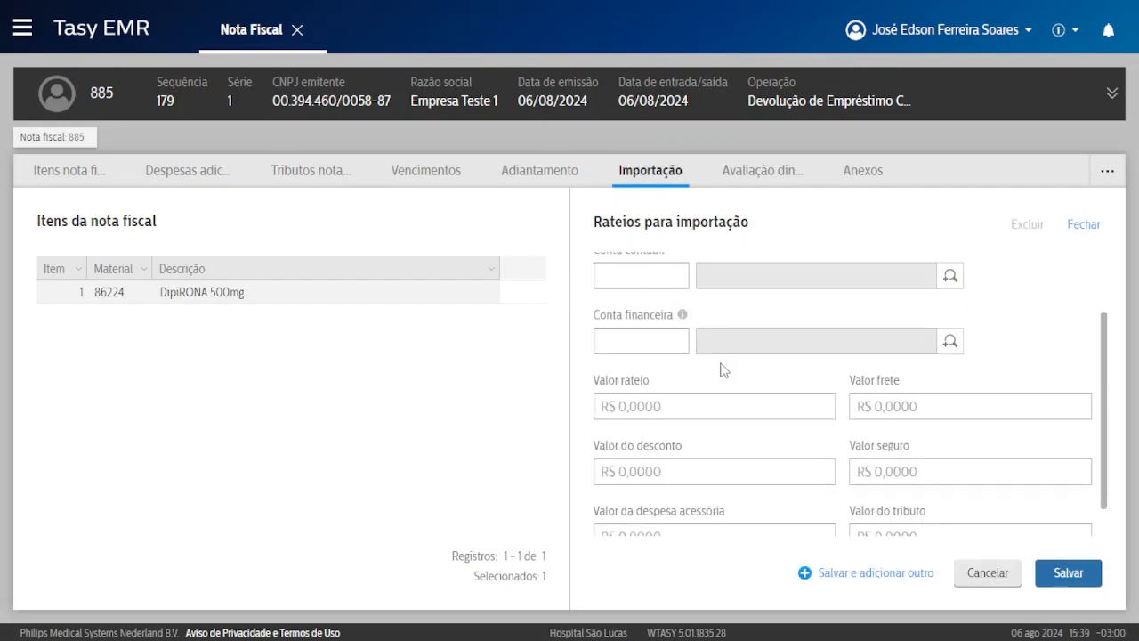
scroll(725, 369, up, 2)
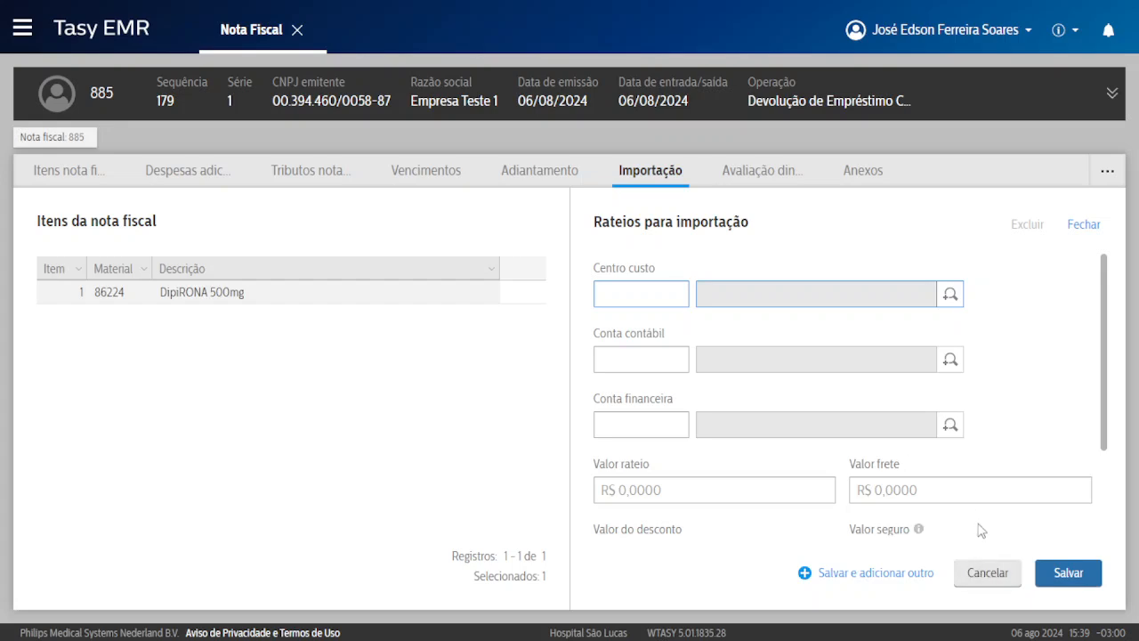
click(990, 574)
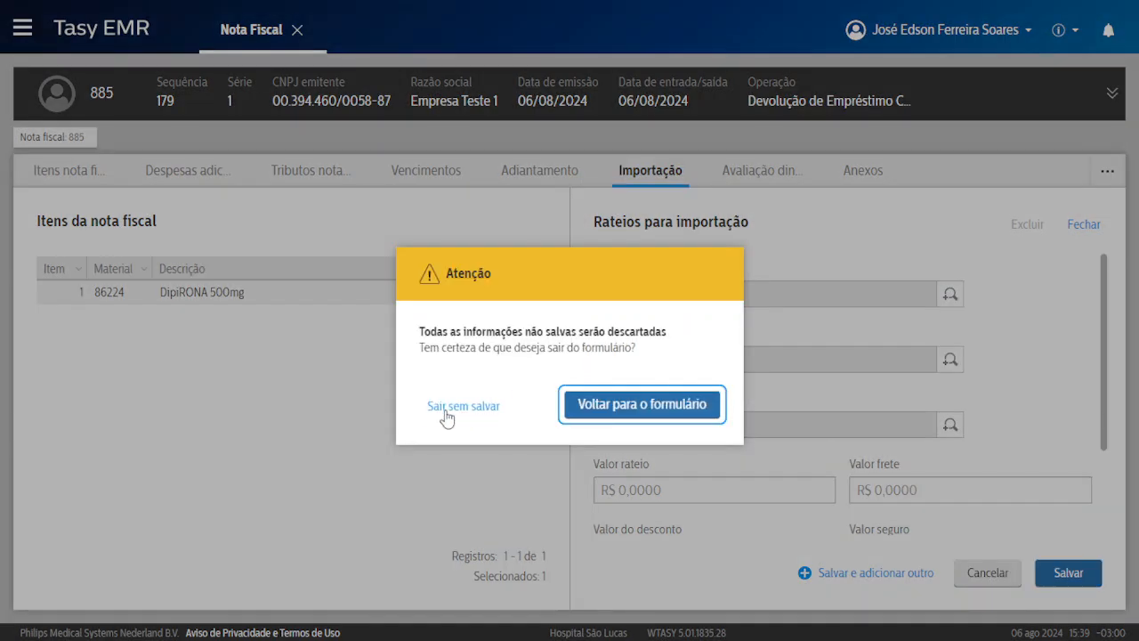
click(450, 410)
click(863, 175)
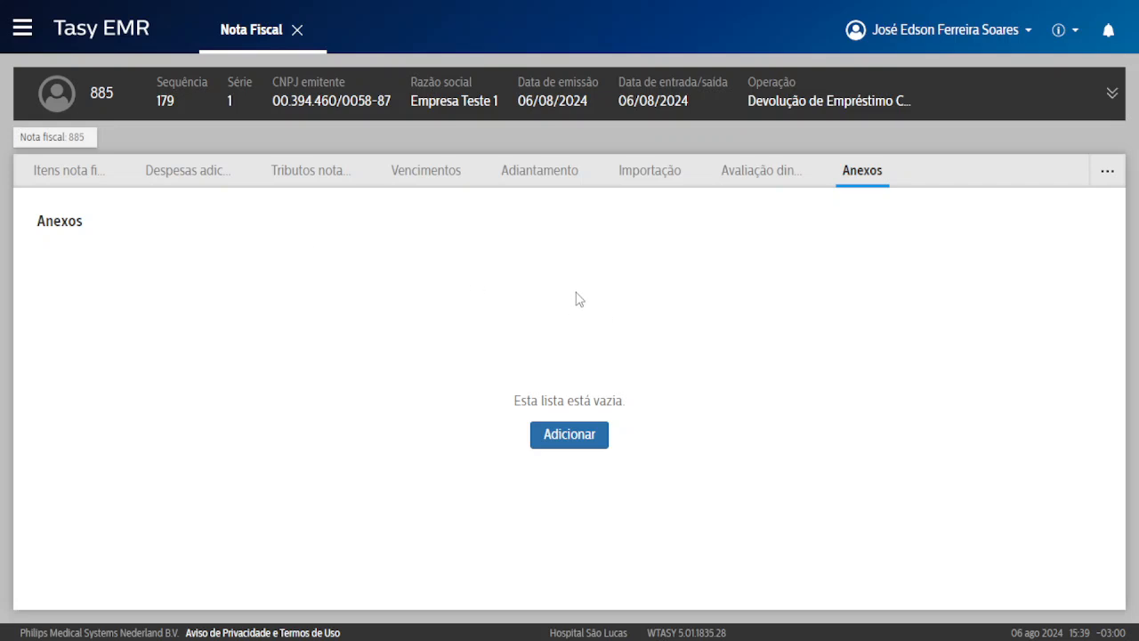
click(572, 435)
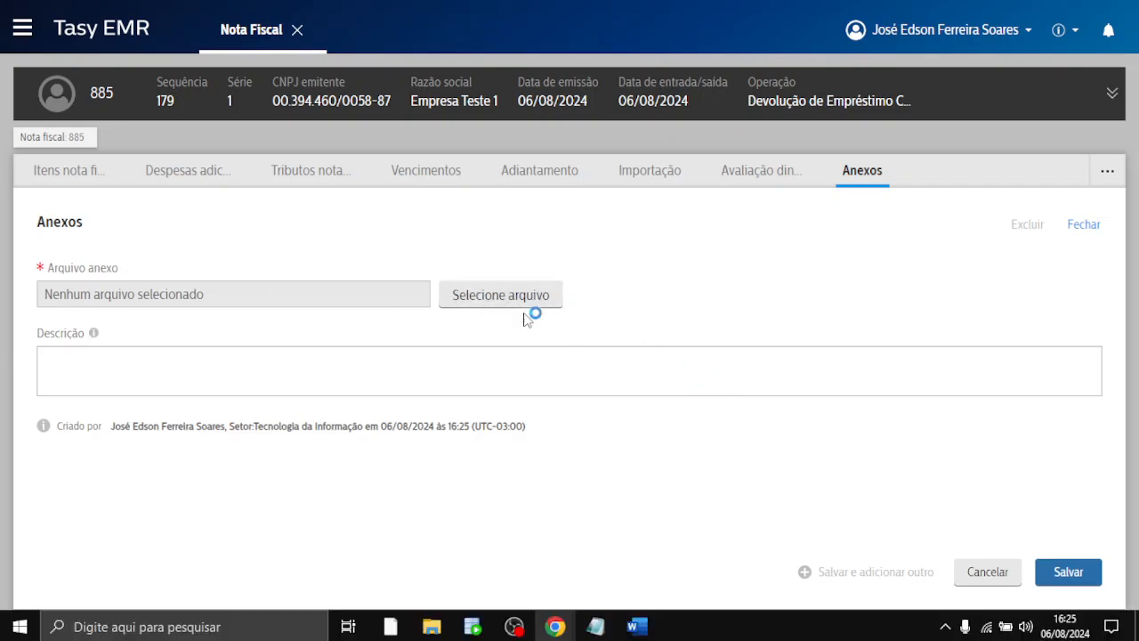
click(487, 293)
scroll(329, 256, down, 5)
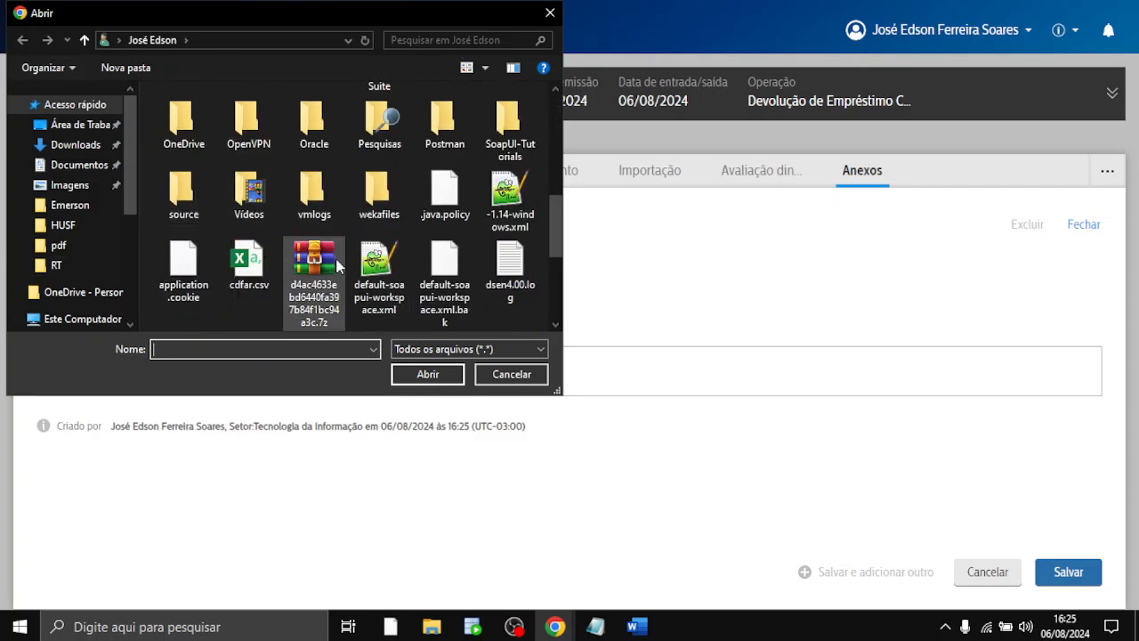
click(551, 14)
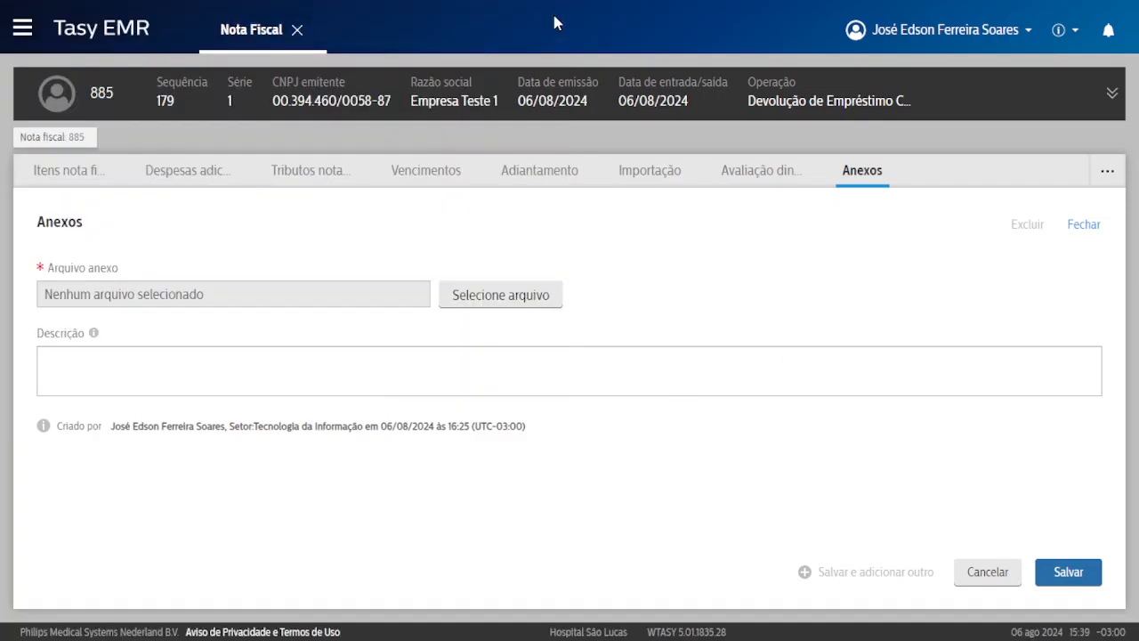
click(989, 573)
click(481, 408)
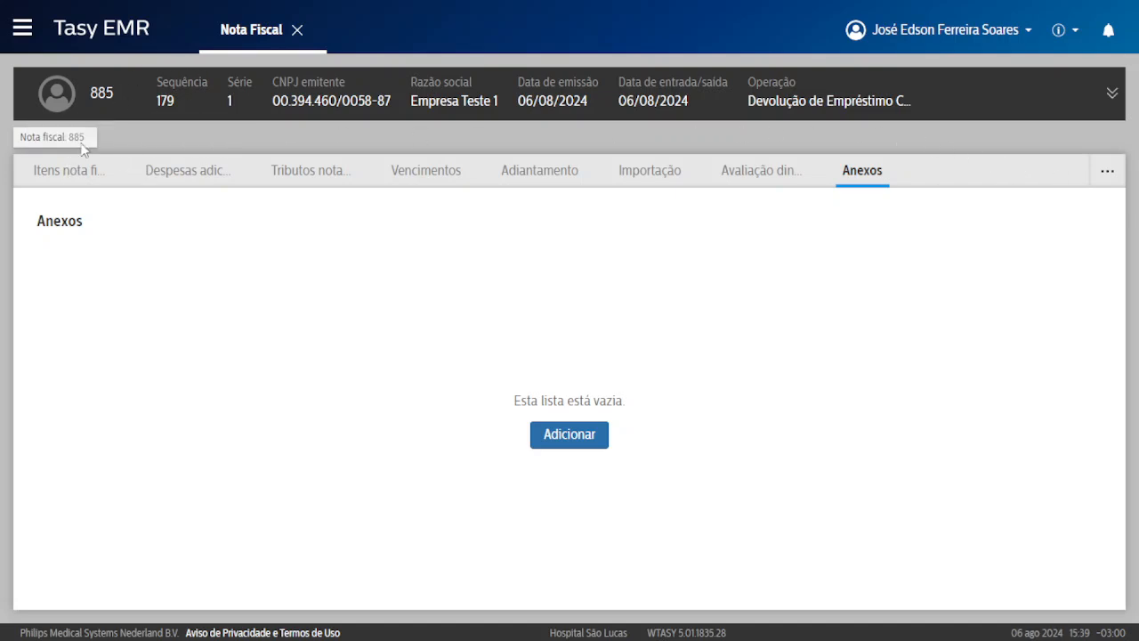
right_click(403, 249)
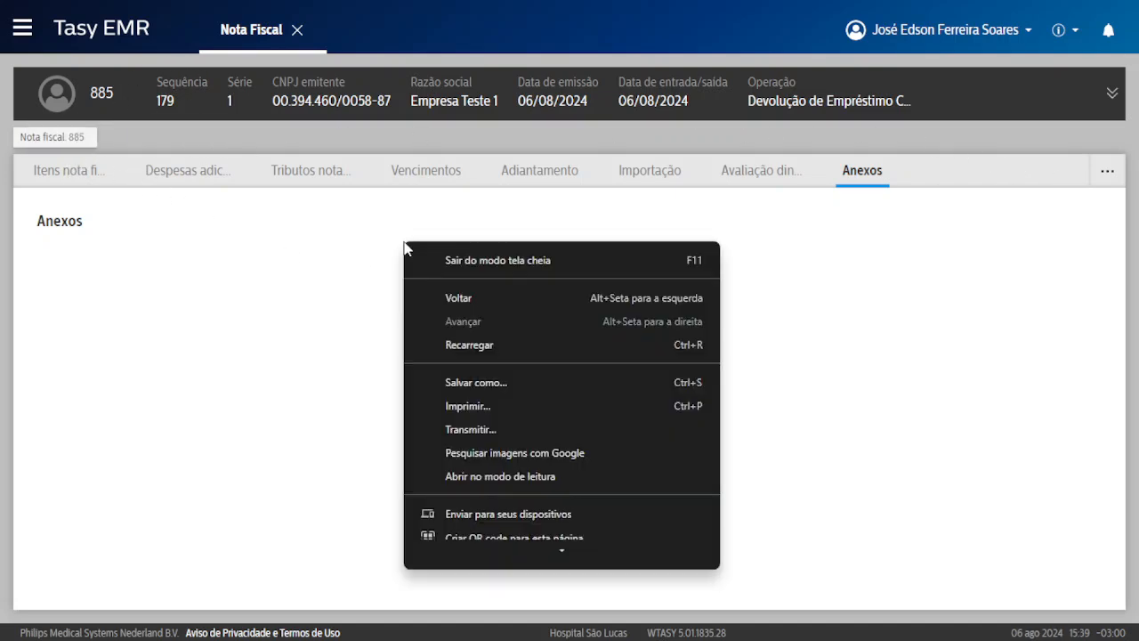
key(Escape)
Run Calcular nota fiscal on invoice 885 without taxes and dismiss the consistency check.
click(86, 176)
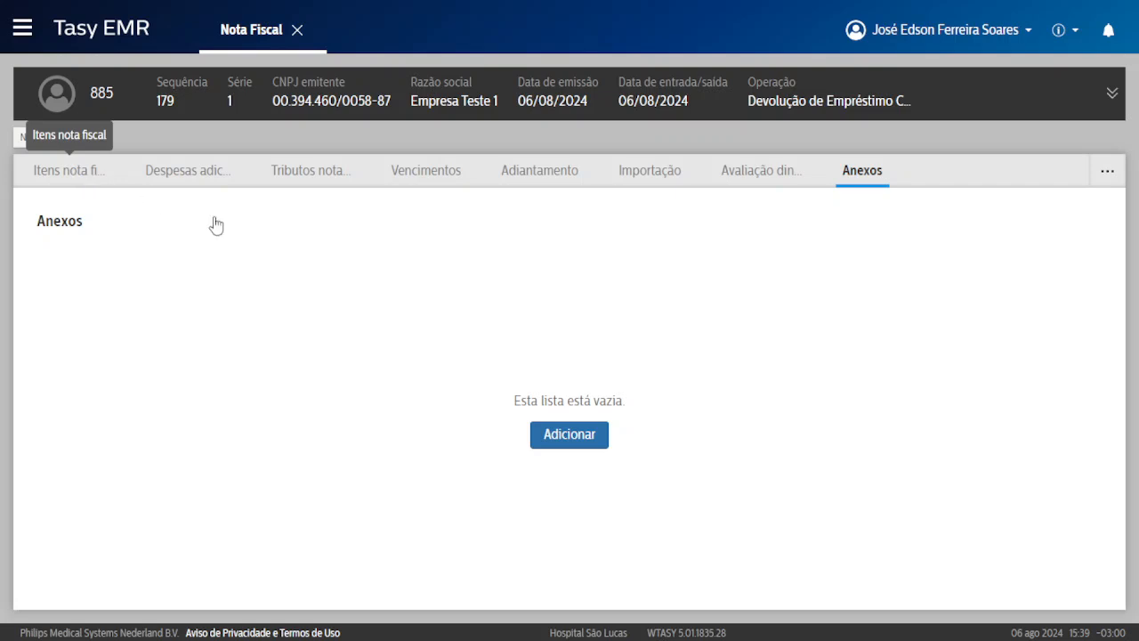
right_click(367, 235)
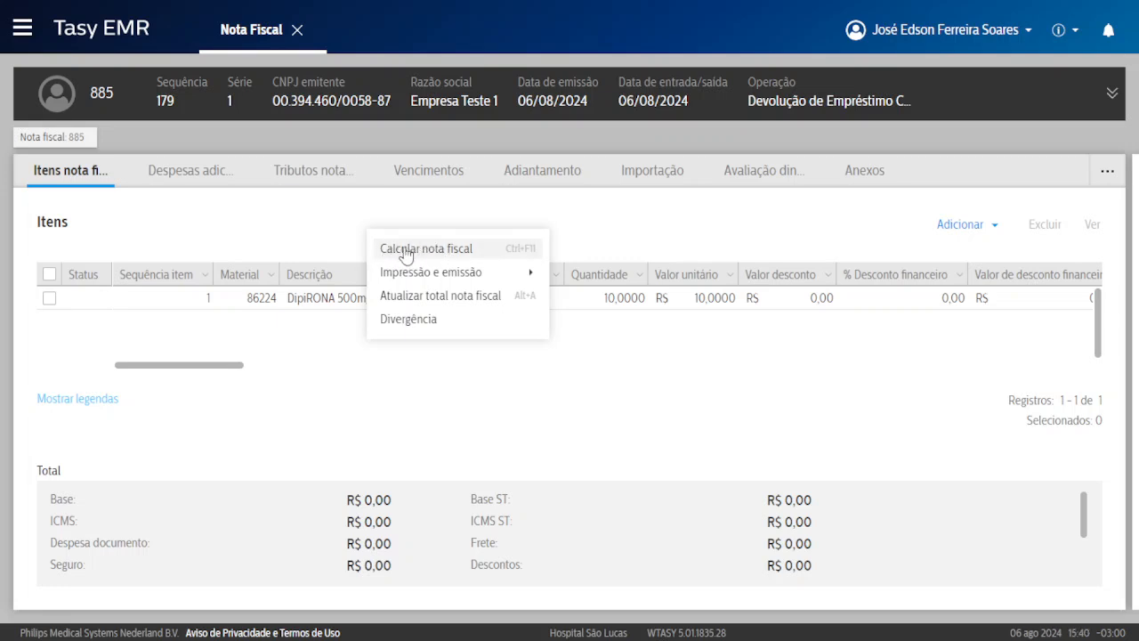
click(329, 209)
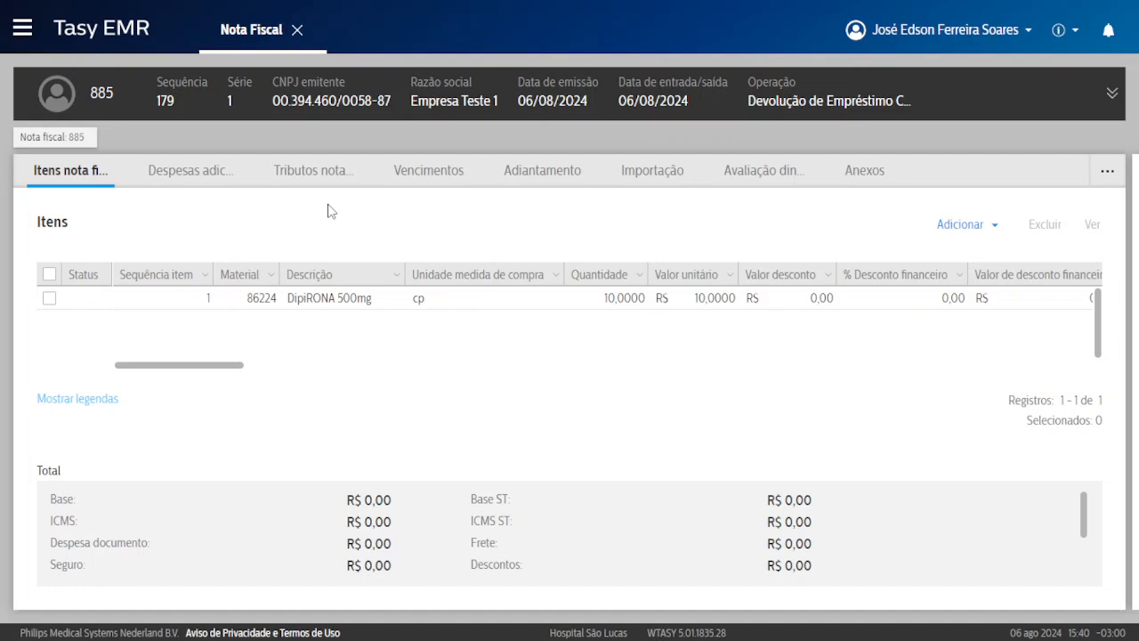
right_click(455, 210)
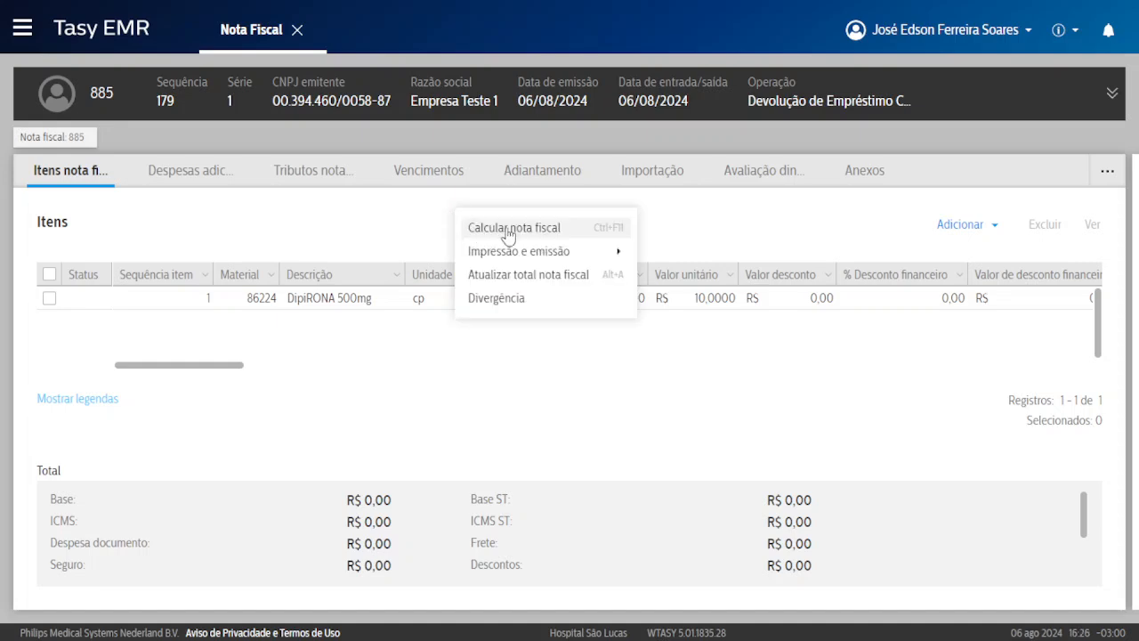
click(507, 230)
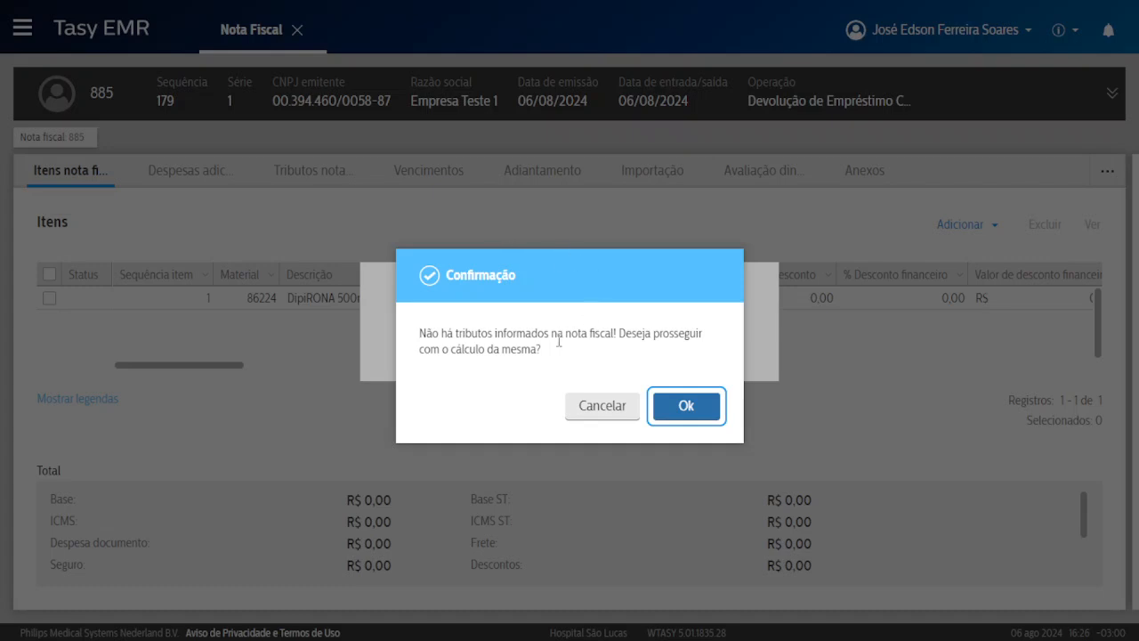
drag(440, 336, 534, 336)
click(690, 406)
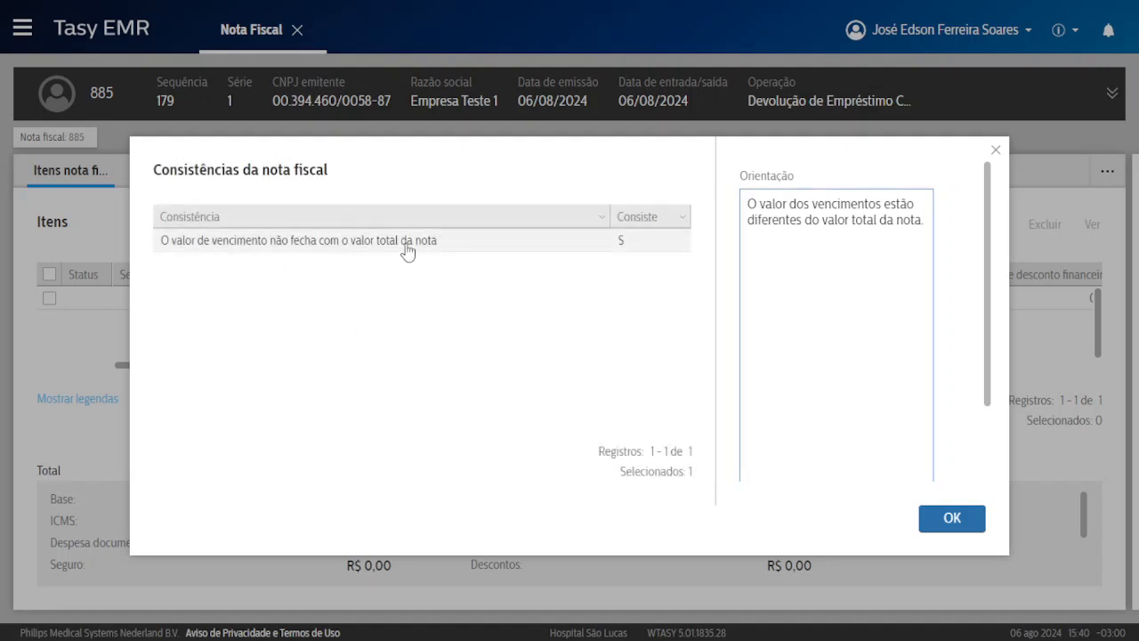
click(954, 519)
scroll(931, 513, down, 3)
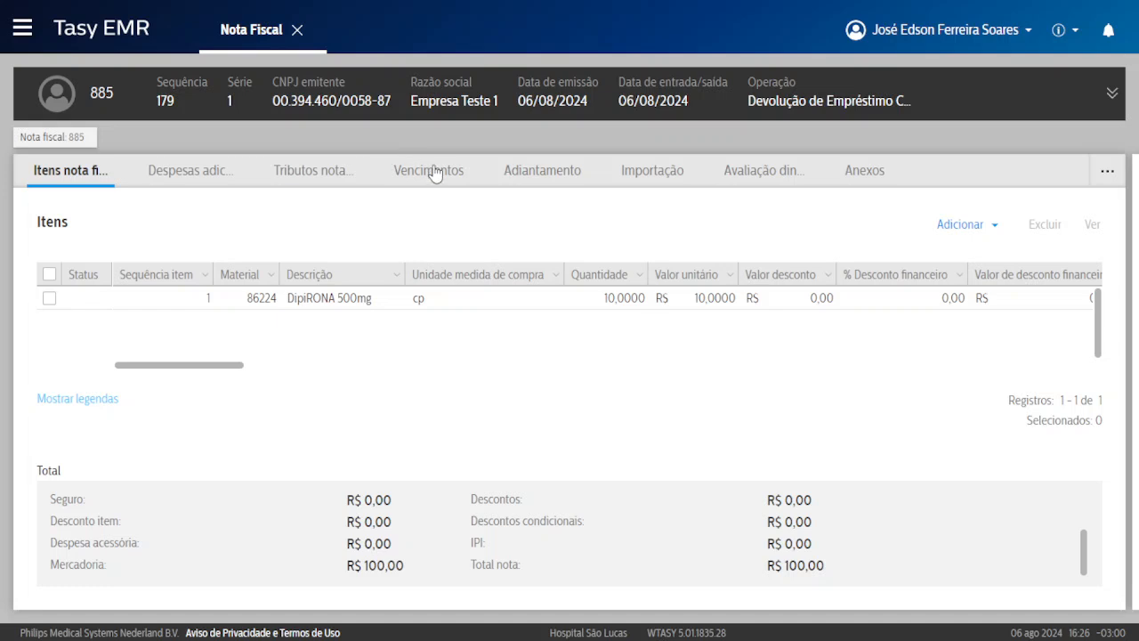
Set the calculation base of both installments to 100.
click(432, 171)
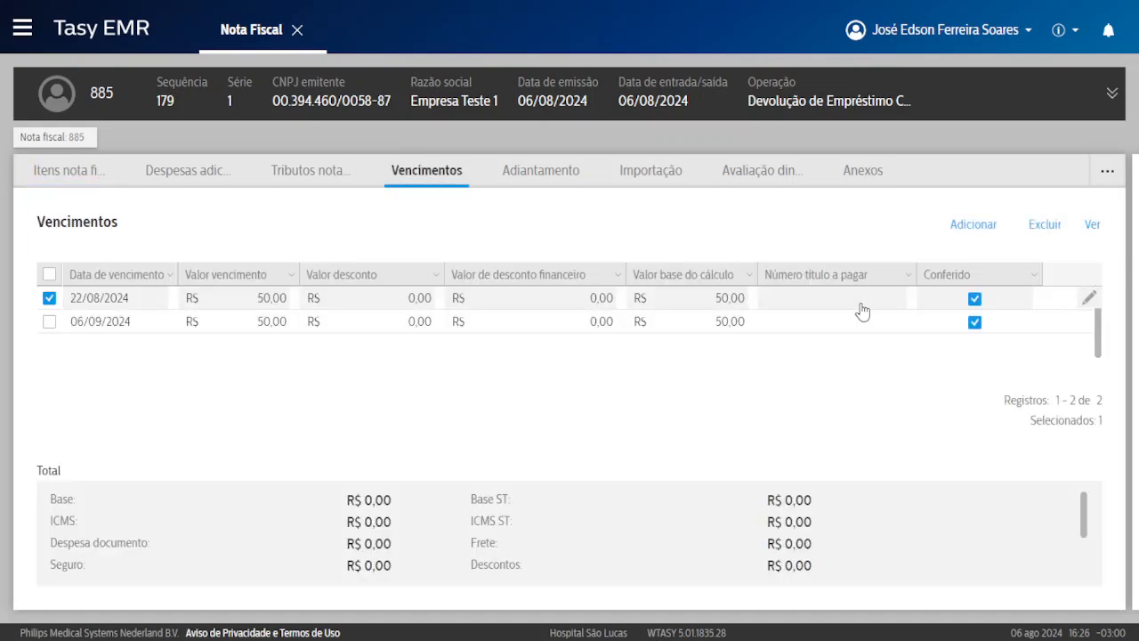
double_click(725, 300)
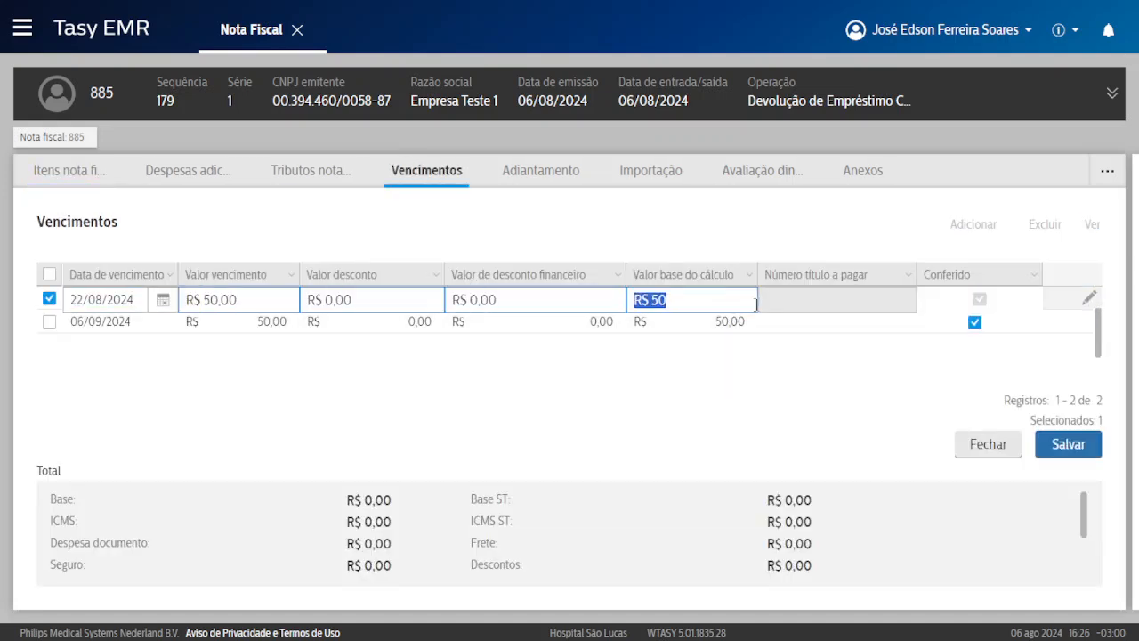
text(100)
key(Return)
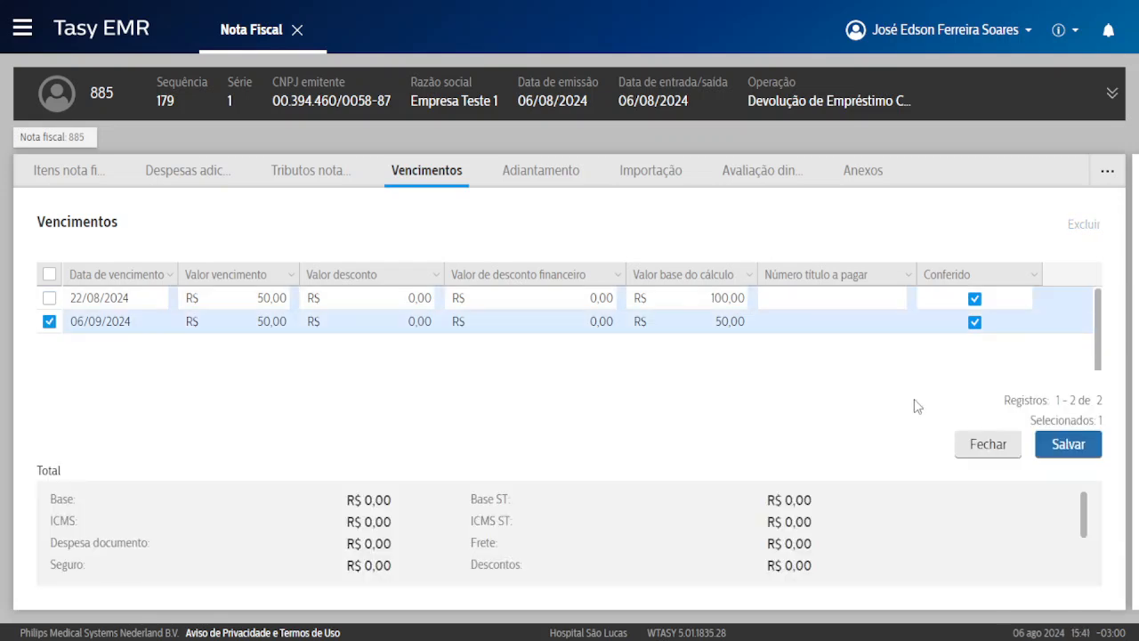
click(987, 445)
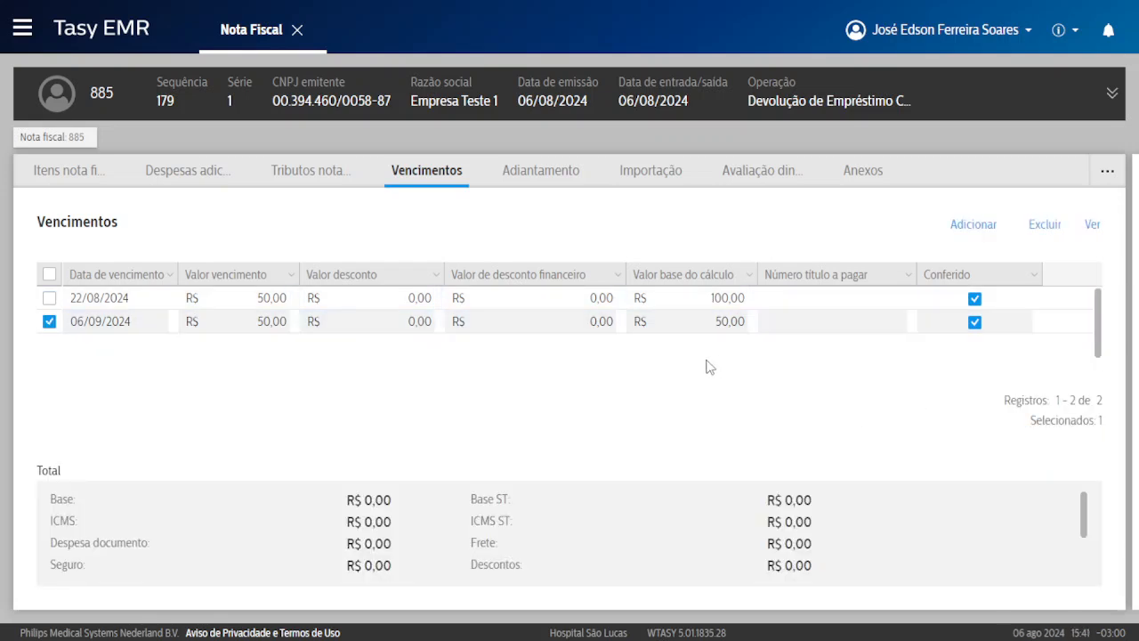
click(1088, 322)
click(717, 313)
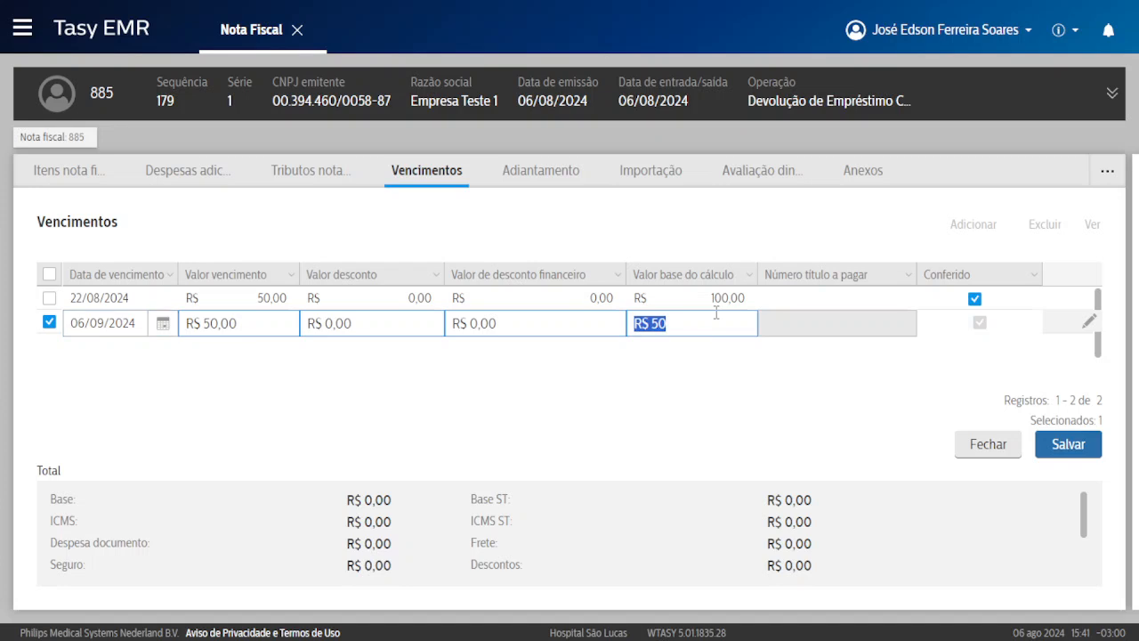
text(100)
click(632, 406)
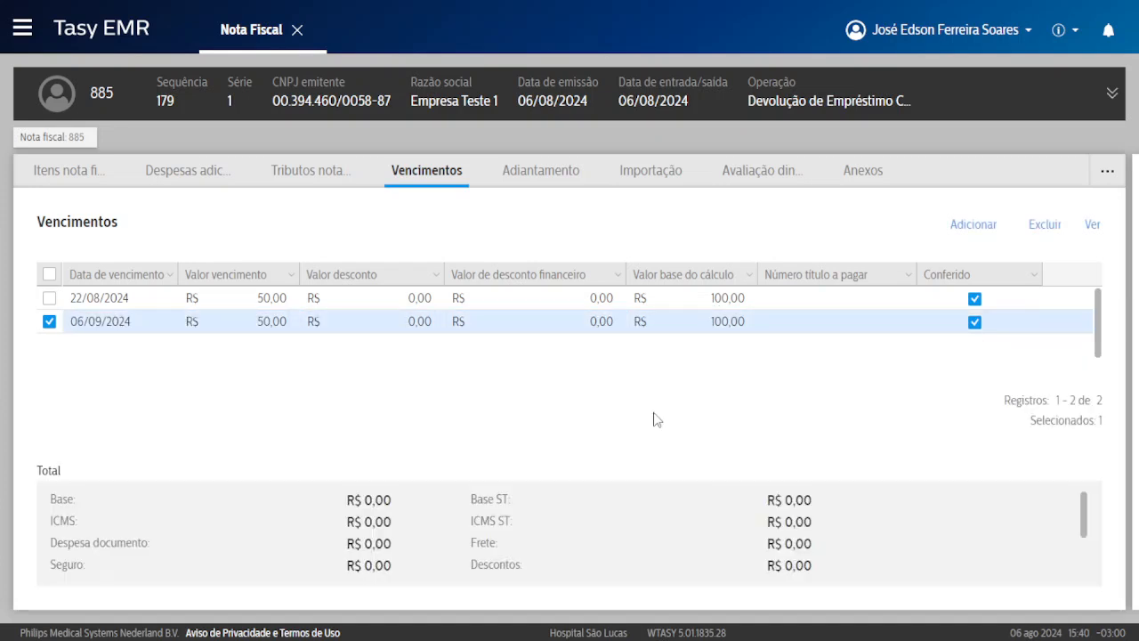
Recalculate the invoice, dismiss the due-date mismatch warning, and select both due-date rows.
right_click(483, 381)
click(537, 242)
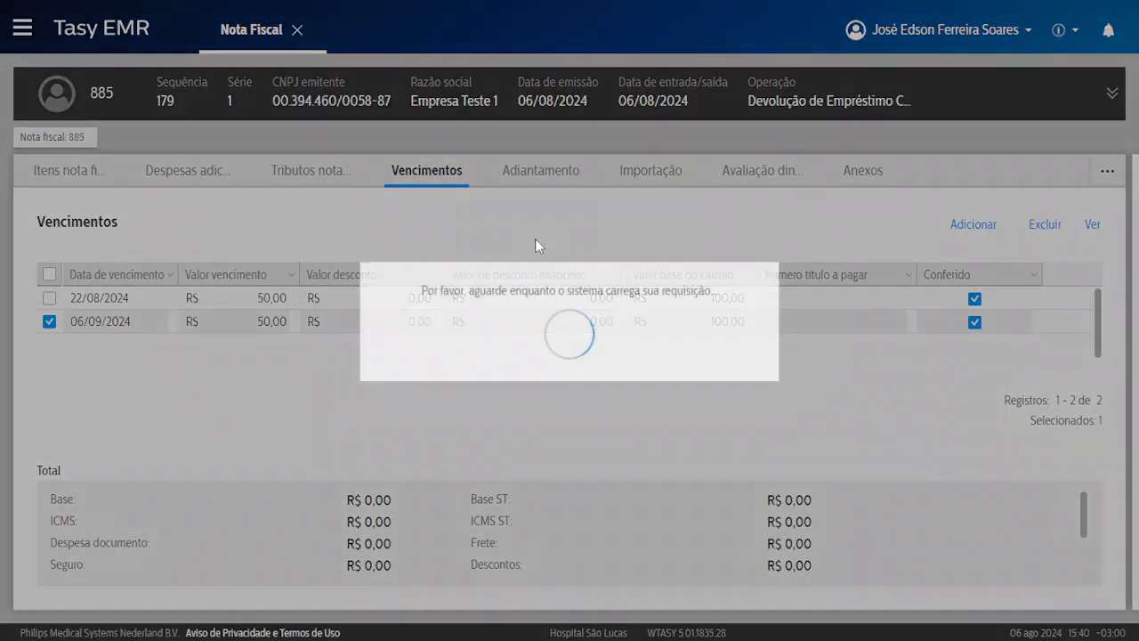
click(710, 402)
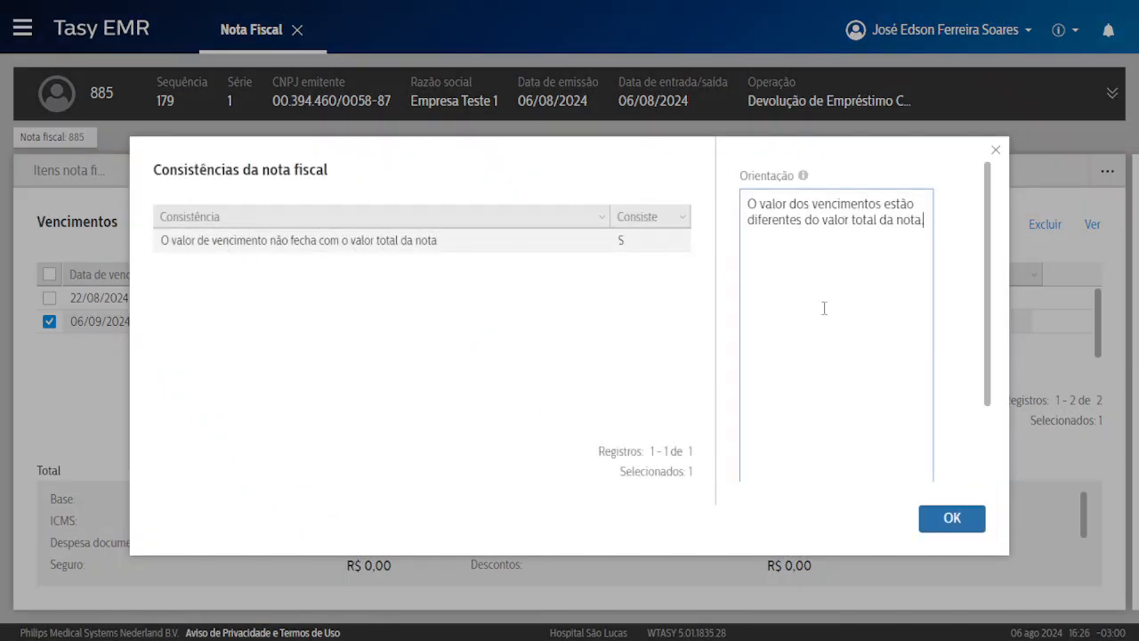
click(950, 519)
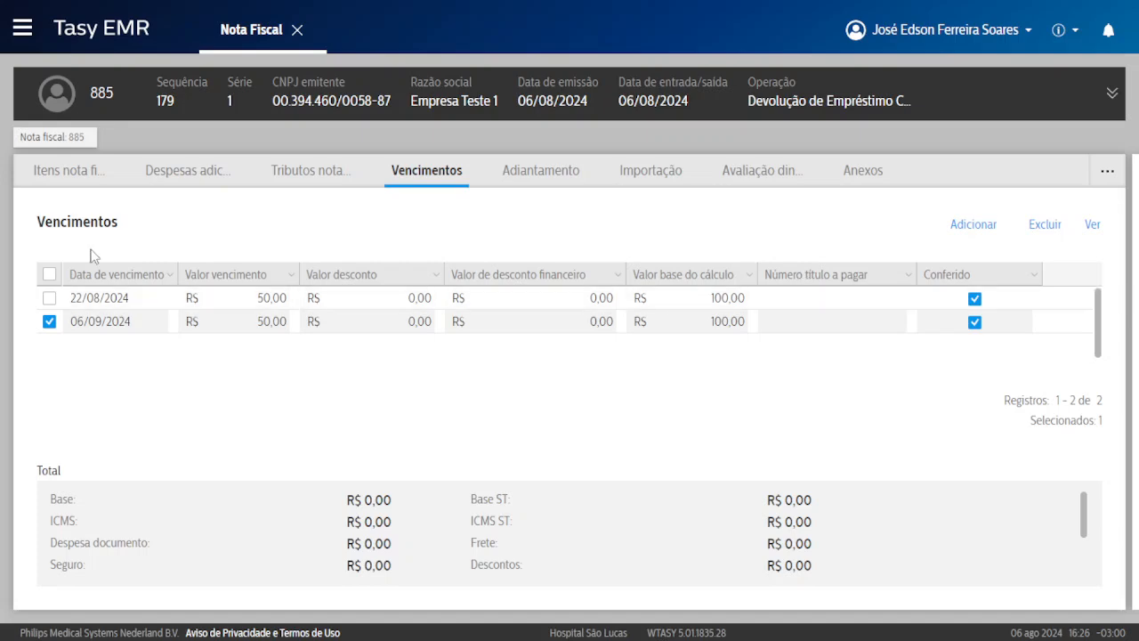
click(49, 274)
Delete both due dates and regenerate them with Atualizar total nota fiscal.
click(1026, 220)
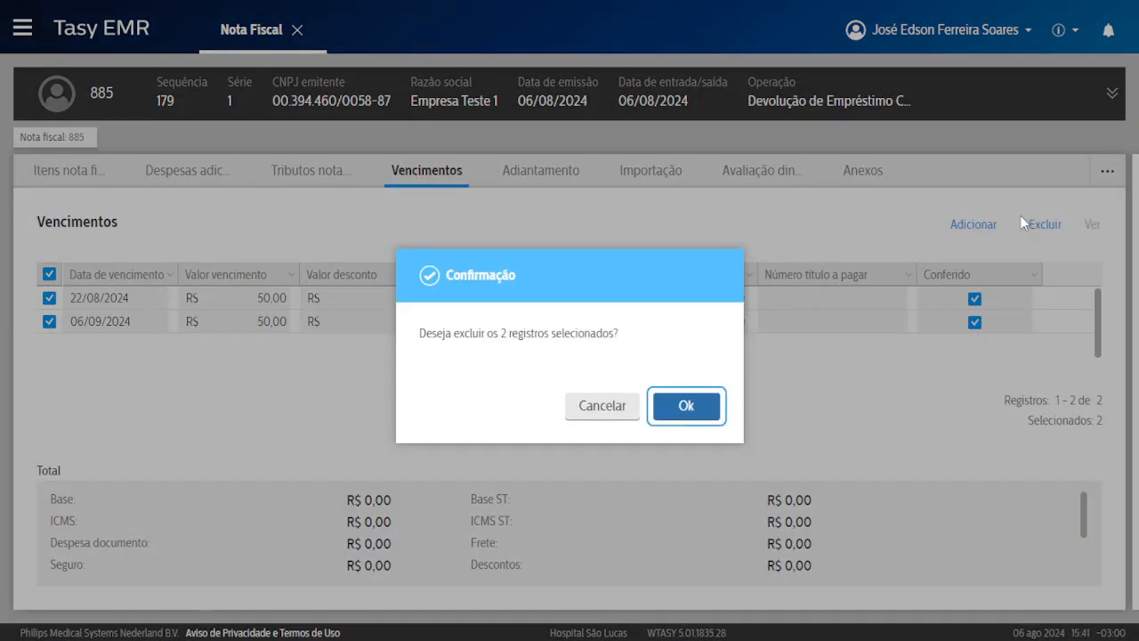
key(Return)
right_click(551, 208)
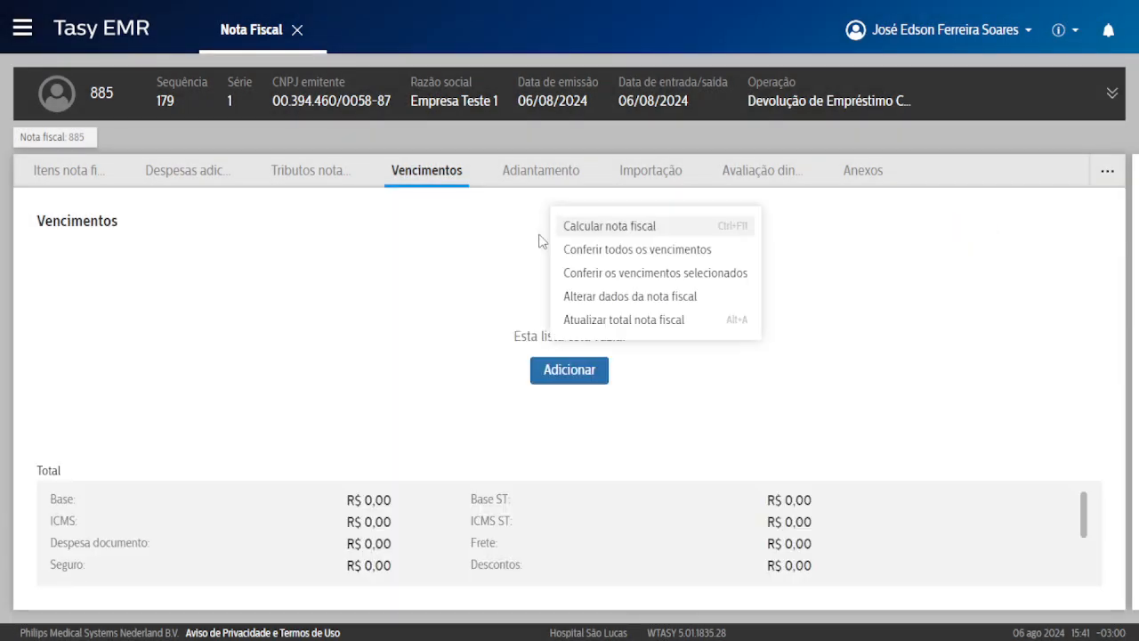
click(602, 320)
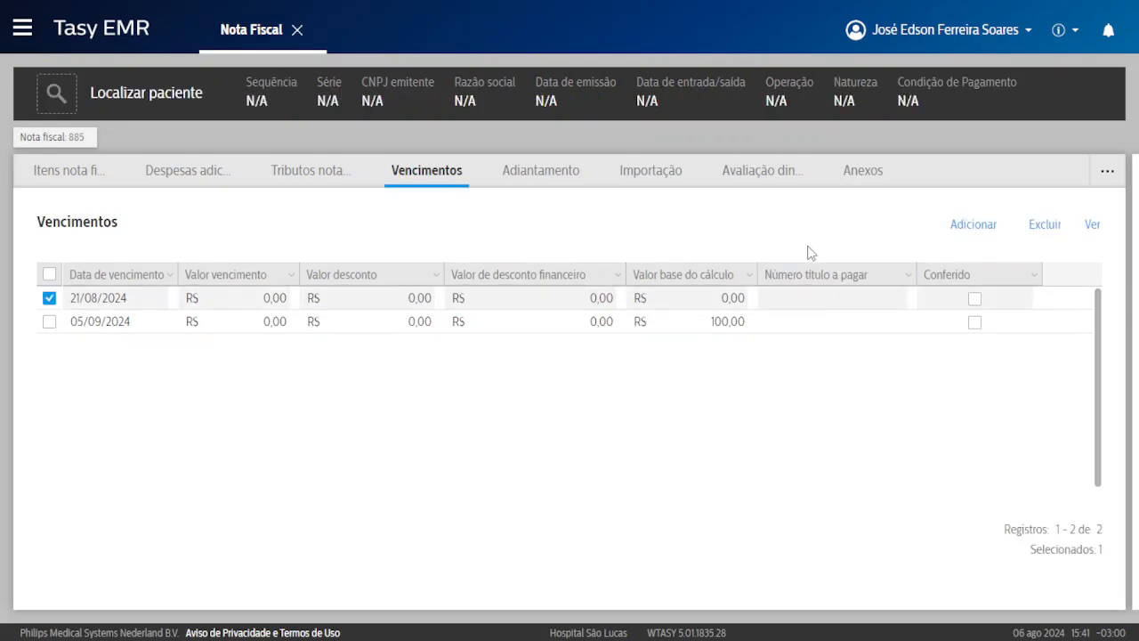
Calculate the invoice without taxes and close the consistency results.
right_click(795, 281)
click(669, 303)
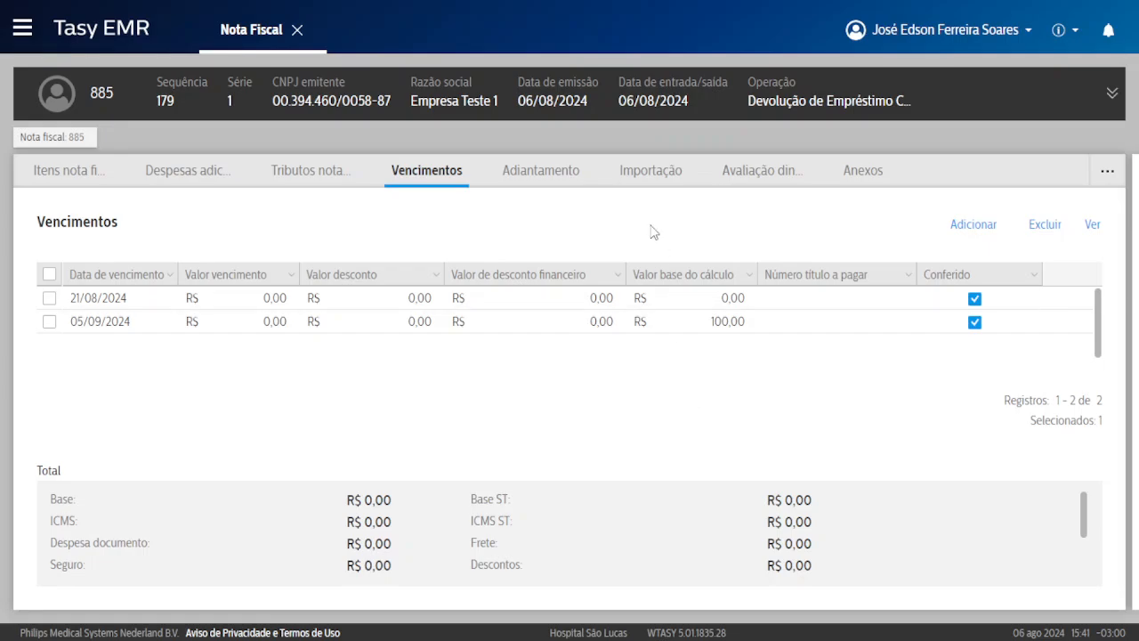
right_click(650, 231)
click(596, 246)
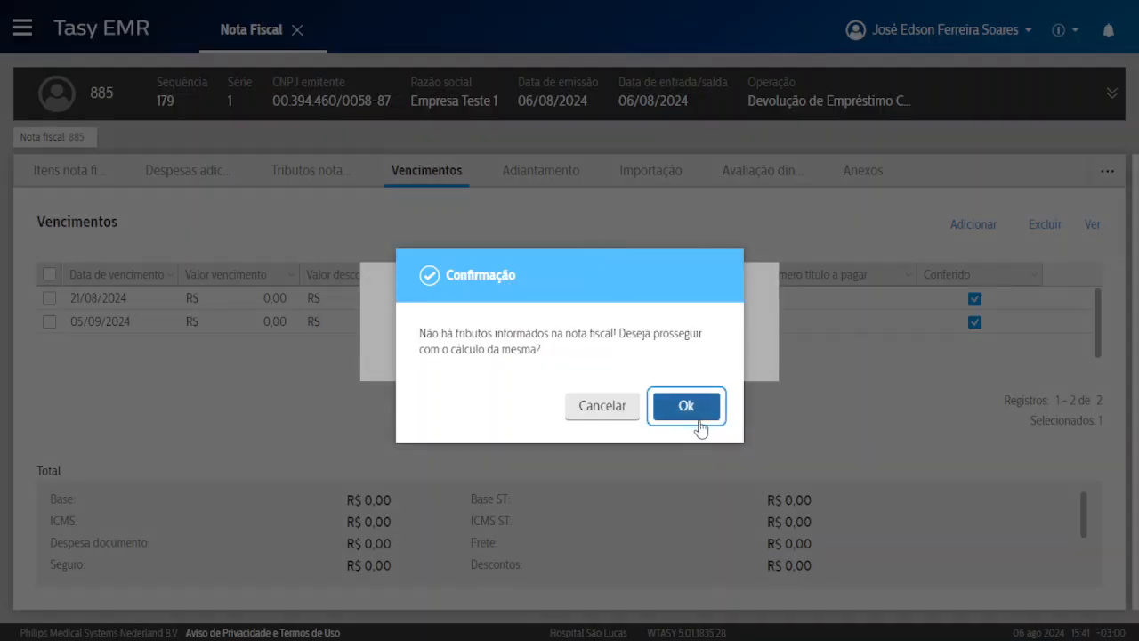
click(698, 422)
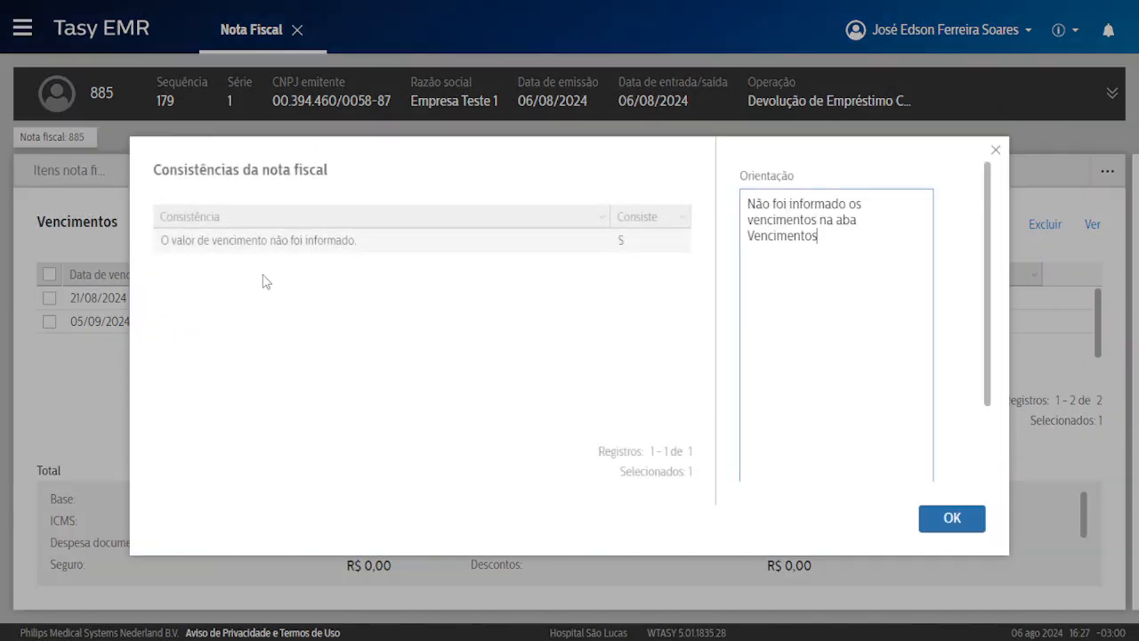
click(942, 519)
Delete the 21/08/2024 due date and recalculate the invoice.
click(783, 299)
click(1032, 225)
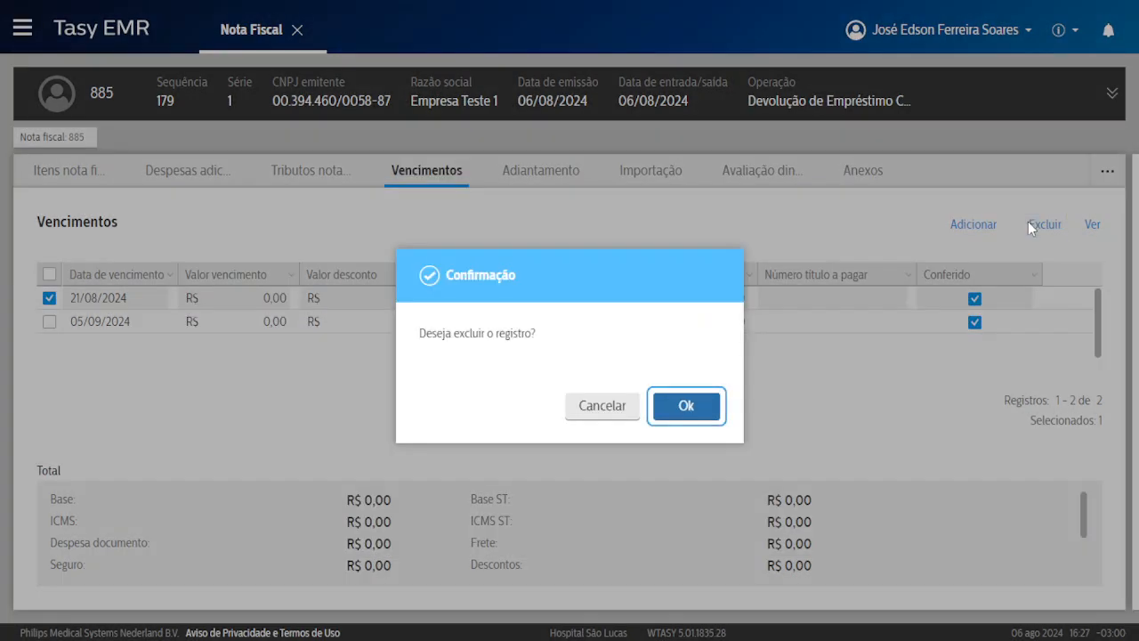
key(Return)
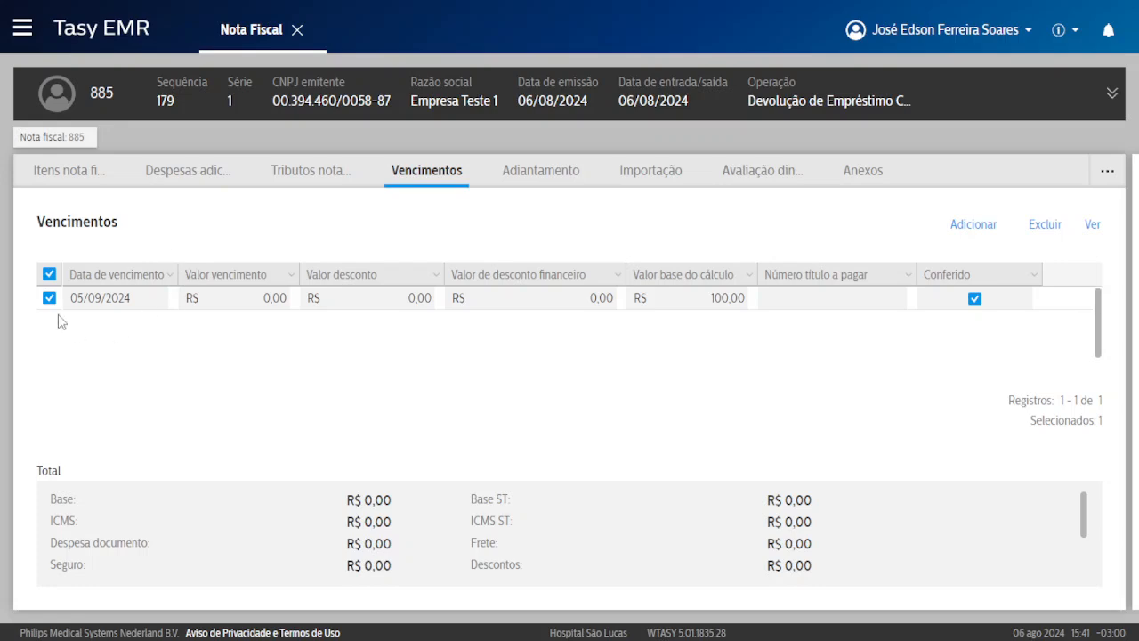
right_click(579, 235)
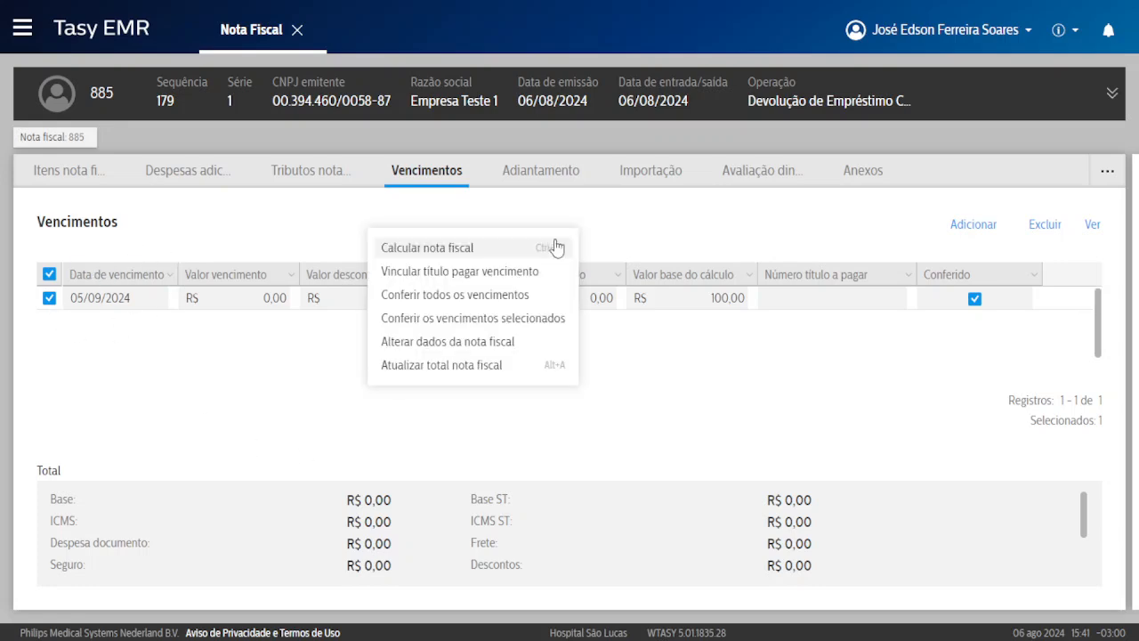
click(447, 247)
click(669, 407)
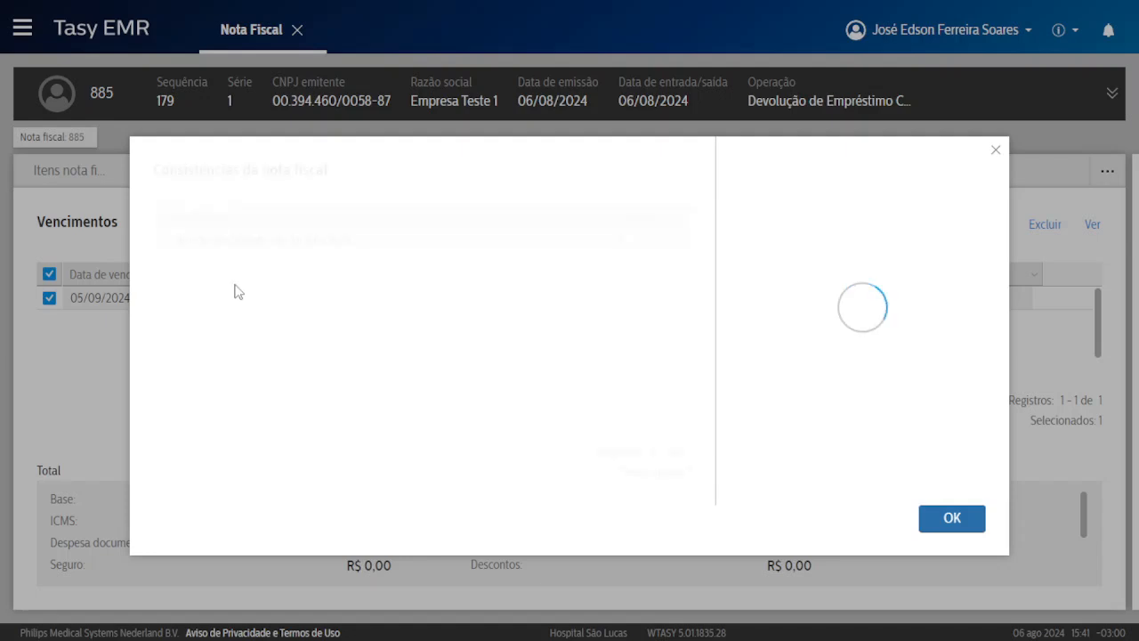
click(949, 518)
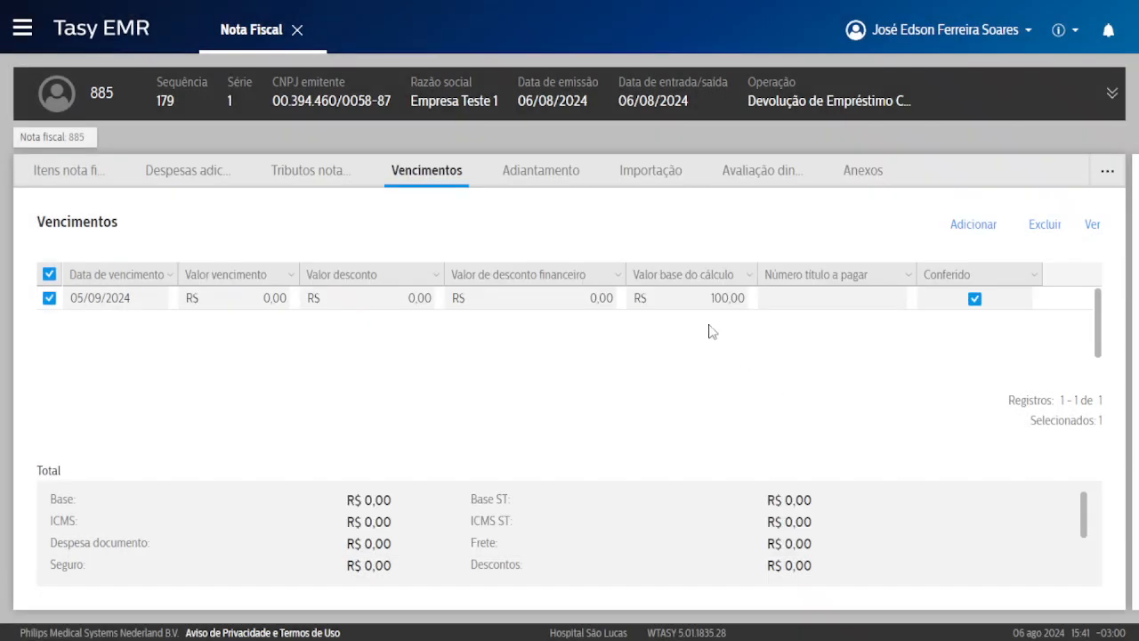
Set the 05/09/2024 due-date amount to 100, save, and recalculate the invoice.
click(1089, 298)
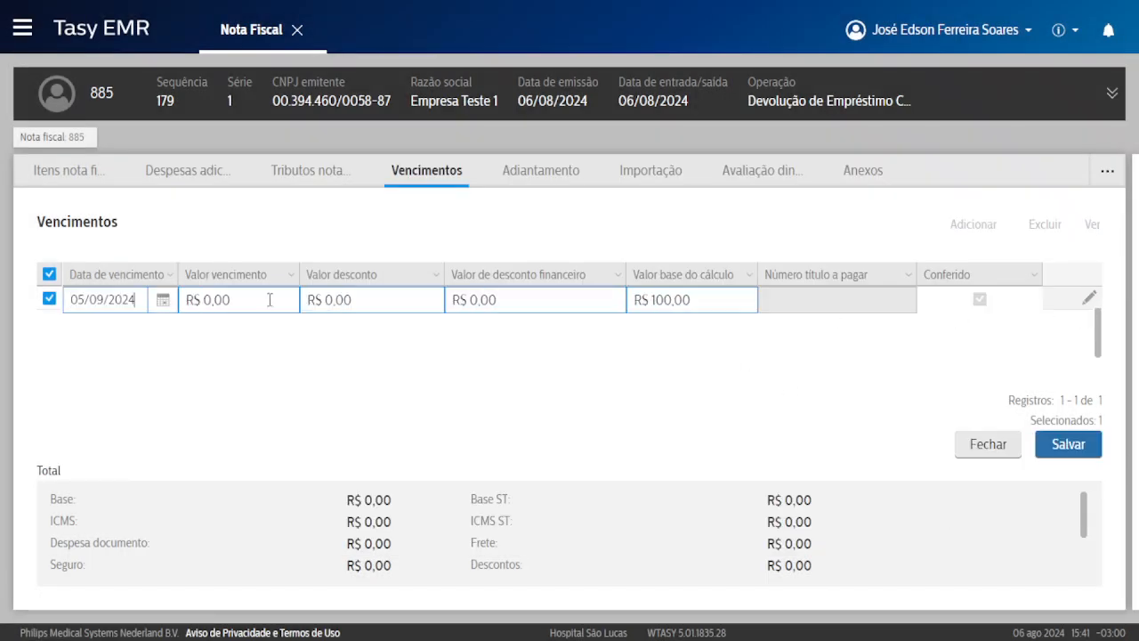
click(261, 297)
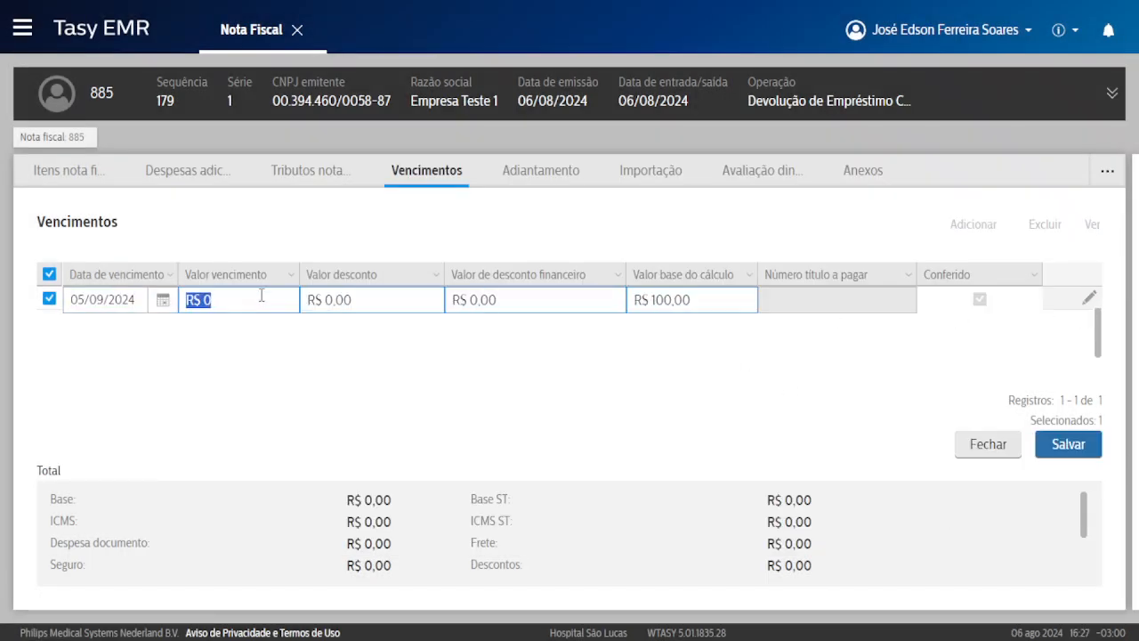
text(100)
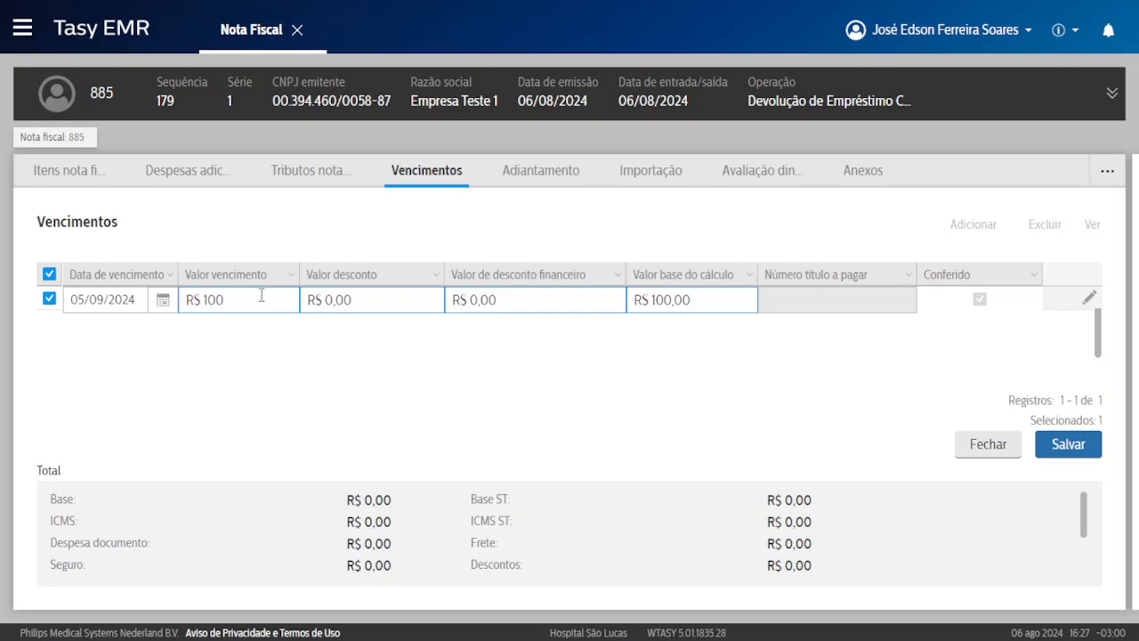
key(ctrl+s)
right_click(315, 298)
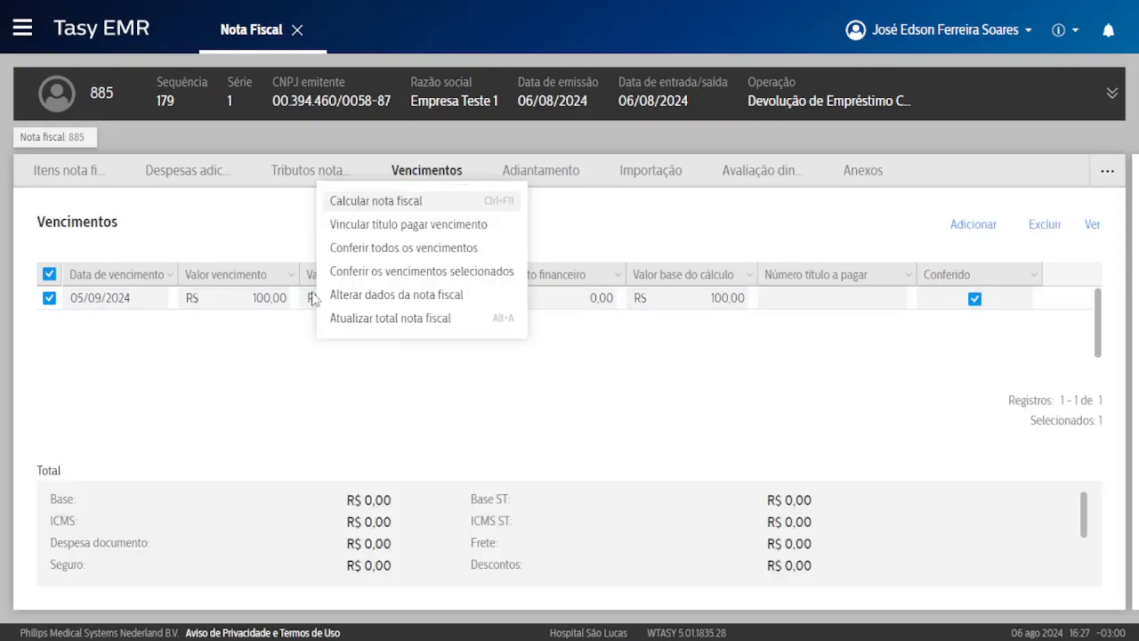
click(385, 204)
key(Return)
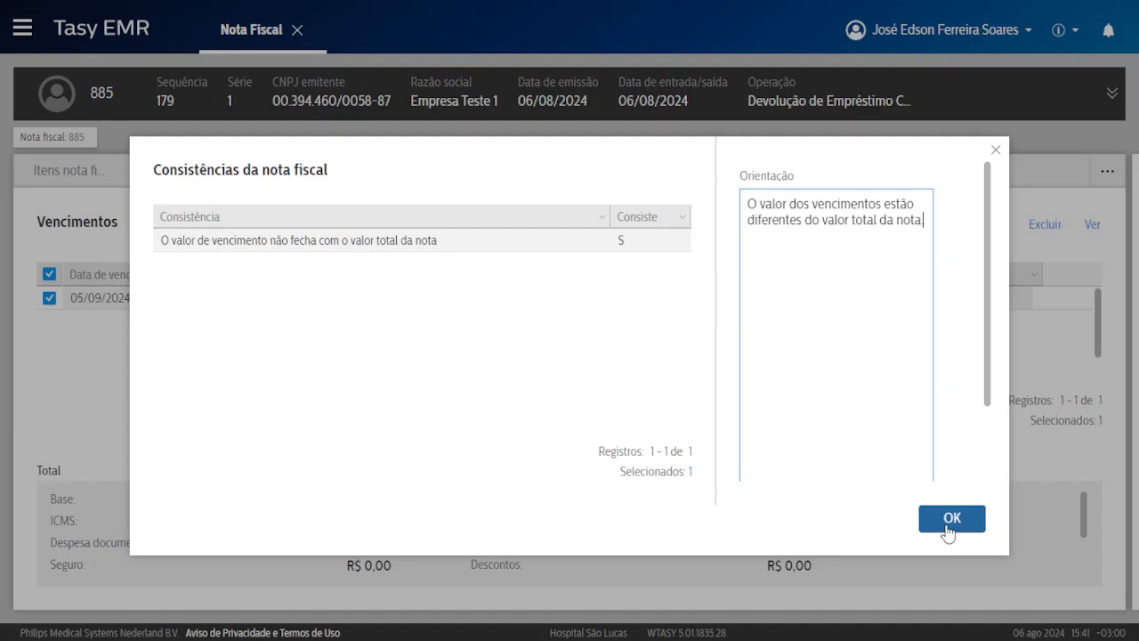
click(949, 520)
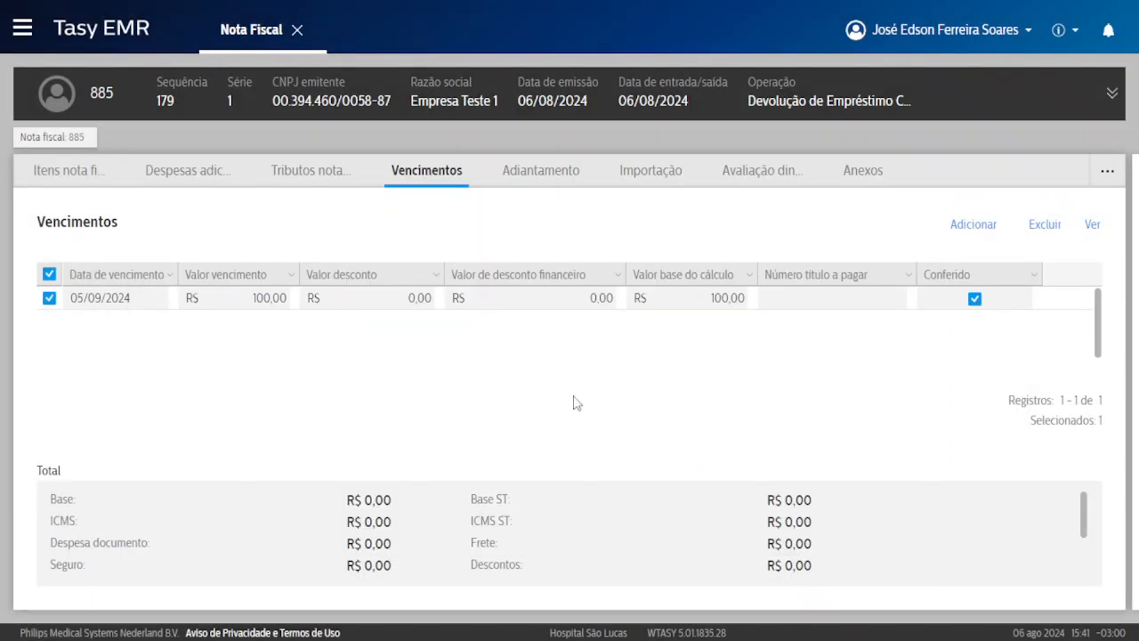
Edit invoice 885, set Condição de Pagamento to A Vista, save, and acknowledge the notices.
click(71, 140)
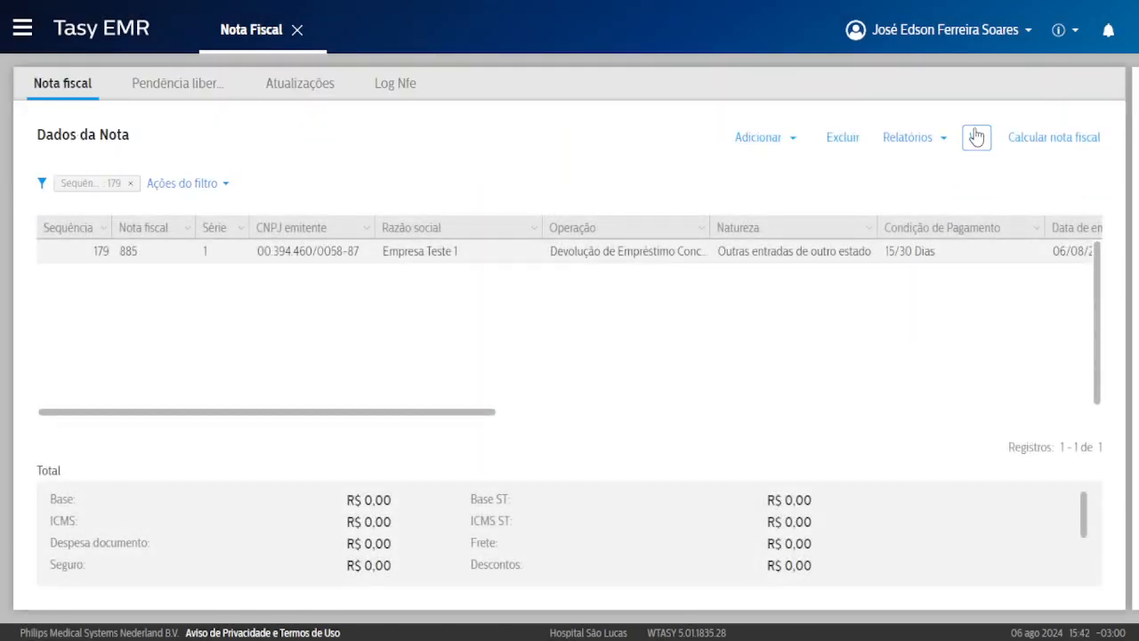
click(976, 136)
click(816, 221)
scroll(807, 309, up, 1)
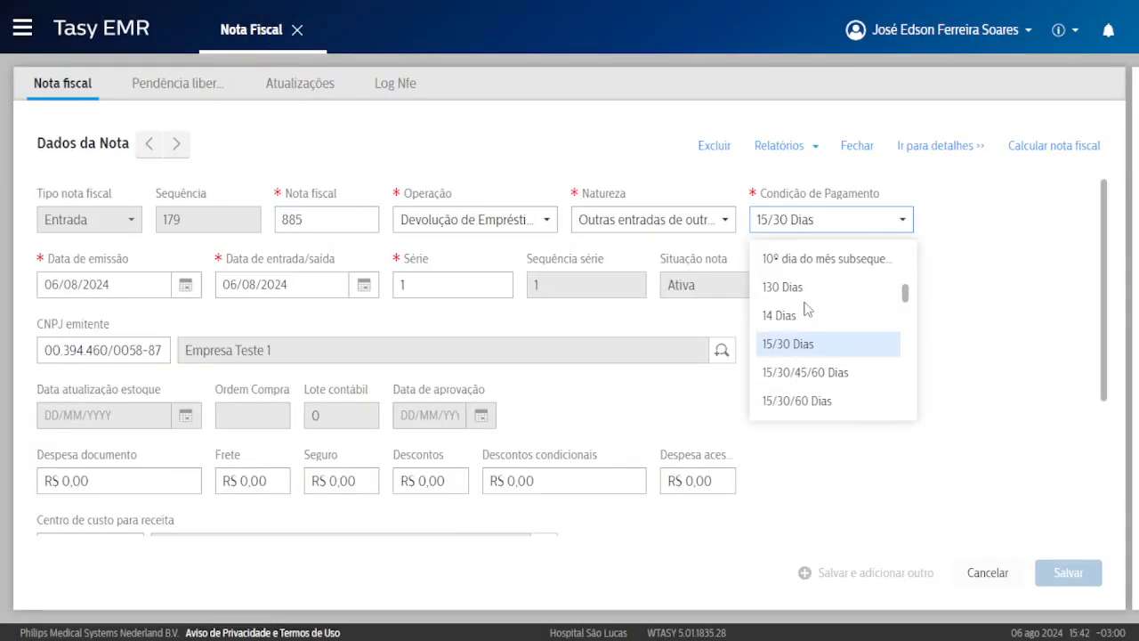
scroll(834, 329, down, 3)
scroll(840, 327, up, 7)
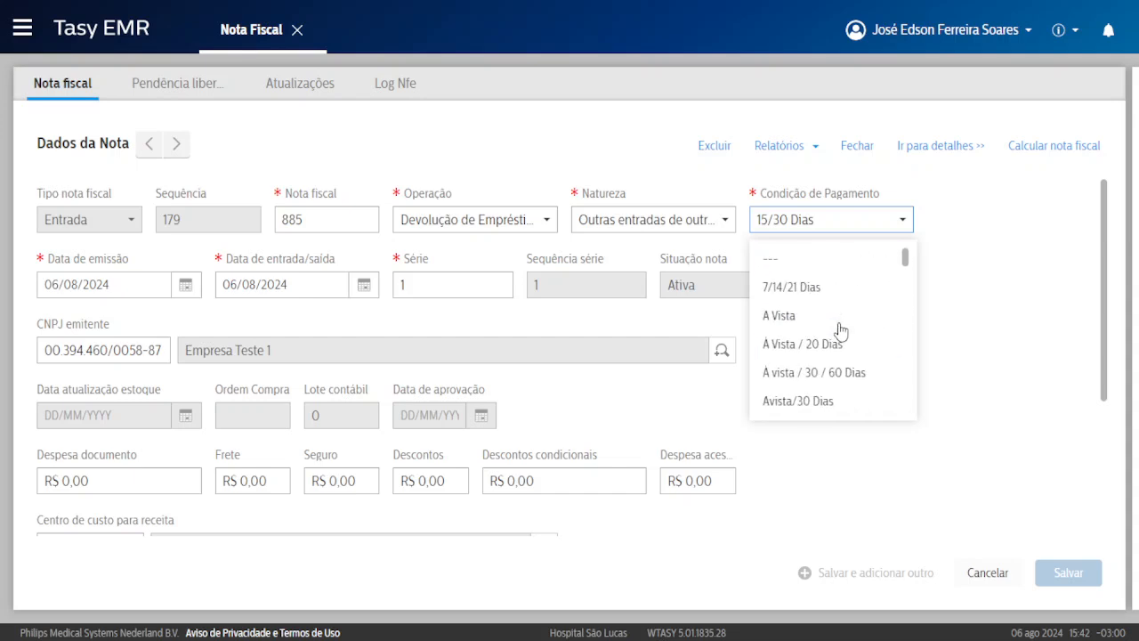
click(799, 316)
click(1060, 573)
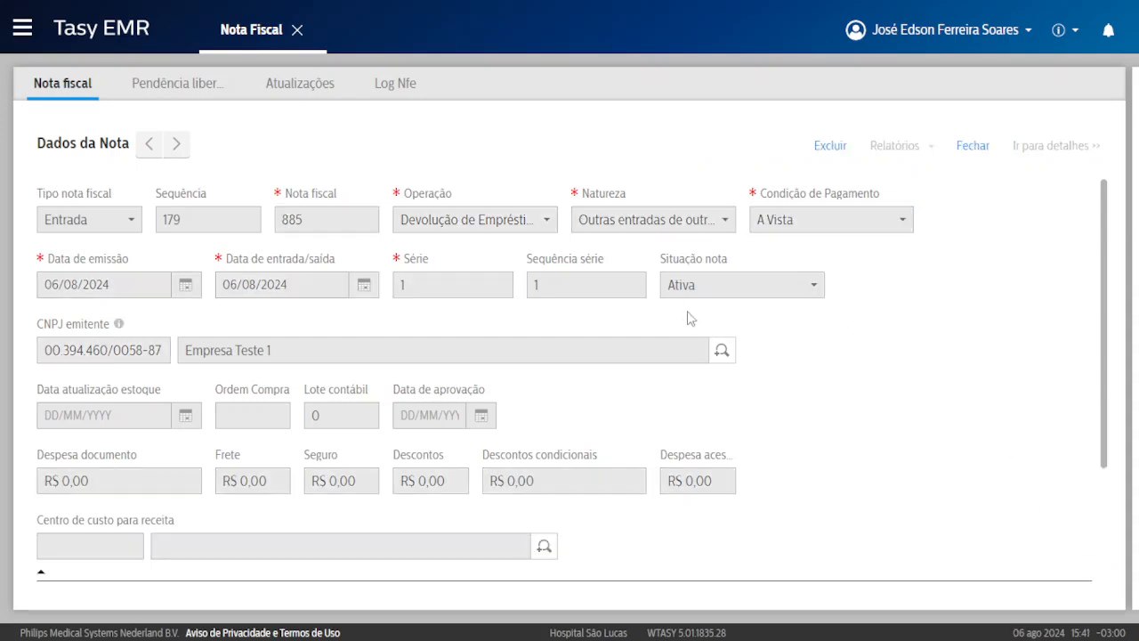
click(713, 406)
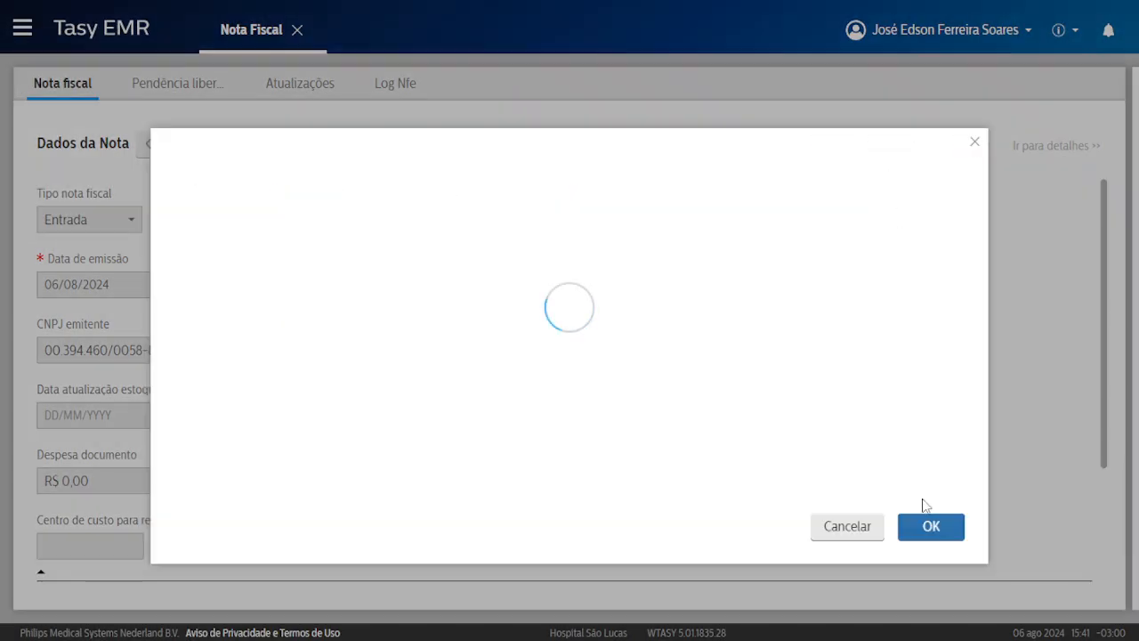
click(855, 530)
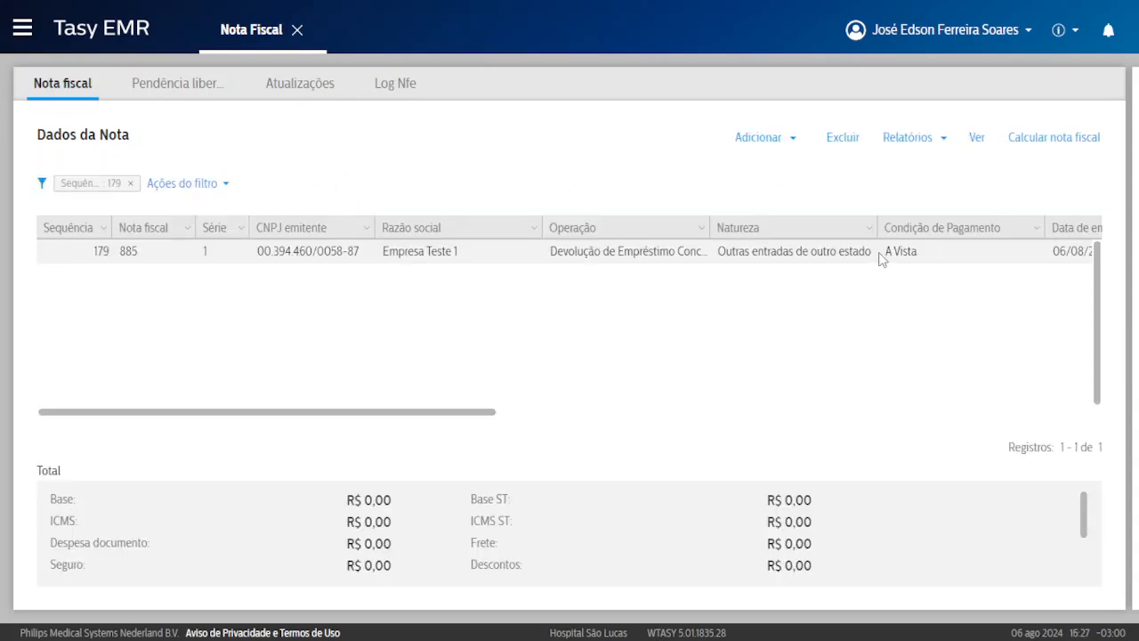
double_click(711, 260)
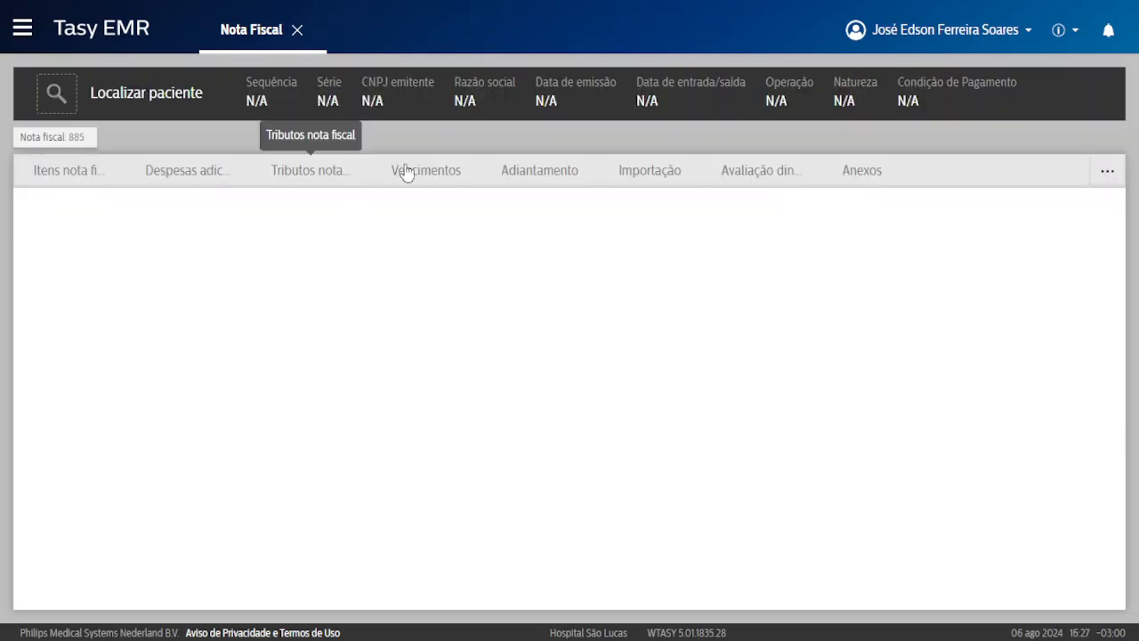
click(426, 176)
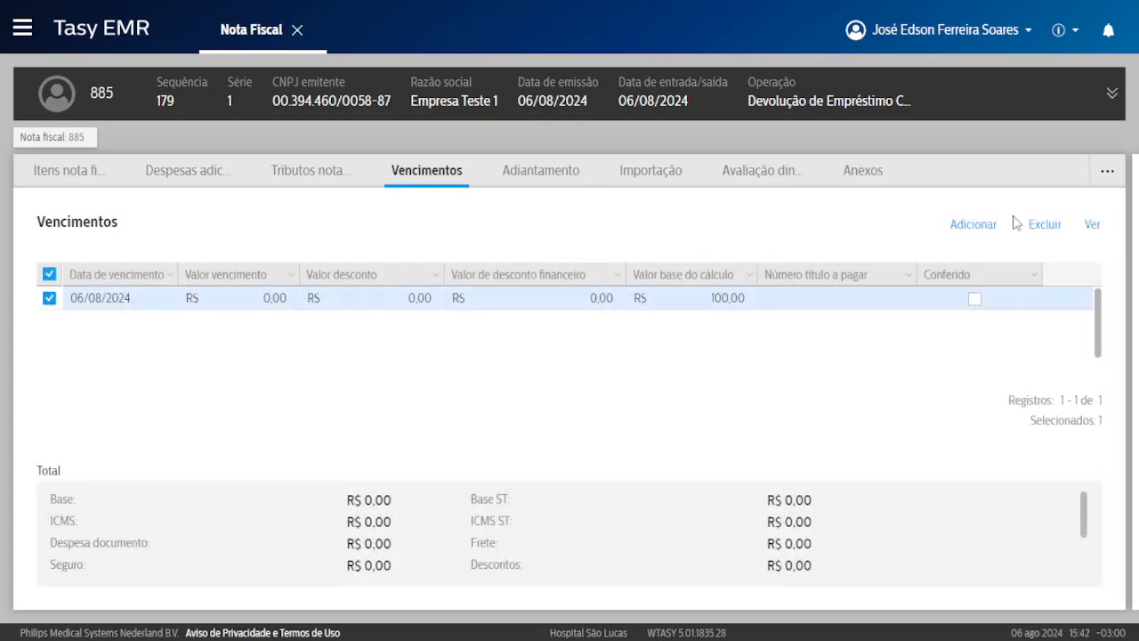
click(1041, 223)
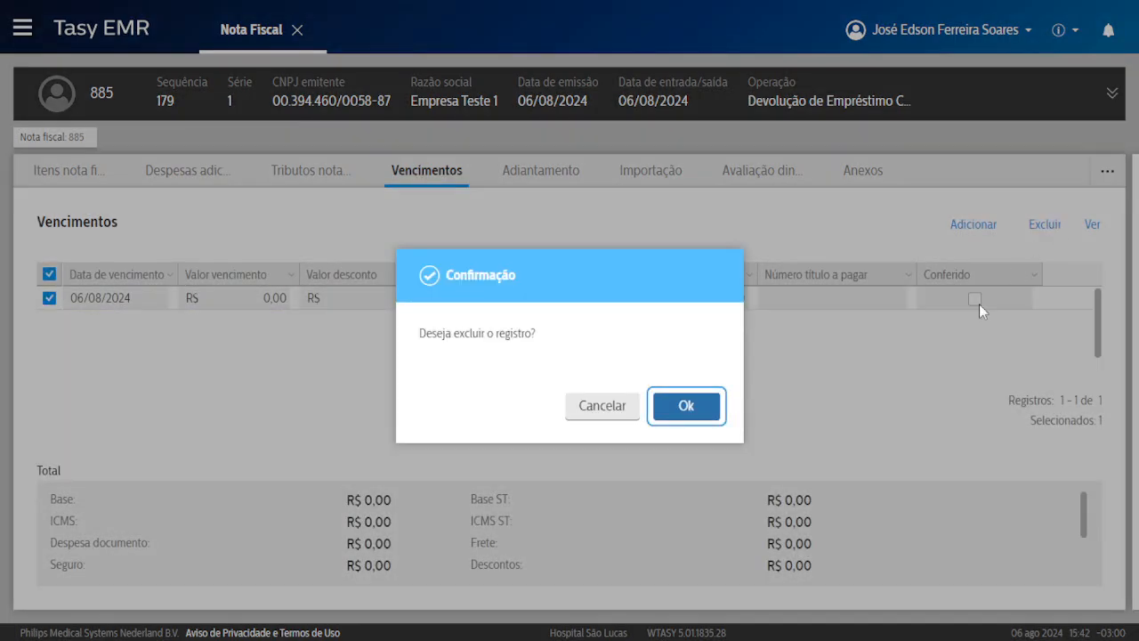
click(684, 406)
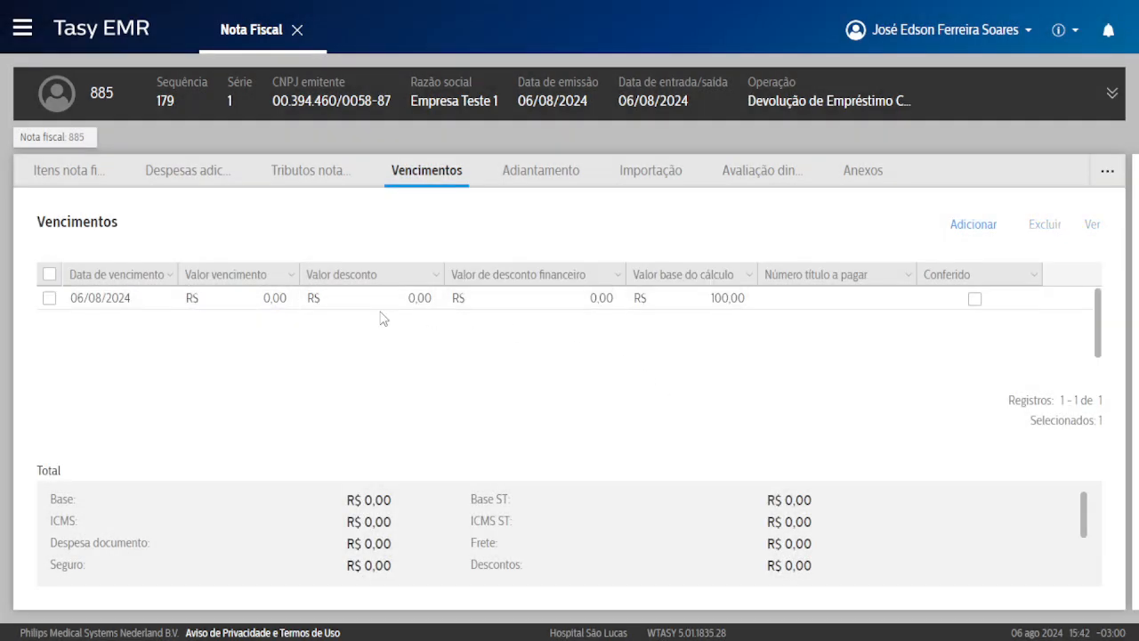
right_click(382, 318)
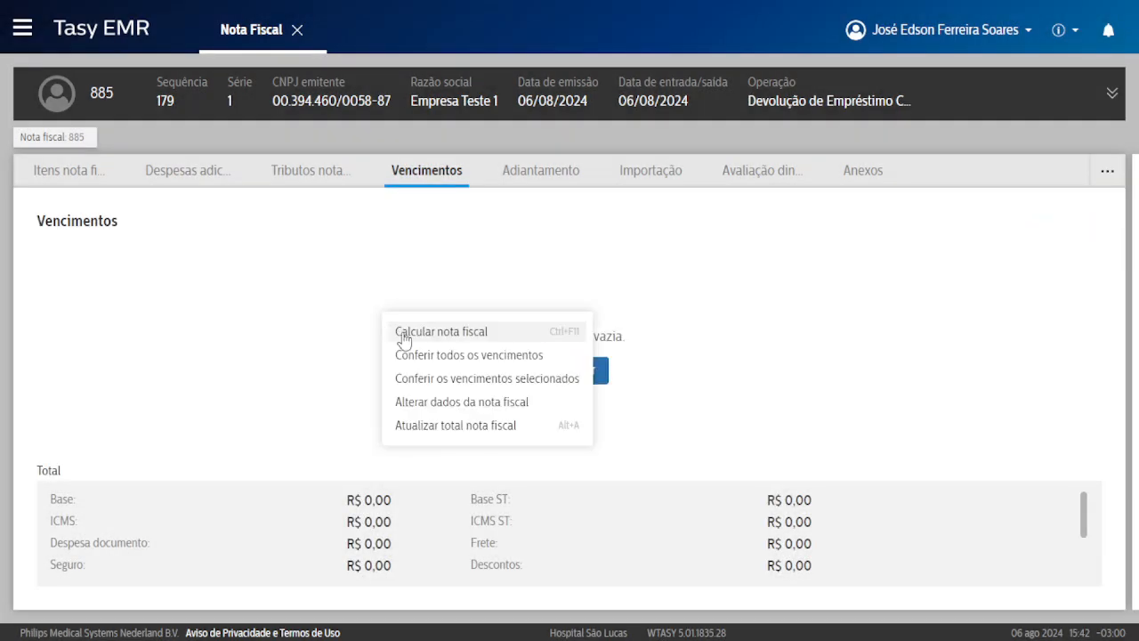
click(441, 427)
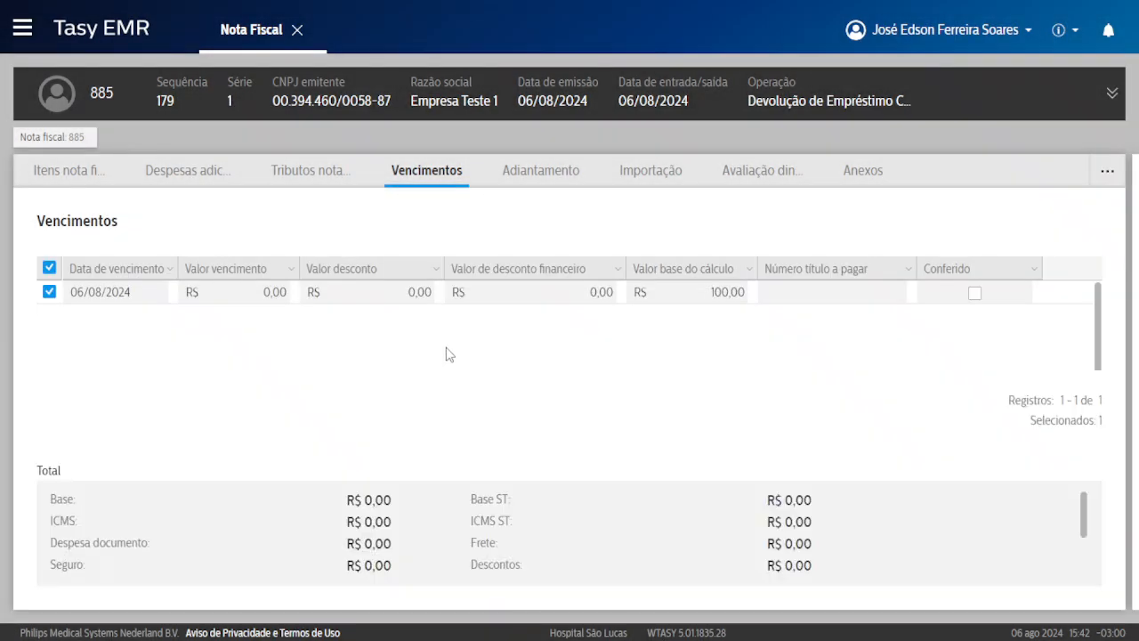
right_click(475, 300)
right_click(474, 299)
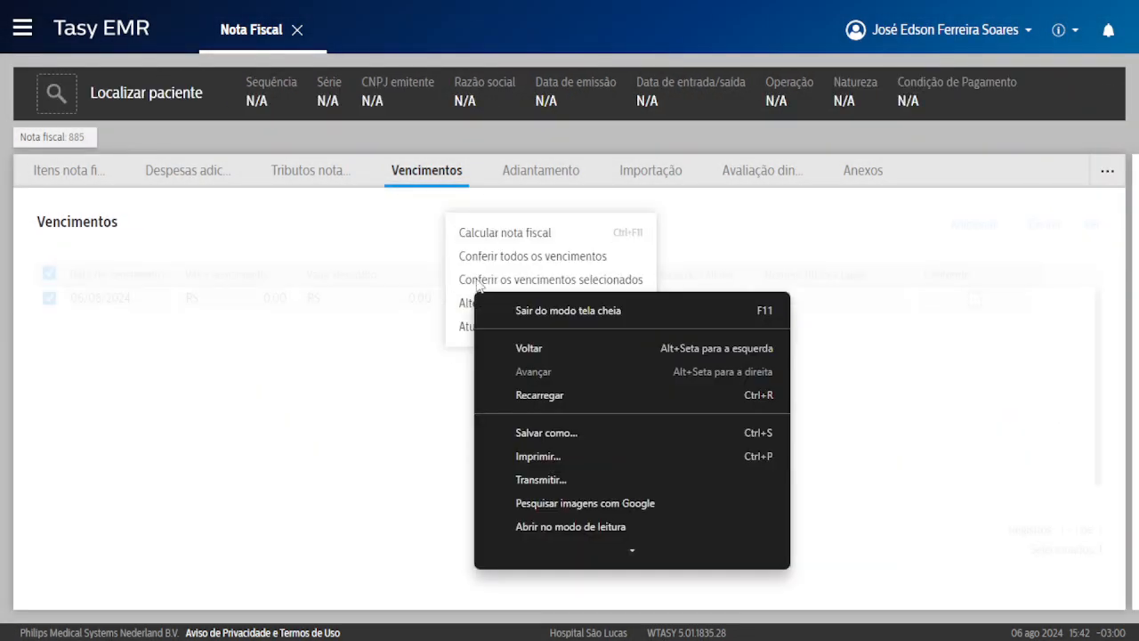
key(Escape)
click(472, 278)
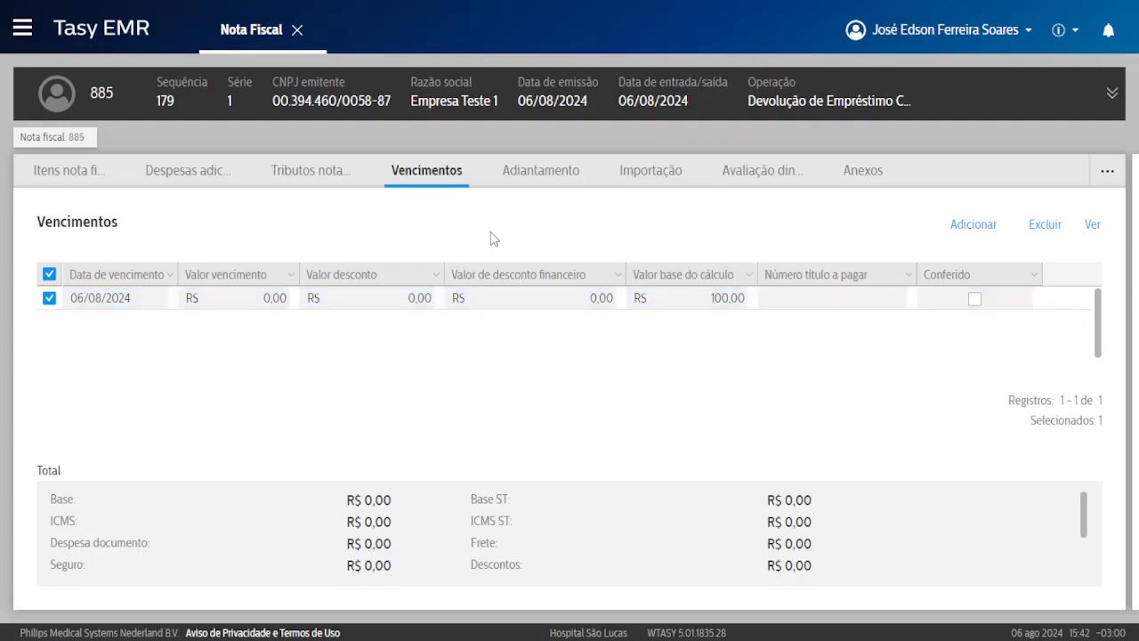
right_click(491, 238)
click(544, 302)
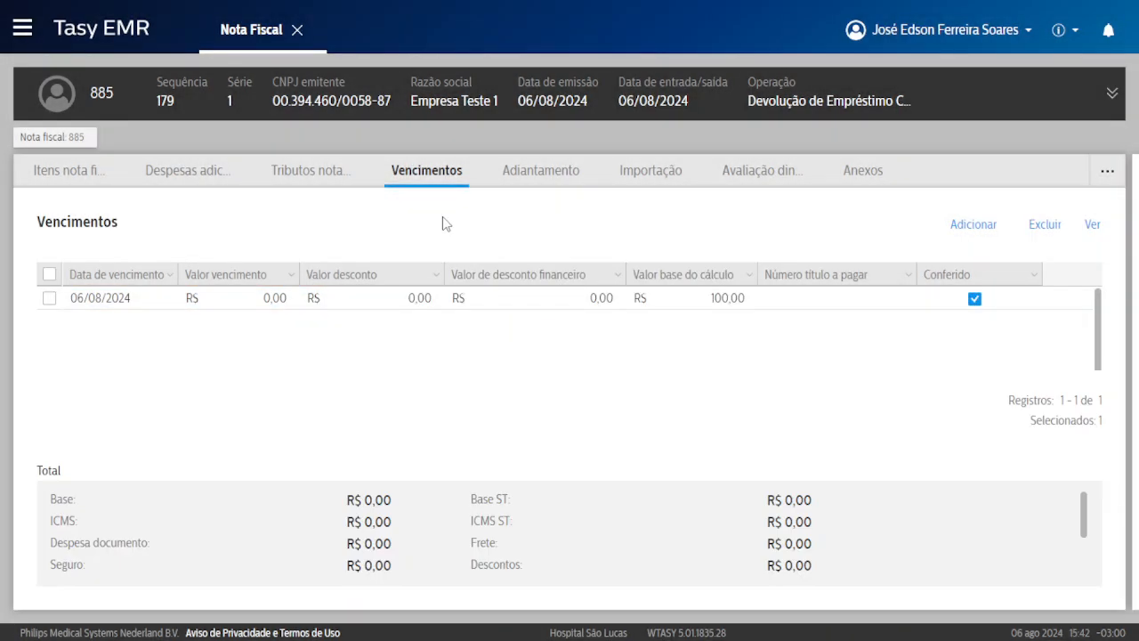
right_click(443, 218)
click(469, 237)
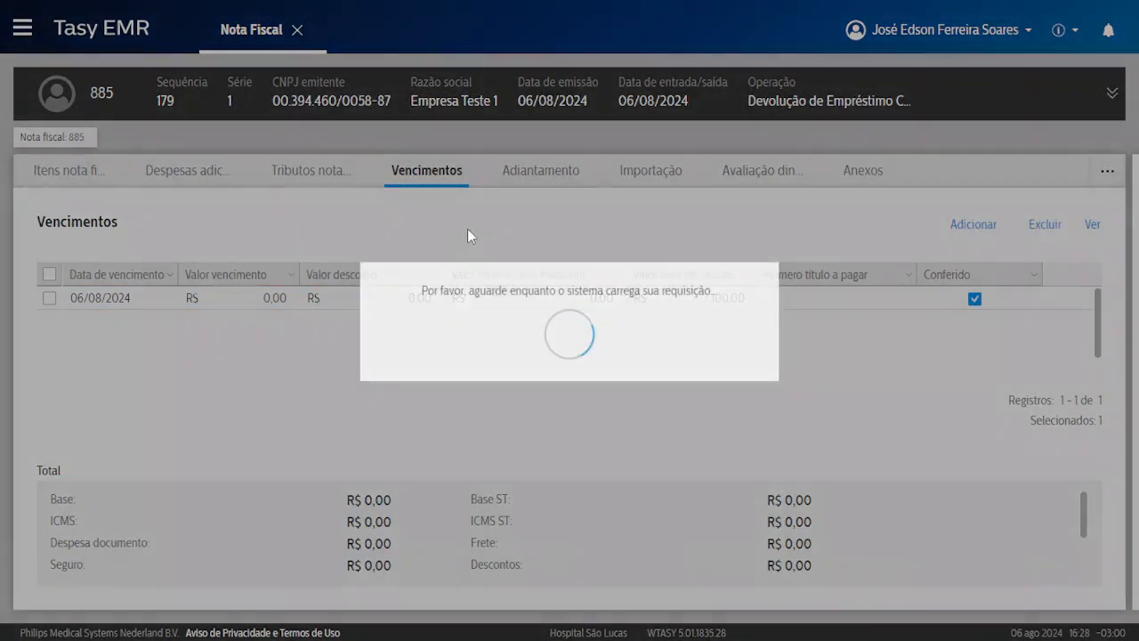
click(672, 405)
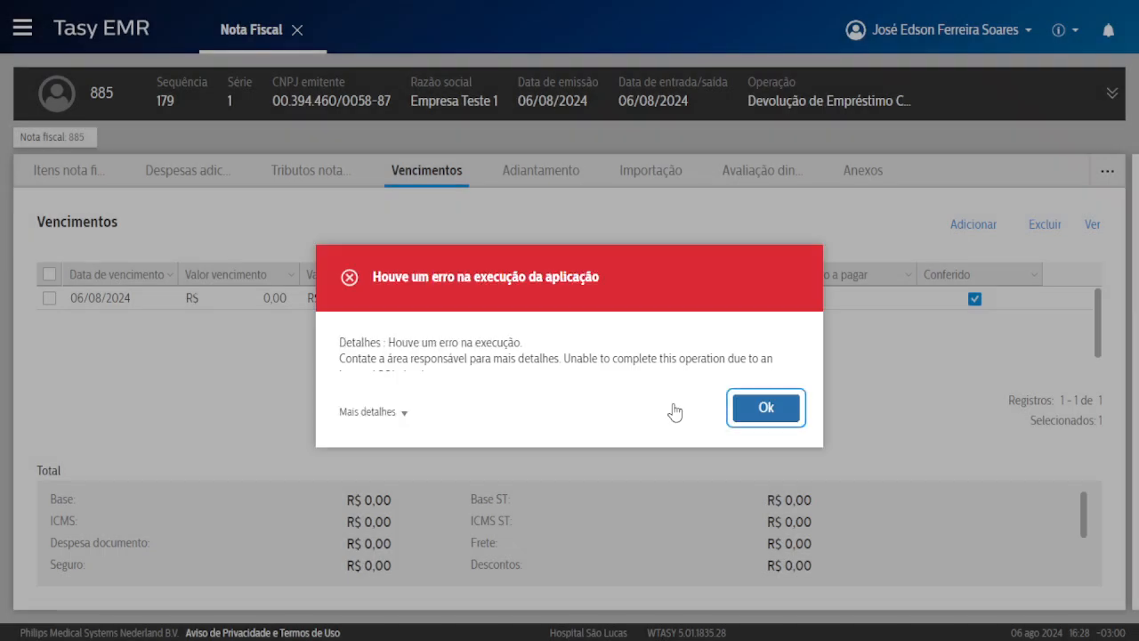
key(Return)
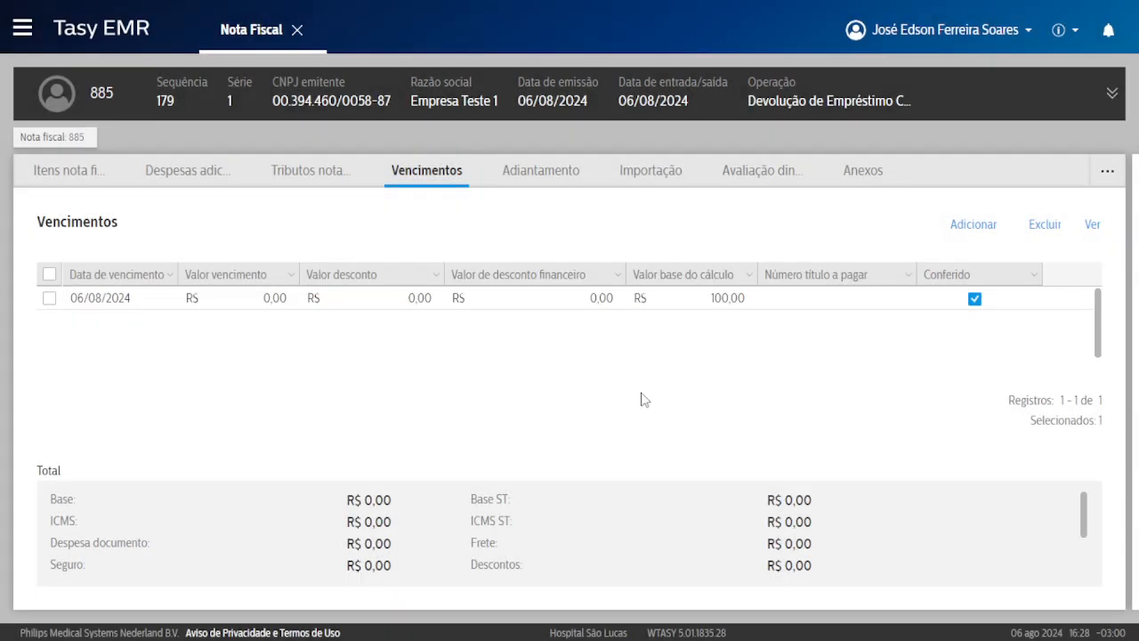
click(224, 293)
right_click(203, 294)
click(240, 311)
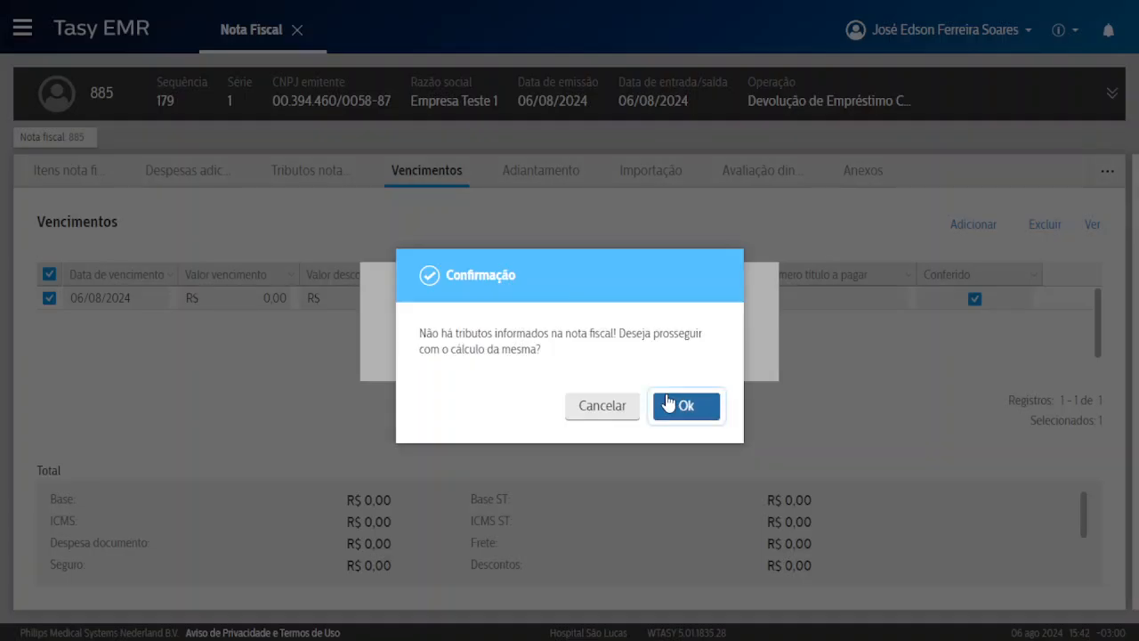
click(685, 404)
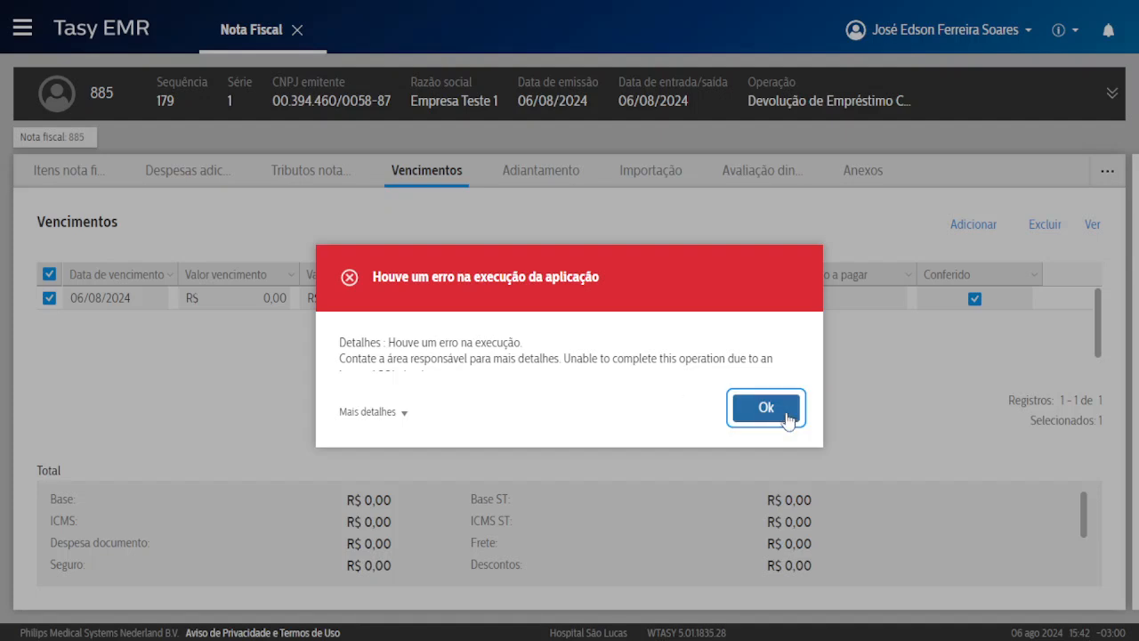
click(781, 411)
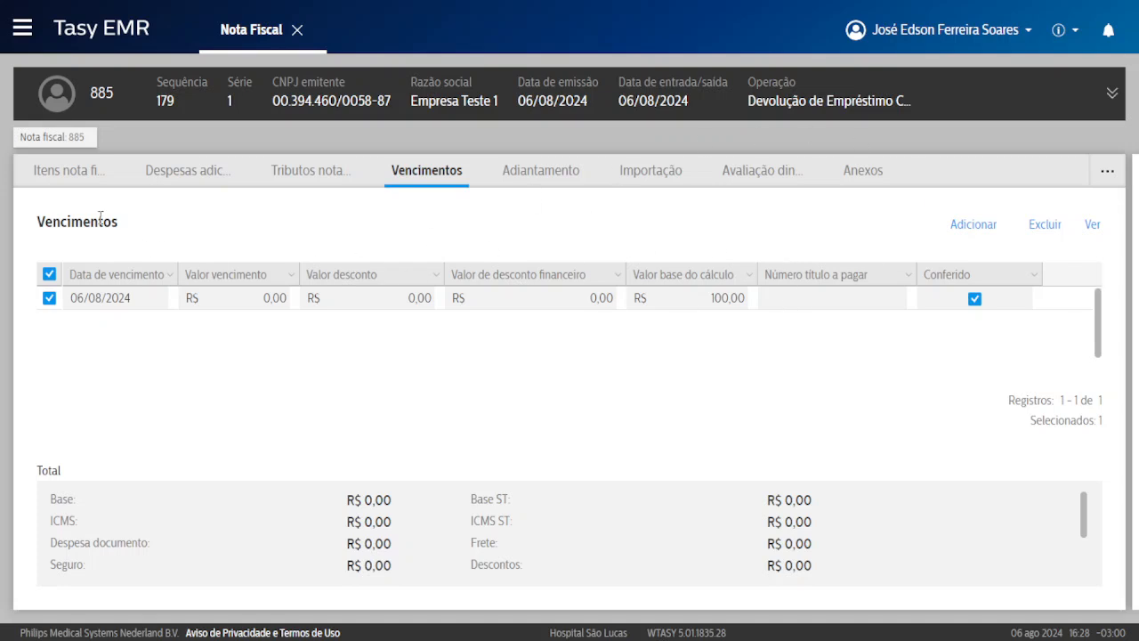
Return to the invoice list and bring up Geração de nota fiscal options for the invoice row.
right_click(375, 230)
click(43, 138)
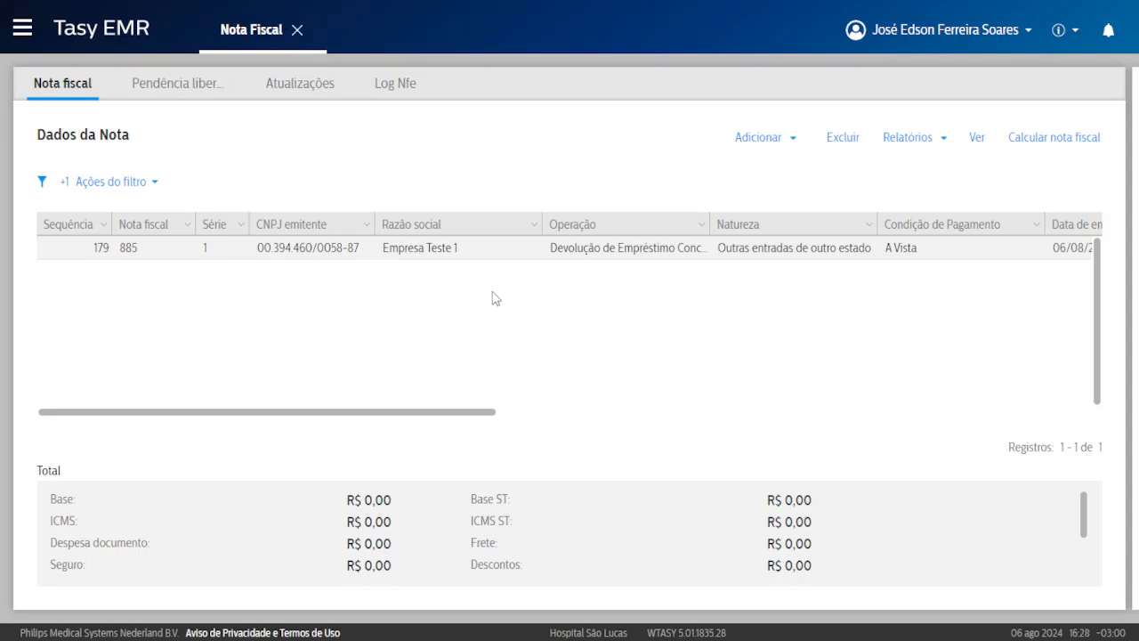
click(768, 146)
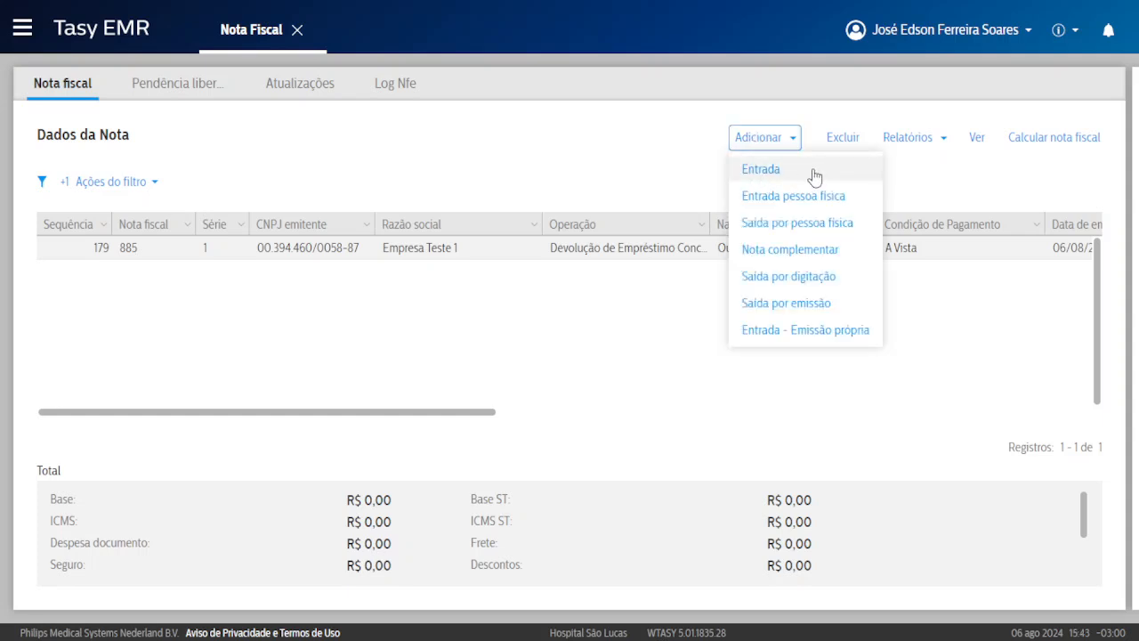
click(761, 142)
click(756, 147)
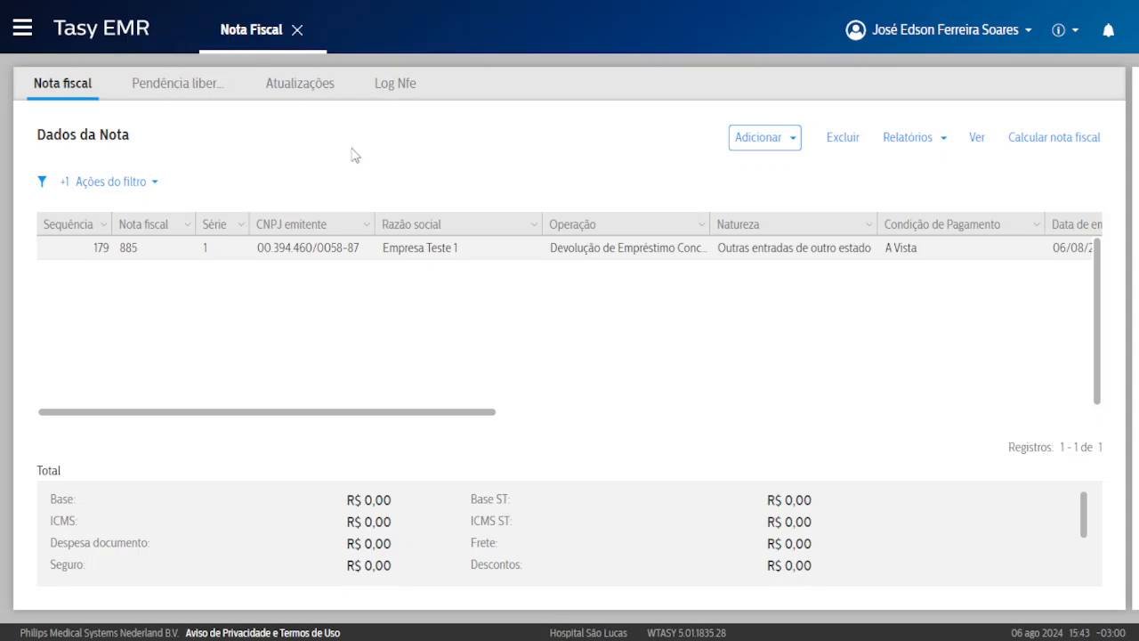
right_click(395, 151)
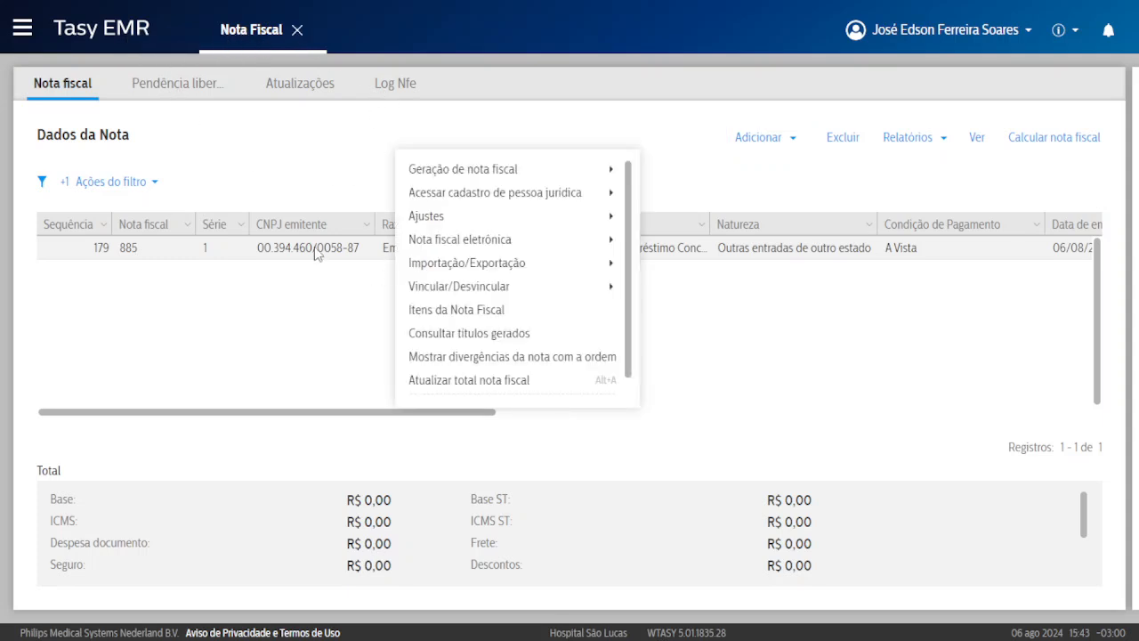
mouse_move(427, 177)
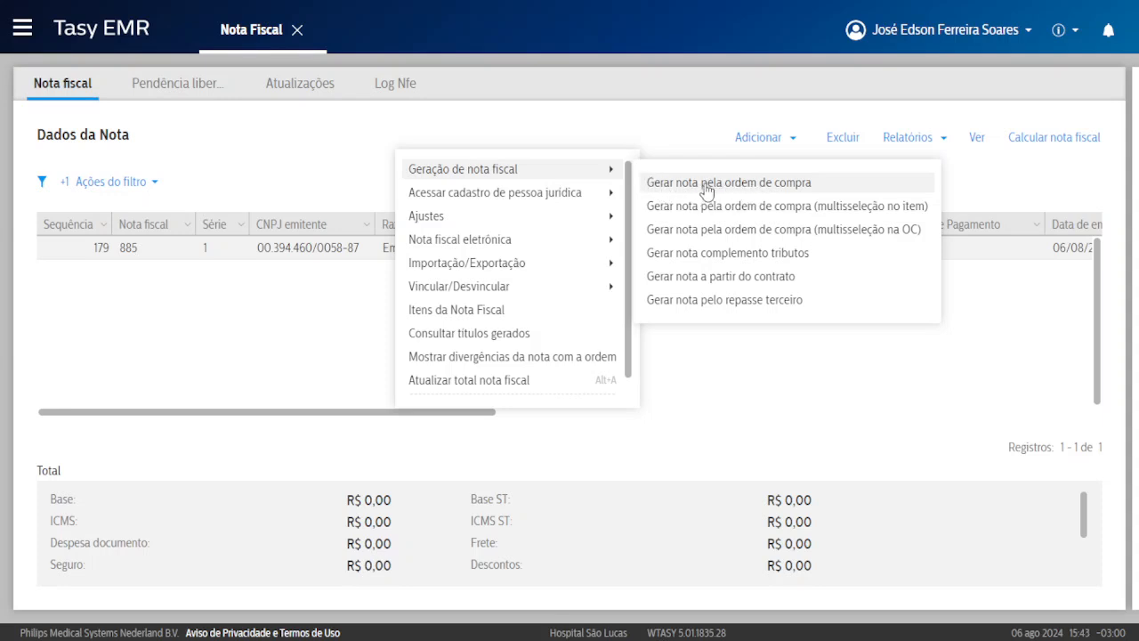
Choose Gerar nota pela ordem de compra and select purchase order 69 from the lookup.
click(760, 183)
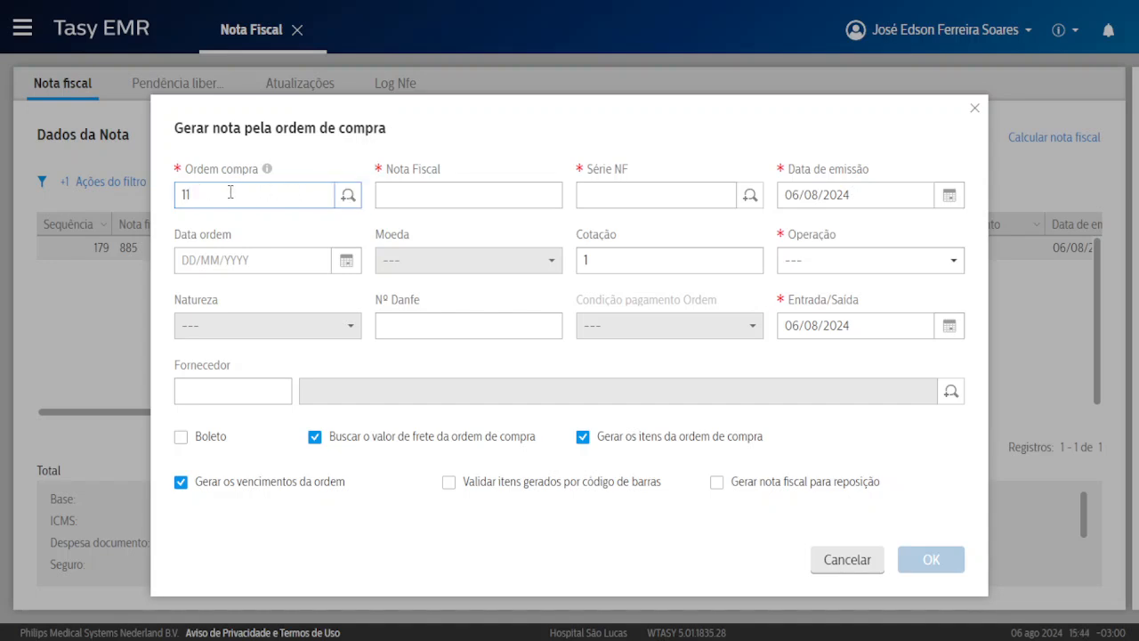
click(347, 197)
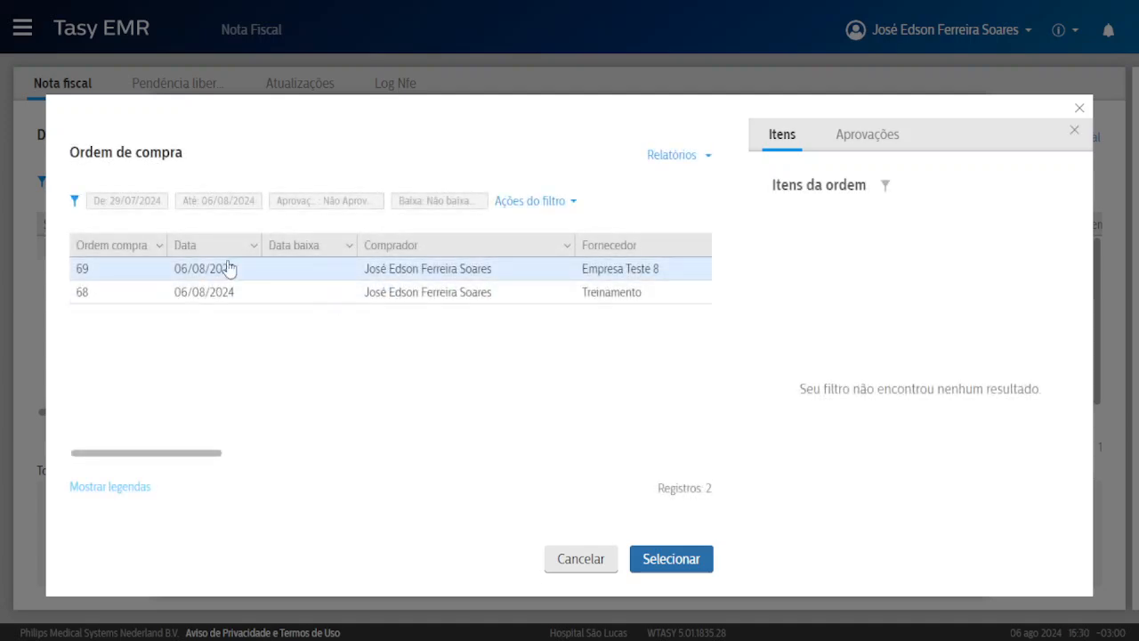
click(160, 296)
double_click(633, 294)
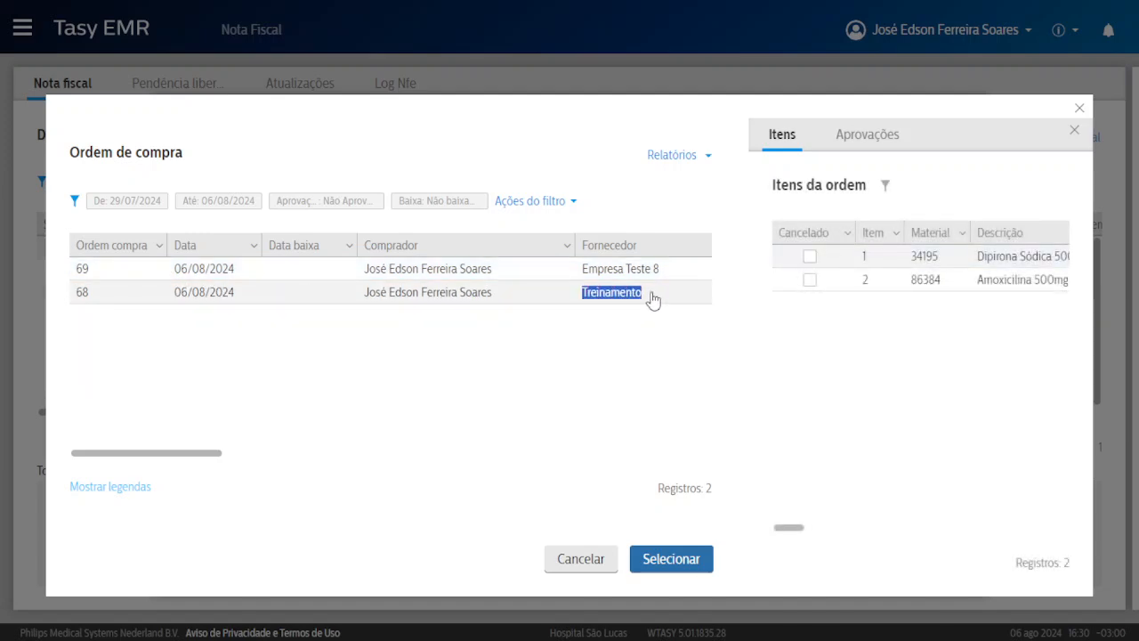
click(623, 297)
click(616, 271)
drag(606, 270, 621, 275)
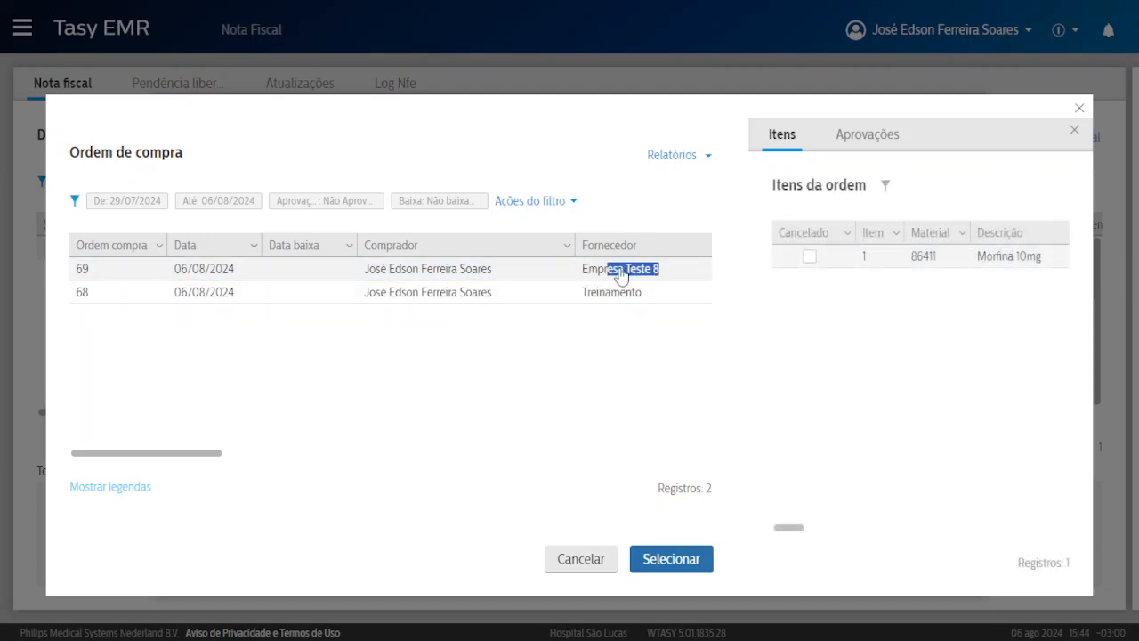
click(628, 274)
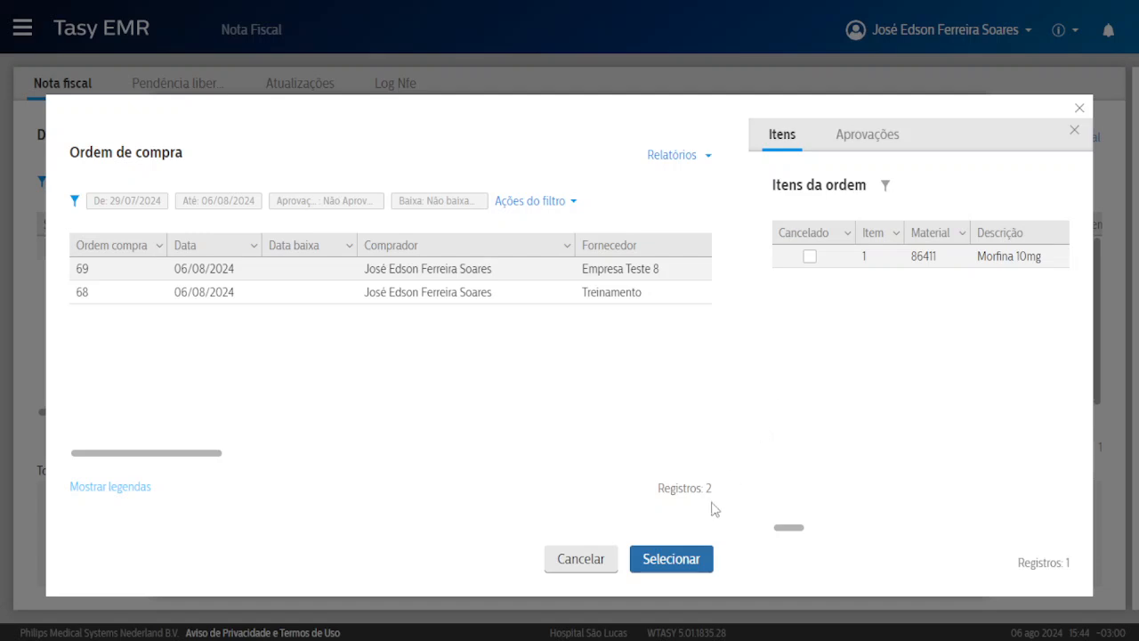
click(667, 558)
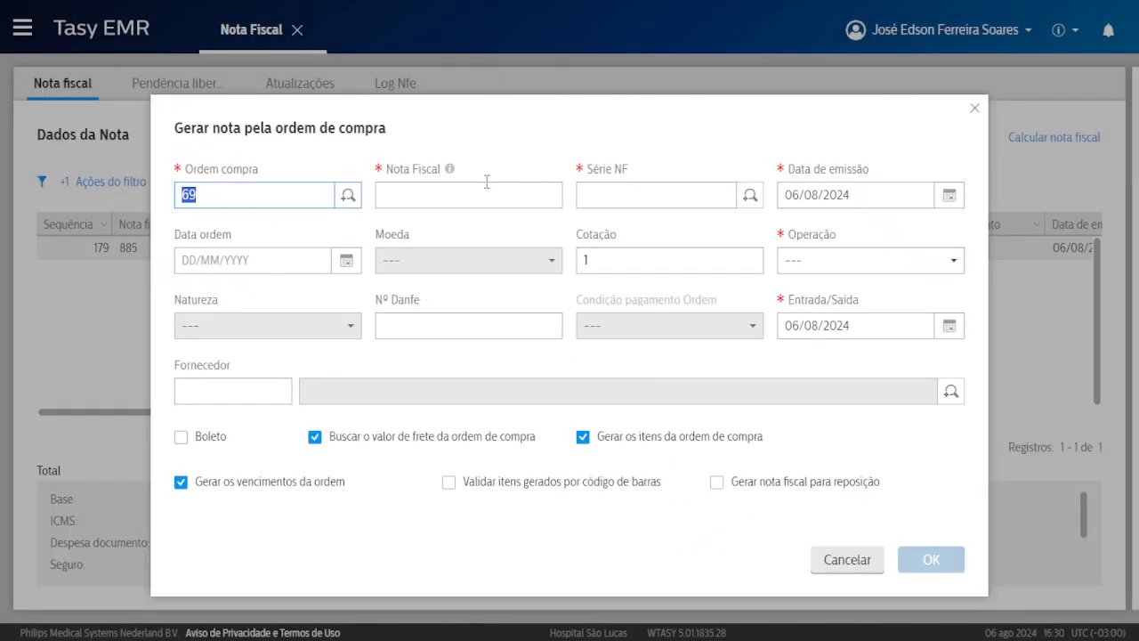
Answer Não to the supplier advances warning and enter note number 96995.
click(456, 197)
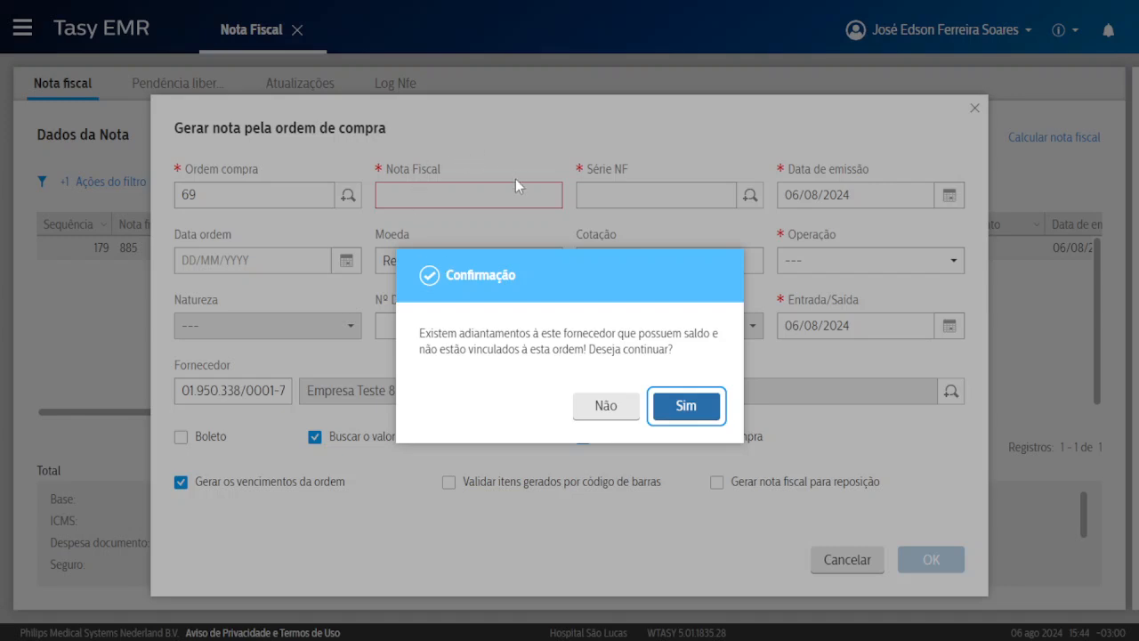
drag(420, 327, 592, 349)
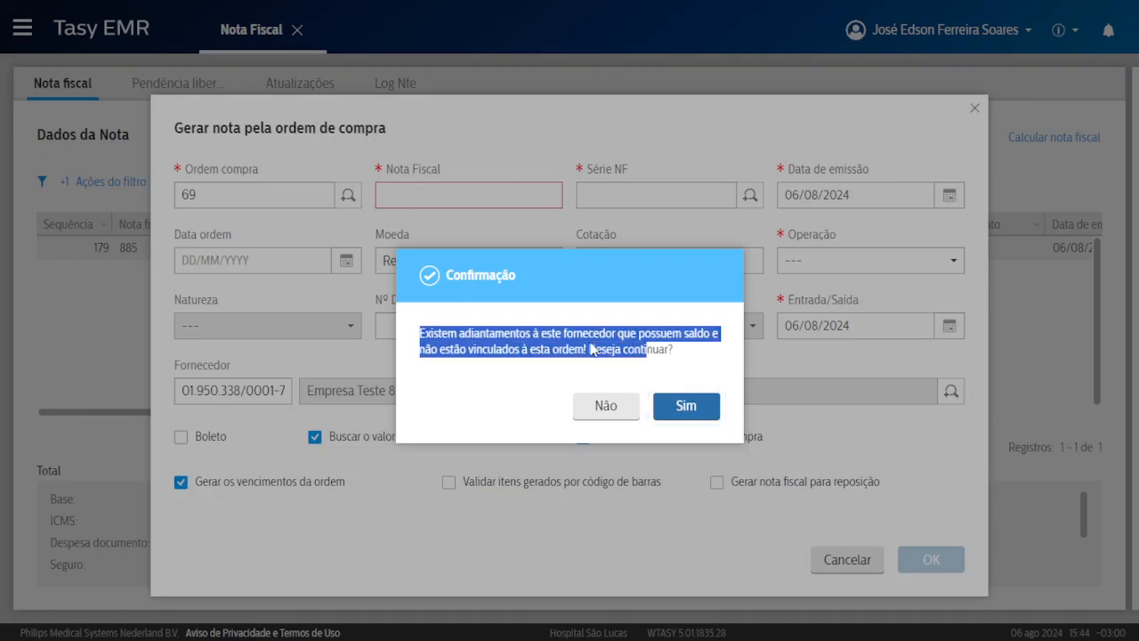
click(636, 327)
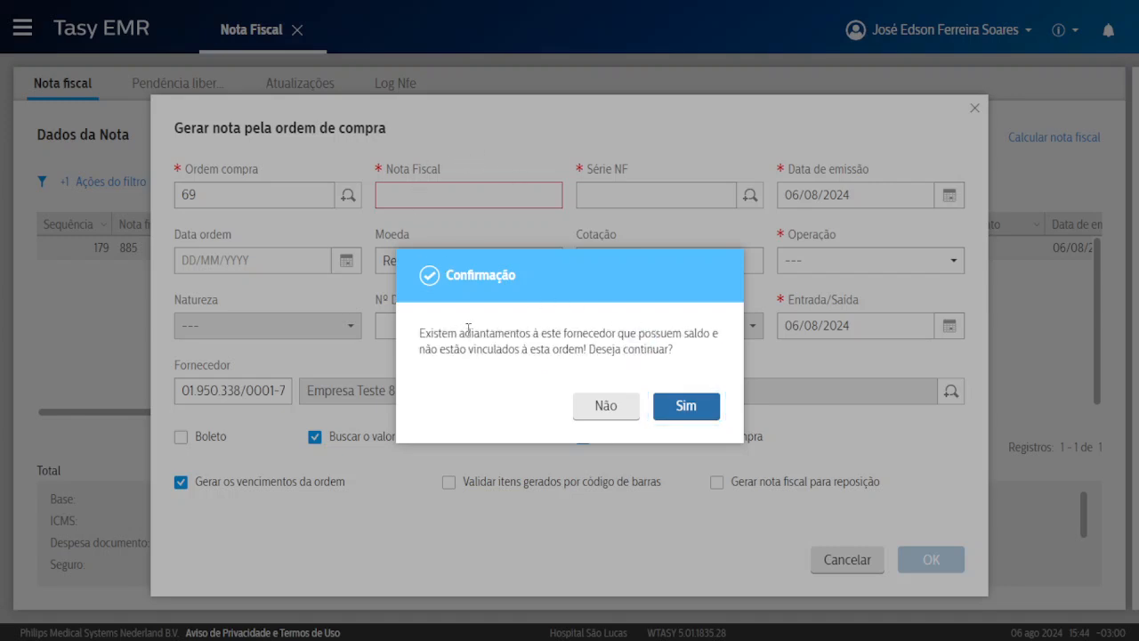
drag(462, 330, 586, 335)
click(595, 405)
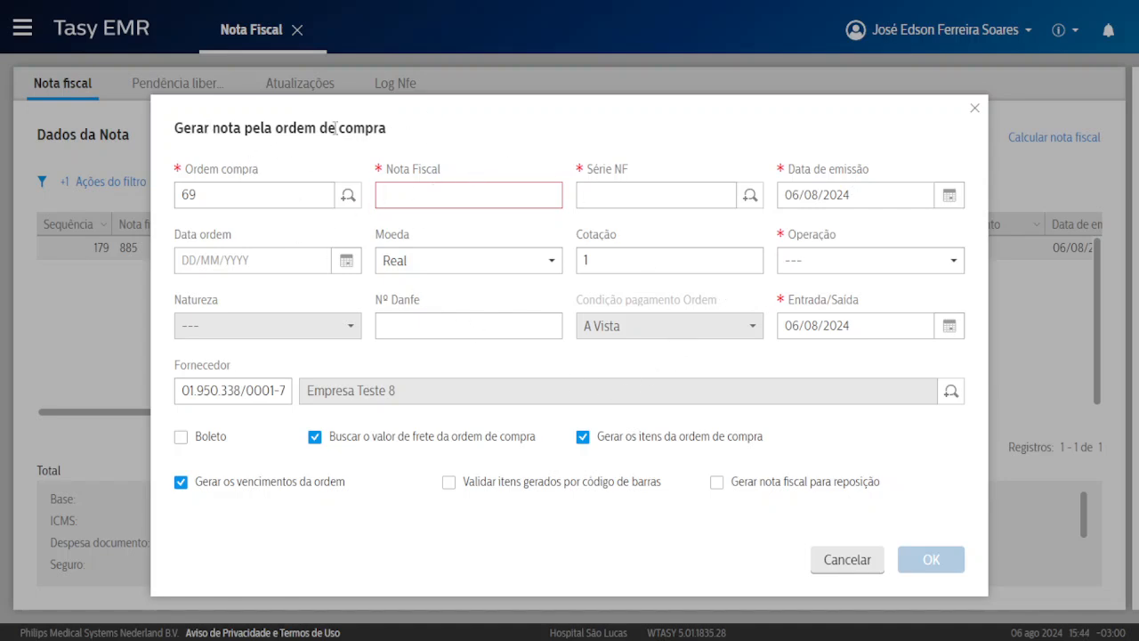
text(96995)
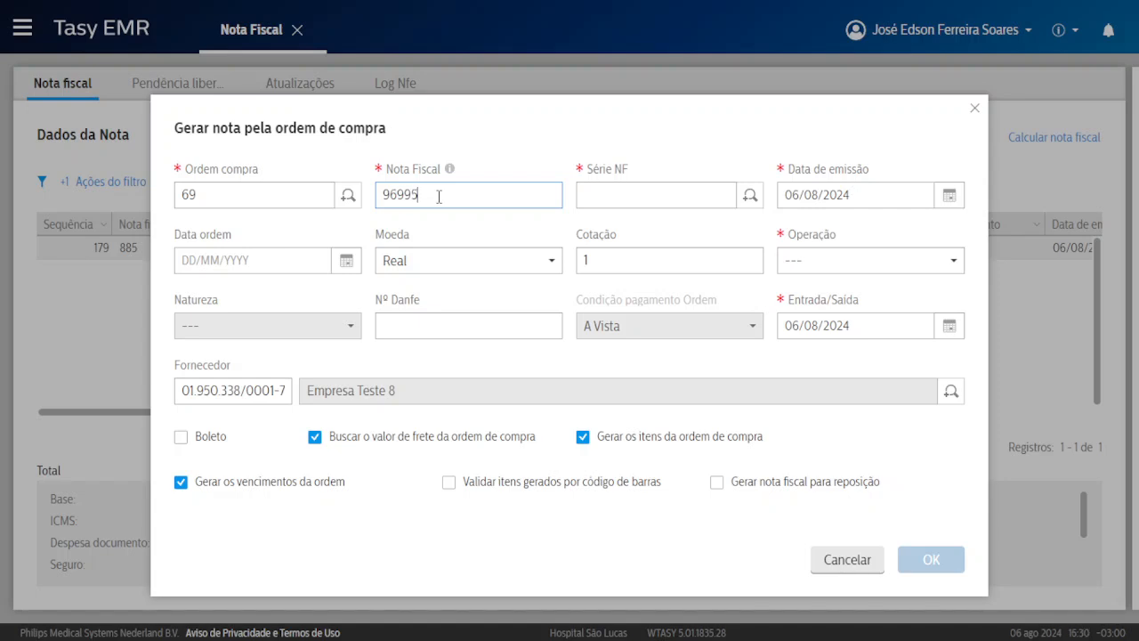
Set Operação to Nota Fiscal de Compra and Natureza to Compra dentro do estado.
click(626, 187)
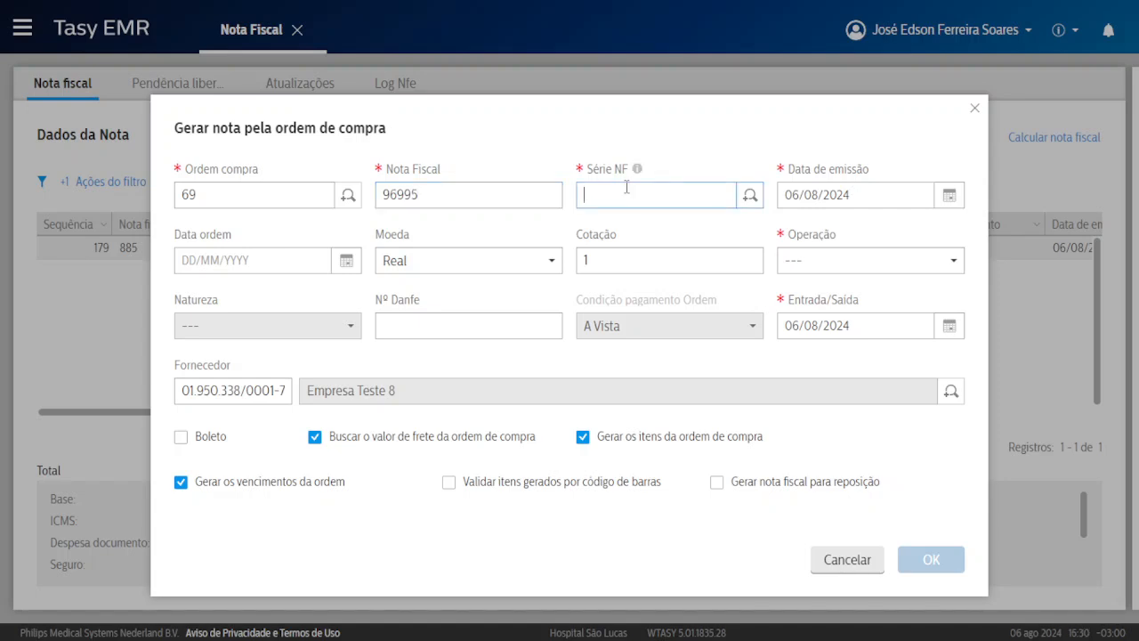
click(263, 263)
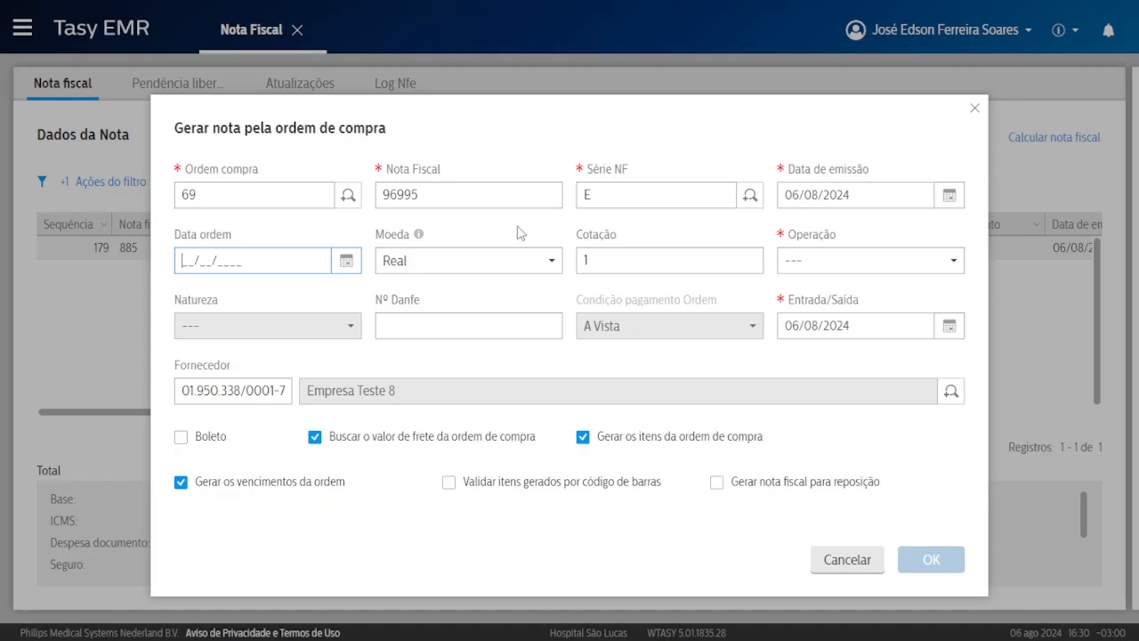
click(613, 261)
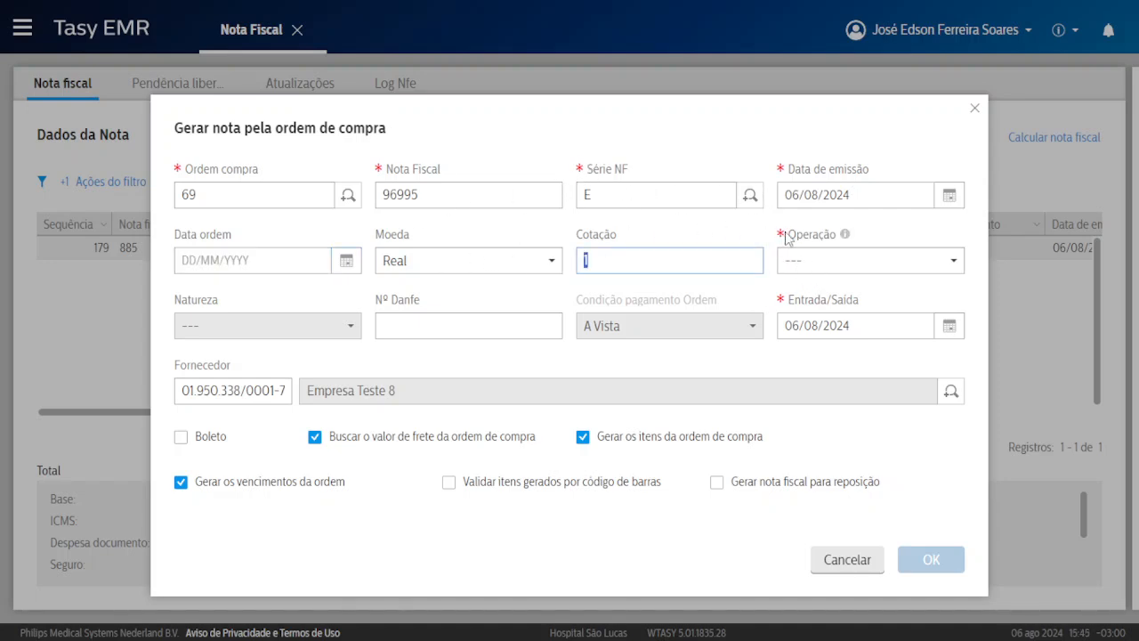
click(785, 263)
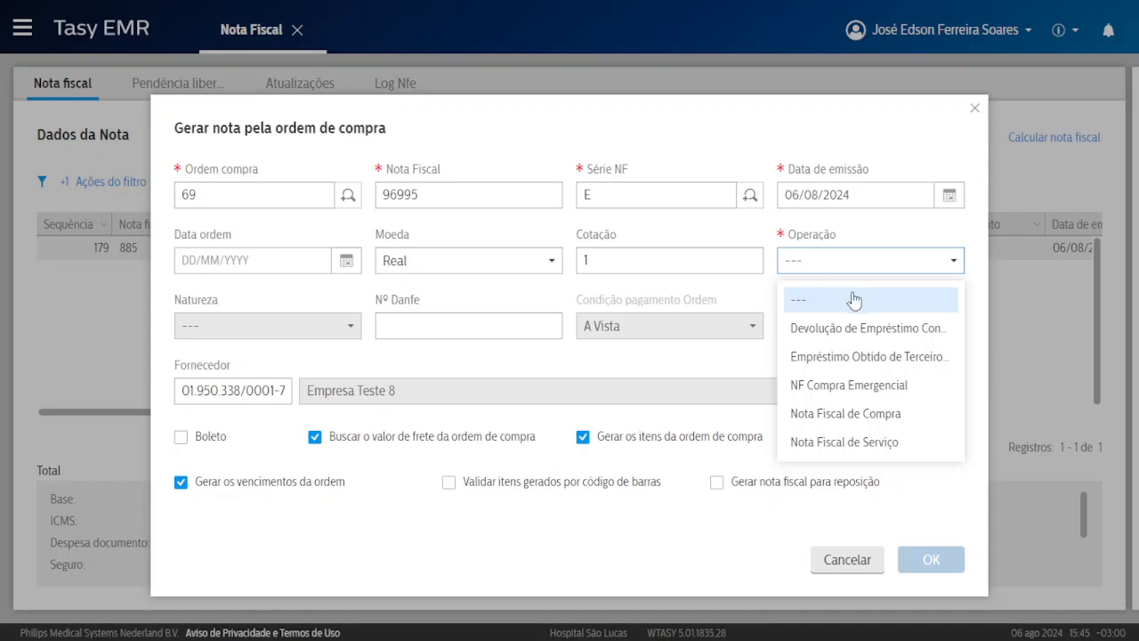
click(867, 420)
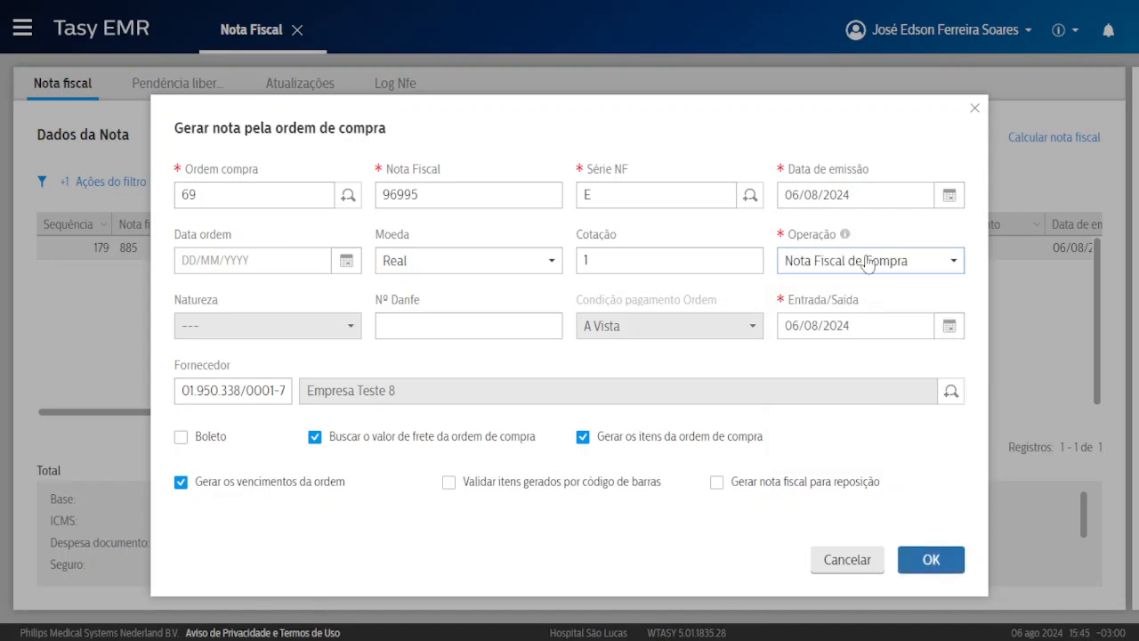
click(236, 332)
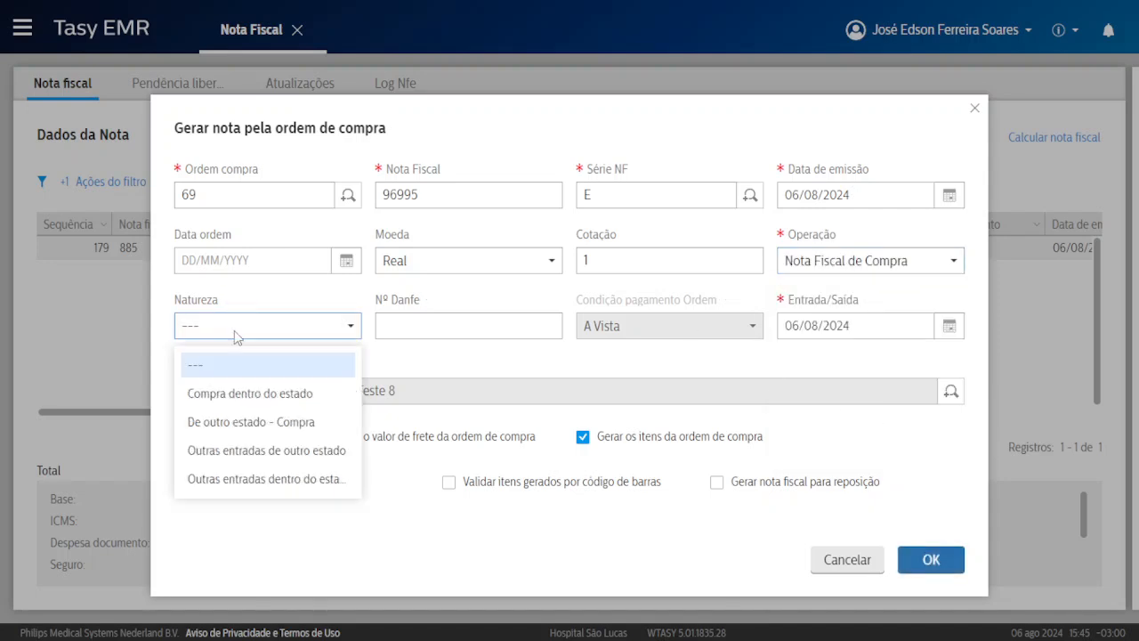
click(274, 397)
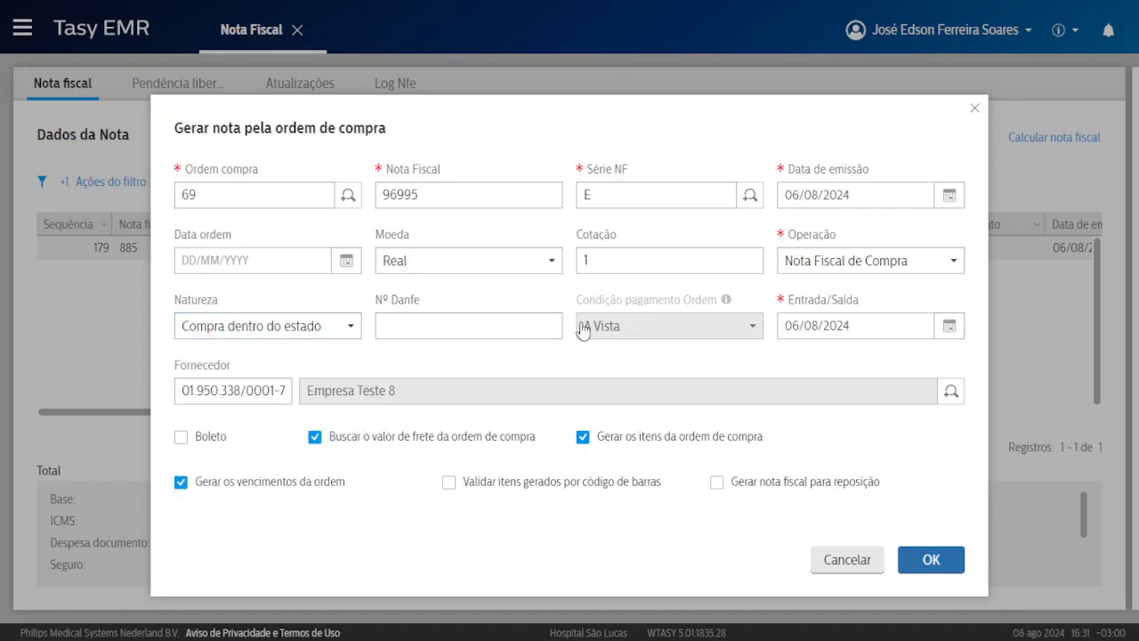
drag(580, 329, 627, 330)
click(584, 329)
Submit the order-69 note form and acknowledge the missing-freight and aborted-operation warnings.
click(931, 560)
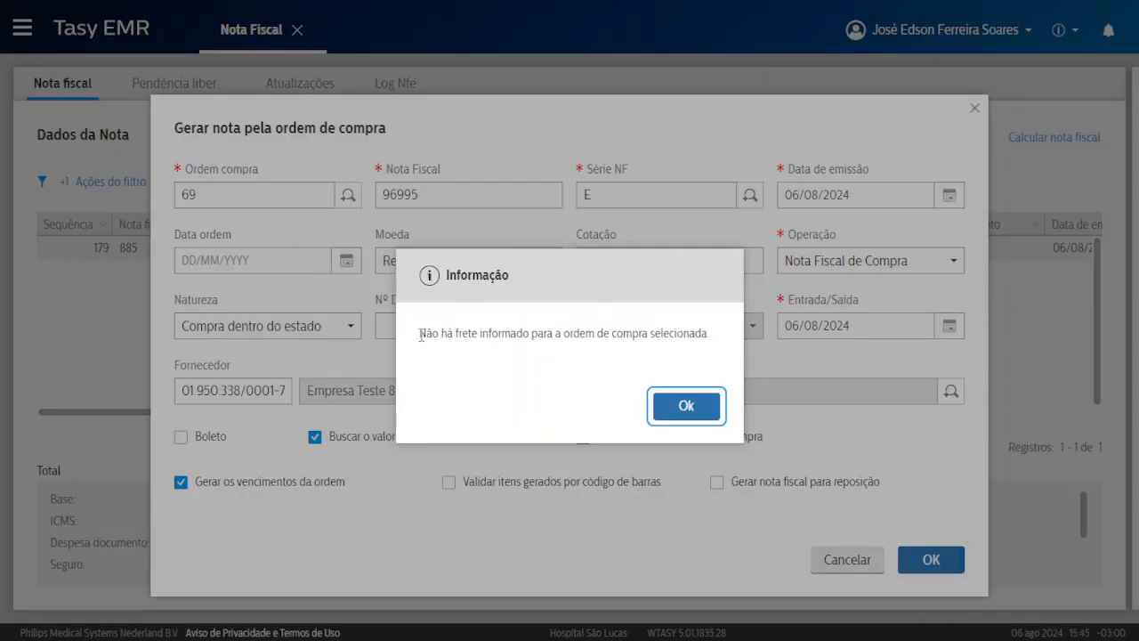
drag(421, 336, 614, 334)
click(494, 347)
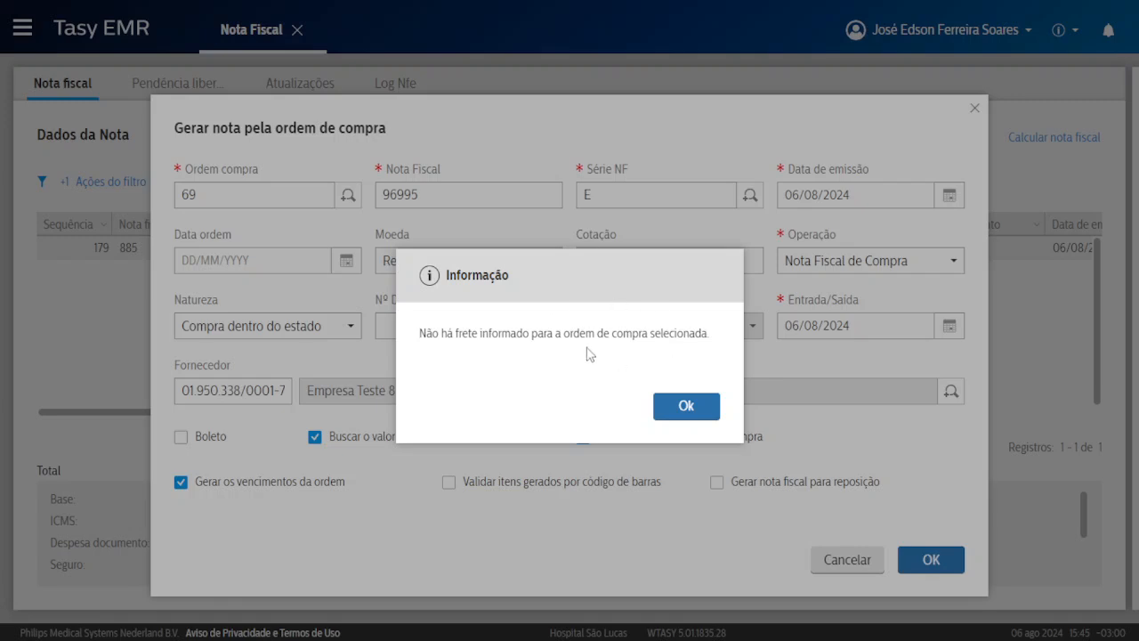
click(686, 405)
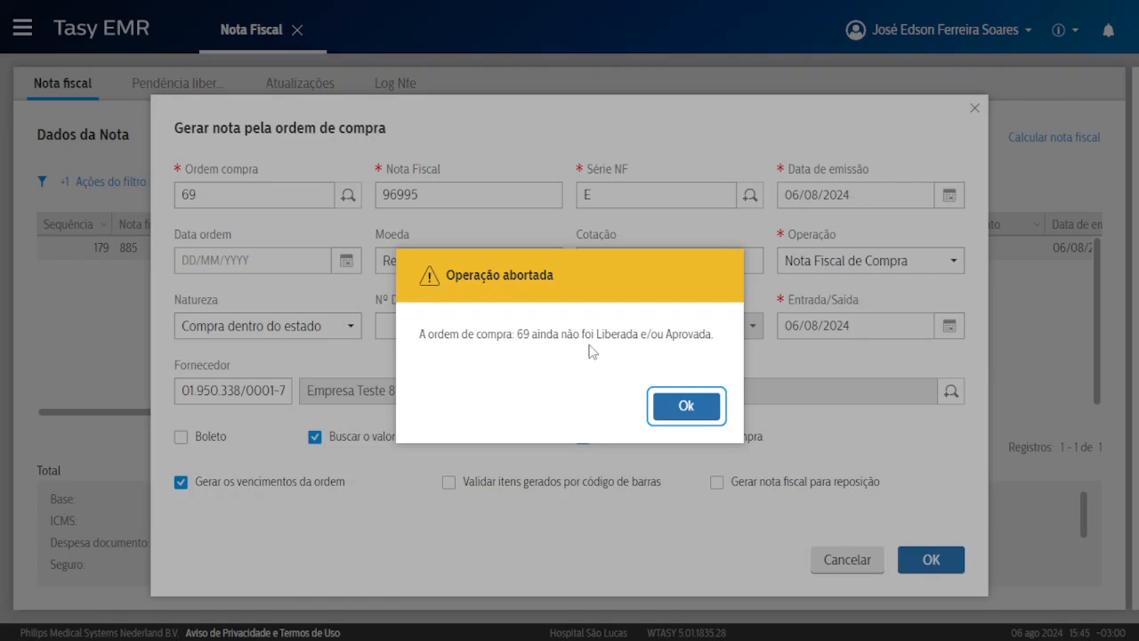
click(693, 406)
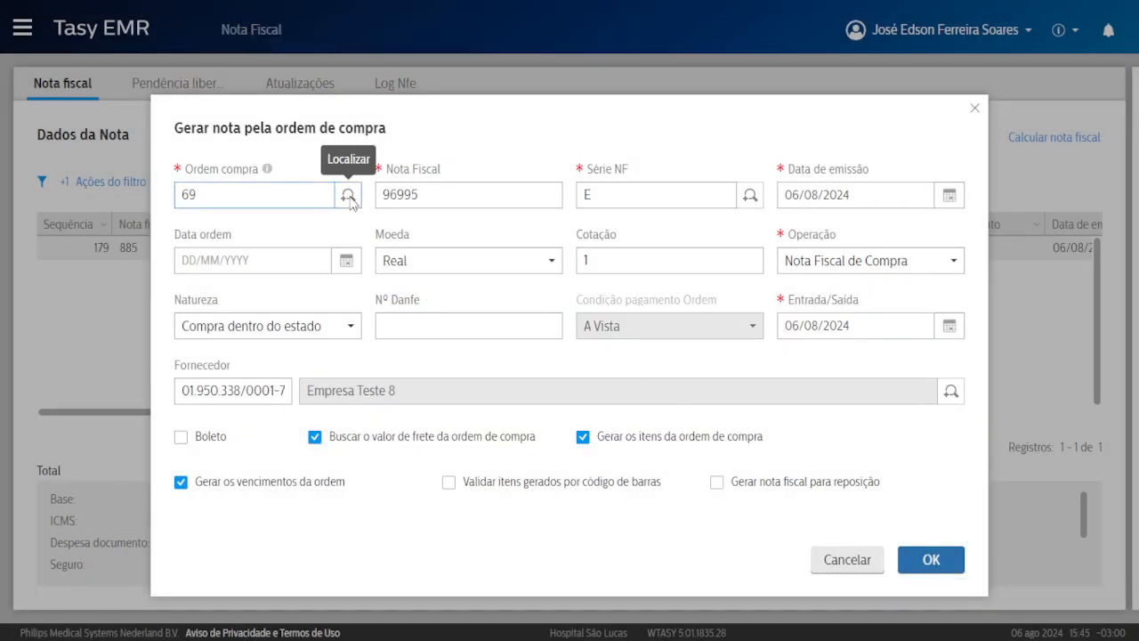
Close the generate-from-order form and the Nota Fiscal screen.
click(349, 195)
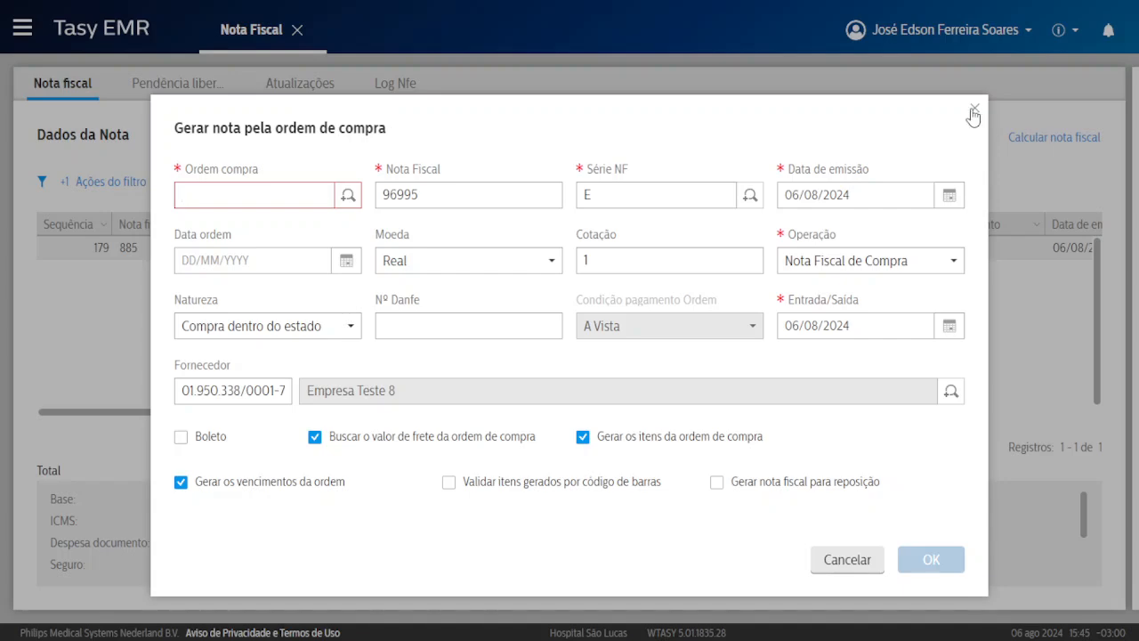
click(973, 111)
click(295, 32)
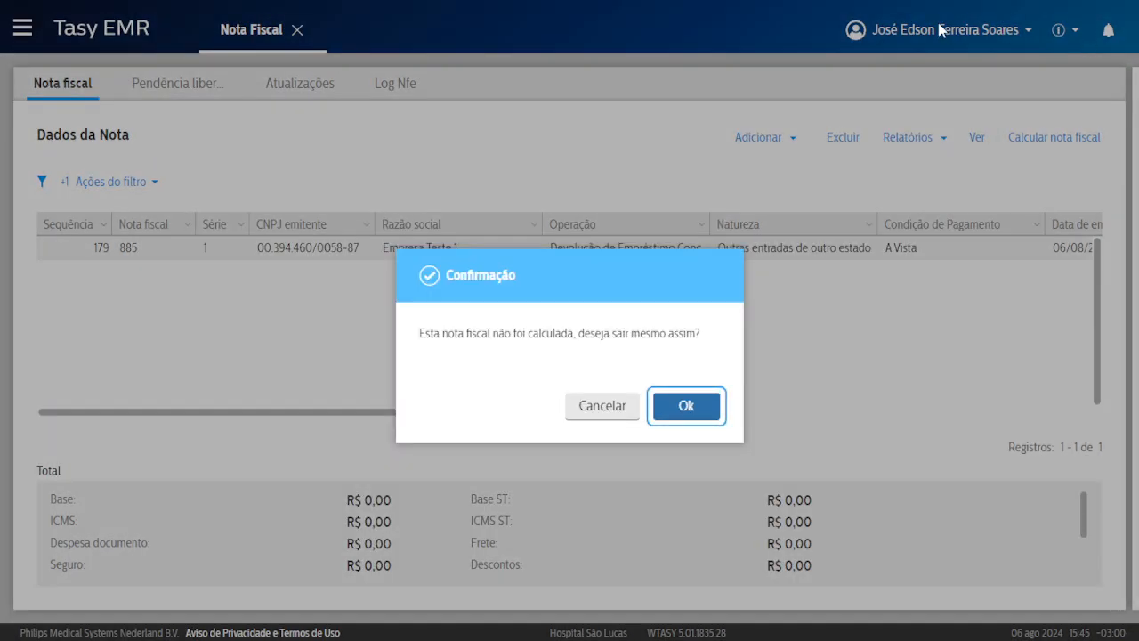
Leave the Nota Fiscal screen, confirming exit from the uncalculated invoice.
click(585, 408)
click(886, 43)
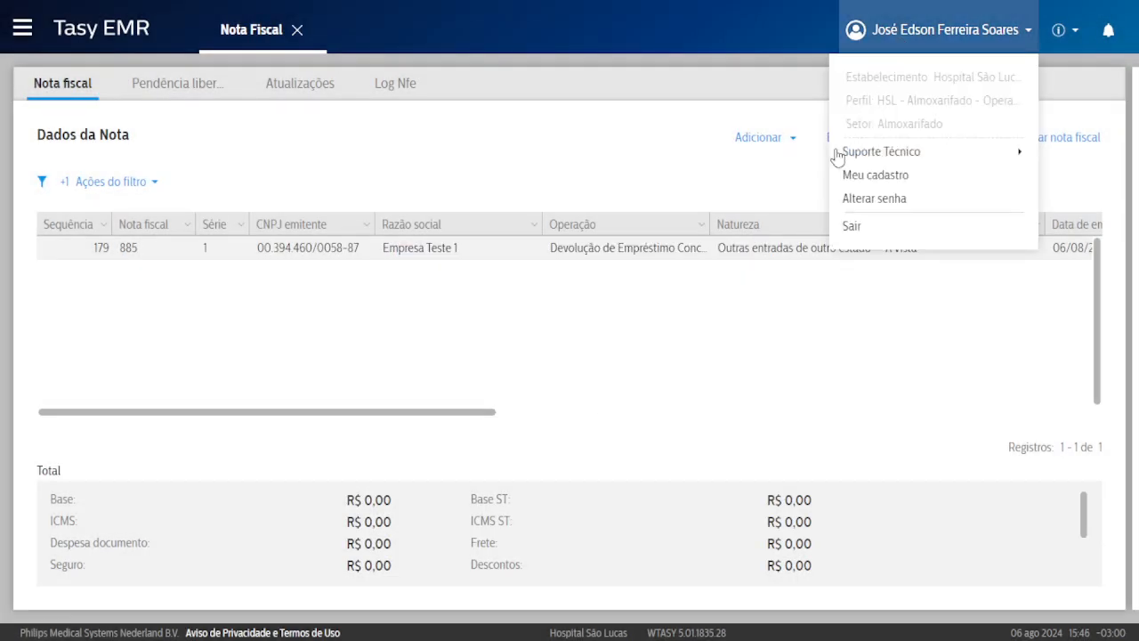
click(303, 32)
click(699, 406)
Switch the user profile to HSL - Compras - Operacional.
click(927, 40)
mouse_move(845, 106)
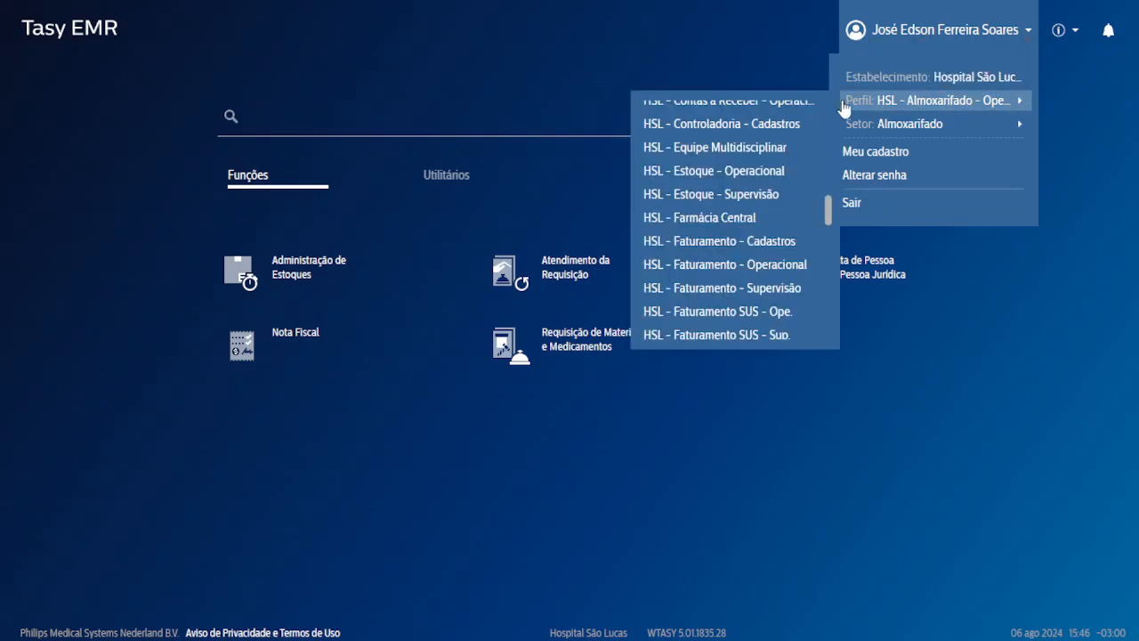
scroll(754, 190, up, 4)
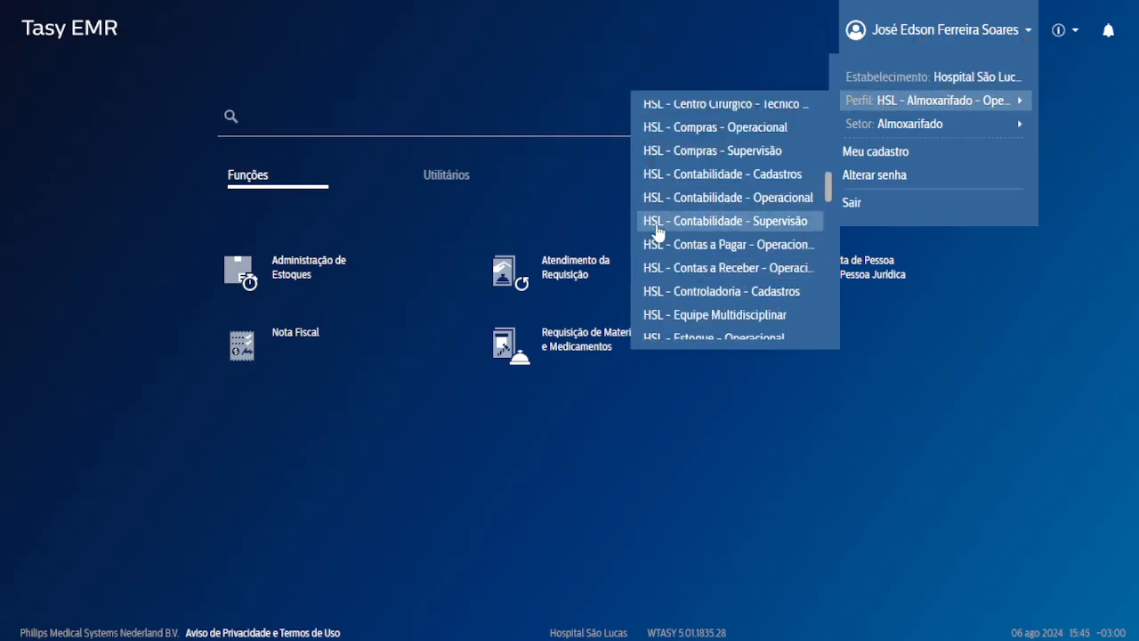
click(721, 133)
key(Return)
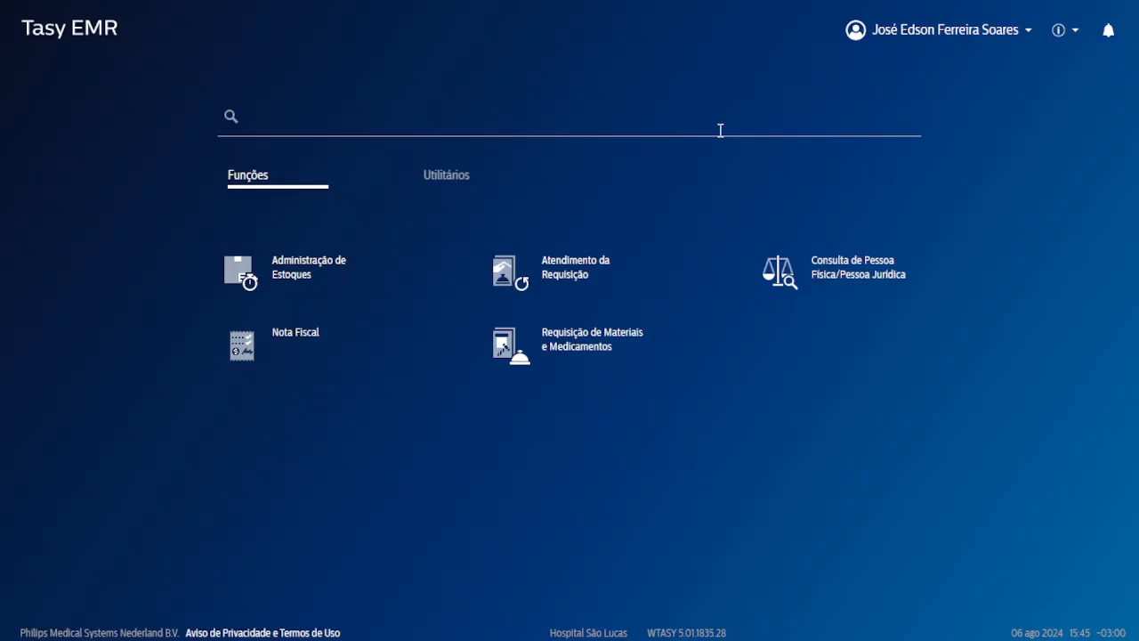
In Ordem Compra, filter purchase orders from 07/07/2024 to 06/08/2024.
click(834, 270)
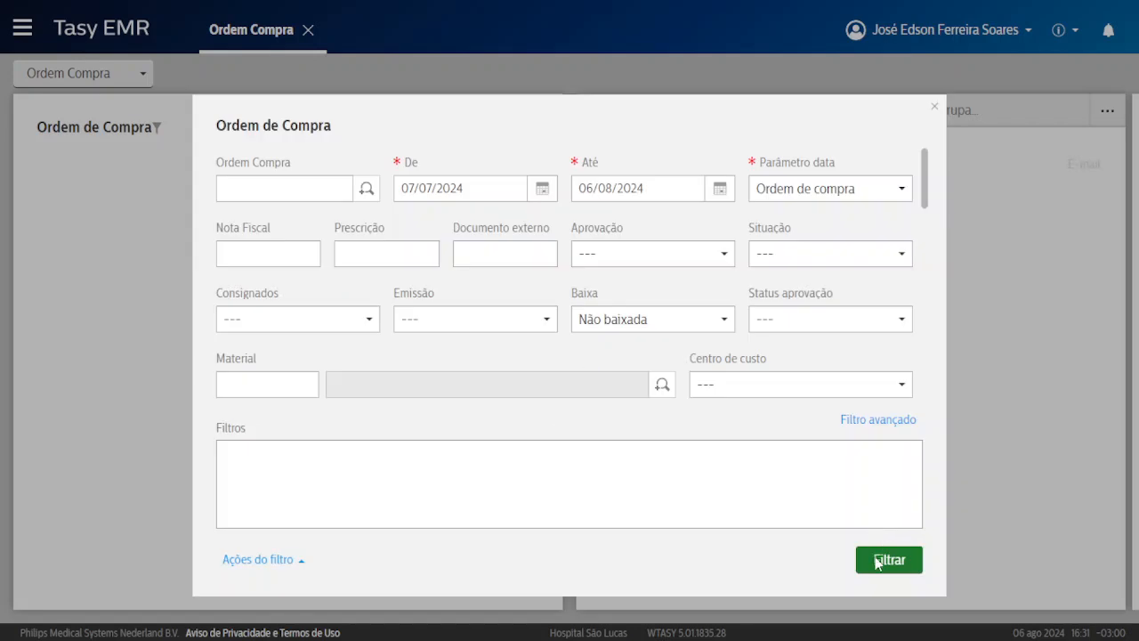
click(877, 559)
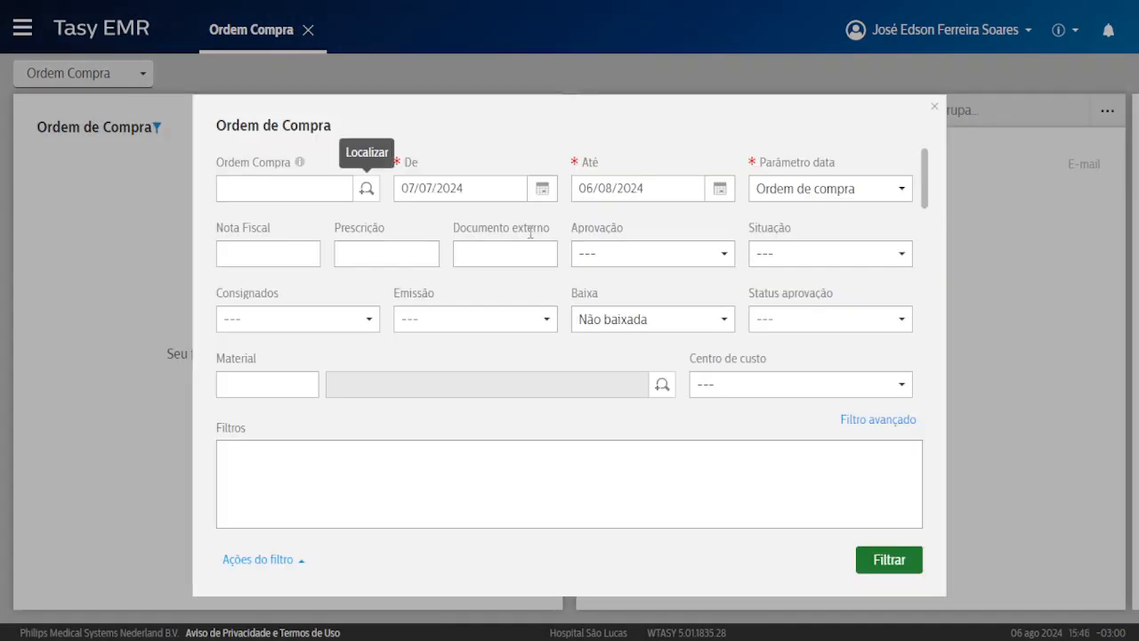
scroll(707, 302, down, 5)
scroll(707, 291, down, 3)
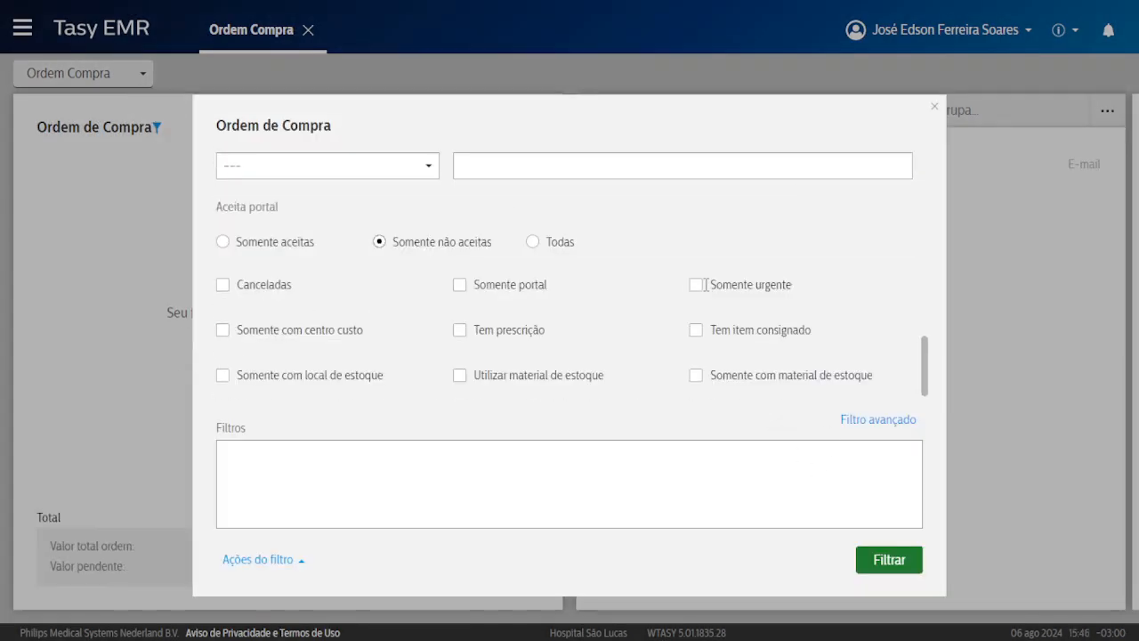
click(858, 563)
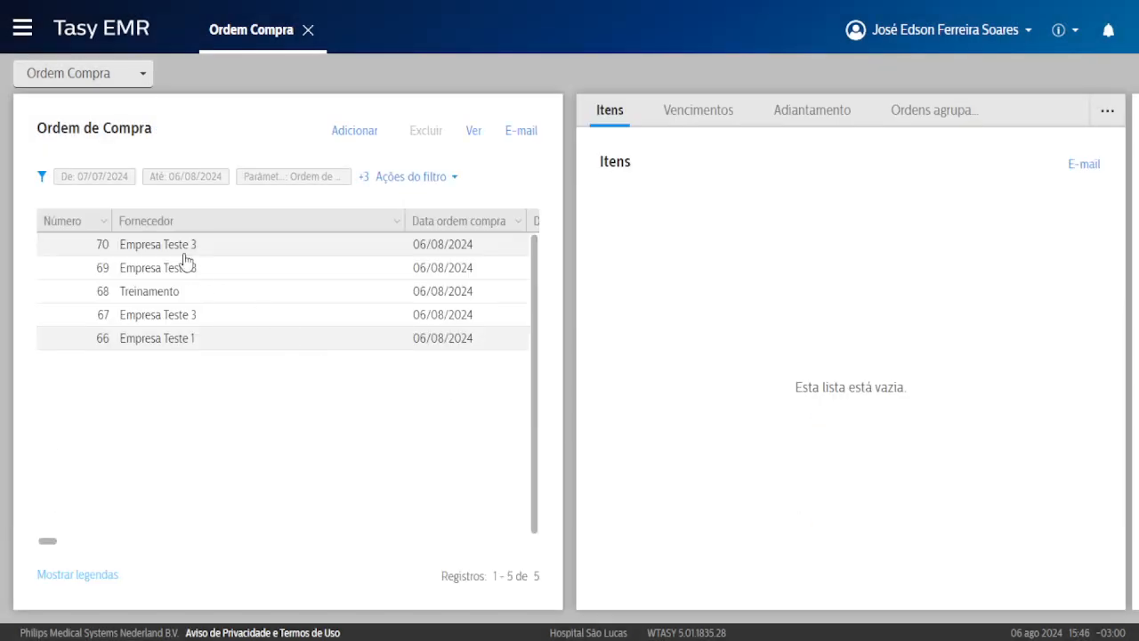
Attempt to release purchase order 69 for approval and dismiss the blocking consistency message.
click(230, 273)
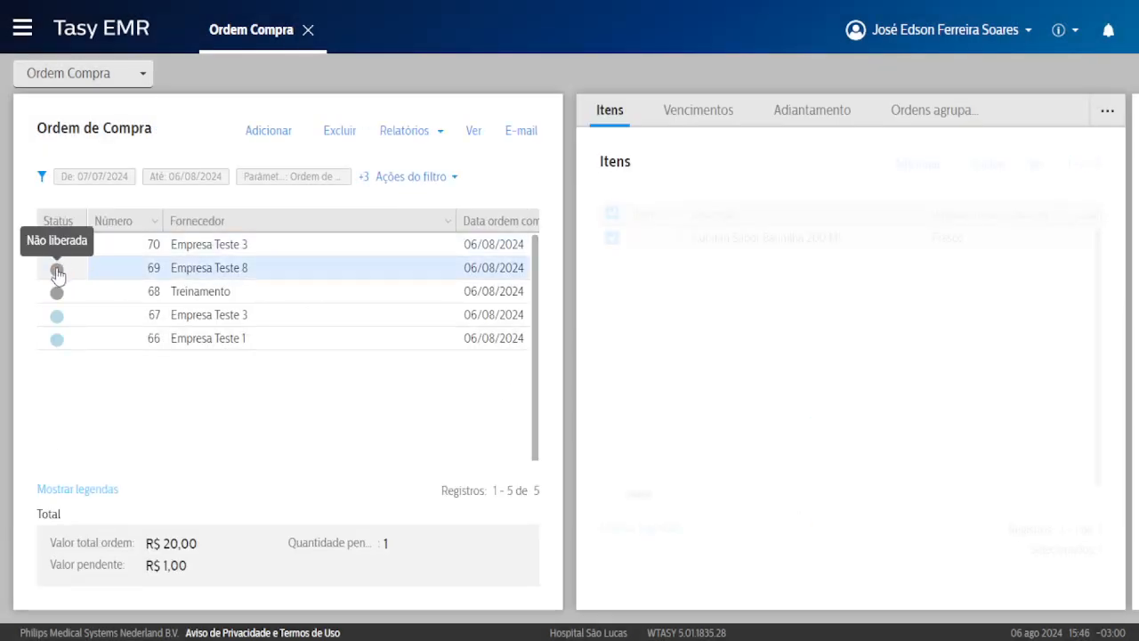
right_click(251, 274)
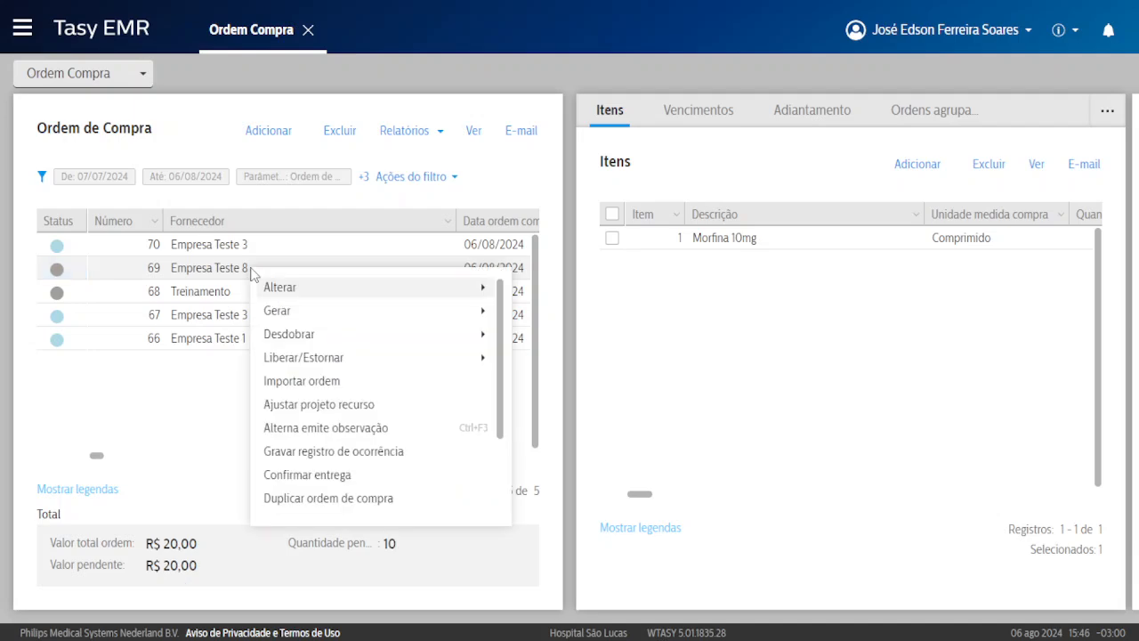
mouse_move(354, 368)
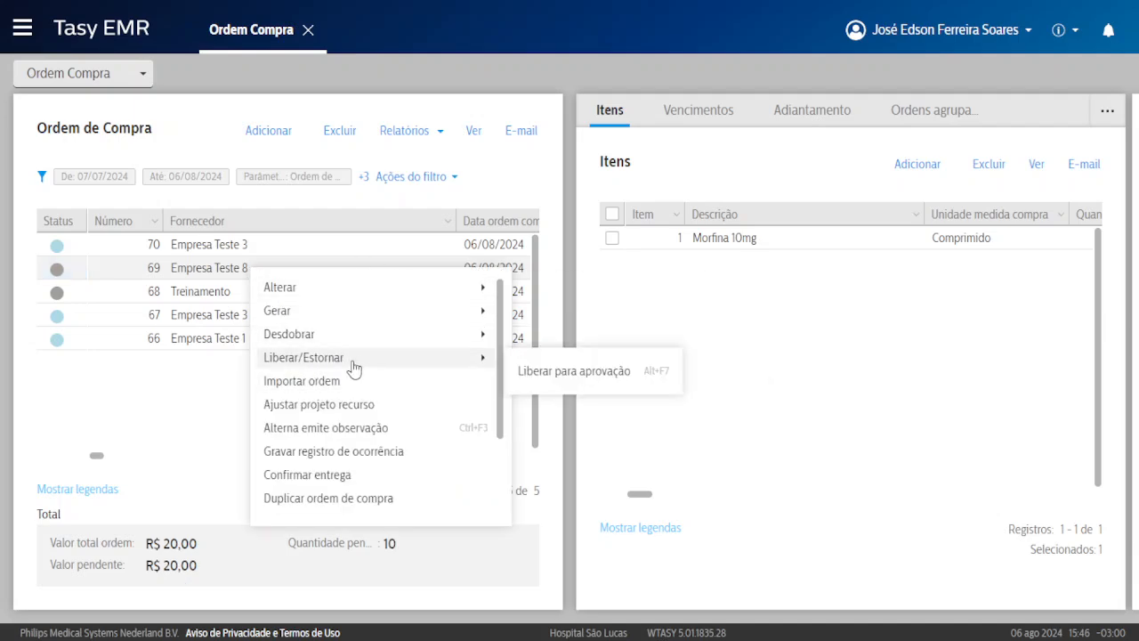
click(610, 381)
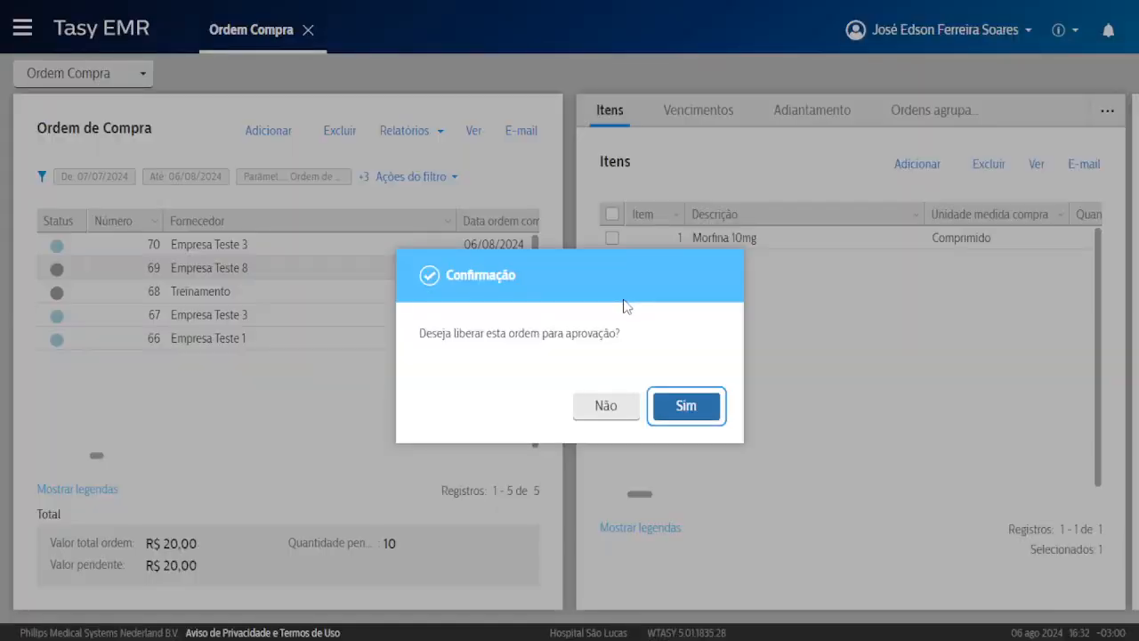
click(686, 406)
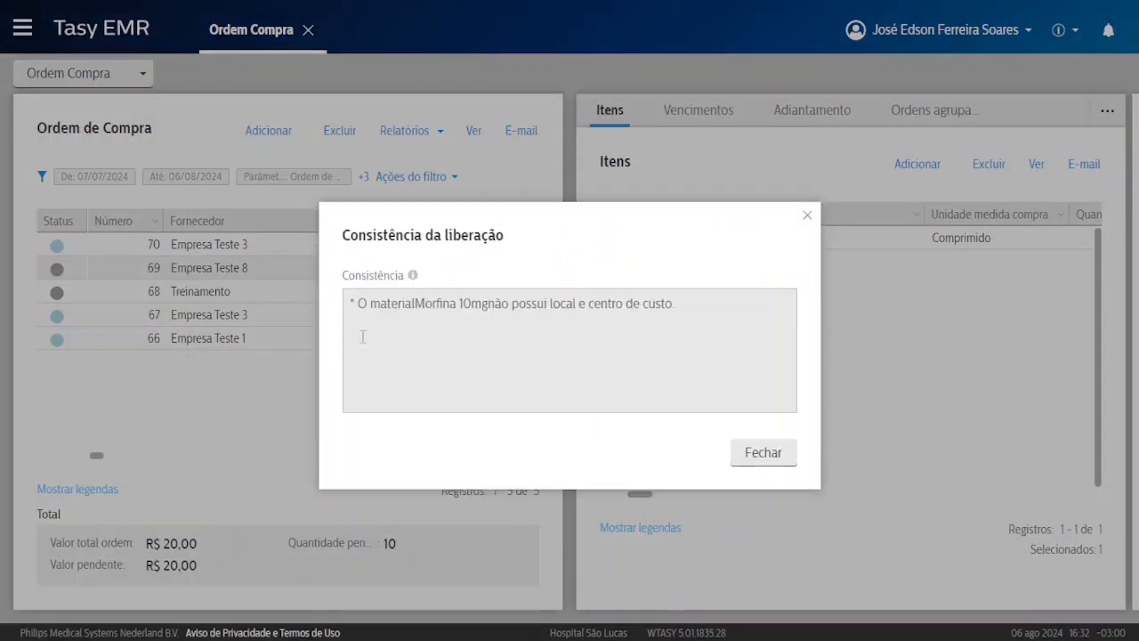
click(756, 453)
Set the Morfina 10mg item's stock location to FARMACIA, save it, and return to the order list.
click(952, 244)
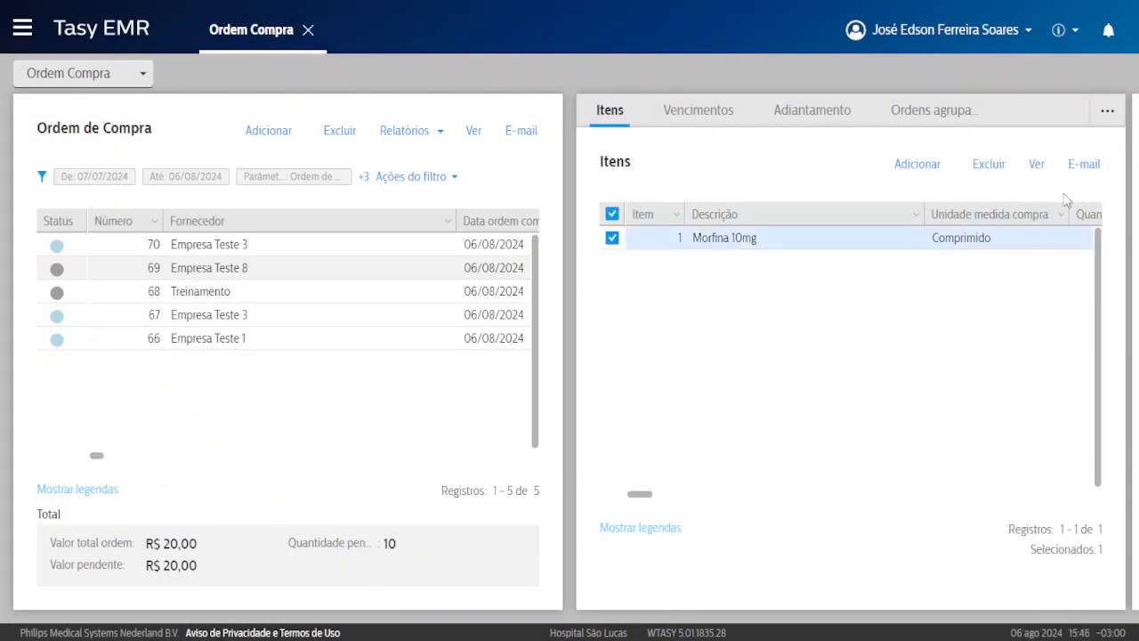
click(1036, 169)
scroll(816, 329, down, 1)
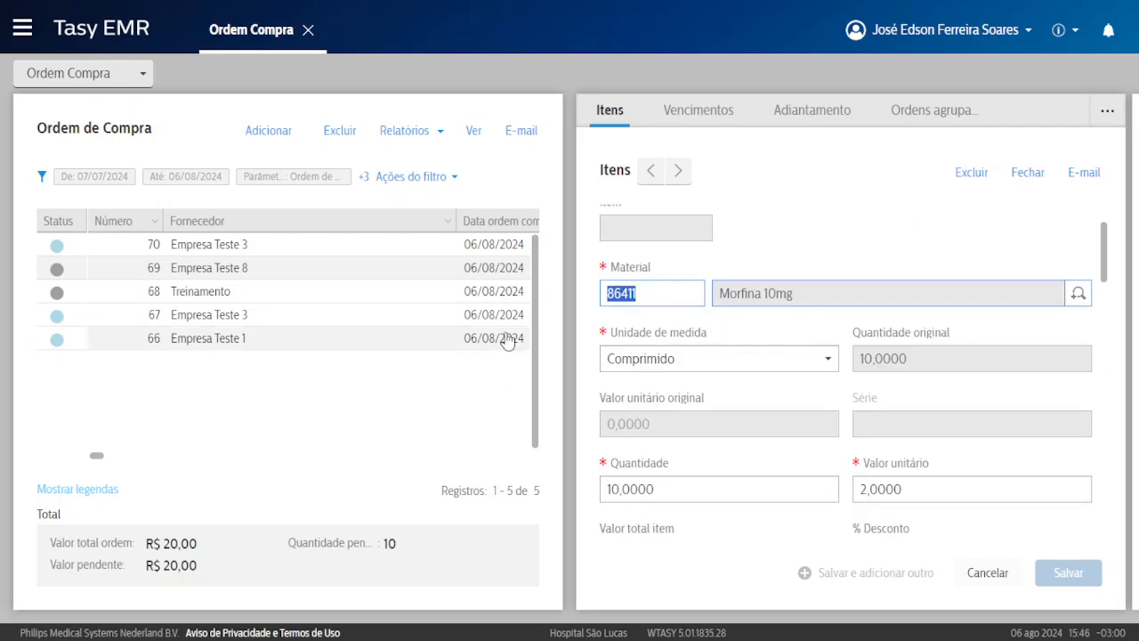
scroll(856, 333, down, 1)
scroll(856, 333, down, 4)
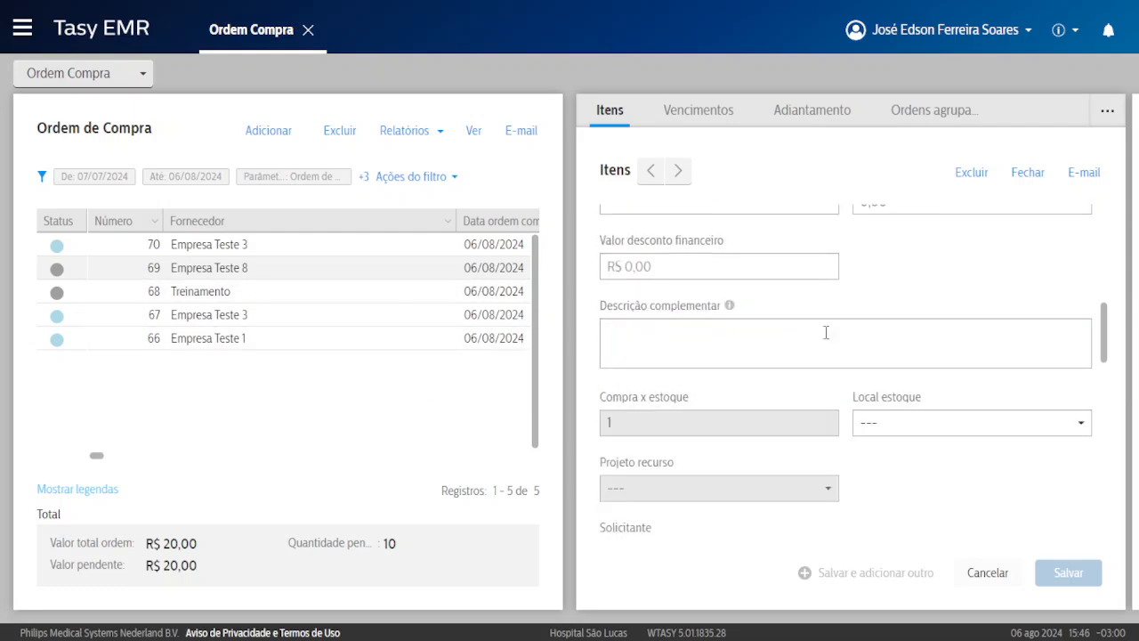
scroll(825, 332, down, 2)
click(883, 347)
scroll(943, 438, down, 2)
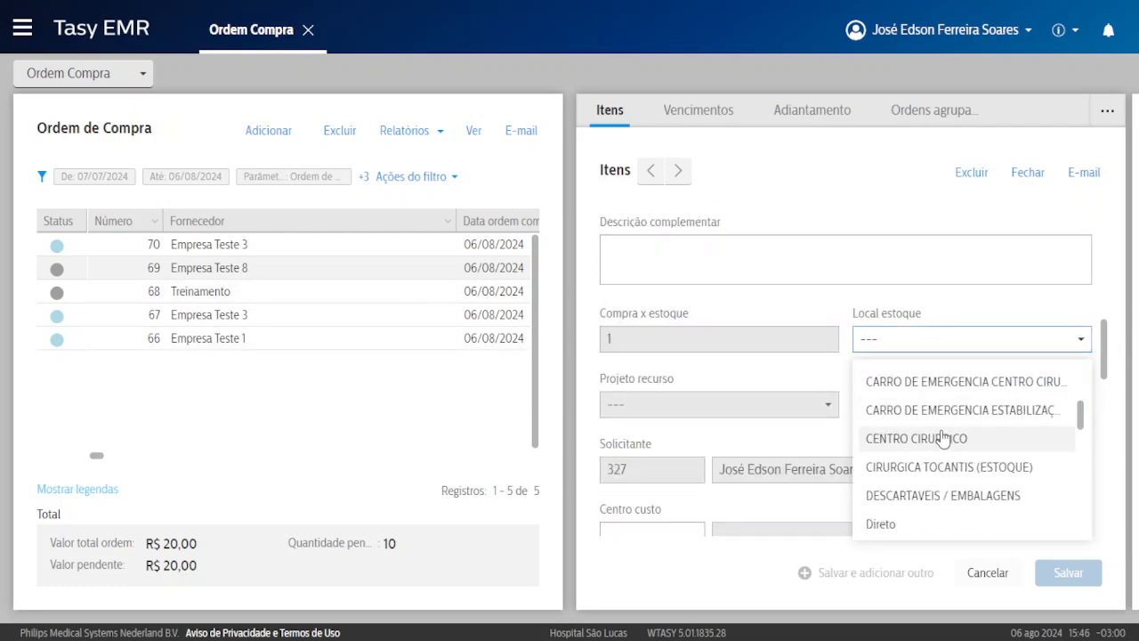
scroll(943, 438, down, 1)
click(932, 469)
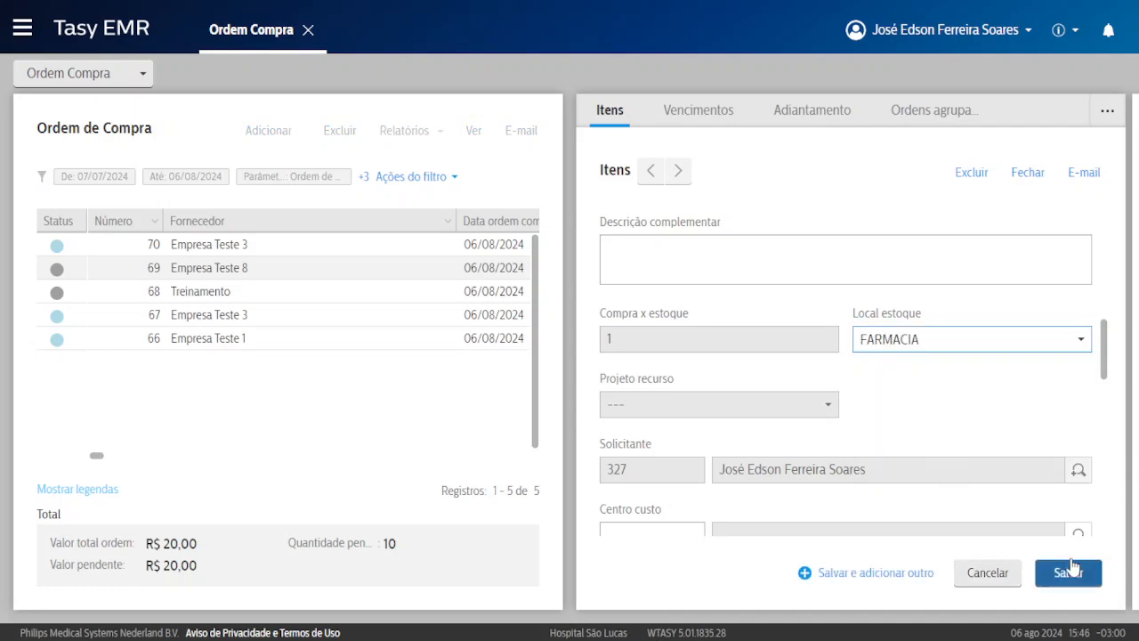
click(1067, 572)
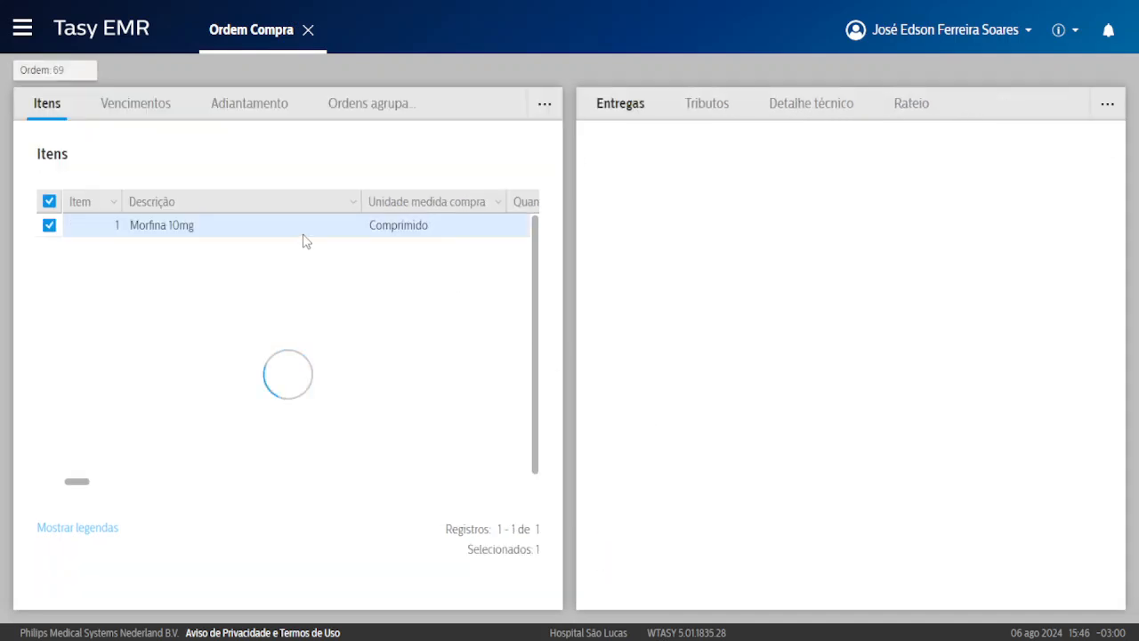
click(45, 71)
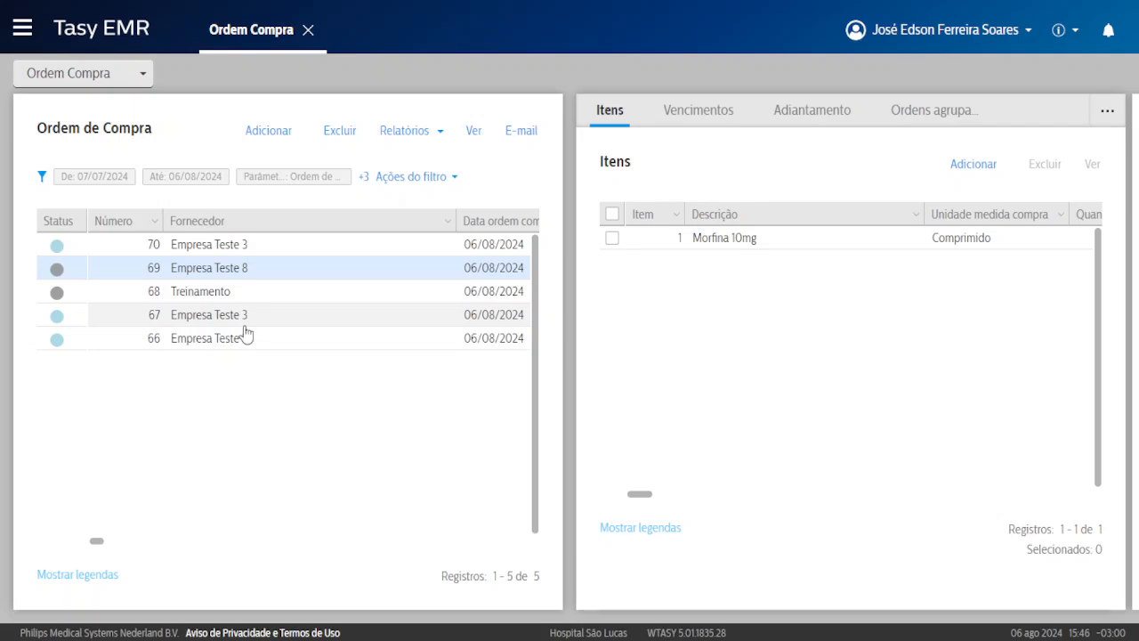
Release purchase order 69 for approval and close the order details.
right_click(246, 327)
mouse_move(267, 356)
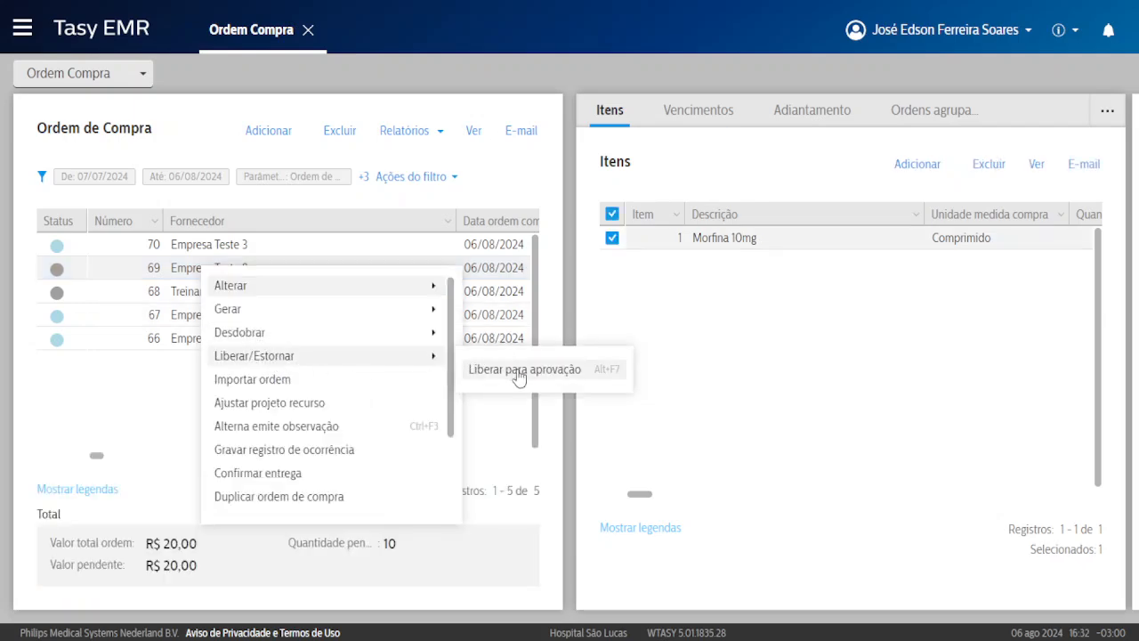
click(518, 374)
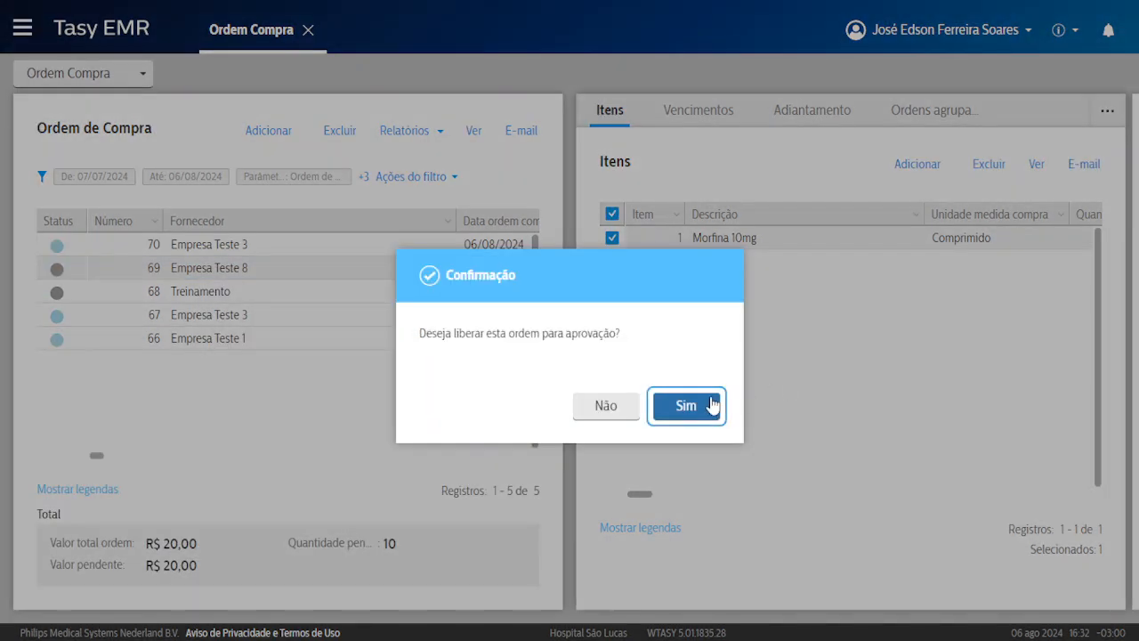
click(712, 402)
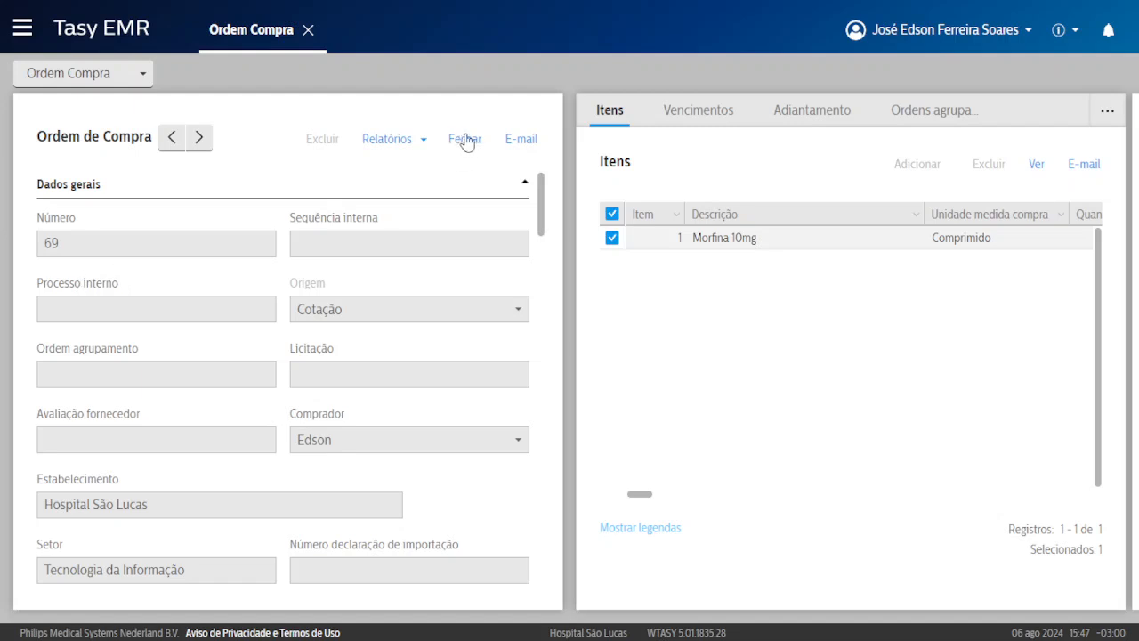
click(465, 140)
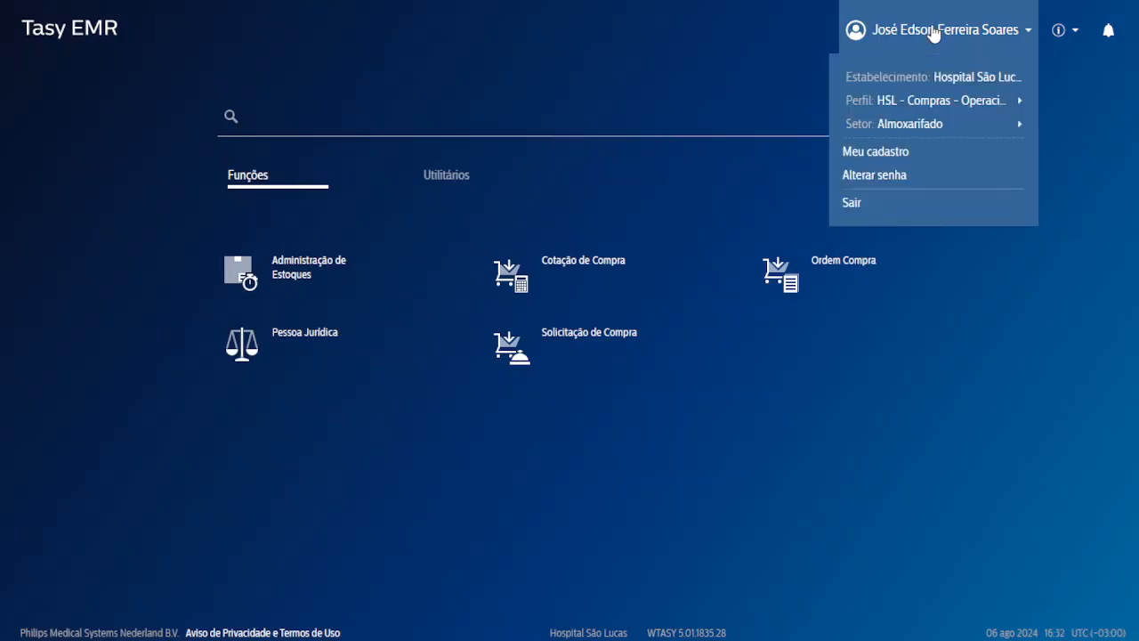
Switch the user profile to Agendamento - Operacional.
mouse_move(925, 100)
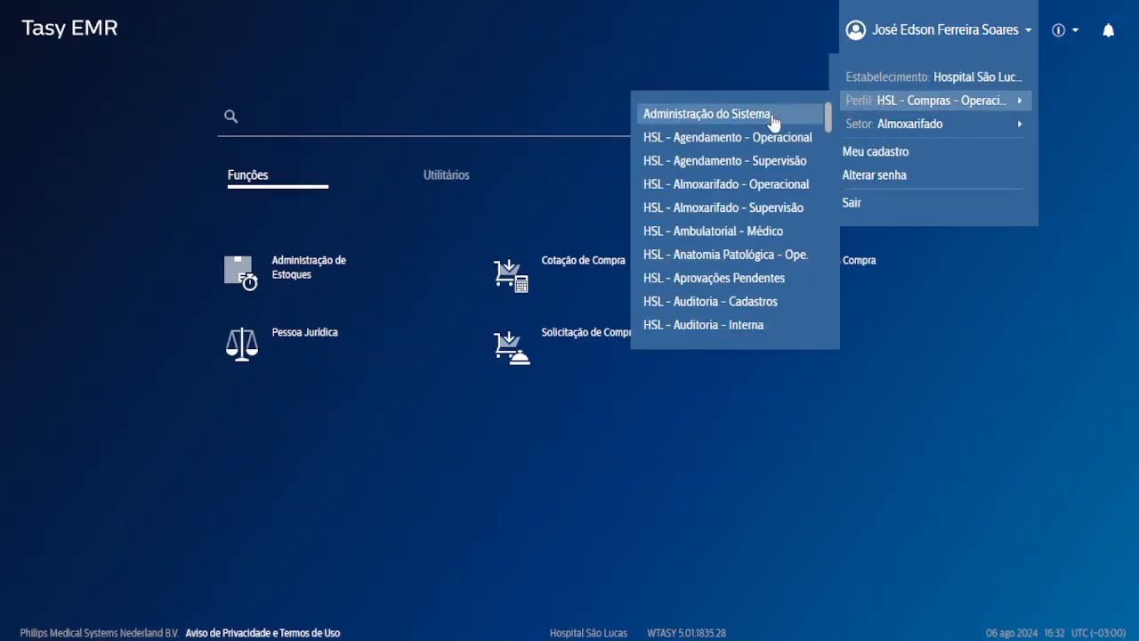
scroll(721, 178, down, 3)
scroll(710, 181, up, 2)
scroll(711, 186, down, 3)
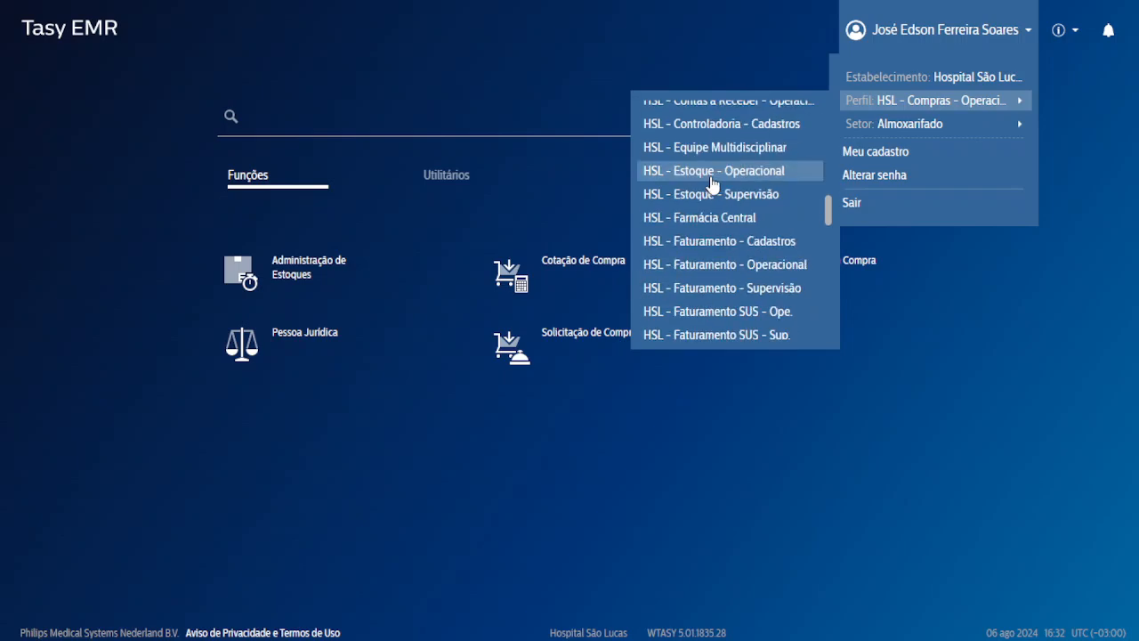
scroll(717, 188, up, 5)
scroll(753, 163, up, 5)
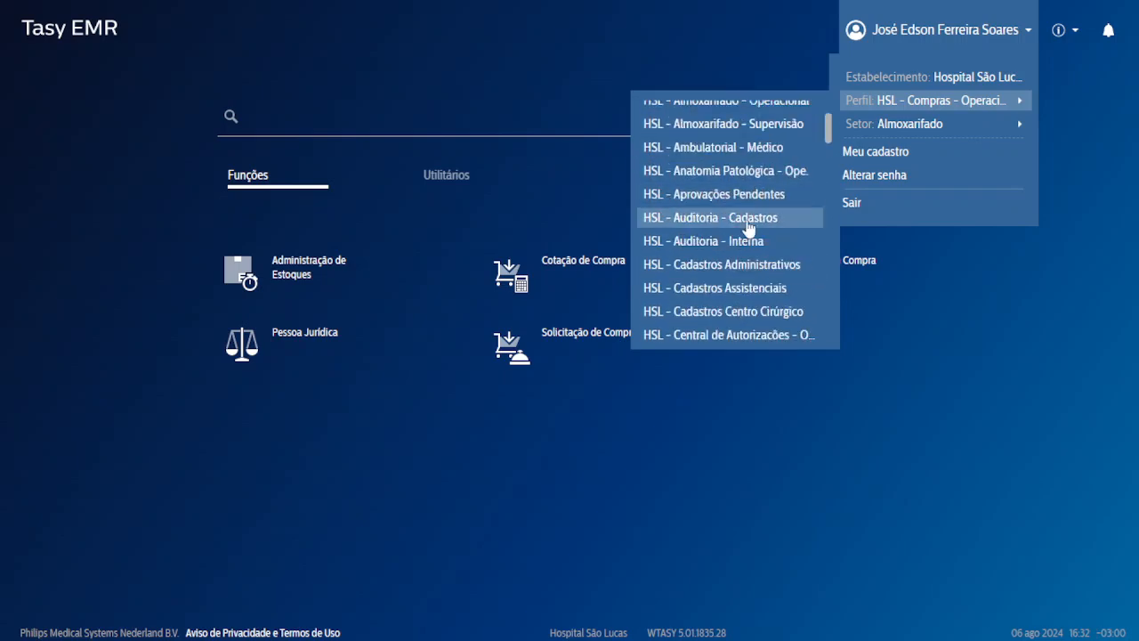
click(753, 140)
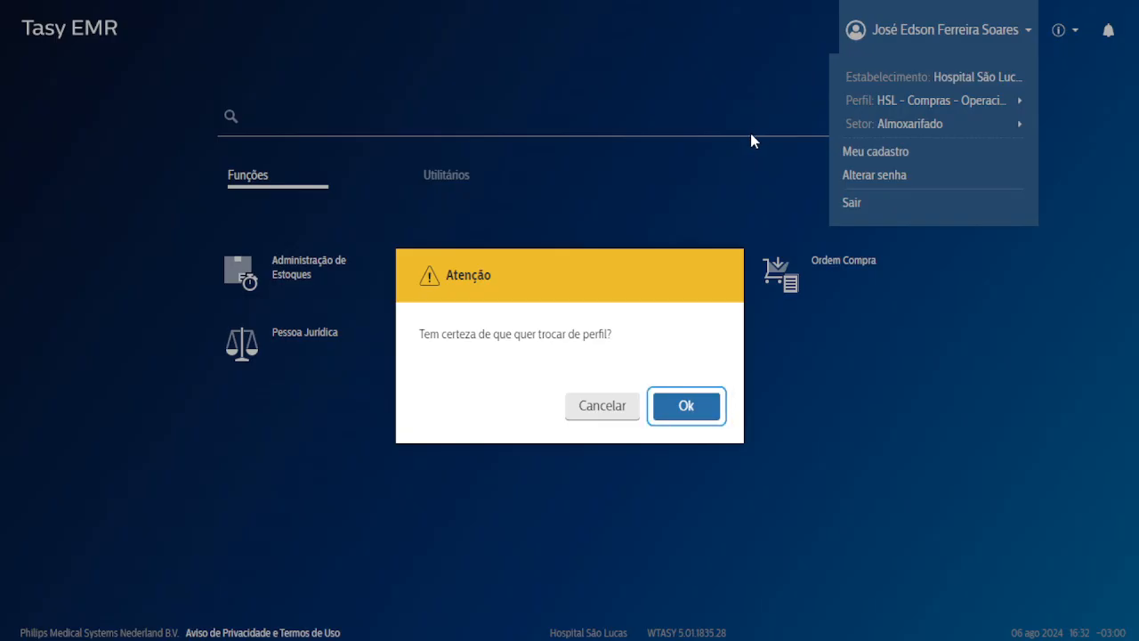
key(Return)
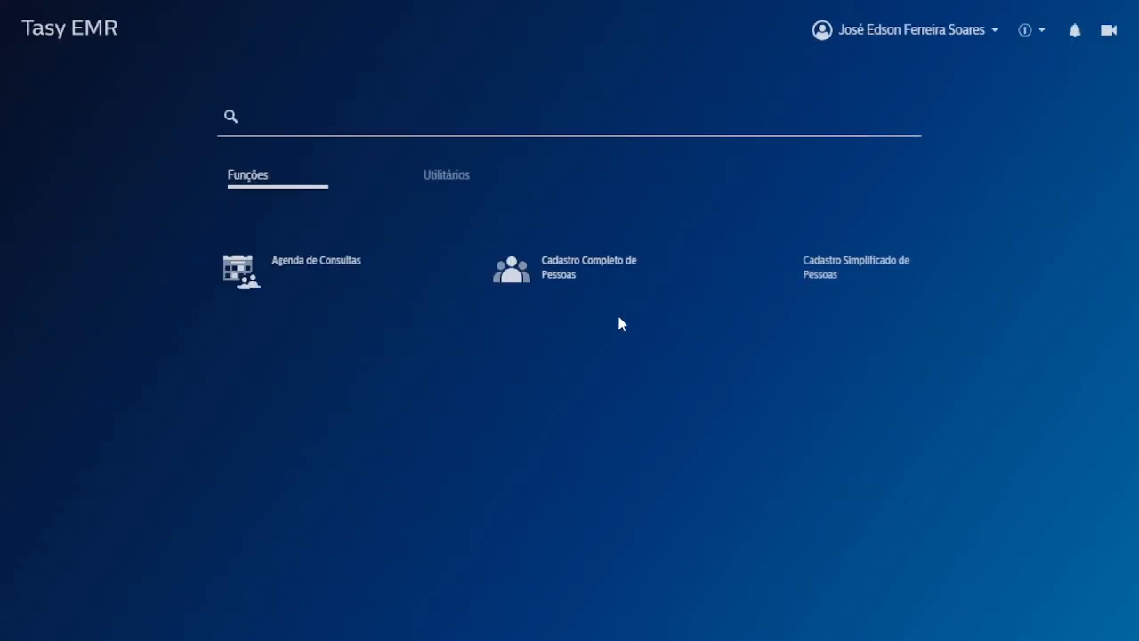
Change to the HSL - Almoxarifado - Operacional profile and open Nota Fiscal.
click(892, 40)
mouse_move(854, 111)
scroll(739, 162, down, 2)
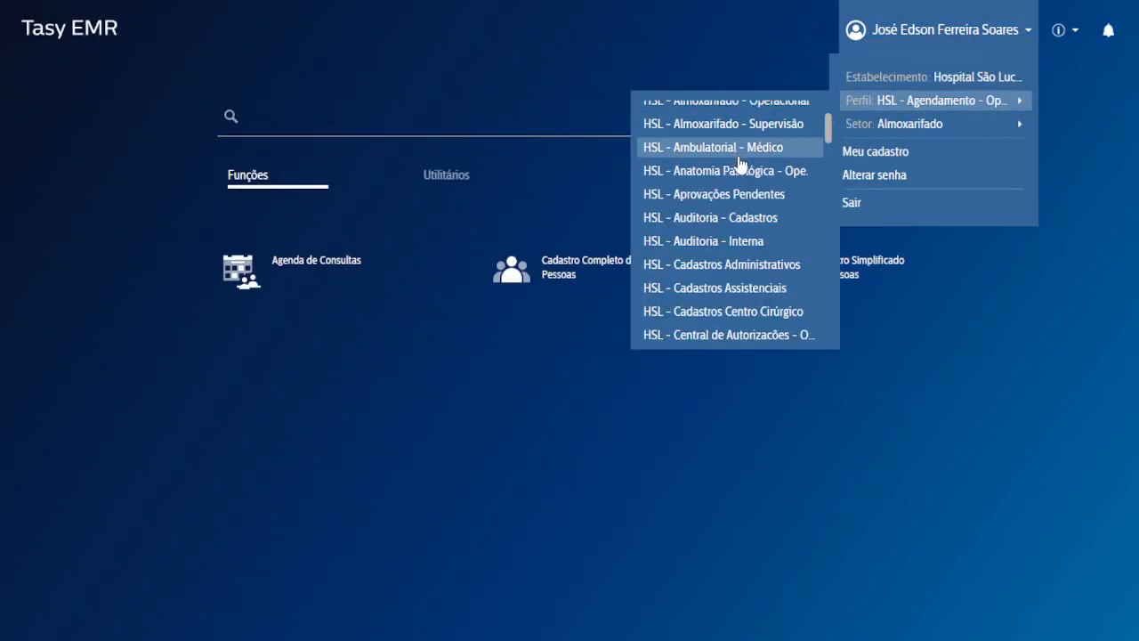
scroll(747, 171, up, 2)
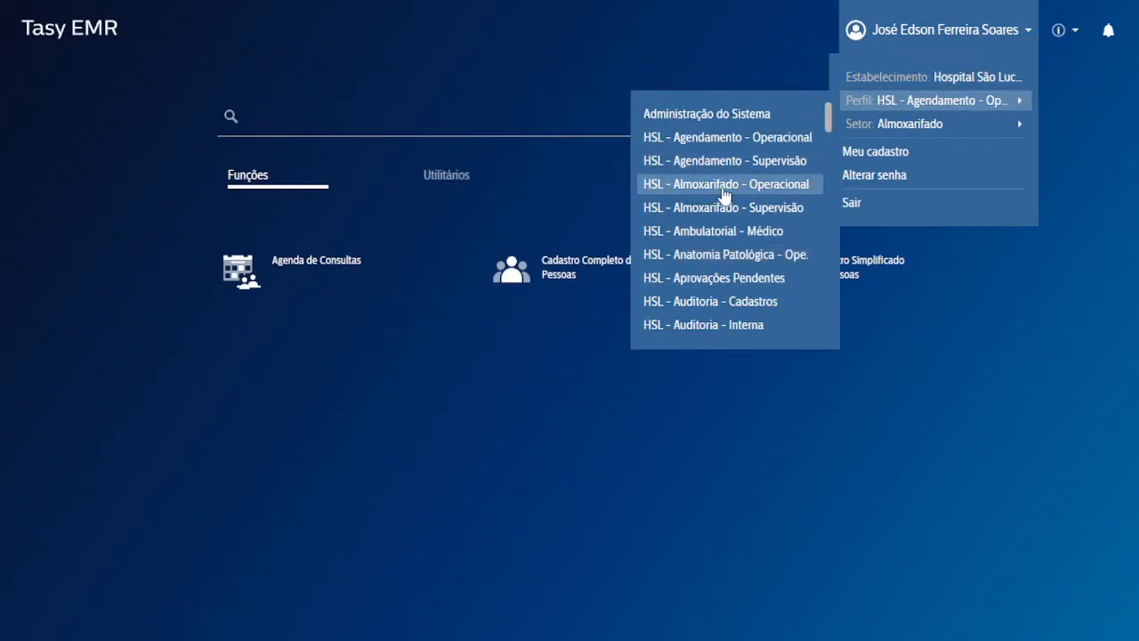
click(725, 184)
click(685, 406)
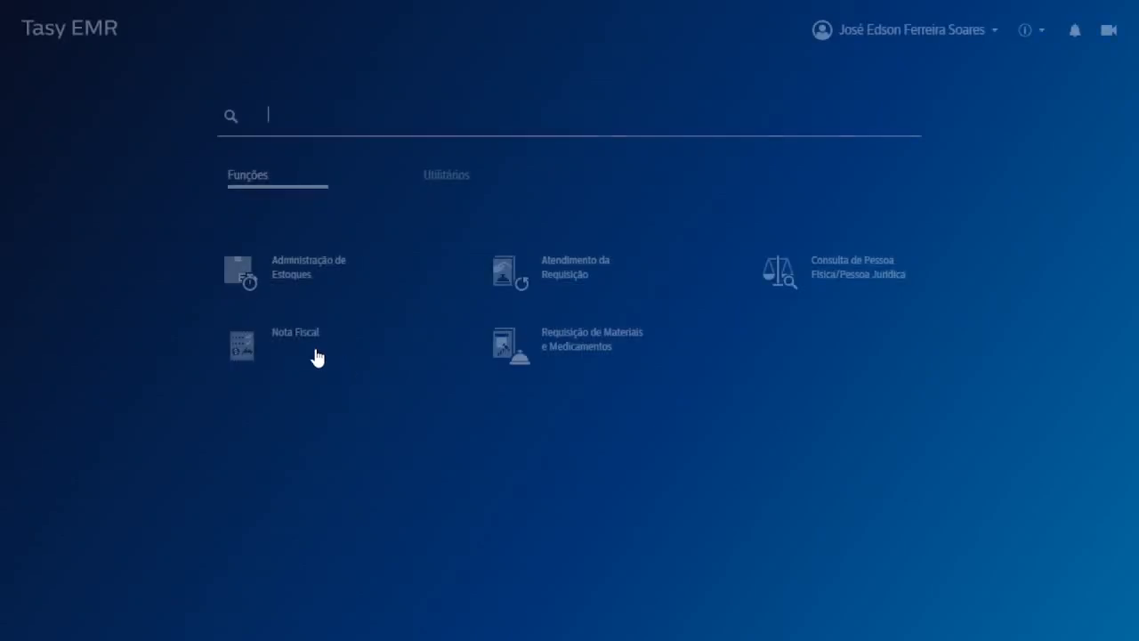
click(311, 349)
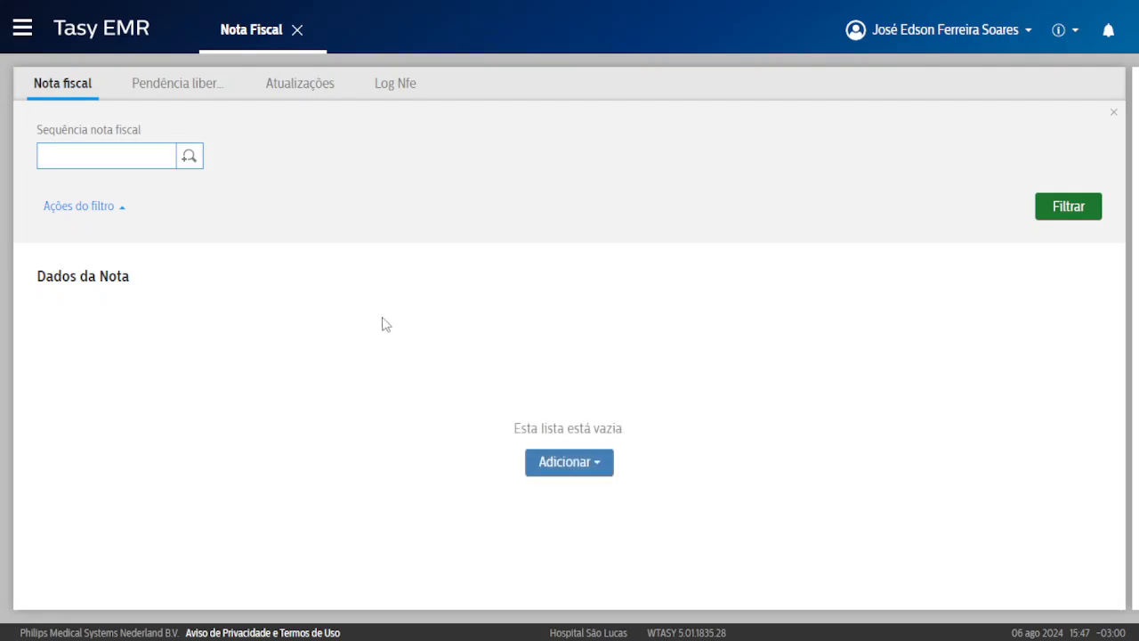
Generate a note from a purchase order, filtering Aprovação/Baixa to Ambas and selecting order 69.
right_click(389, 312)
mouse_move(447, 343)
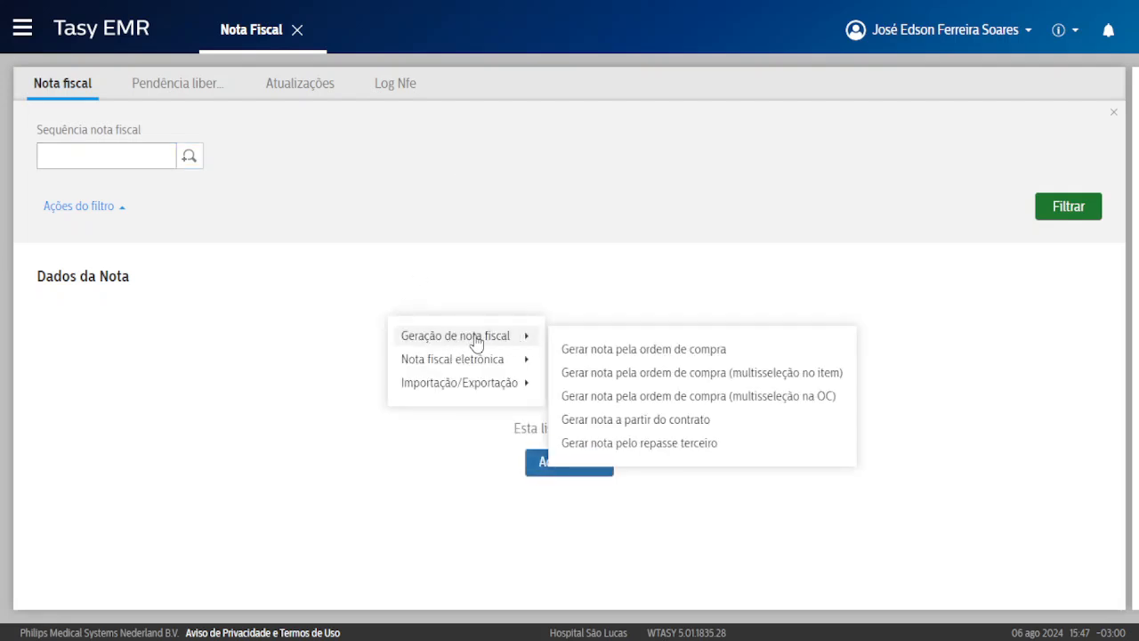
click(674, 351)
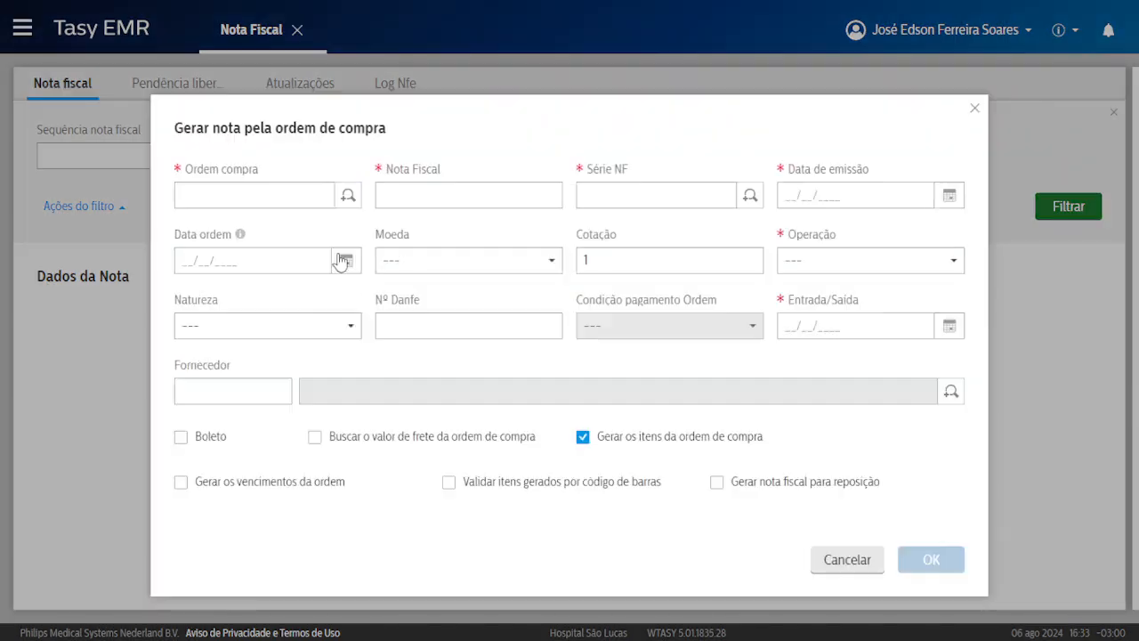
click(348, 195)
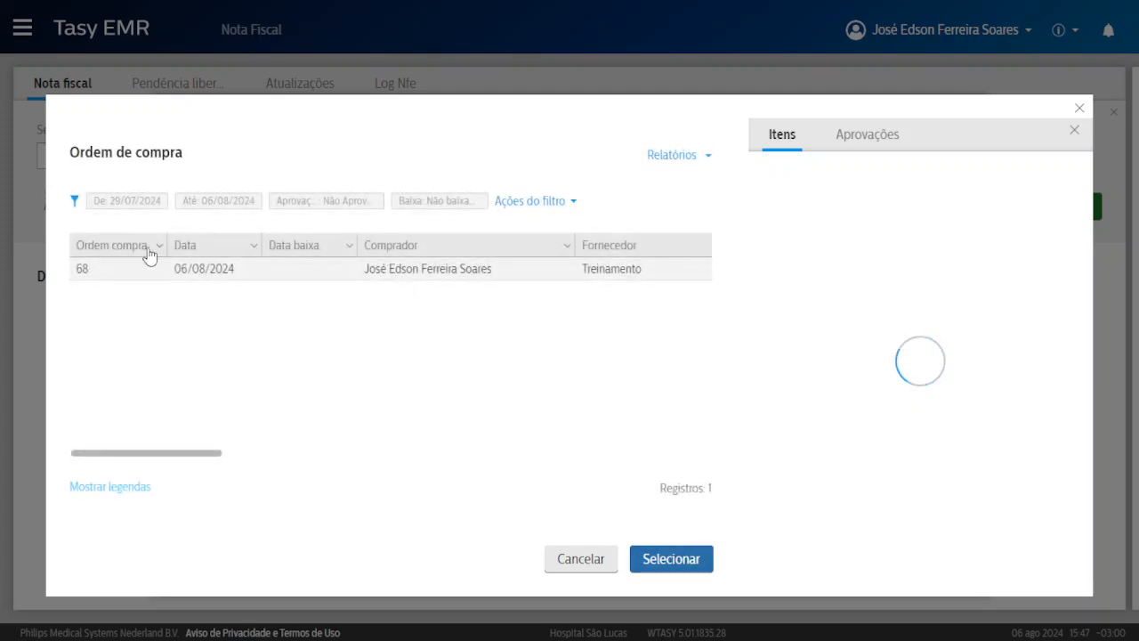
click(75, 202)
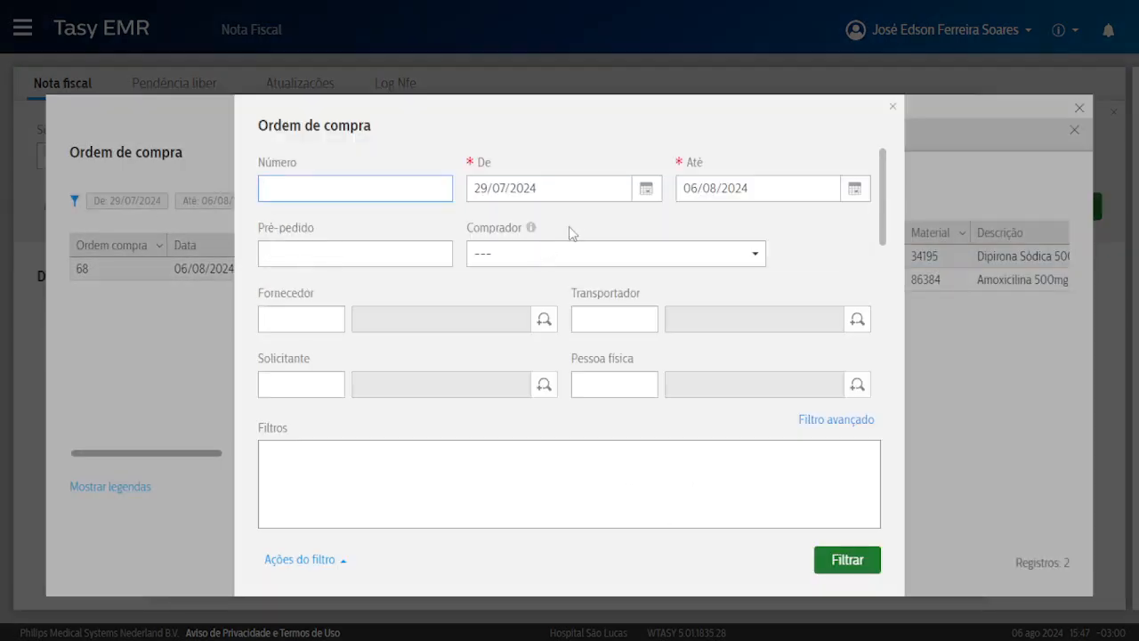
scroll(588, 229, down, 4)
scroll(592, 223, up, 2)
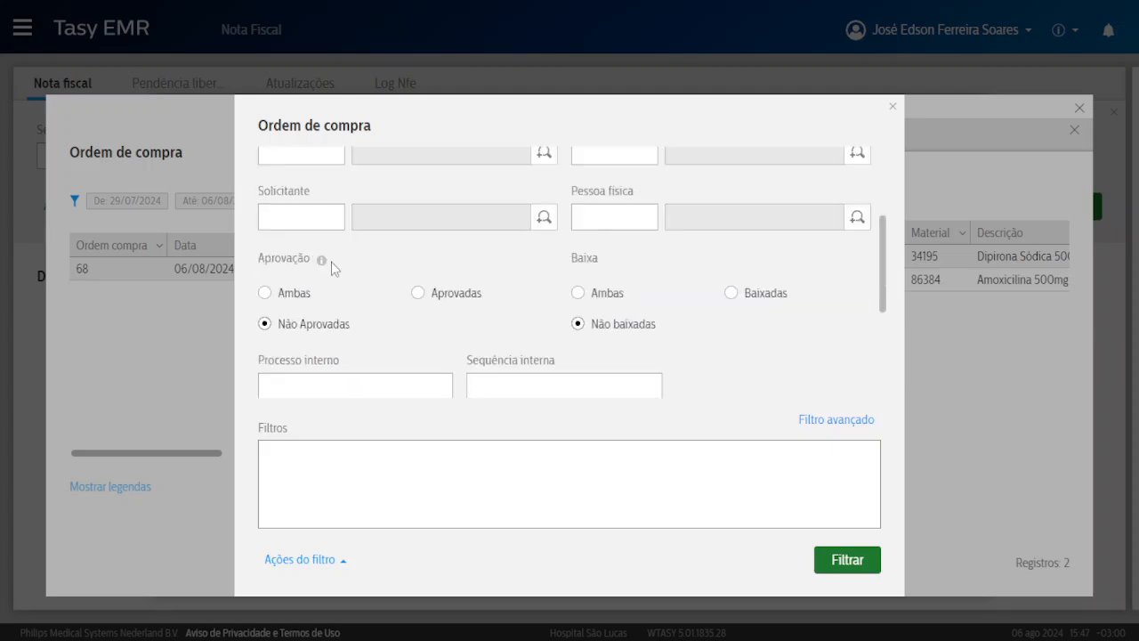
click(284, 296)
click(836, 557)
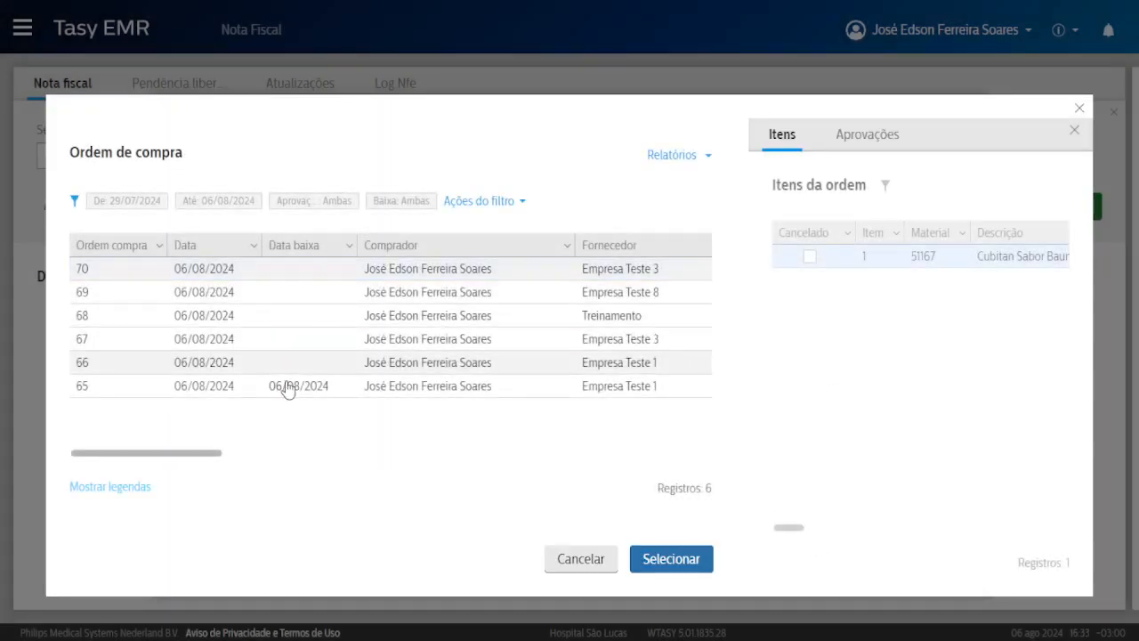
click(287, 302)
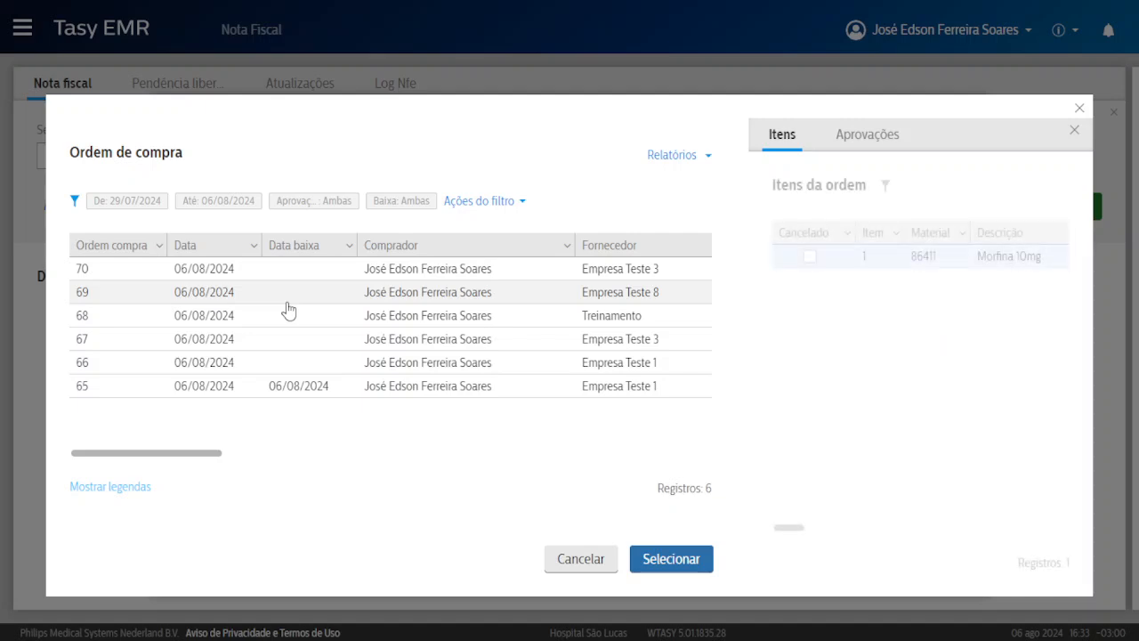
click(685, 557)
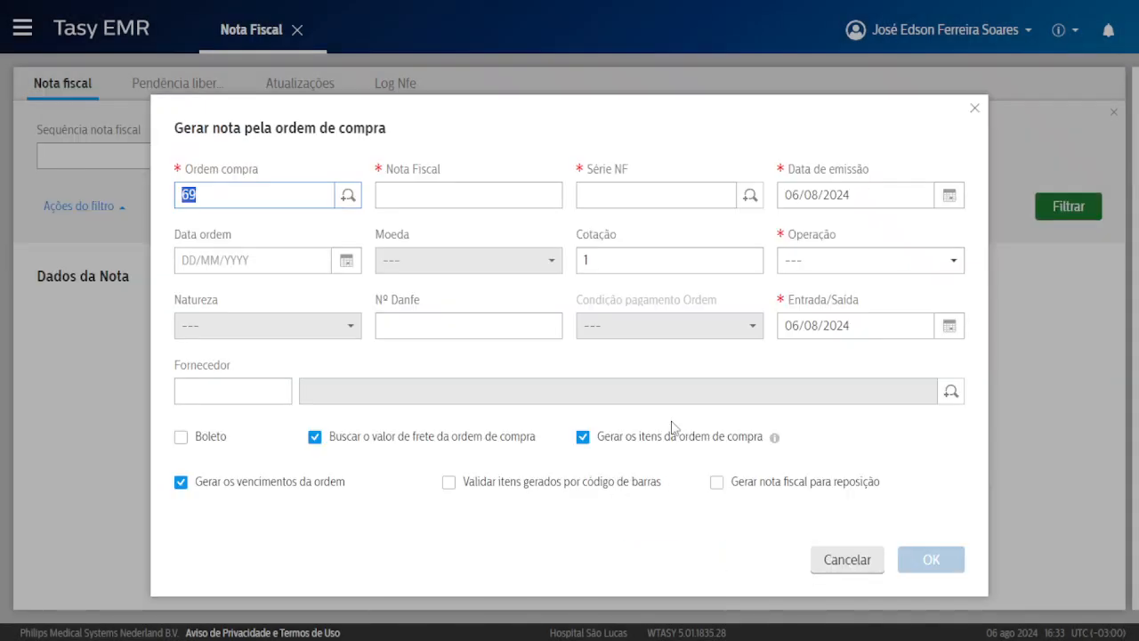
Enter note number 89 with operation Nota Fiscal de Compra and submit the generation form.
click(445, 198)
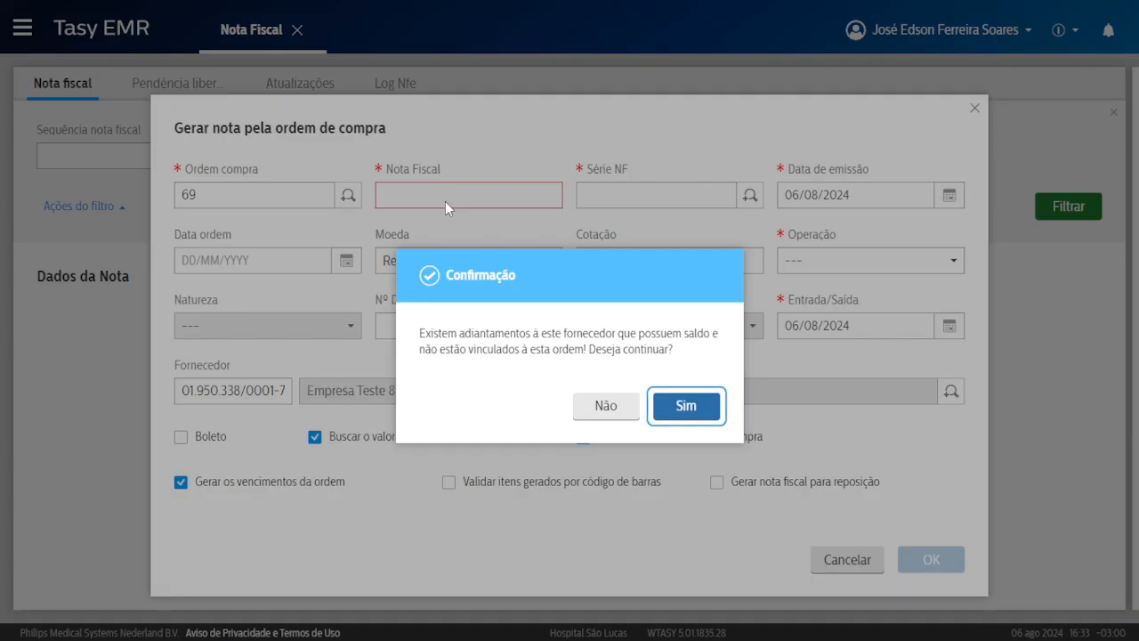
click(605, 407)
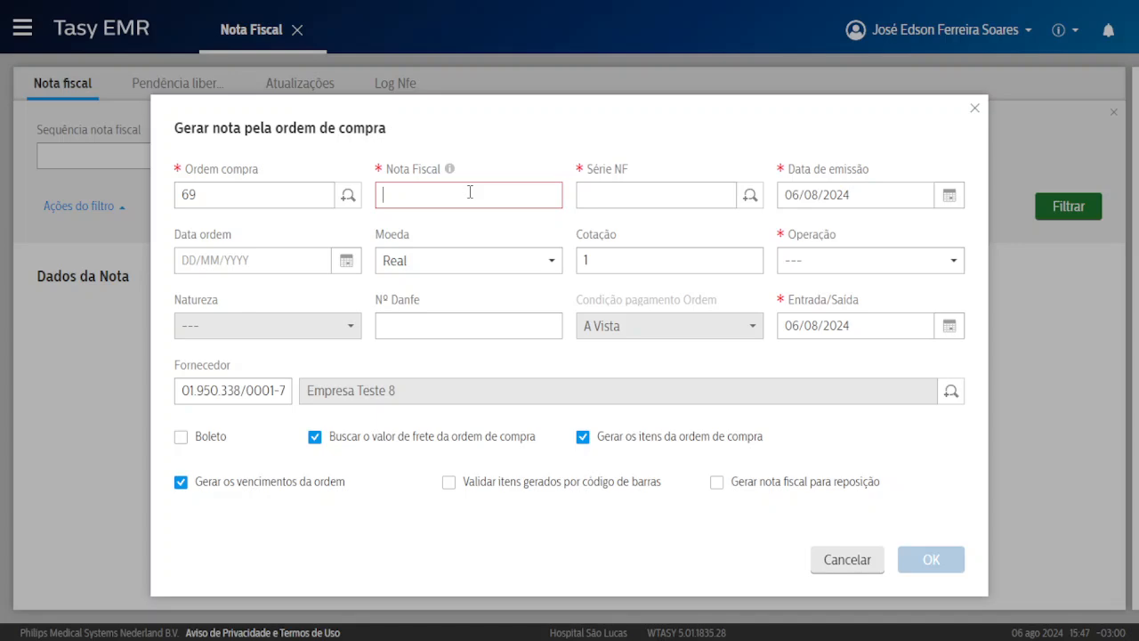
text(89)
click(623, 196)
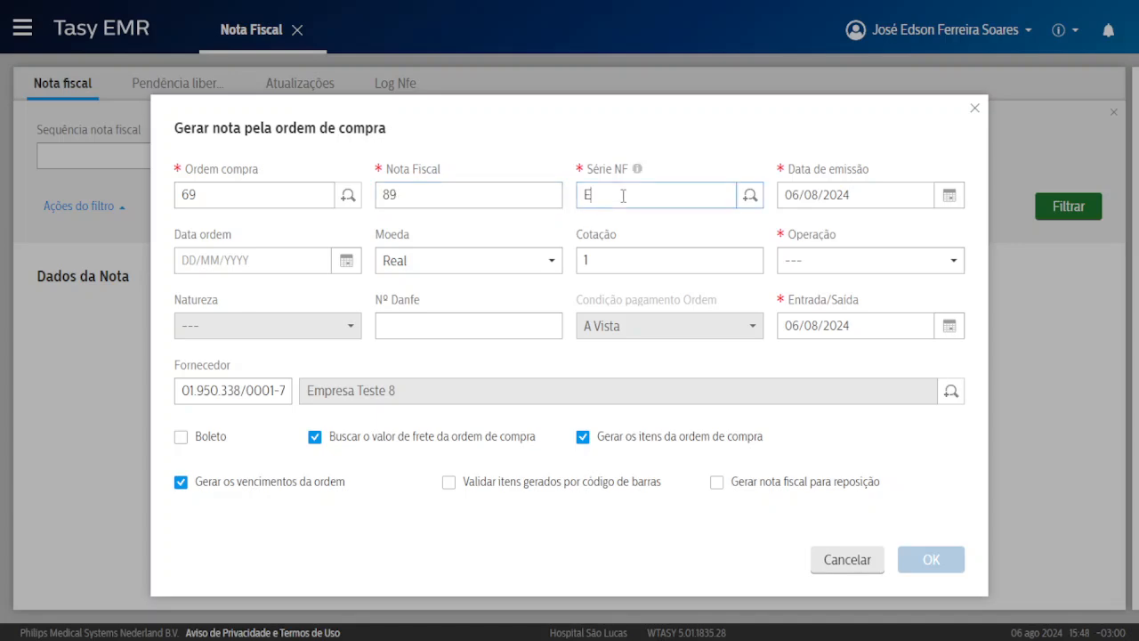
click(862, 262)
click(861, 413)
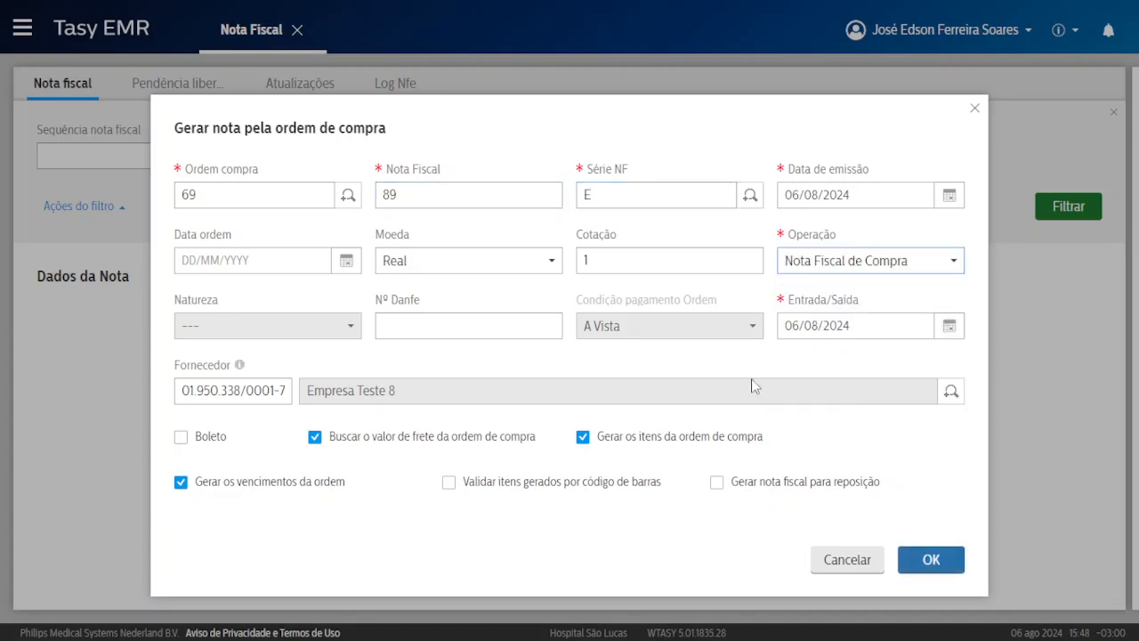
click(929, 561)
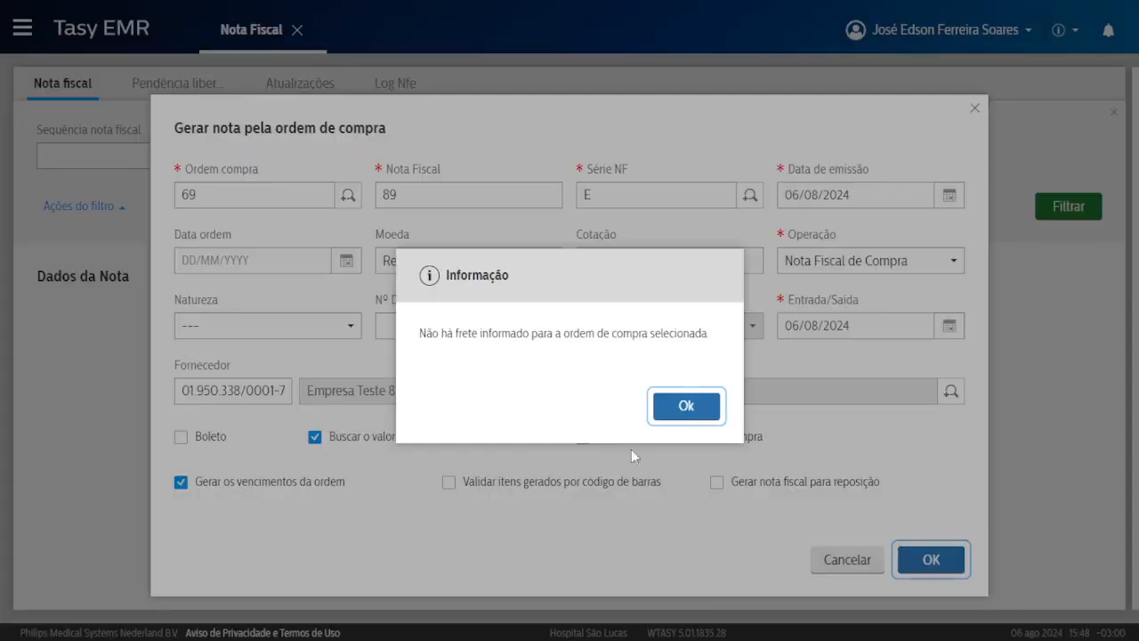
Set natureza to Compra dentro do estado and resubmit, acknowledging the no-freight messages.
click(686, 408)
click(930, 561)
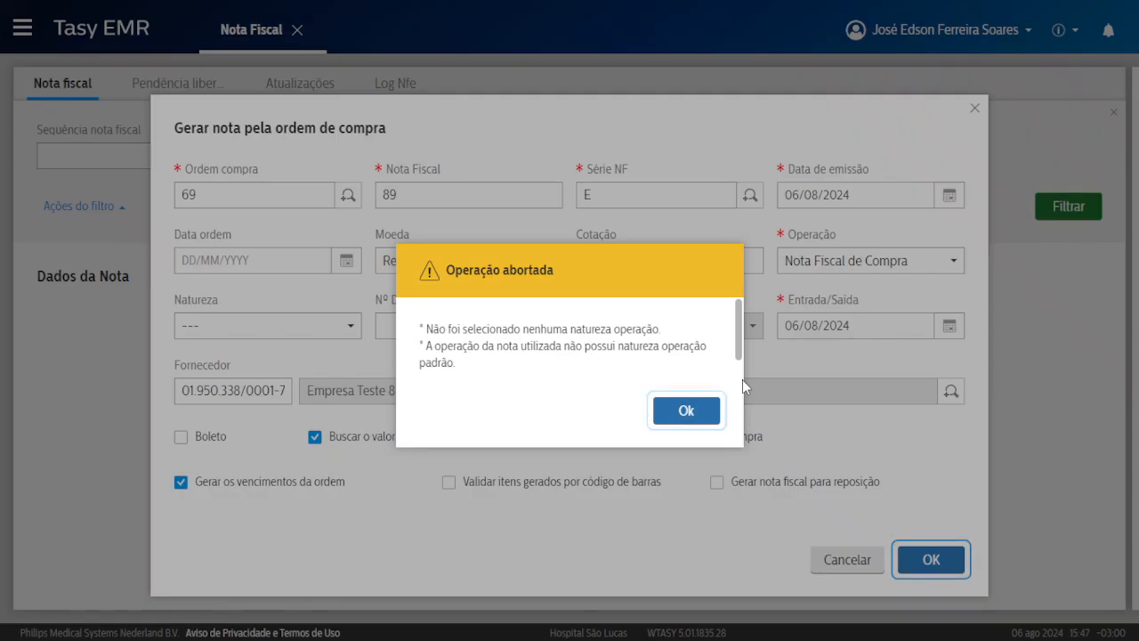
drag(462, 331, 577, 331)
click(676, 410)
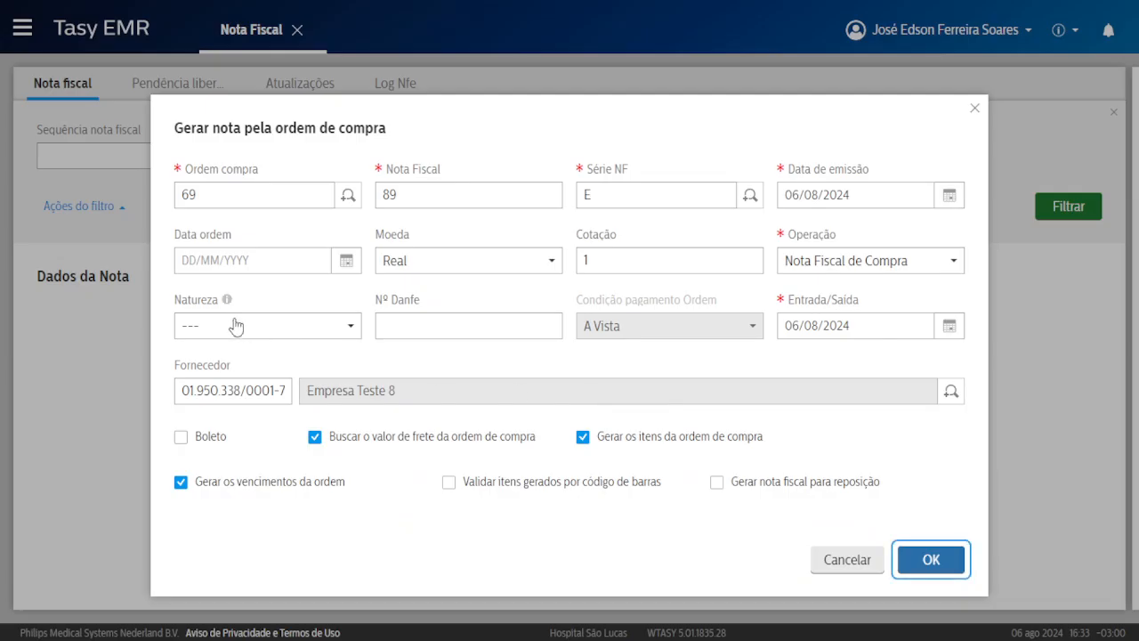
click(234, 325)
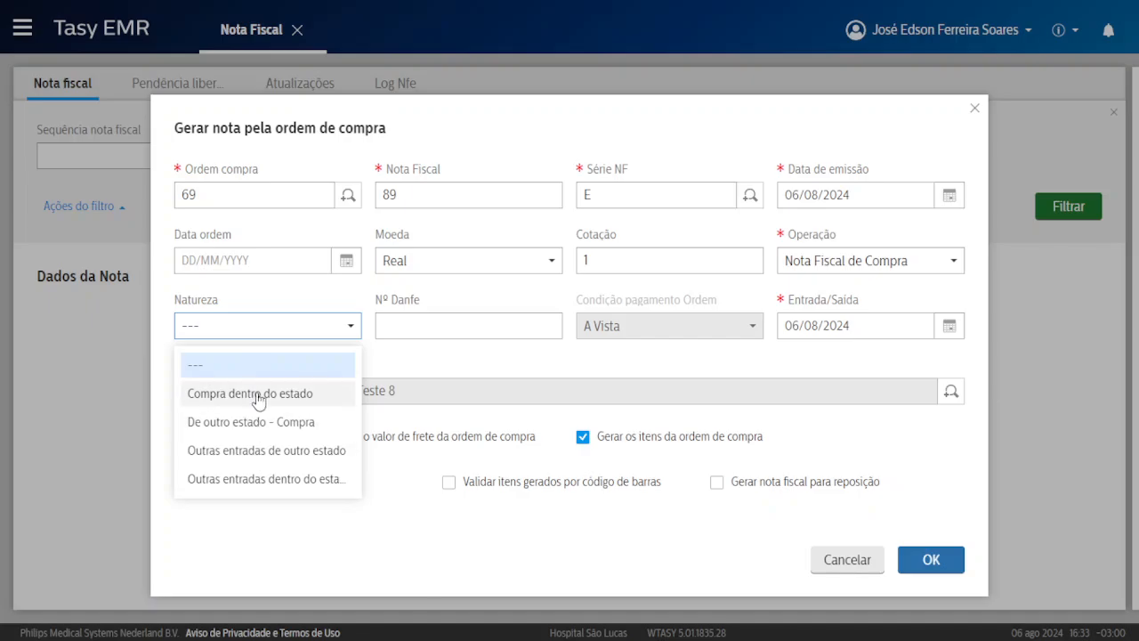
click(253, 394)
click(931, 559)
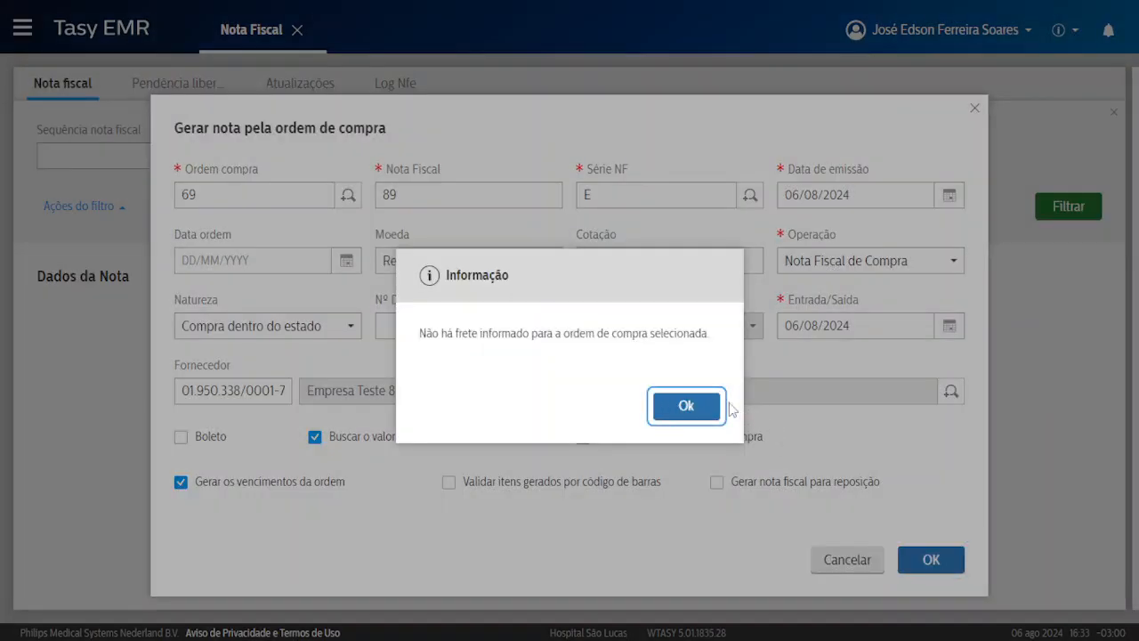
click(686, 406)
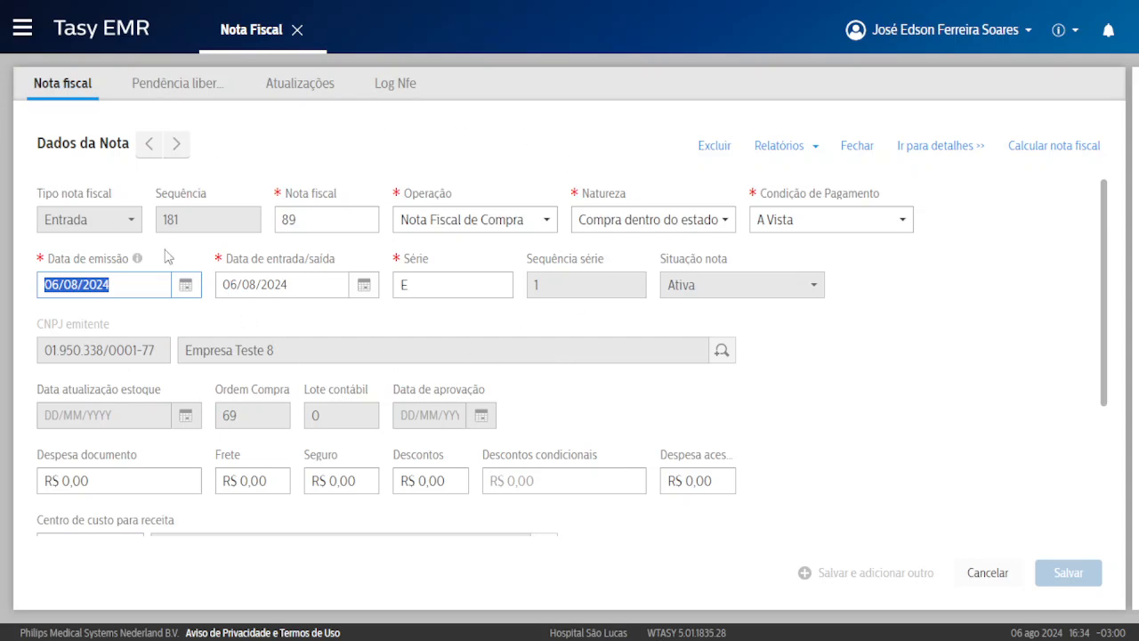
Scroll through note 89's Dados da Nota form to check supplier, order 69 and zero charges.
drag(185, 366, 223, 364)
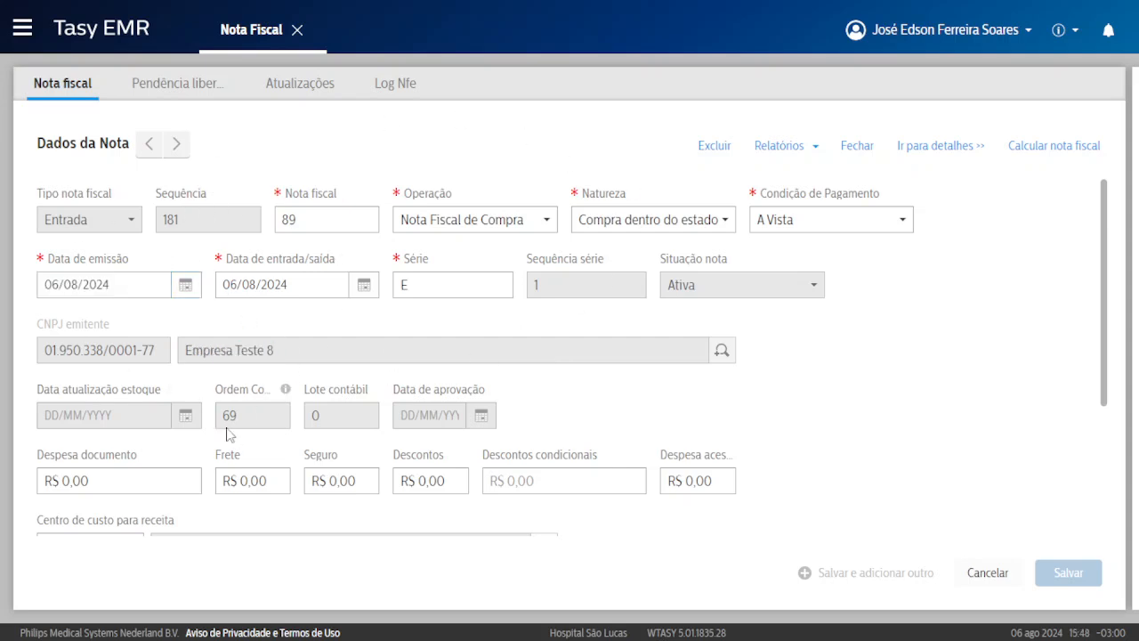
scroll(597, 402, down, 1)
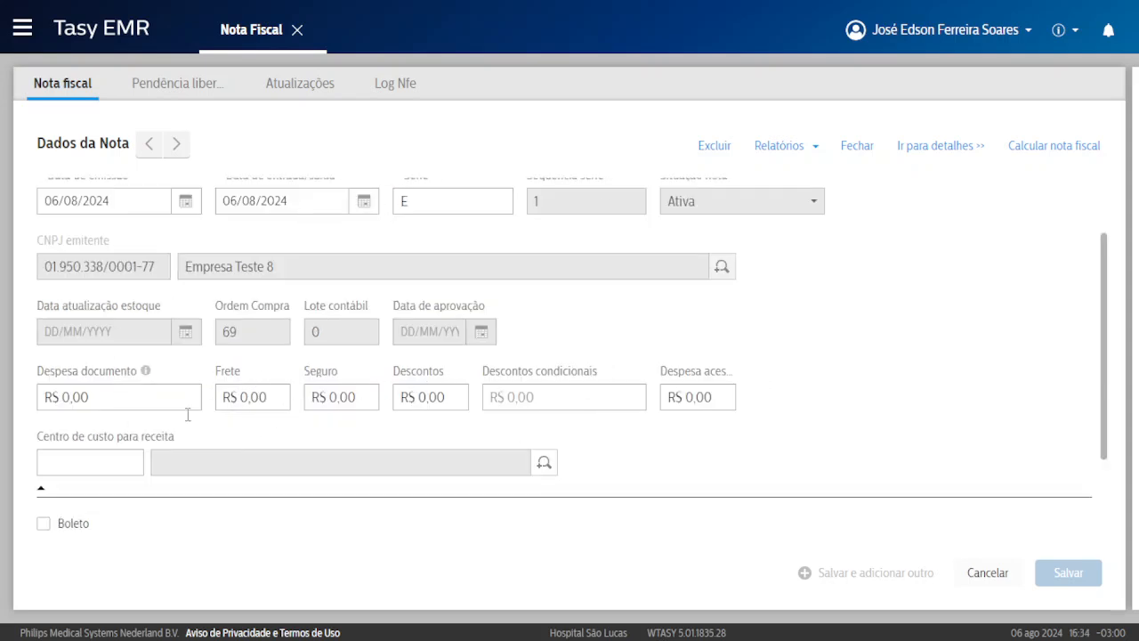
scroll(745, 376, up, 1)
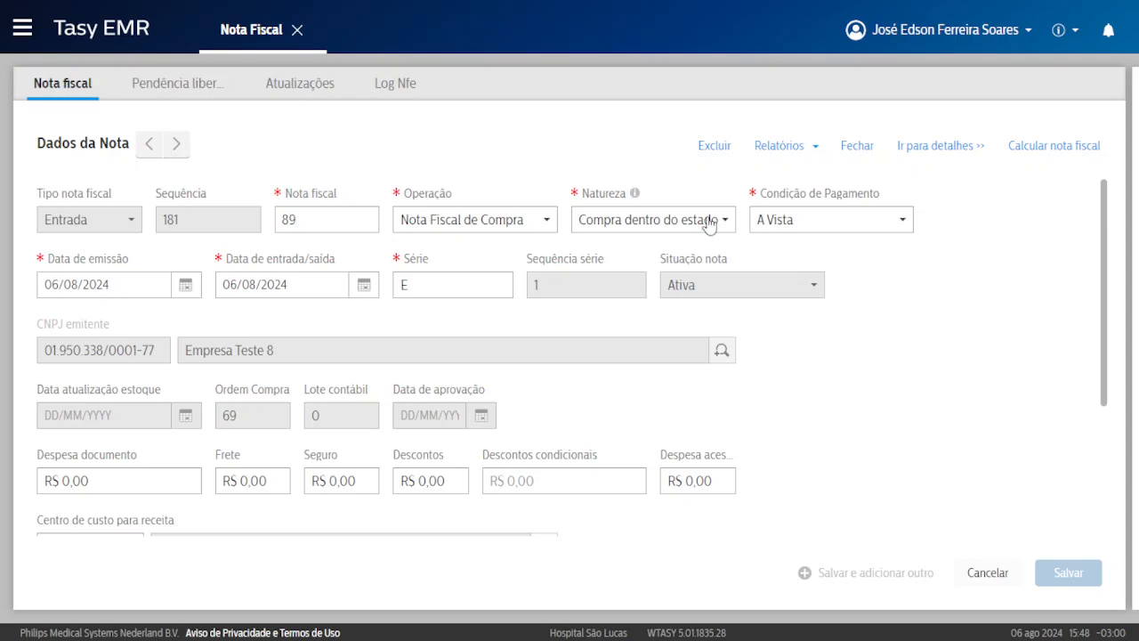
scroll(709, 401, down, 2)
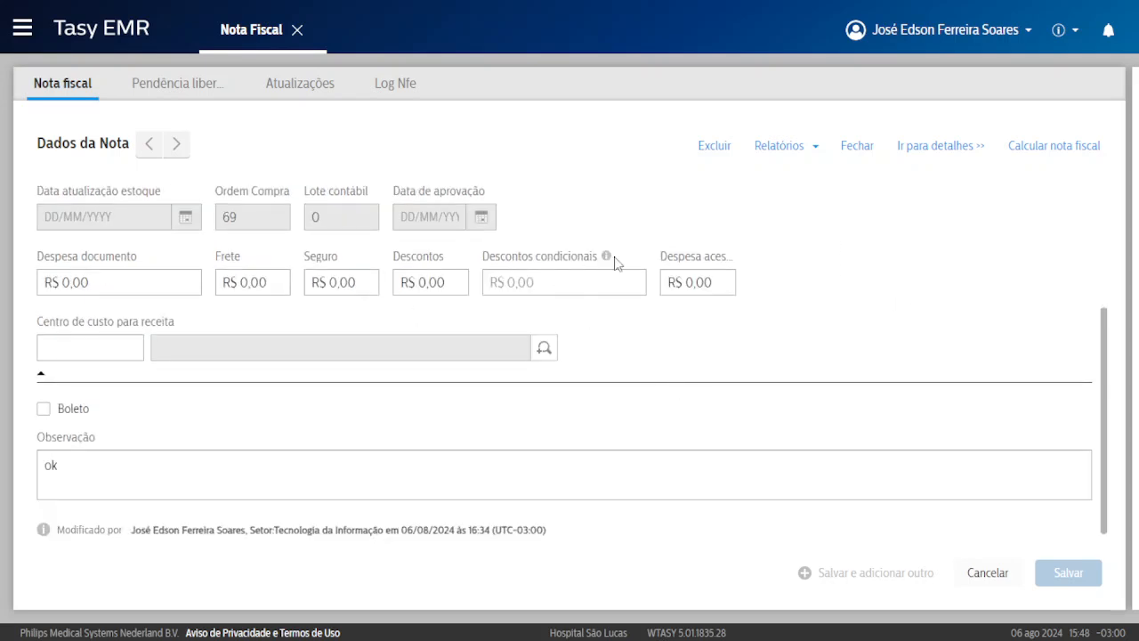
scroll(612, 373, up, 1)
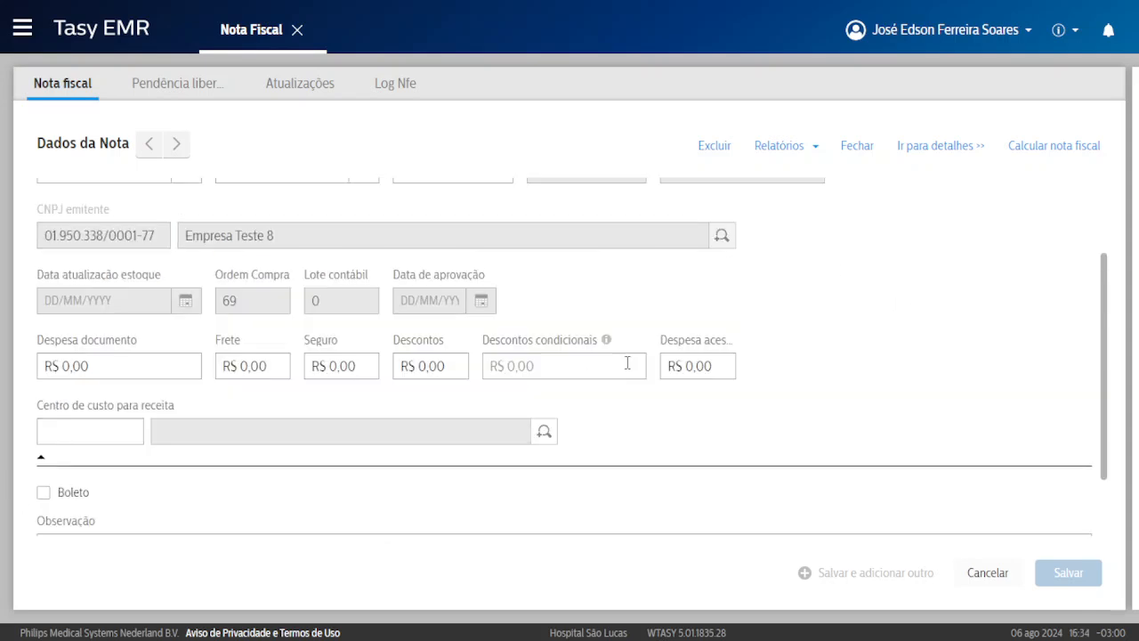
Open note 89's items and bring up the Morfina 10mg item's full details.
click(932, 149)
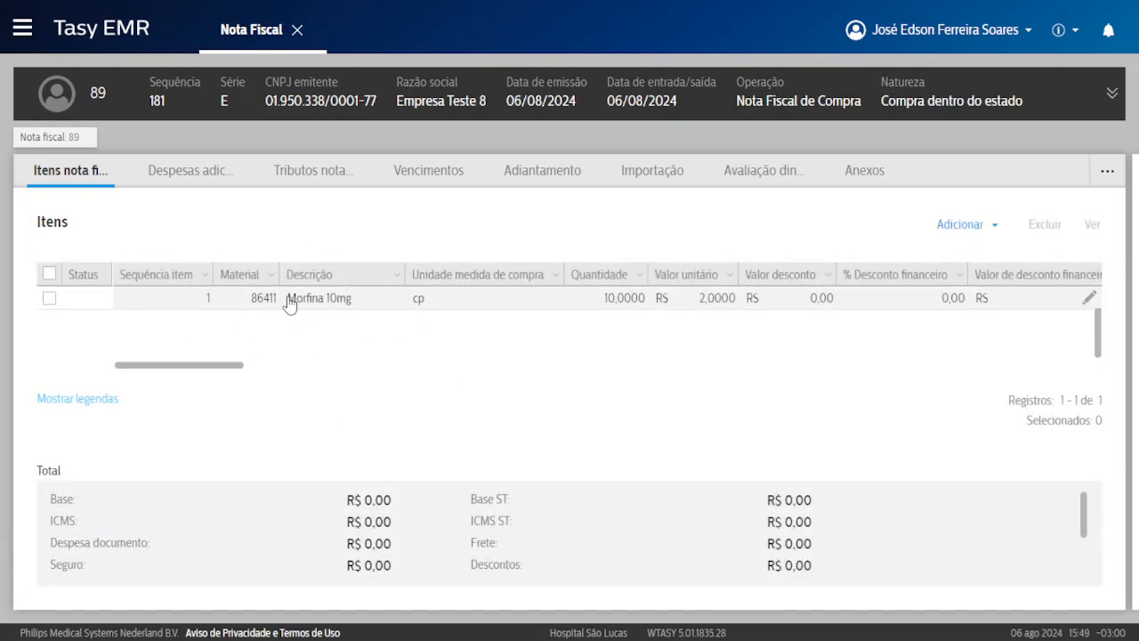
click(338, 303)
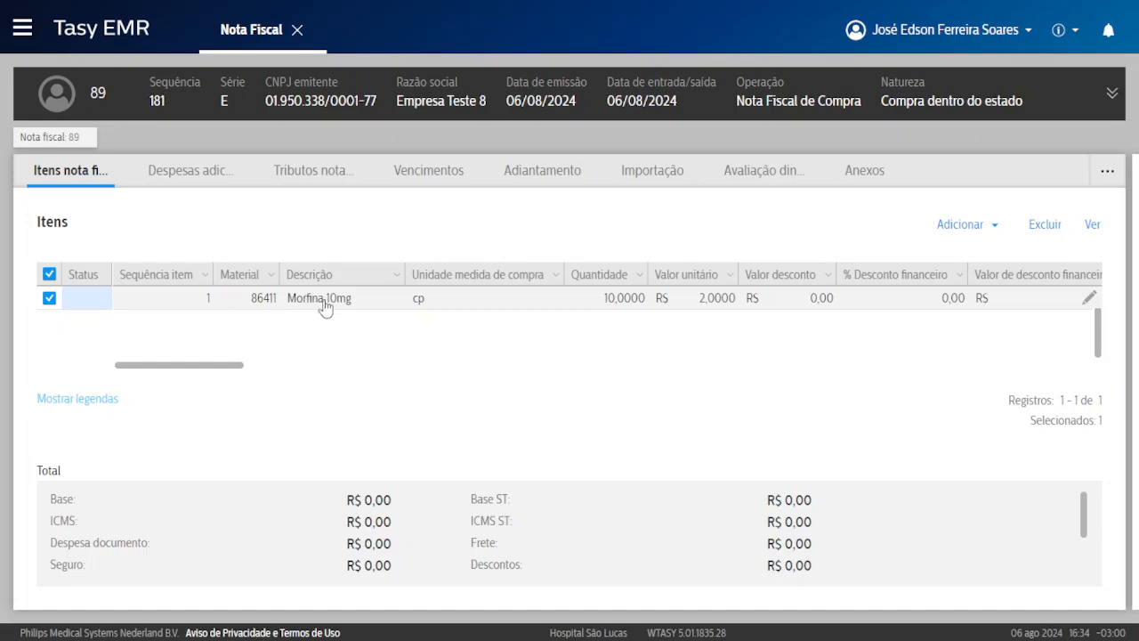
click(1091, 224)
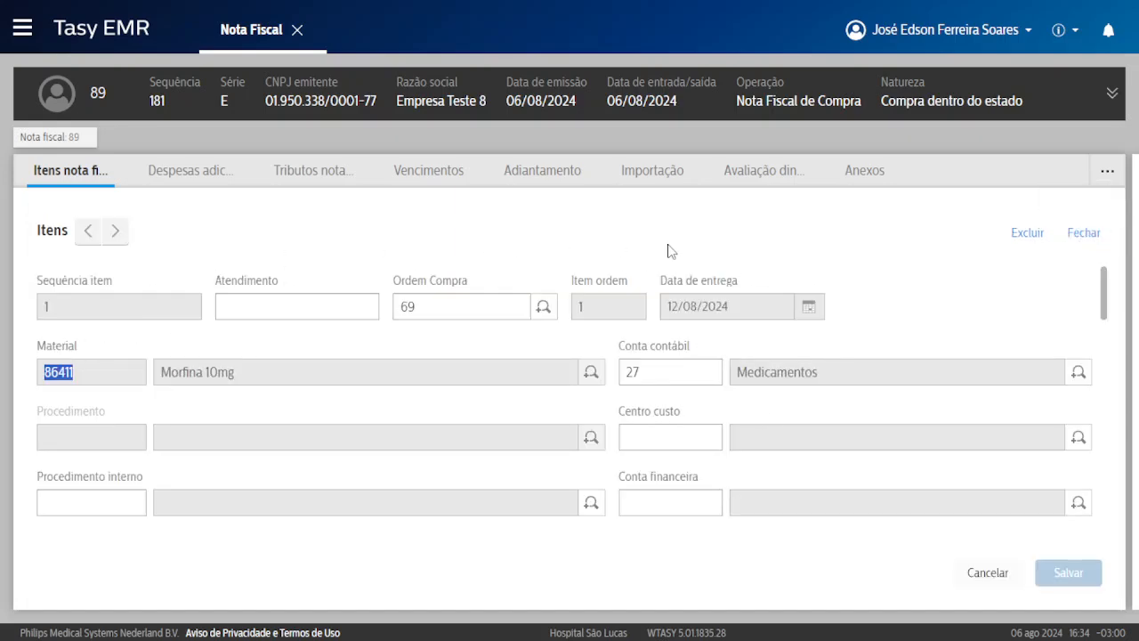
scroll(173, 347, down, 2)
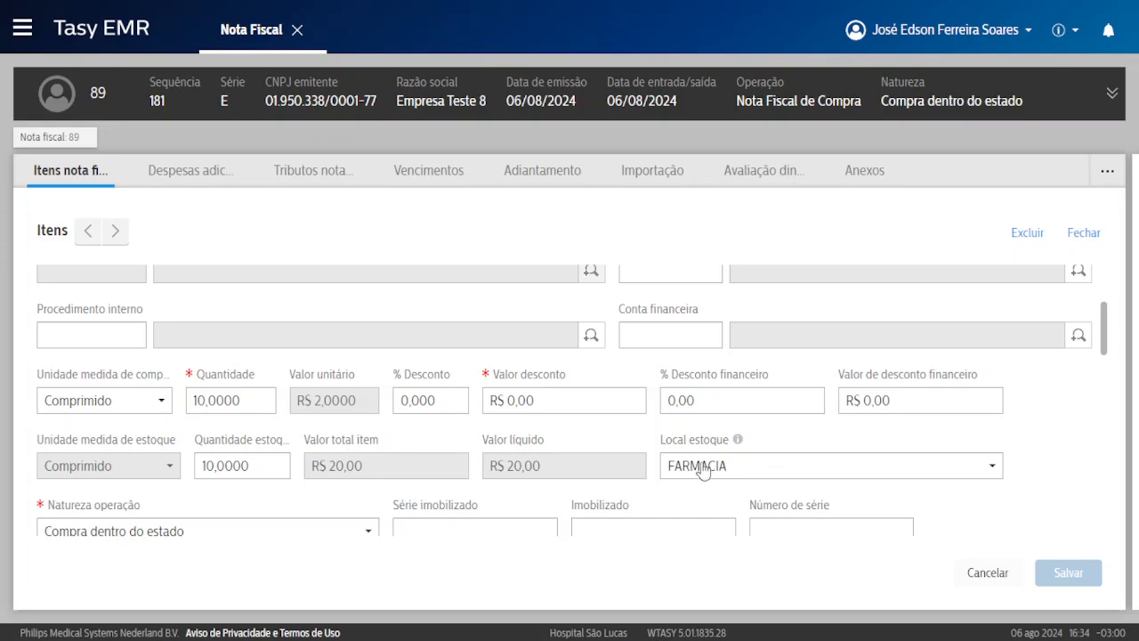
scroll(588, 349, up, 1)
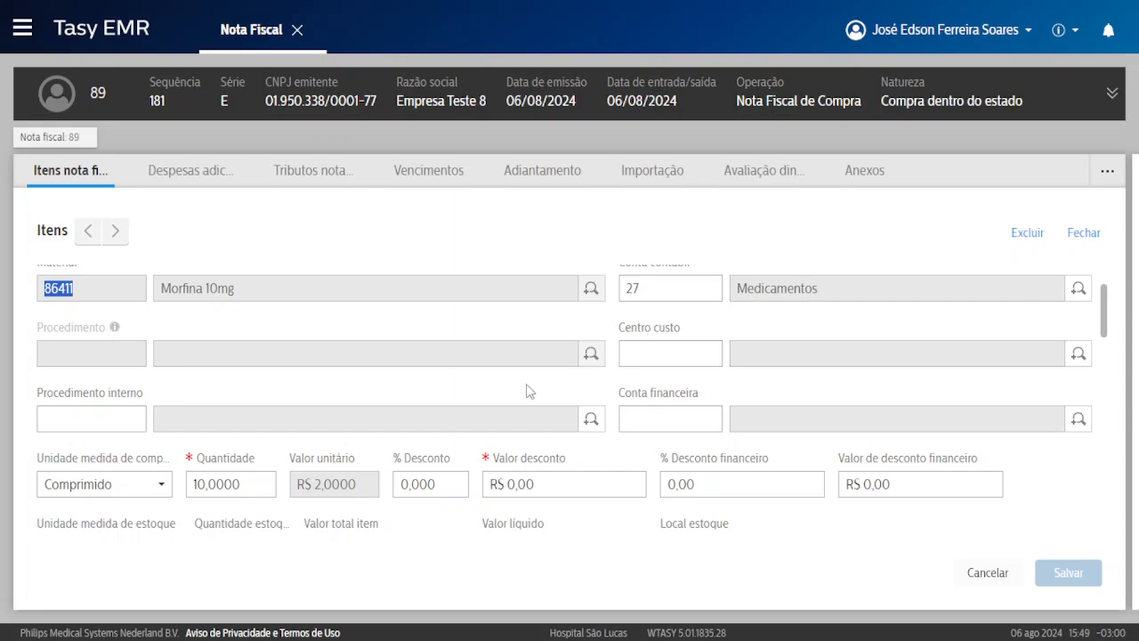
scroll(372, 380, down, 1)
scroll(372, 380, down, 1)
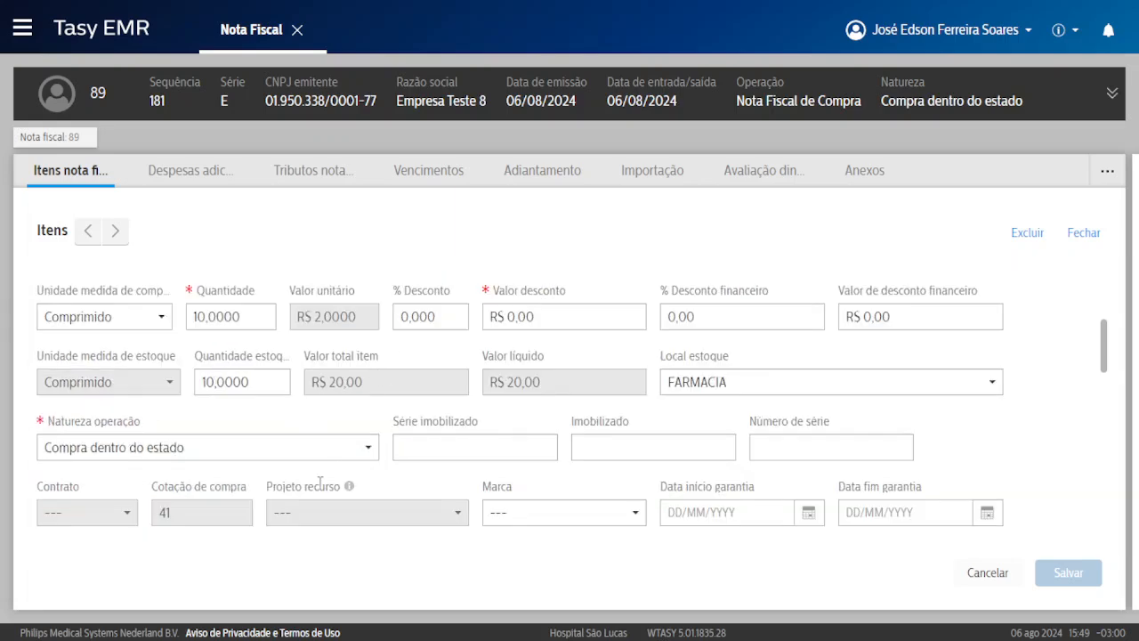
scroll(271, 454, down, 1)
scroll(271, 454, down, 1)
Give the item batch 9666 and expiry 01/01/2025, save, and close the item form.
click(71, 411)
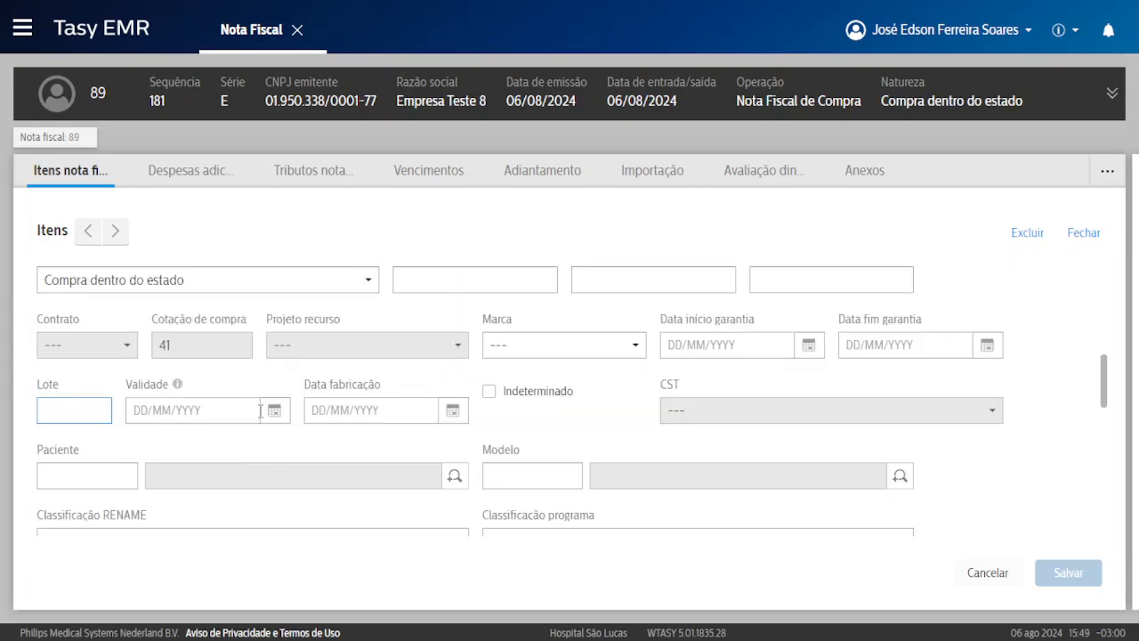
text(9666)
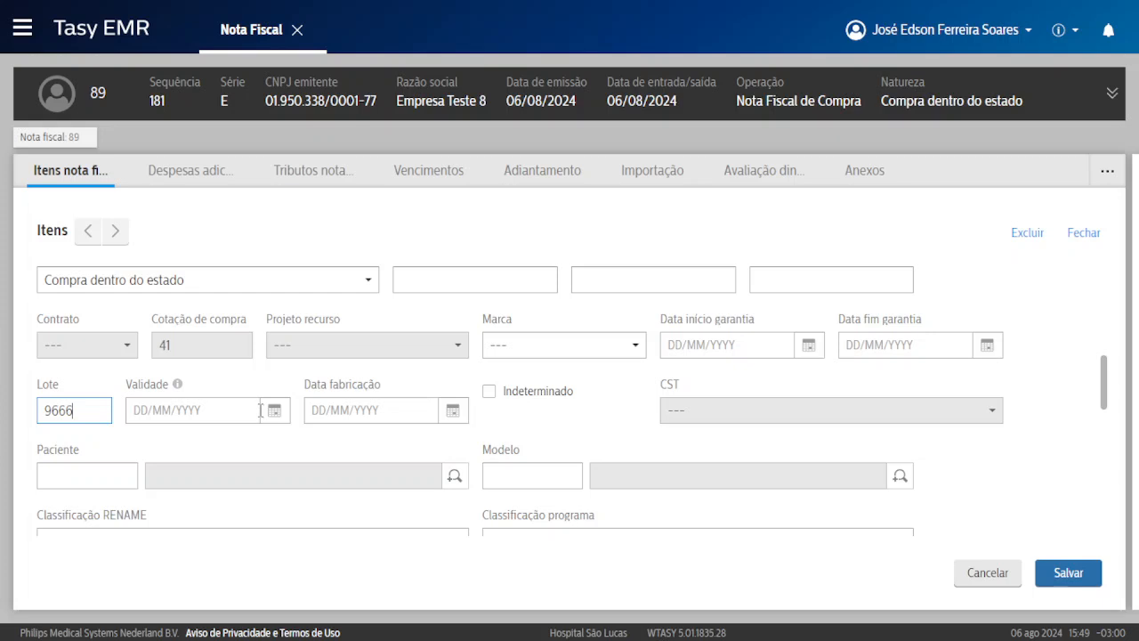
click(261, 410)
click(234, 450)
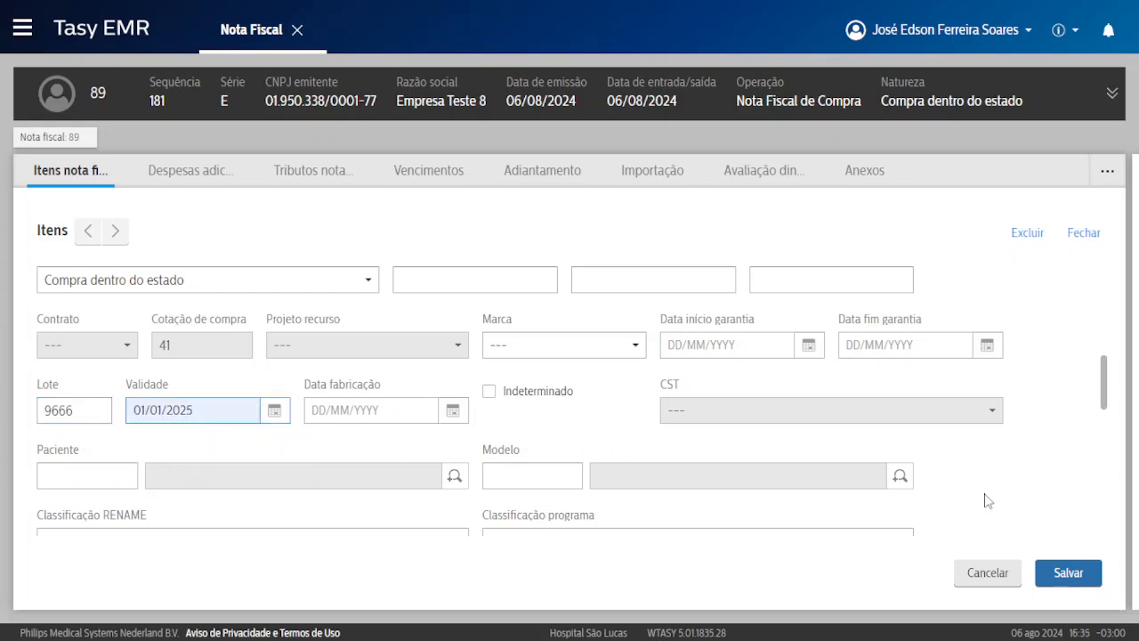
click(1071, 574)
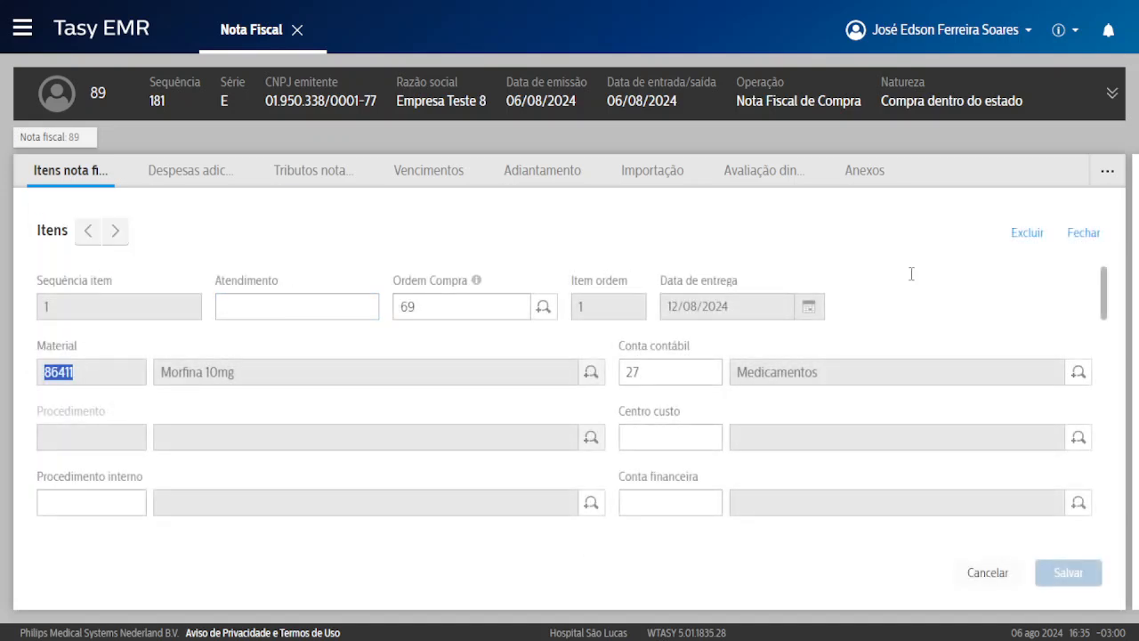
click(1083, 232)
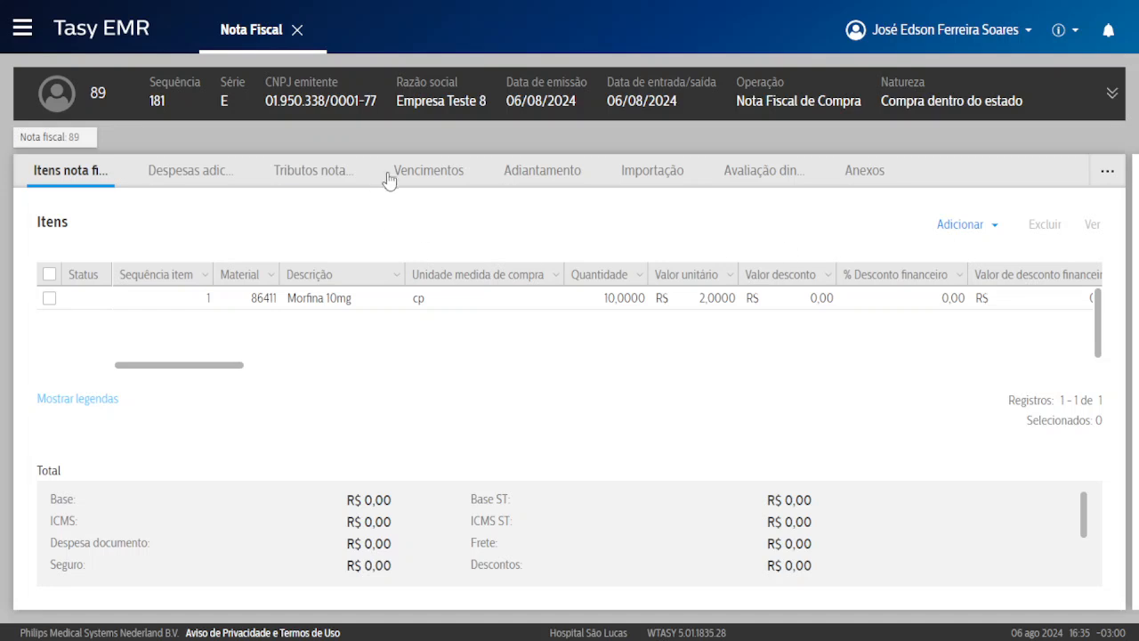
Calculate note 89 from Vencimentos, producing one R$ 17,80 instalment due 06/08/2024.
click(427, 177)
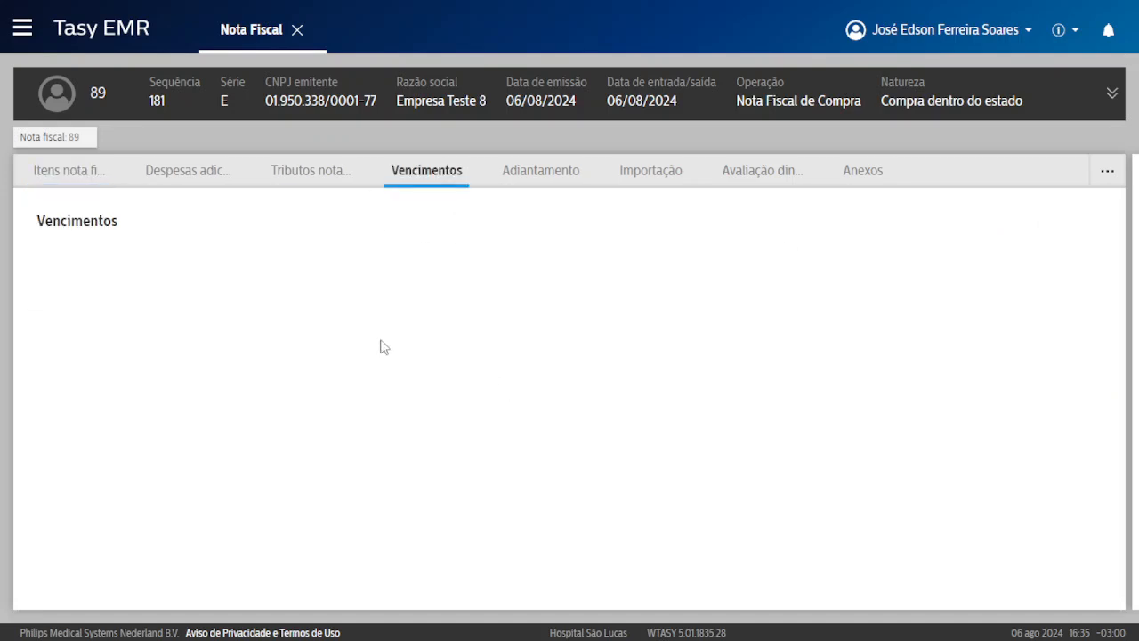
right_click(445, 271)
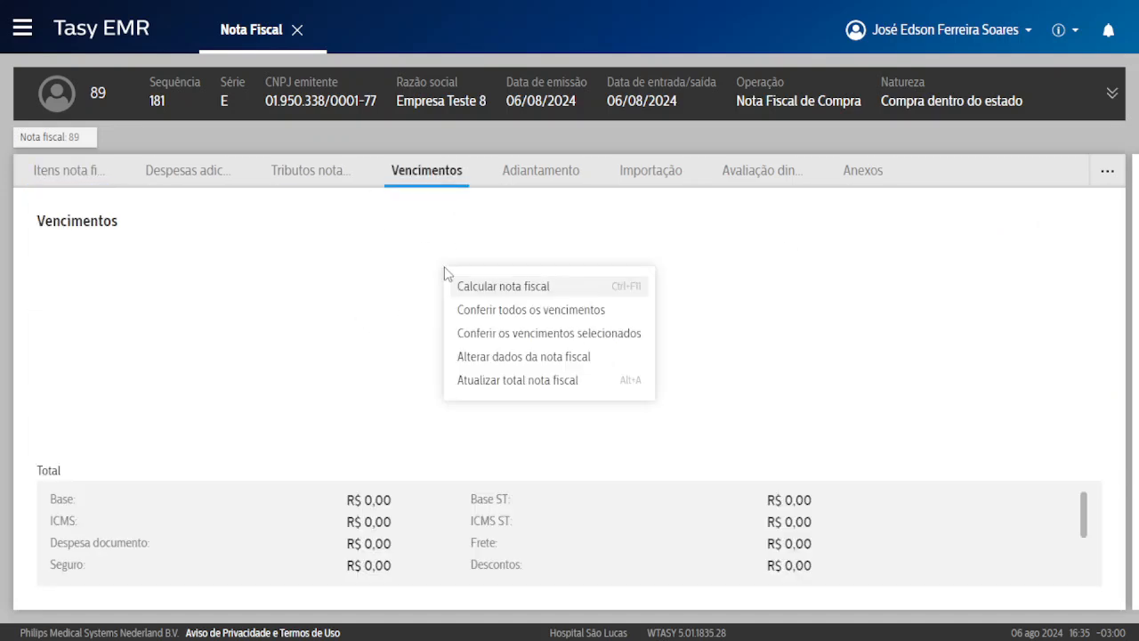
click(566, 381)
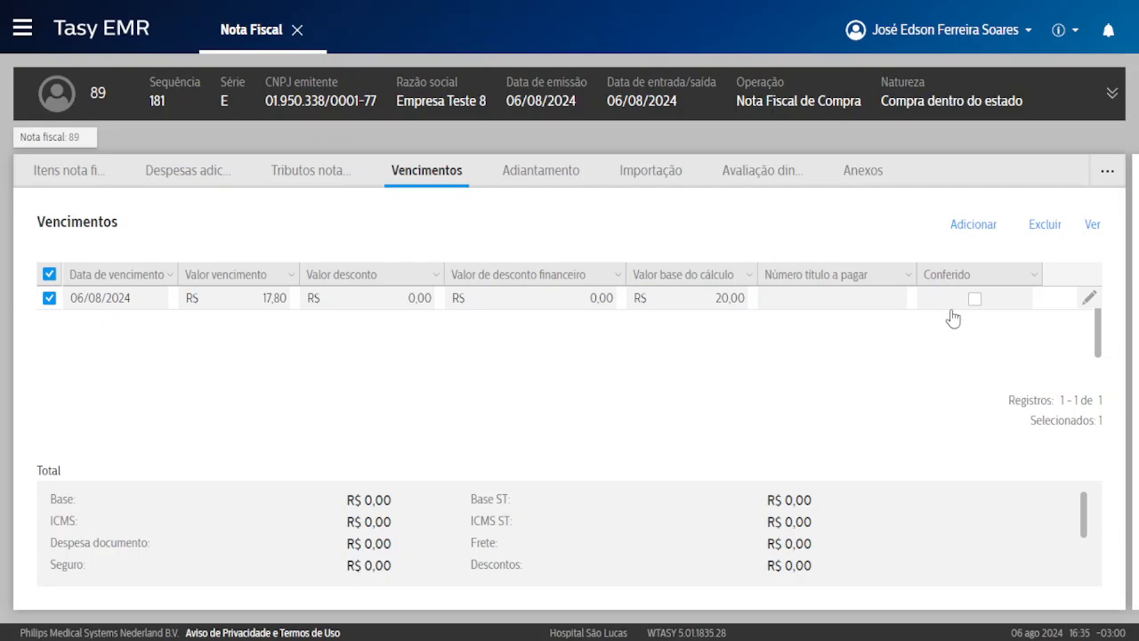
right_click(859, 307)
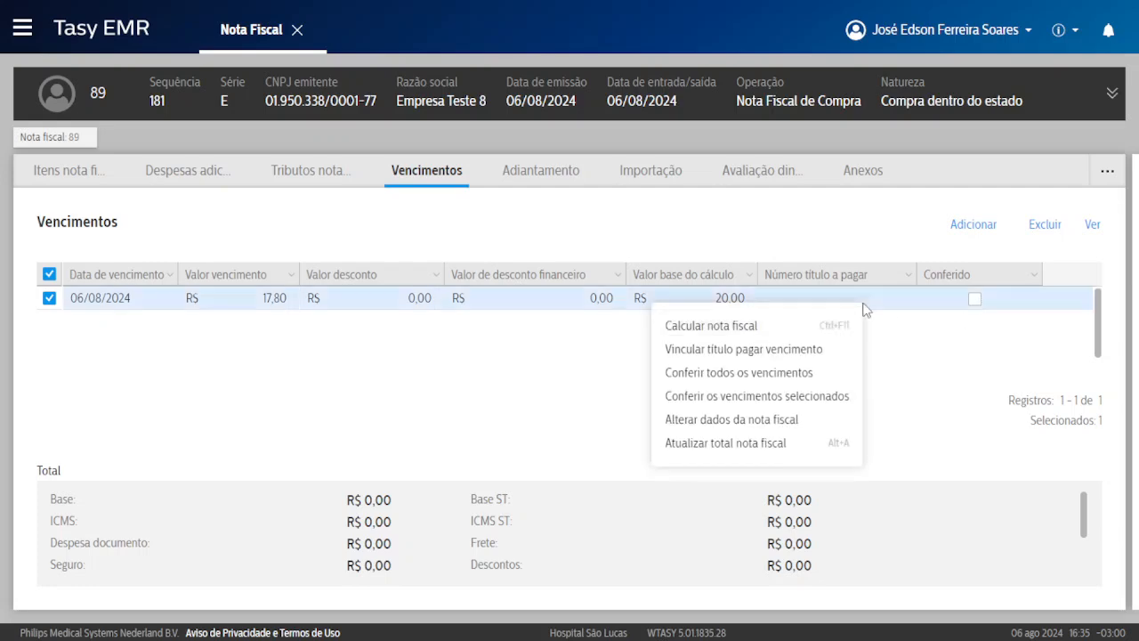
Mark all instalments checked and recalculate note 89, generating payable title 145.
click(758, 379)
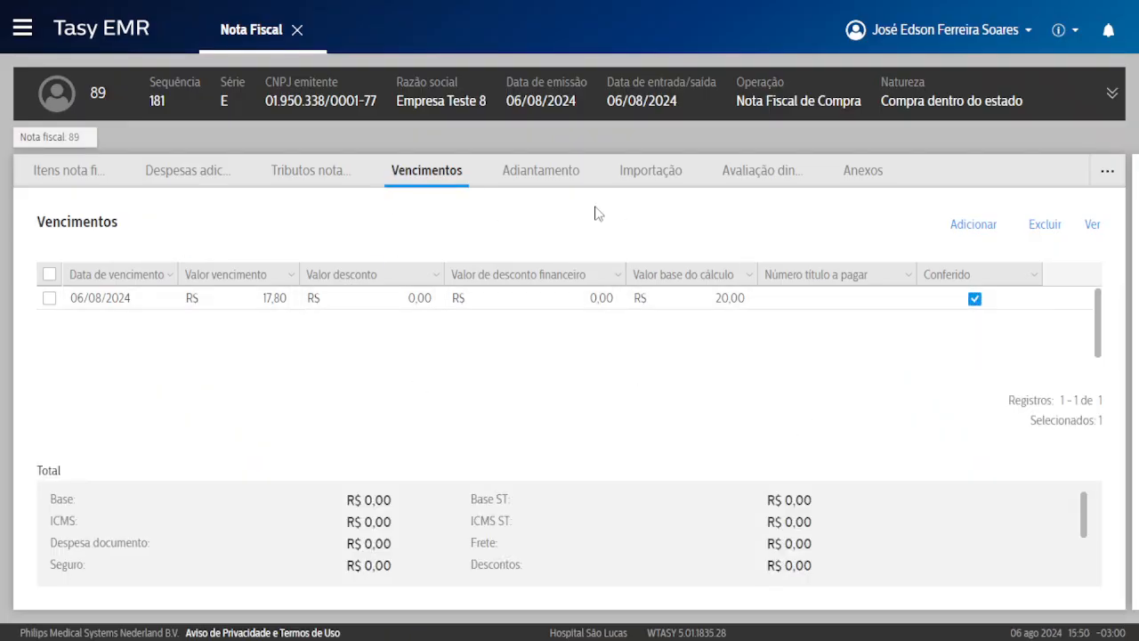
right_click(444, 229)
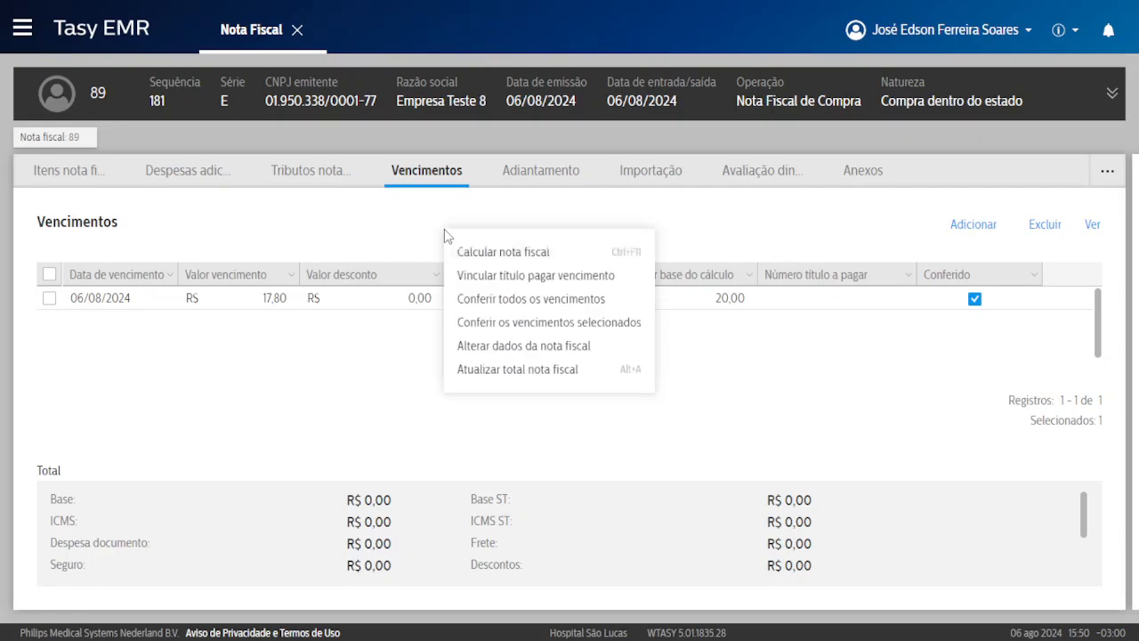
click(539, 254)
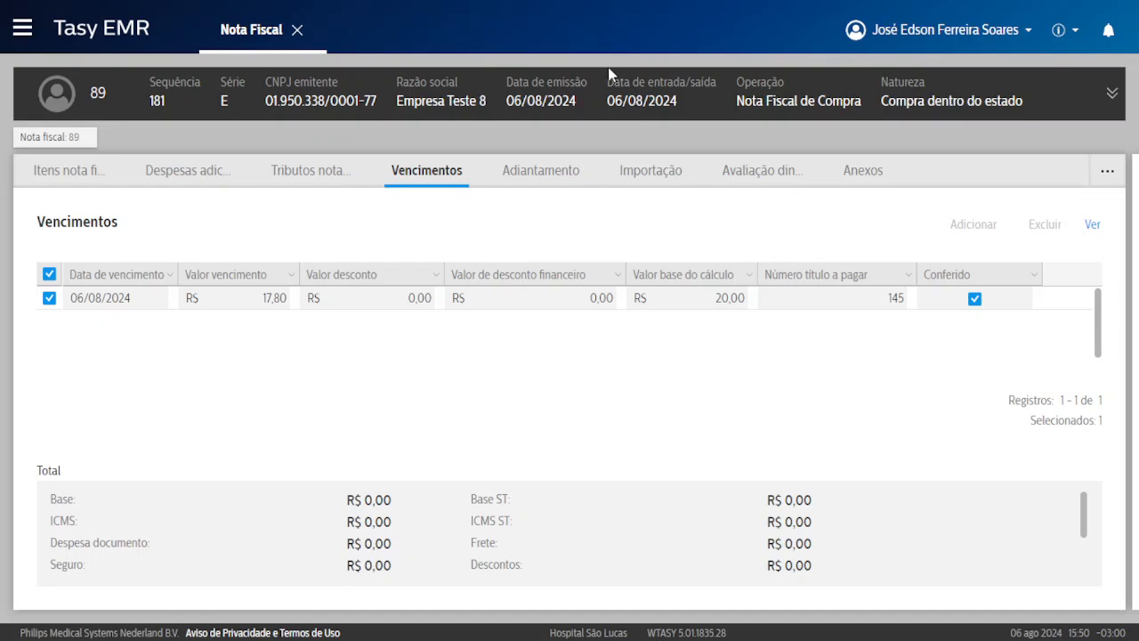
drag(609, 80, 686, 80)
click(654, 79)
drag(886, 300, 908, 300)
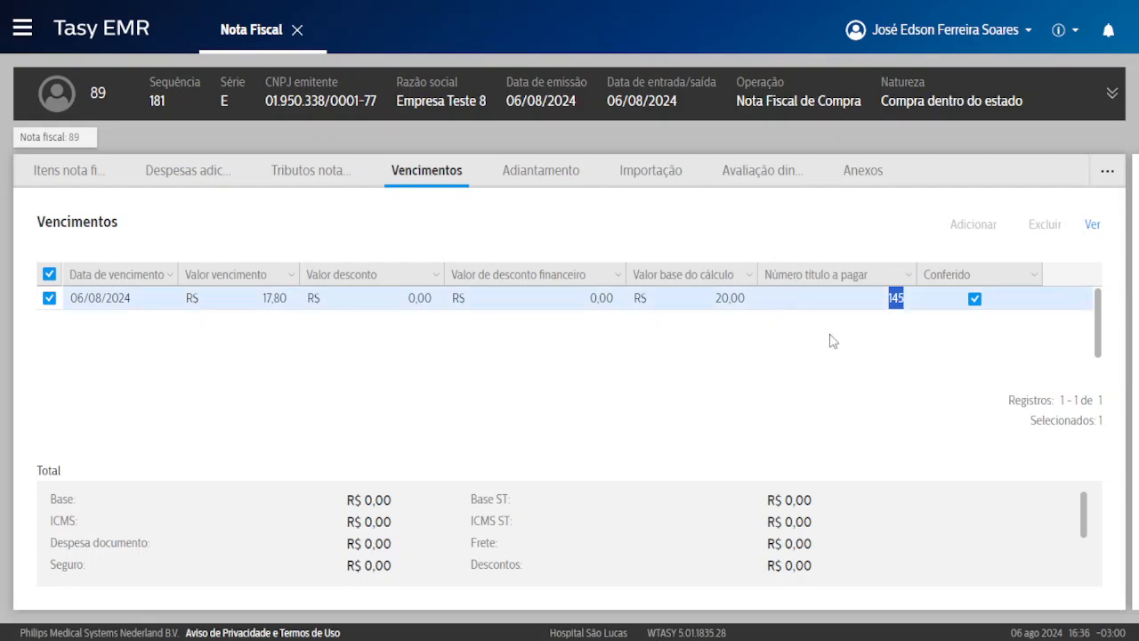
click(836, 337)
Go back to the note list and reopen note 89's details.
click(66, 142)
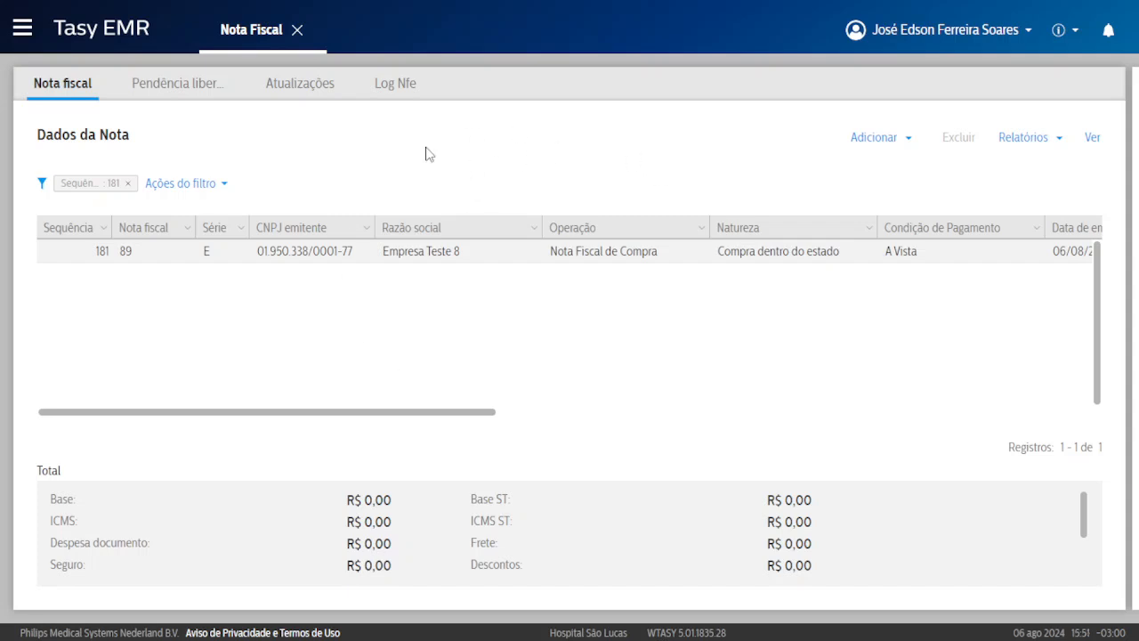
right_click(546, 168)
mouse_move(547, 166)
double_click(611, 258)
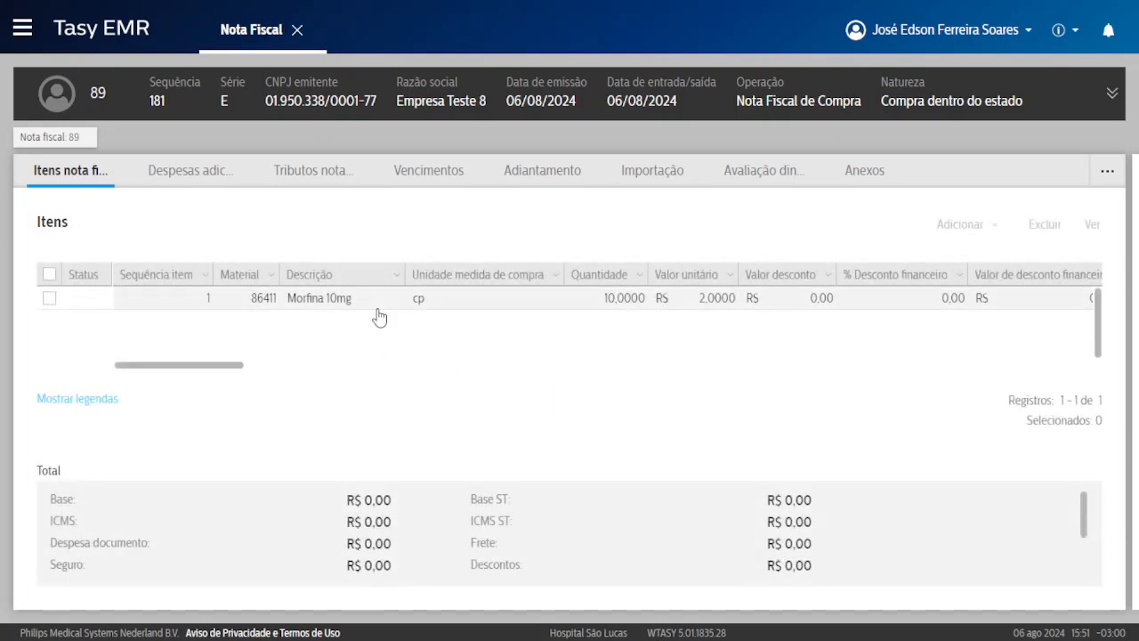
Inspect the Morfina 10mg item's action menu, dismiss it, and exit full-screen mode.
click(327, 310)
right_click(326, 311)
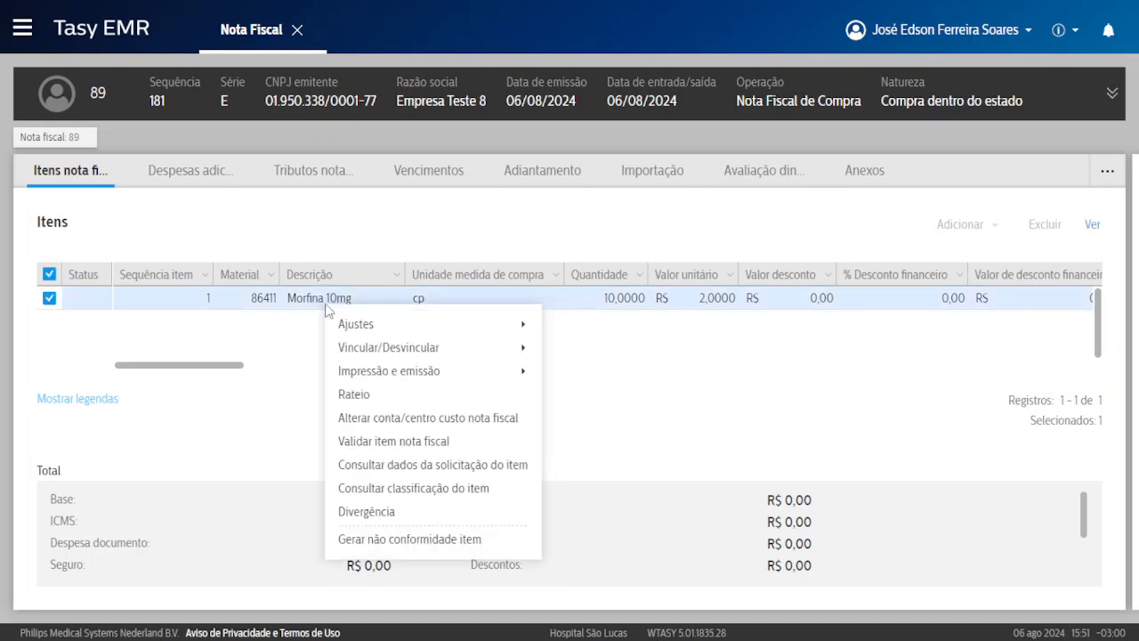
mouse_move(383, 377)
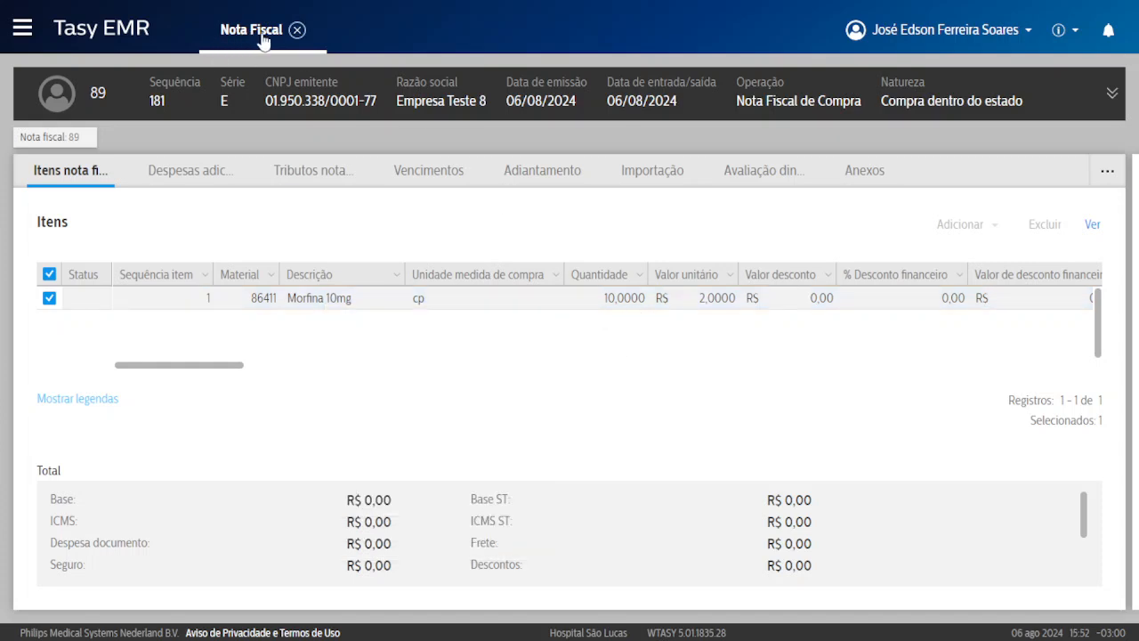
right_click(402, 307)
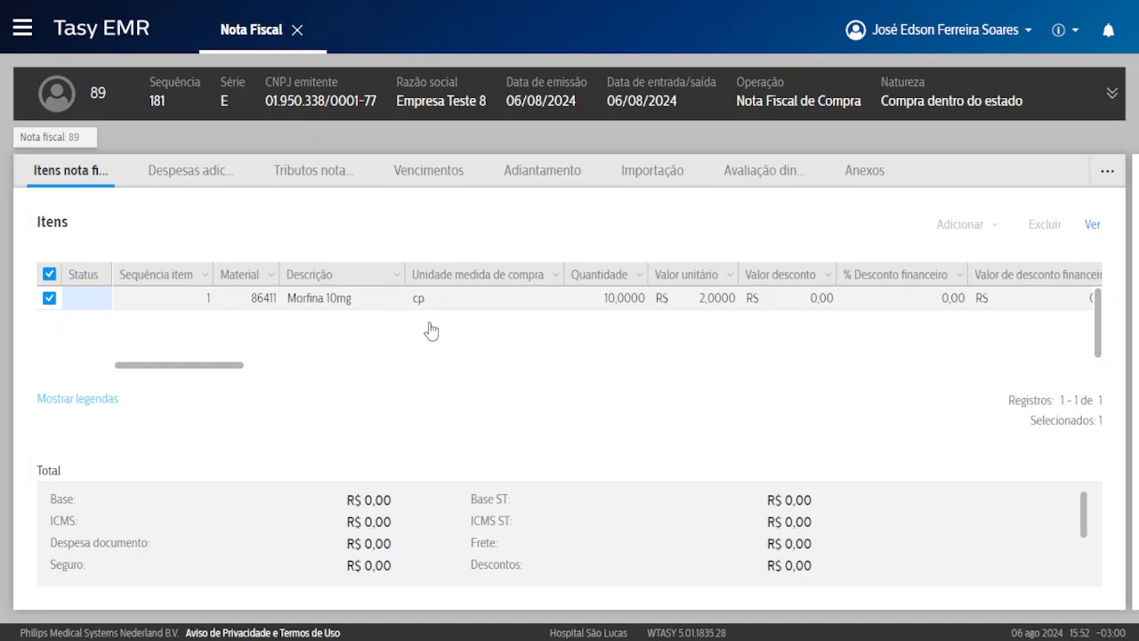
mouse_move(476, 375)
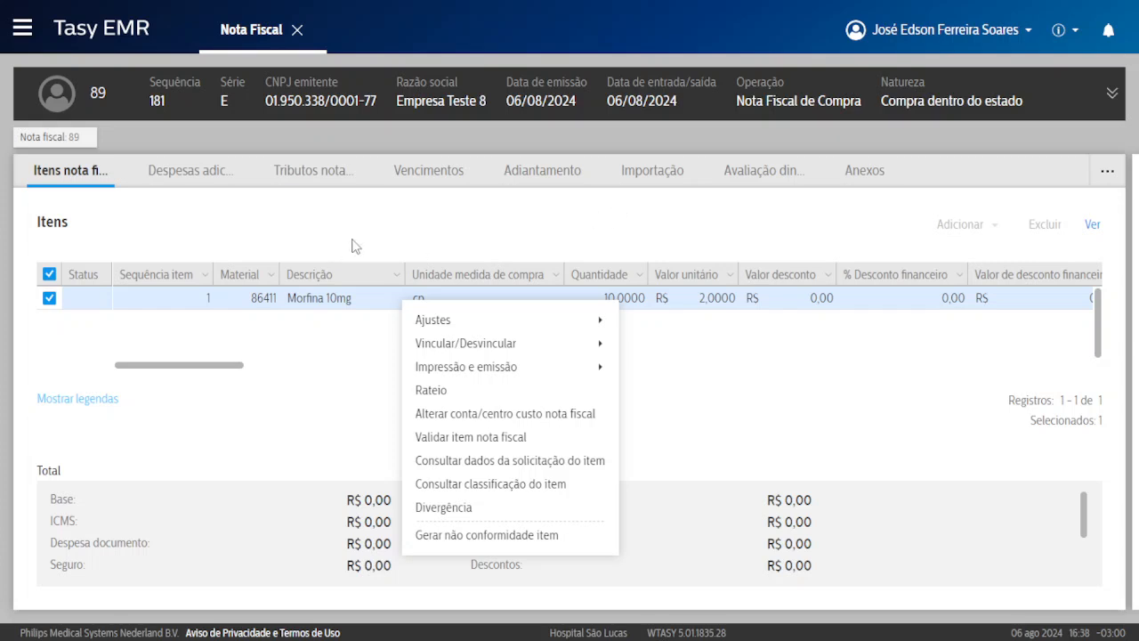
click(356, 244)
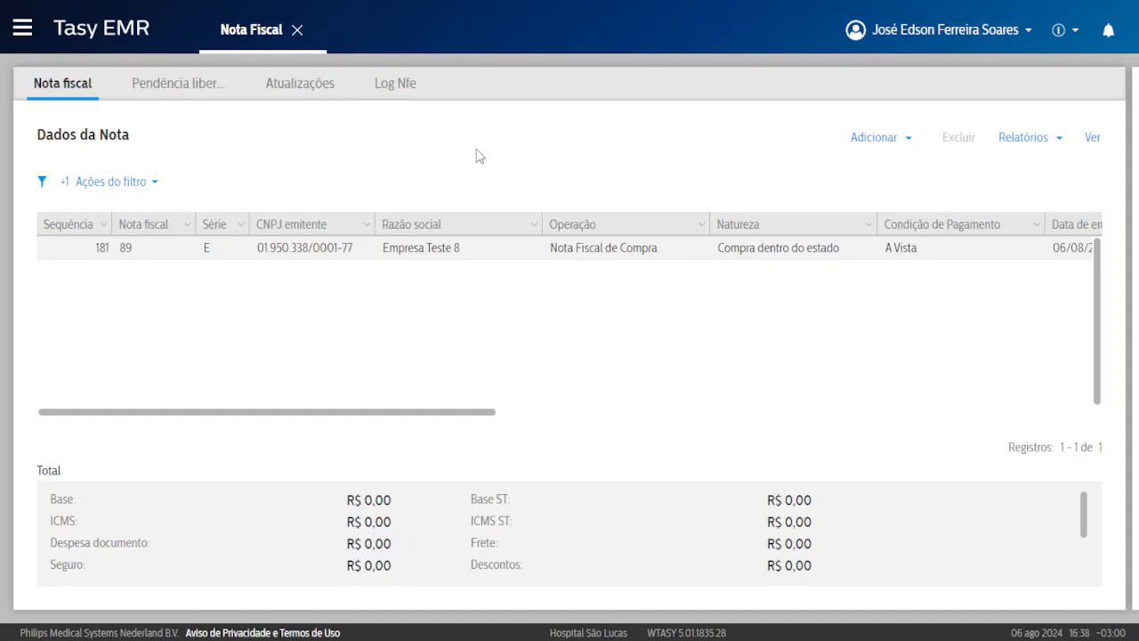
click(568, 55)
Return from the meeting tab to the Tasy page in full screen.
click(306, 9)
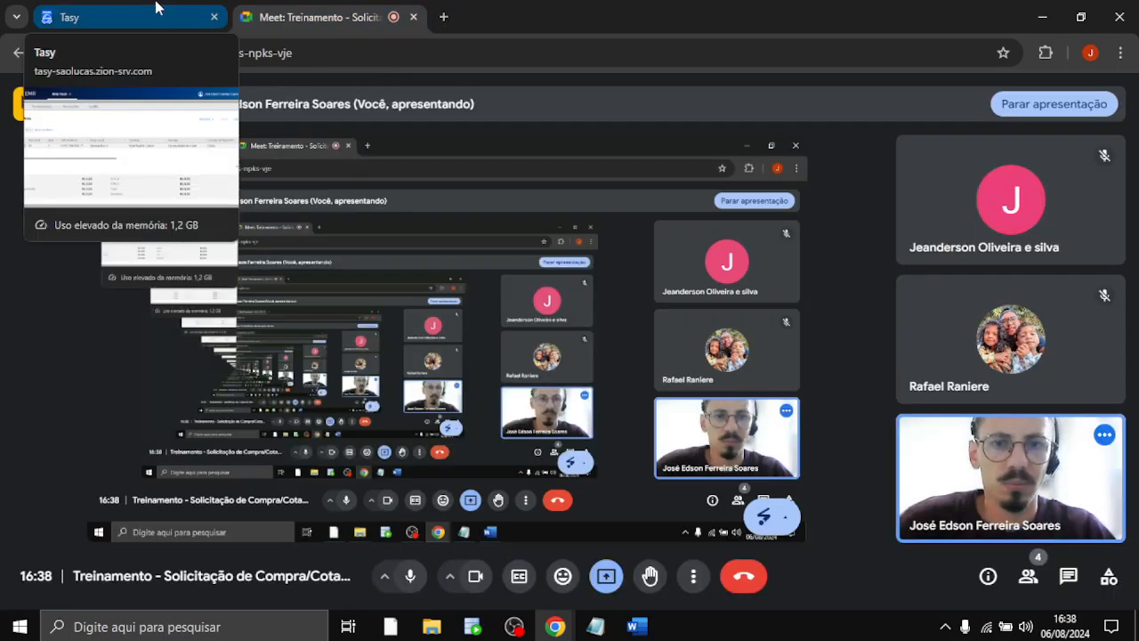
click(156, 9)
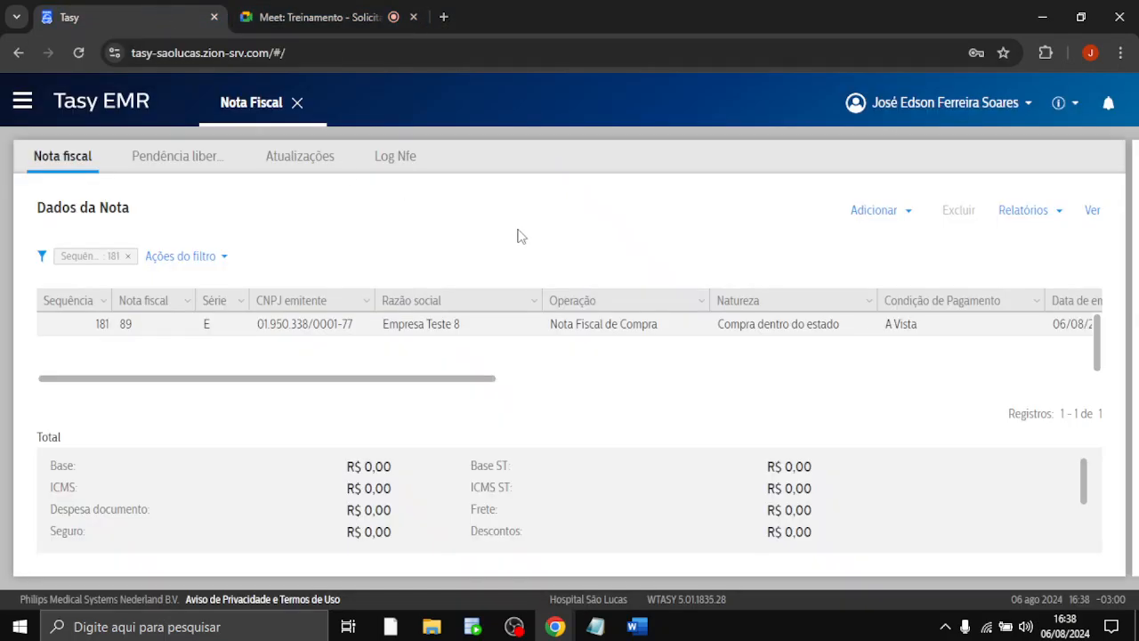
key(F11)
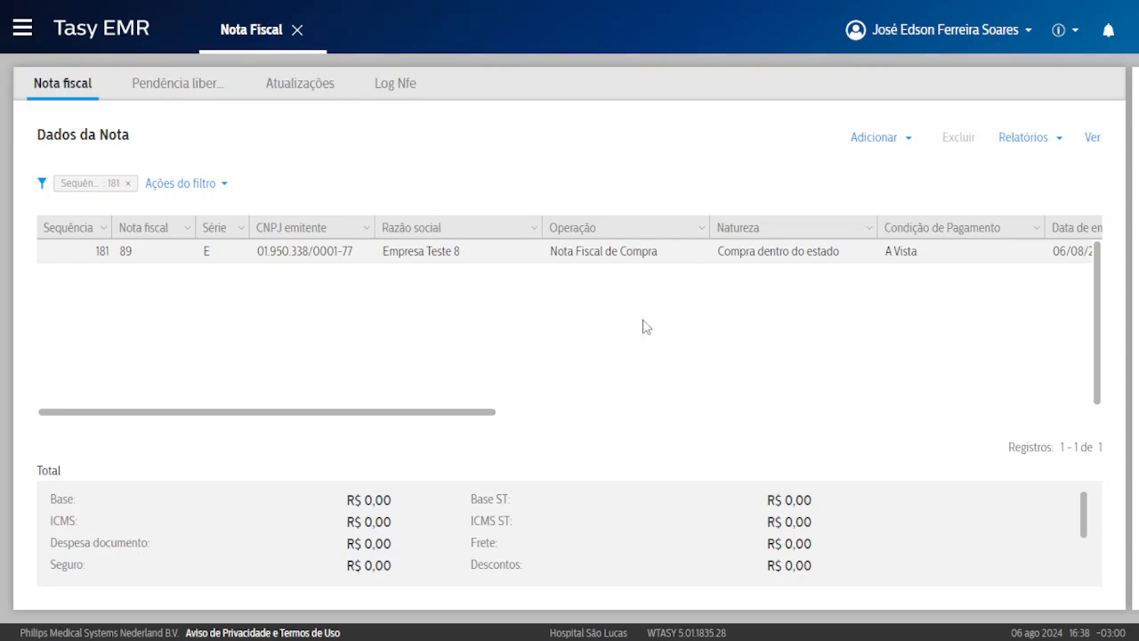
Reopen the Nota Fiscal function and list the note types available to add.
click(297, 30)
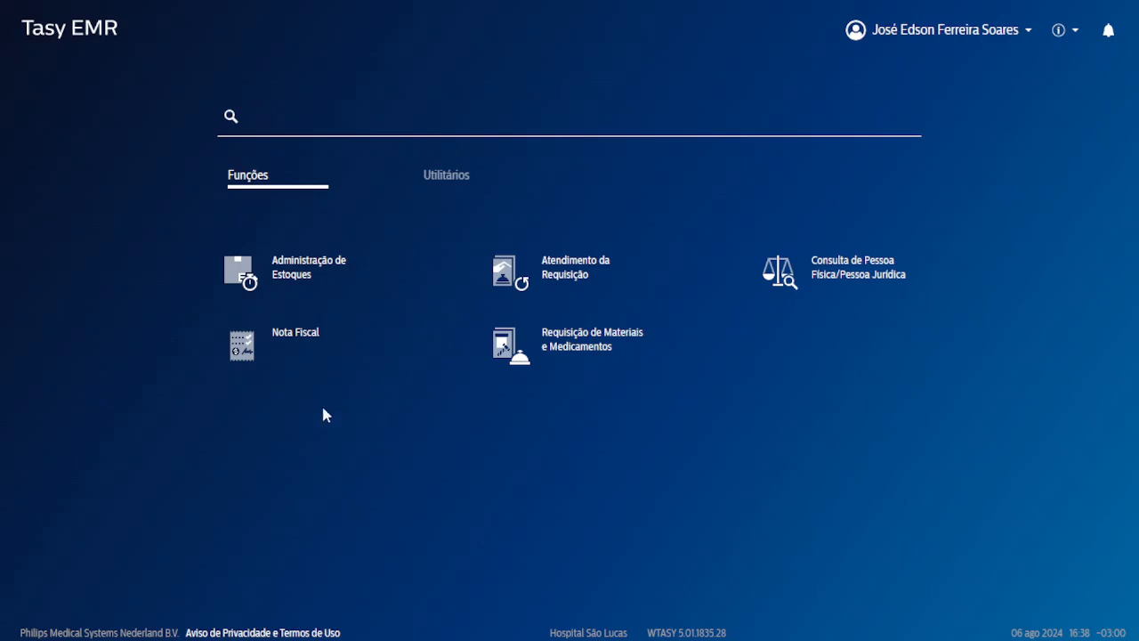
click(293, 346)
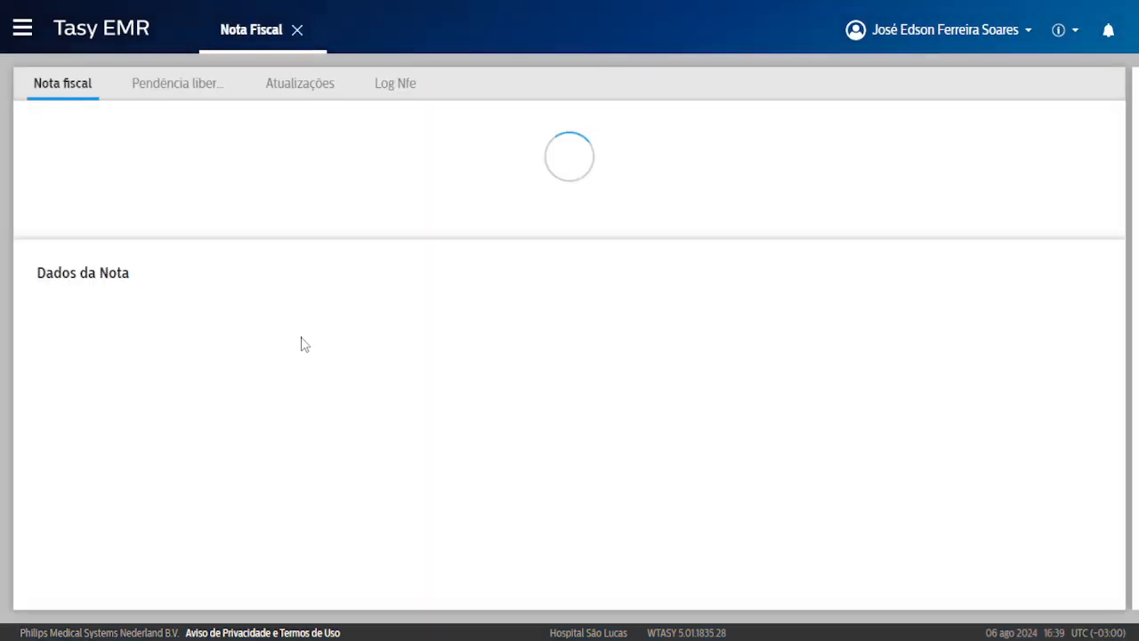
click(573, 469)
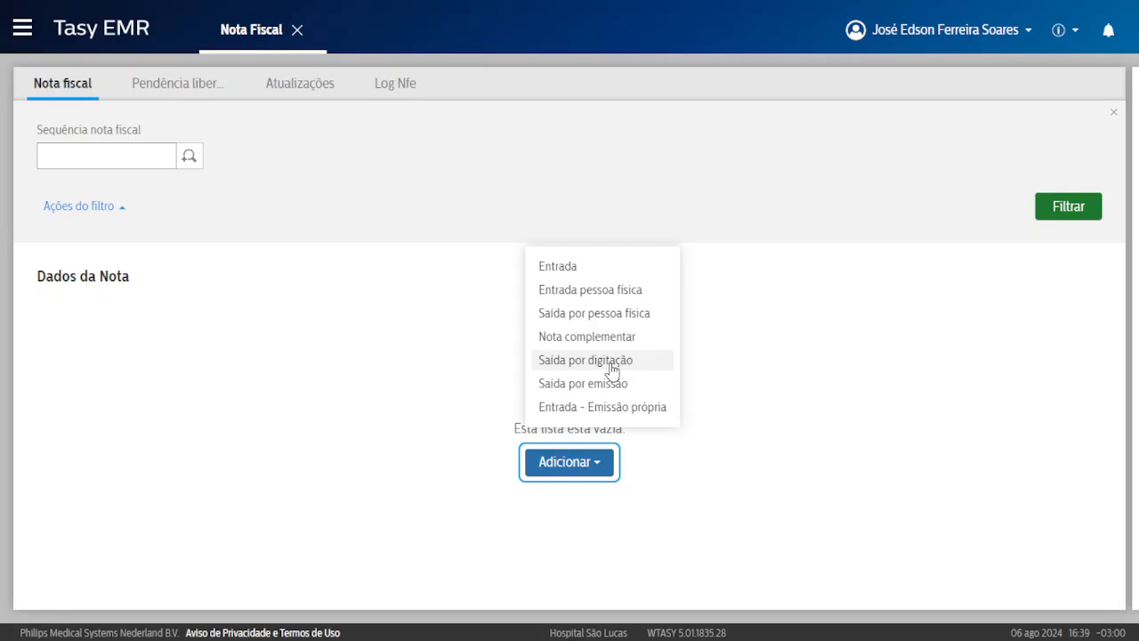
Start a new outgoing note with the operation Empréstimo Concedido.
click(612, 362)
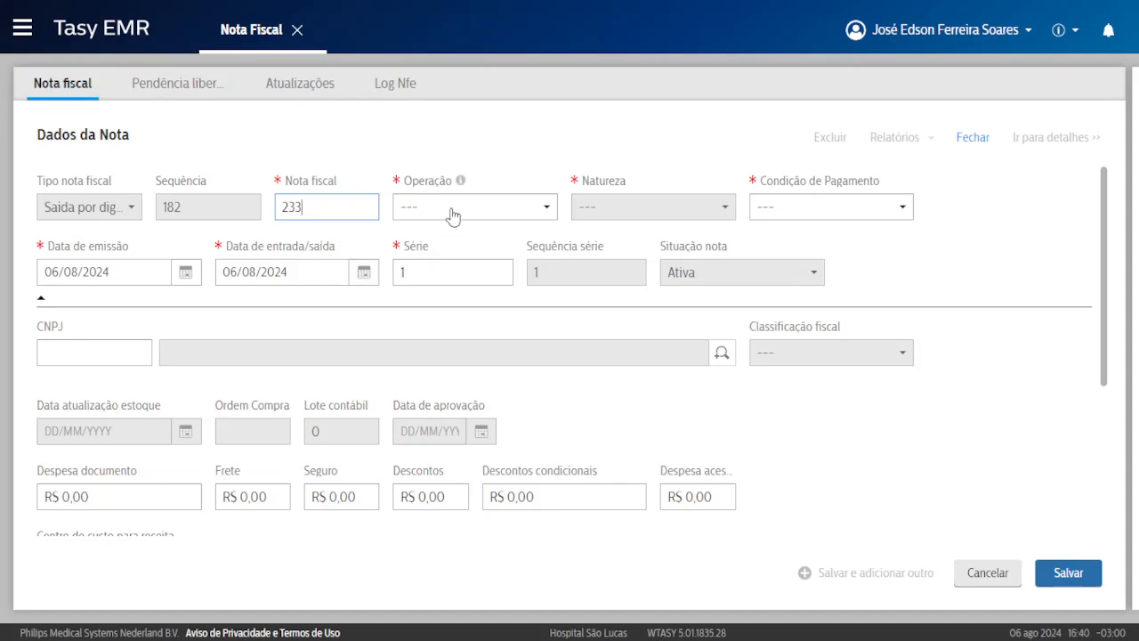
click(452, 213)
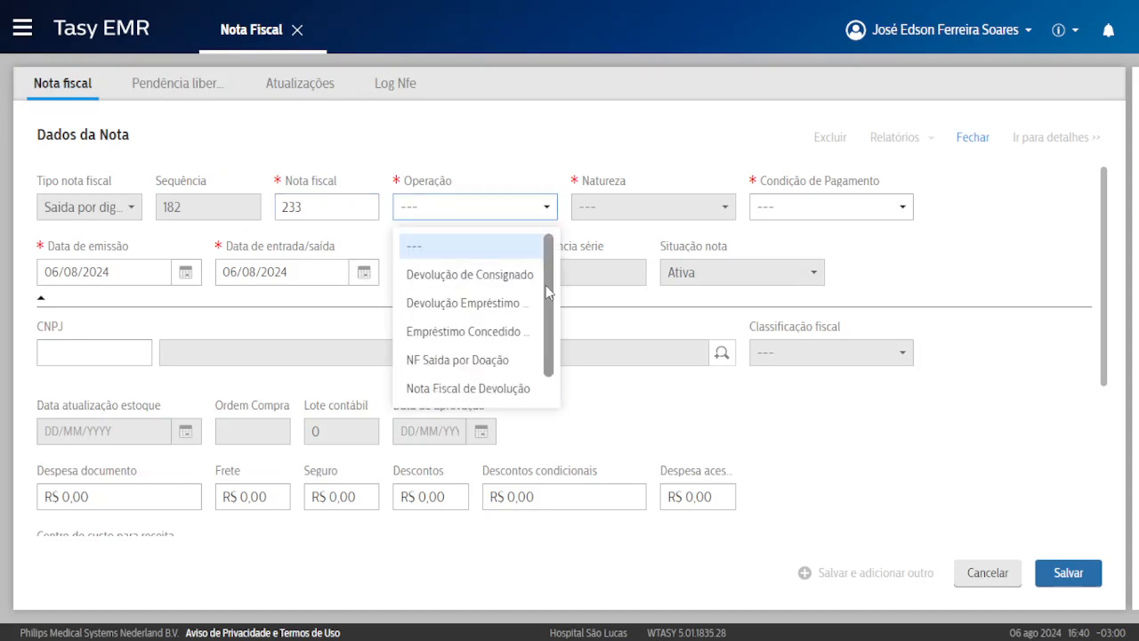
scroll(498, 267, down, 1)
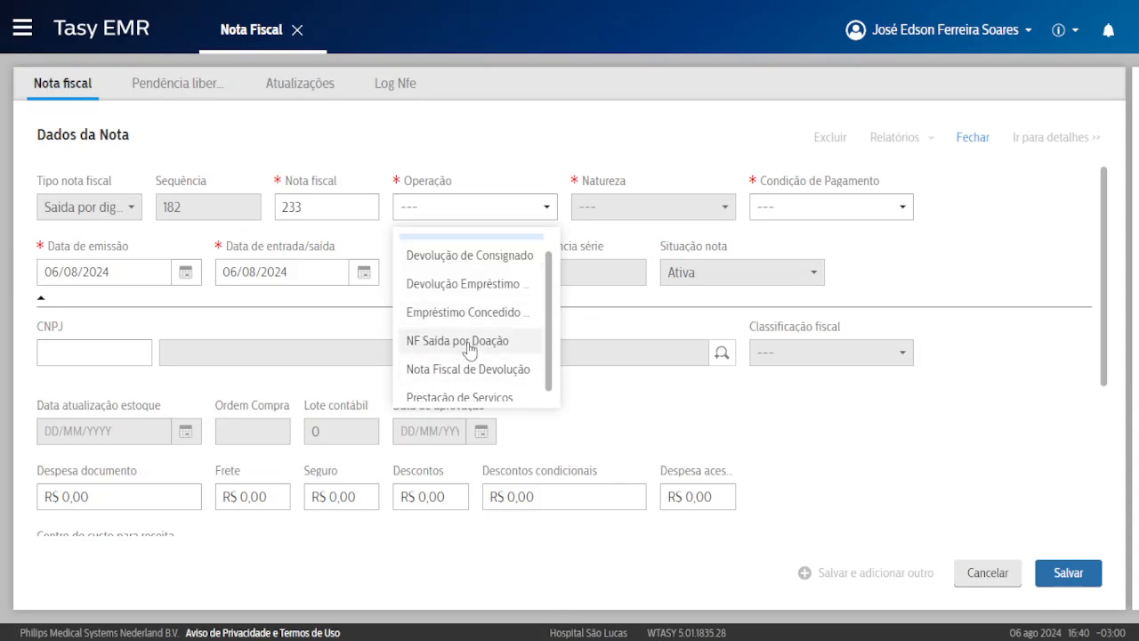
scroll(499, 346, down, 1)
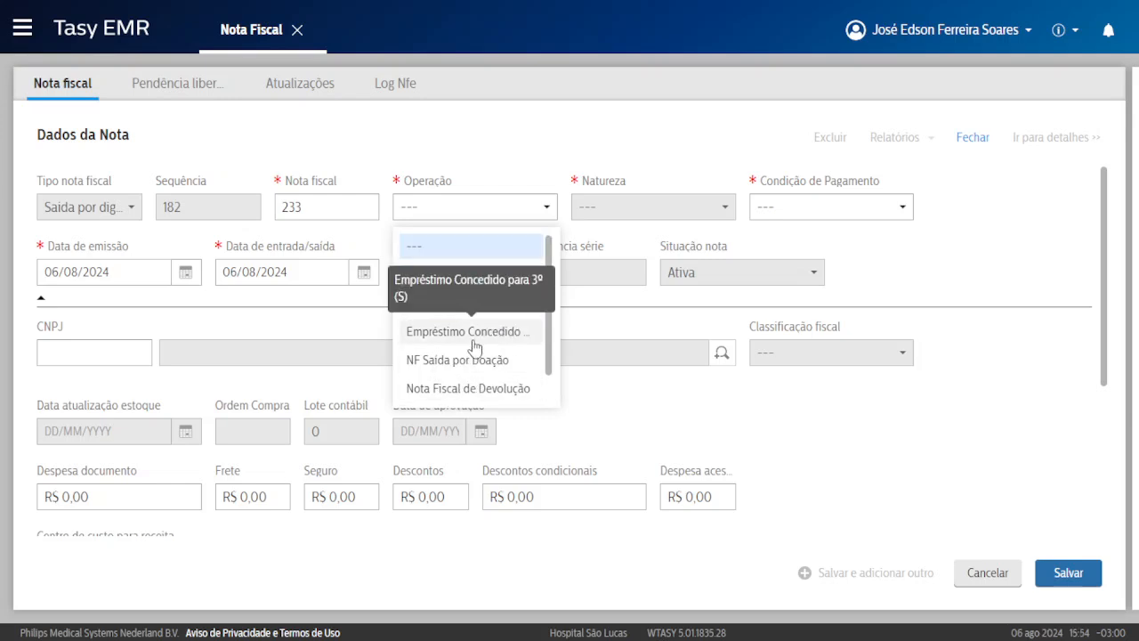
click(472, 331)
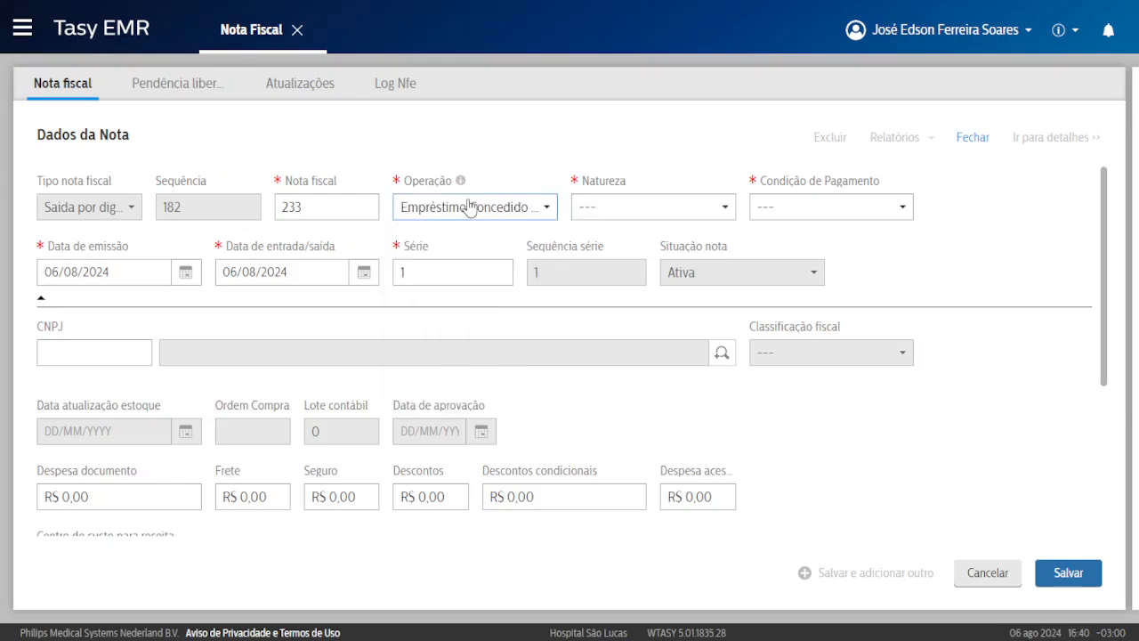
click(466, 205)
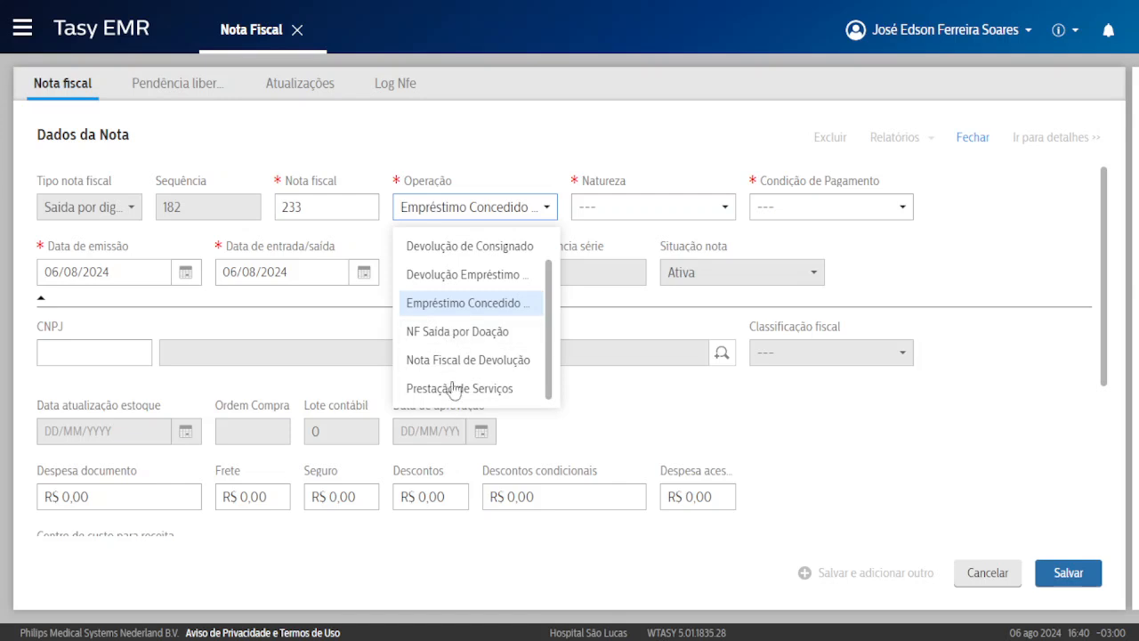
Choose Outras Saídas as the note's nature and A Vista as its payment condition.
click(302, 258)
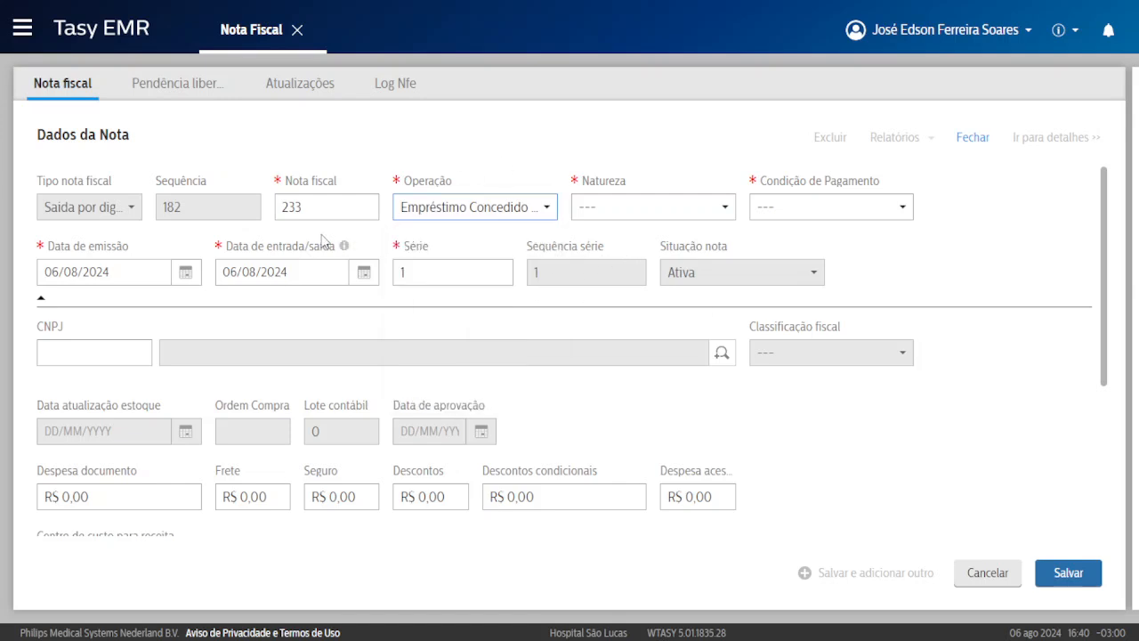
click(612, 209)
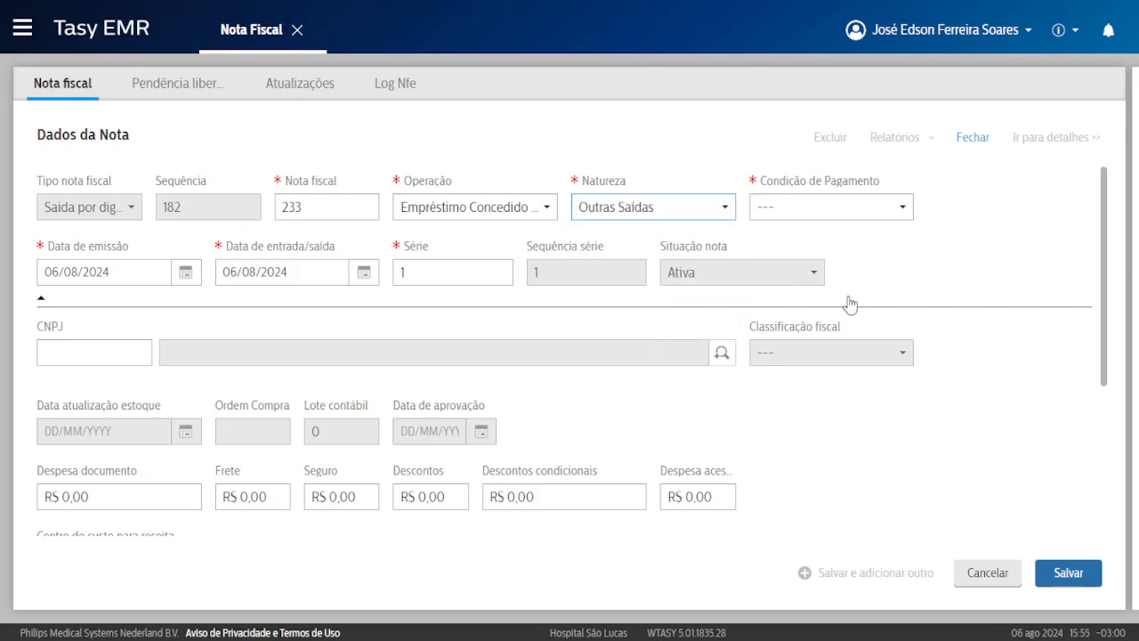
click(637, 338)
click(831, 207)
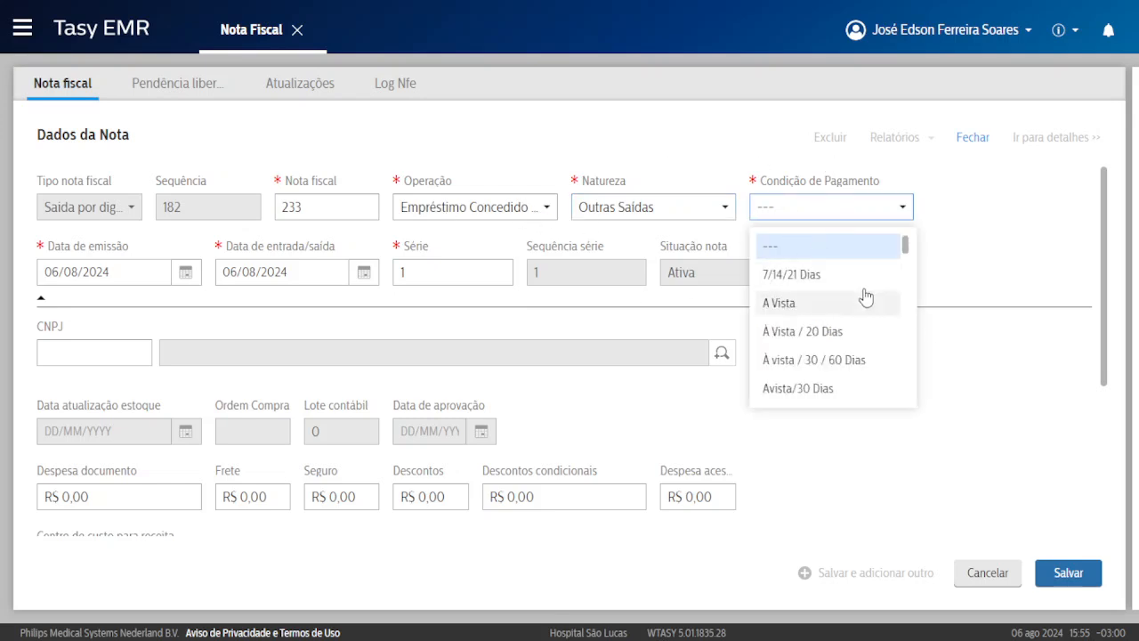
scroll(861, 303, down, 5)
scroll(808, 328, up, 1)
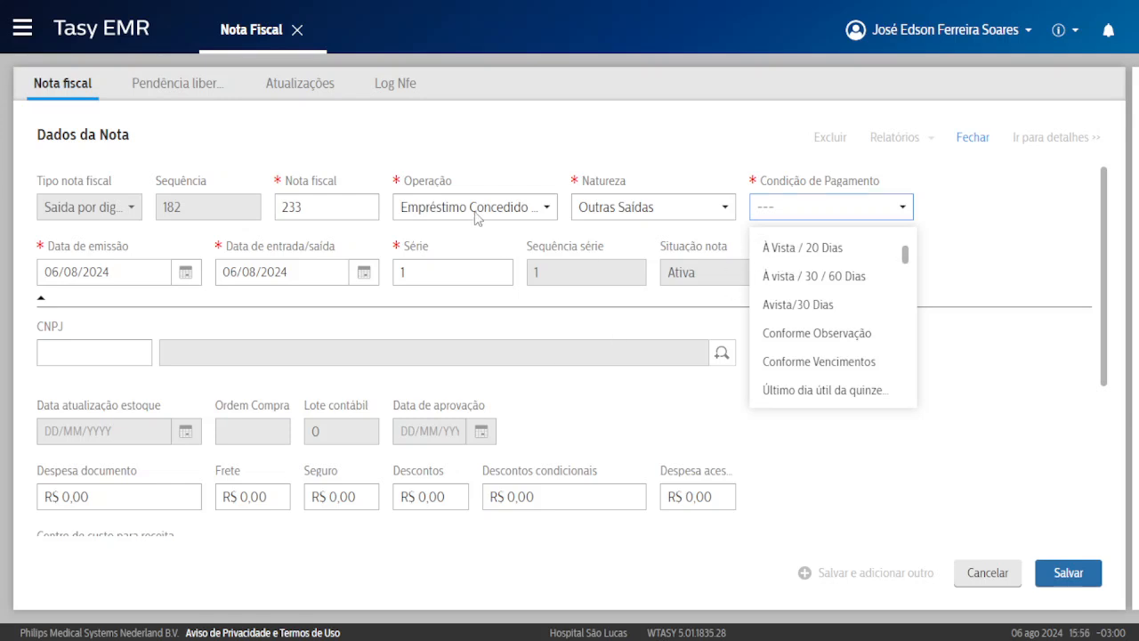
key(Escape)
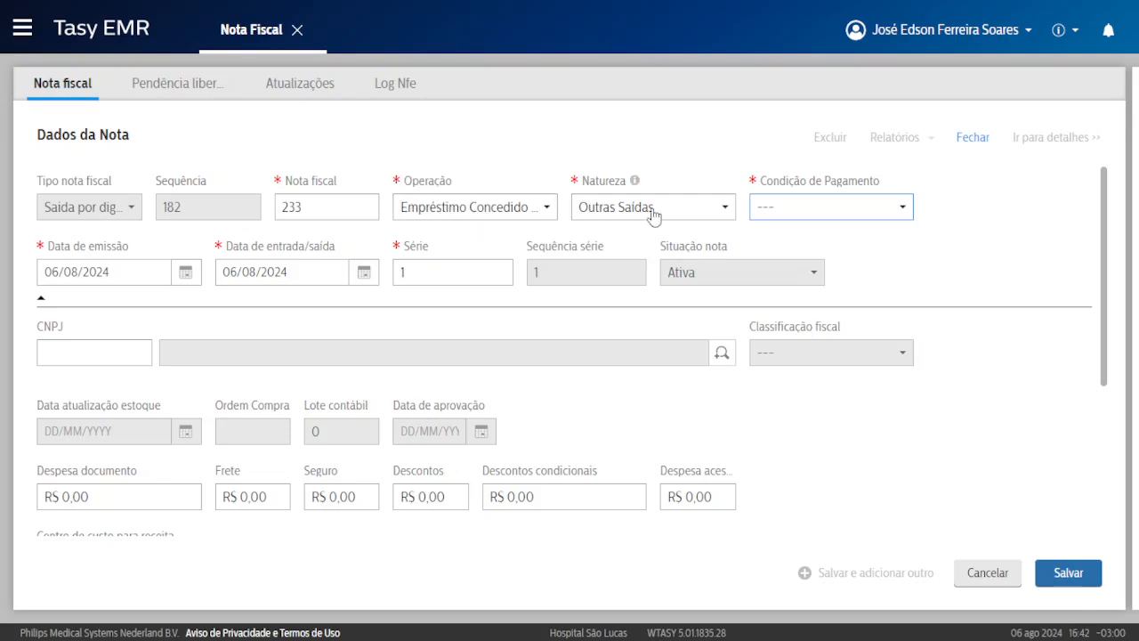
click(839, 212)
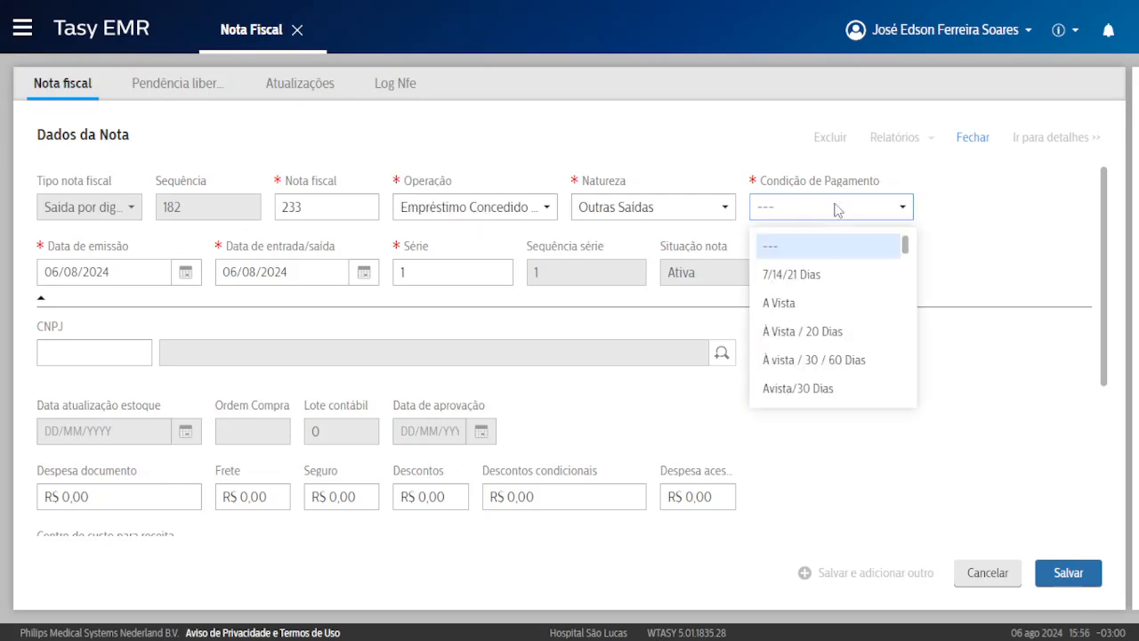
click(826, 306)
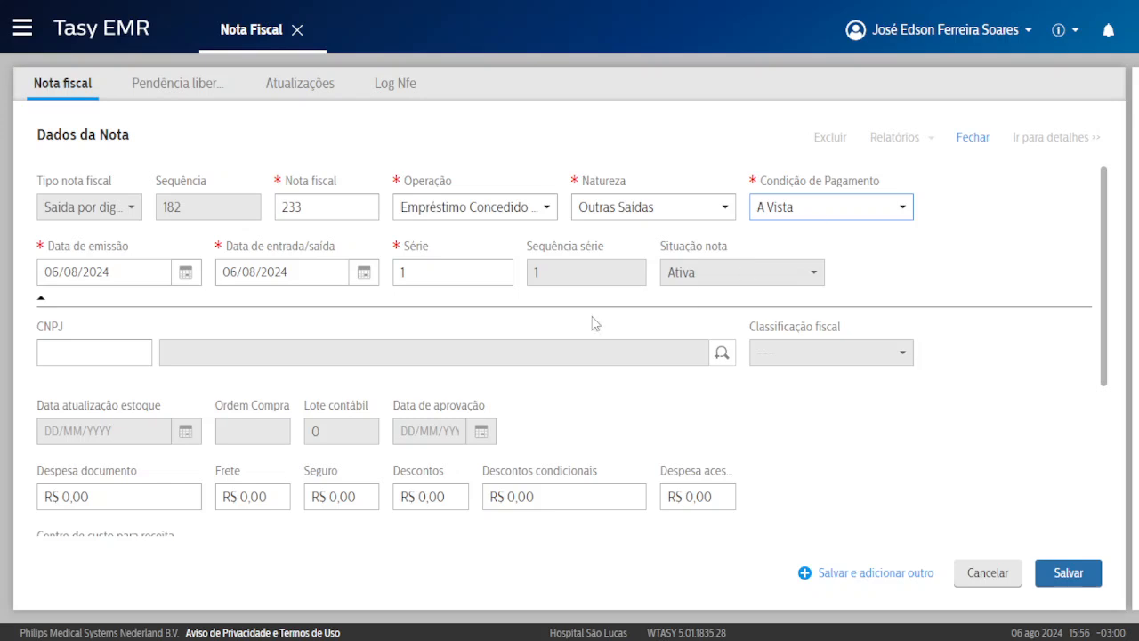
click(87, 350)
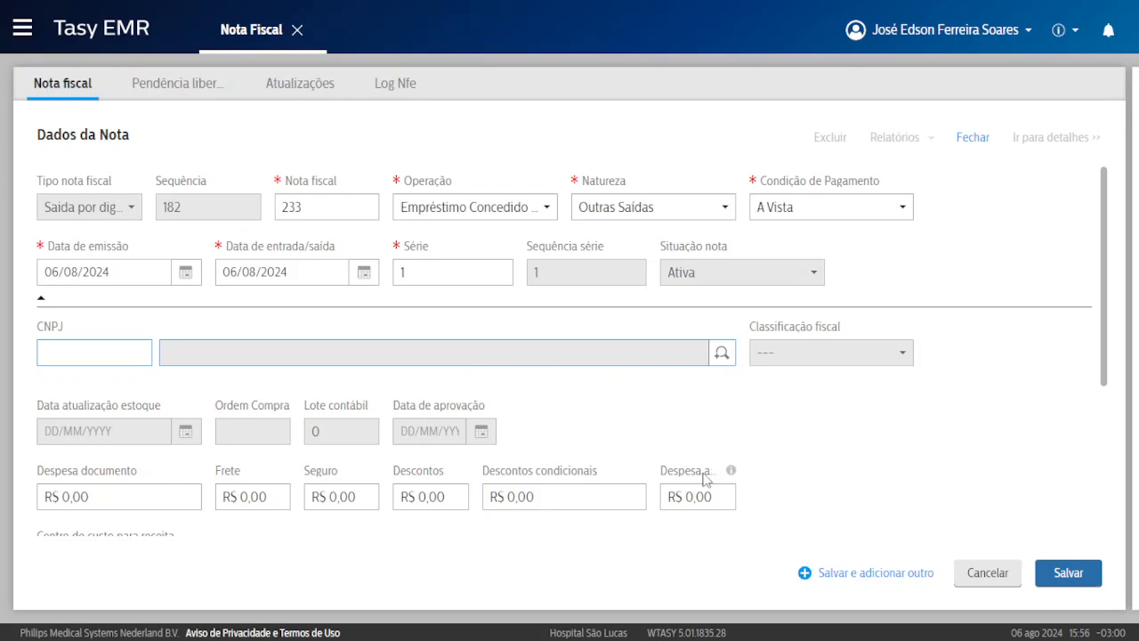
Set the note's company to Empresa Teste 3 through the CNPJ search.
click(721, 352)
click(325, 558)
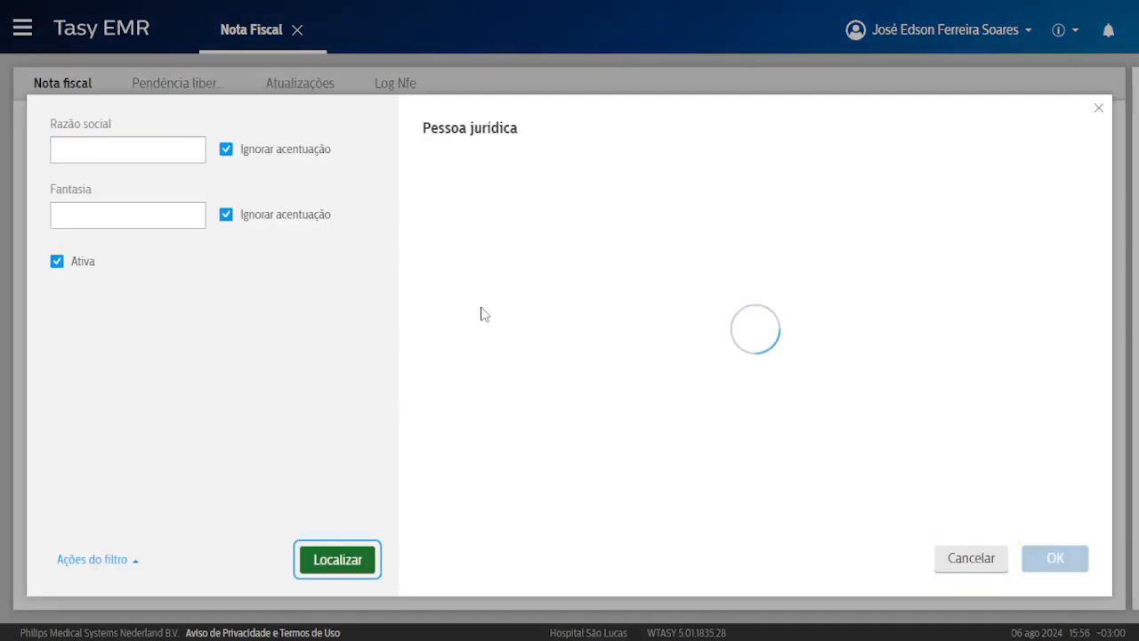
double_click(553, 247)
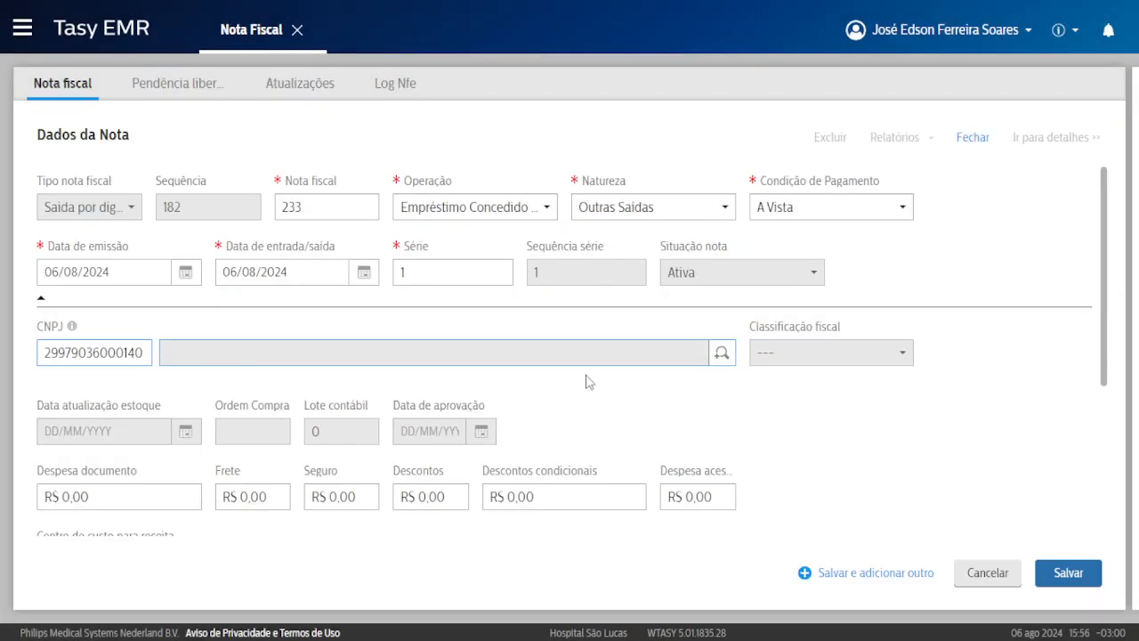
Leave the Convênio field blank and move into the Observação field.
scroll(417, 364, down, 1)
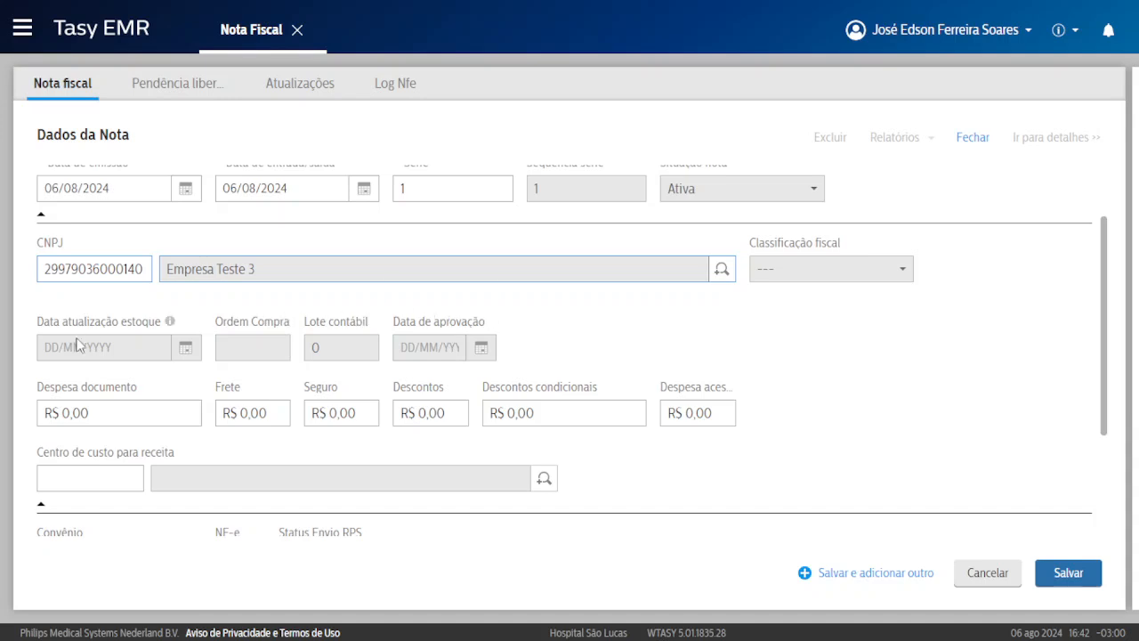
scroll(192, 459, down, 1)
scroll(285, 320, down, 1)
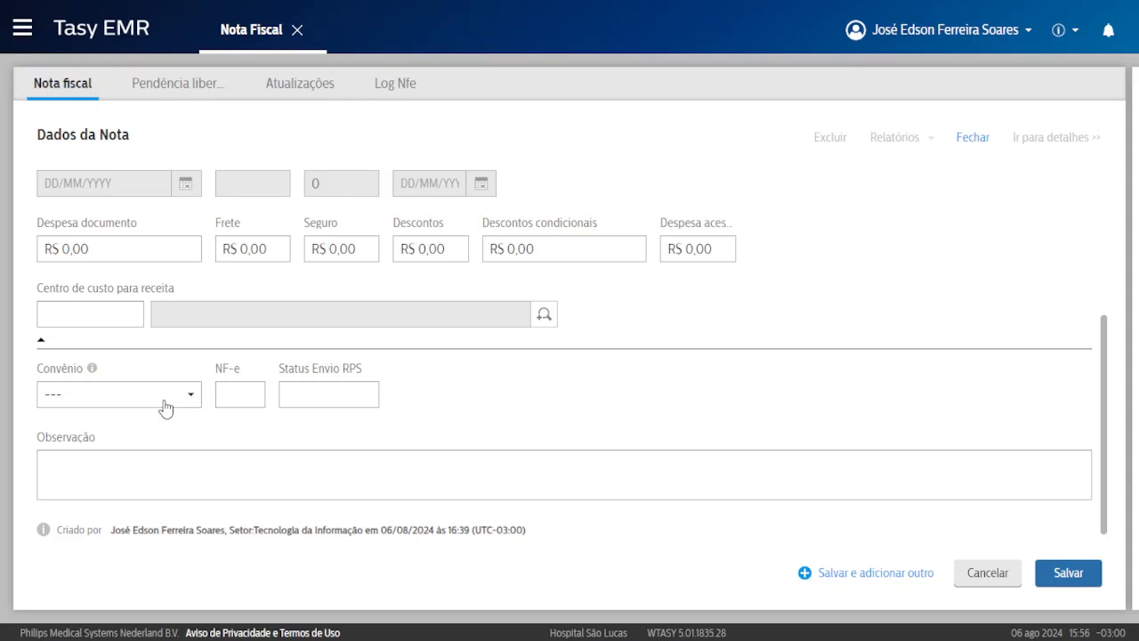
click(82, 403)
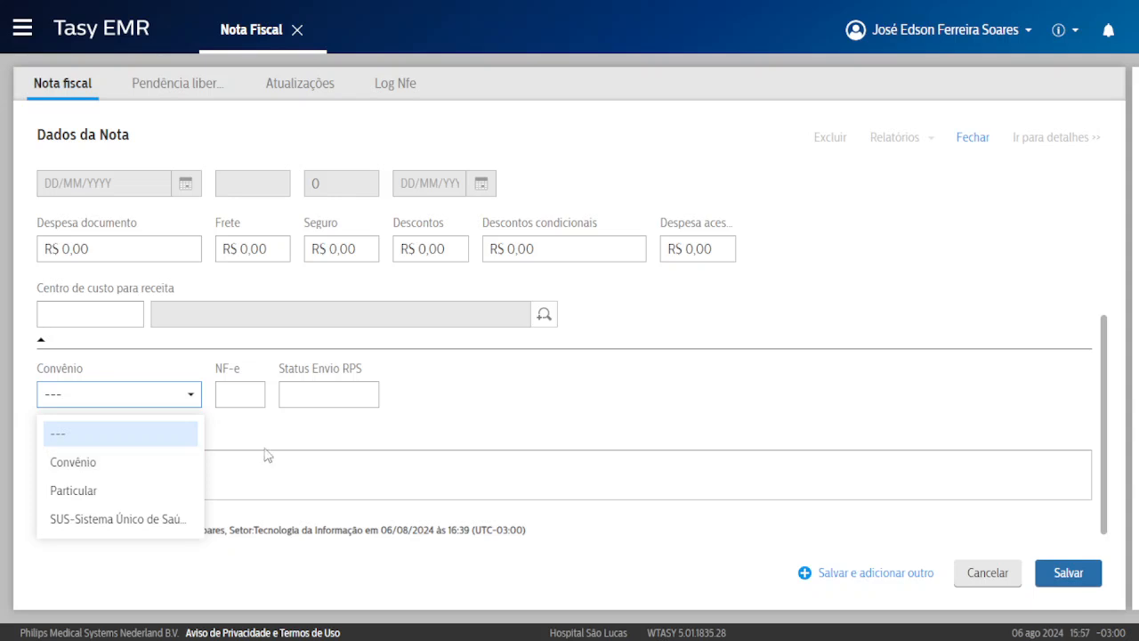
click(317, 445)
click(215, 483)
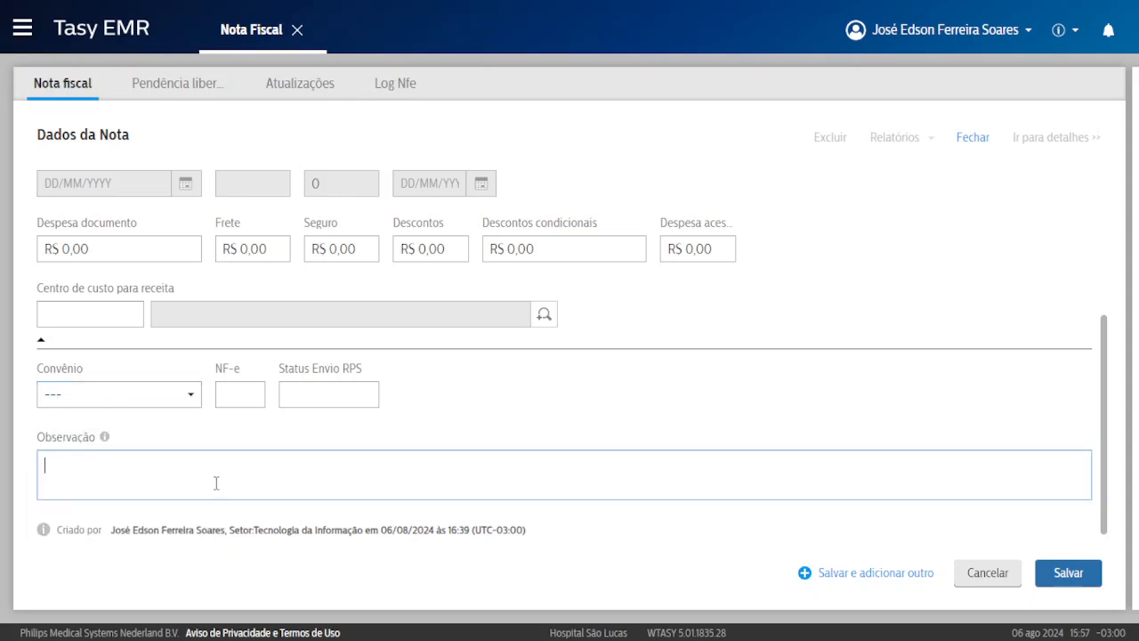
Save the header of note 233.
click(1079, 572)
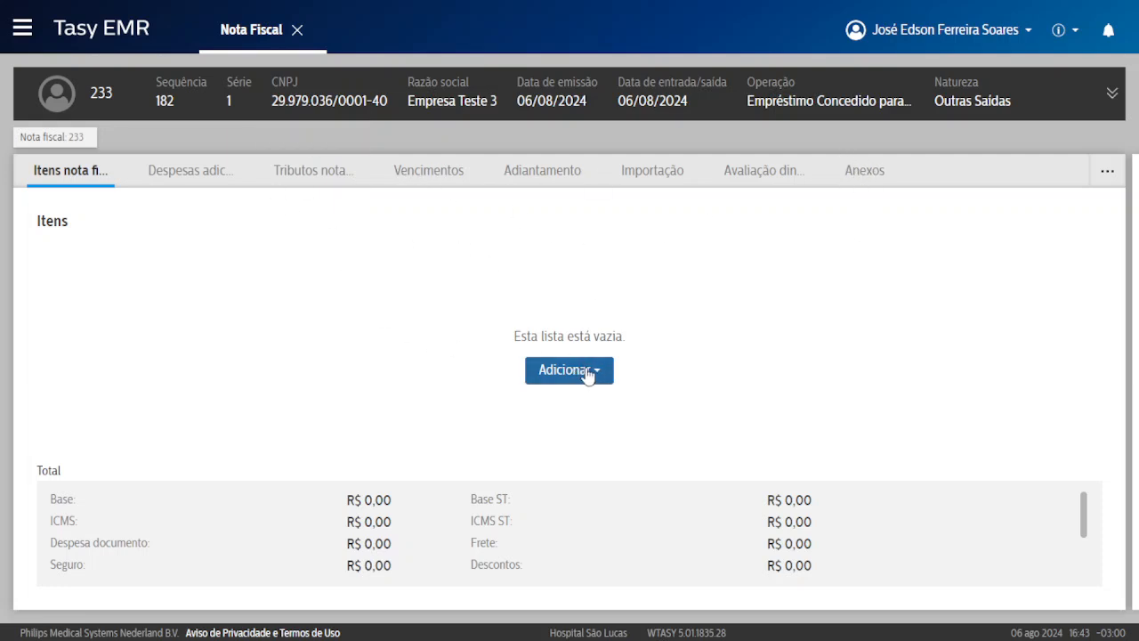
Add a new manual item to note 233.
click(592, 372)
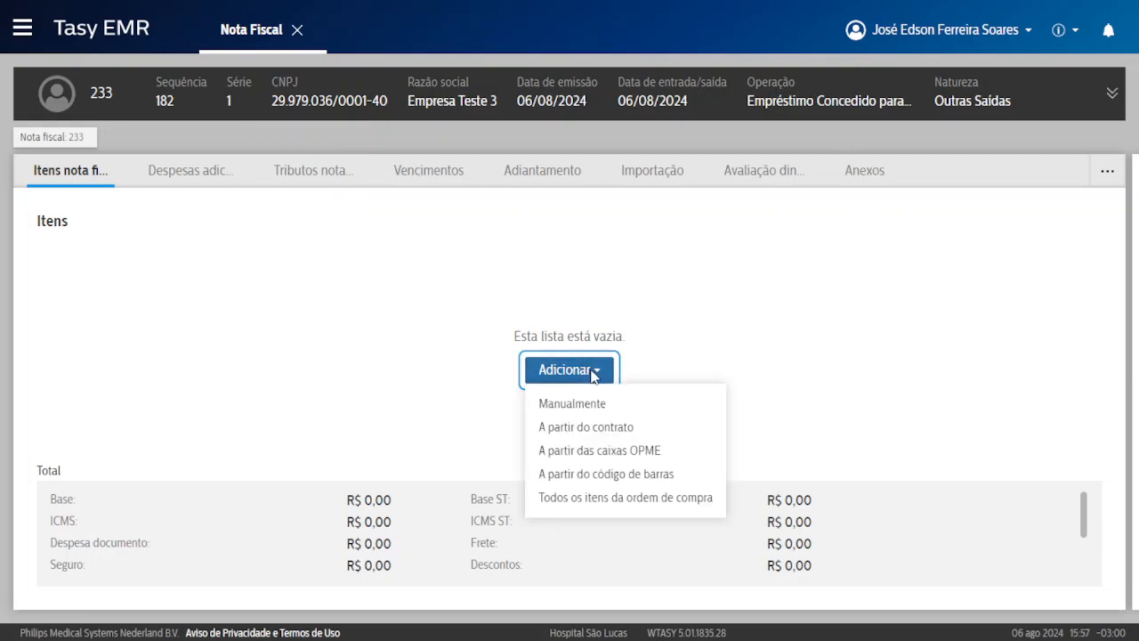
click(620, 407)
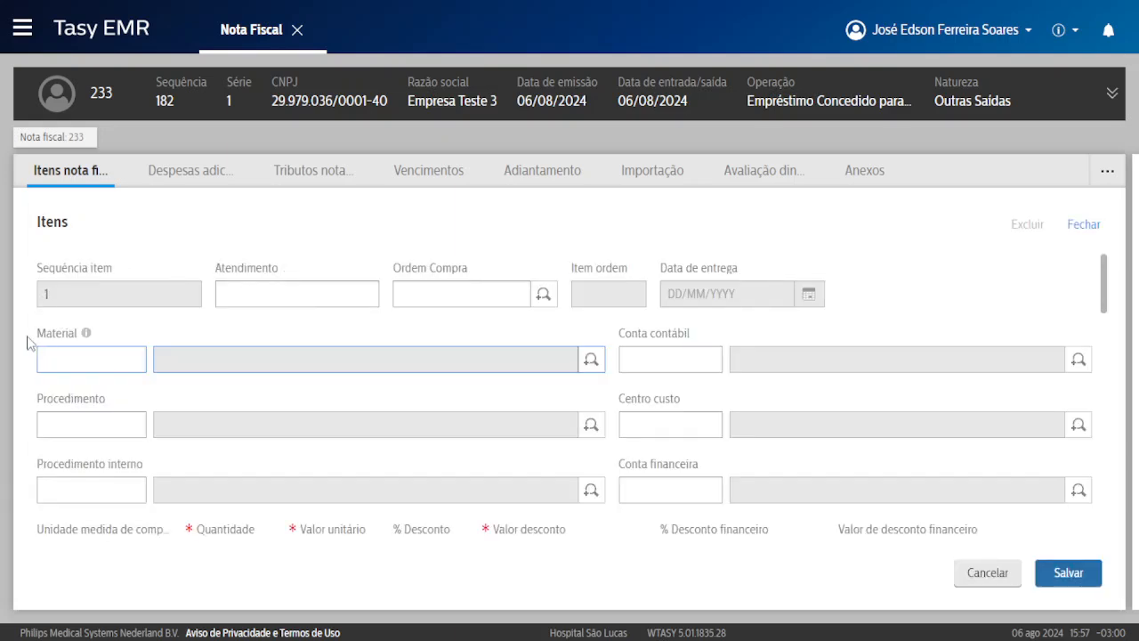
drag(37, 334, 75, 332)
click(52, 333)
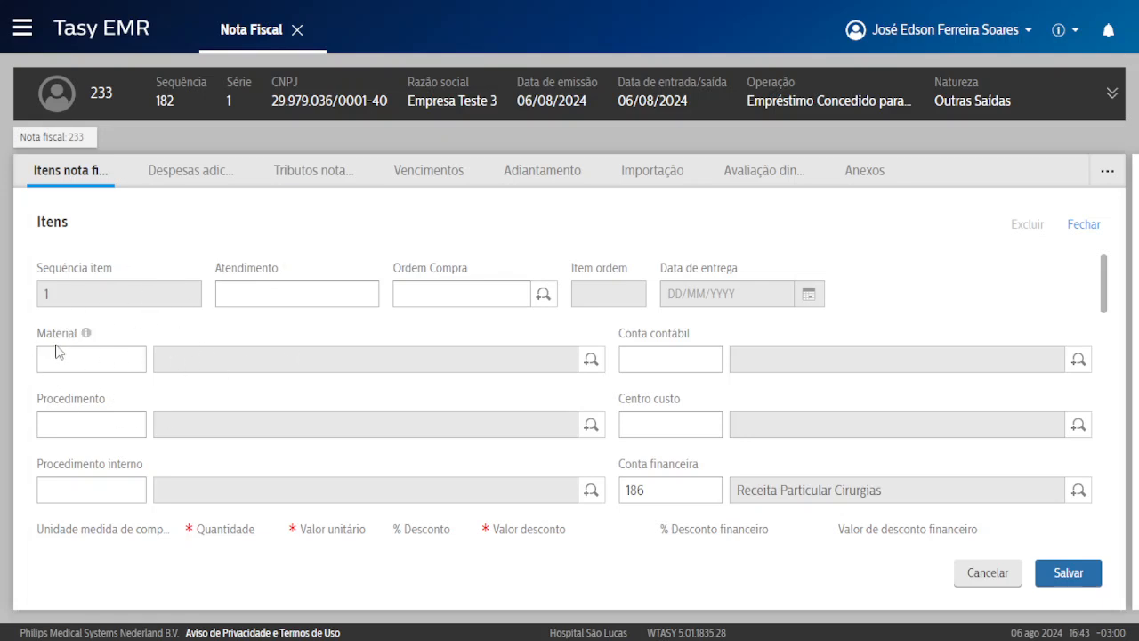
click(56, 352)
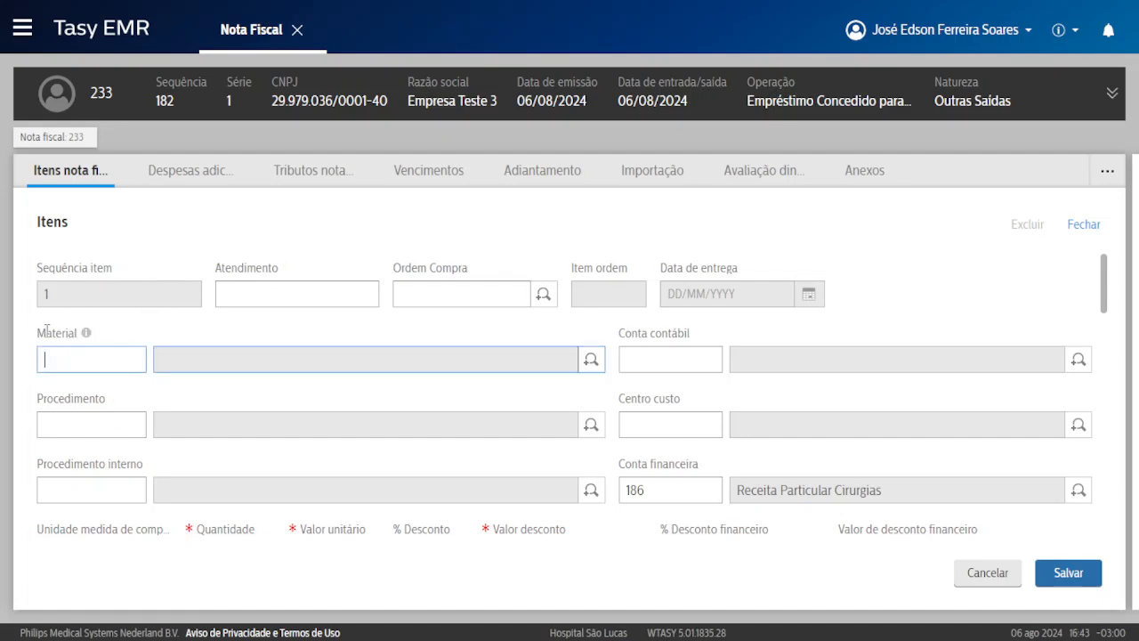
scroll(262, 333, down, 1)
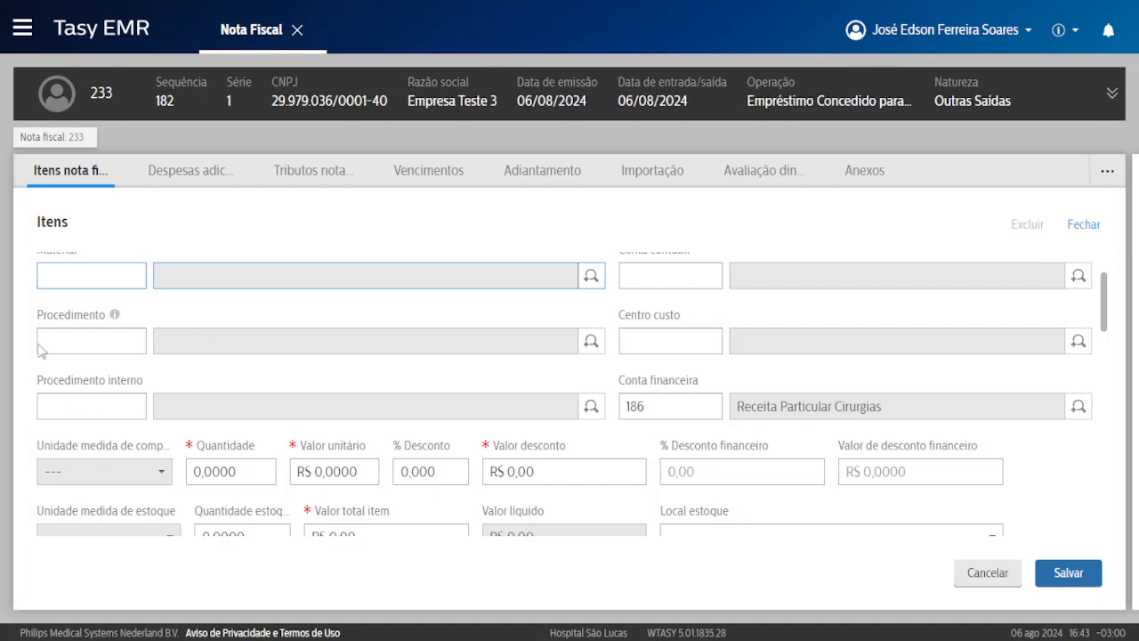
drag(47, 381, 131, 381)
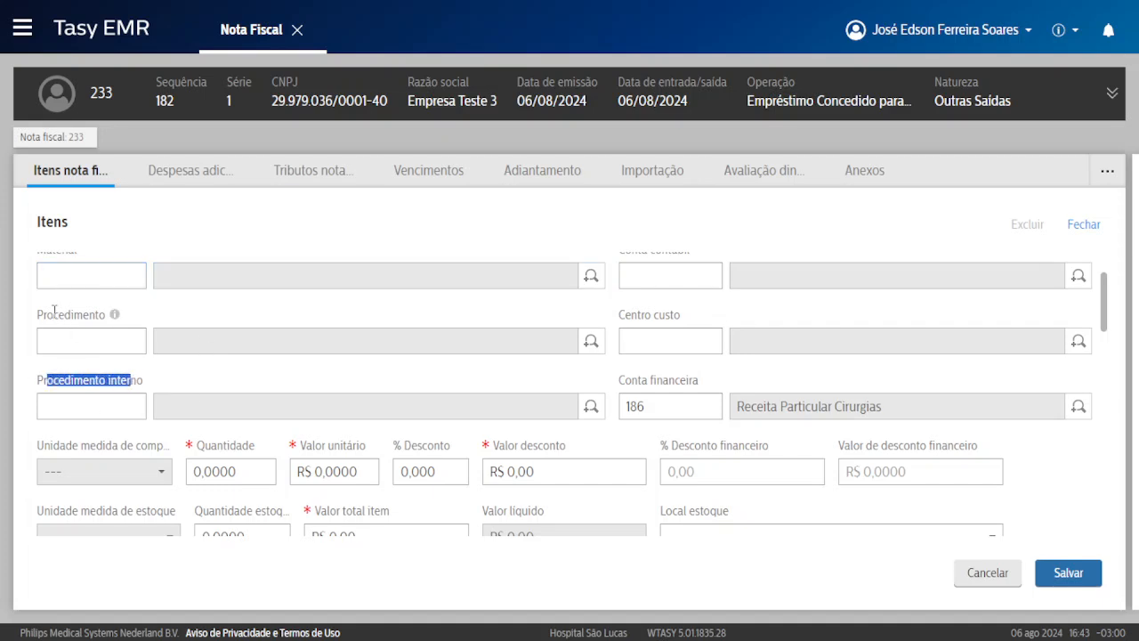
drag(53, 318, 84, 318)
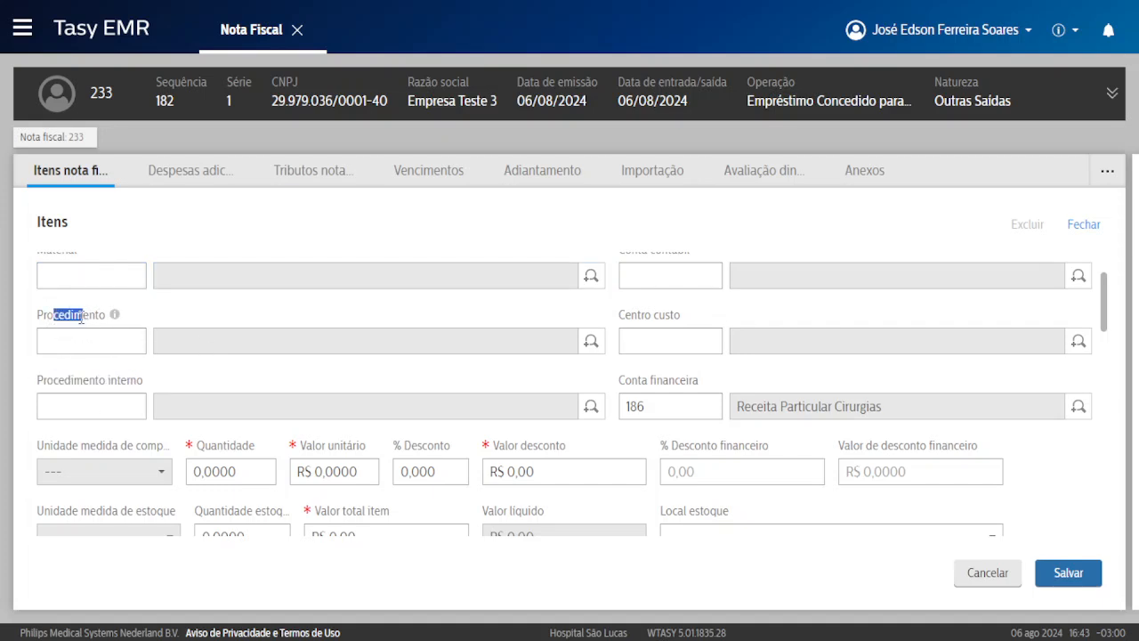
click(75, 323)
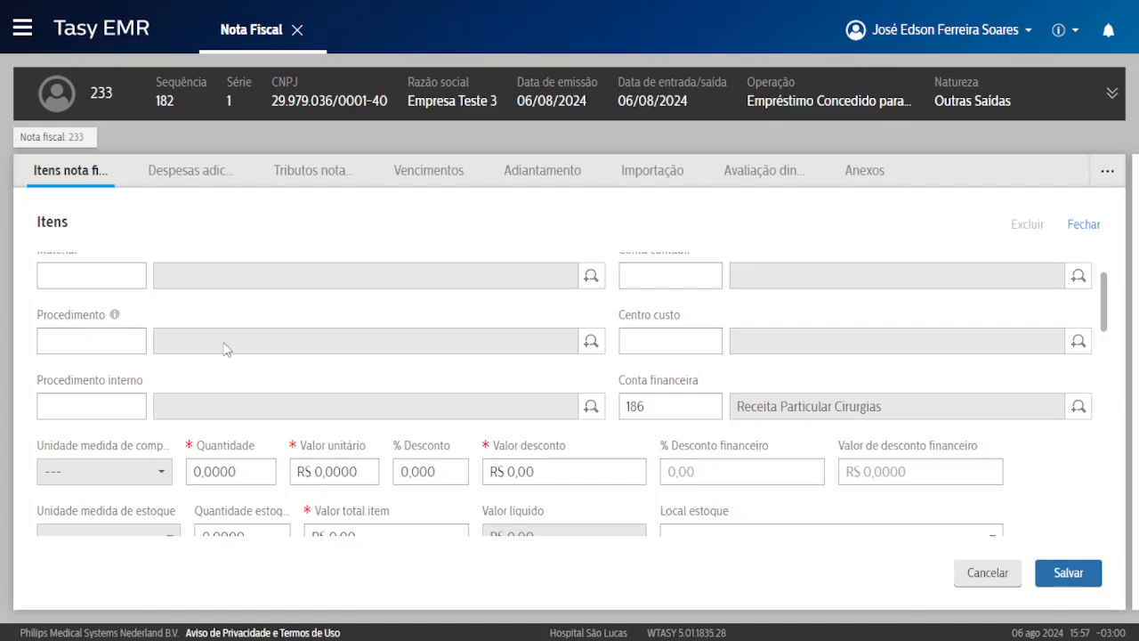
scroll(225, 349, up, 1)
Search the active materials and select Aas Tamponado 100 Mg (code 86379).
click(89, 360)
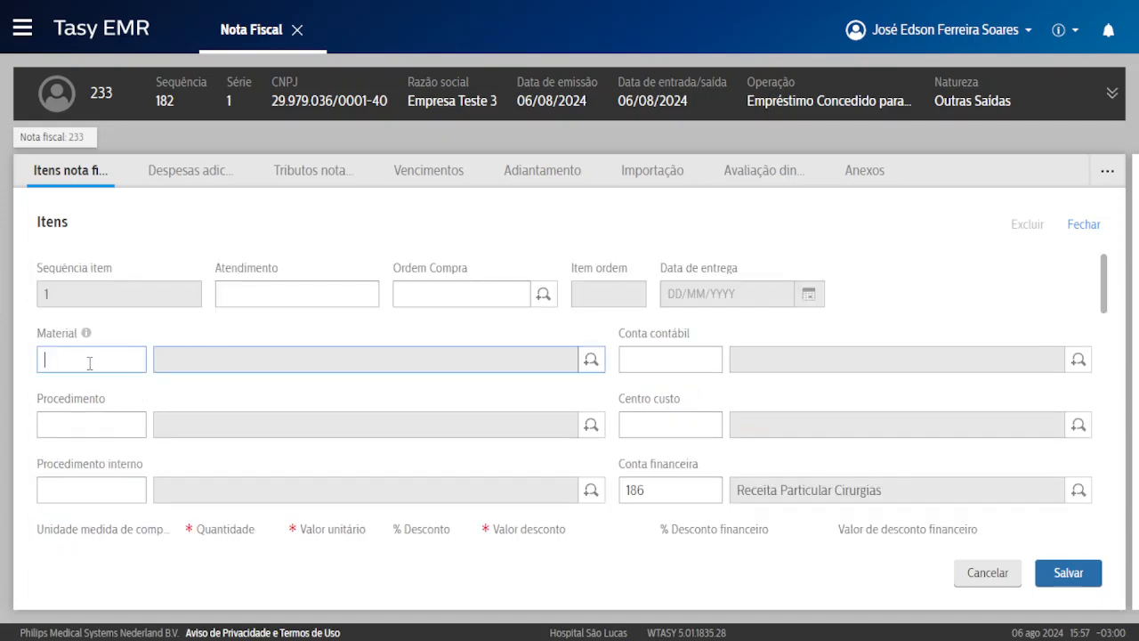
click(591, 359)
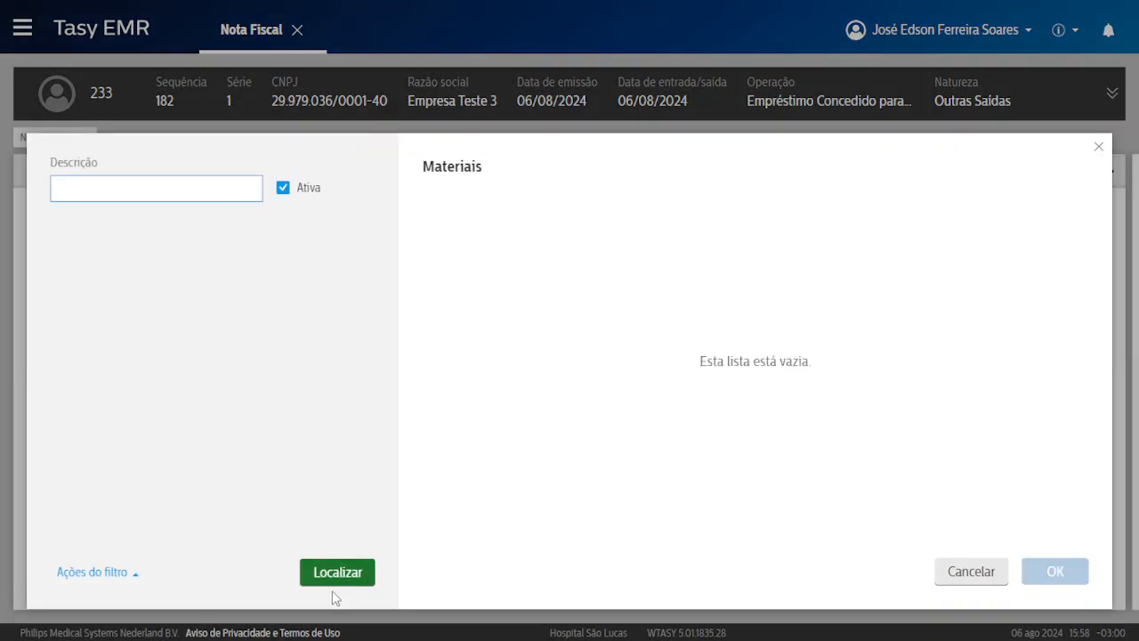
click(340, 572)
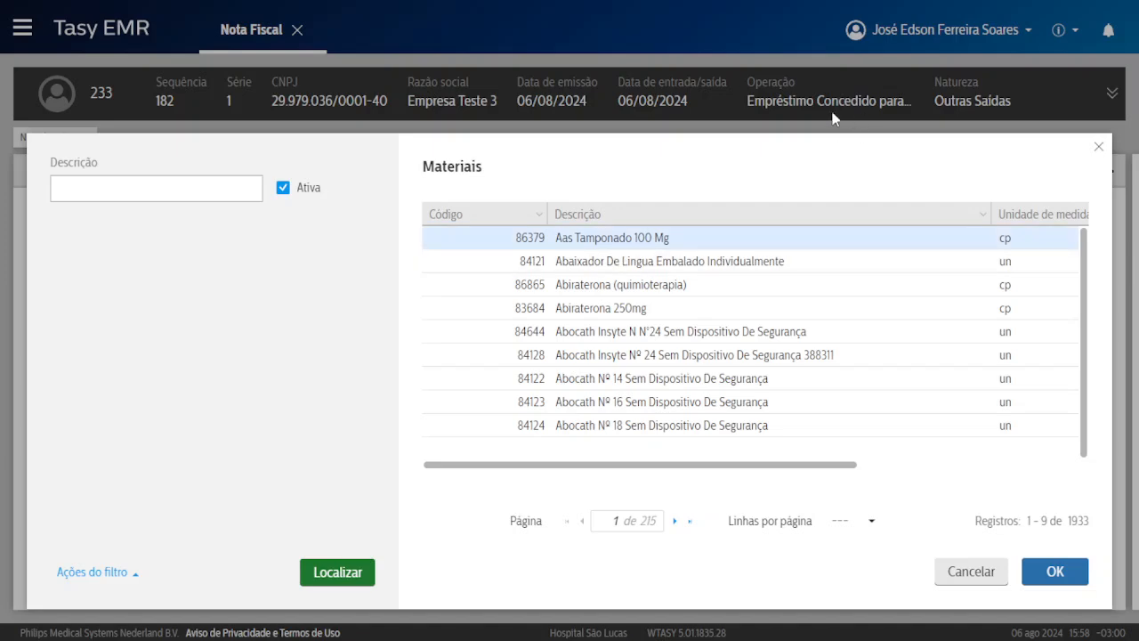
double_click(631, 235)
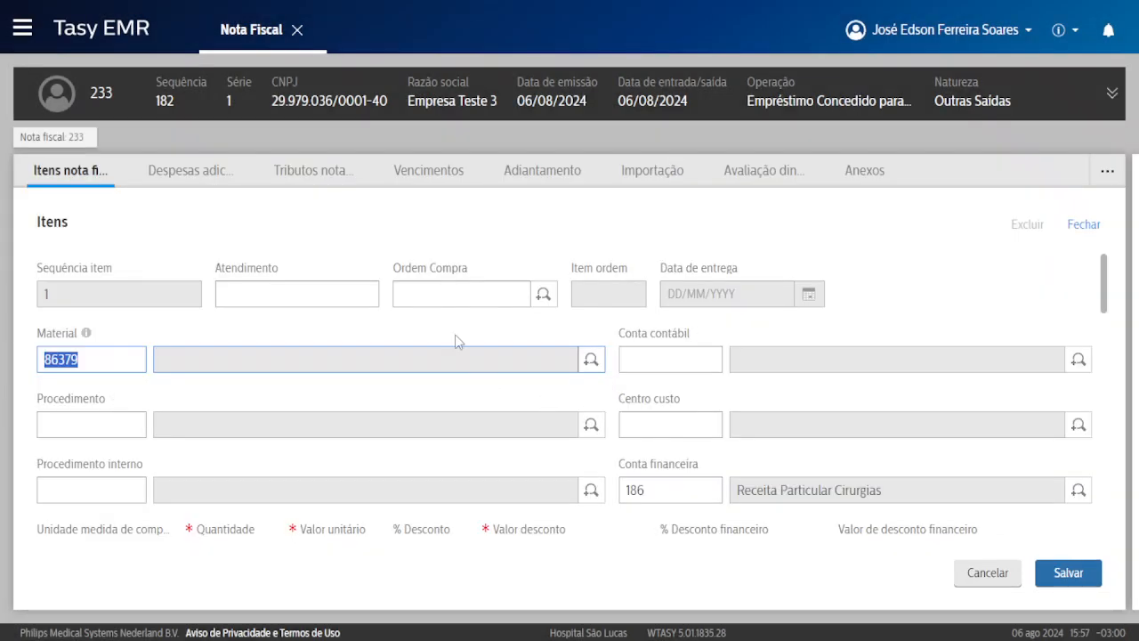
Set the item's quantity to 2, keeping Comprimido as the purchase unit.
click(294, 334)
scroll(295, 335, down, 3)
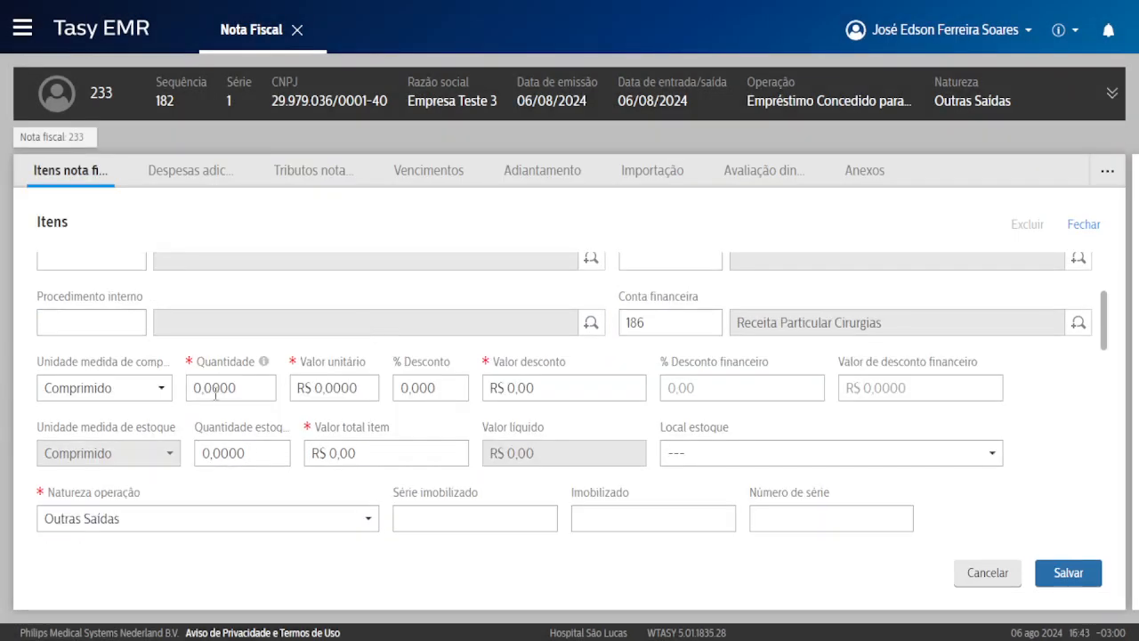
click(215, 393)
scroll(249, 392, up, 1)
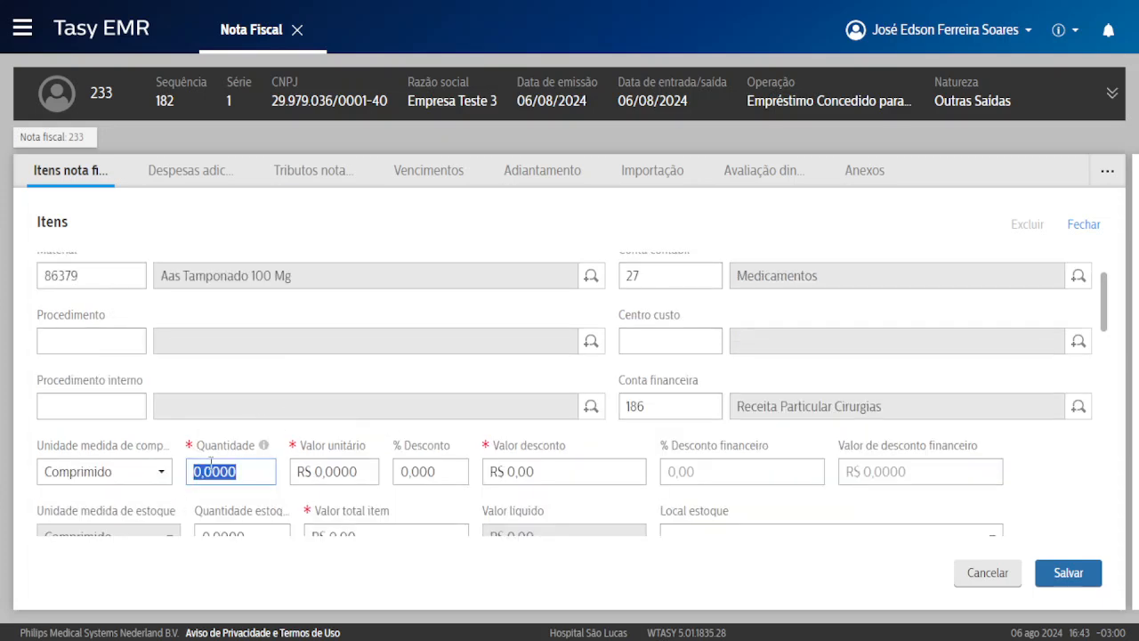
text(2)
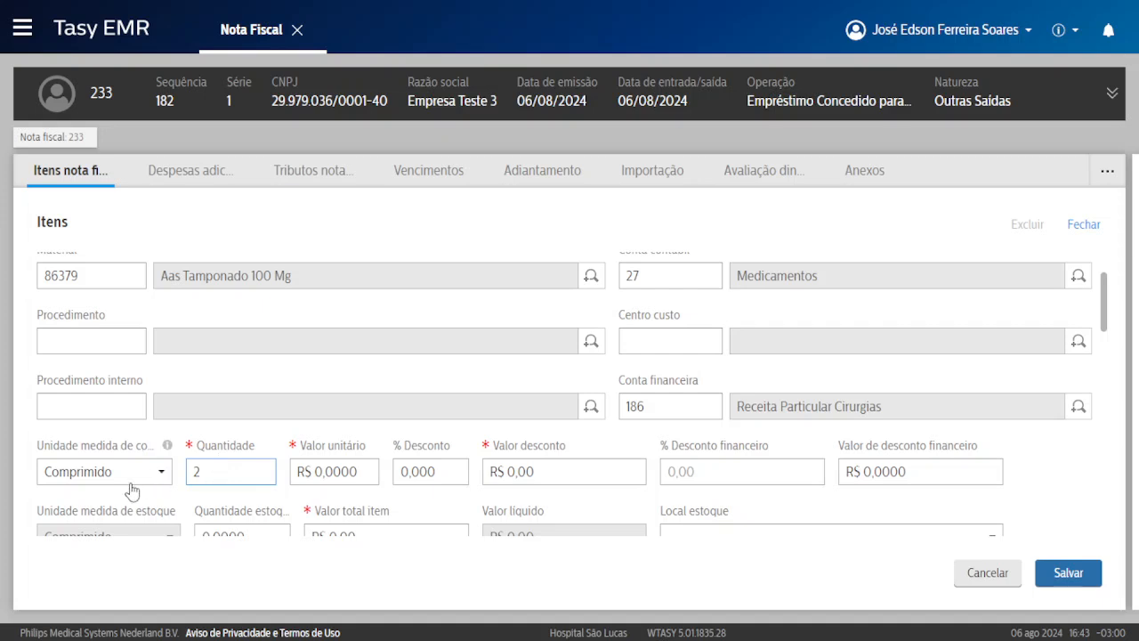
click(91, 477)
click(96, 473)
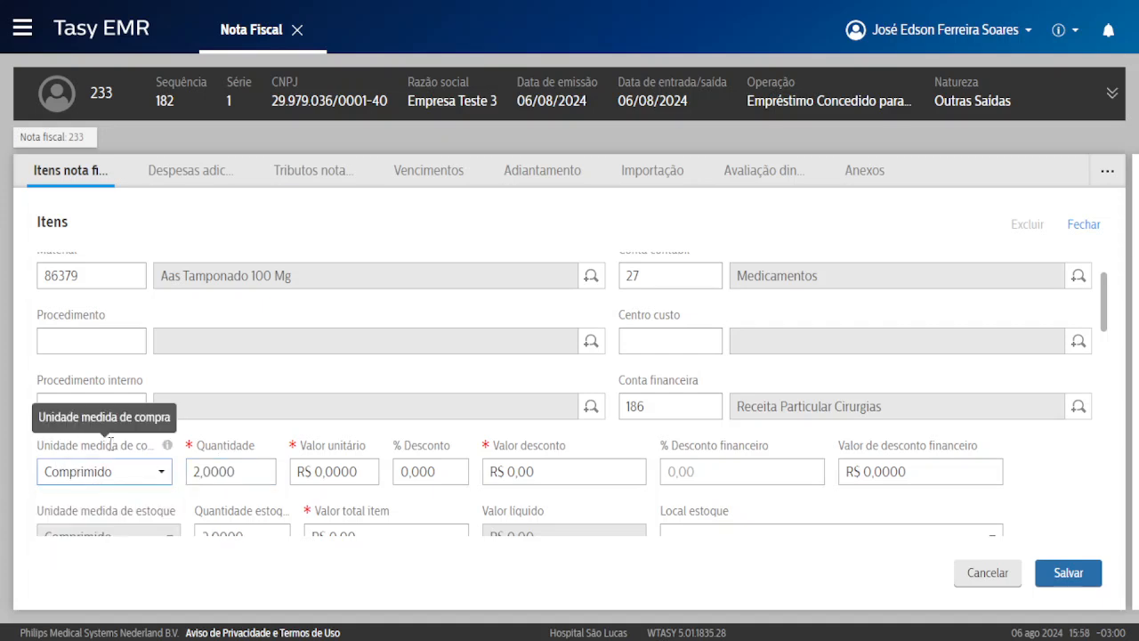
click(111, 480)
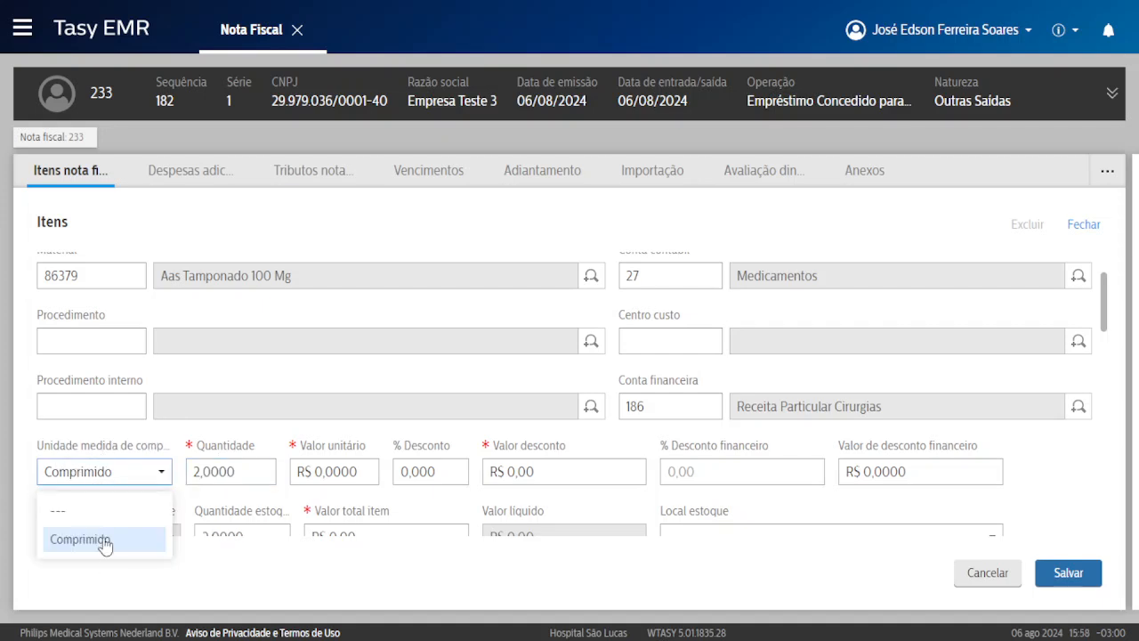
click(109, 484)
Enter a unit price of R$ 20, save the item and dismiss the consistency warnings.
click(307, 474)
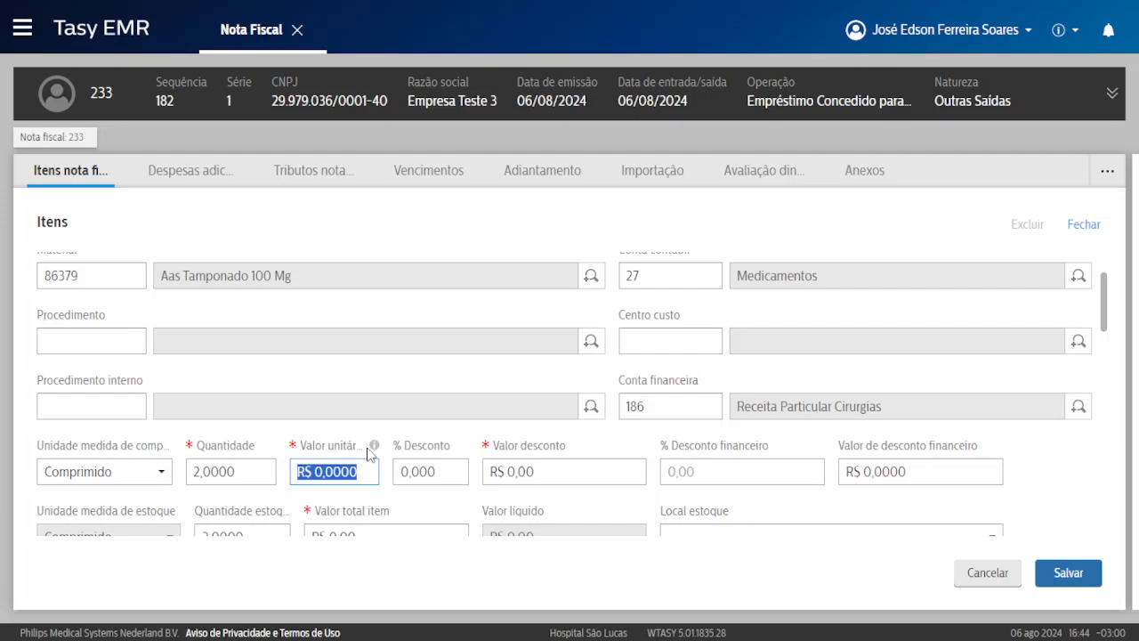
text(20)
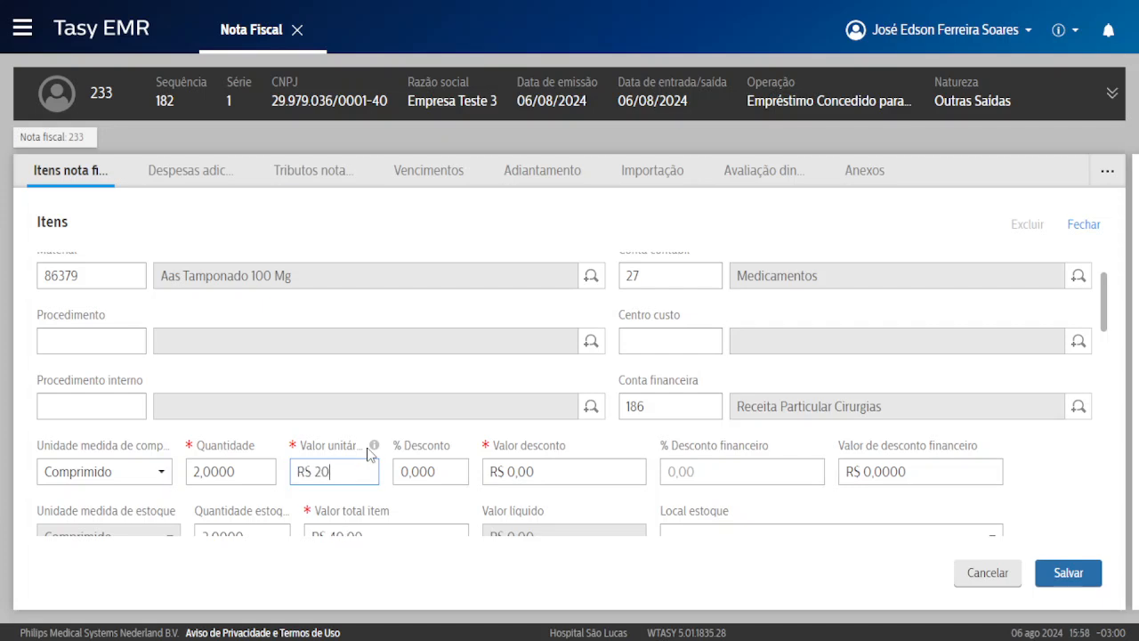
click(397, 444)
scroll(445, 436, down, 2)
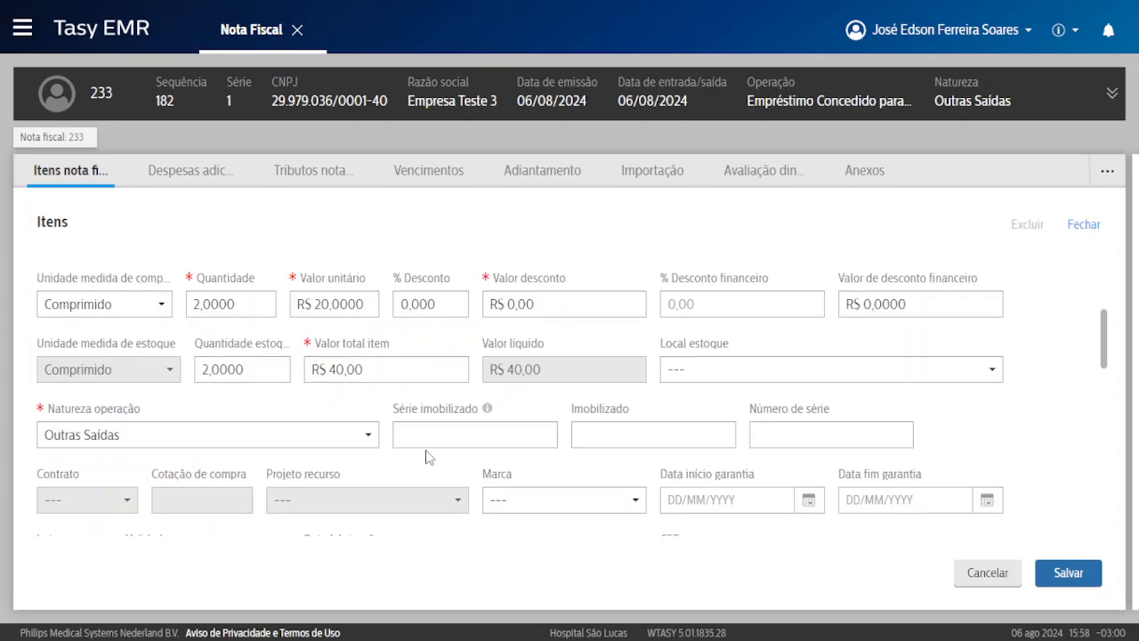
click(1065, 574)
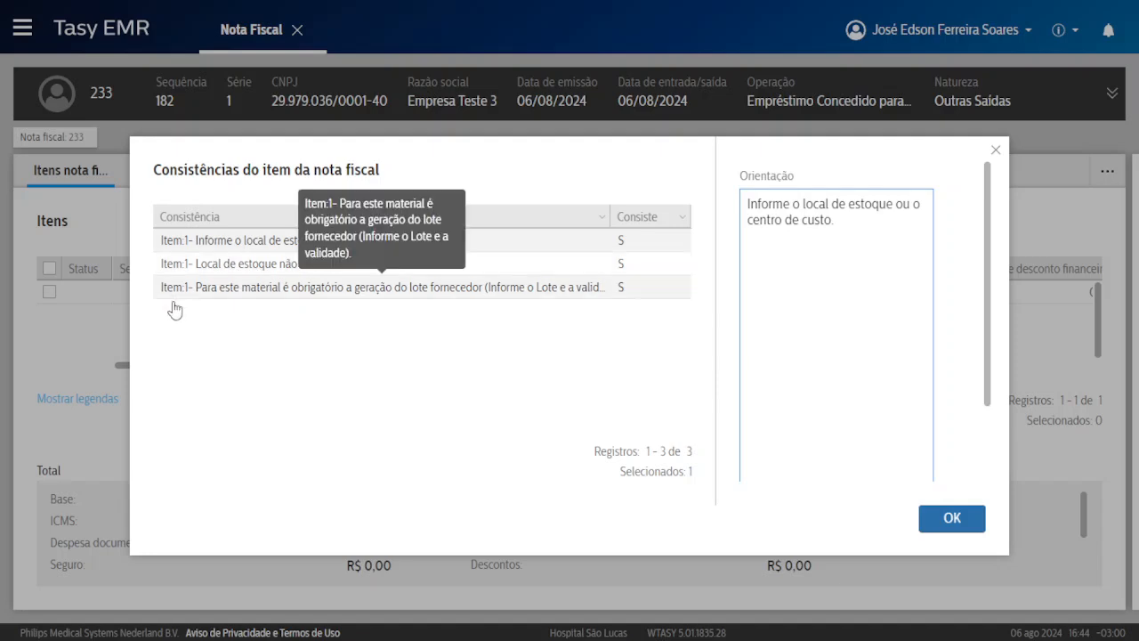
drag(204, 297, 294, 299)
click(368, 293)
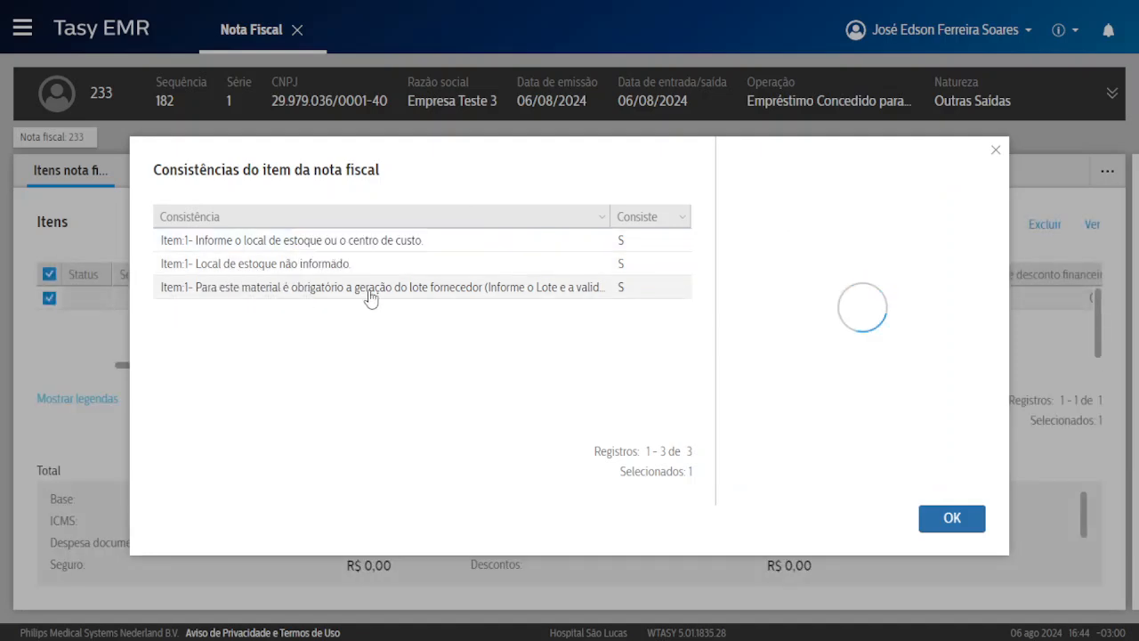
click(951, 517)
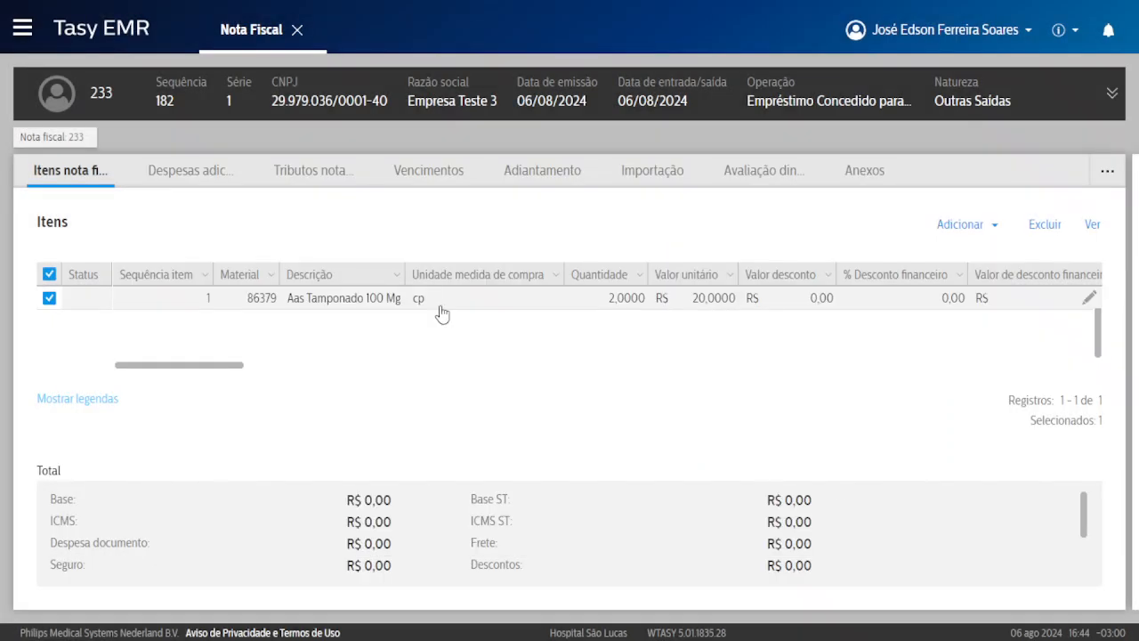
Reopen the saved item and set its stock location to FARMACIA.
click(1092, 225)
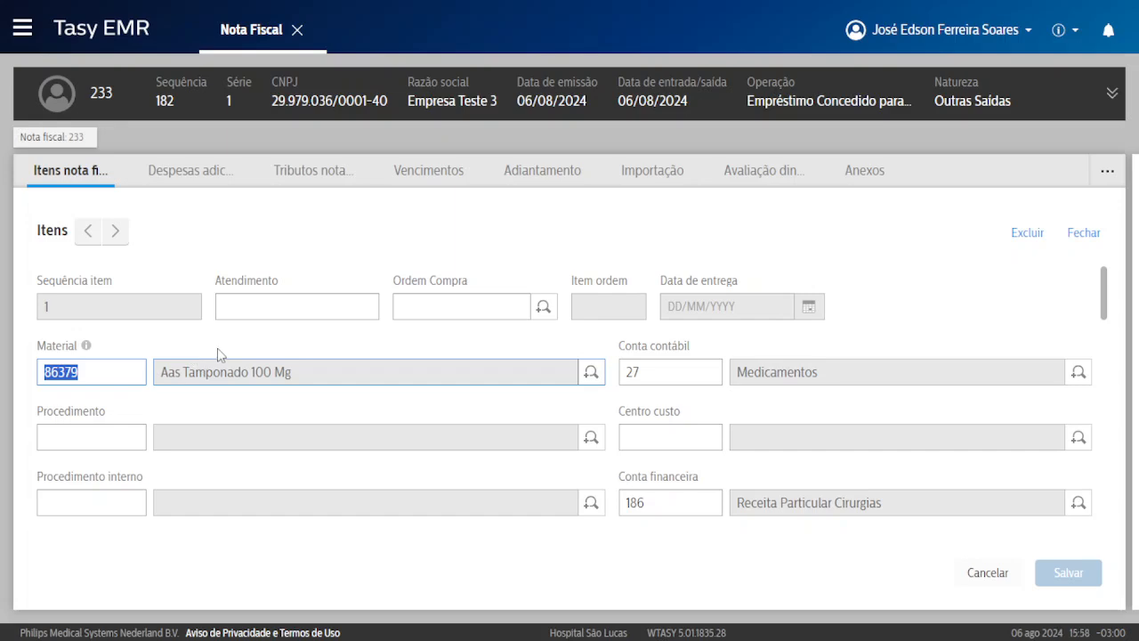
scroll(359, 399, down, 6)
scroll(693, 408, up, 2)
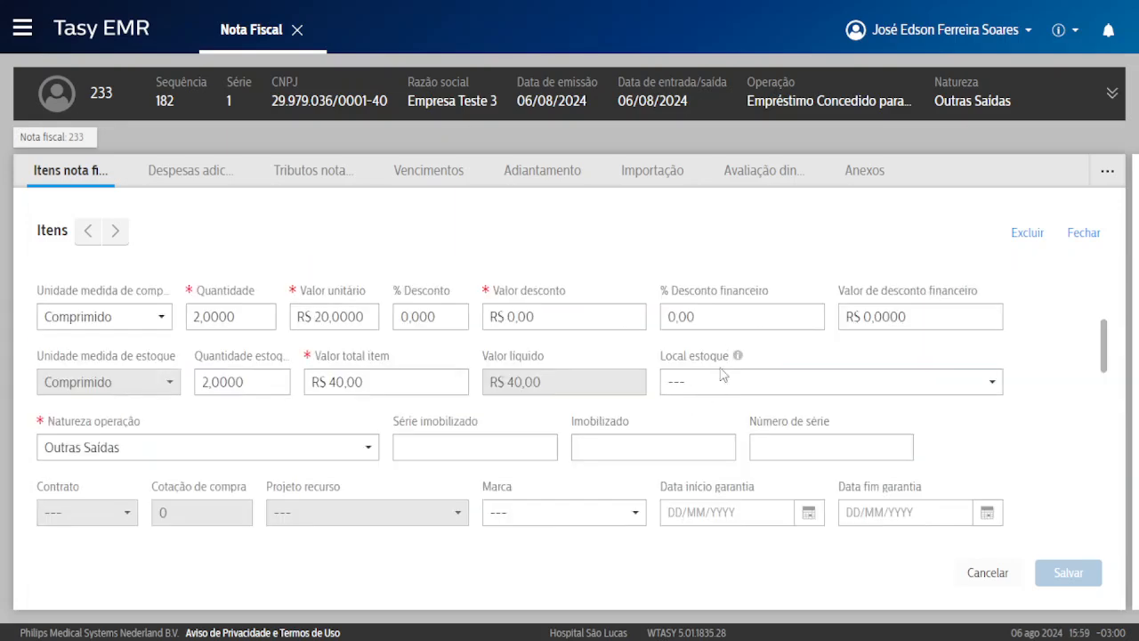
click(724, 380)
scroll(784, 467, down, 2)
scroll(785, 467, down, 2)
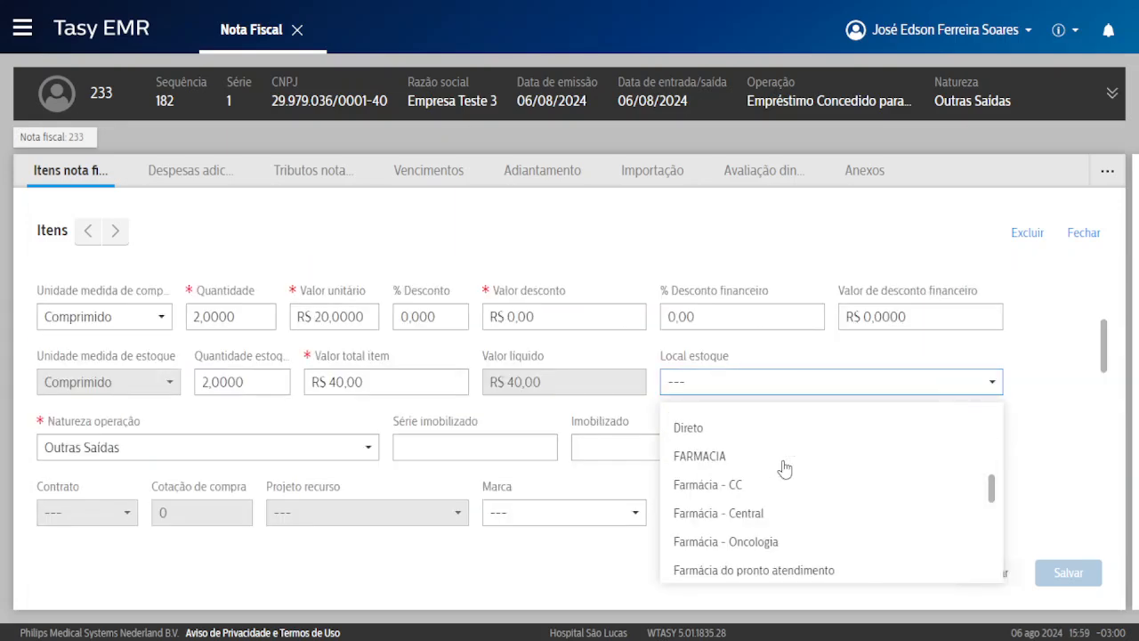
click(743, 459)
Enter lot 6669 with expiry 01/01/2025 and save the item.
scroll(187, 420, down, 4)
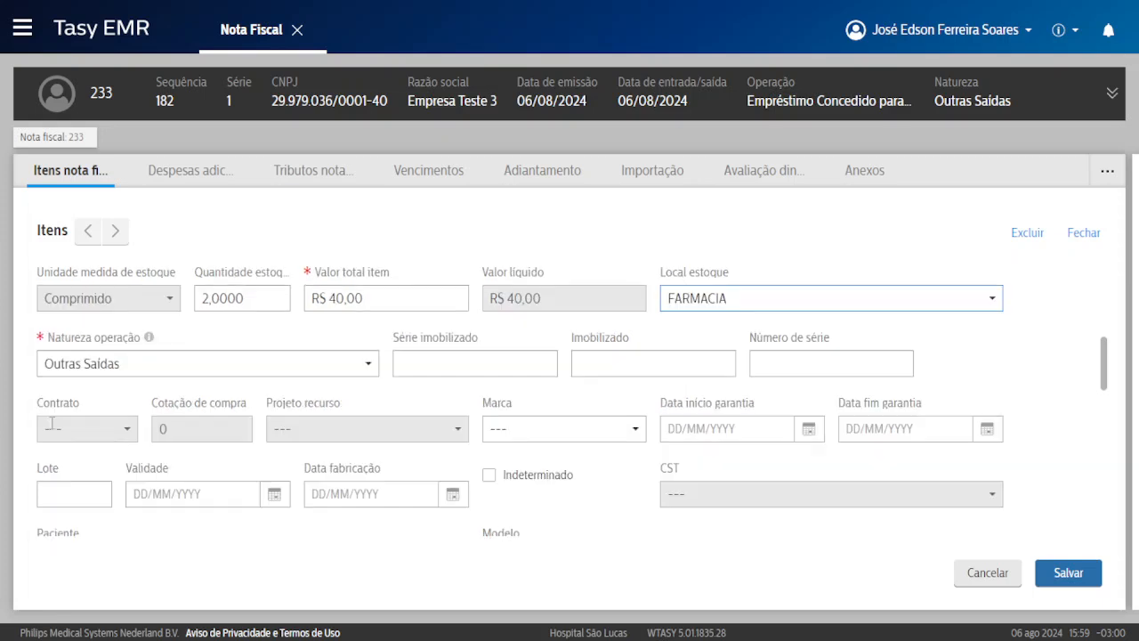
click(74, 410)
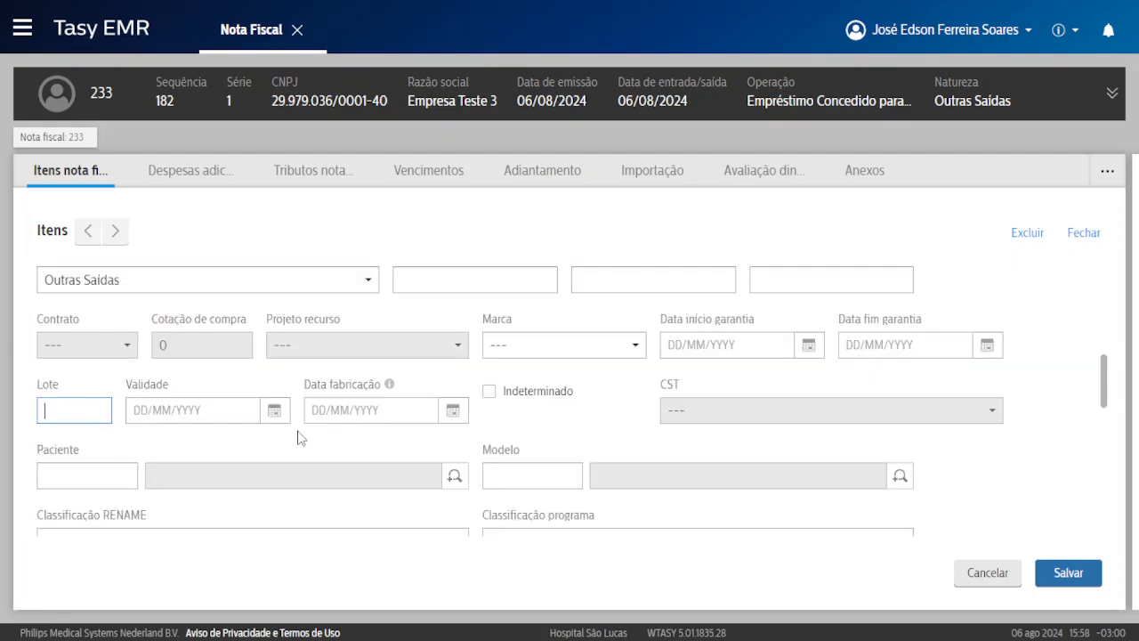
click(191, 411)
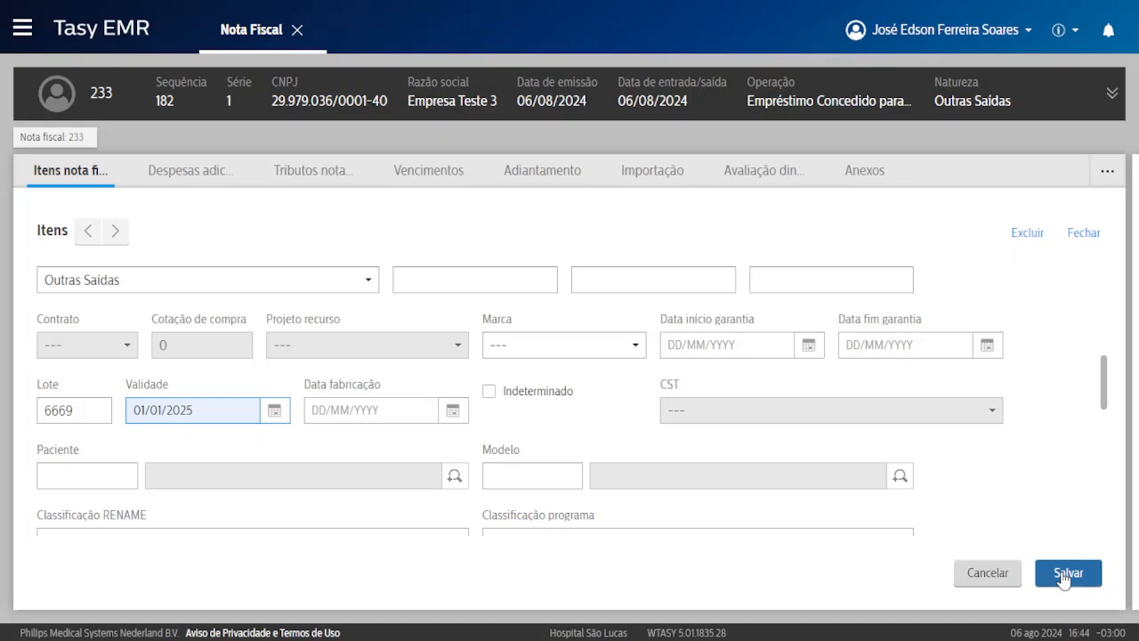
click(1065, 573)
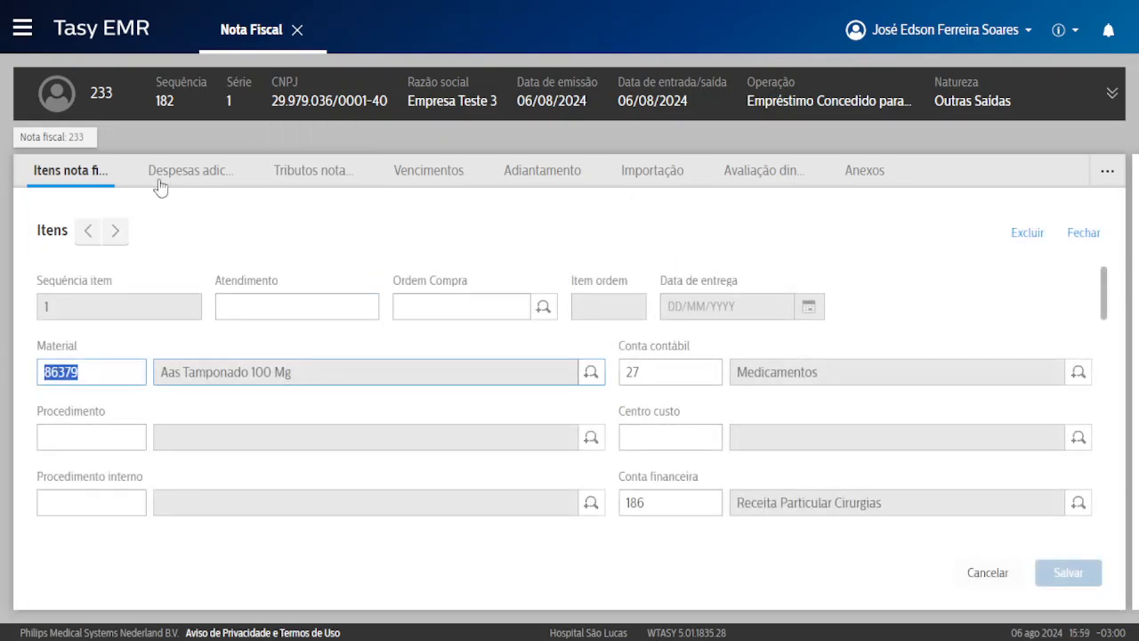
Request tax generation in the Tributos nota fiscal tab and exit browser fullscreen.
click(307, 181)
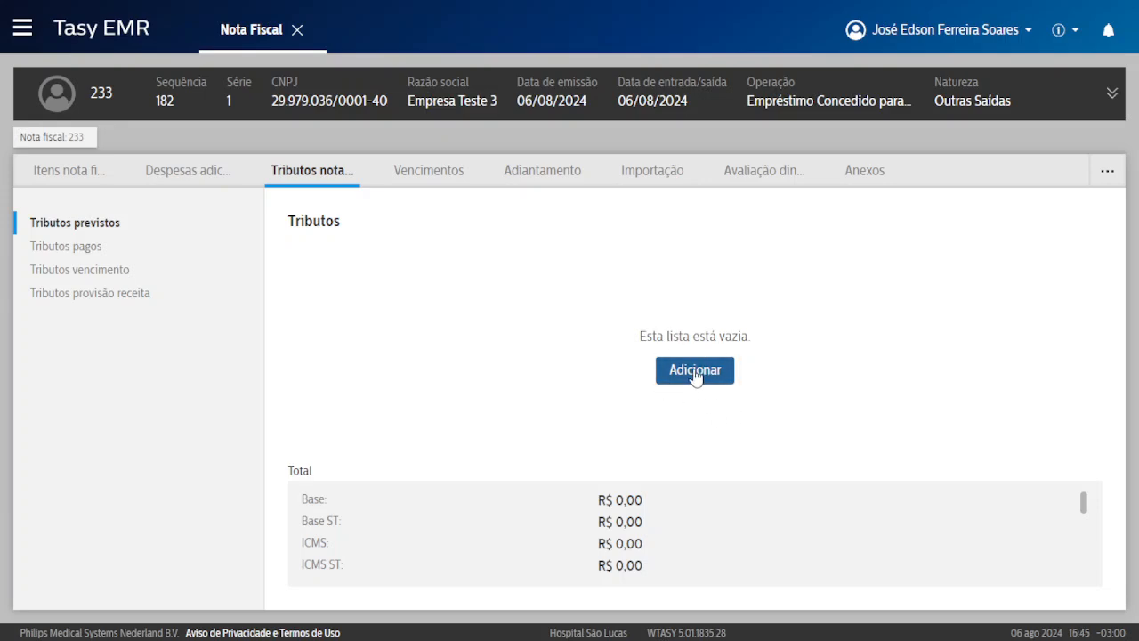
click(681, 370)
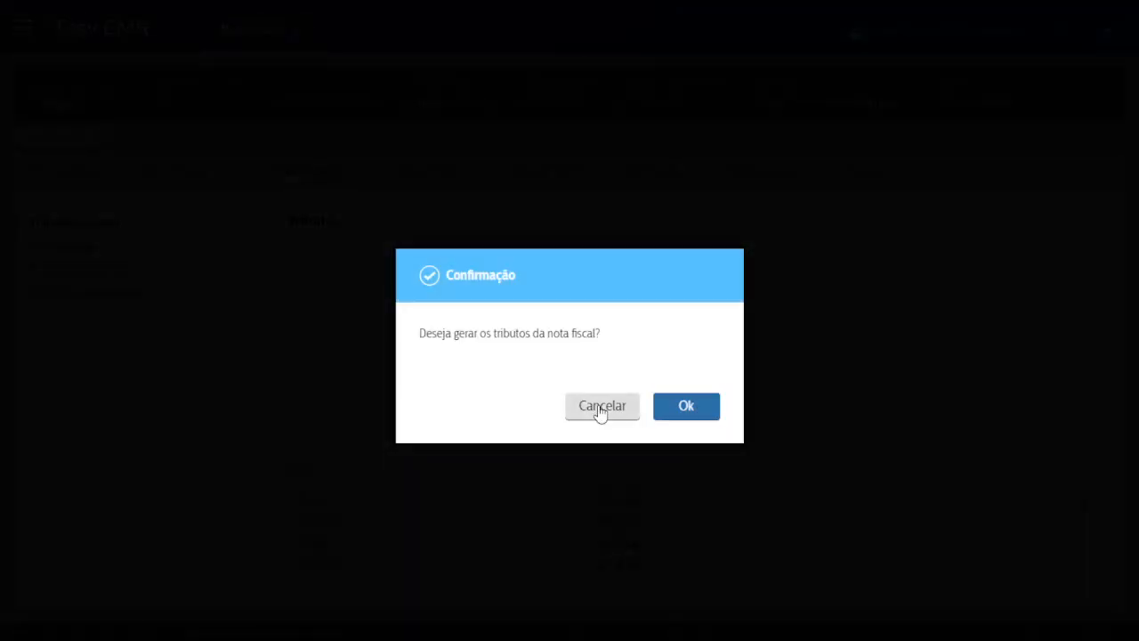
click(569, 56)
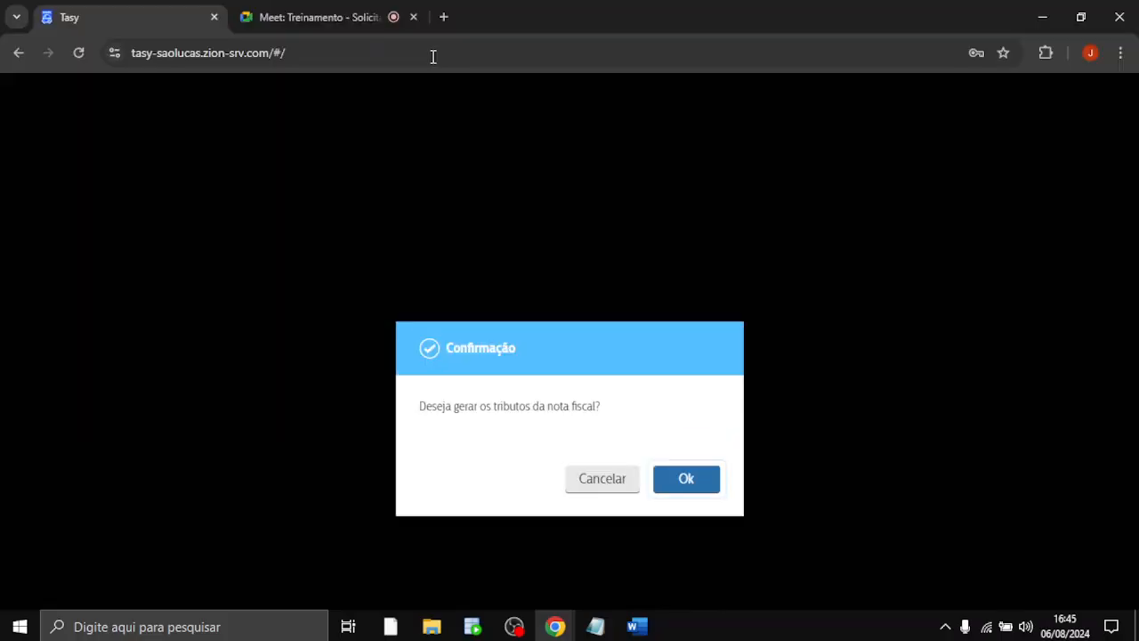
Reload the Tasy page and continue past the Kaspersky certificate warning.
click(395, 54)
key(Return)
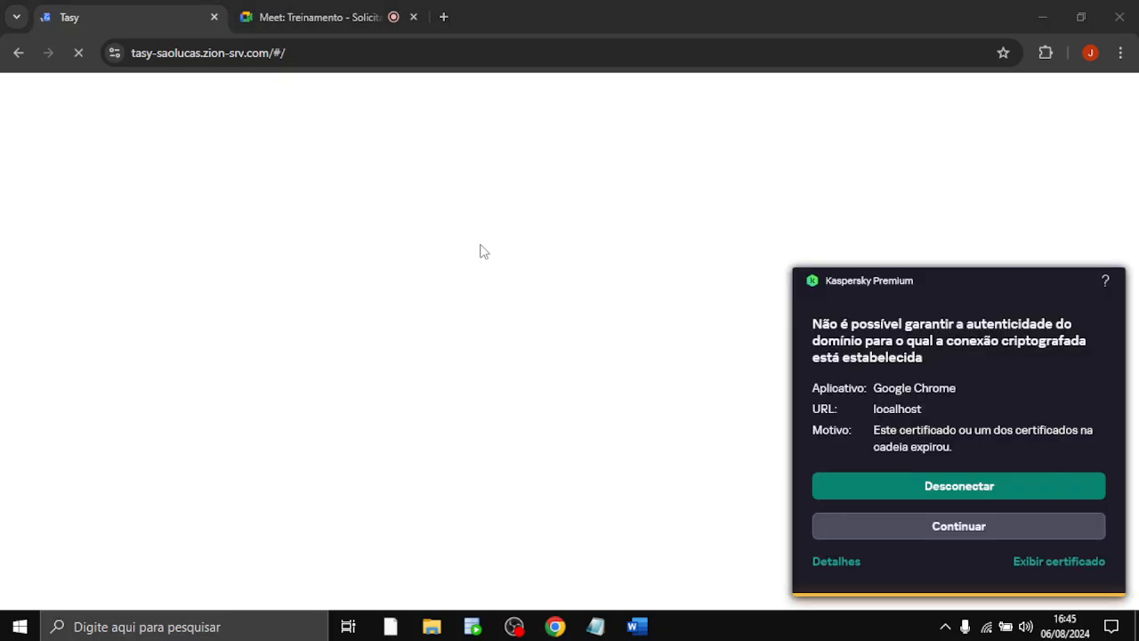
click(933, 526)
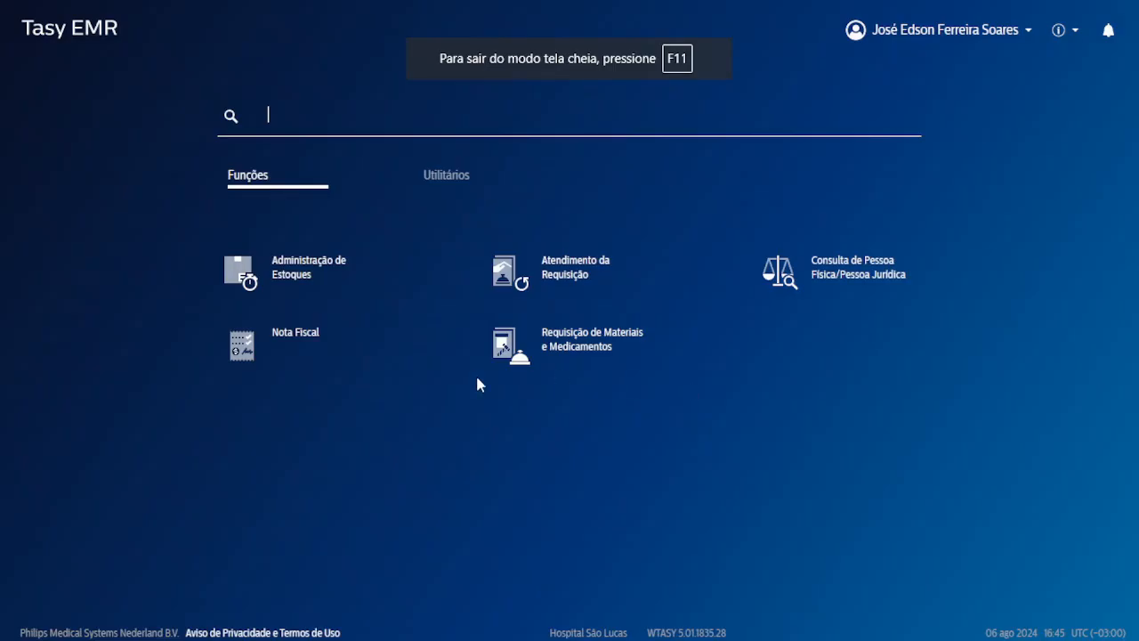
Open the Nota Fiscal locator and filter to Saída notes, listing 233, 178 and 44.
click(242, 363)
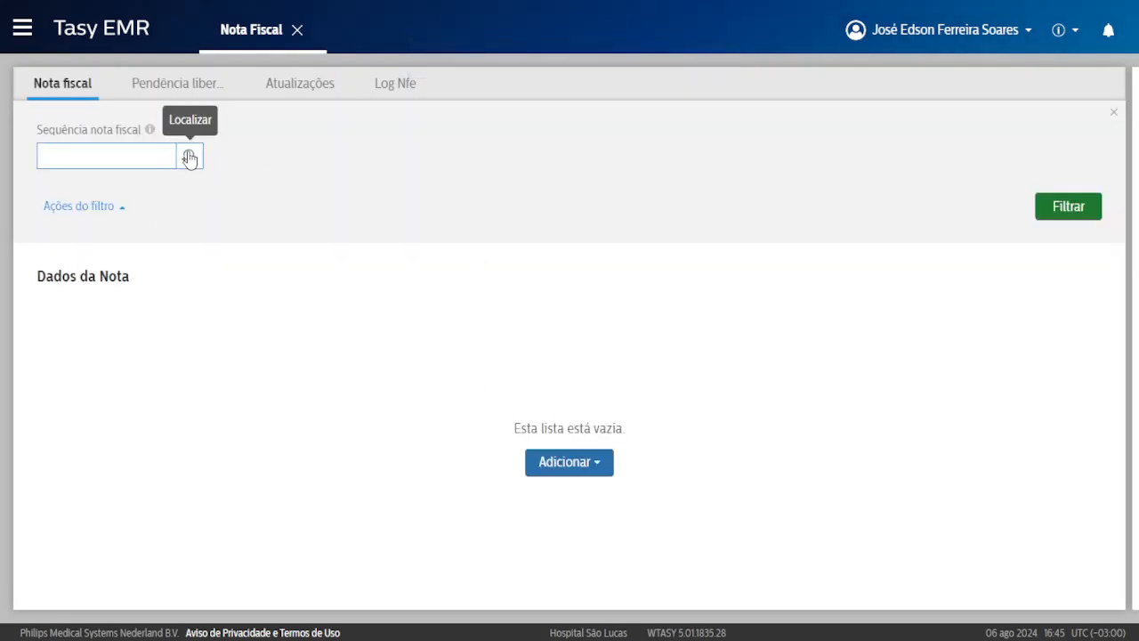
click(188, 159)
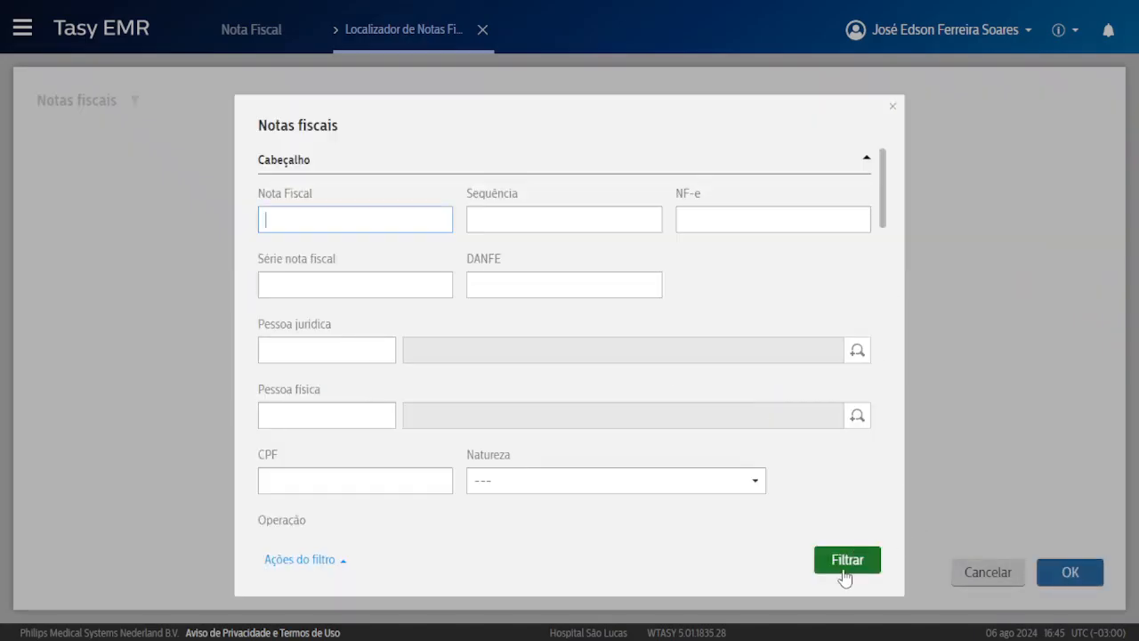
click(840, 563)
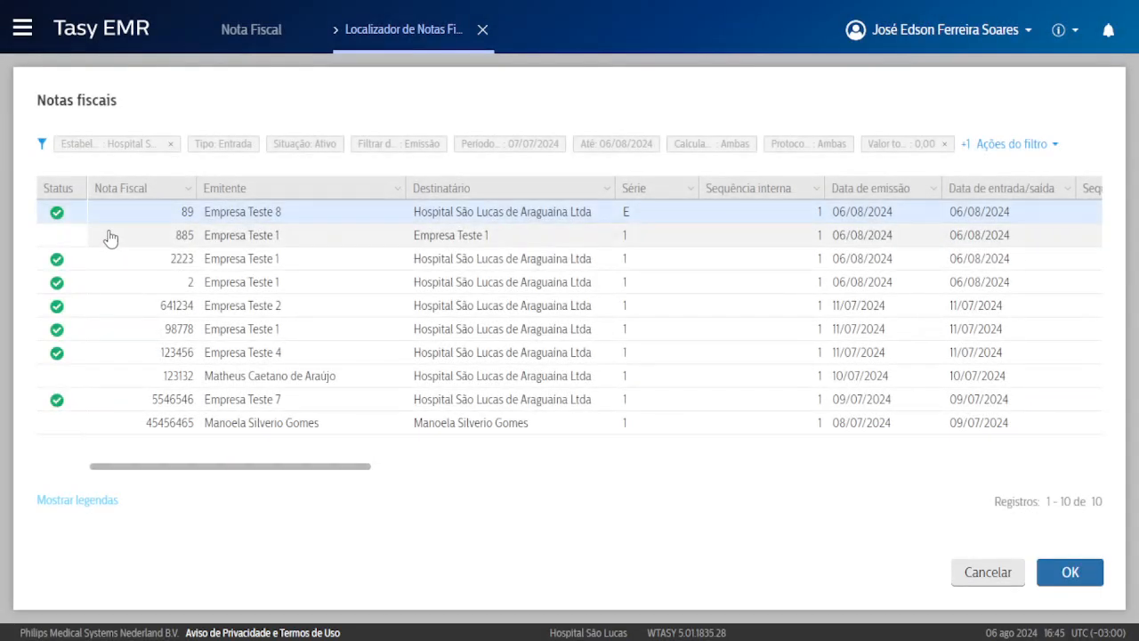
click(133, 246)
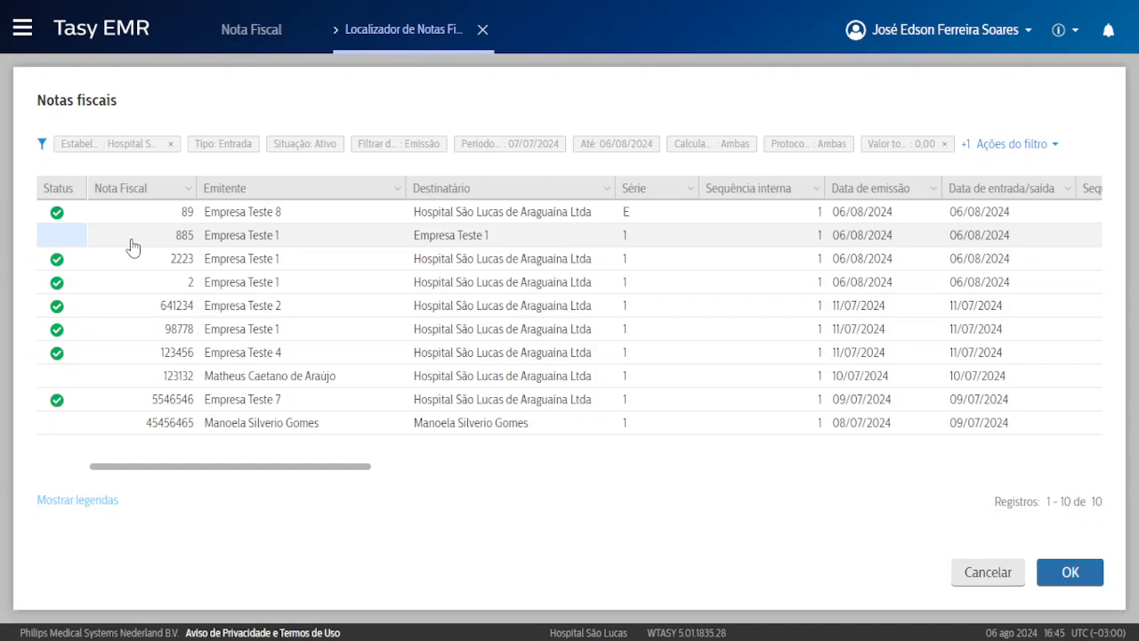
click(41, 144)
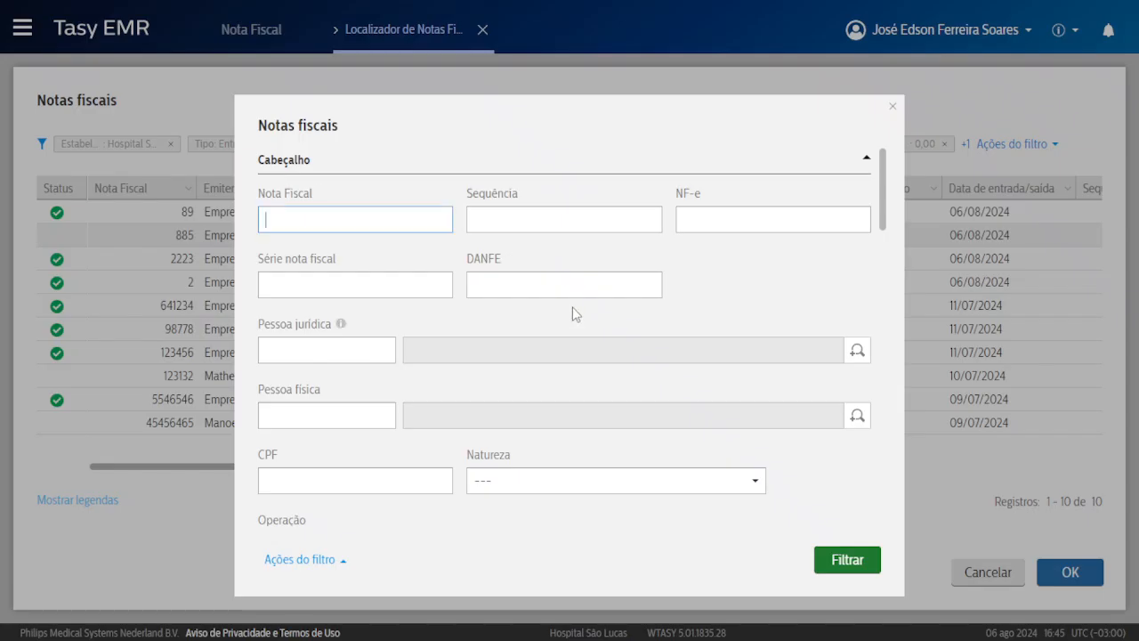
scroll(572, 313, down, 3)
scroll(572, 313, down, 2)
click(283, 299)
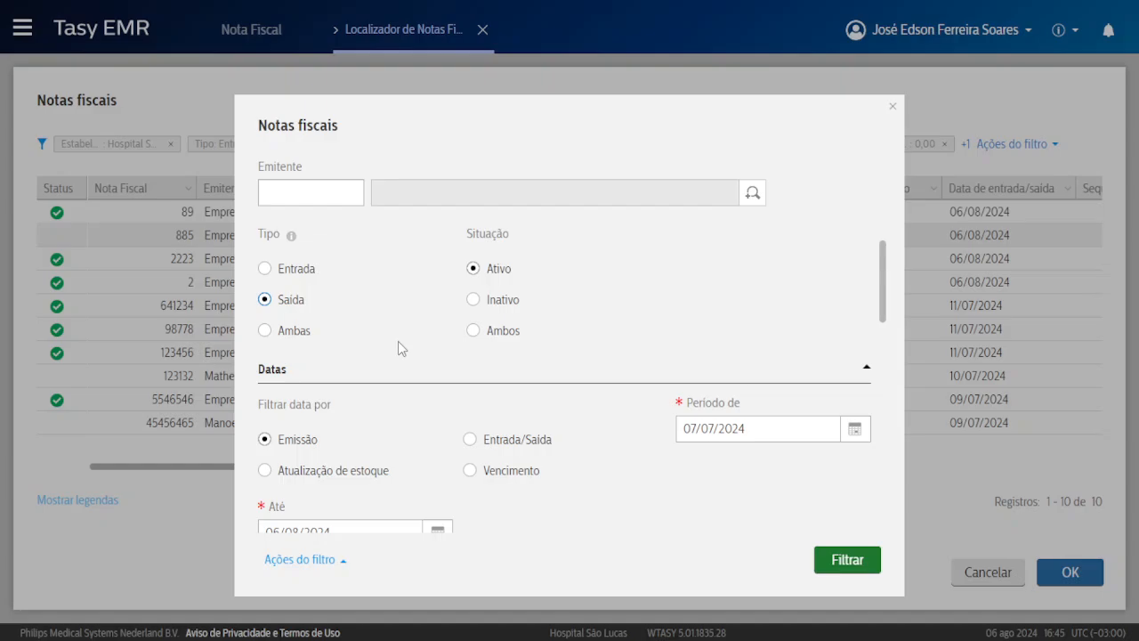
click(845, 561)
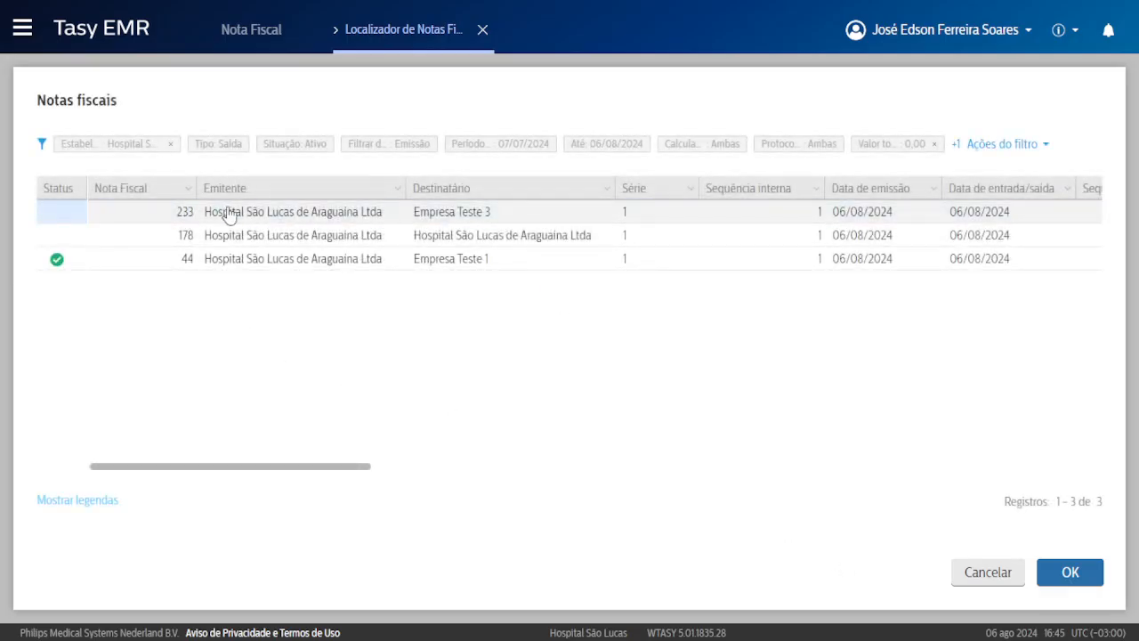
Load note 233 from the locator results and open its Tributos nota fiscal tab.
click(286, 215)
click(1071, 572)
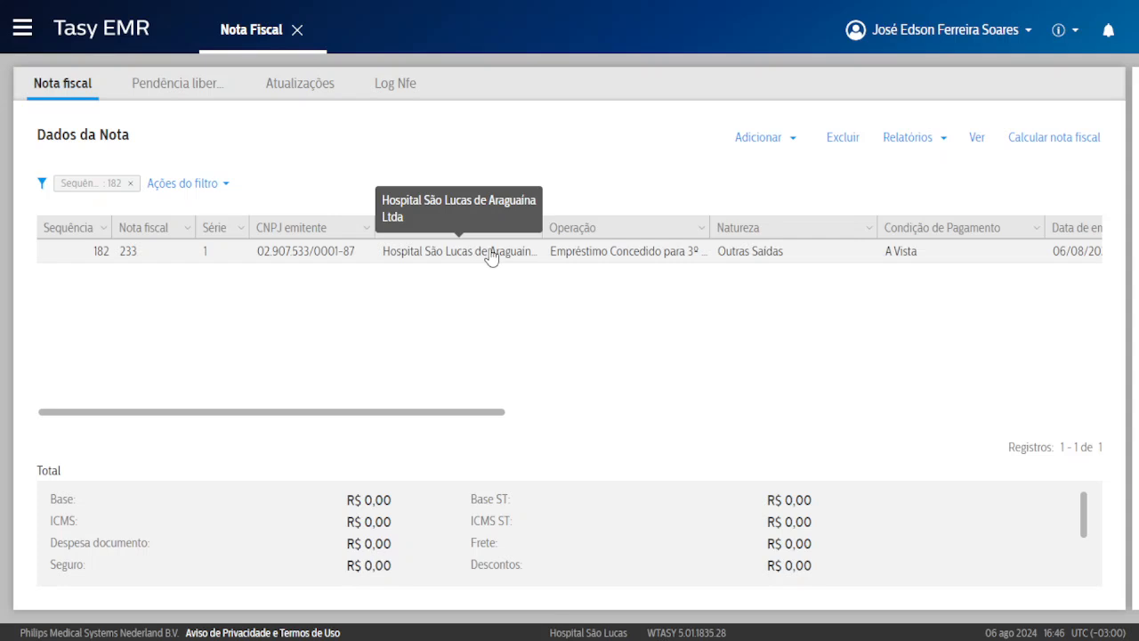
double_click(493, 255)
click(335, 170)
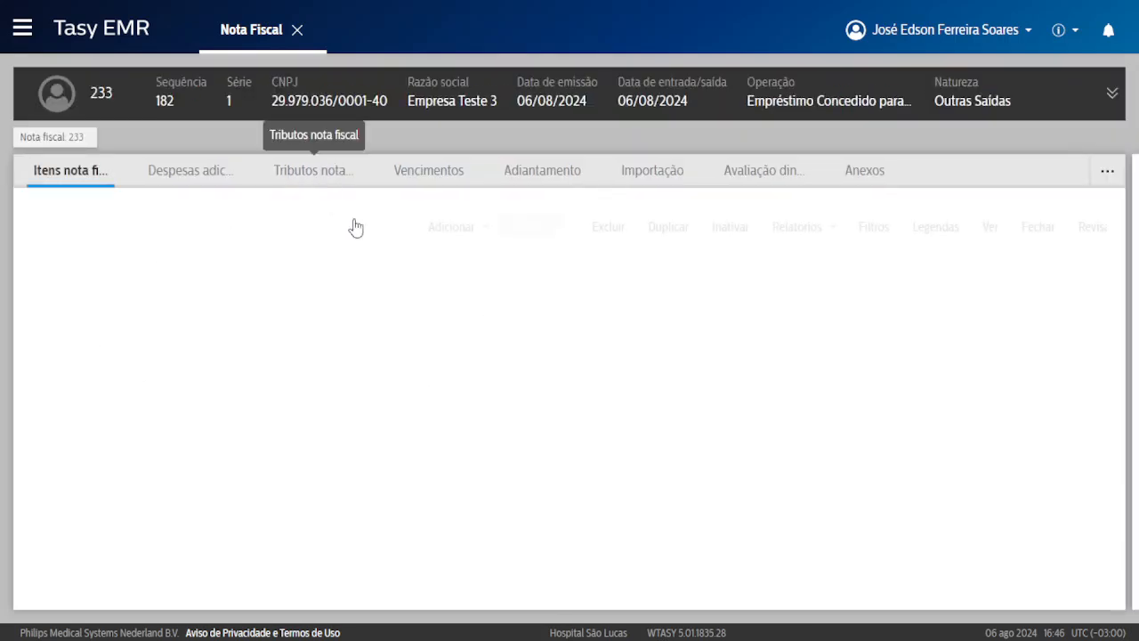
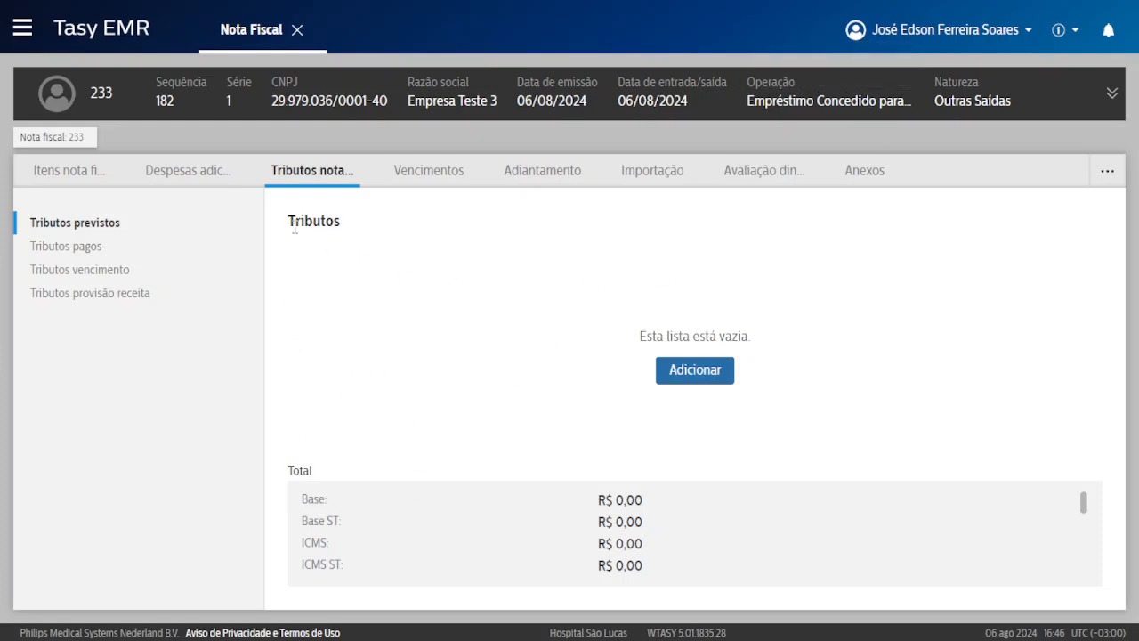
Start generating the taxes for note 233.
drag(294, 228, 363, 220)
click(405, 340)
click(703, 374)
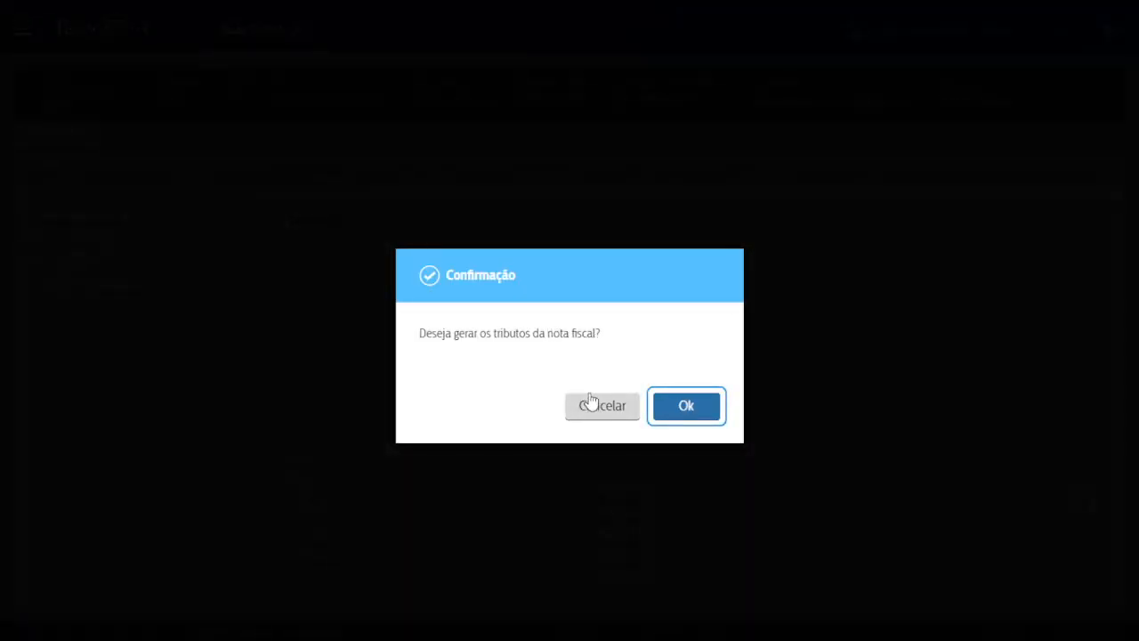
Reload the Tasy page and return the browser to full screen.
click(570, 56)
click(368, 60)
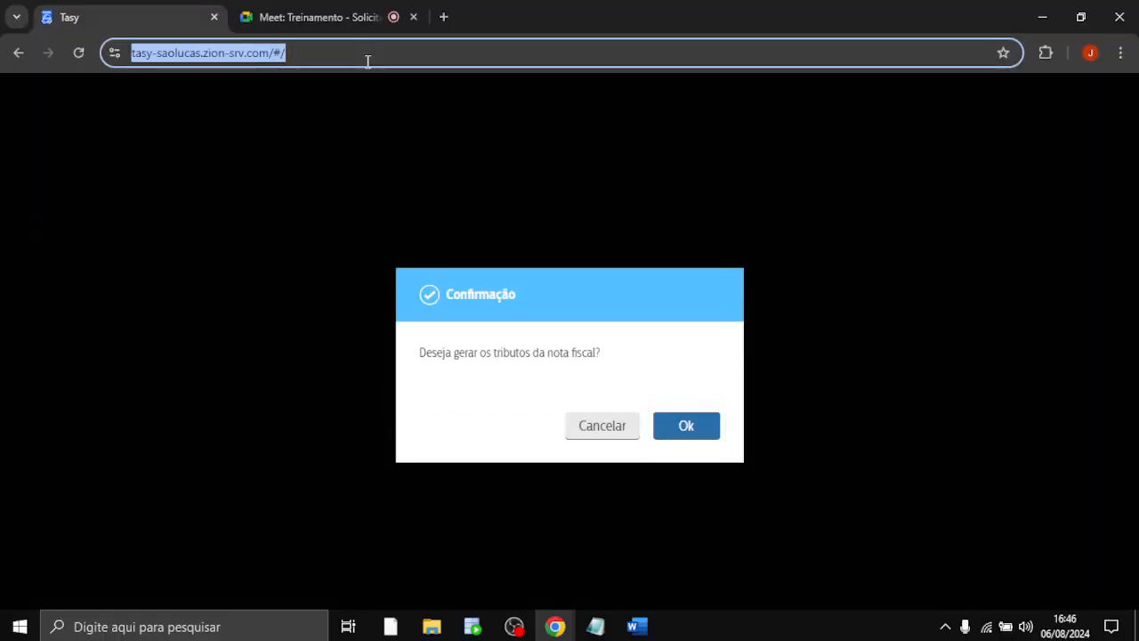
key(Return)
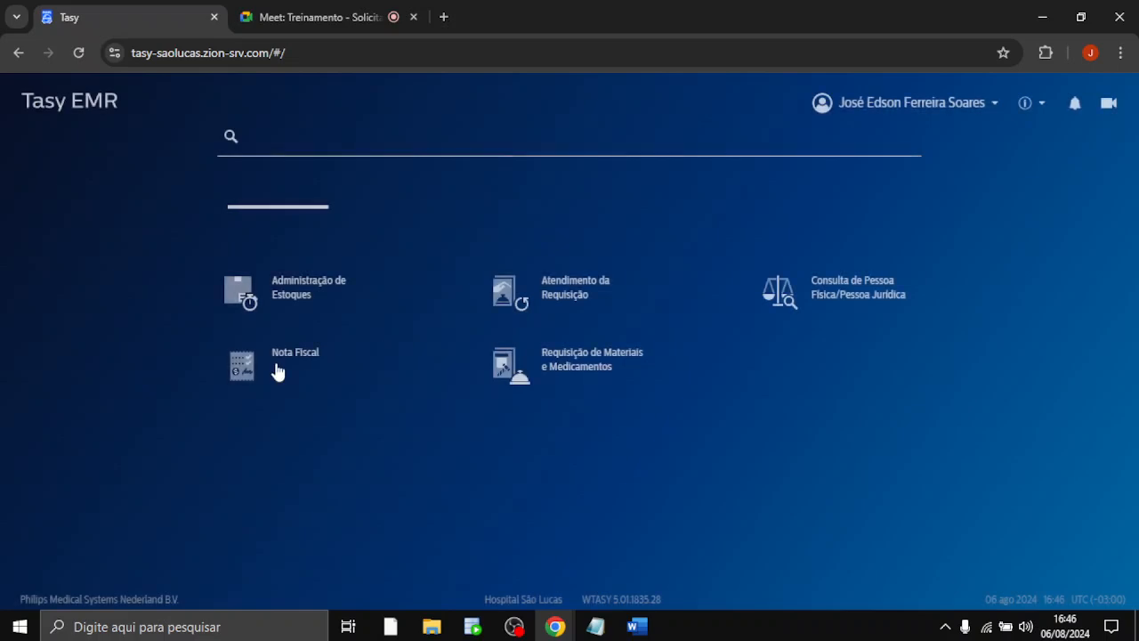
key(F11)
In Nota Fiscal, filter the locator to Saída notes and open note 233 (sequence 182).
click(276, 368)
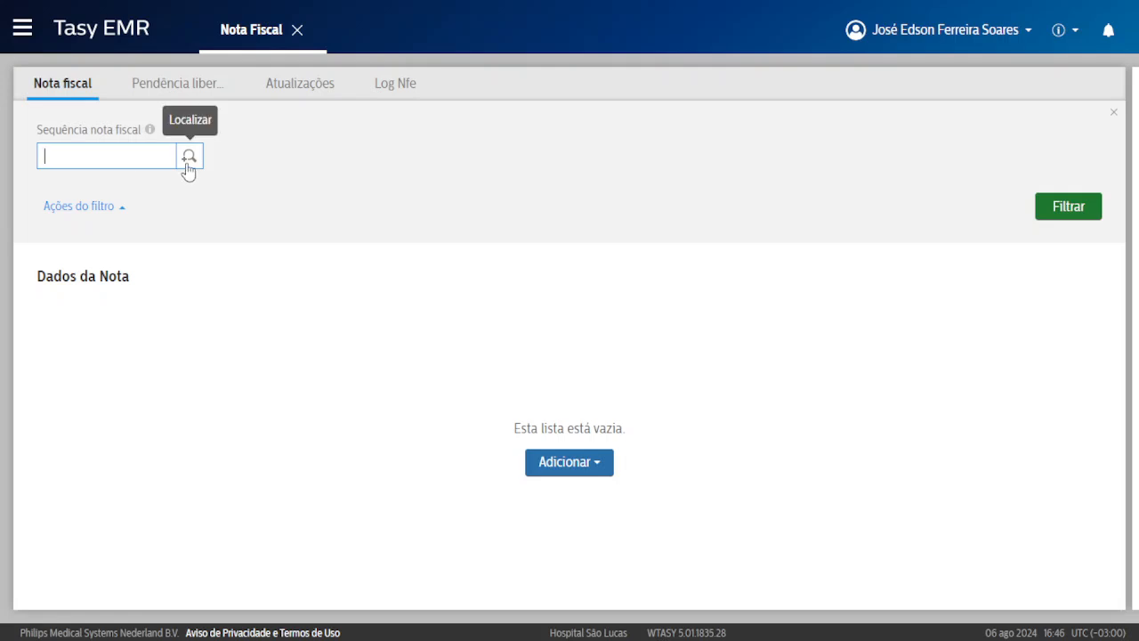
click(189, 157)
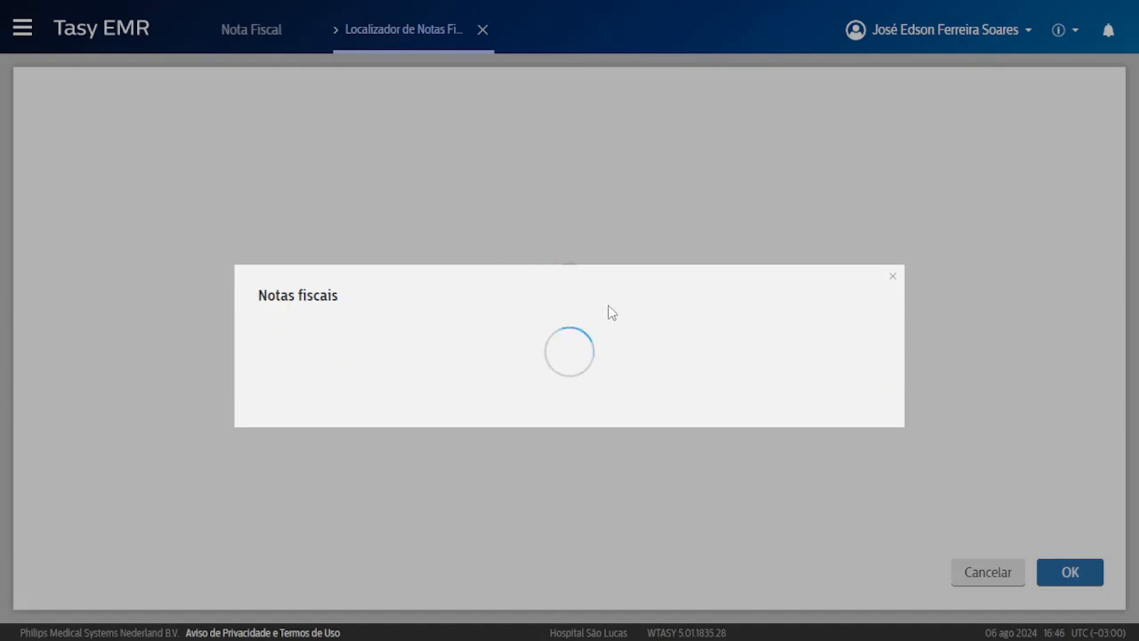
scroll(497, 349, down, 4)
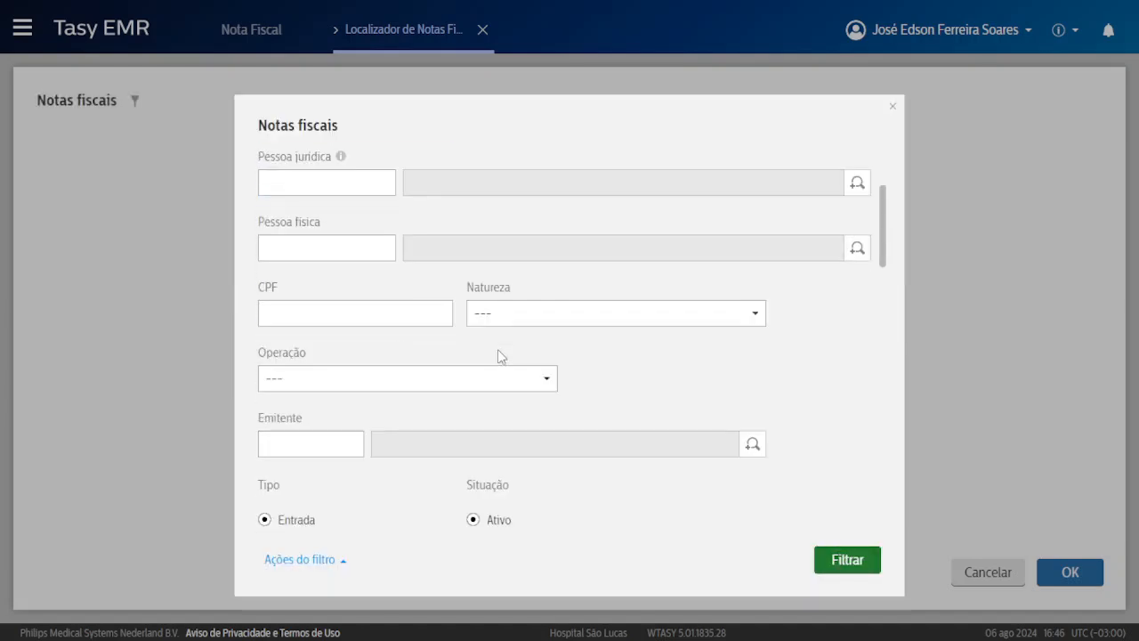
click(266, 385)
click(861, 560)
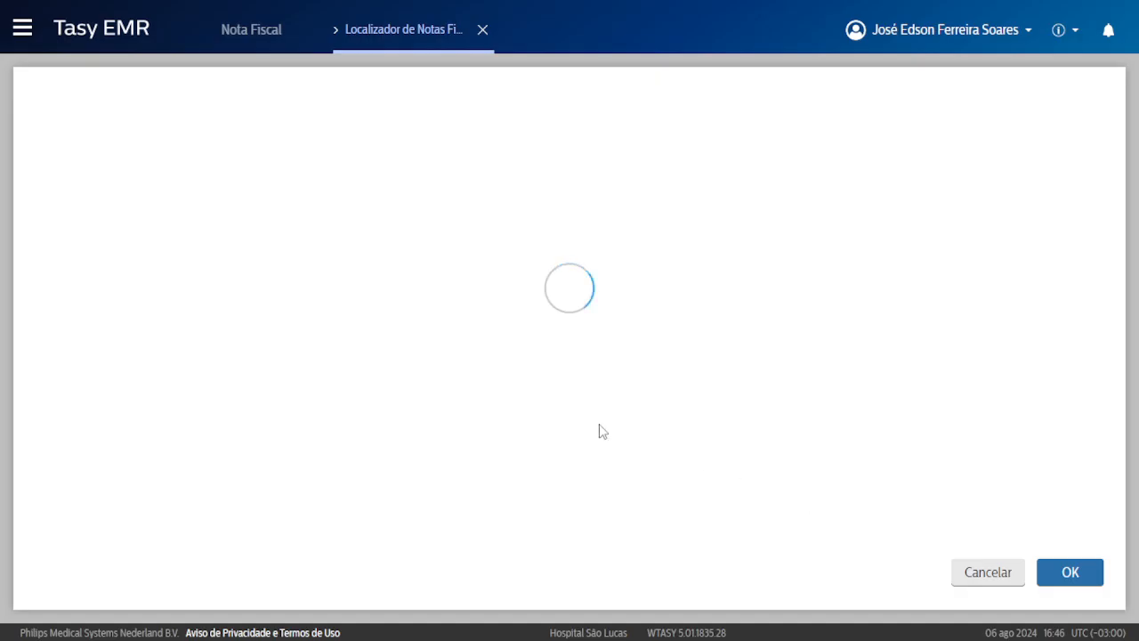
double_click(420, 219)
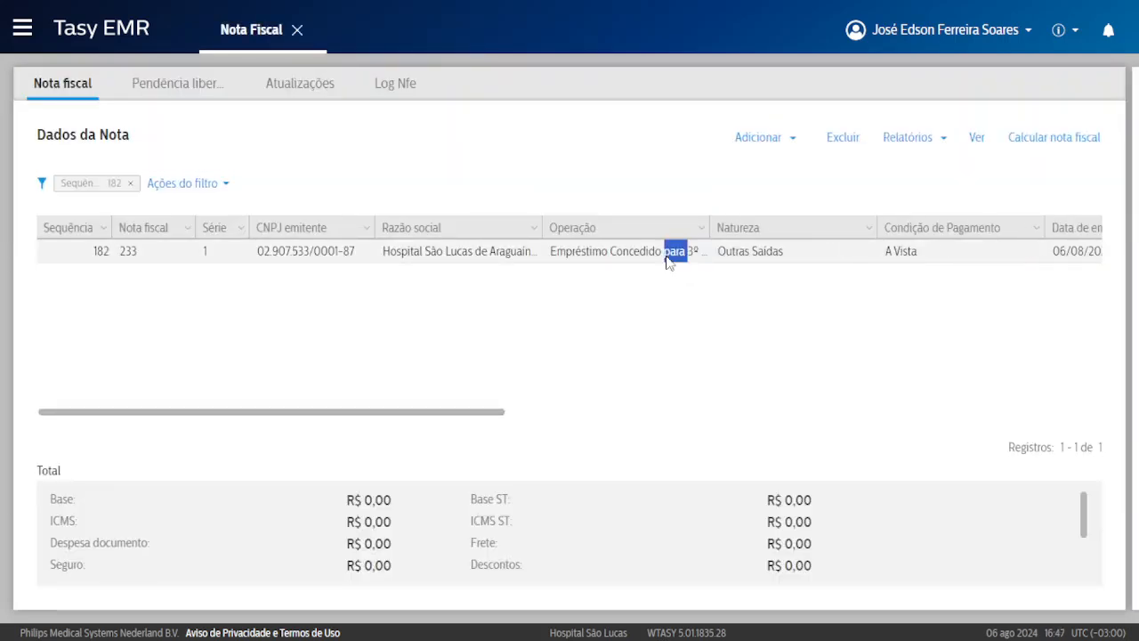
double_click(674, 254)
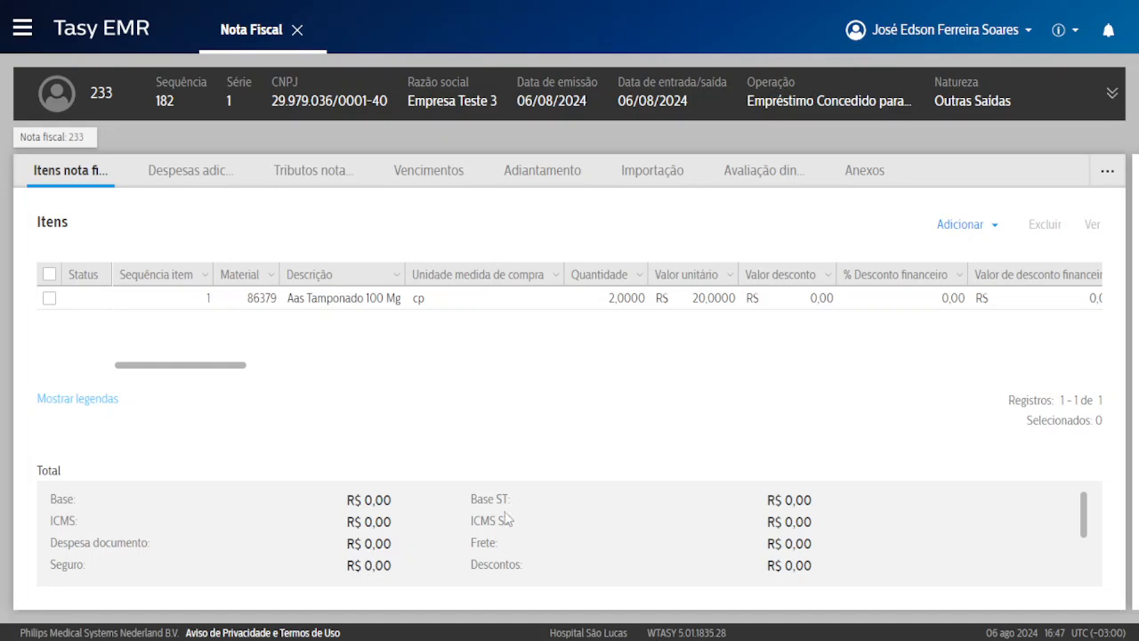
Update note 233's total from Vencimentos, generating its R$ 40,00 due date.
click(324, 172)
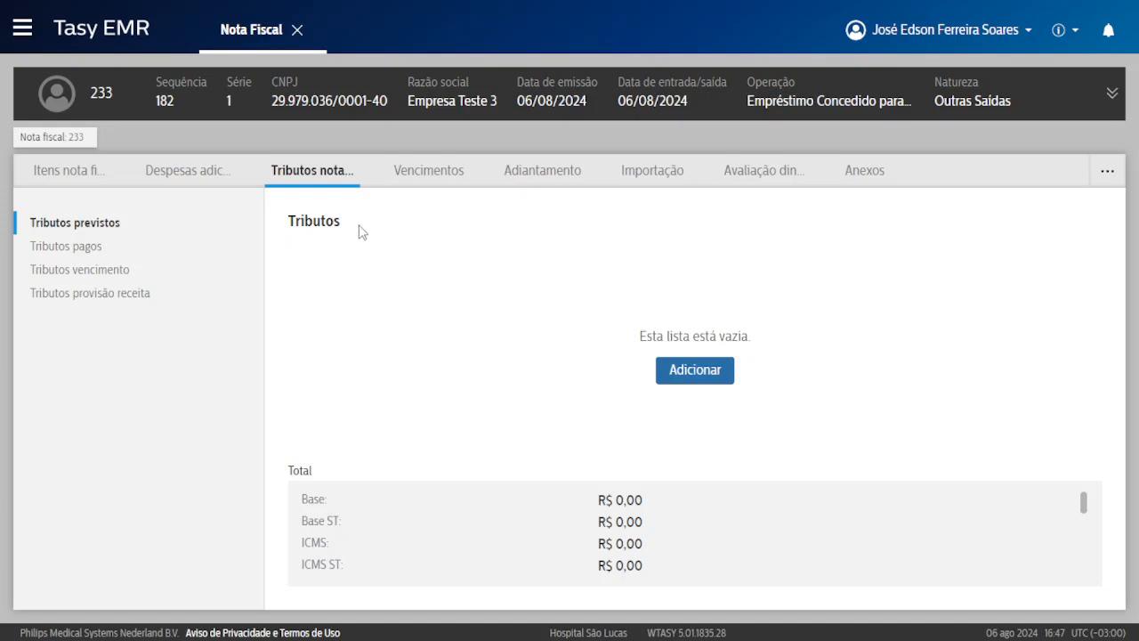
click(426, 174)
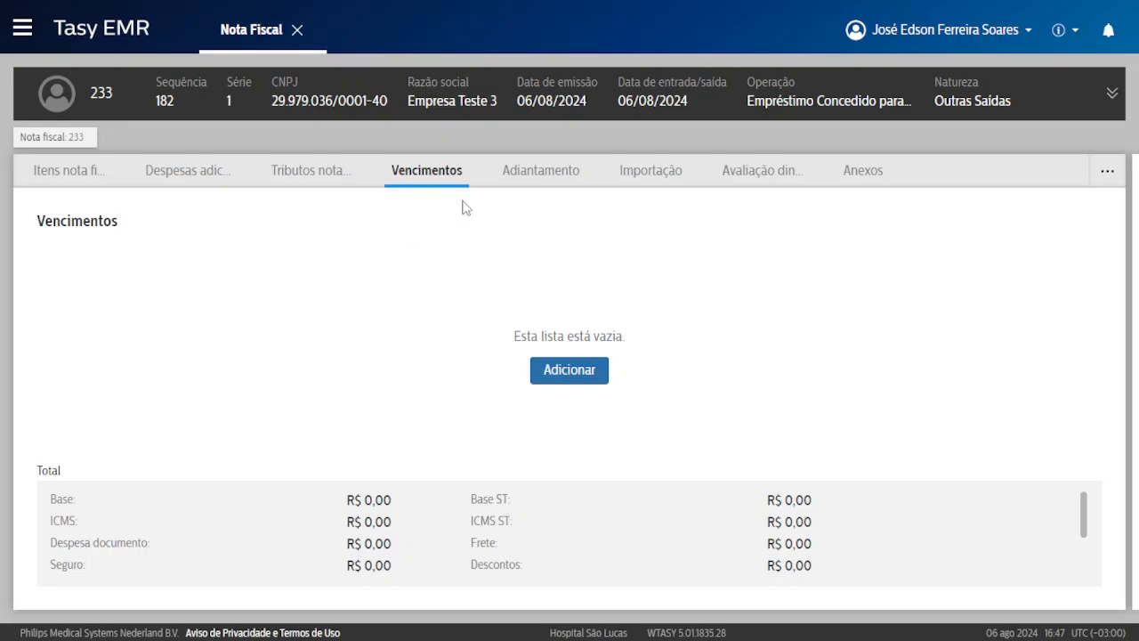
right_click(364, 245)
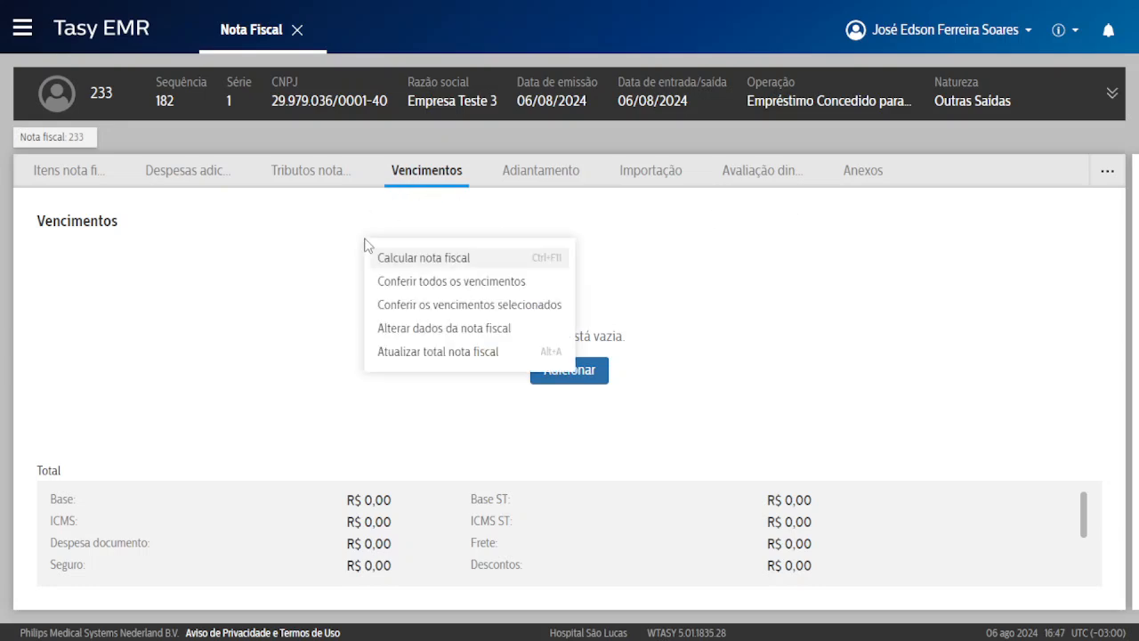
click(429, 354)
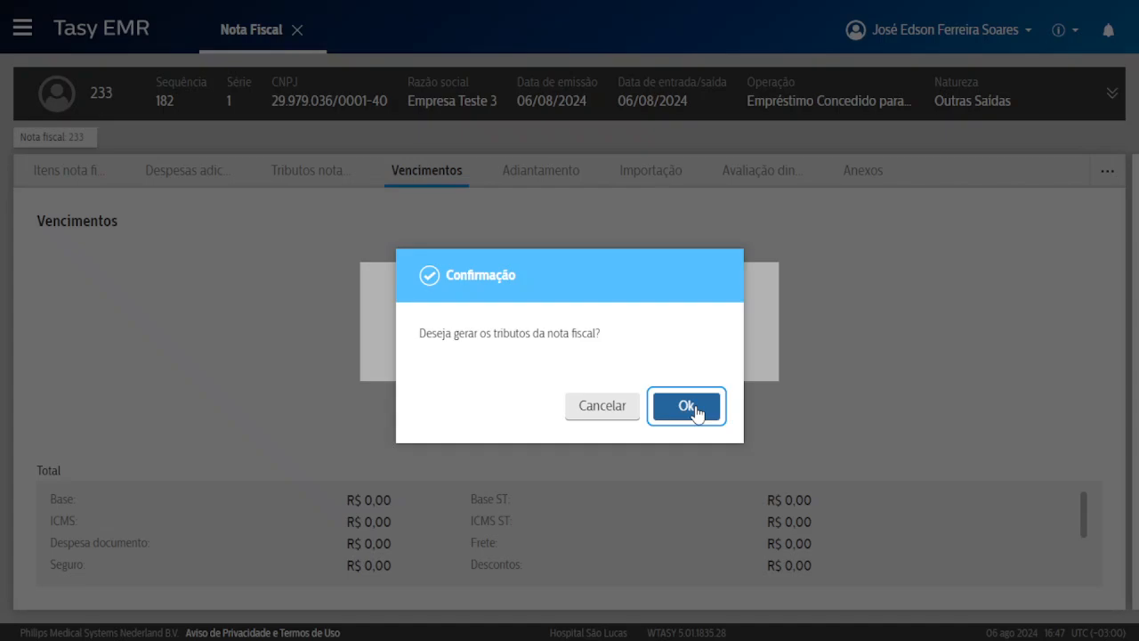
click(686, 405)
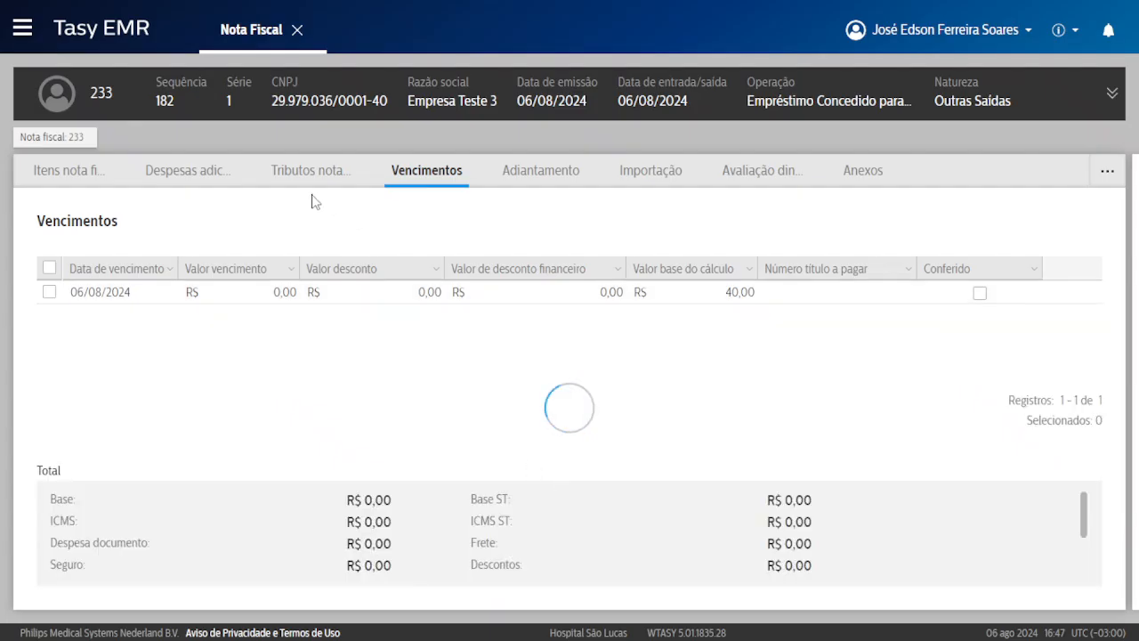
Mark the 06/08/2024 due date as checked with Conferir todos os vencimentos.
click(312, 172)
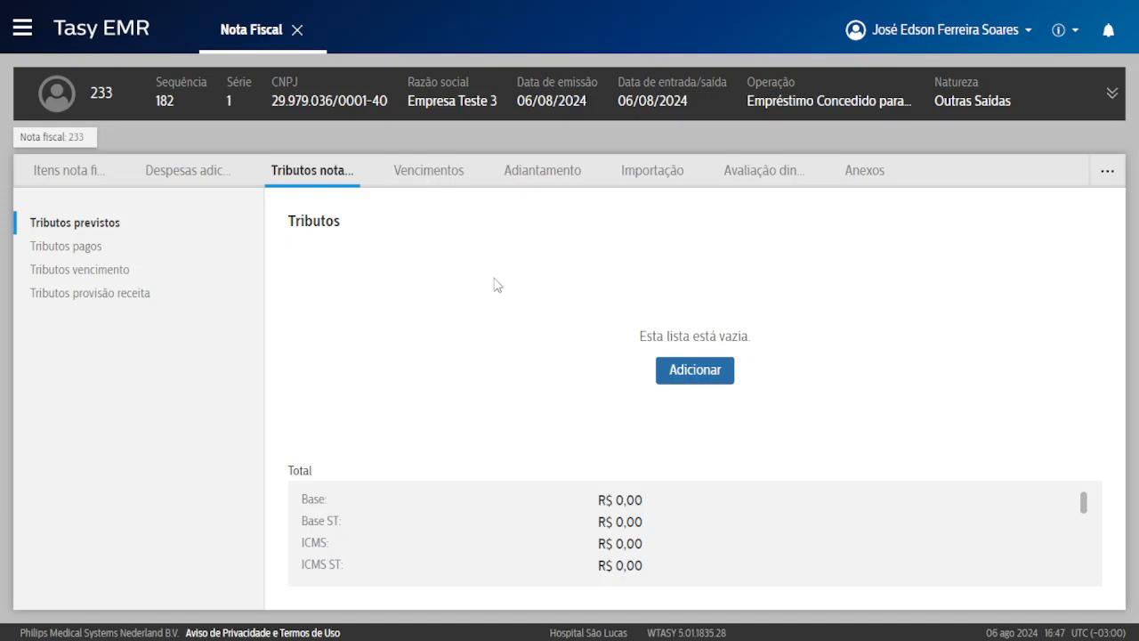
click(419, 174)
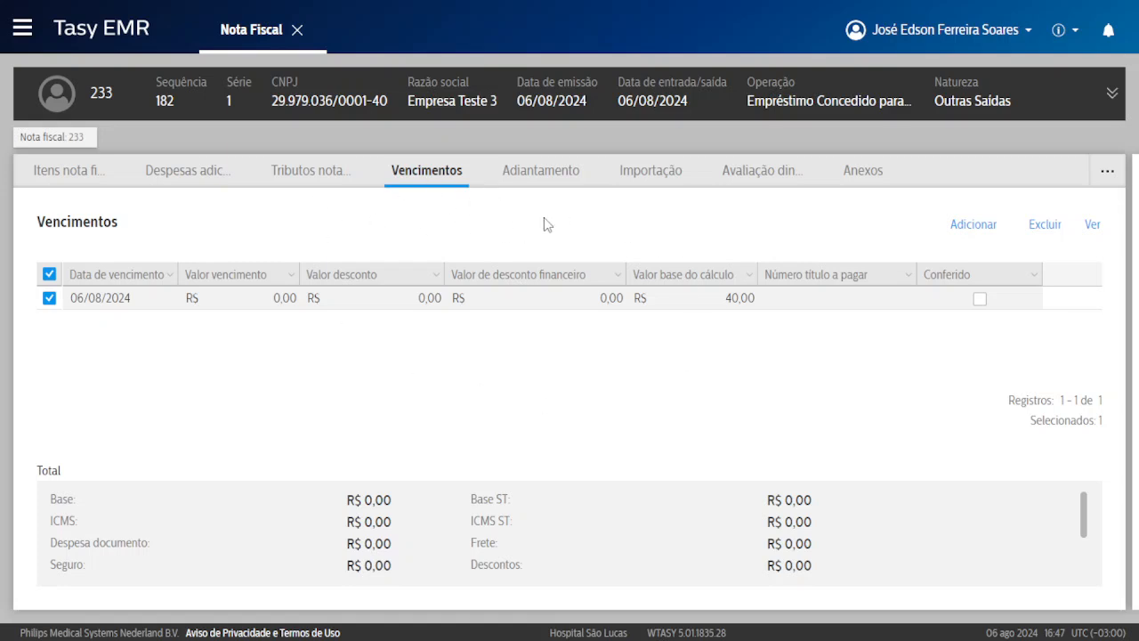
right_click(582, 301)
click(453, 342)
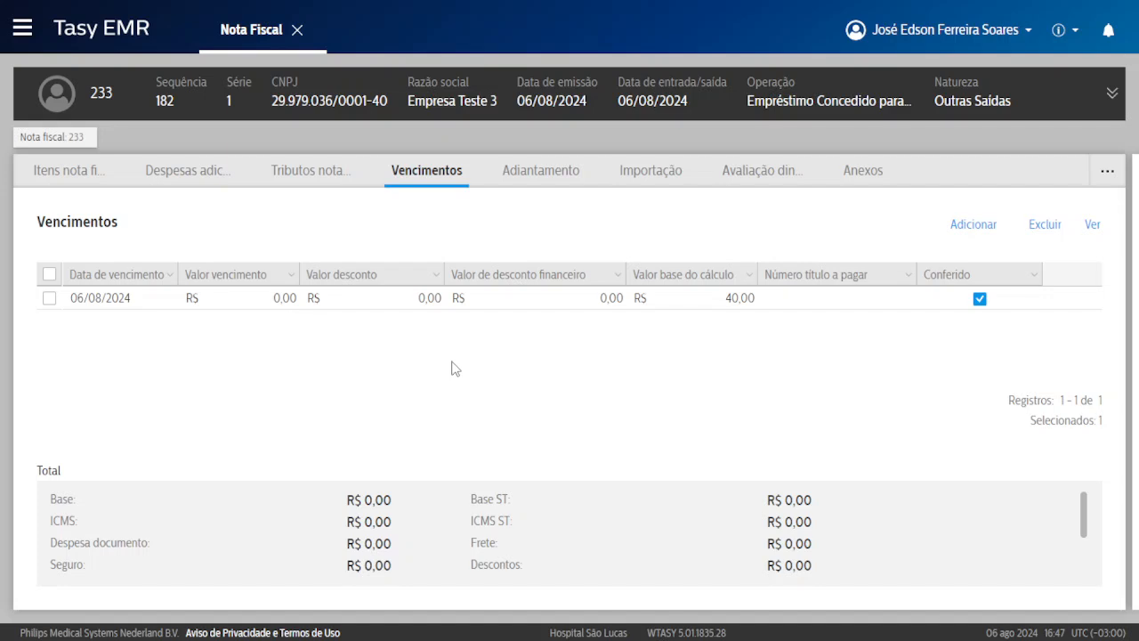
scroll(672, 535, down, 3)
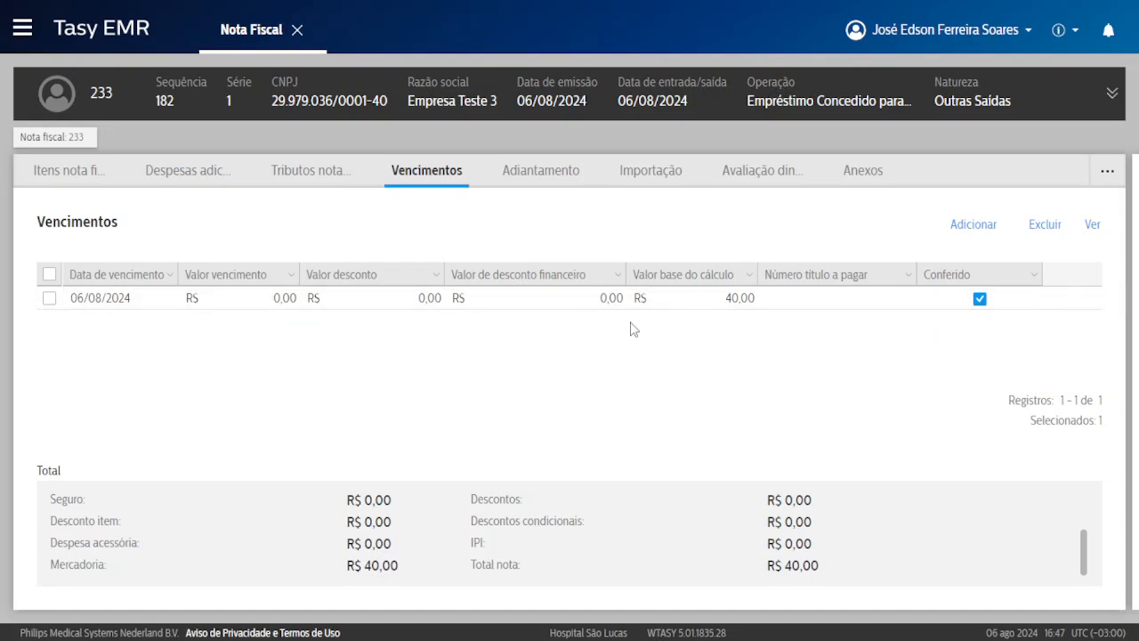
right_click(463, 306)
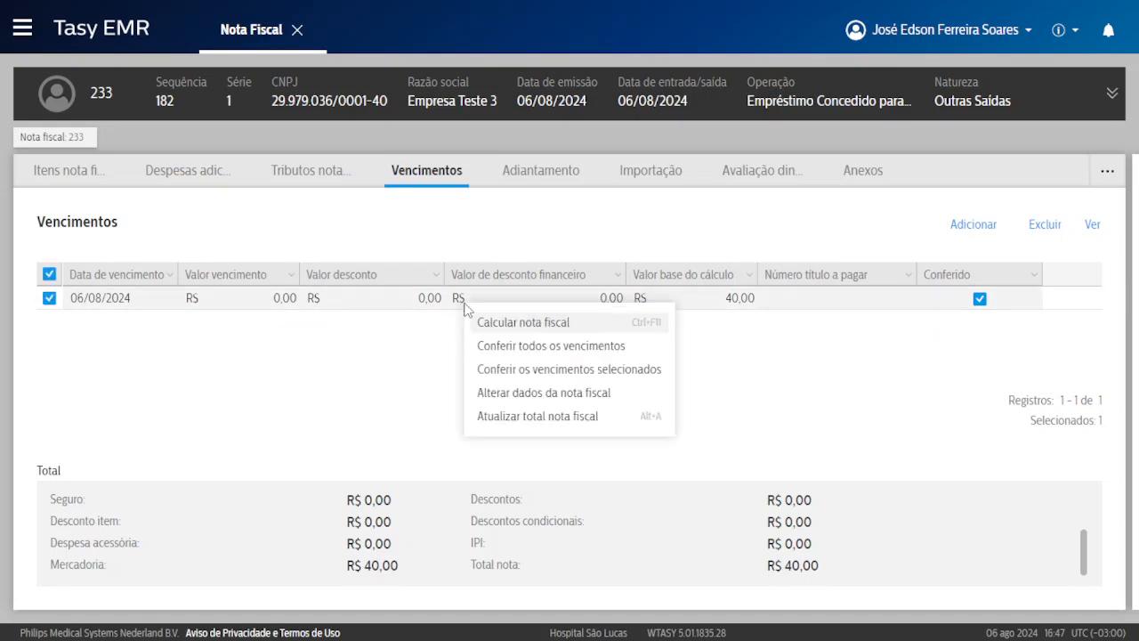
click(532, 325)
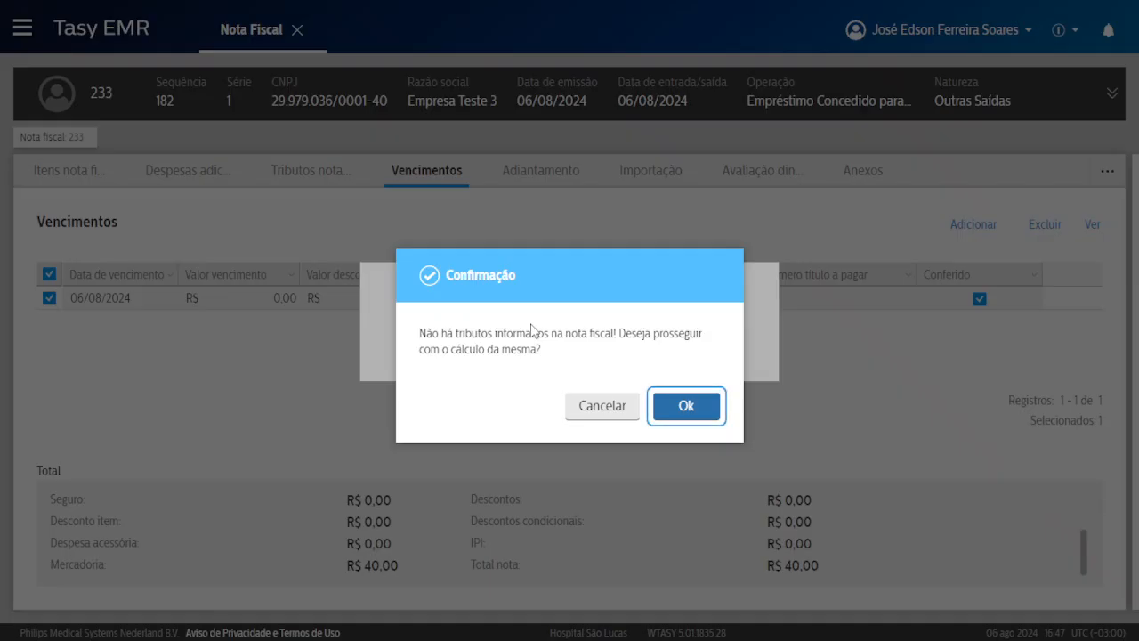
click(676, 407)
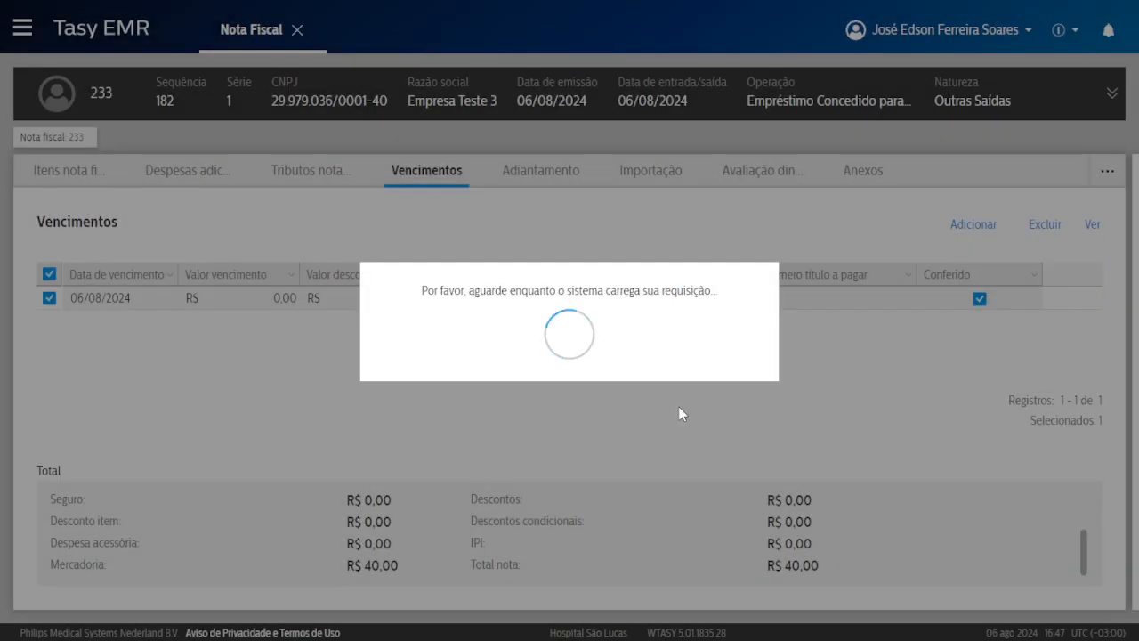
scroll(564, 344, down, 2)
scroll(557, 354, up, 2)
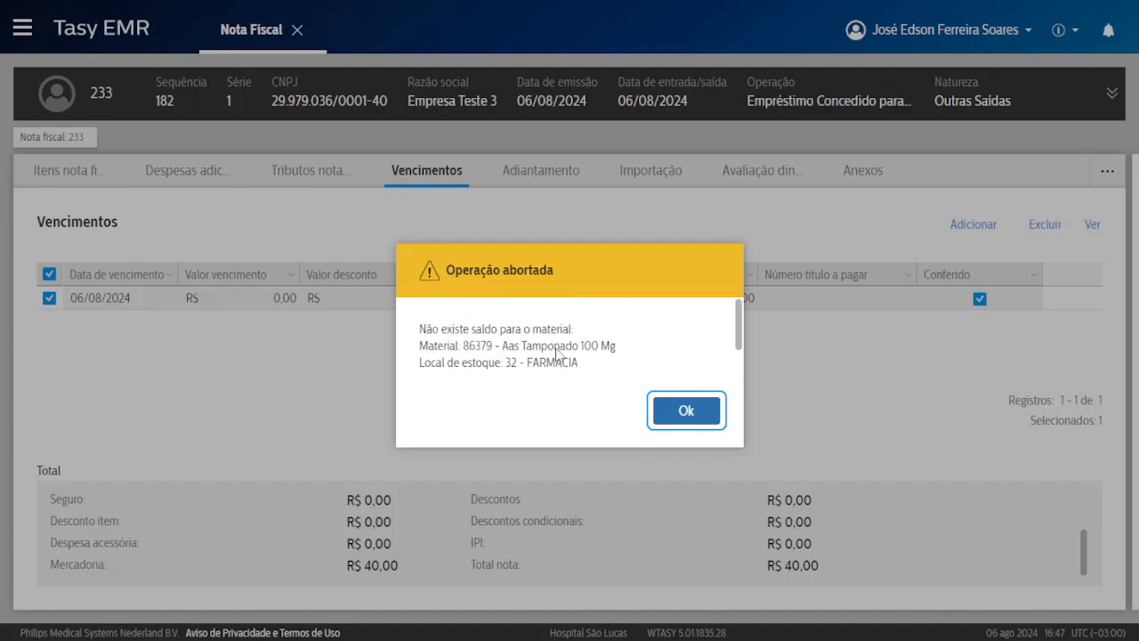
drag(428, 329, 566, 330)
click(492, 345)
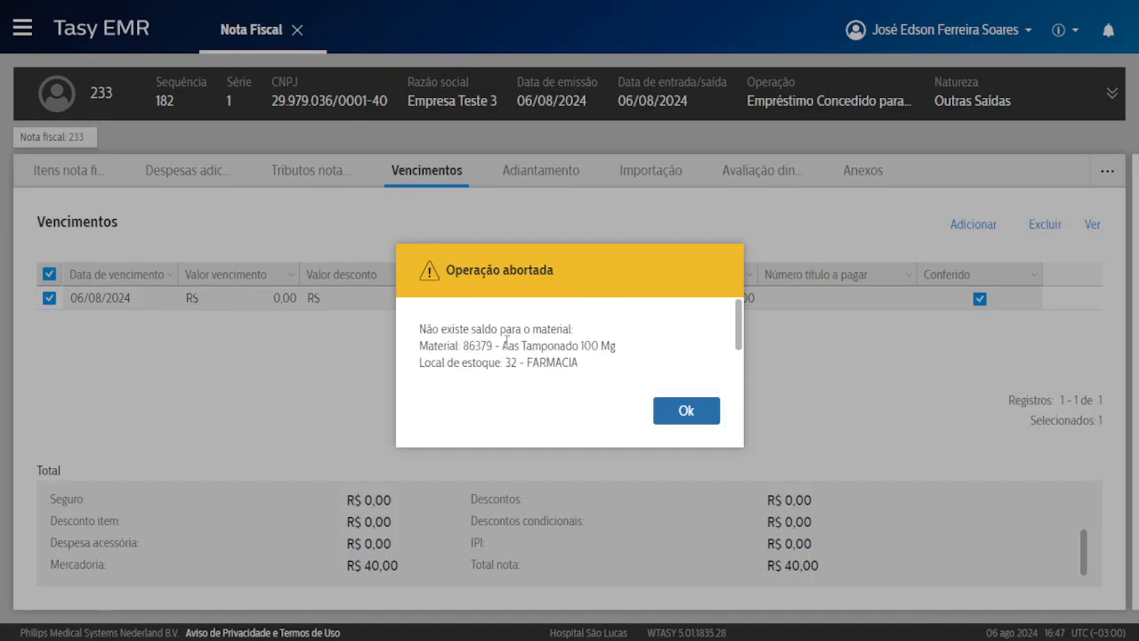
drag(505, 343, 569, 331)
click(595, 345)
scroll(565, 352, down, 2)
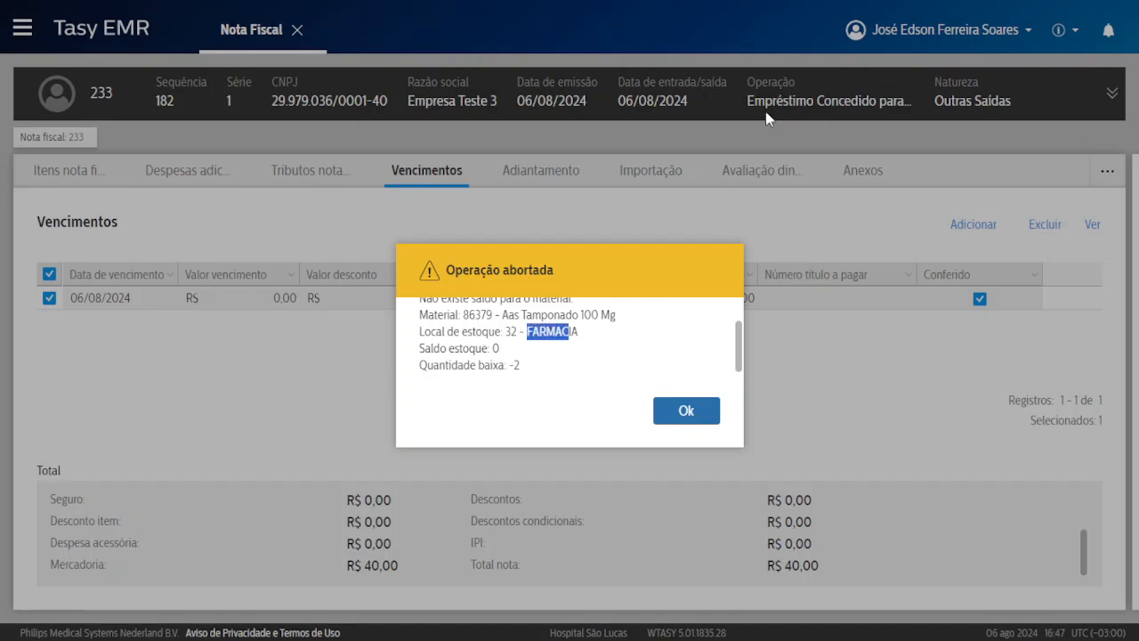
click(505, 368)
scroll(538, 383, up, 1)
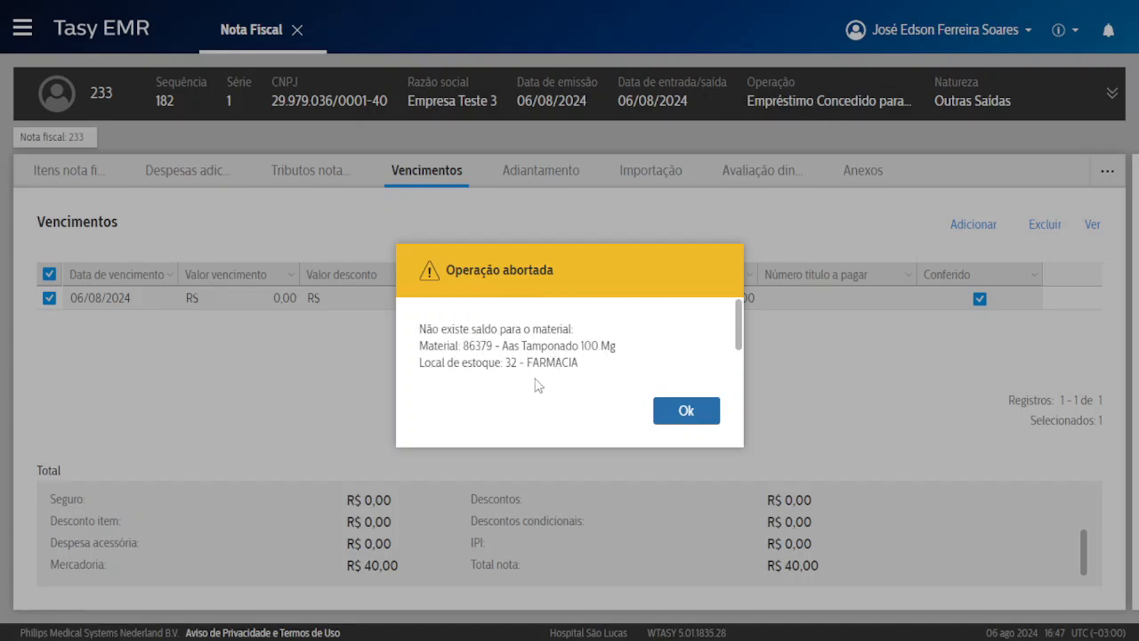
scroll(582, 361, down, 1)
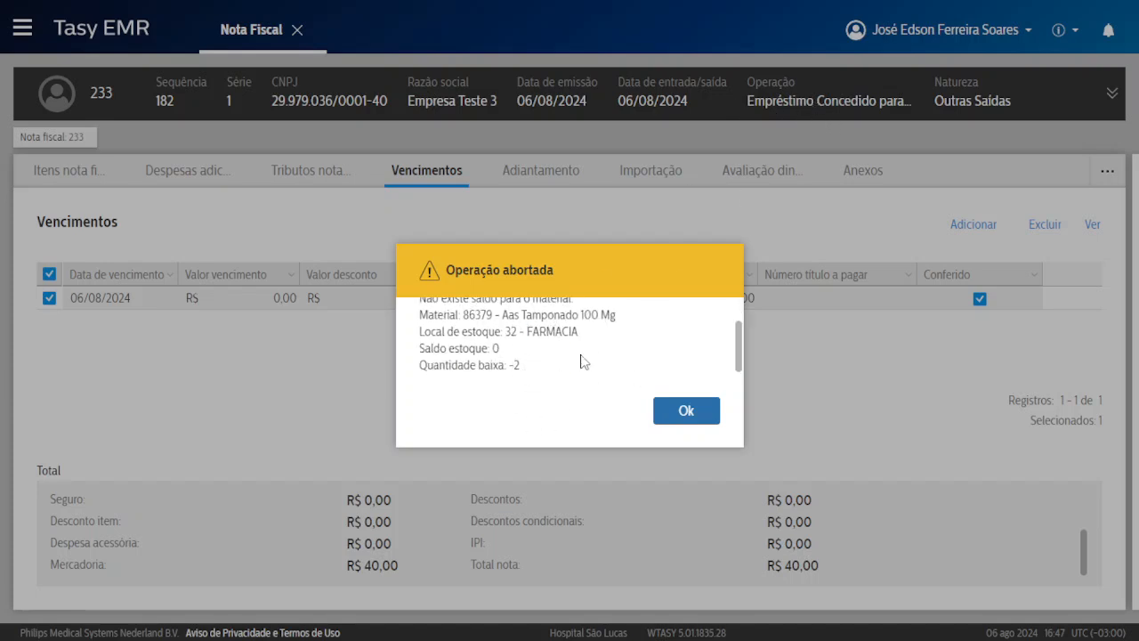
click(682, 406)
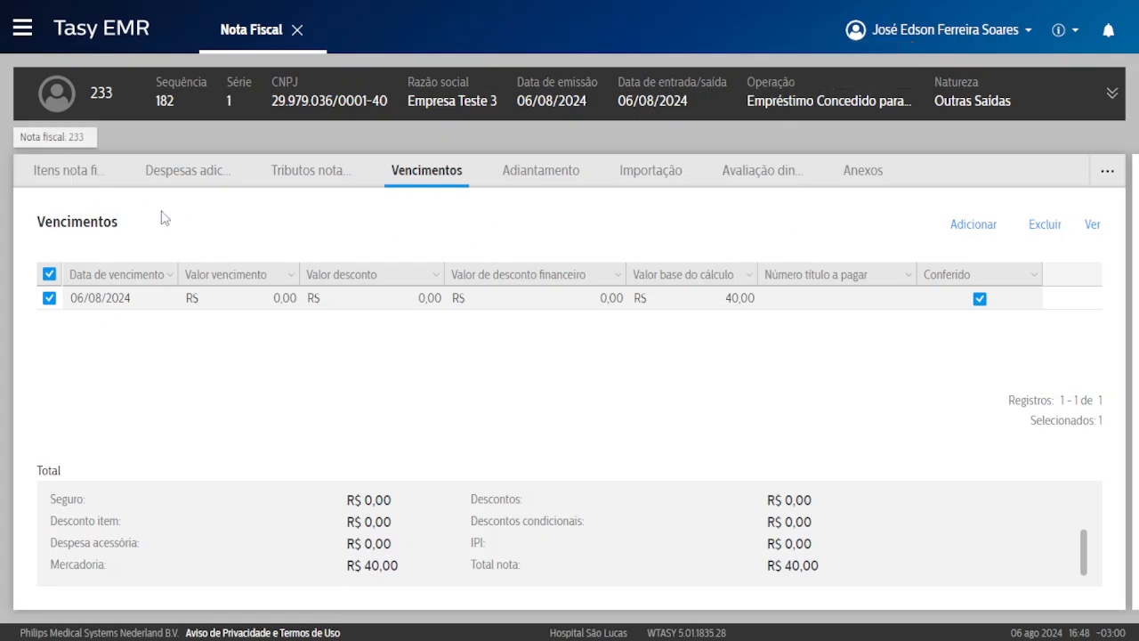
Go back to the fiscal note list and view the addable note types without choosing one.
click(76, 175)
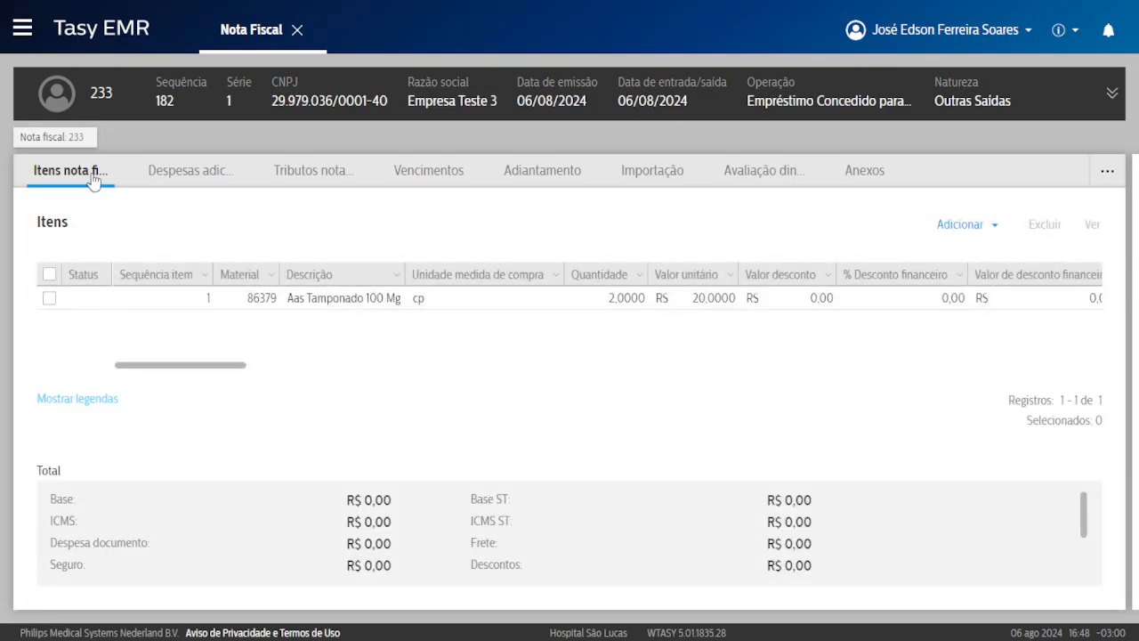
click(51, 137)
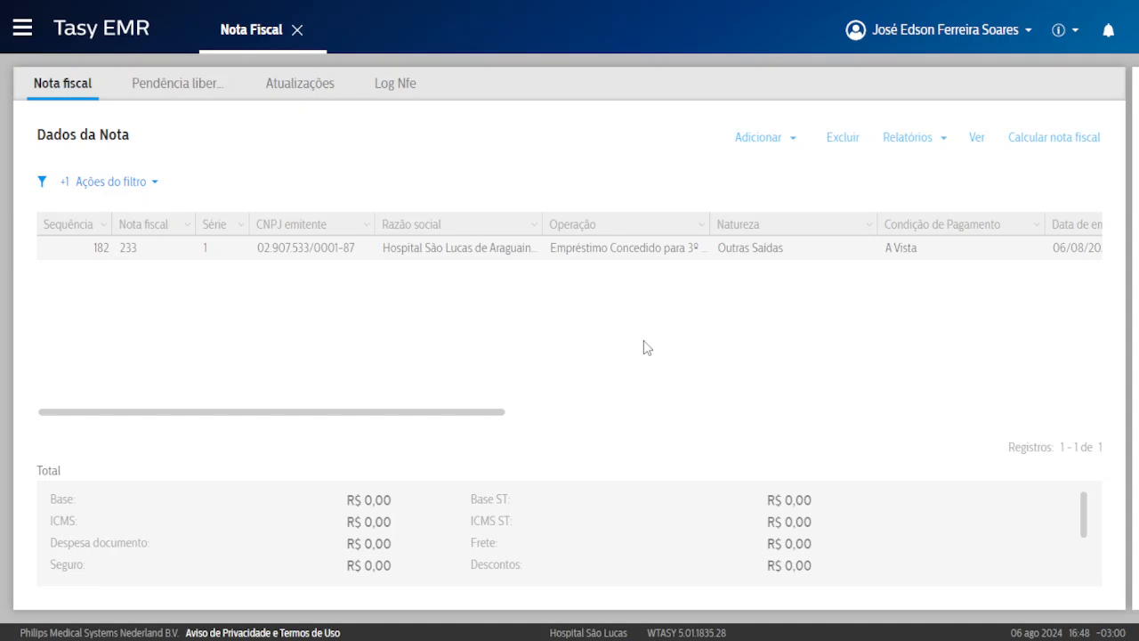
click(759, 144)
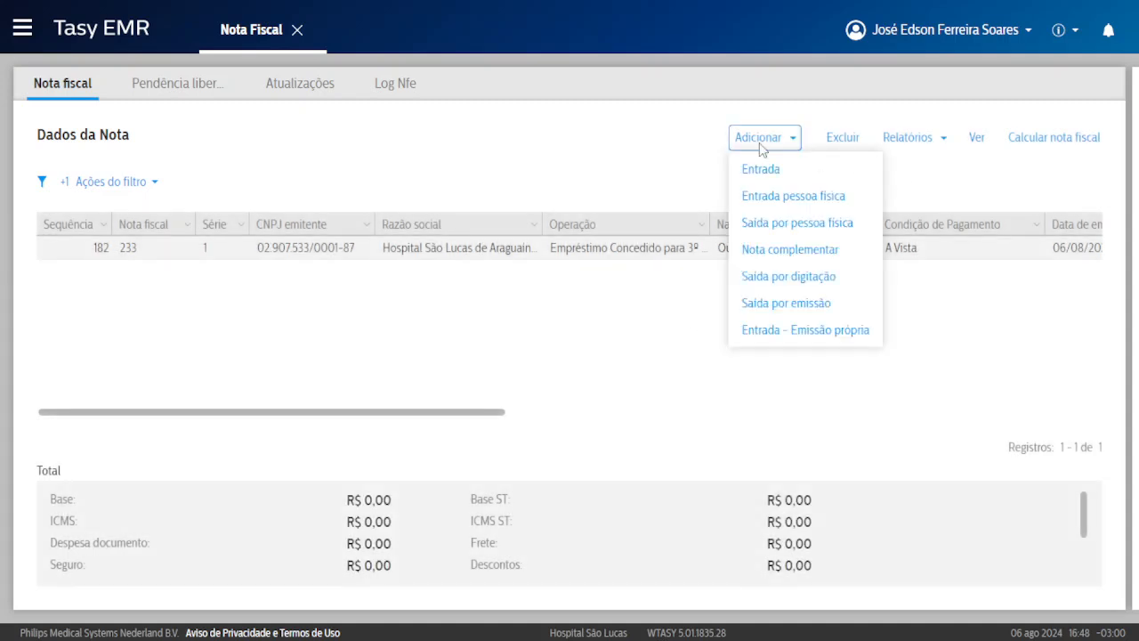
click(791, 252)
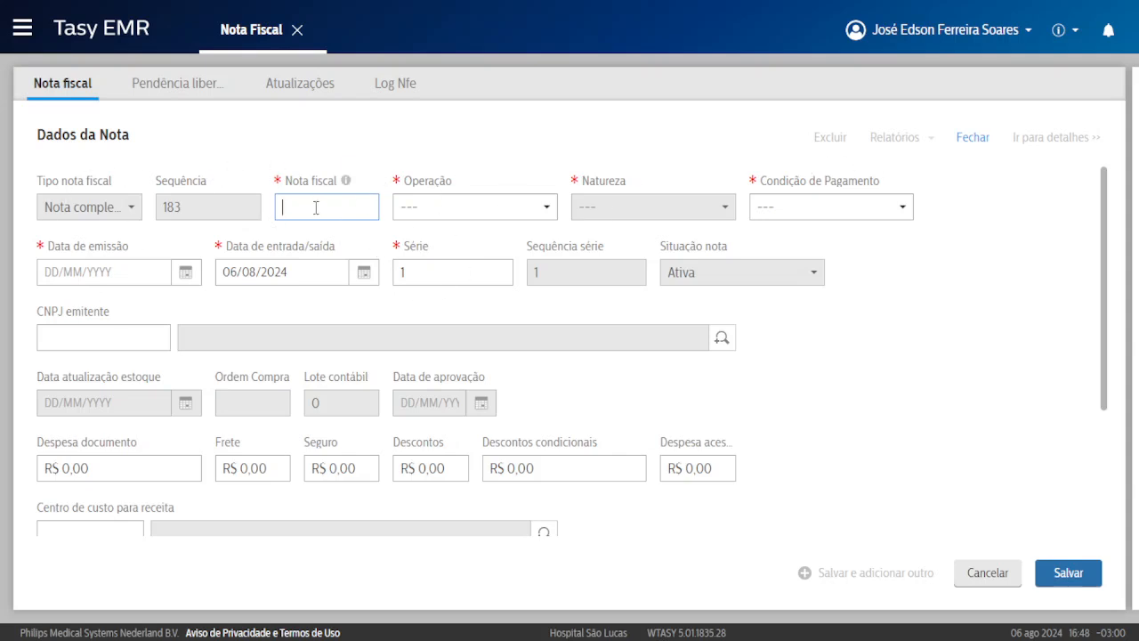
Set Nota Fiscal de Serviço, Compra dentro do estado, A Vista / 20 Dias, and issue date 06/08/2024.
click(477, 210)
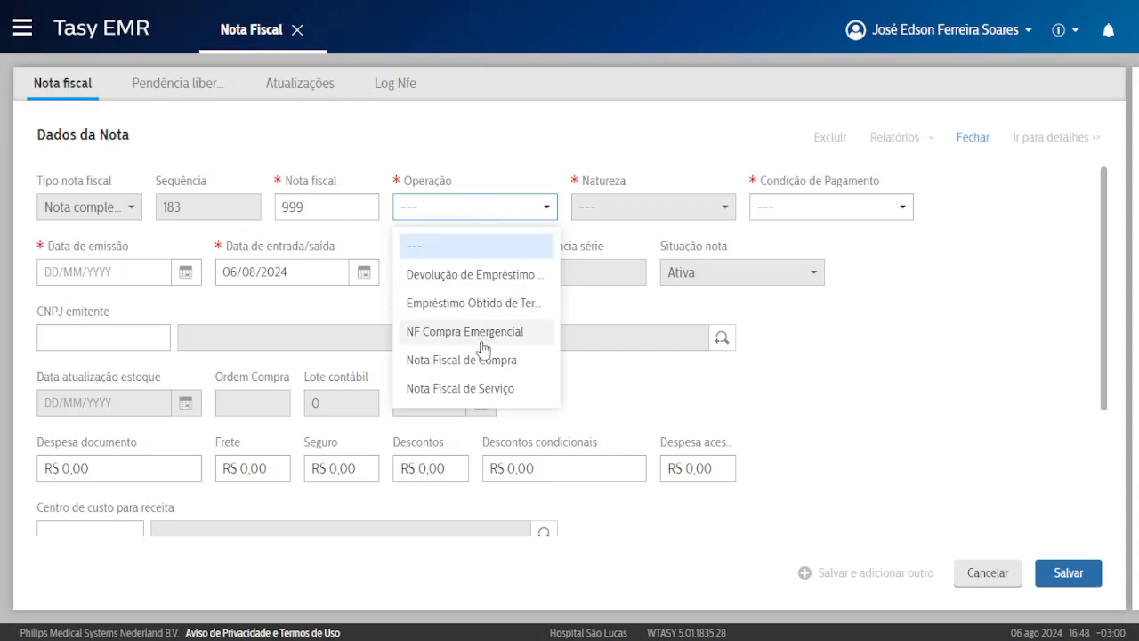
click(471, 389)
click(631, 213)
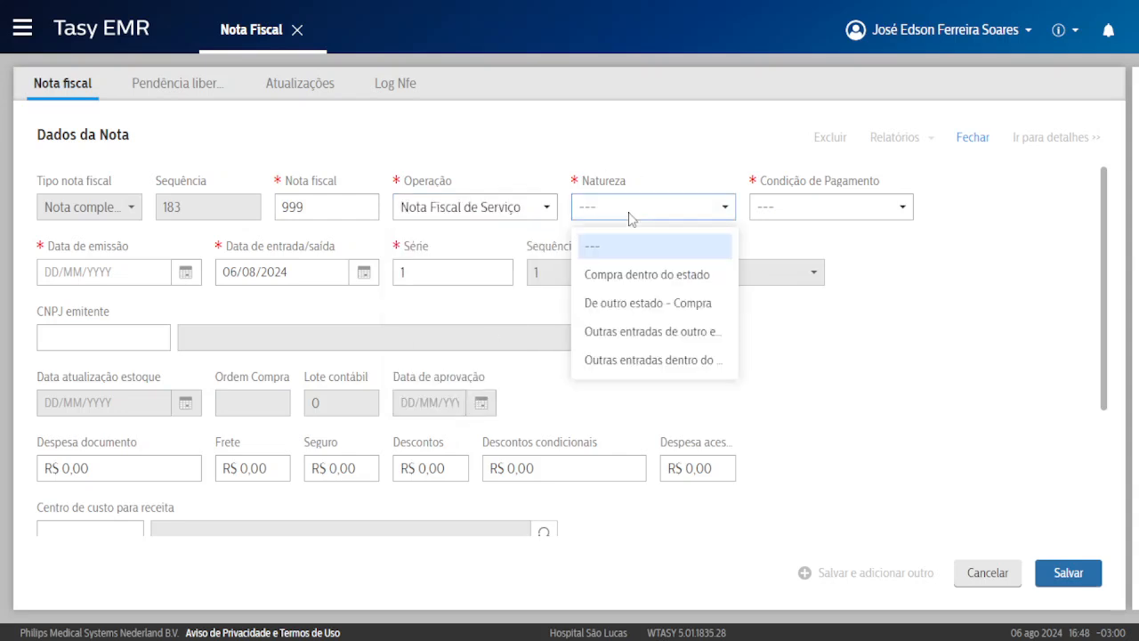
click(650, 267)
click(801, 210)
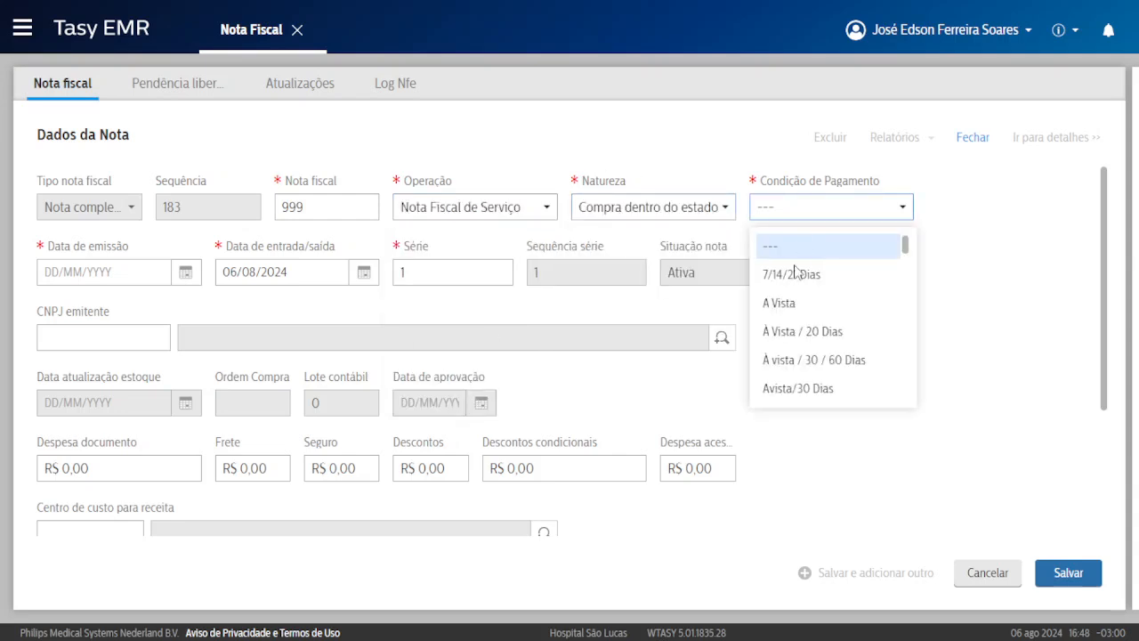
click(806, 330)
click(125, 272)
click(186, 273)
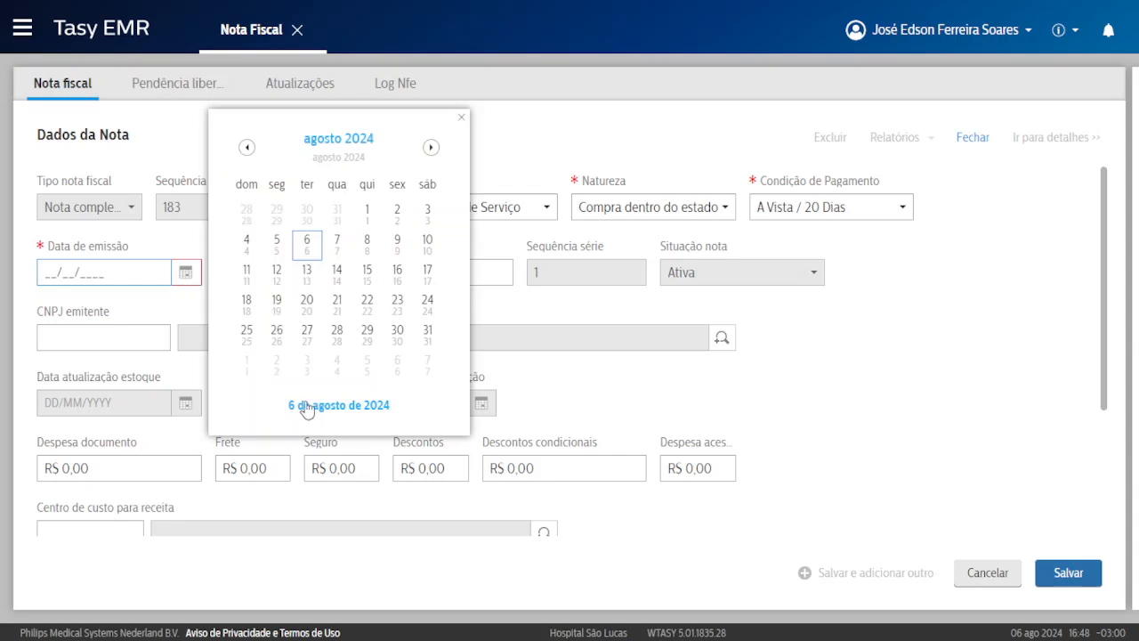
click(305, 405)
Pick Empresa Teste 1 as issuer and save note 999, skipping the advances prompt.
click(63, 328)
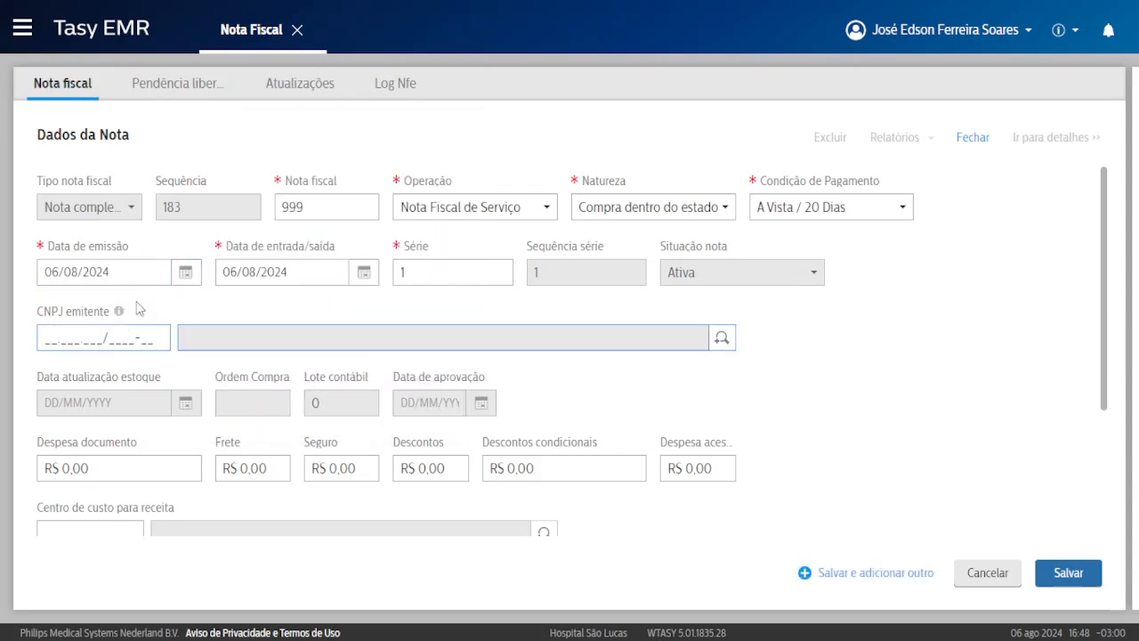
click(721, 338)
click(361, 557)
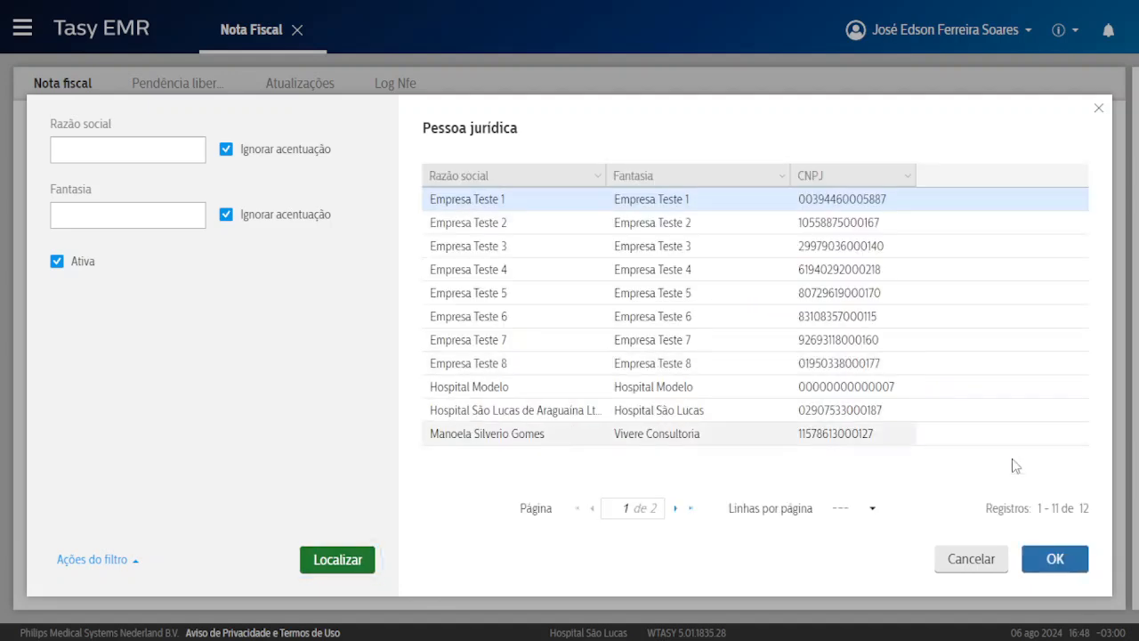
click(1055, 558)
scroll(525, 387, down, 1)
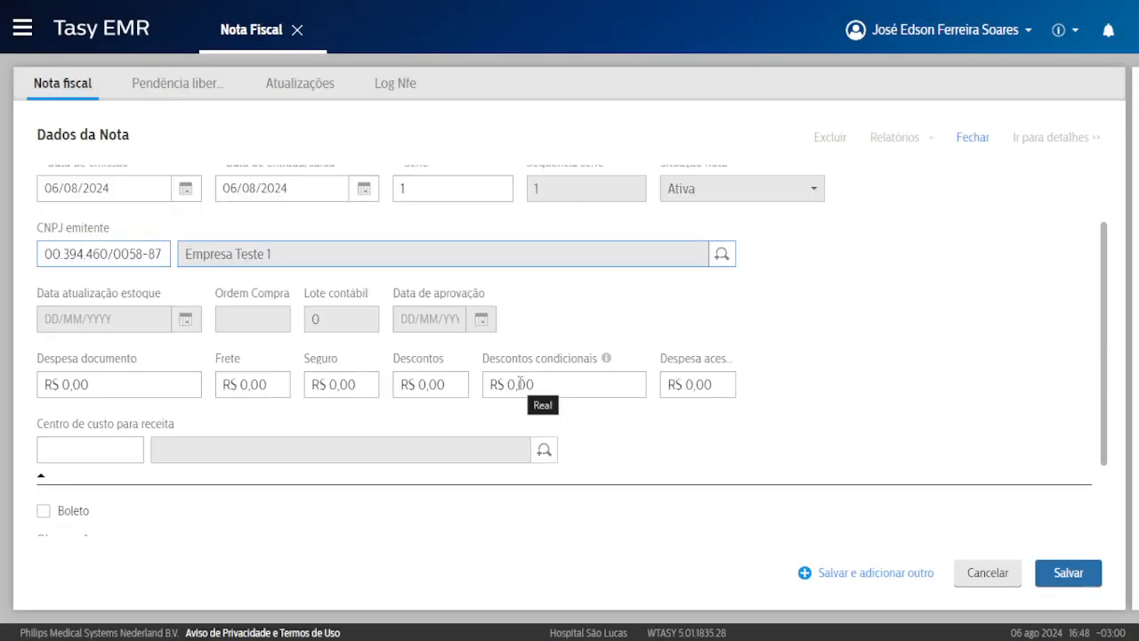
scroll(519, 381, down, 2)
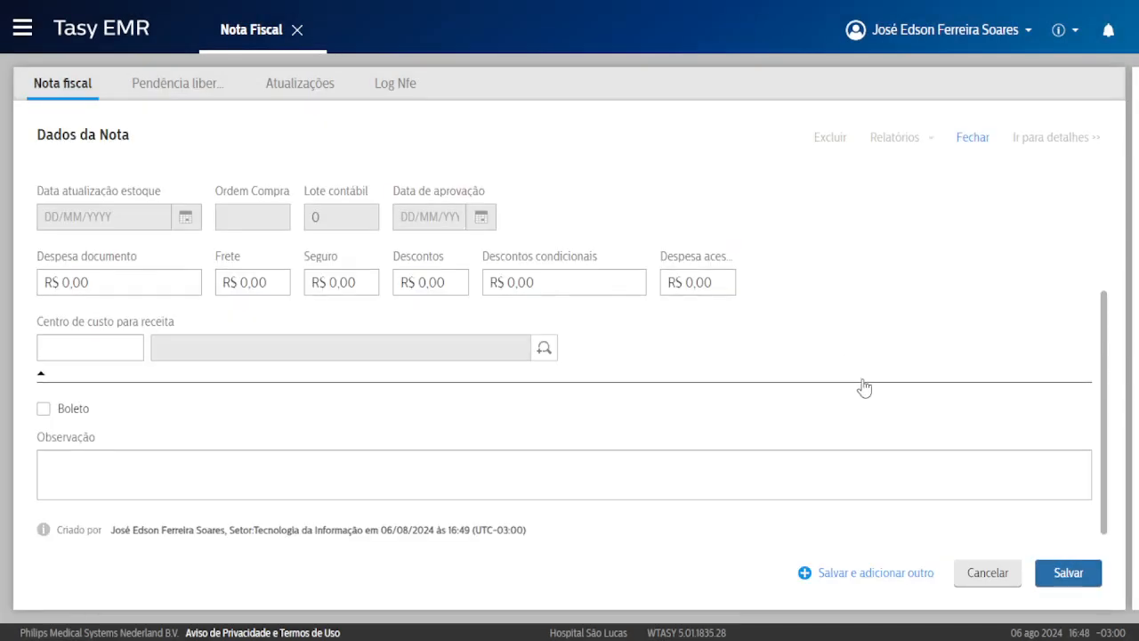
click(1067, 573)
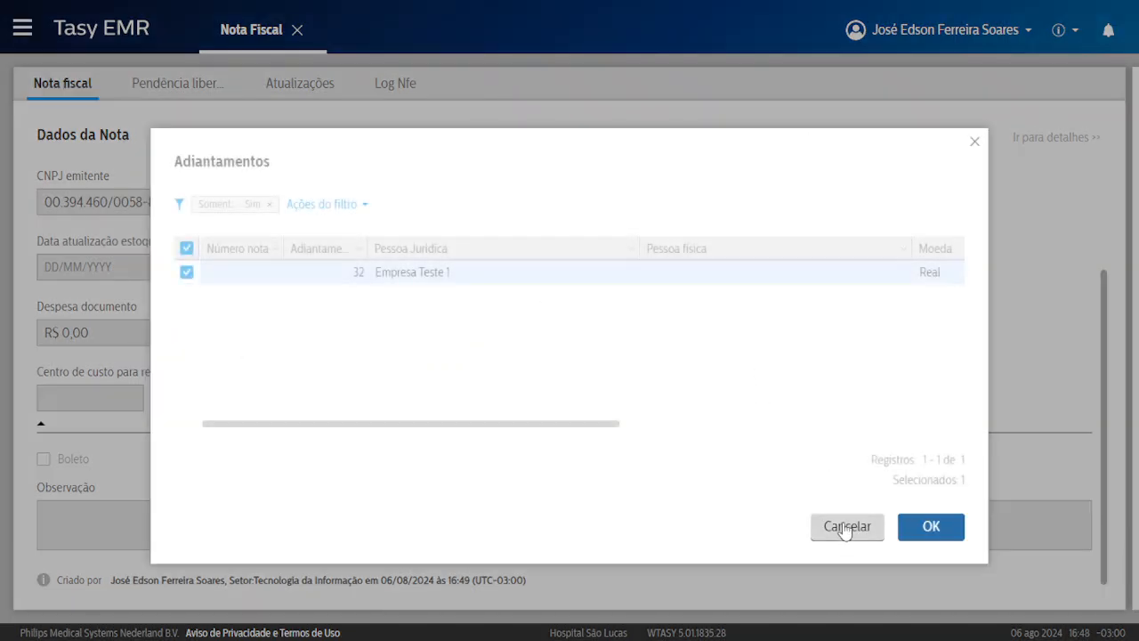
click(845, 526)
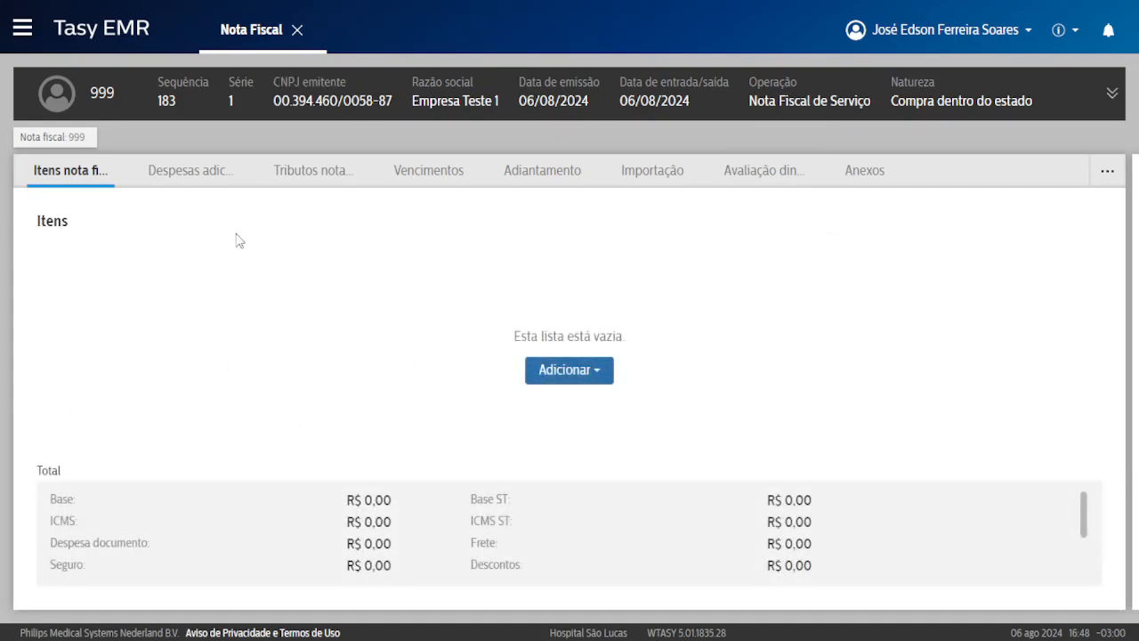
click(572, 372)
Start a manual item, then discard it unsaved with Sair sem salvar.
click(588, 405)
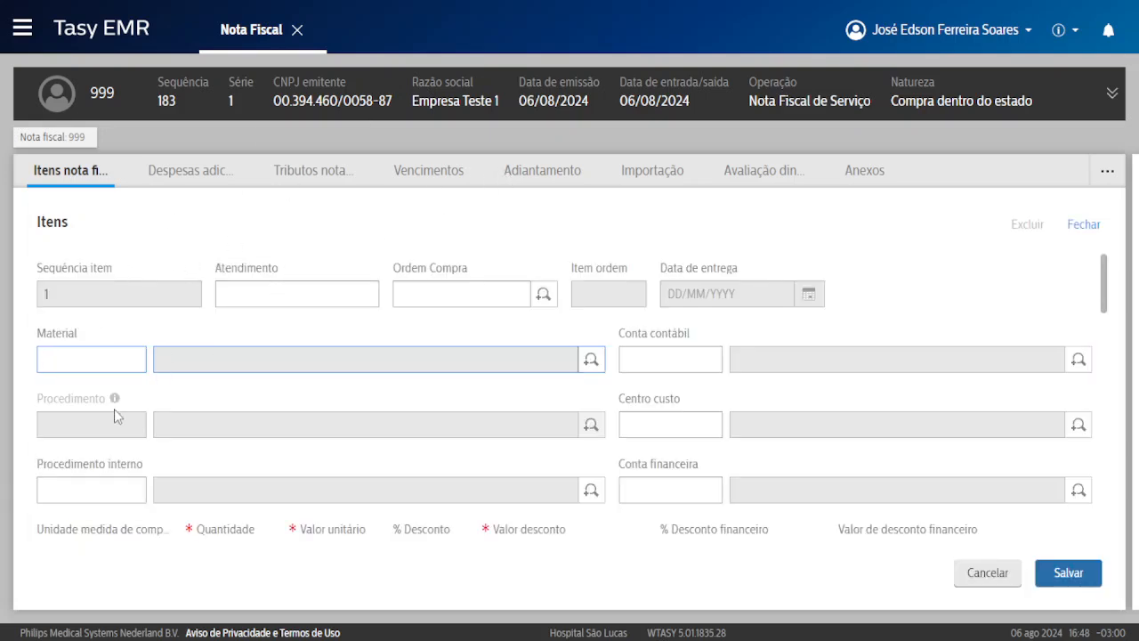
scroll(117, 413, down, 1)
click(105, 412)
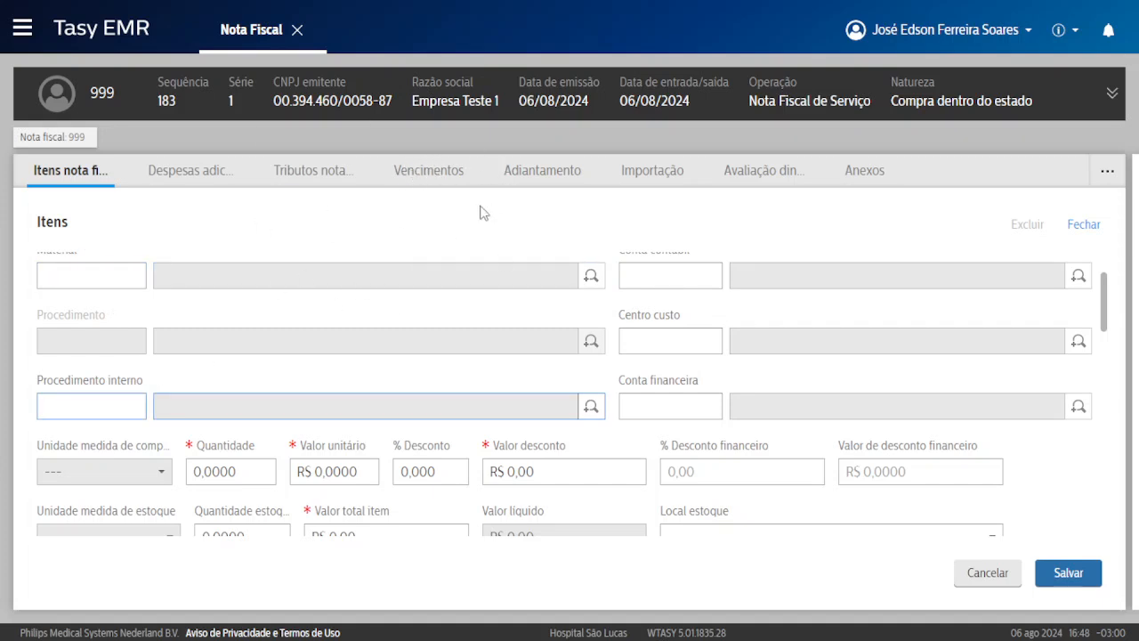
click(73, 139)
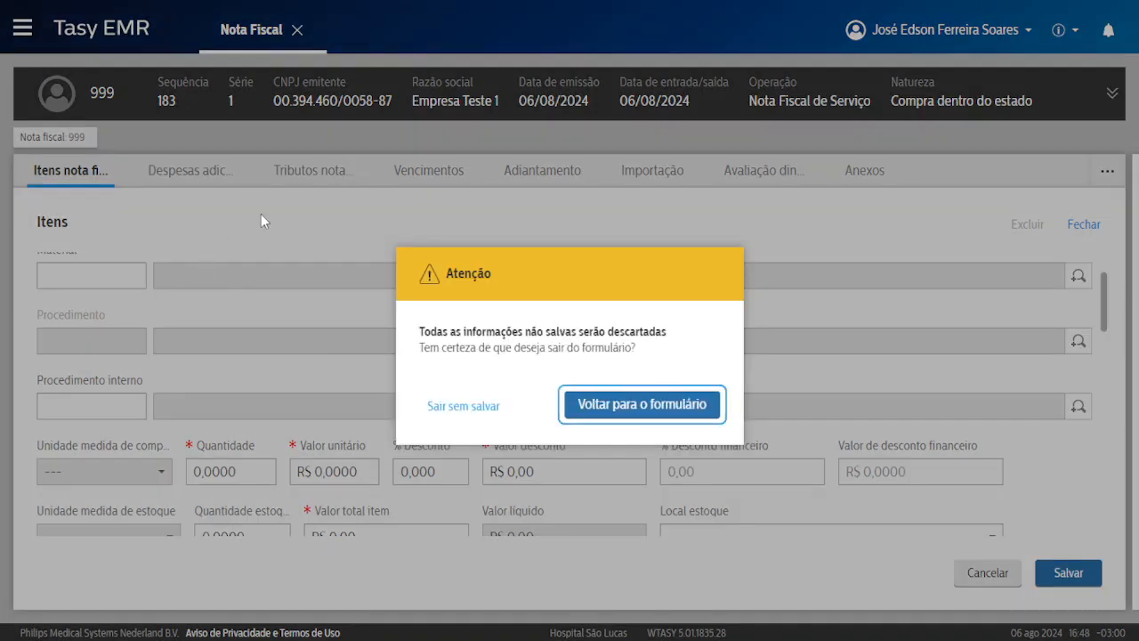
click(488, 405)
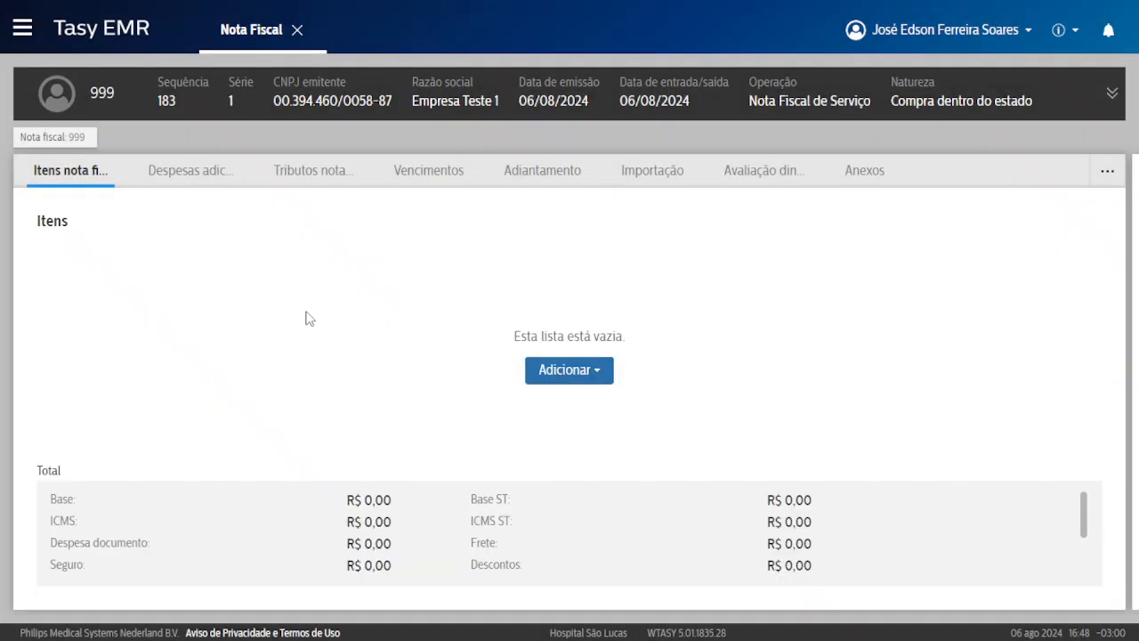
Close note 999 and return to the fiscal note list.
click(84, 140)
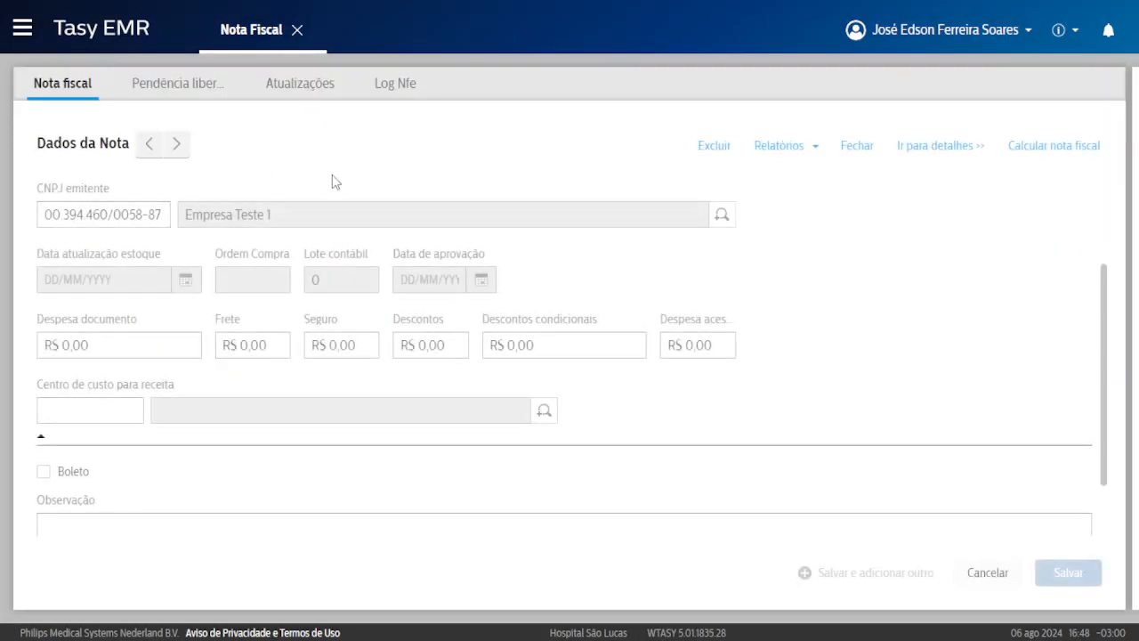
click(859, 147)
click(763, 145)
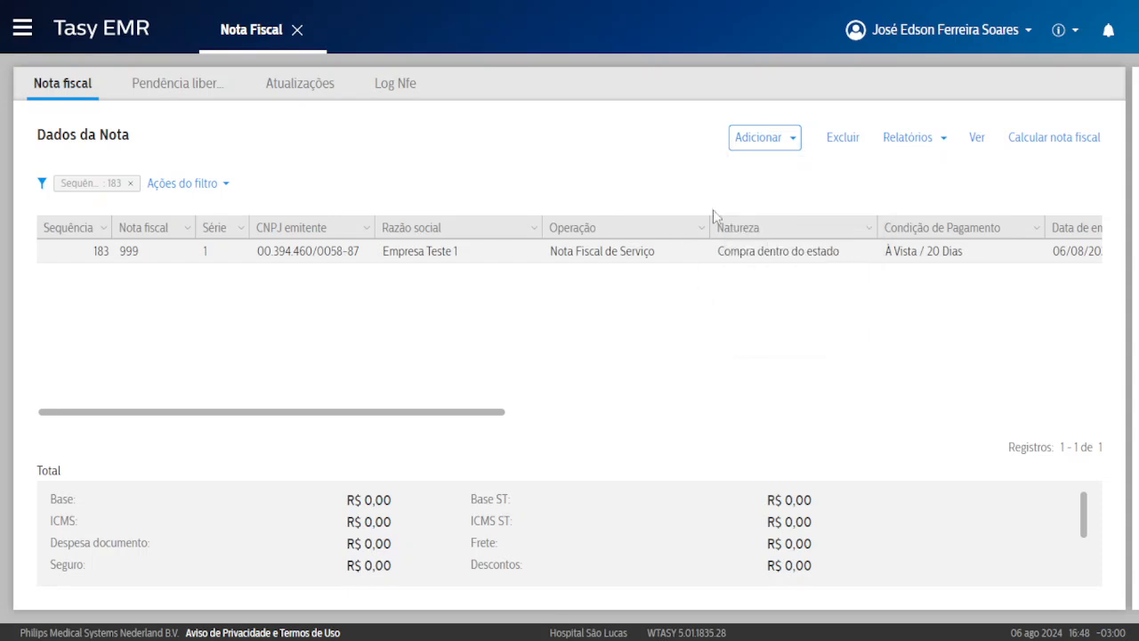
click(792, 143)
click(571, 64)
click(637, 627)
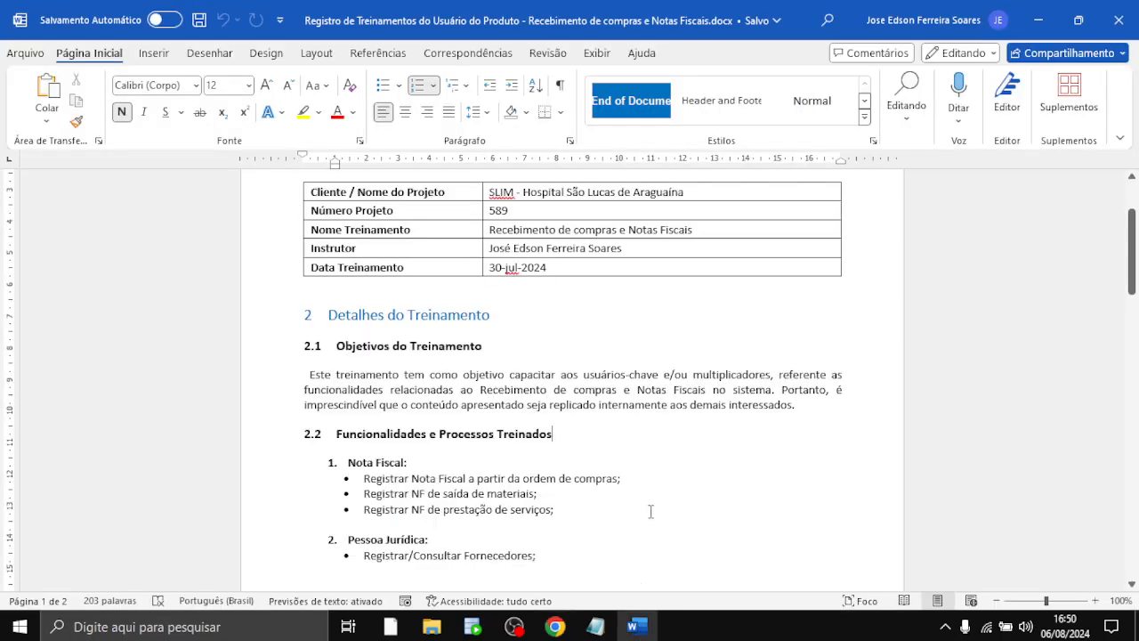
scroll(537, 367, down, 2)
drag(372, 399, 618, 398)
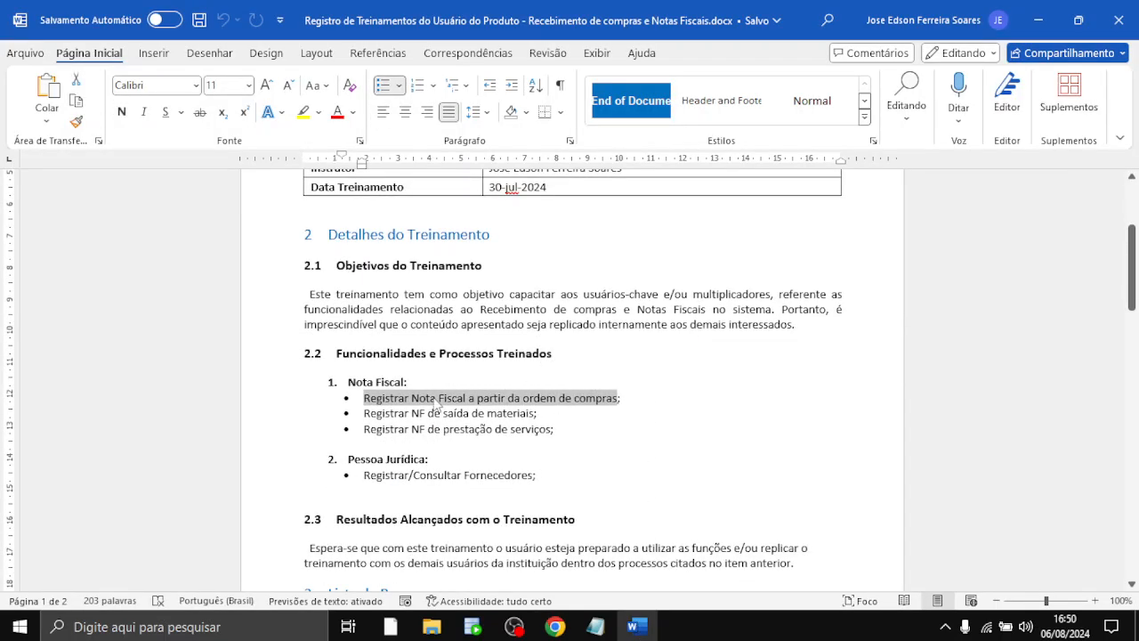
drag(388, 414, 534, 414)
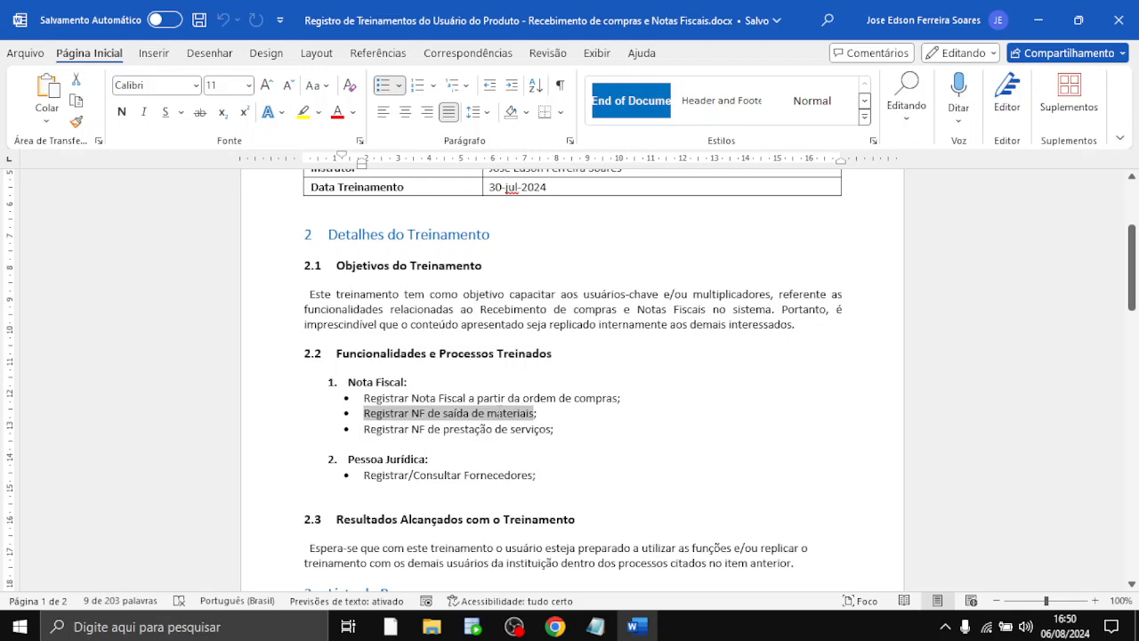
click(468, 413)
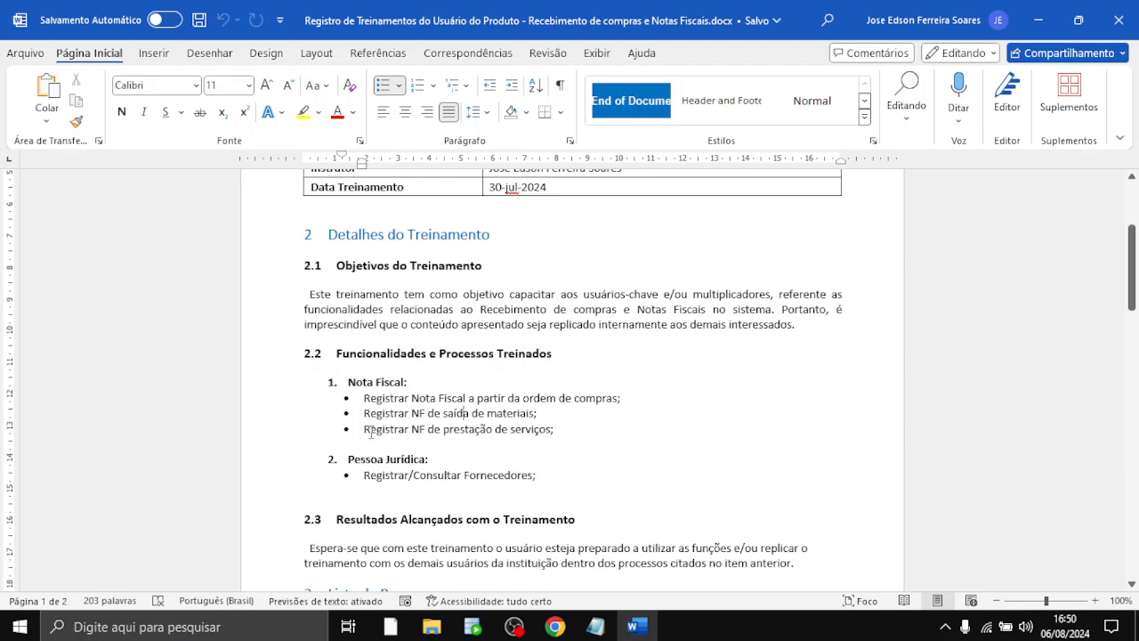
drag(371, 431, 495, 432)
click(481, 438)
Back in full-screen Tasy, start a new Saída por pessoa física note.
mouse_move(555, 626)
click(474, 531)
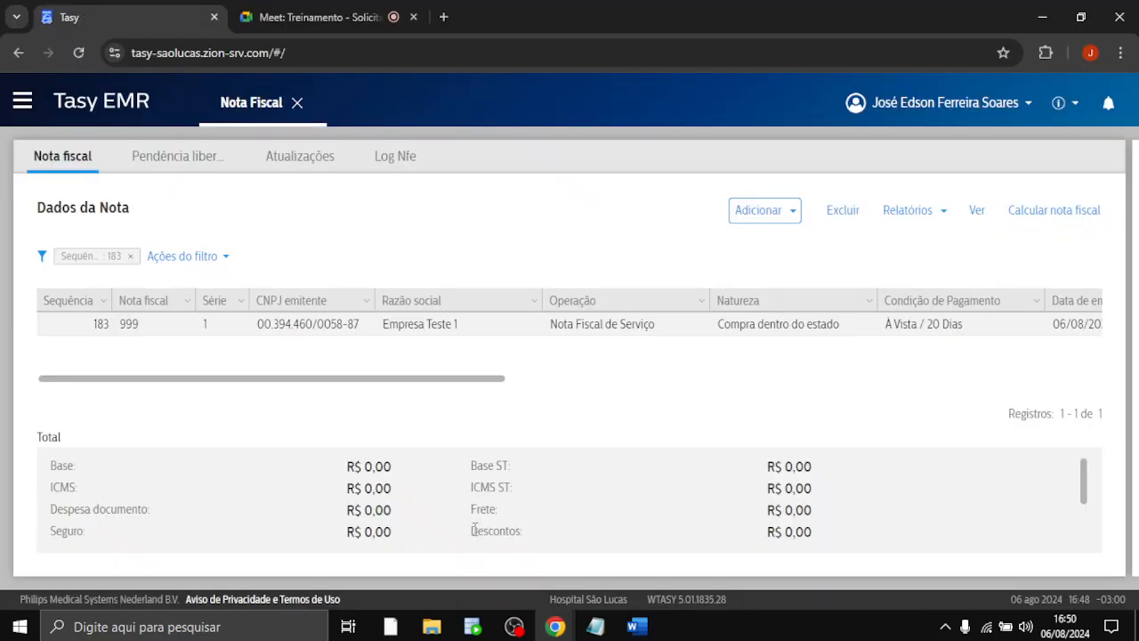
click(511, 224)
key(F11)
click(761, 141)
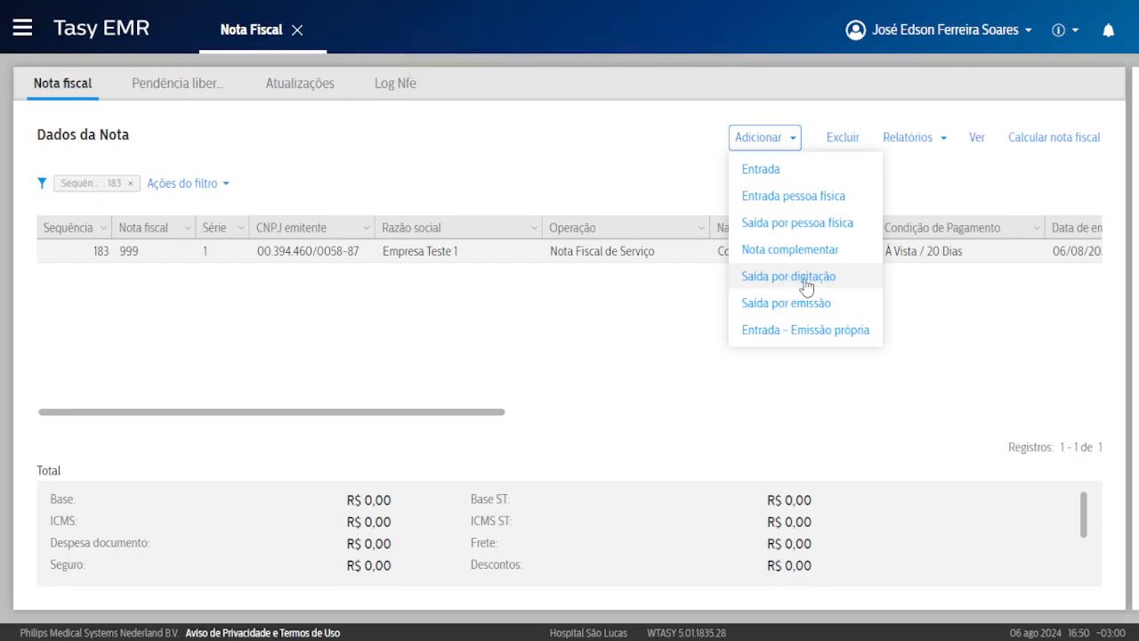
click(797, 223)
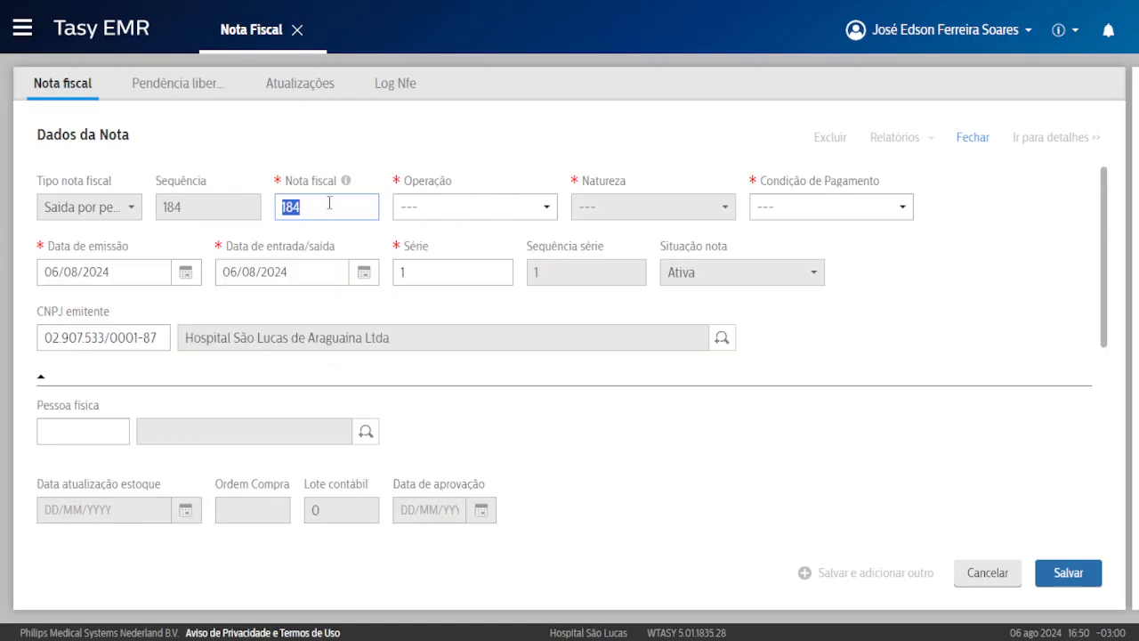
Set operation Prestação de Serviços, the hospital service nature, and A Vista / 20 Dias terms.
click(475, 214)
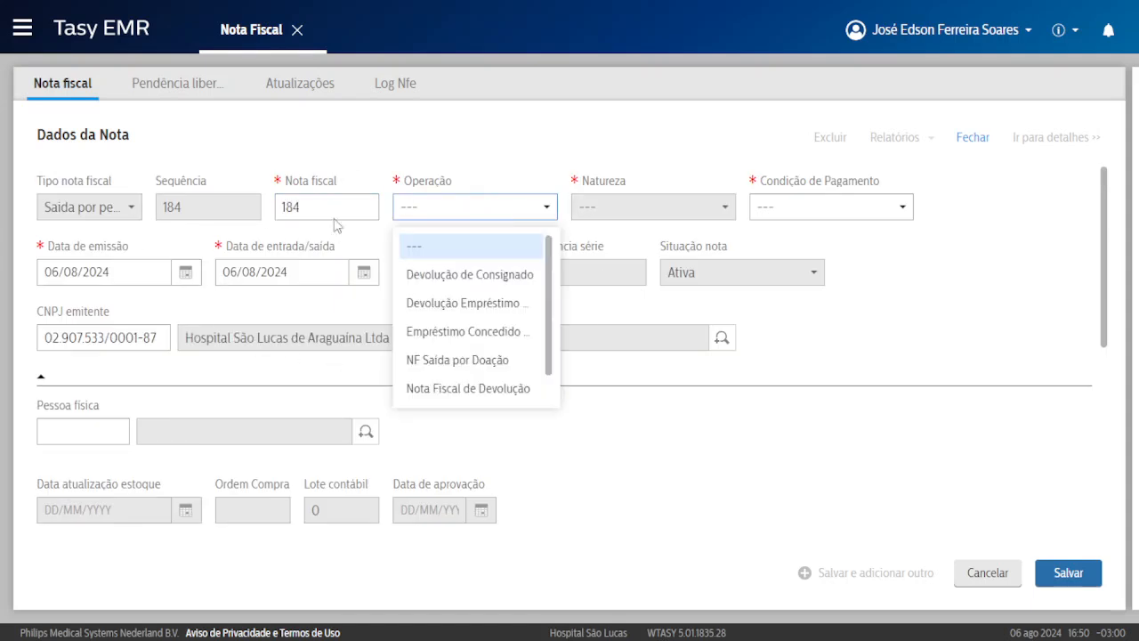
scroll(495, 323, down, 1)
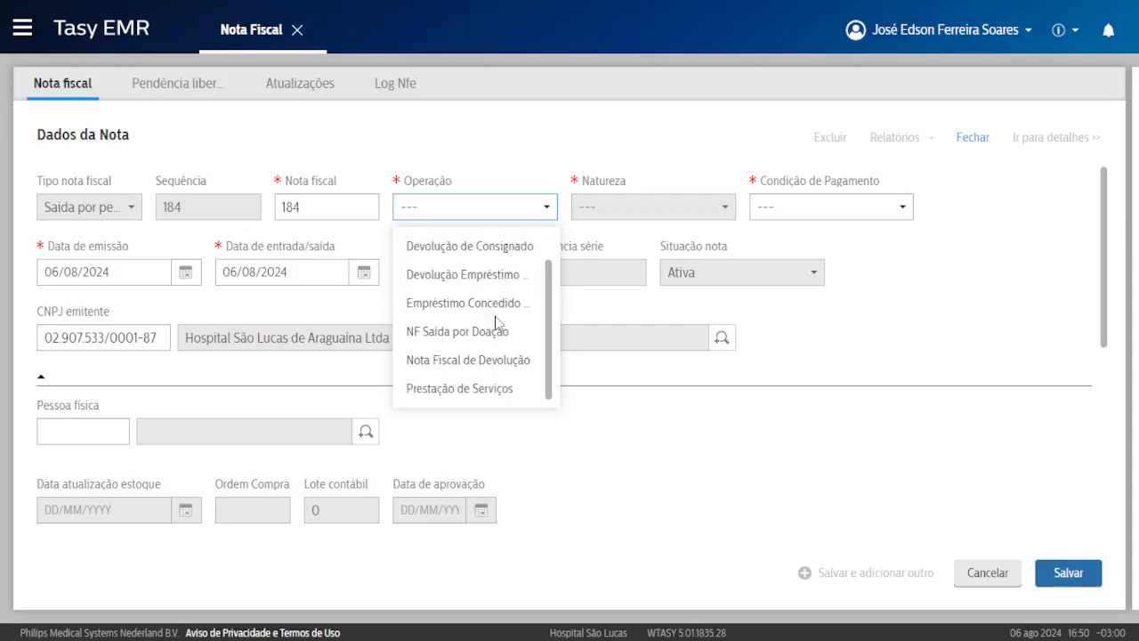
click(443, 389)
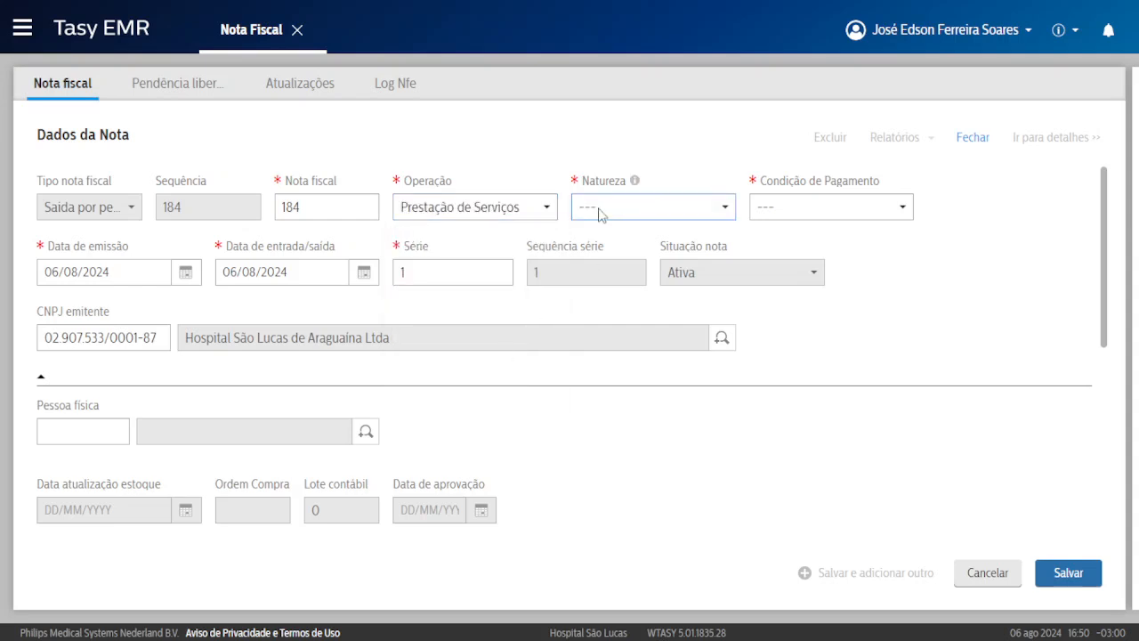
click(598, 213)
click(663, 359)
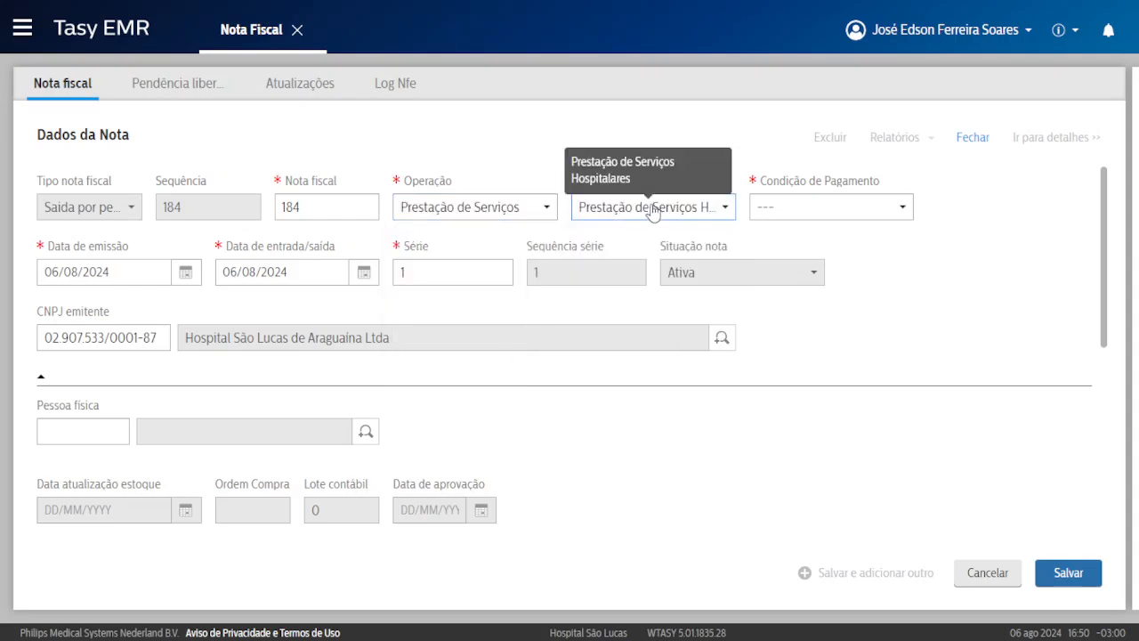
click(810, 215)
click(828, 331)
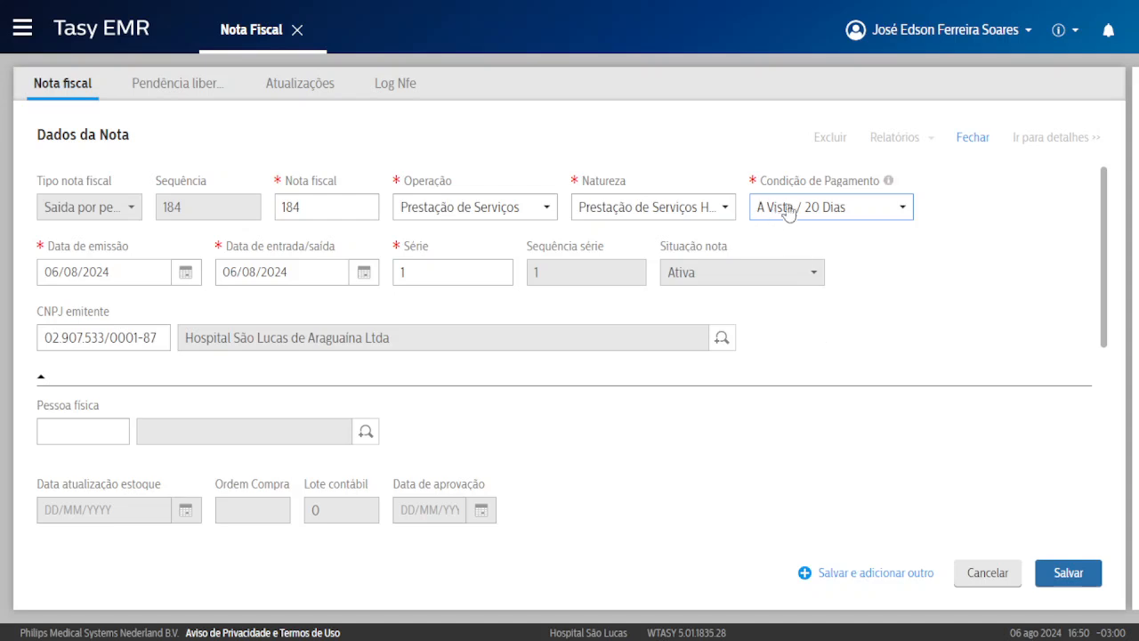
scroll(246, 339, down, 1)
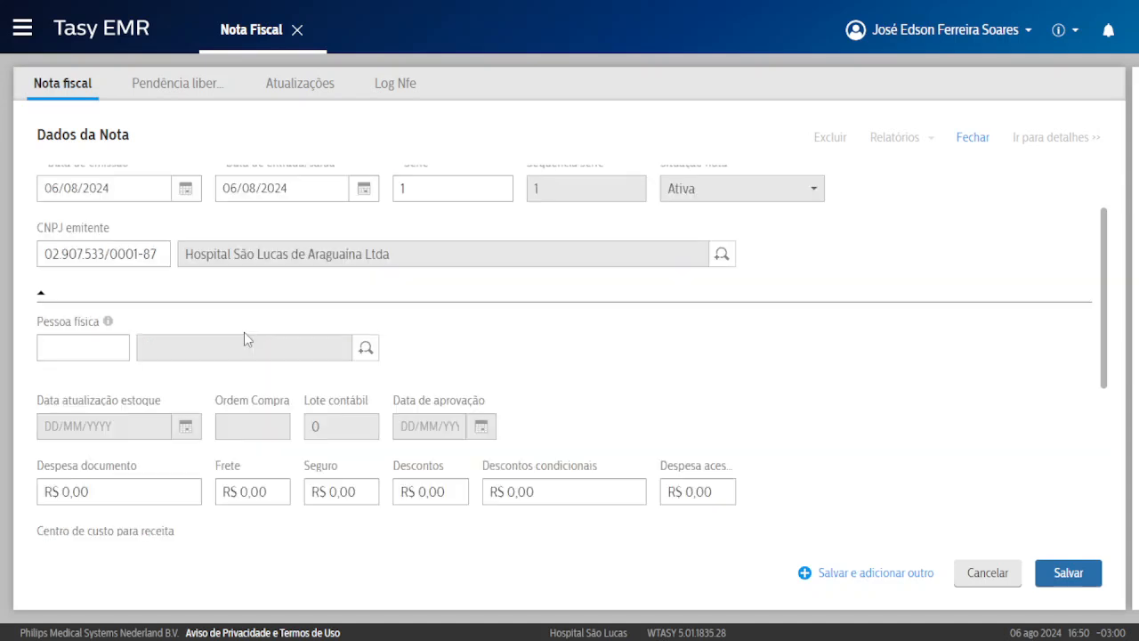
click(81, 341)
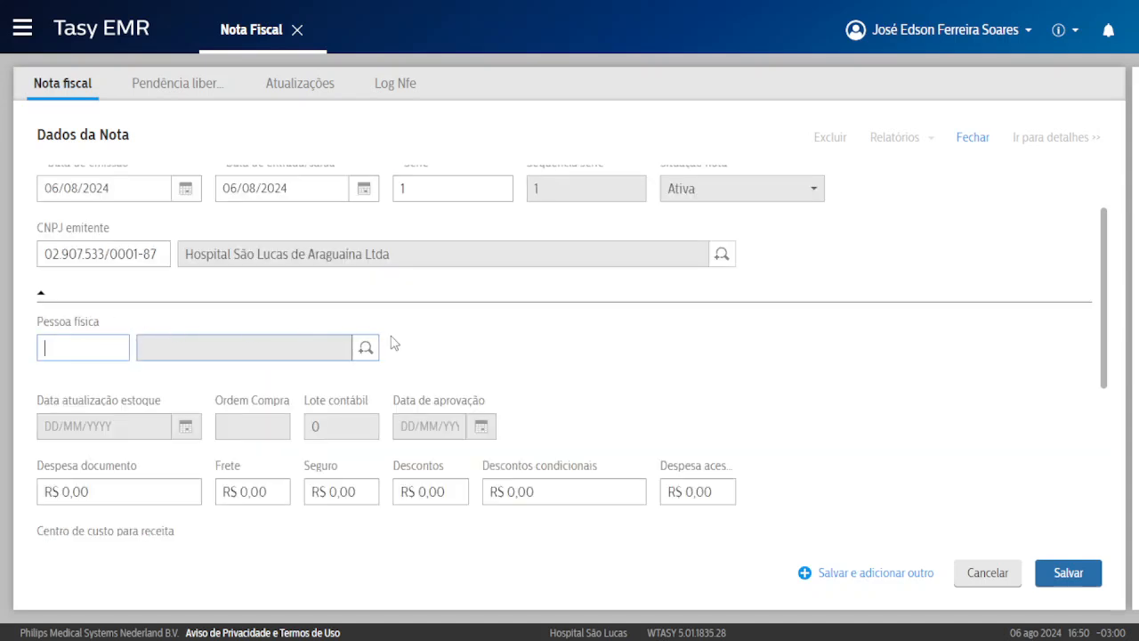
Search for and select the individual in the Pessoa física lookup, then save note 184.
click(372, 348)
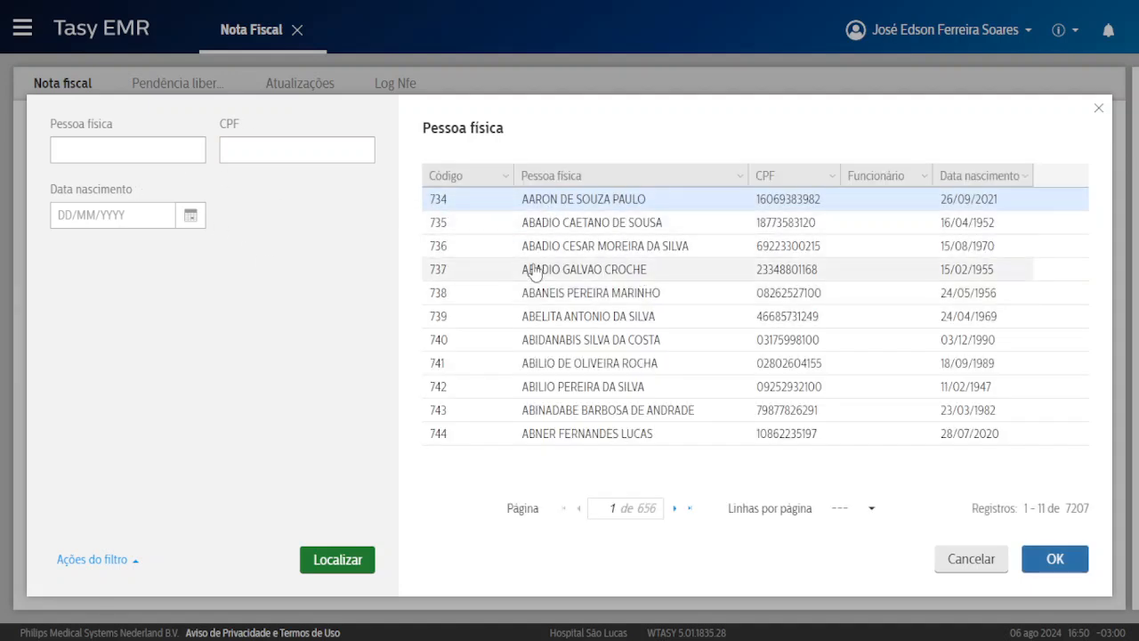
click(148, 161)
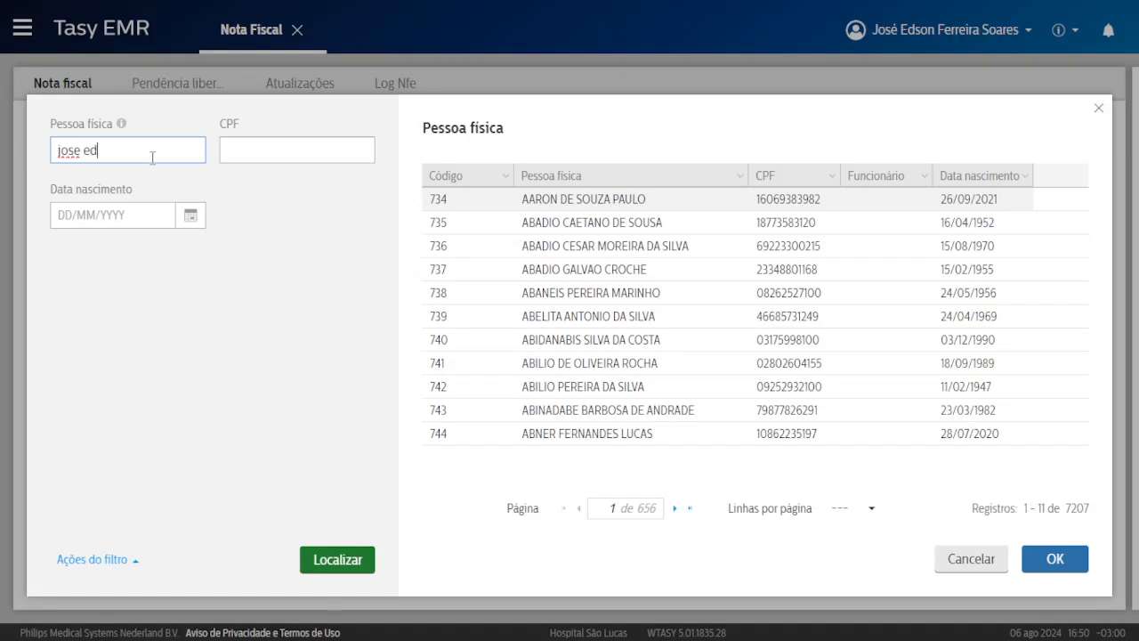
text(s)
key(Return)
double_click(614, 205)
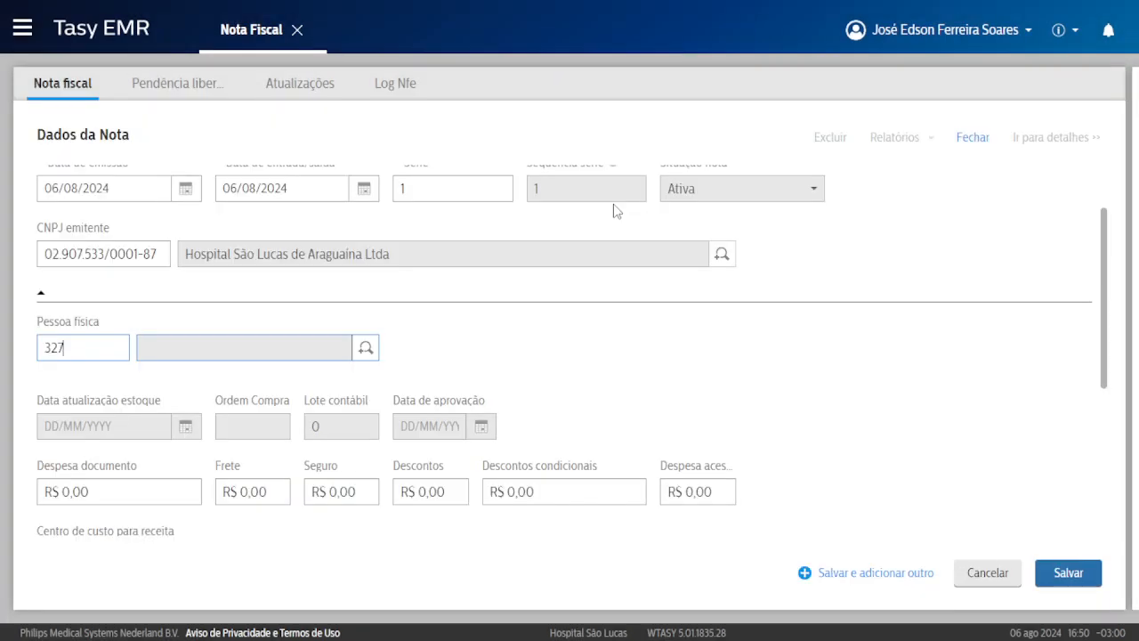
scroll(585, 228, down, 2)
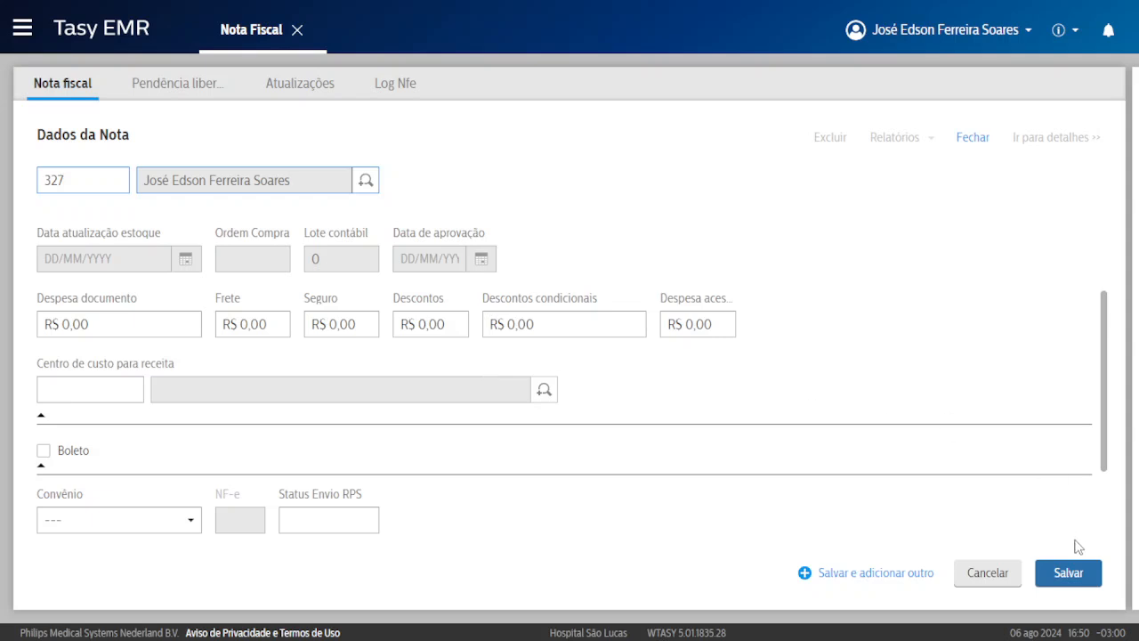
click(1084, 572)
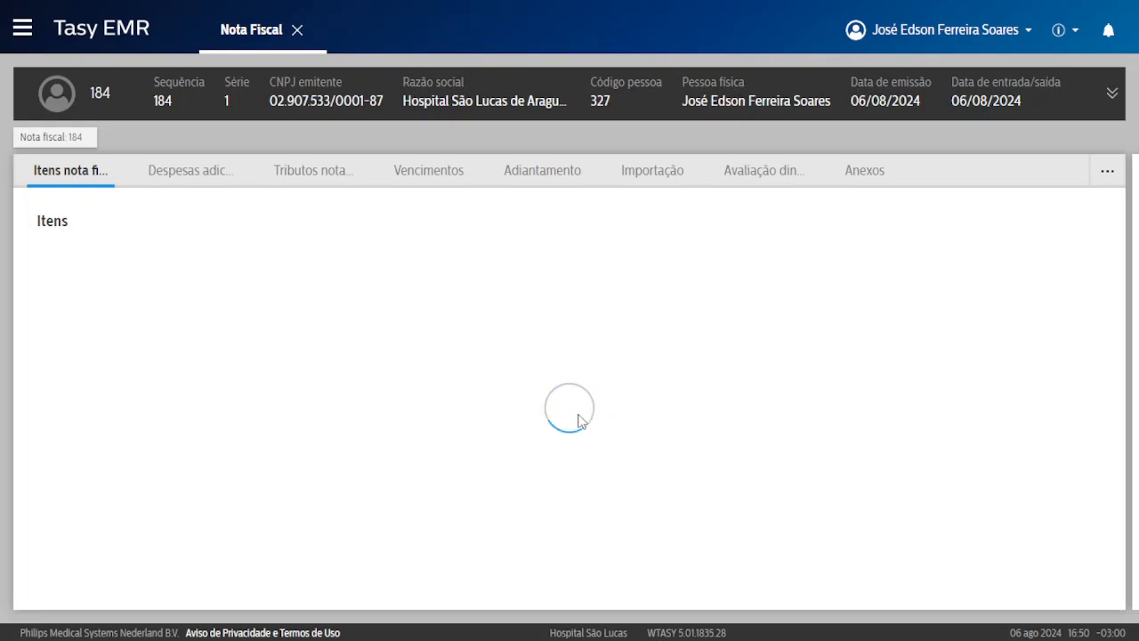
Add a manual item with procedure 1978, Consulta Em Consultório, found by searching 'consul'.
click(568, 372)
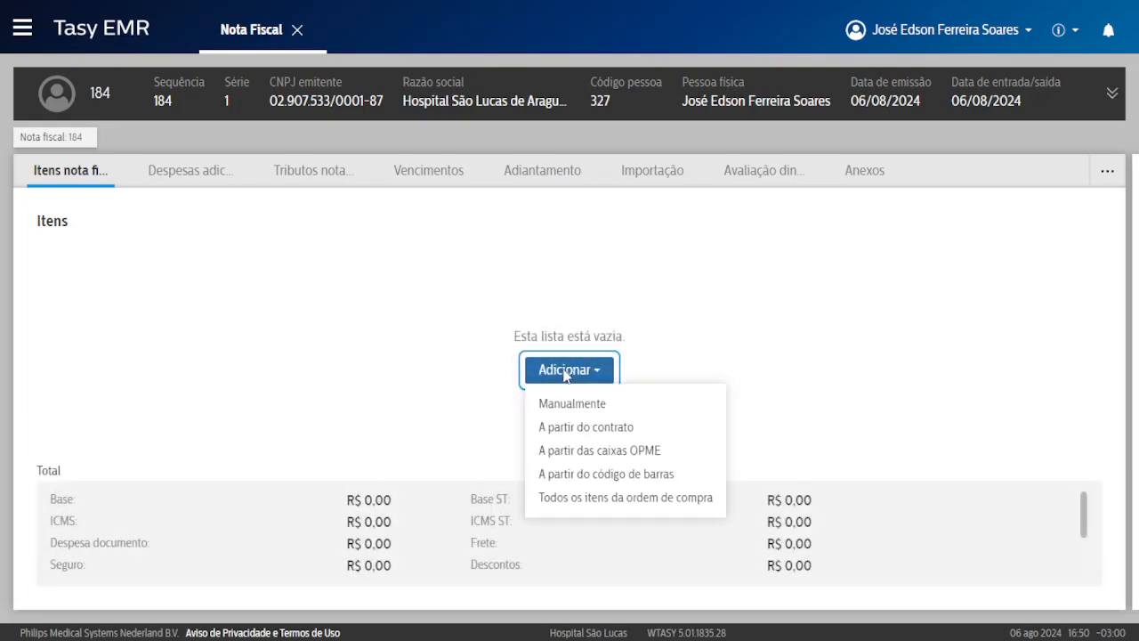
click(570, 407)
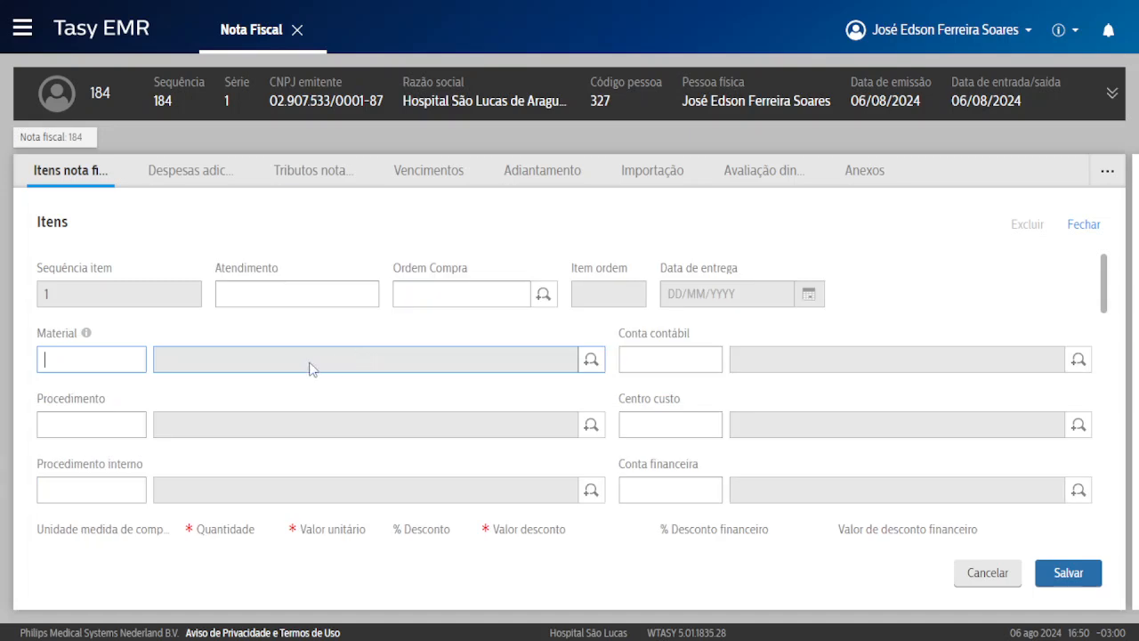
scroll(384, 458, down, 1)
click(102, 408)
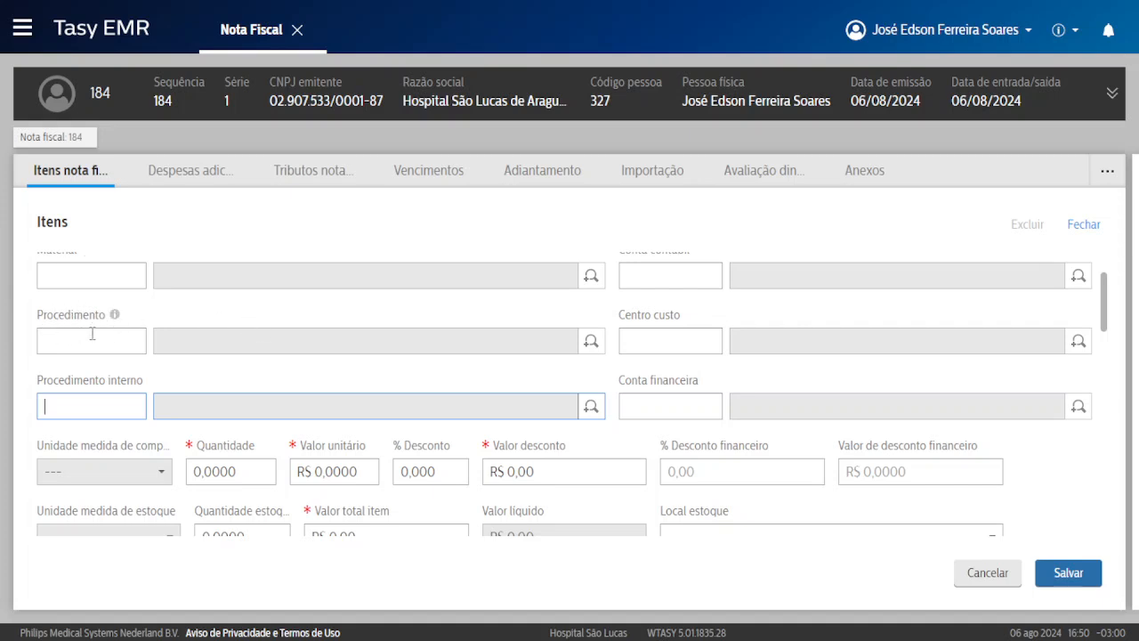
drag(65, 382, 87, 389)
click(592, 408)
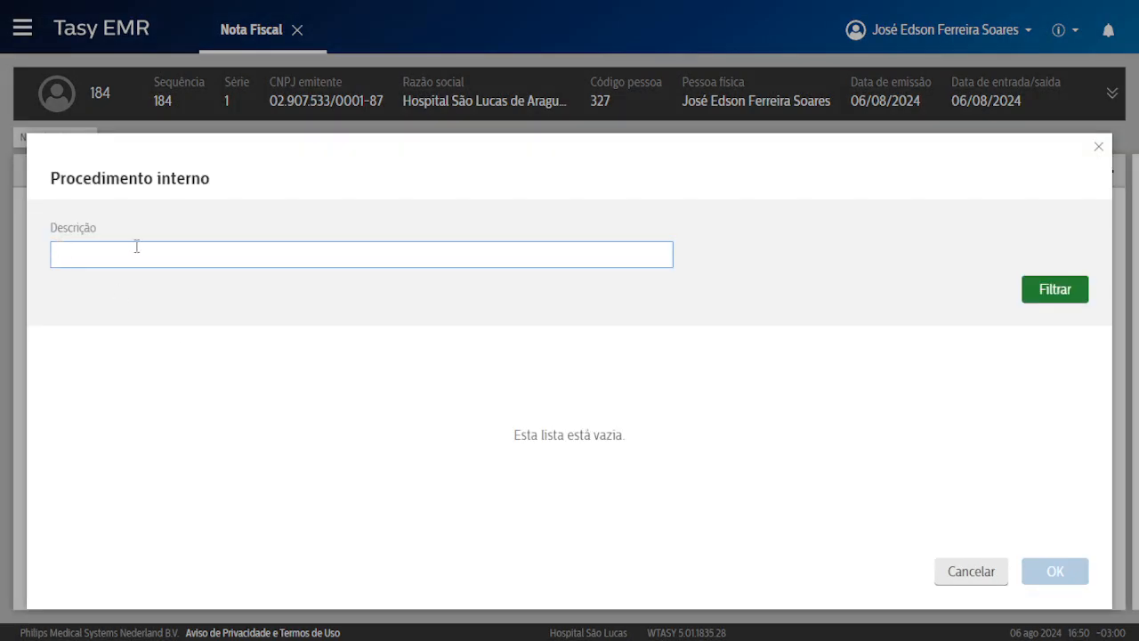
click(136, 246)
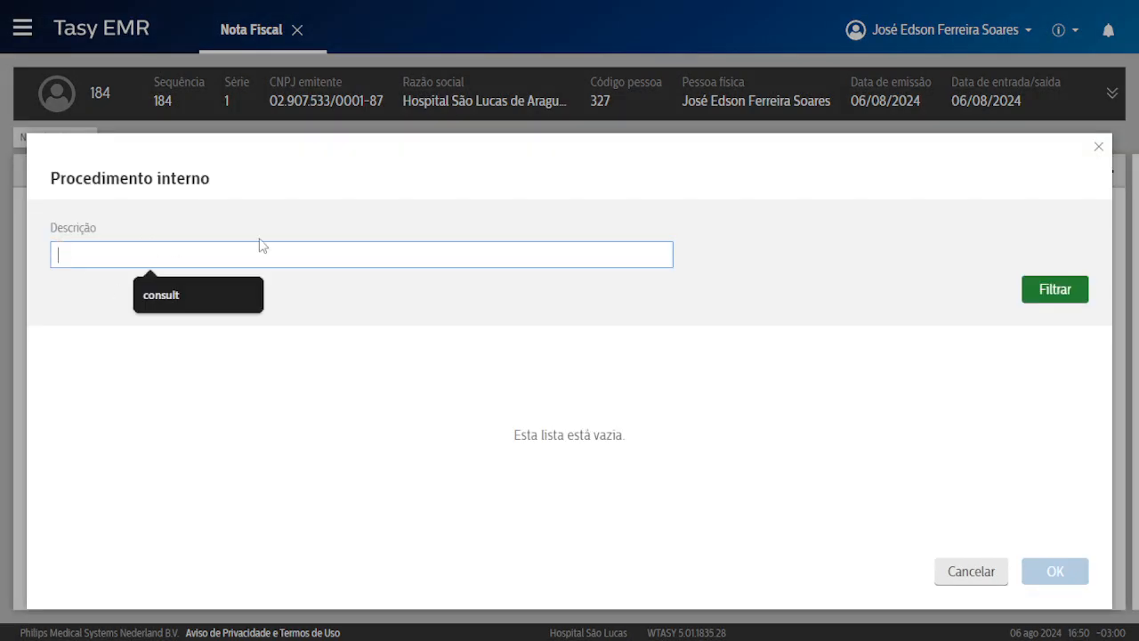
text(consul)
key(Return)
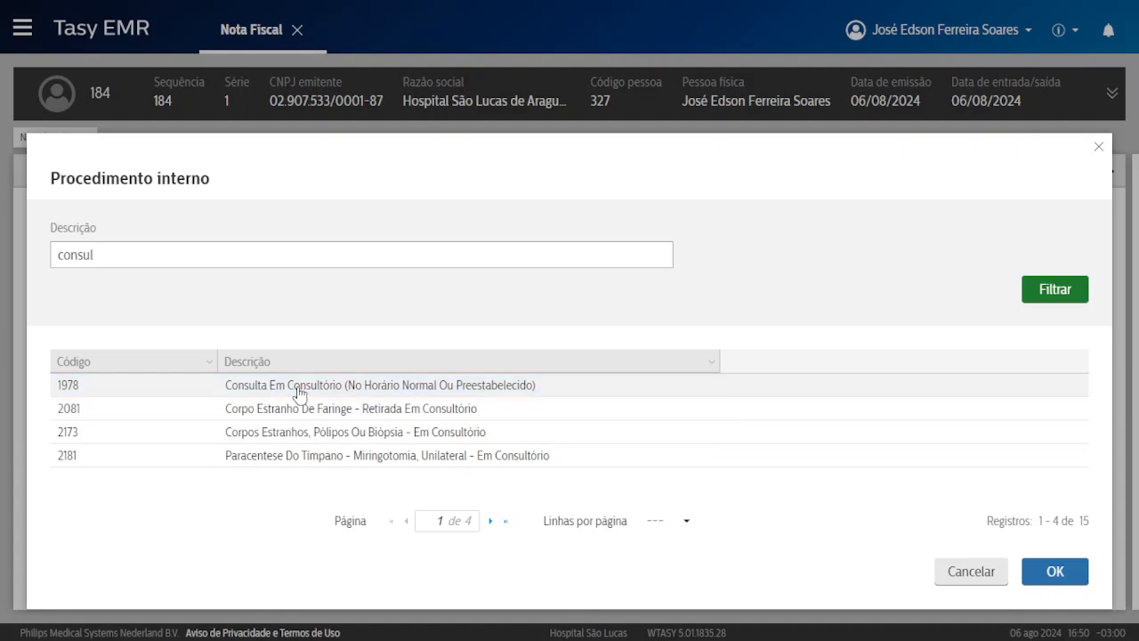
drag(299, 393, 382, 389)
double_click(380, 388)
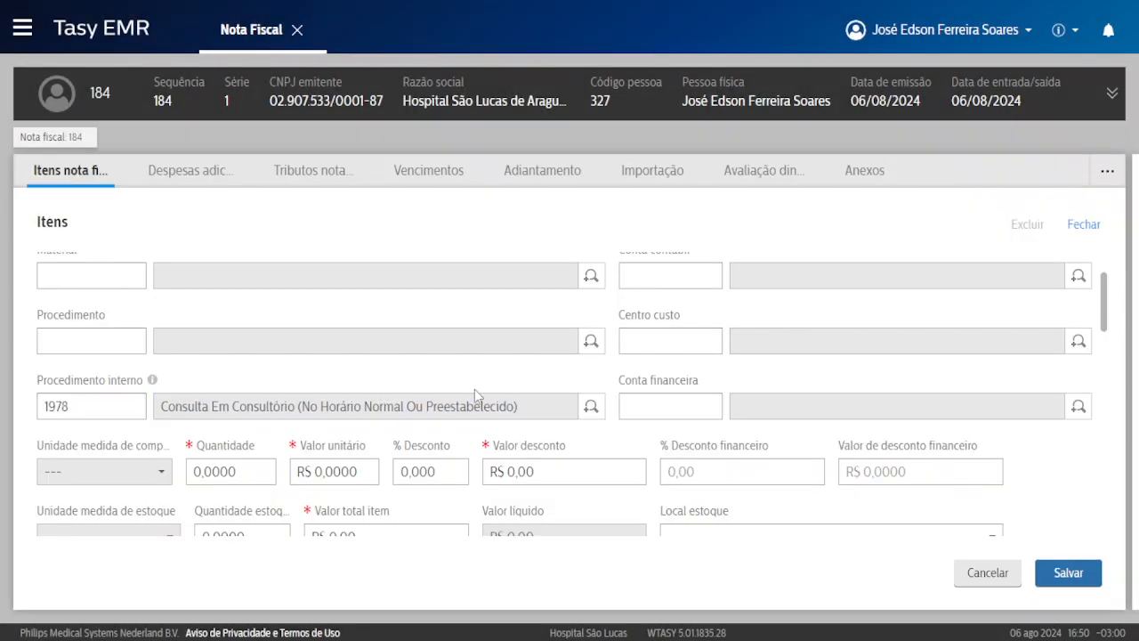
Set quantity 1 and unit value R$ 350, and save the item.
key(Tab)
text(1)
key(Tab)
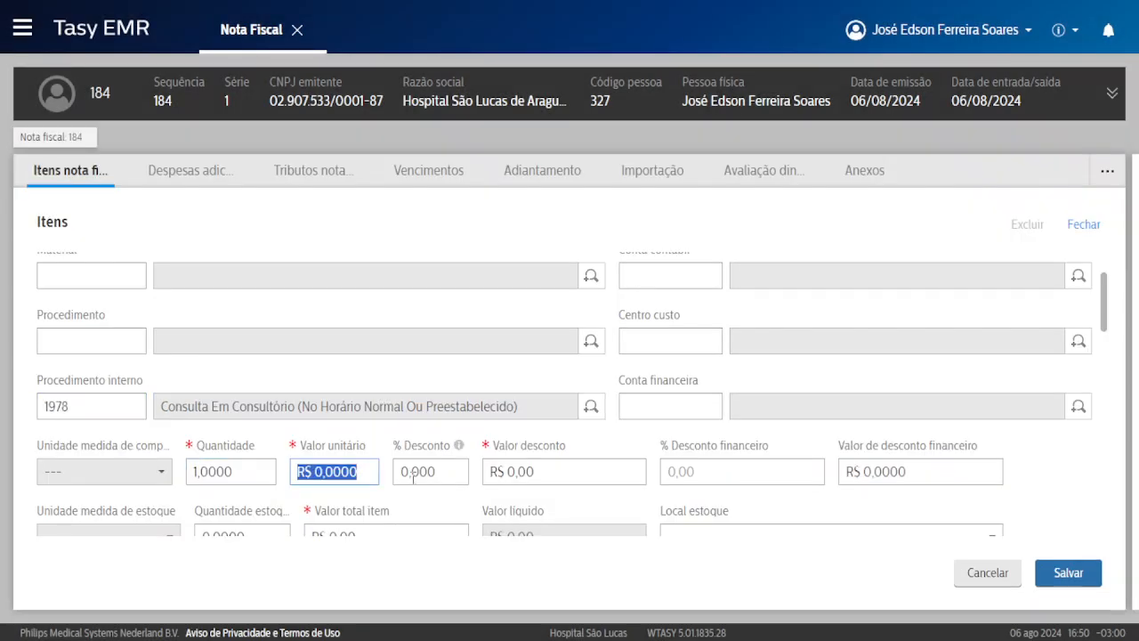
text(3)
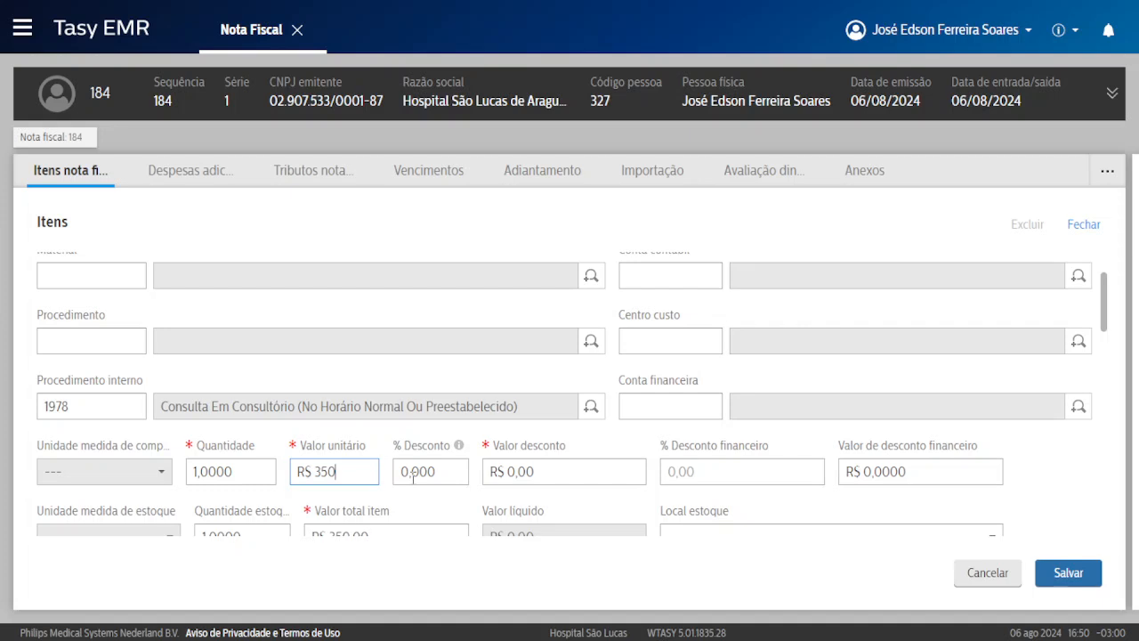
text(50)
click(1068, 572)
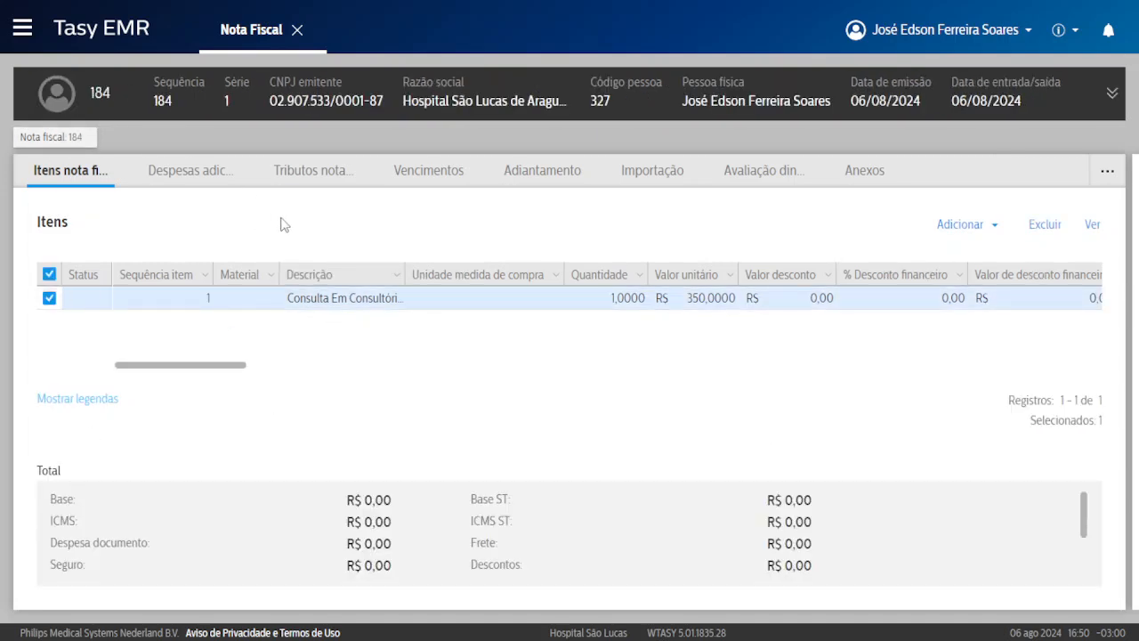
click(432, 169)
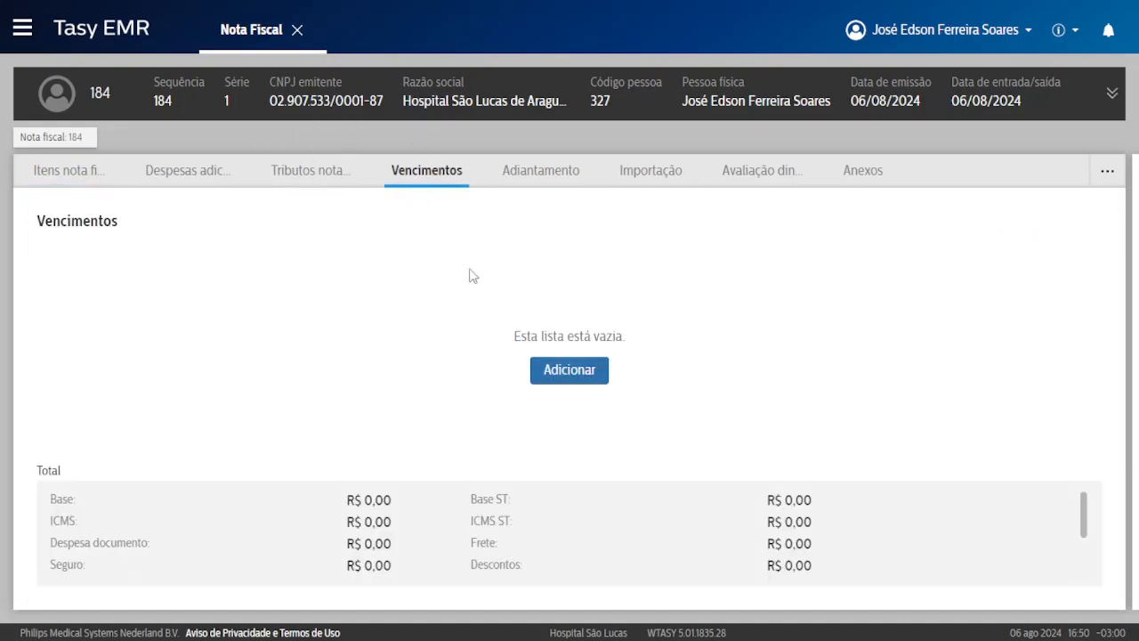
Update note 184's total, generating two R$ 175,00 due dates, 06/08 and 26/08/2024.
right_click(511, 242)
click(578, 350)
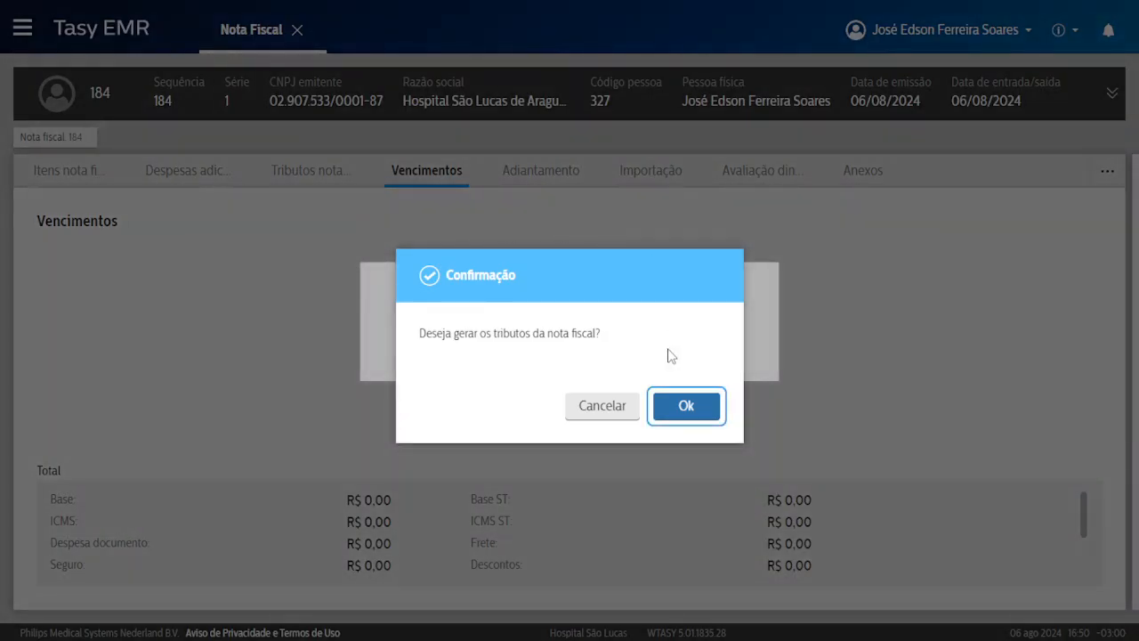
click(694, 405)
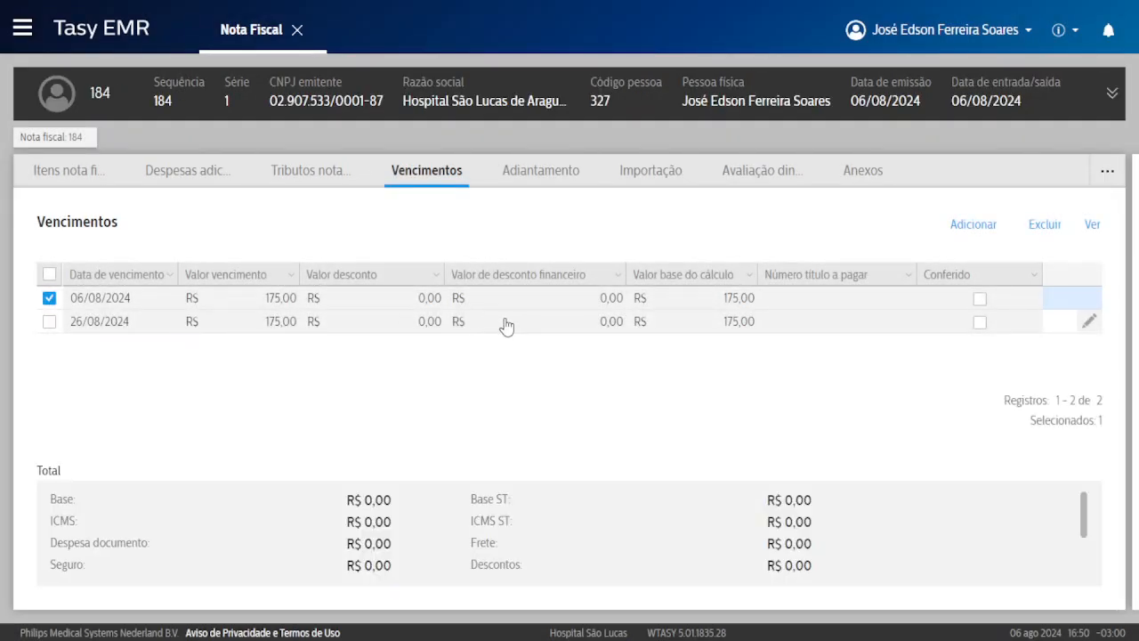
click(1112, 94)
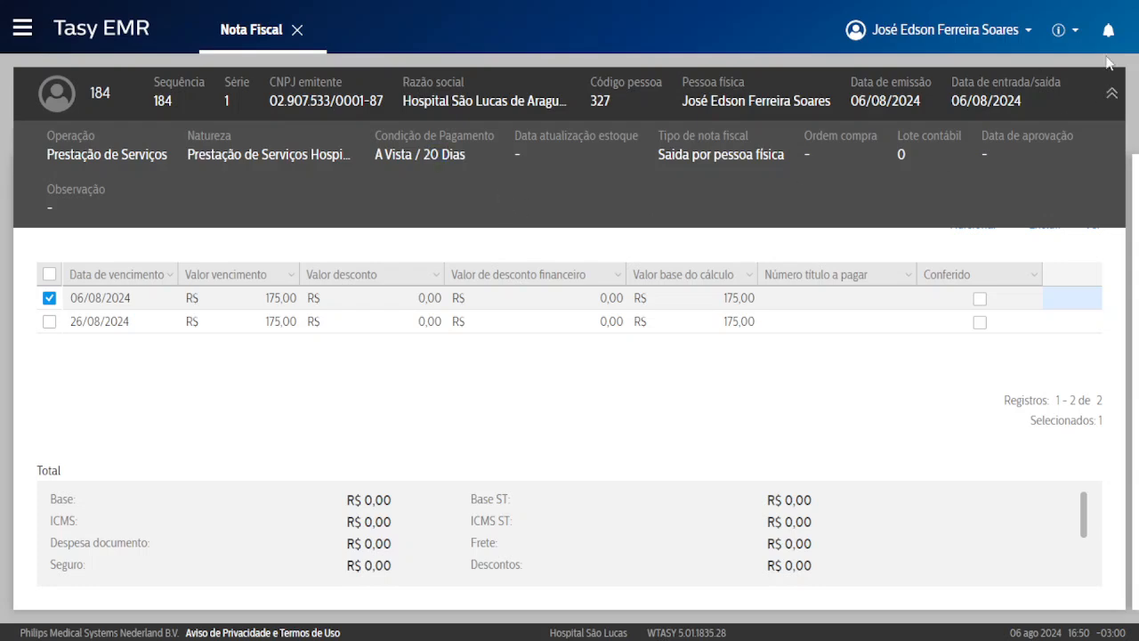
click(1111, 93)
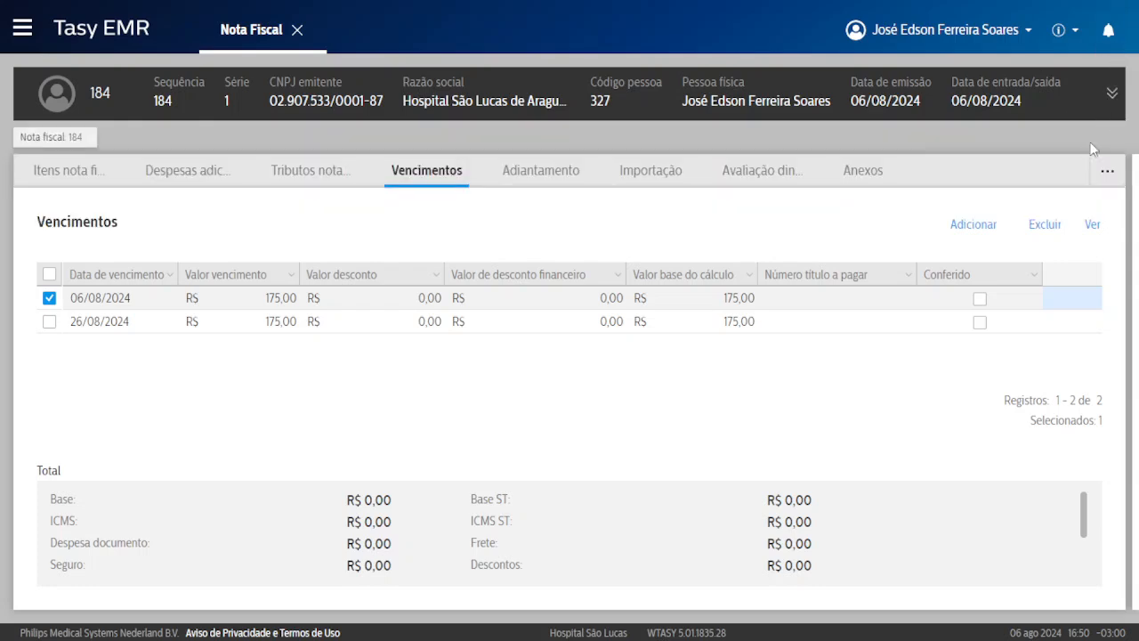
Mark both due dates checked and calculate the note without taxes.
right_click(449, 230)
click(458, 267)
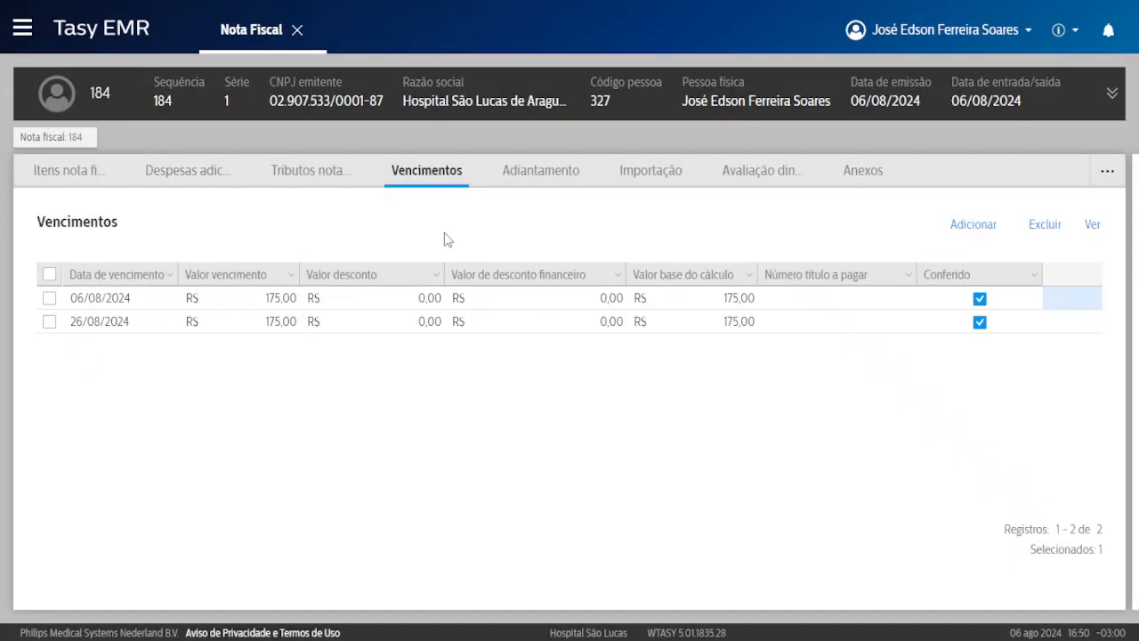
right_click(541, 234)
click(598, 251)
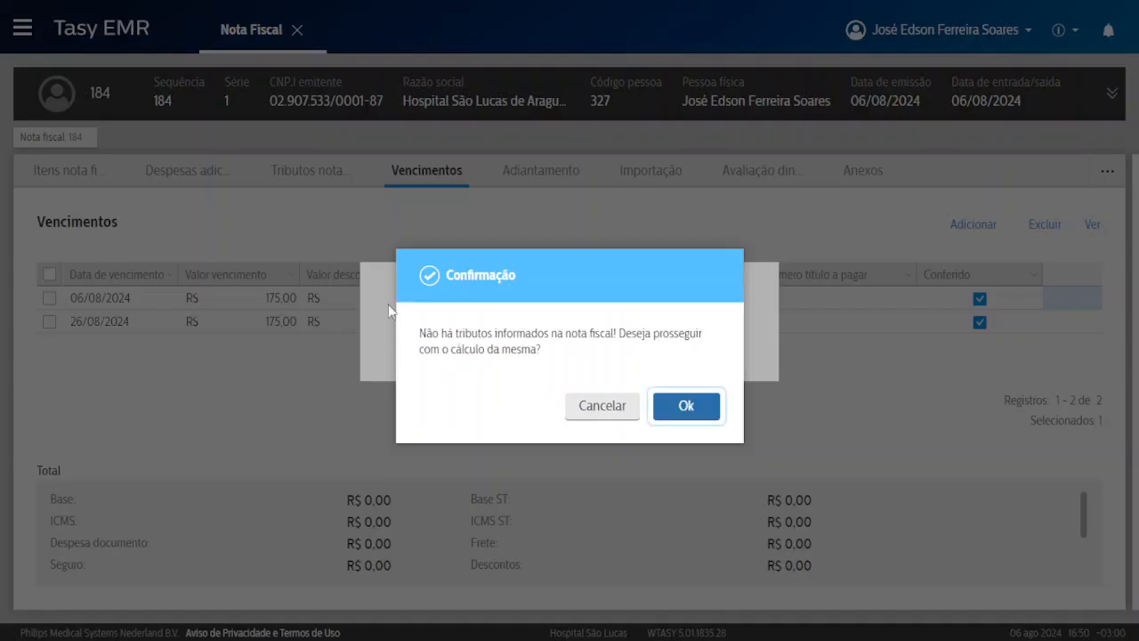
click(686, 403)
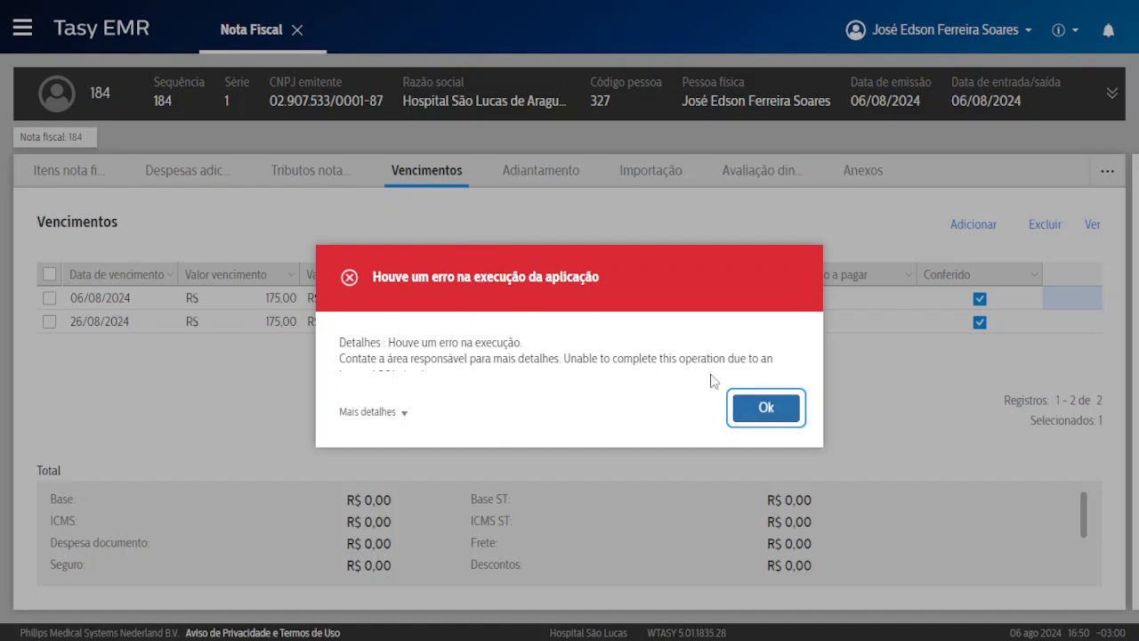
Dismiss the calculation error, reopen note 184 to recheck its due dates, then return to the list.
click(763, 406)
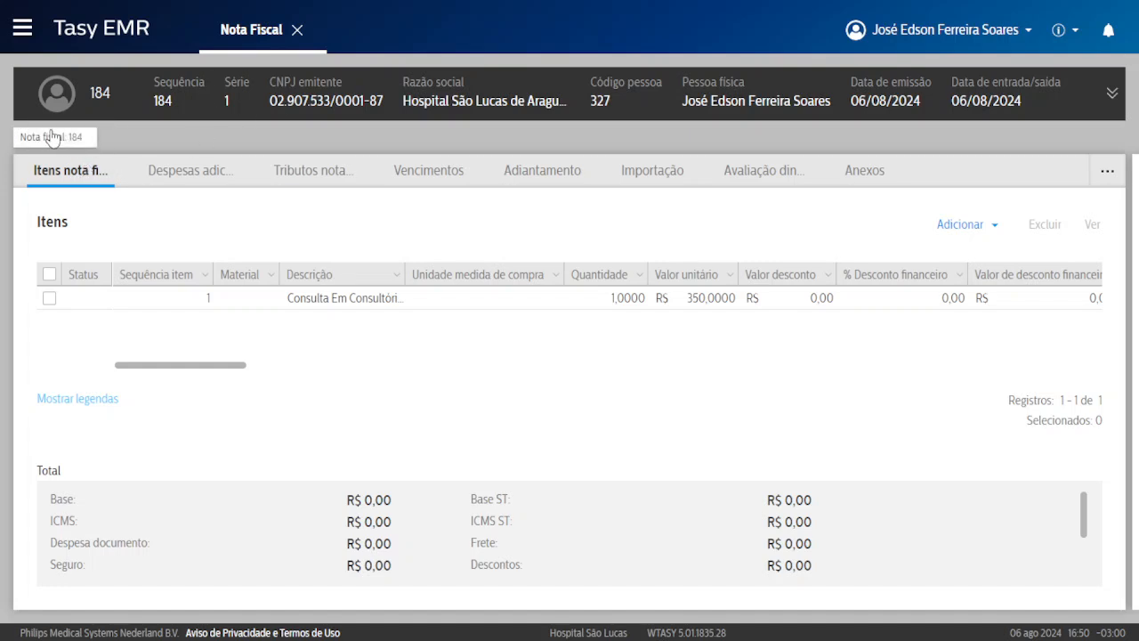
click(71, 141)
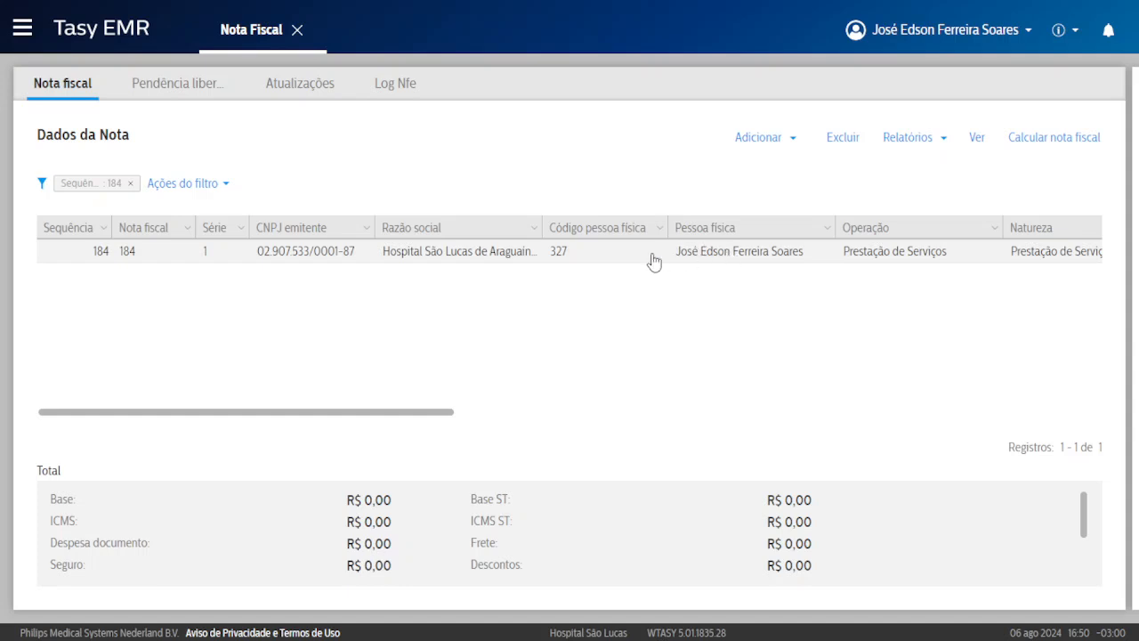
double_click(711, 255)
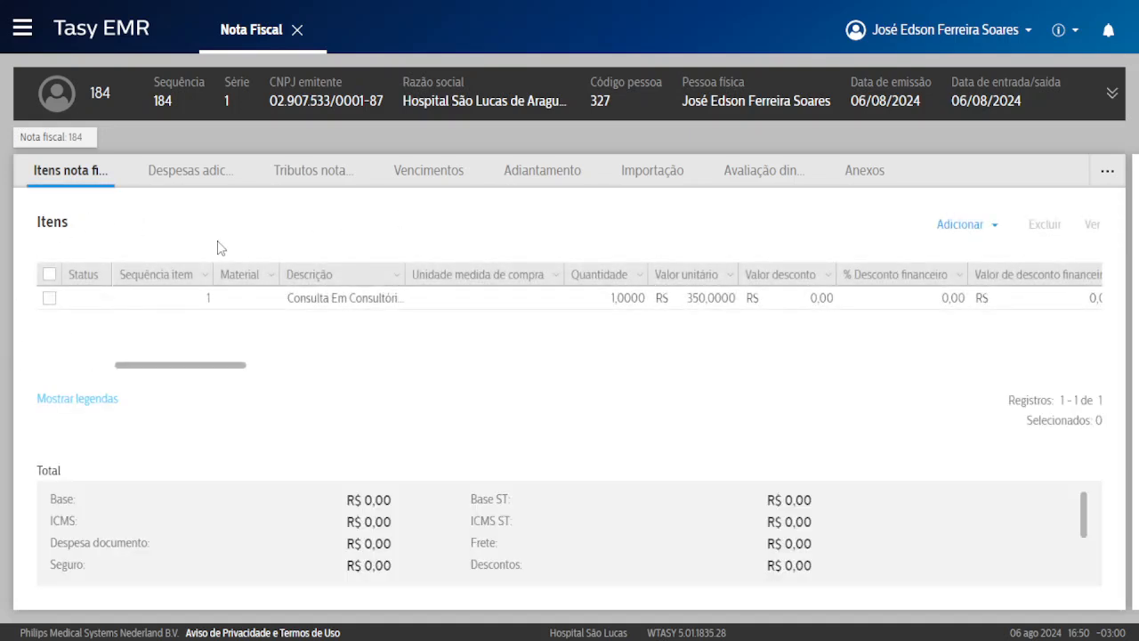
click(443, 174)
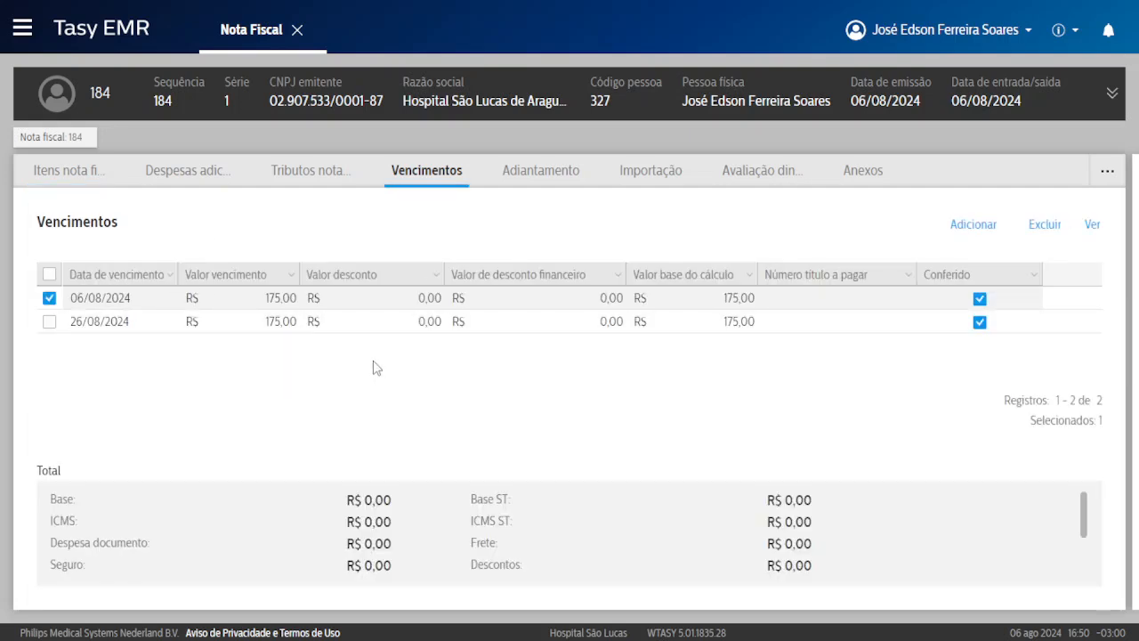
right_click(374, 367)
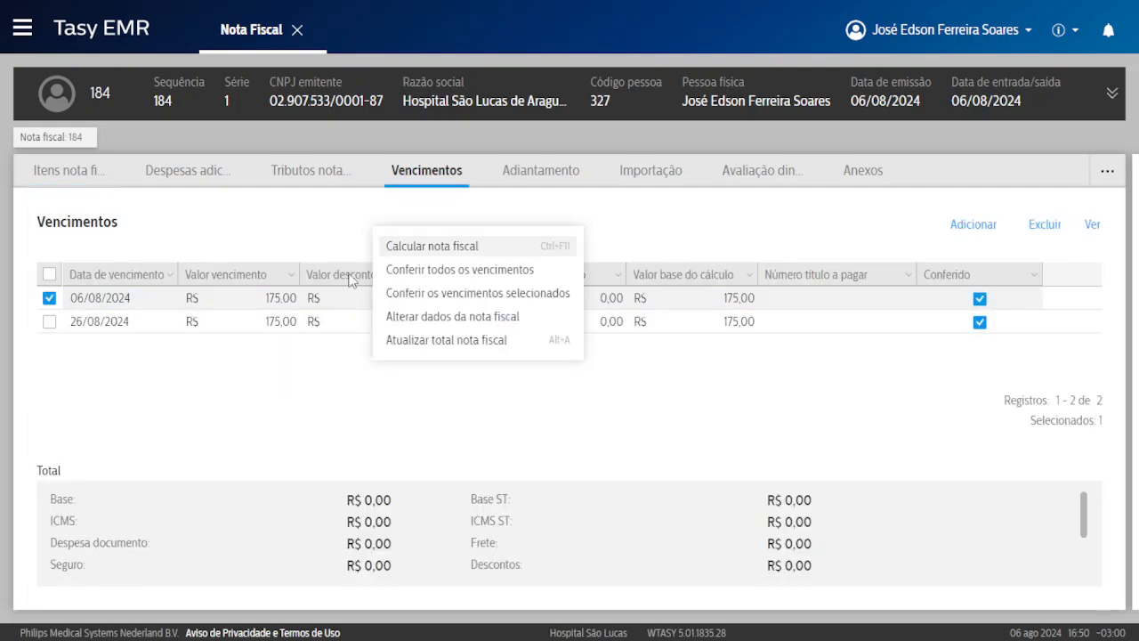
click(35, 138)
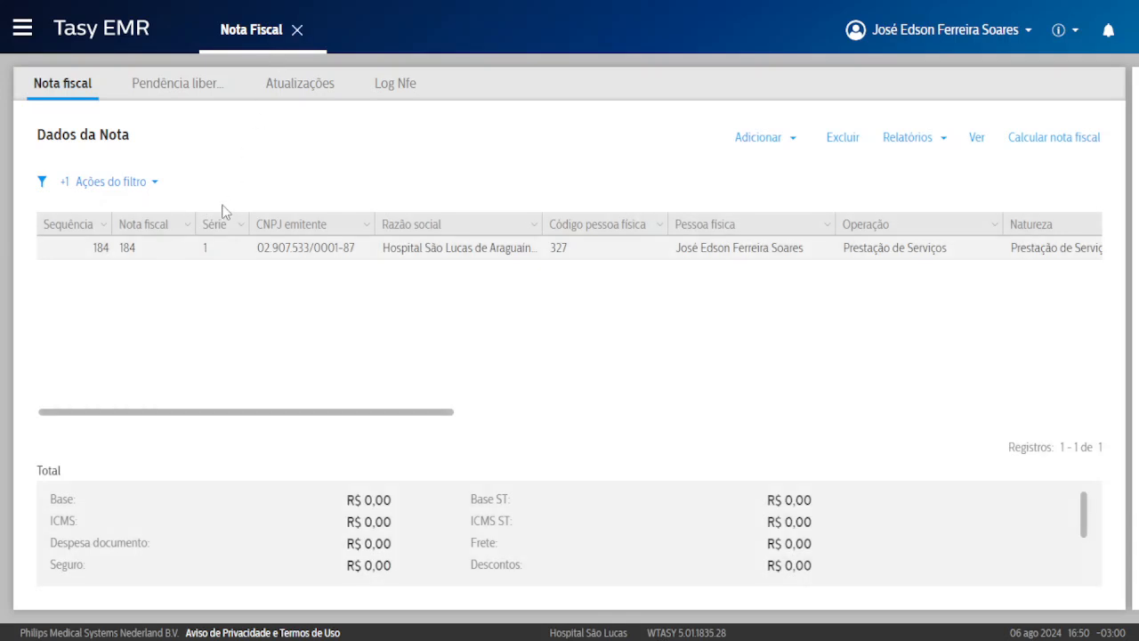
Exit full screen and mark the Registrar/Consultar Fornecedores bullet in the Word training document.
click(570, 54)
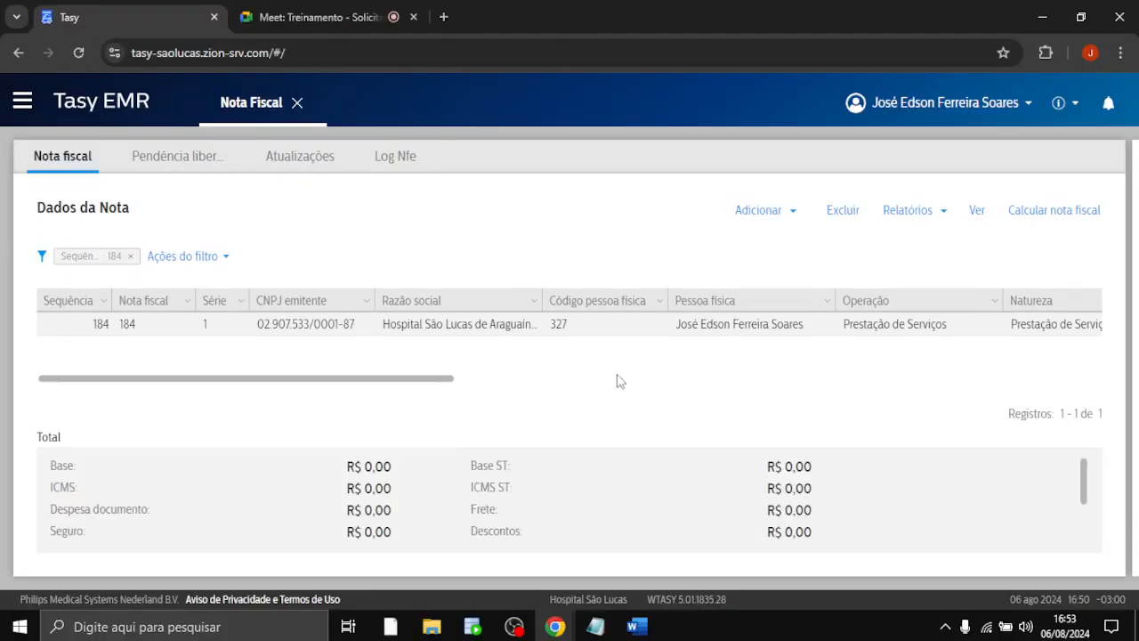
click(633, 627)
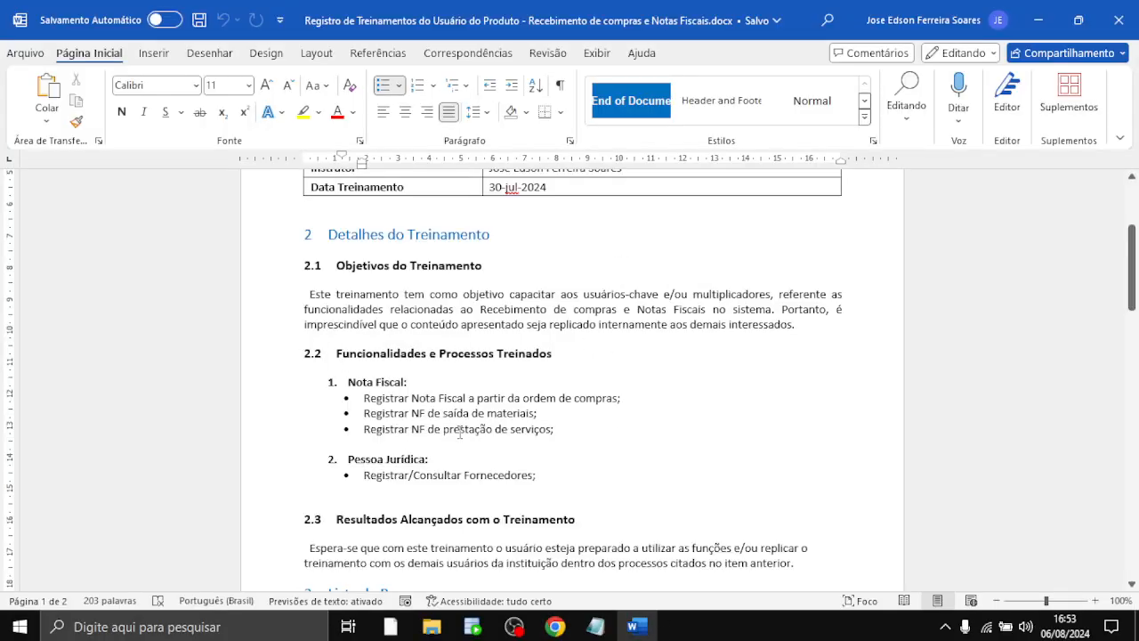
scroll(534, 423, down, 1)
drag(363, 434, 532, 435)
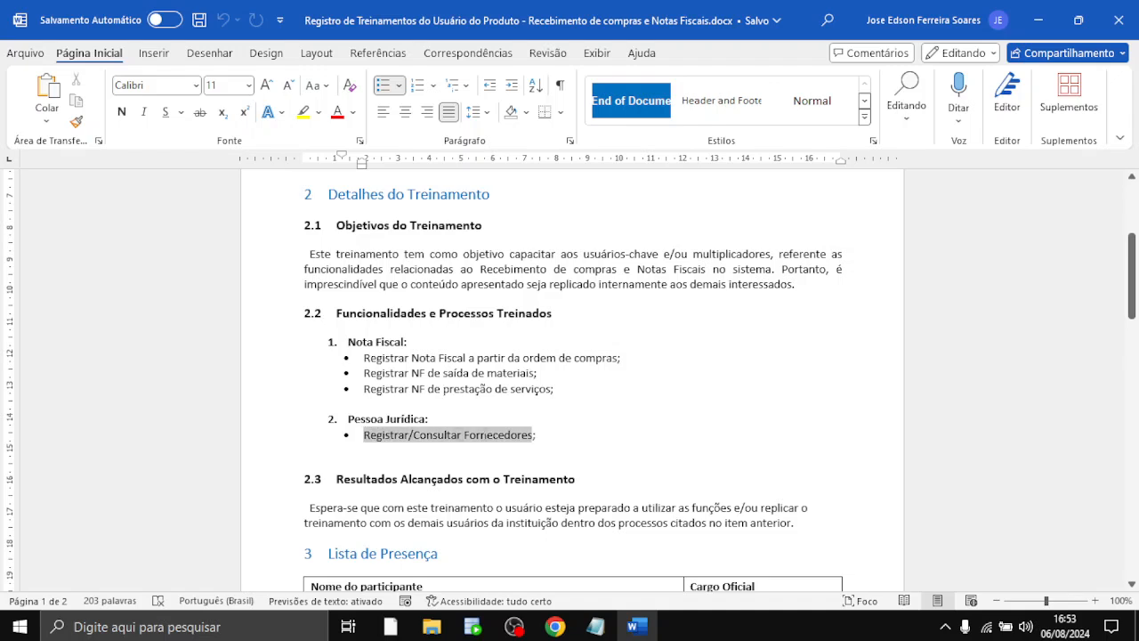
click(434, 432)
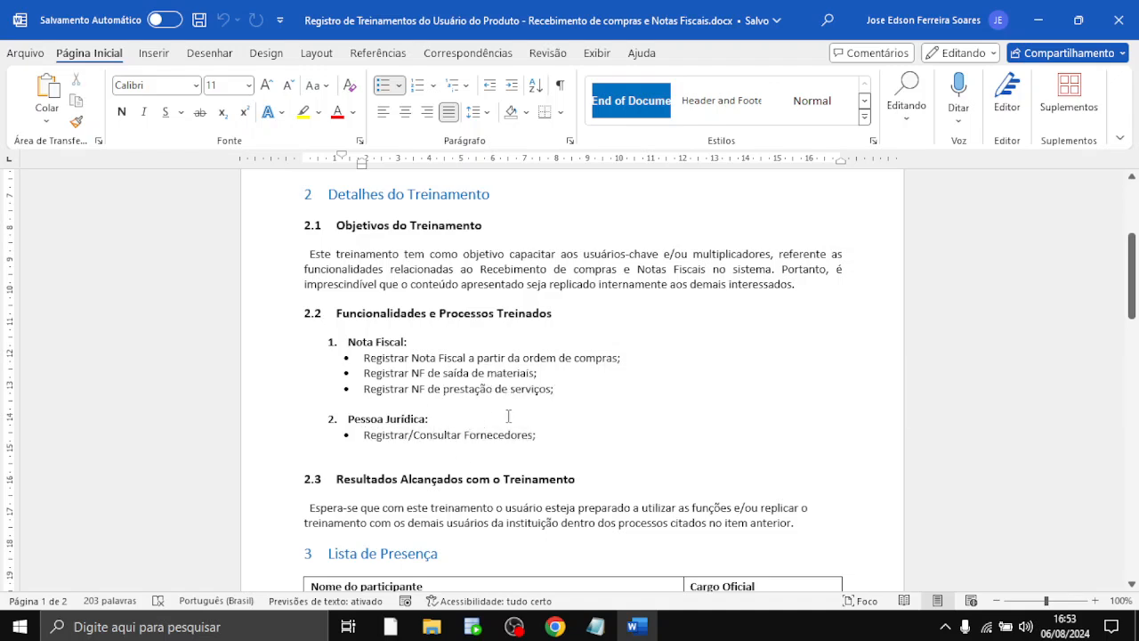
Scroll further through the document and bring the Tasy EMR browser window back.
scroll(508, 416, down, 2)
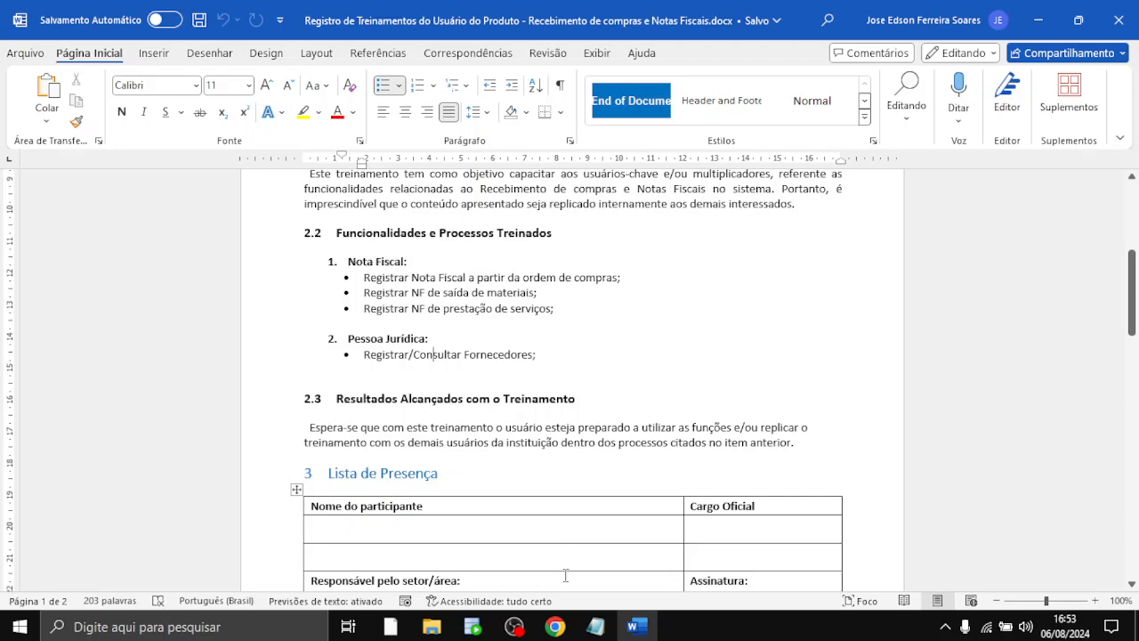
mouse_move(554, 626)
click(480, 534)
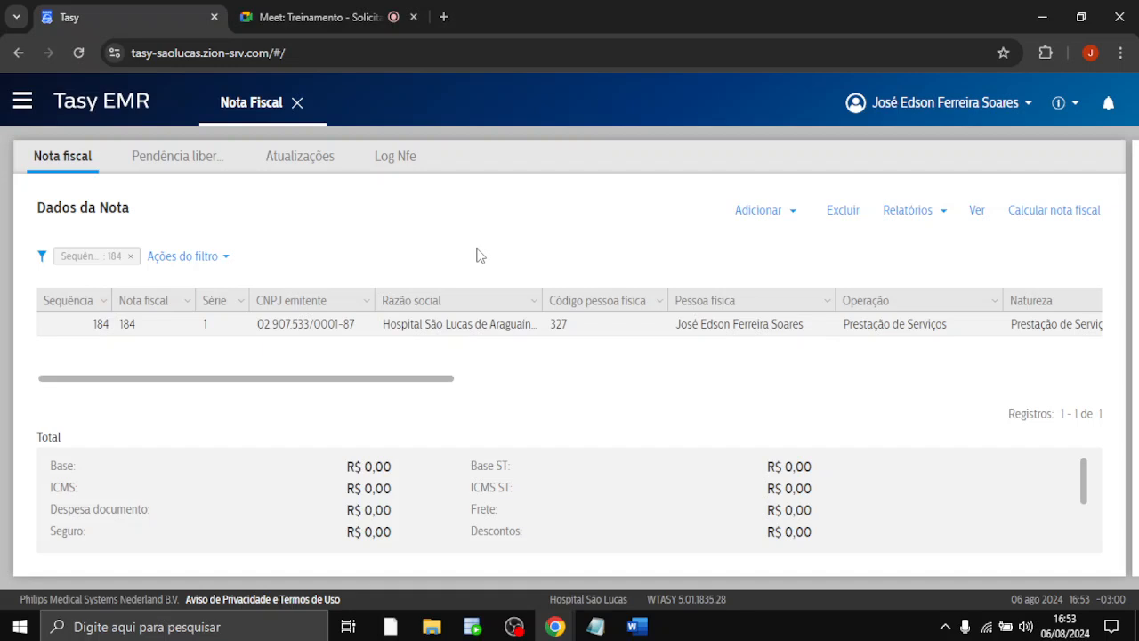
Switch the page to full screen with F11 and close the Nota Fiscal 184 screen.
key(F11)
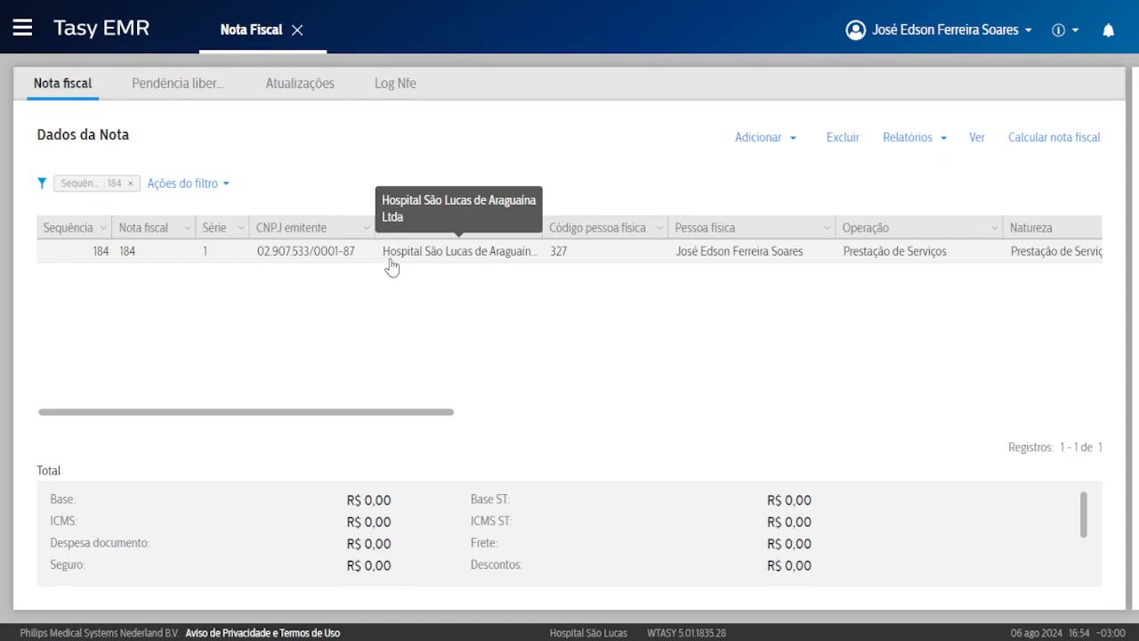
drag(391, 260, 501, 259)
click(453, 265)
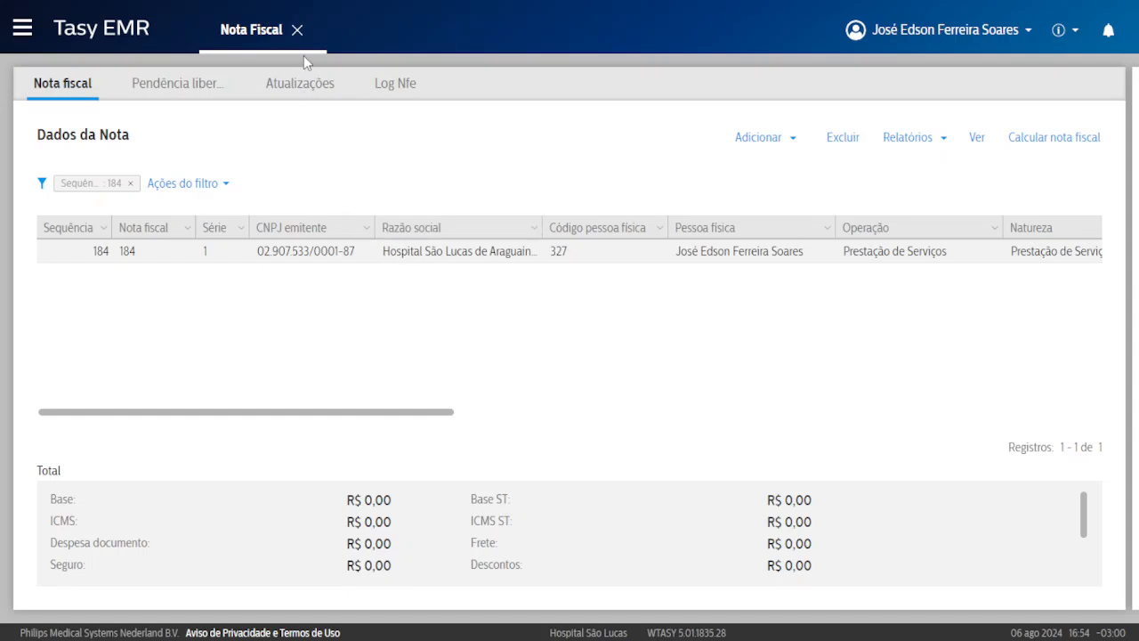
drag(236, 34, 282, 37)
click(295, 31)
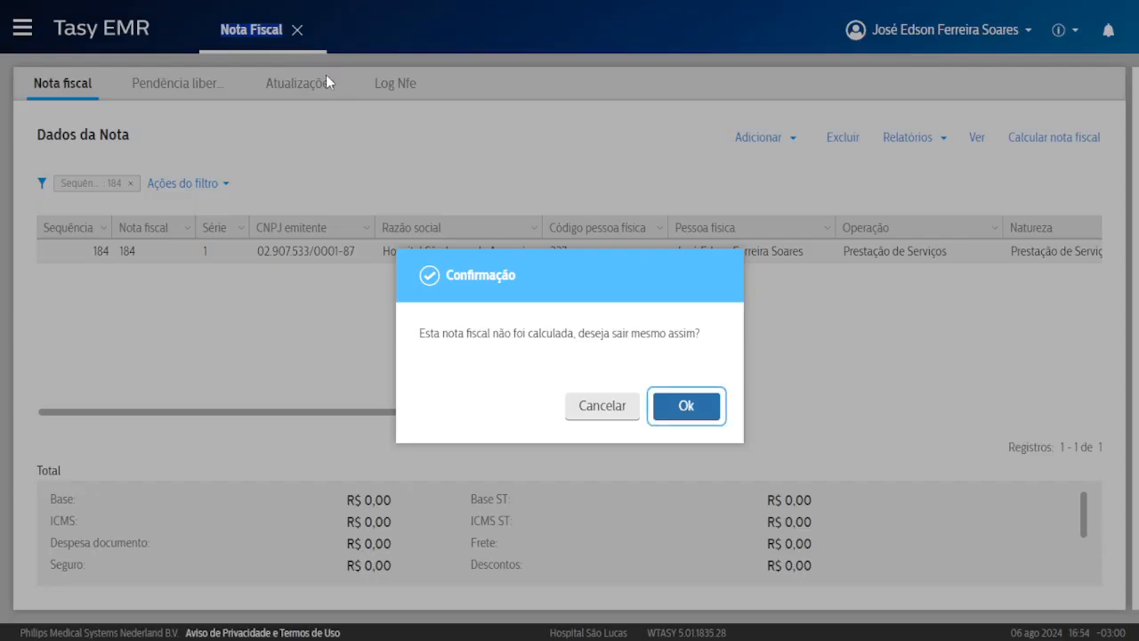
Confirm leaving note 184 uncalculated, then briefly open and close Administração de Estoques.
click(668, 408)
click(305, 267)
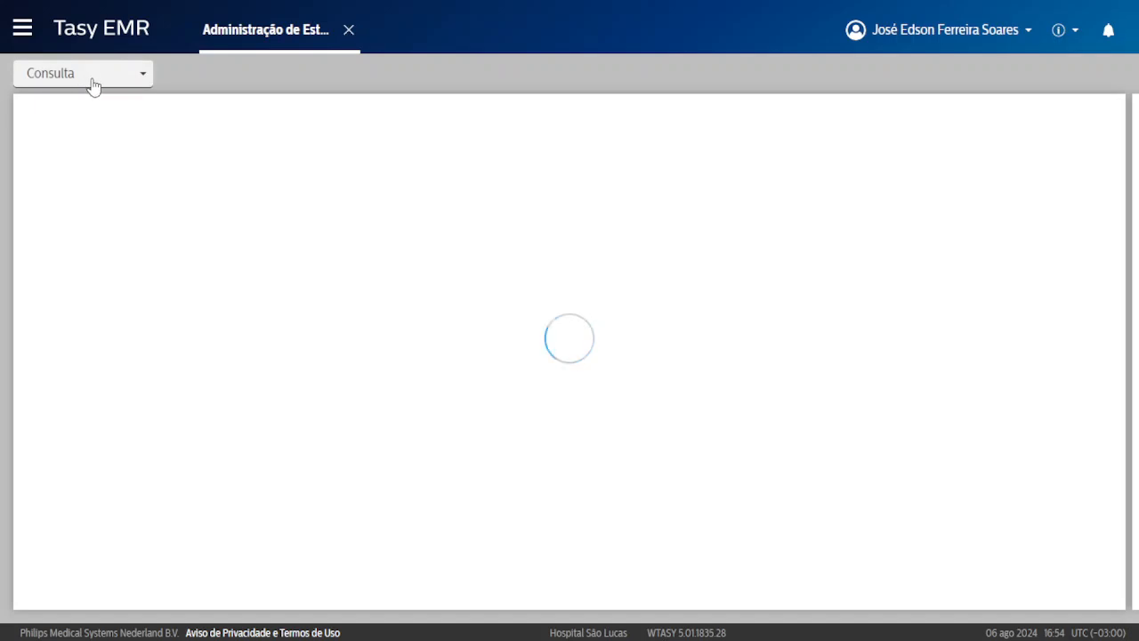
click(91, 82)
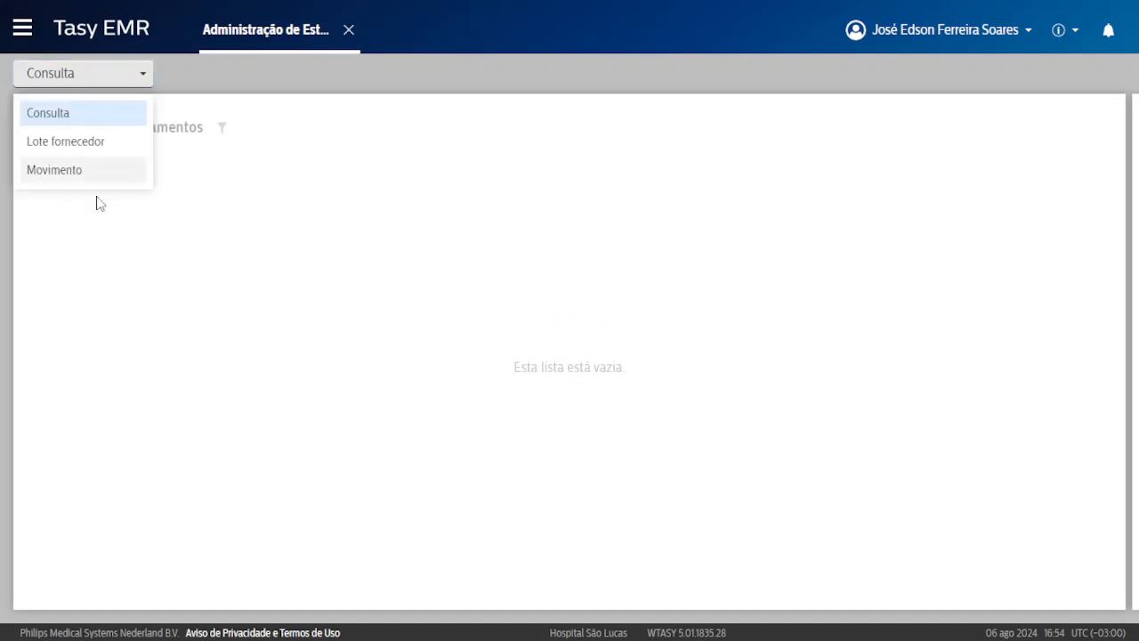
click(348, 30)
Switch to a different user profile and confirm the change.
click(876, 29)
mouse_move(846, 100)
click(676, 184)
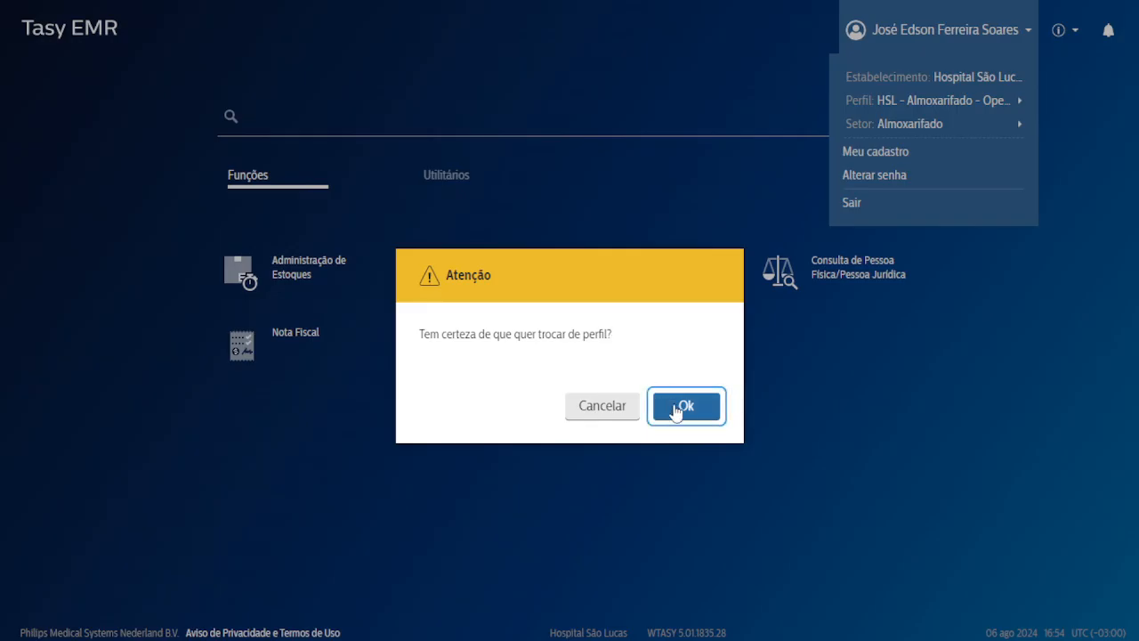
click(687, 403)
Search 'esto', open Administração de Estoques and switch to its Empréstimo view.
text(esto)
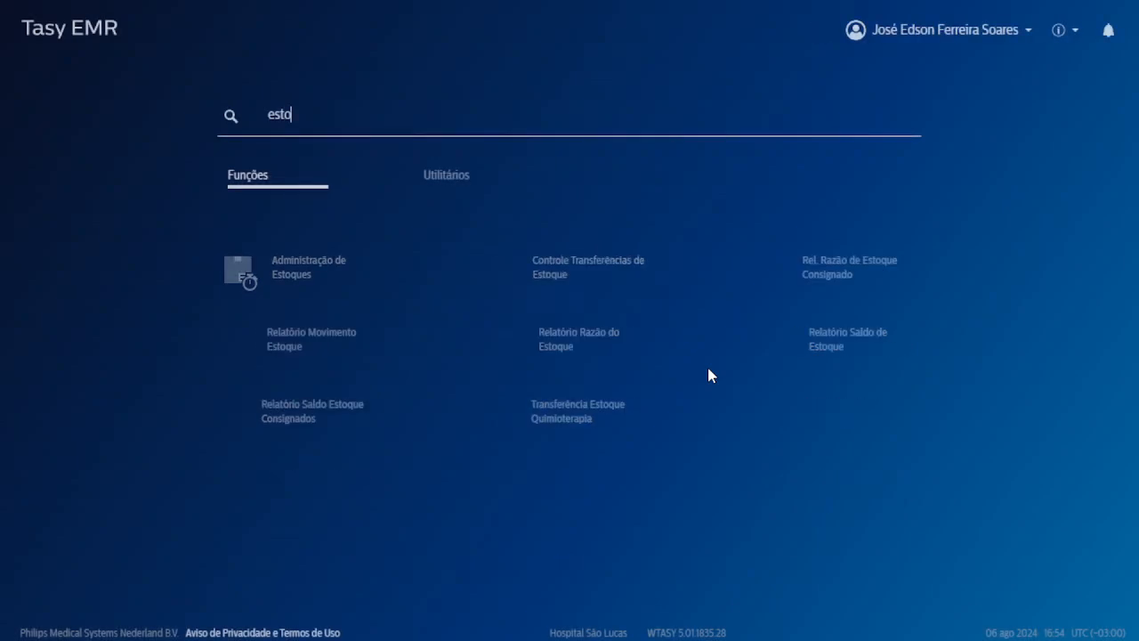
click(298, 283)
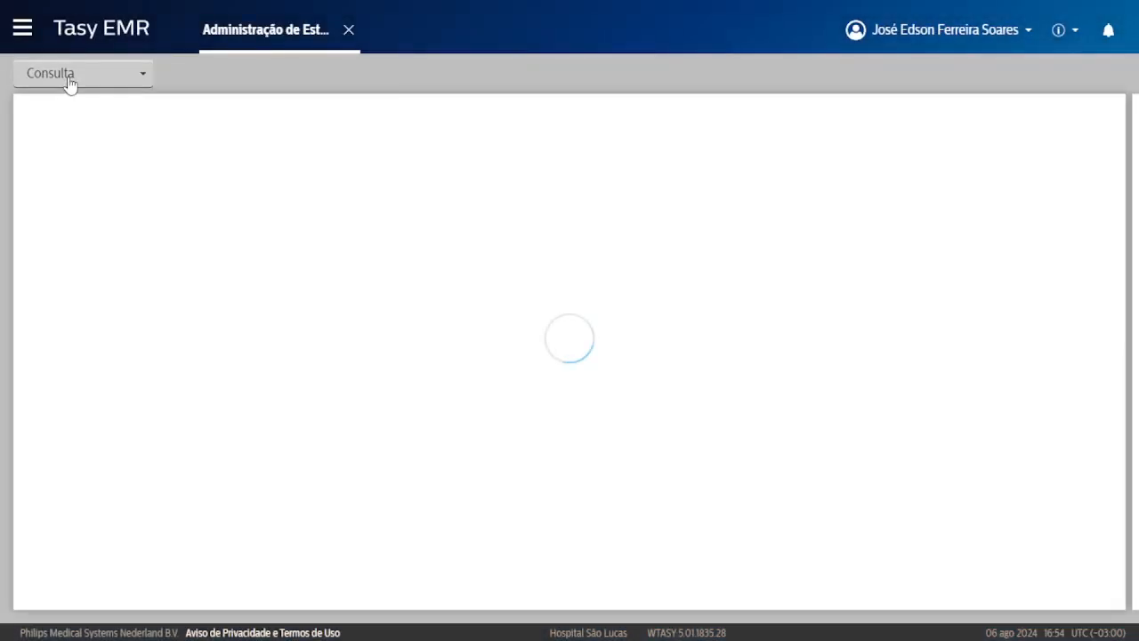
click(69, 82)
scroll(95, 156, down, 2)
scroll(99, 170, up, 3)
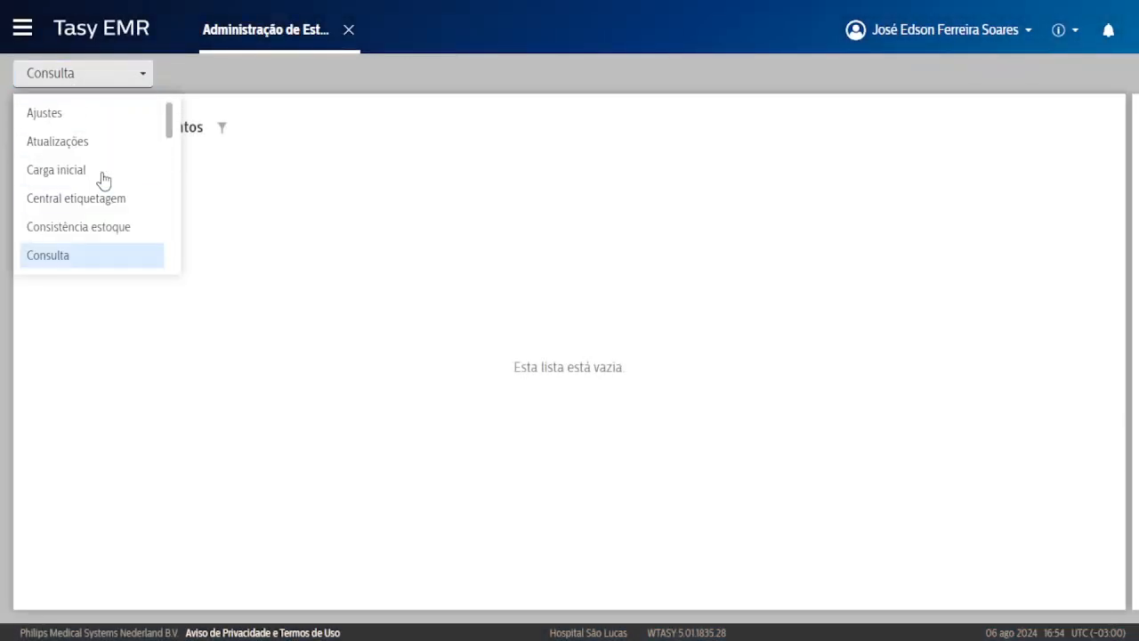
scroll(114, 197, down, 3)
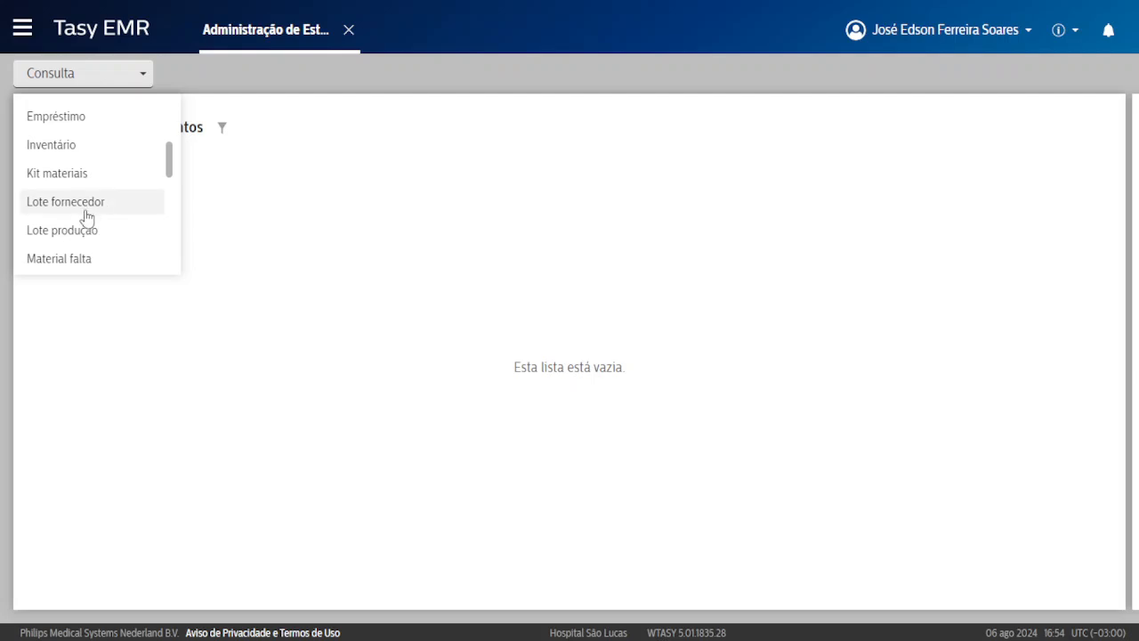
scroll(95, 226, down, 2)
scroll(100, 219, up, 5)
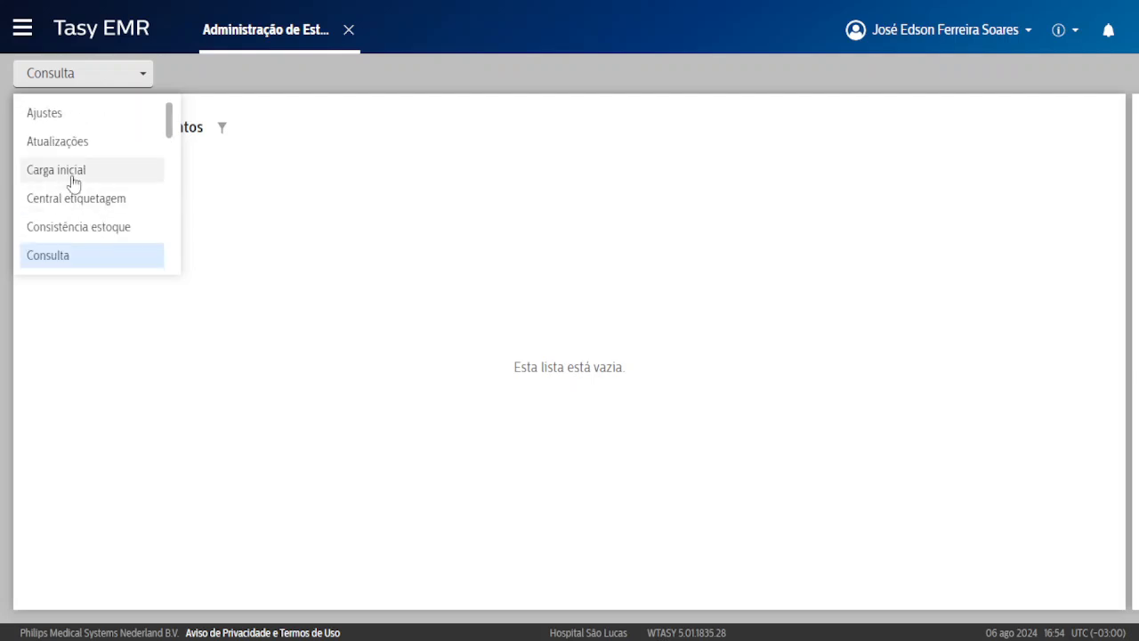
scroll(88, 180, down, 2)
click(84, 202)
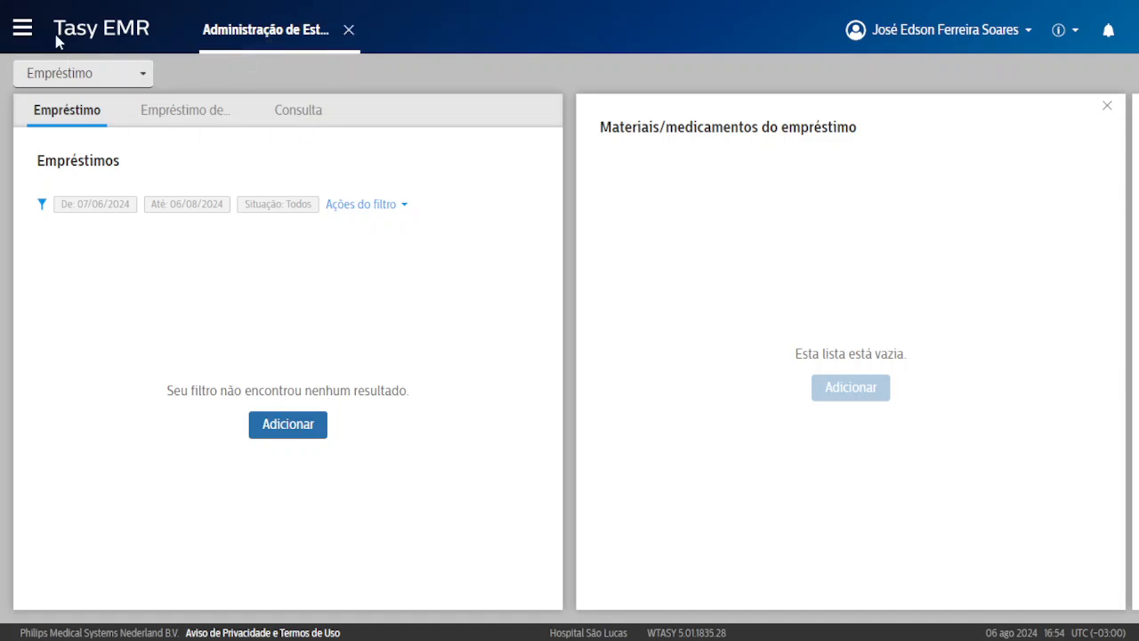
Search 'not' under Funções to open Nota Fiscal in a second tab, then view that tab.
click(152, 42)
click(456, 185)
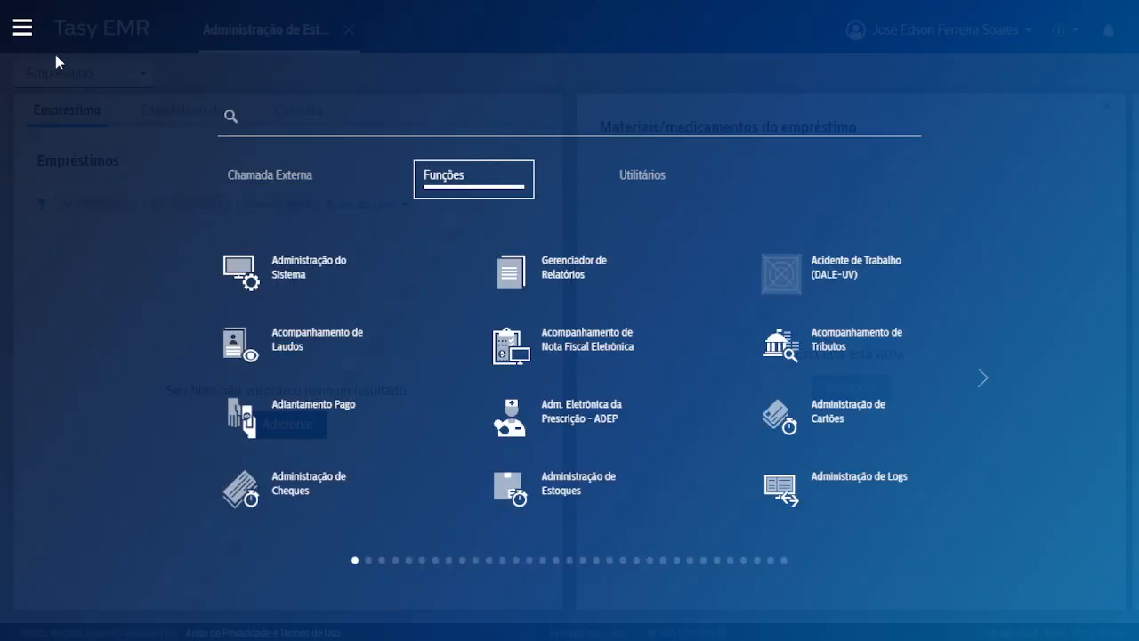
click(21, 34)
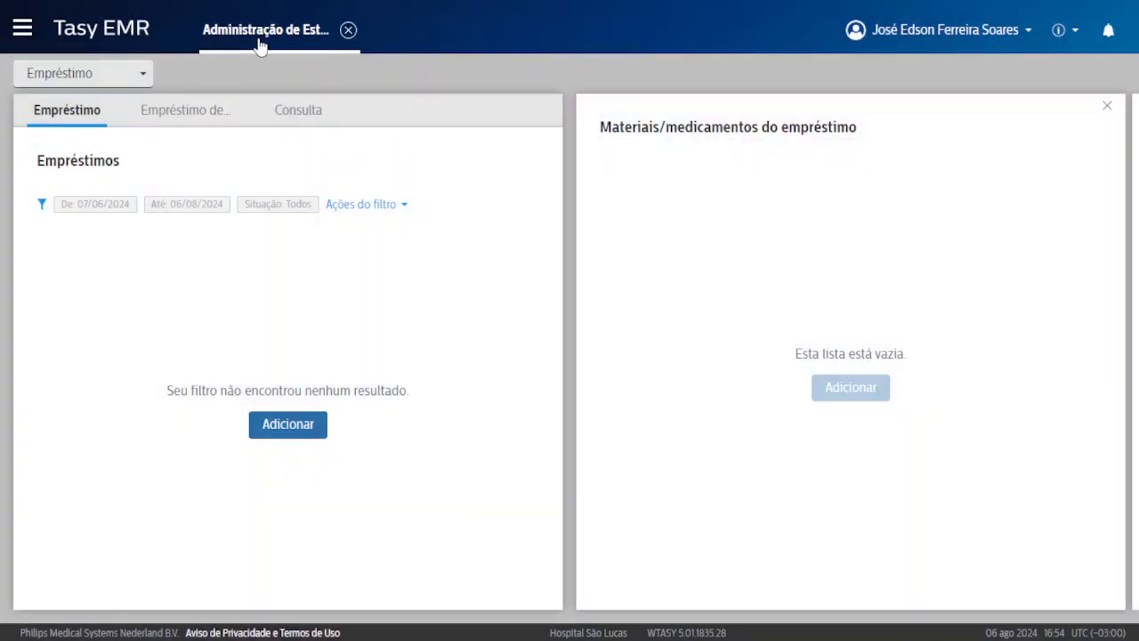
click(19, 29)
click(457, 182)
click(458, 126)
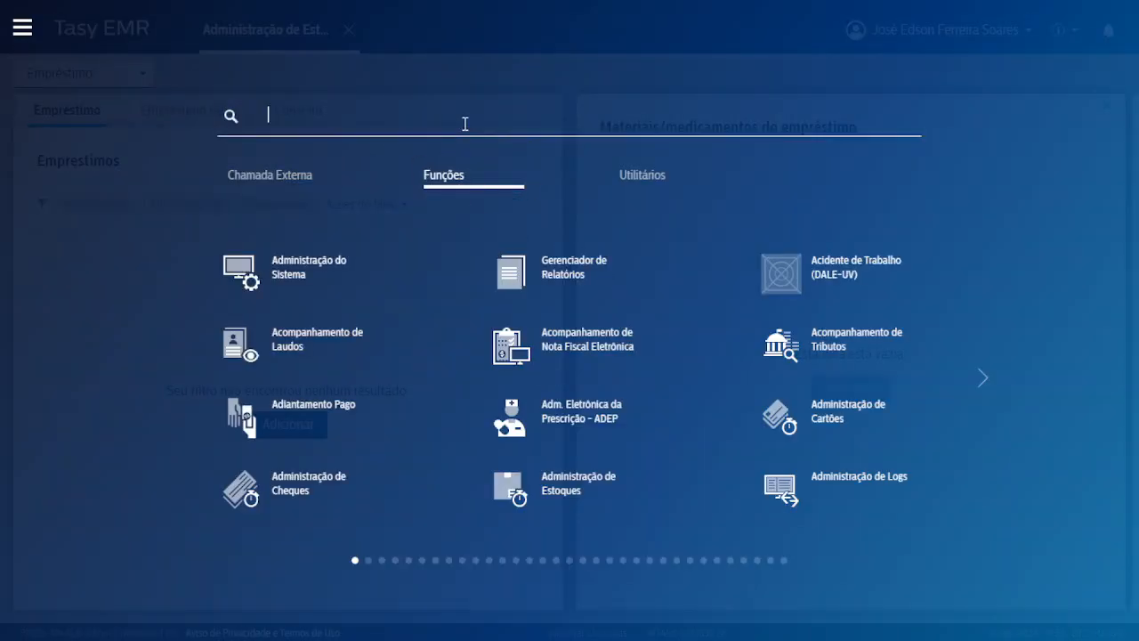
text(not)
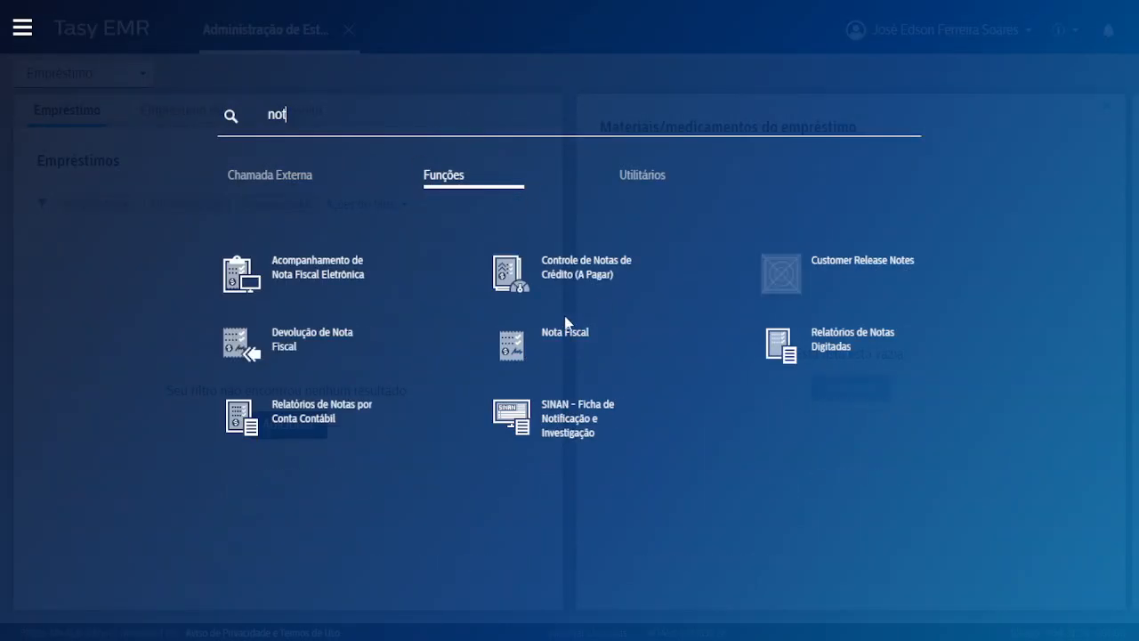
click(555, 356)
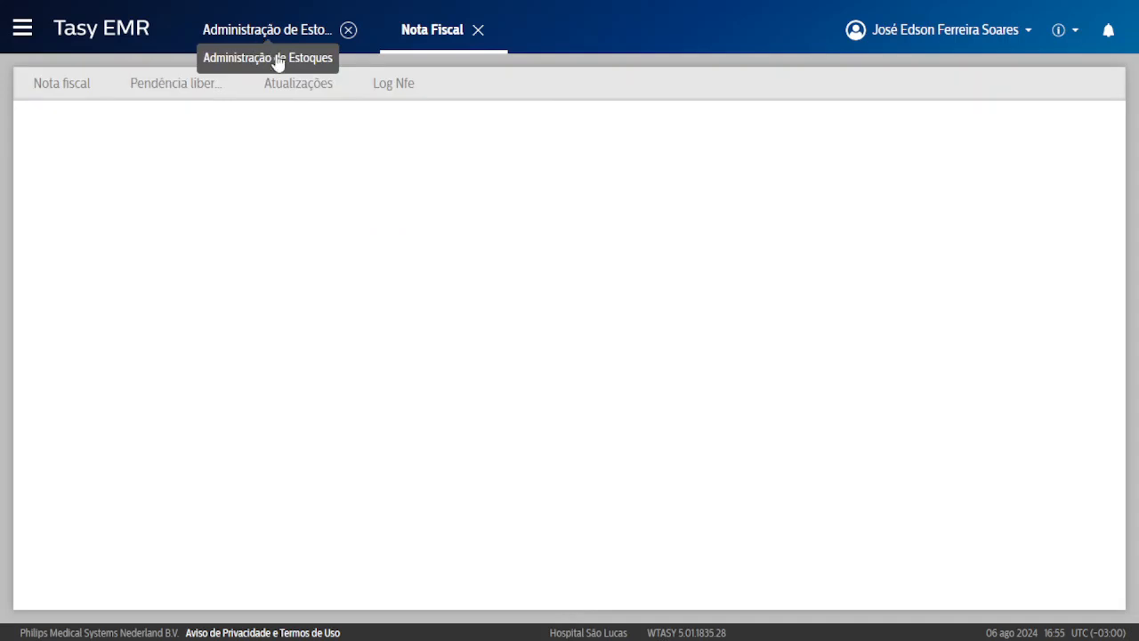
click(272, 50)
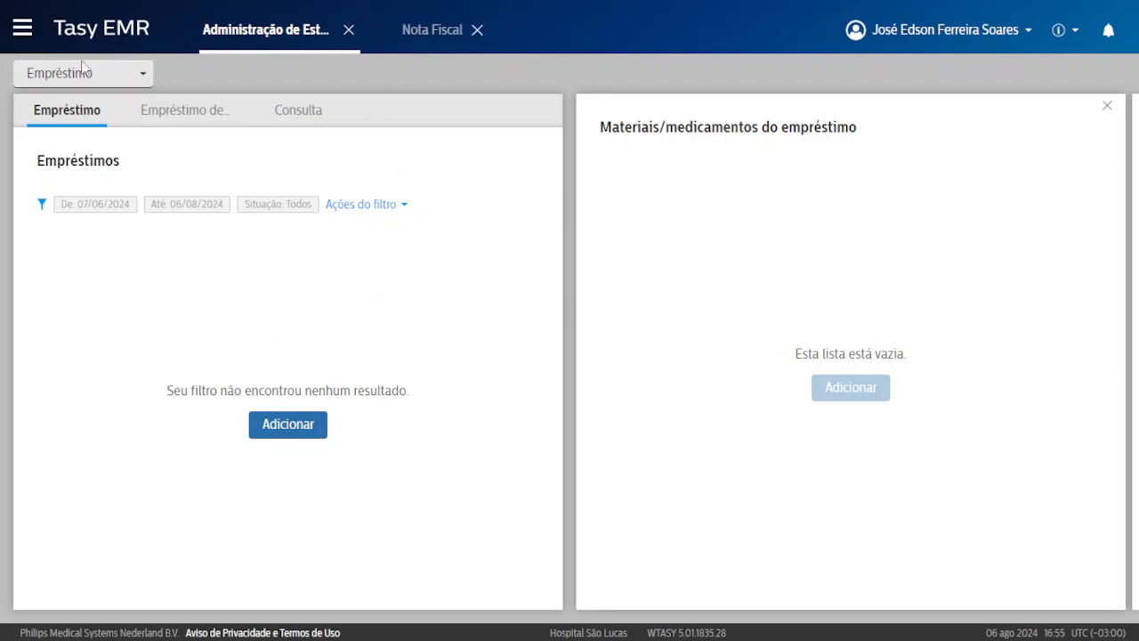
click(427, 29)
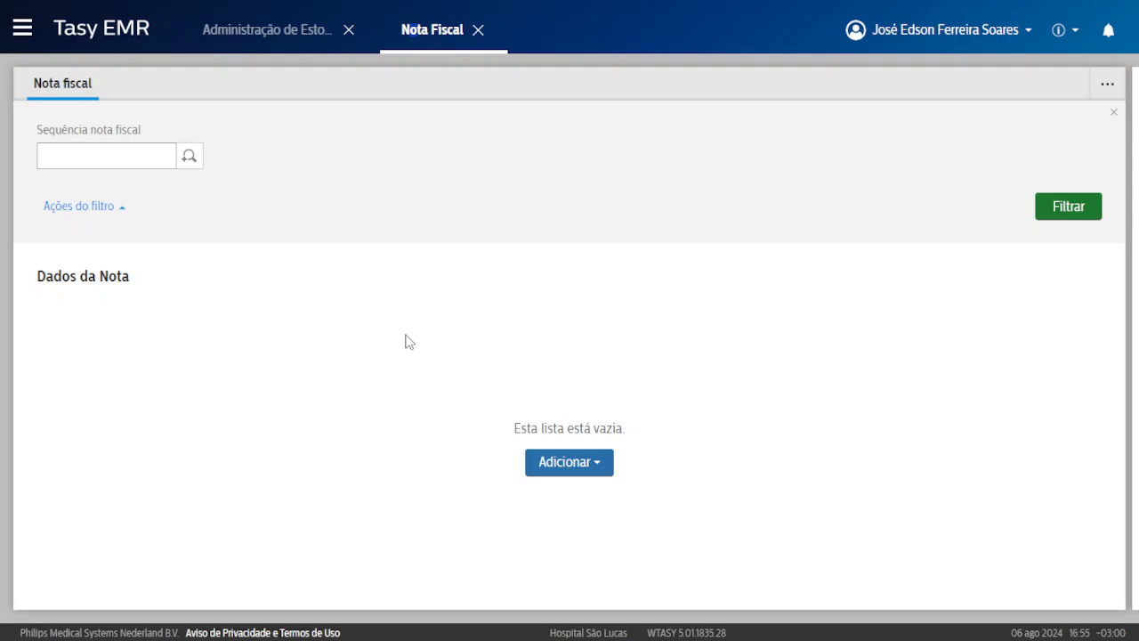
Toggle between the Administração de Estoques and Nota Fiscal tabs, reviewing the Empréstimos heading.
click(258, 36)
double_click(51, 153)
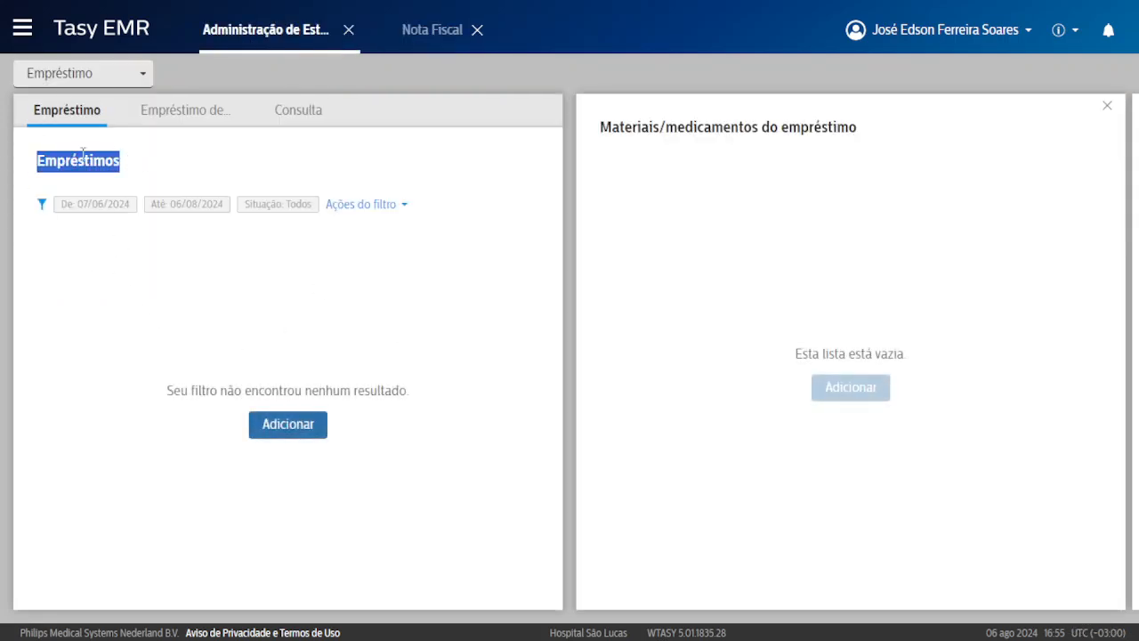
click(73, 153)
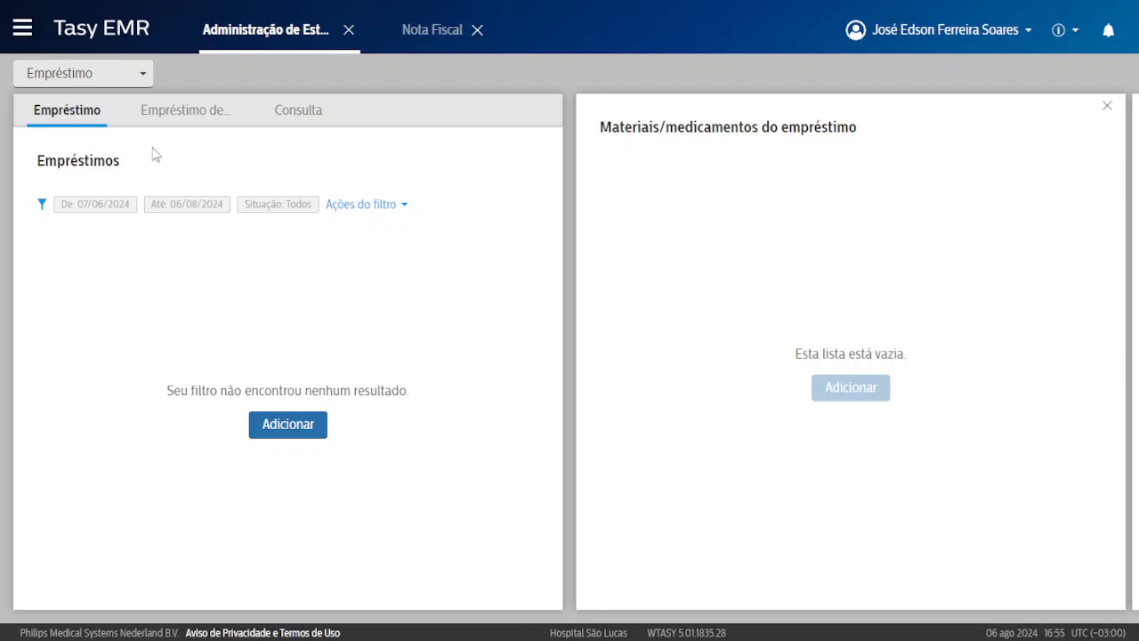
click(433, 32)
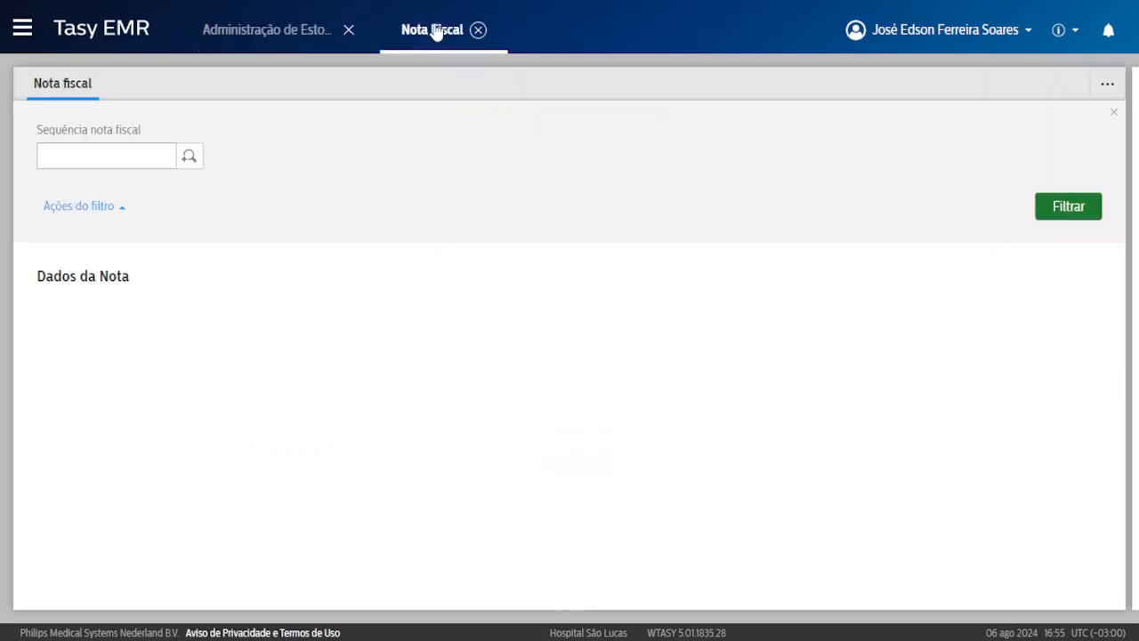
click(258, 33)
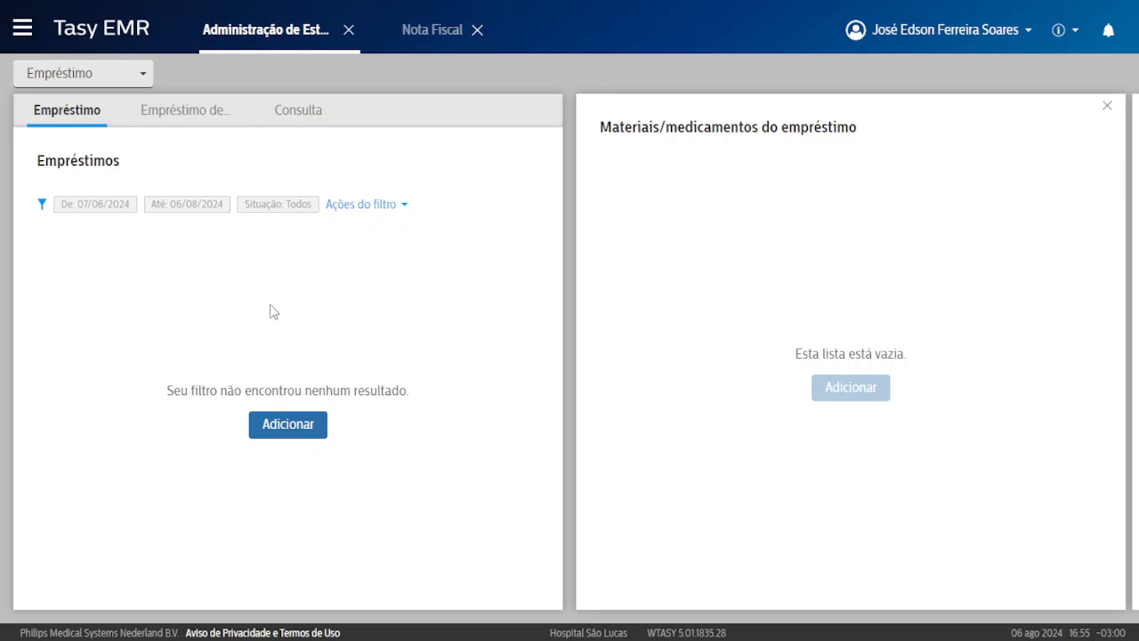
double_click(93, 160)
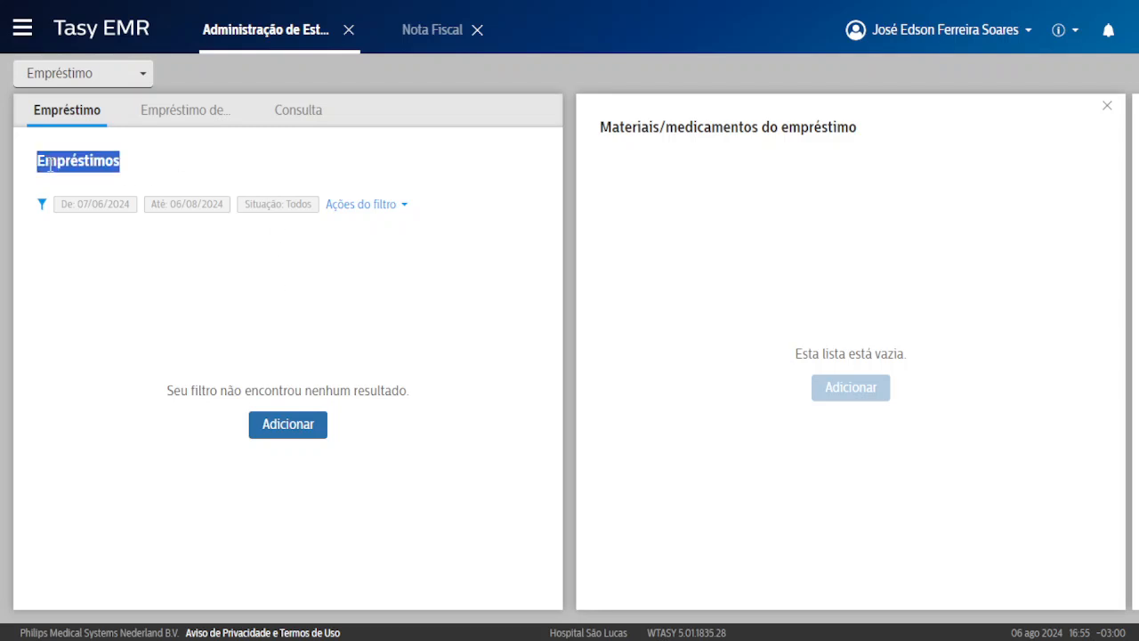
click(50, 166)
Hide the Nota Fiscal filter panel, return to Administração de Estoques, and exit full screen.
click(417, 27)
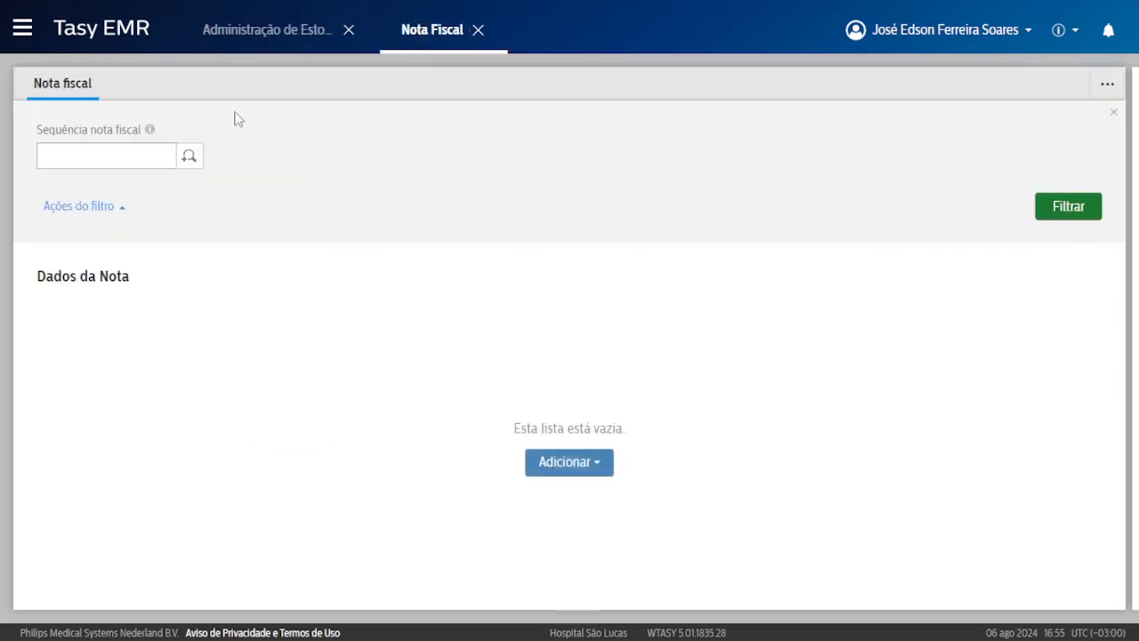
click(1113, 113)
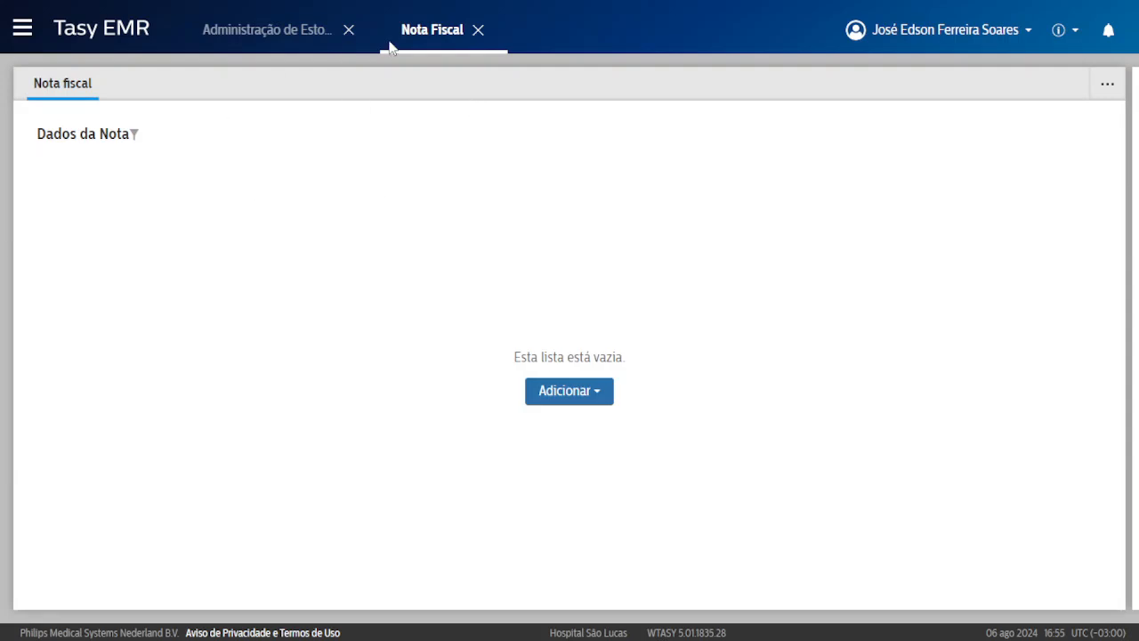
click(238, 45)
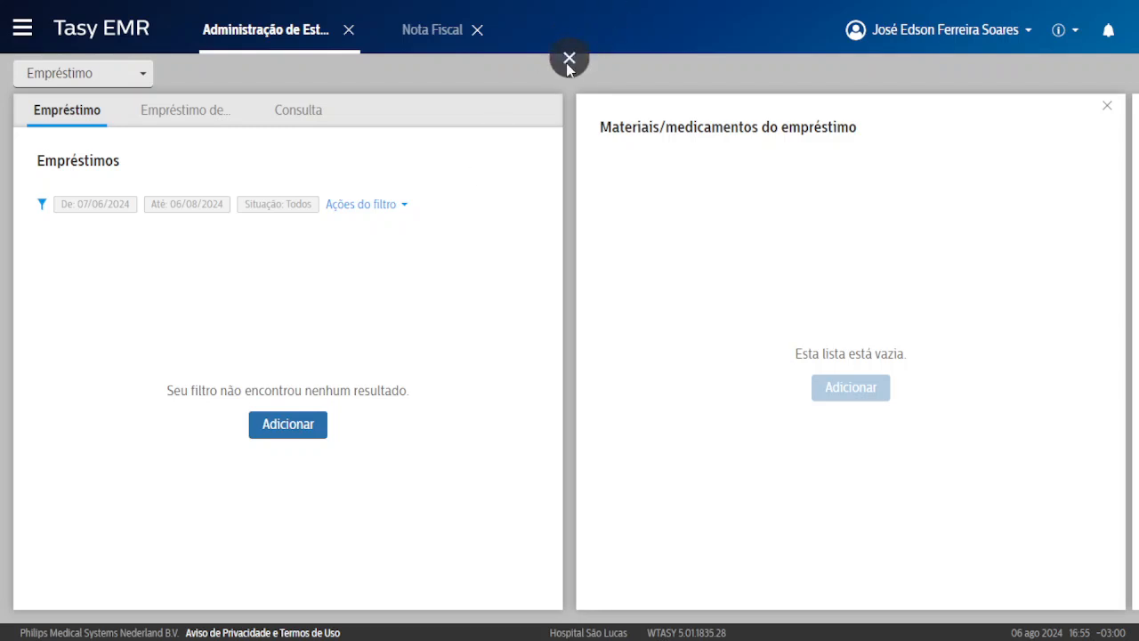
click(569, 56)
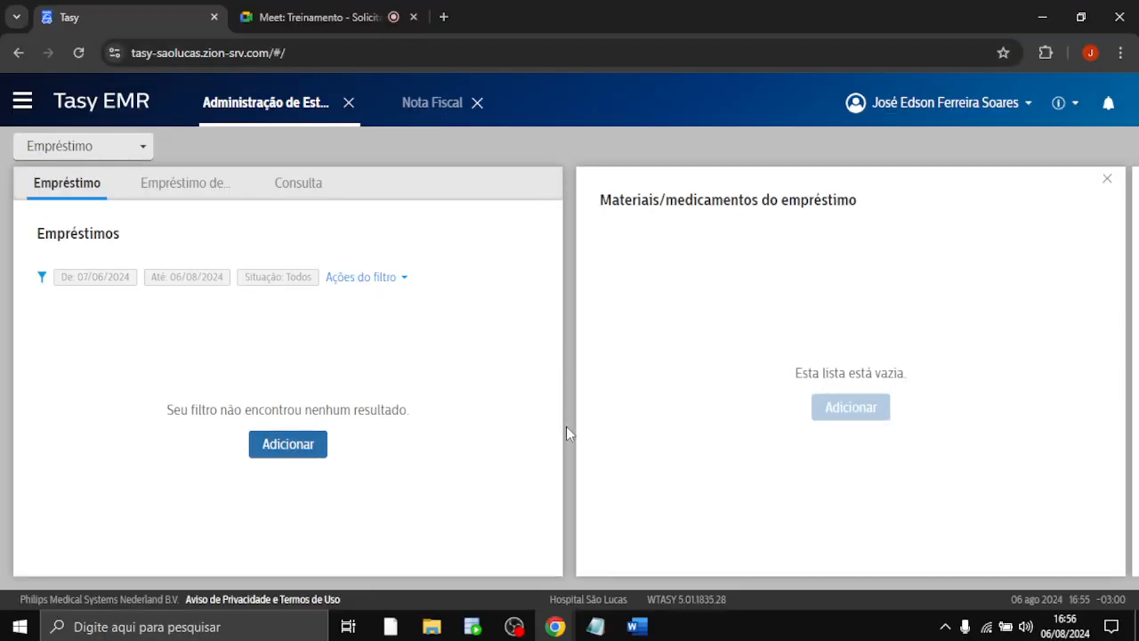